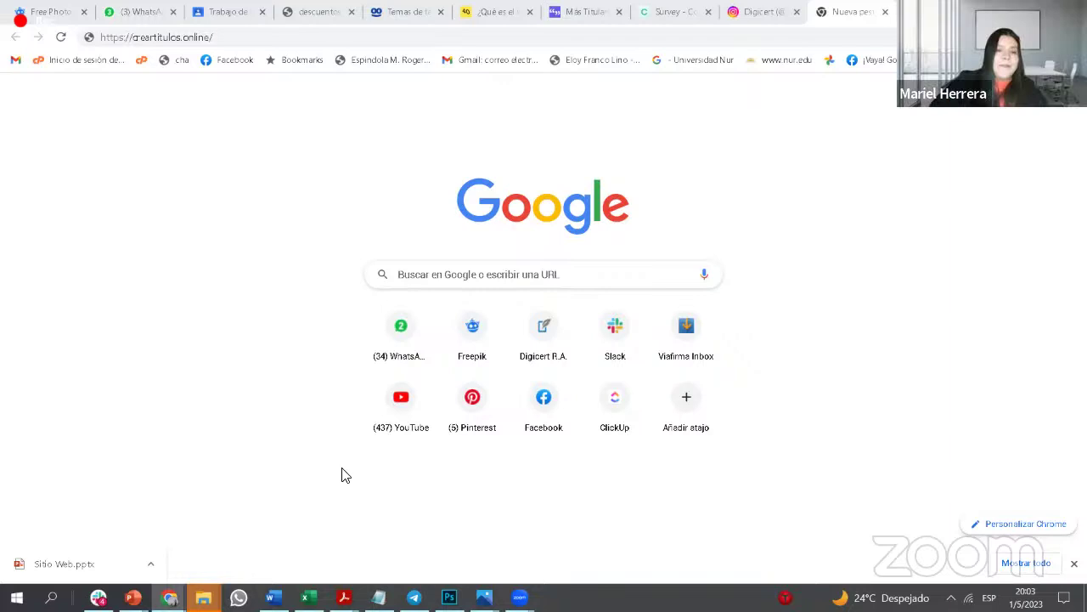
left_click(232, 43)
key("Return")
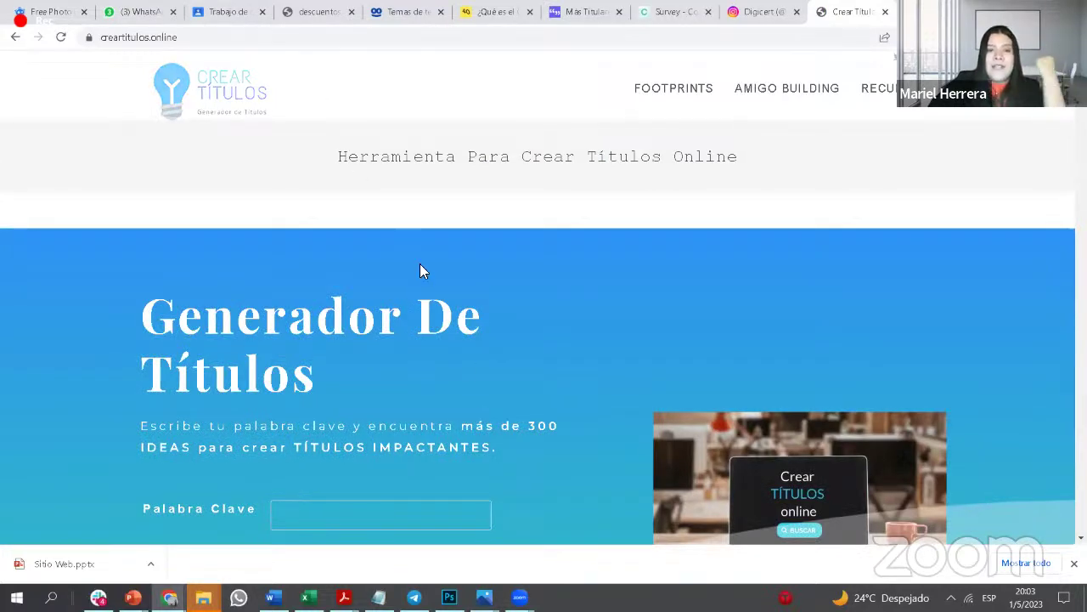
scroll(434, 292, "down", 1)
scroll(433, 293, "down", 3)
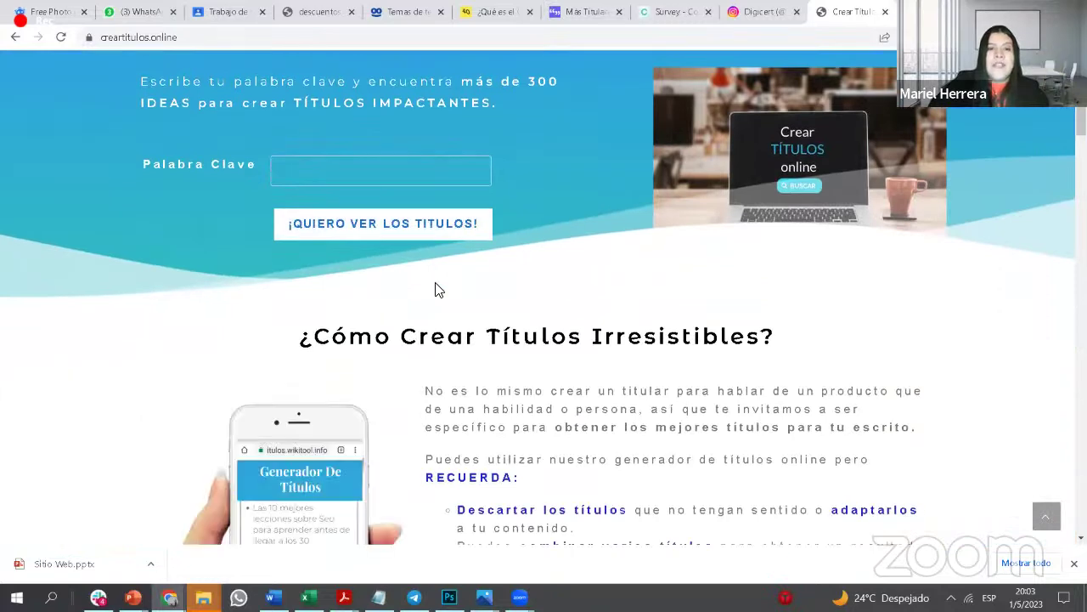
scroll(437, 290, "up", 1)
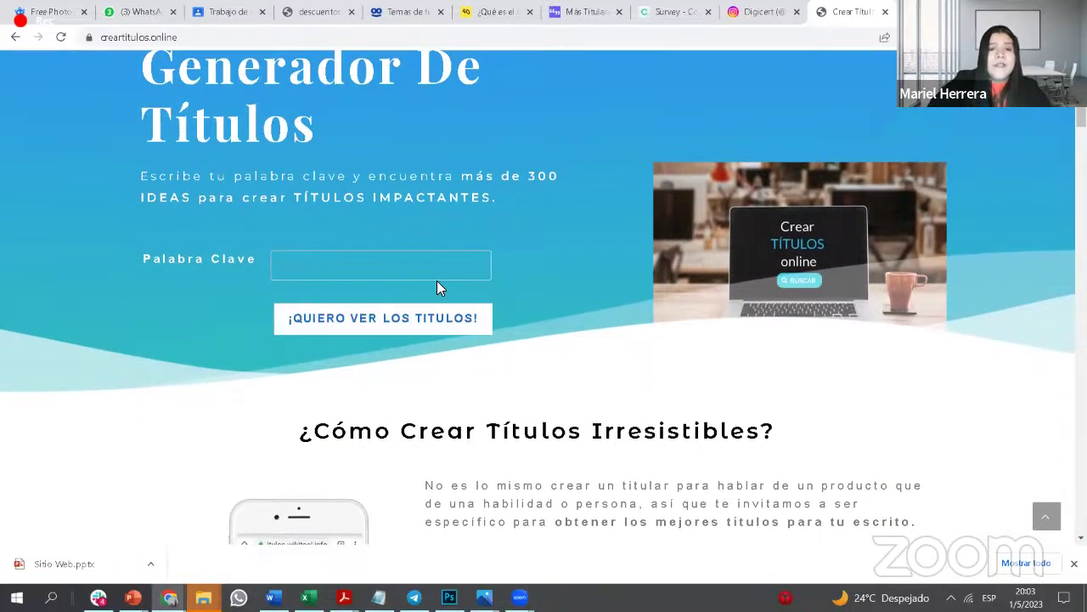
scroll(436, 288, "up", 1)
Step: Enter the keyword 'Descuento' and request its title ideas
left_click(385, 368)
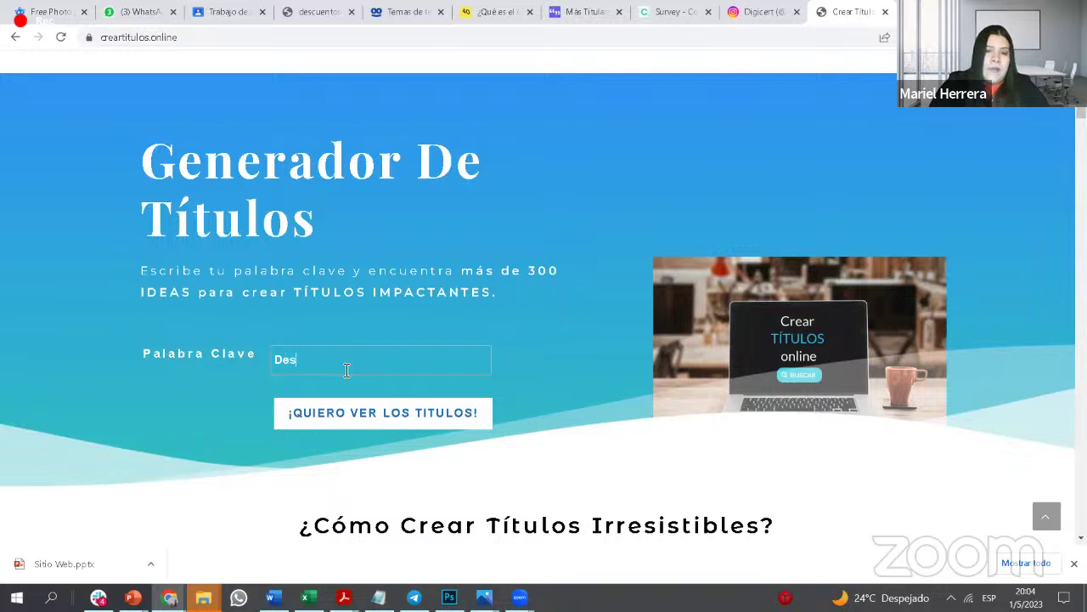
type("ento")
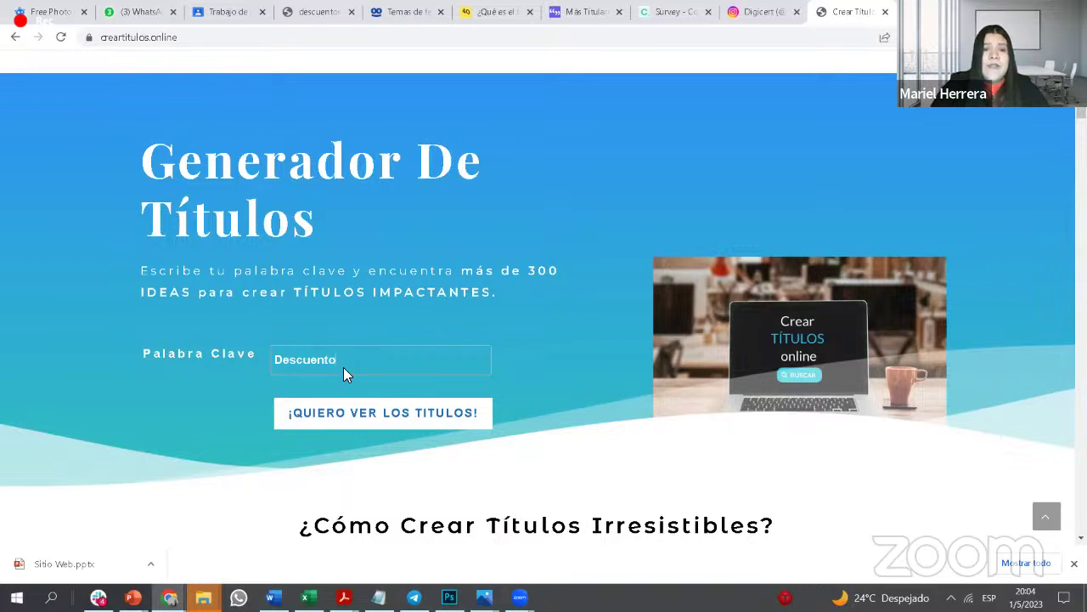
key("Return")
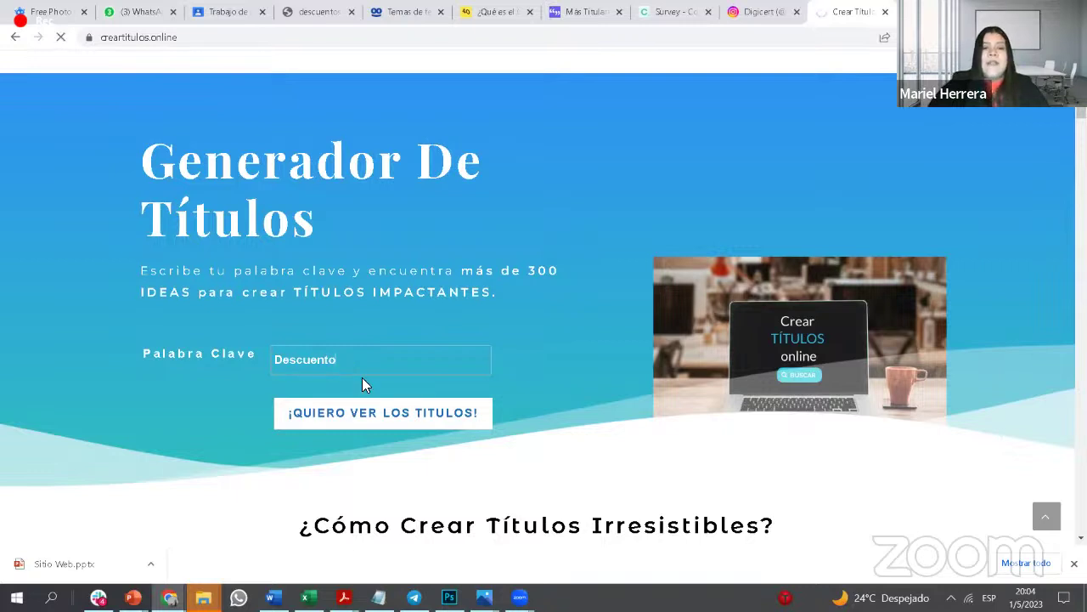
left_click(408, 417)
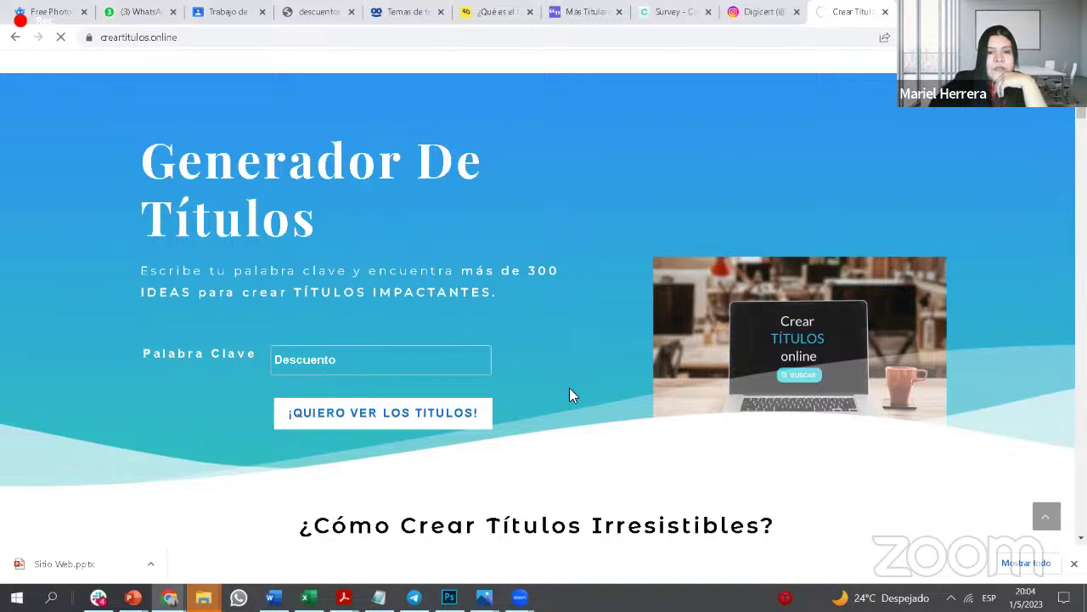
Step: Scroll the page and request the Descuento title ideas again
scroll(571, 389, "down", 10)
scroll(574, 340, "up", 10)
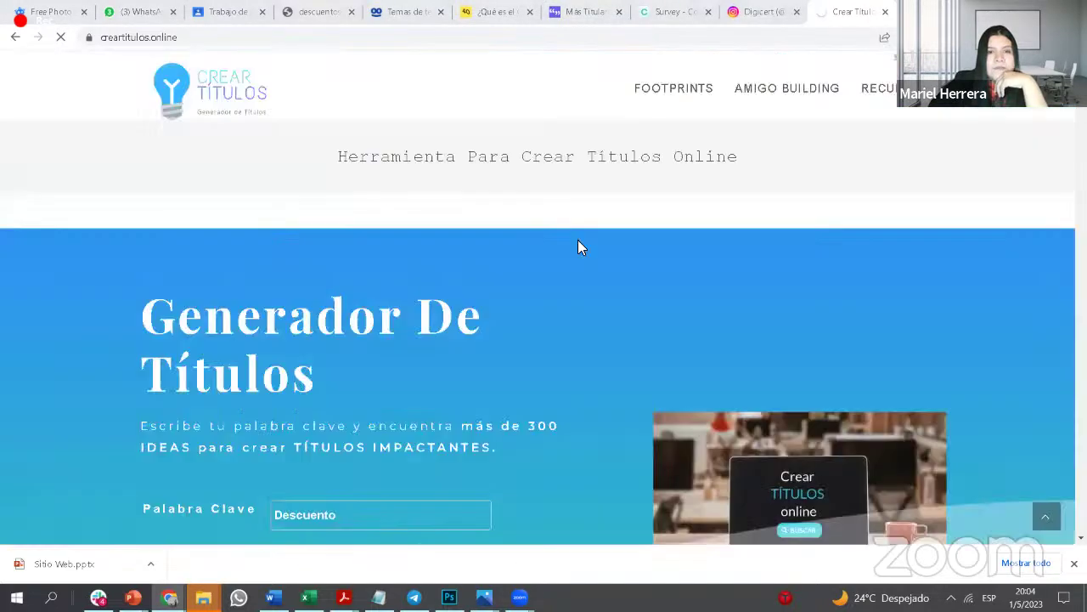
scroll(384, 517, "down", 2)
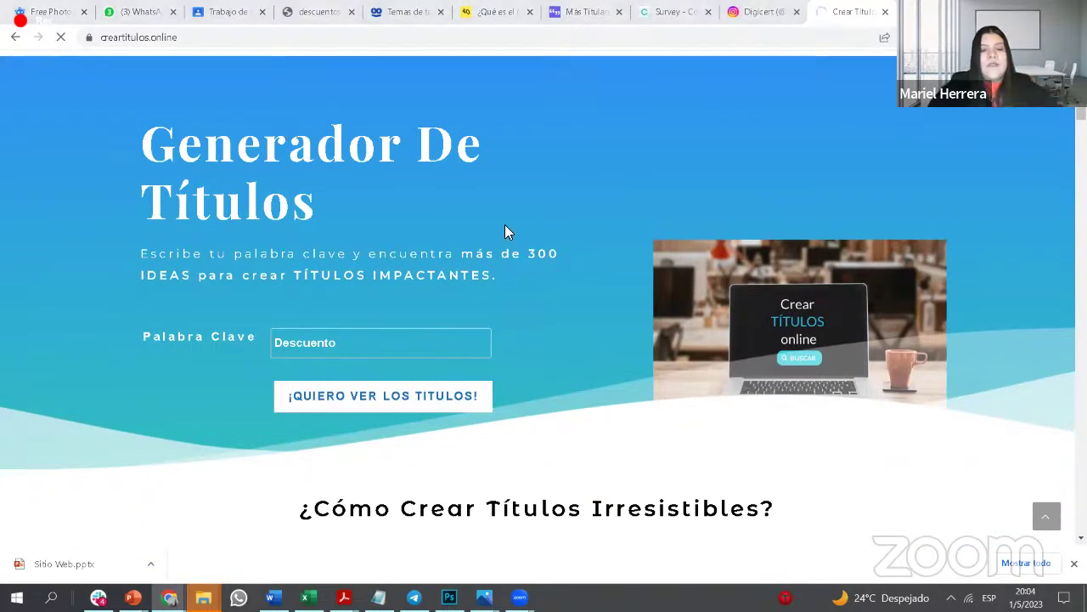
left_click(211, 37)
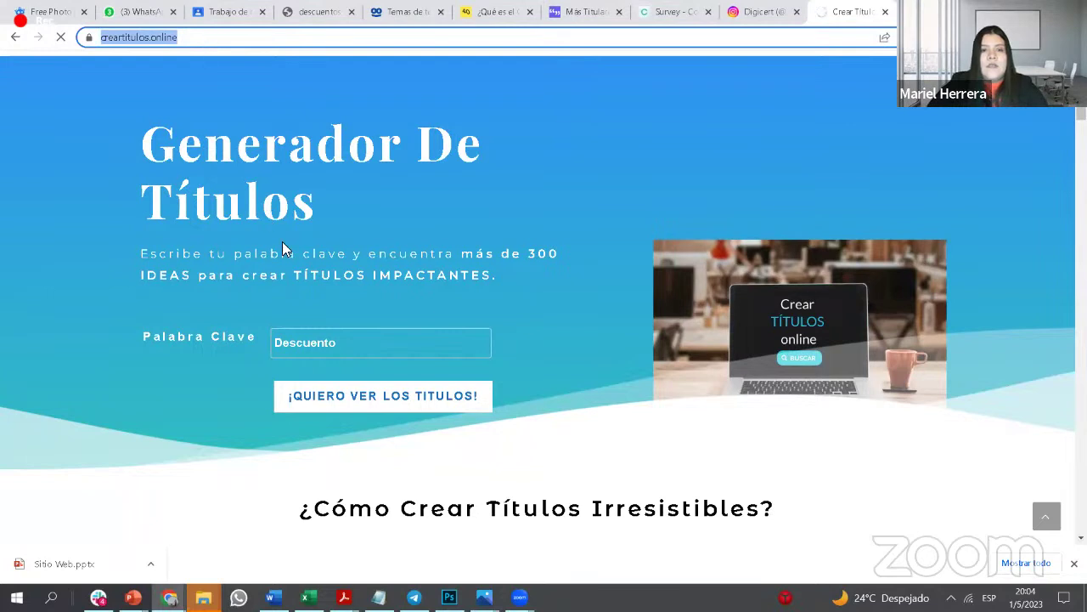
left_click(365, 344)
left_click(396, 400)
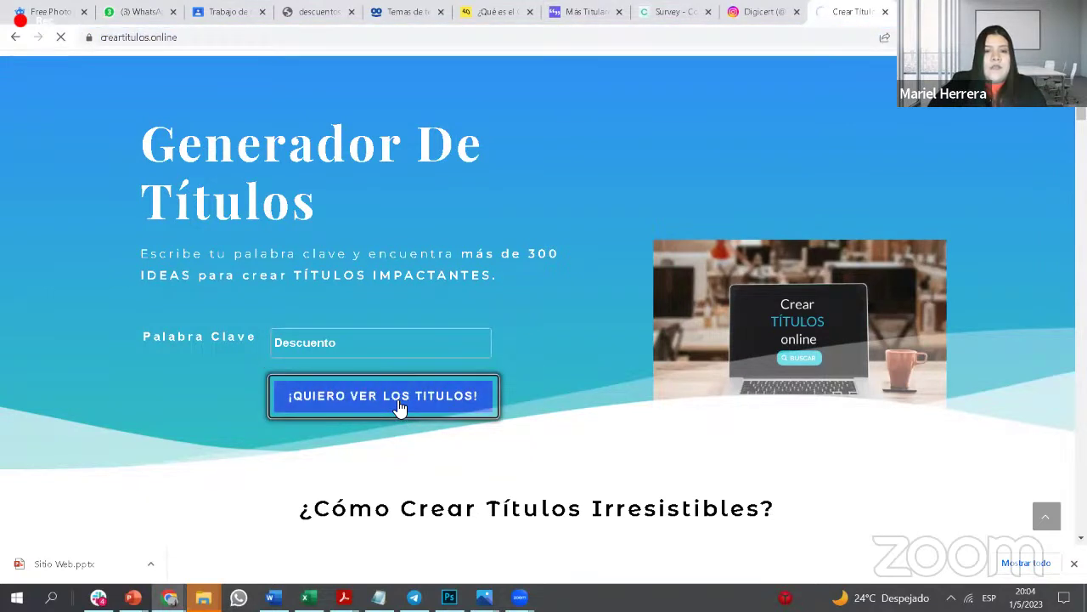
left_click(203, 37)
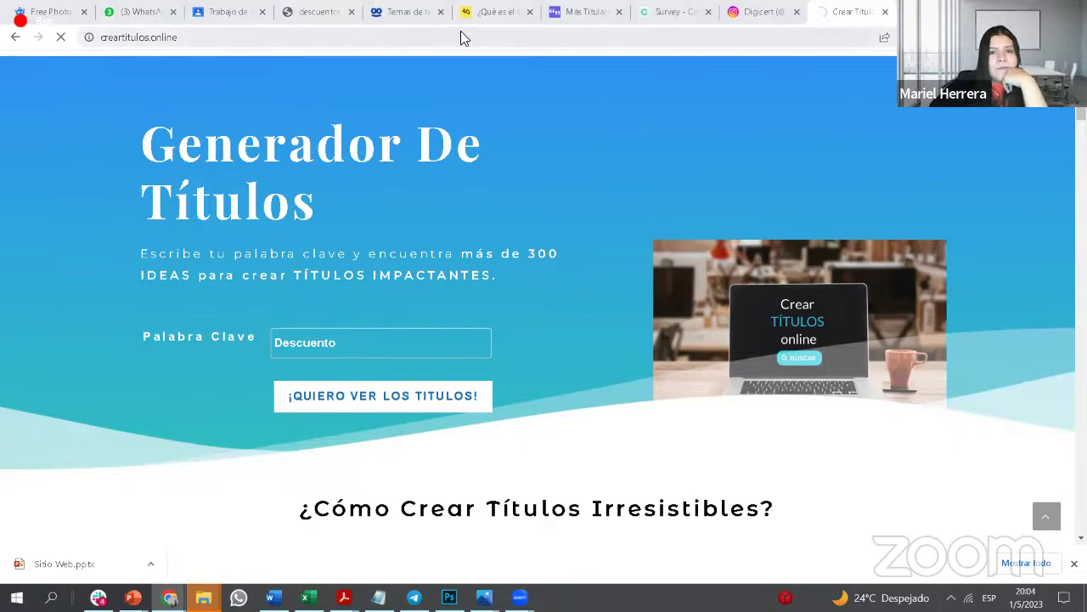
Step: Switch through the Más Titulares and Taboola Trends tabs to the descuentos results tab
mouse_move(585, 17)
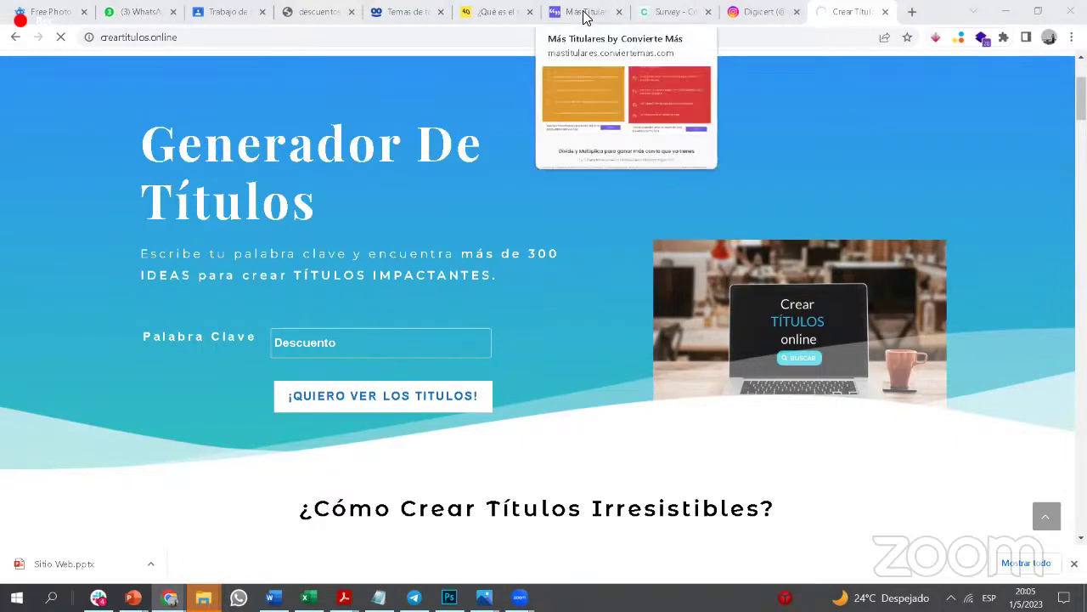
left_click(585, 17)
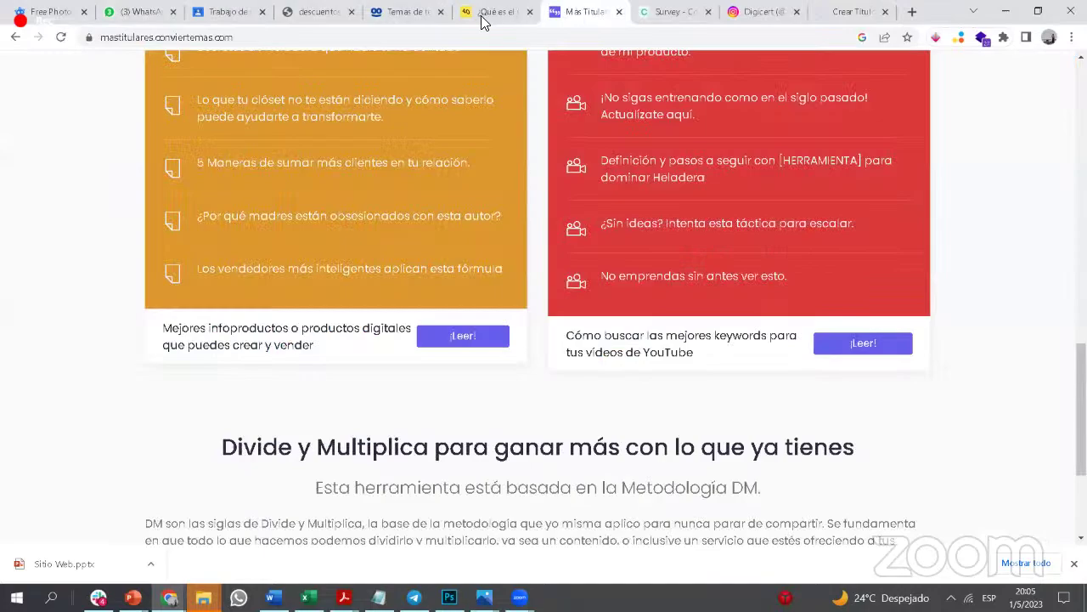
left_click(400, 14)
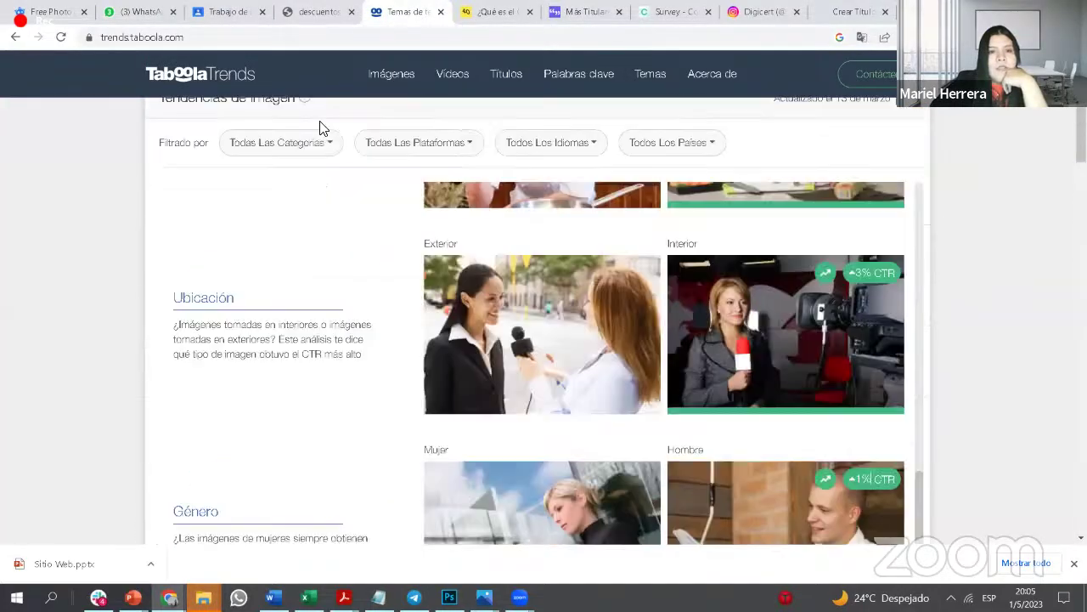
left_click(299, 17)
Step: Scroll through the descuentos headline list, highlighting the page title along the way
scroll(328, 262, "up", 15)
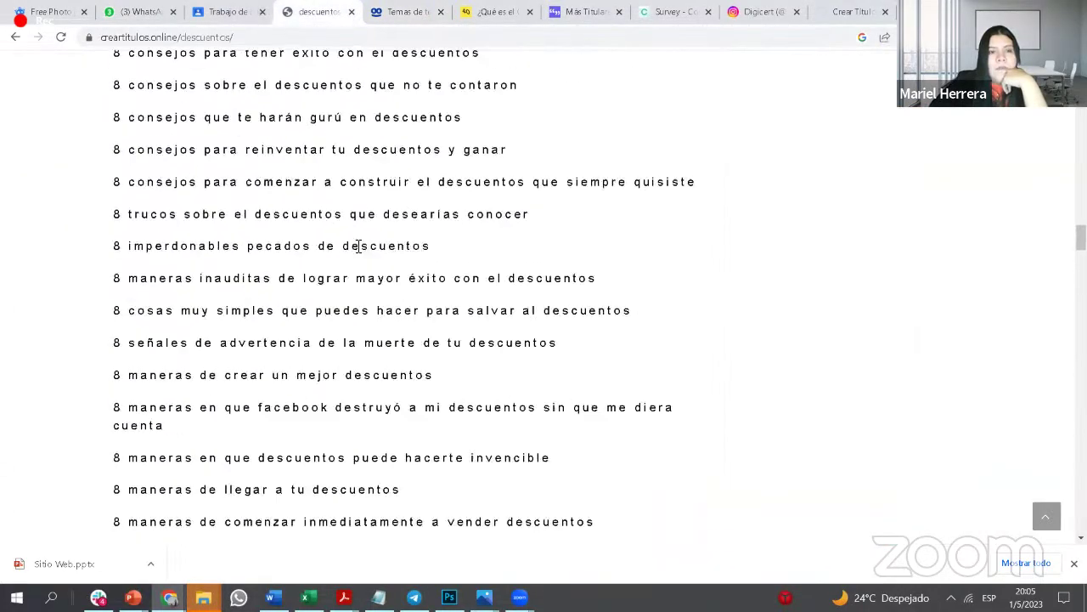
scroll(524, 126, "up", 4)
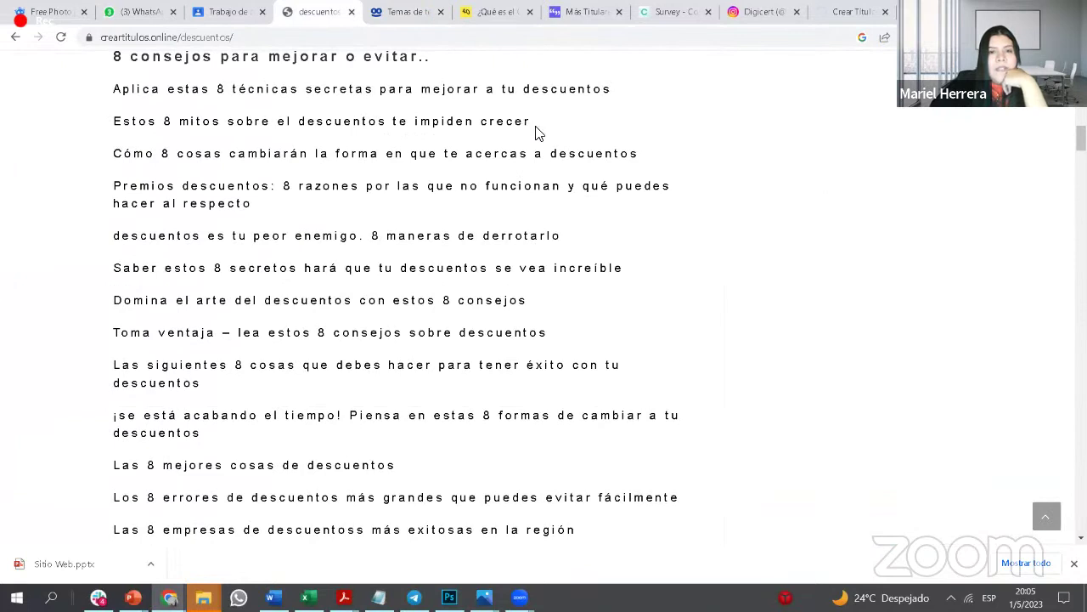
scroll(535, 133, "up", 5)
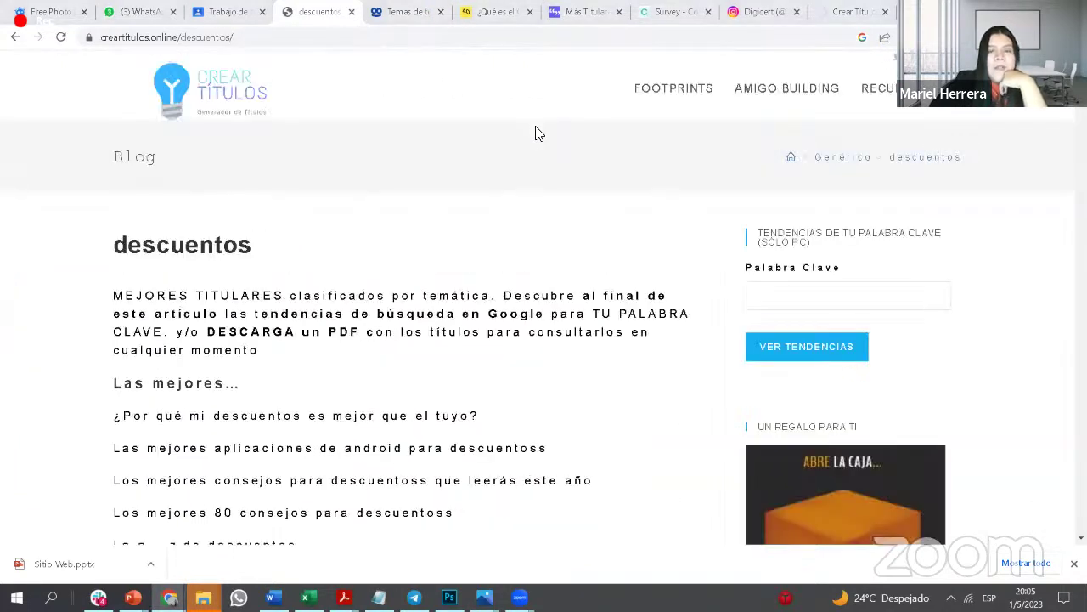
left_click_drag(258, 245, 97, 250)
scroll(230, 406, "down", 1)
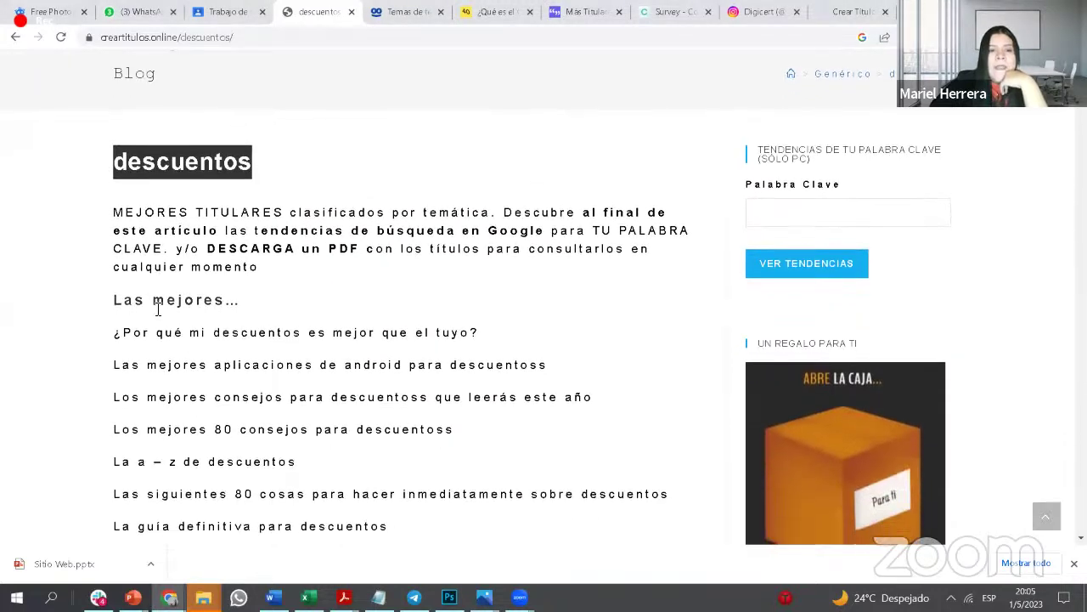
scroll(157, 310, "down", 6)
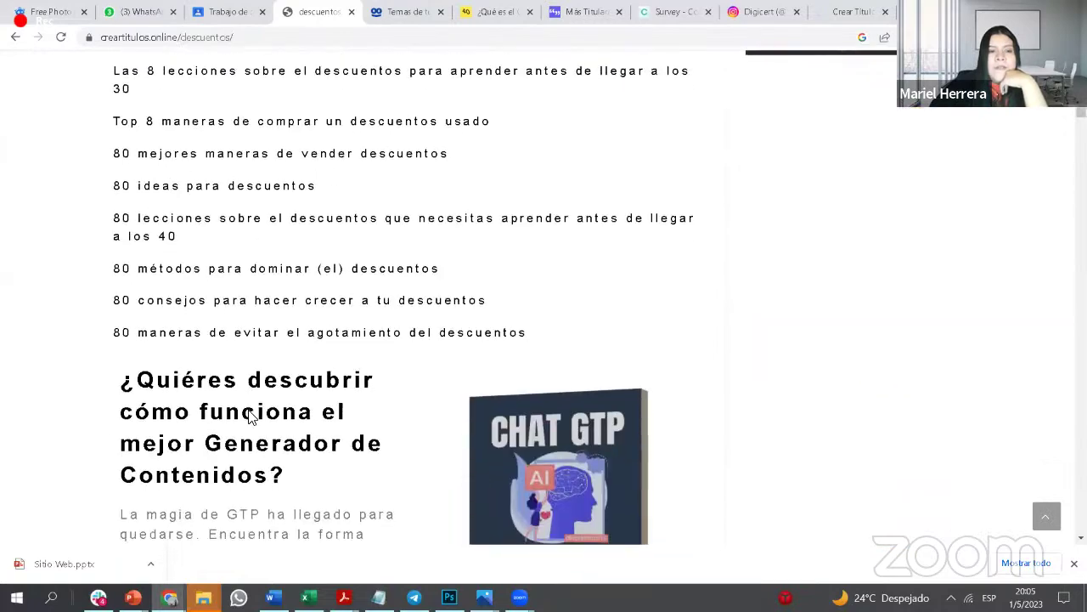
scroll(251, 417, "up", 7)
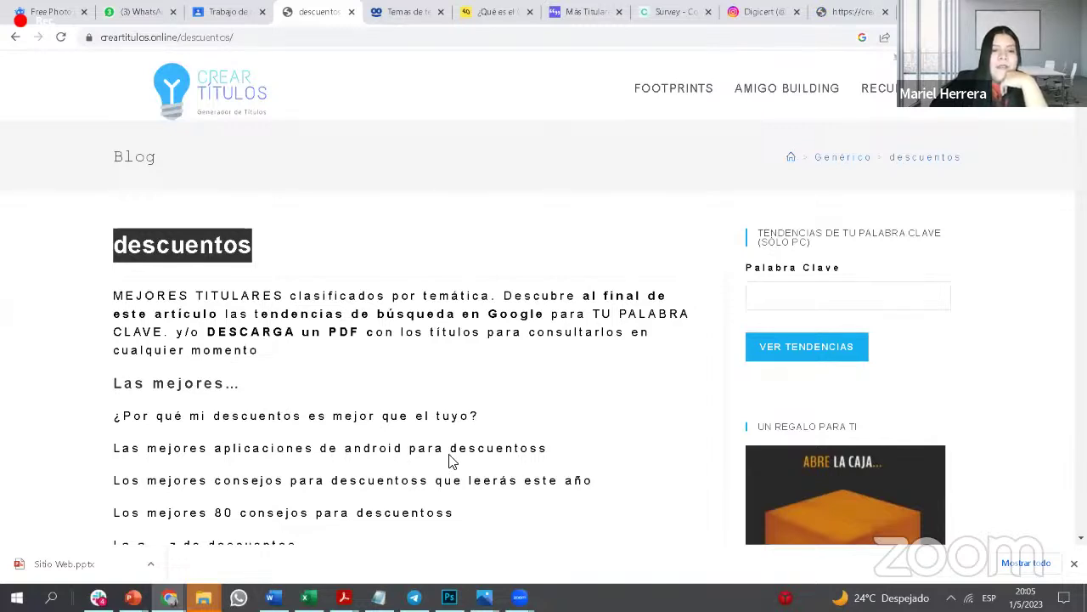
scroll(450, 459, "down", 1)
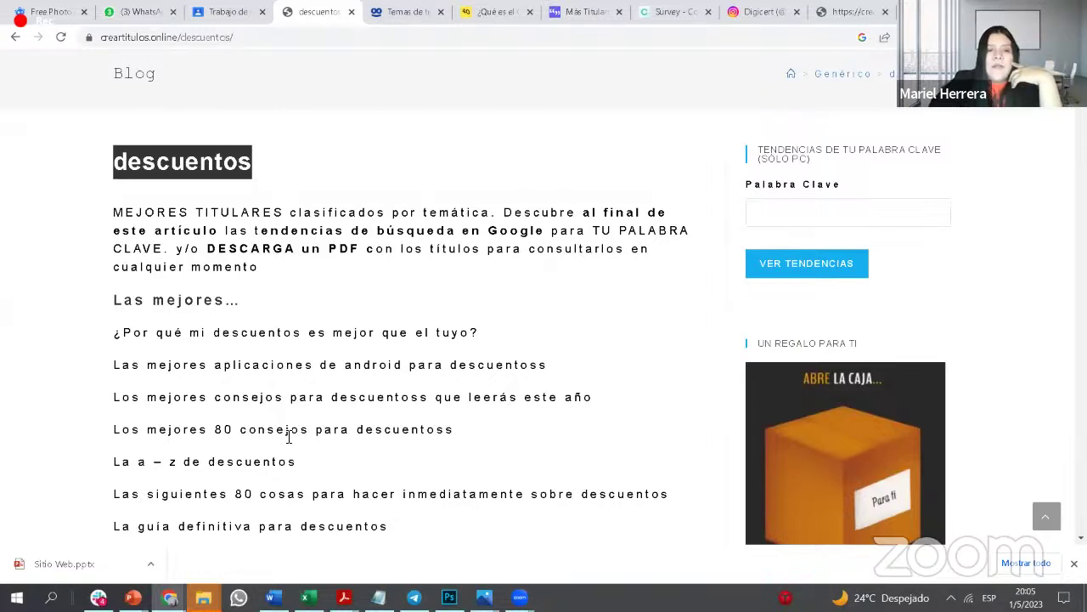
scroll(325, 445, "down", 1)
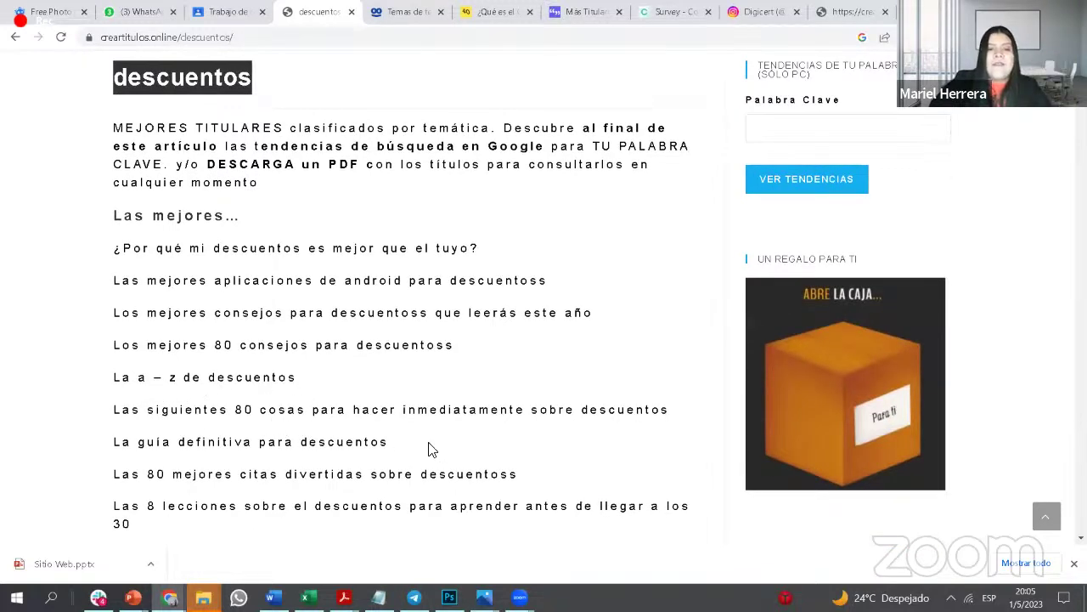
scroll(417, 414, "down", 2)
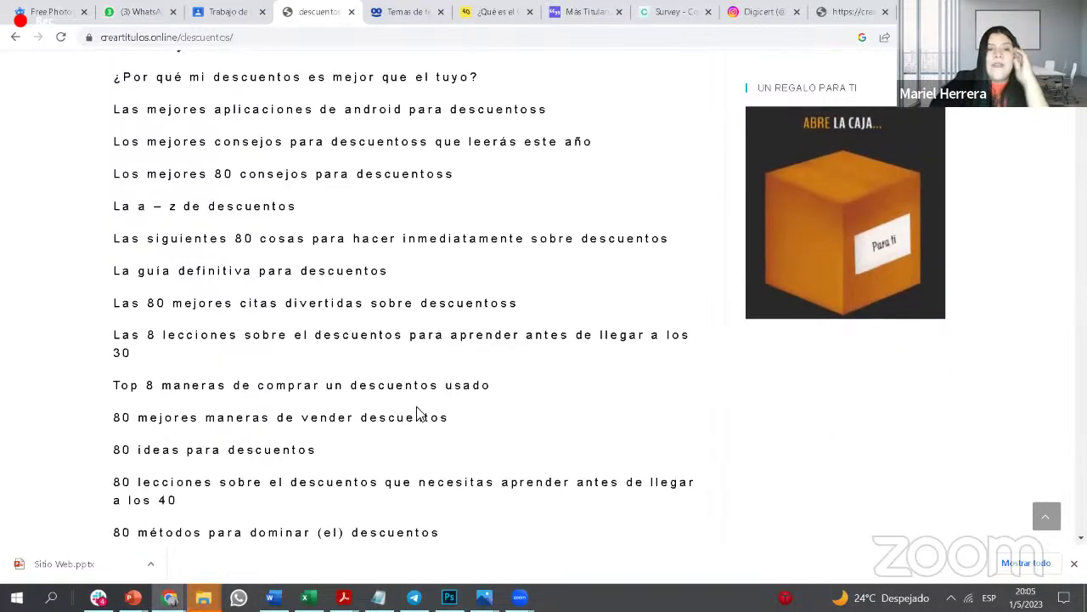
scroll(417, 414, "down", 2)
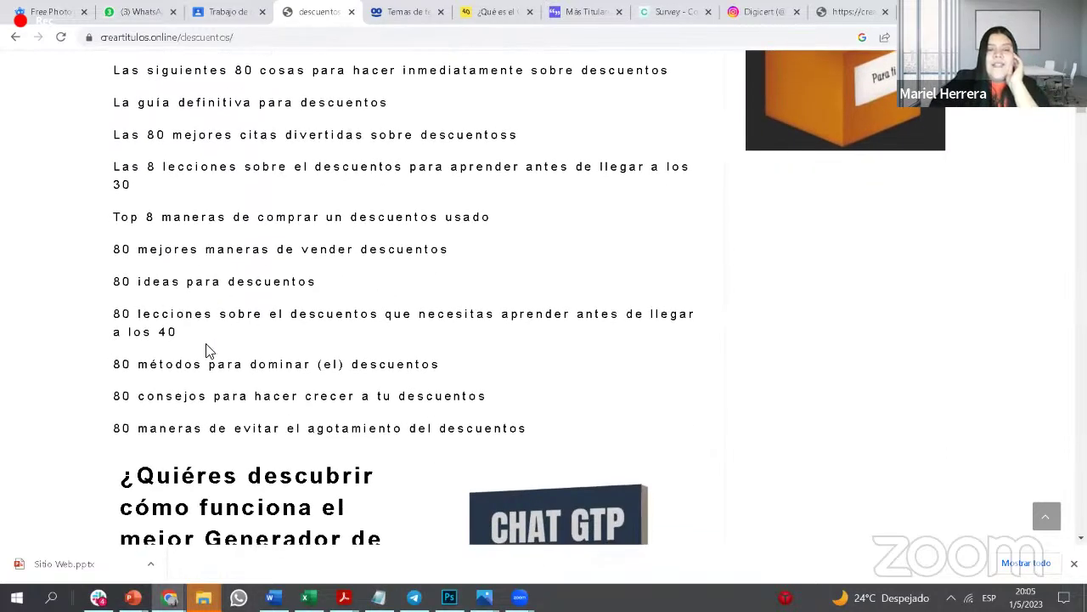
scroll(220, 365, "down", 3)
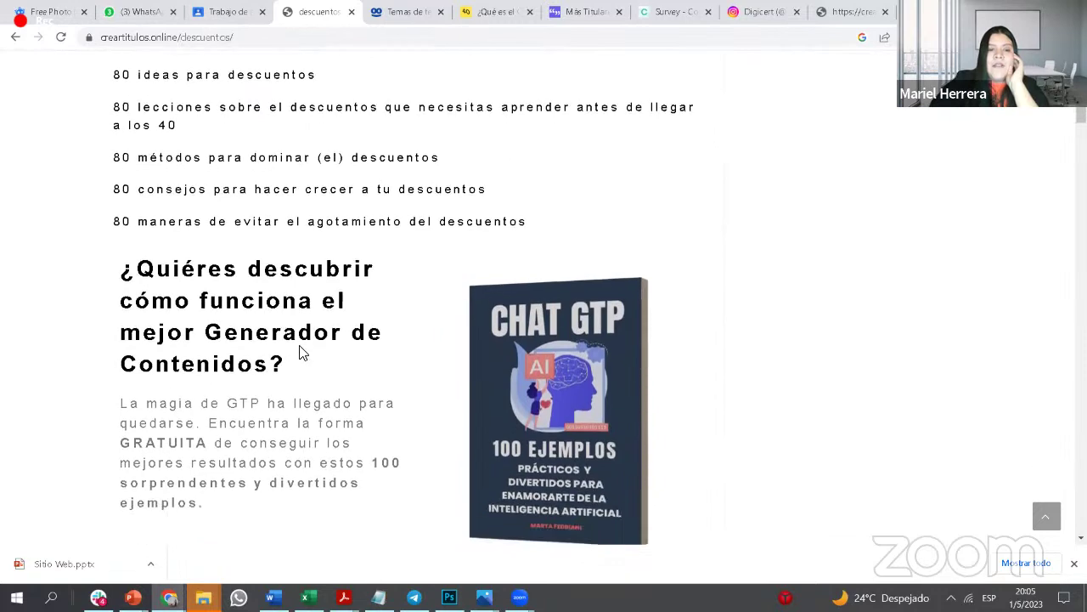
scroll(347, 298, "down", 2)
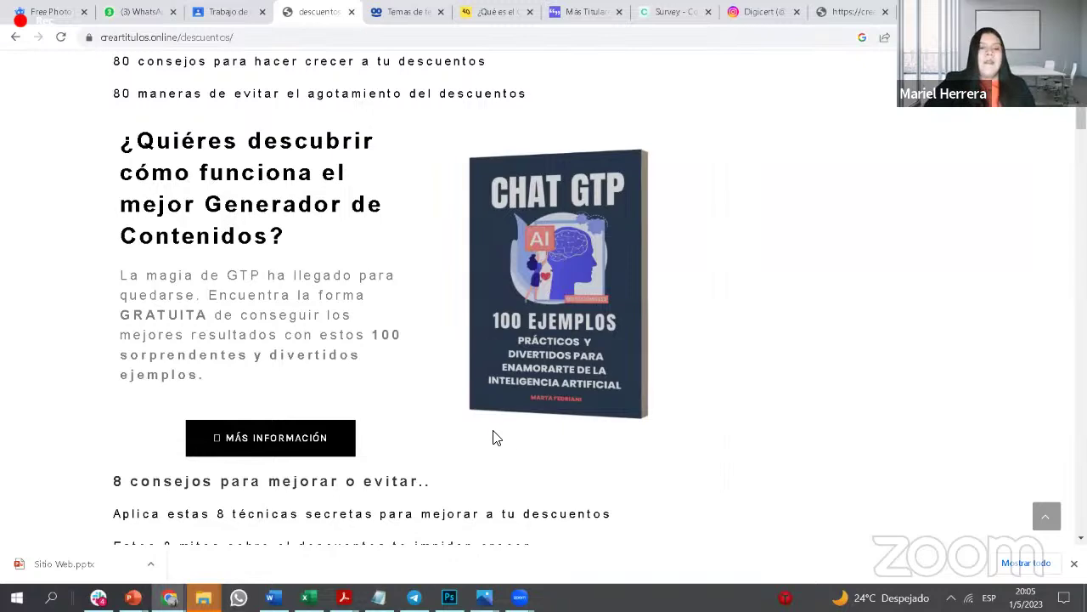
scroll(308, 284, "down", 1)
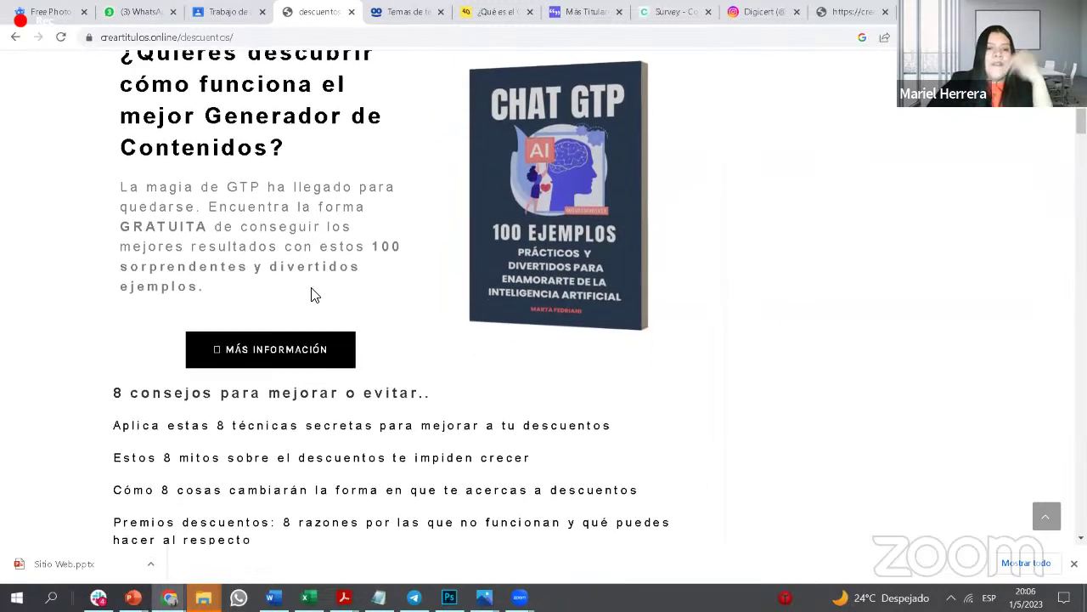
scroll(311, 293, "down", 2)
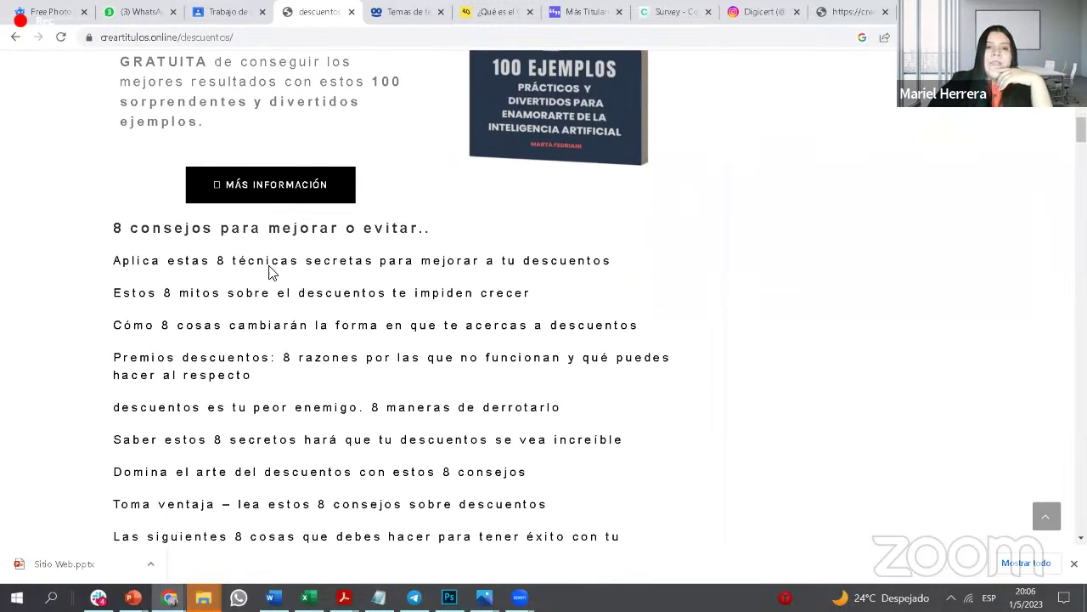
Step: Highlight and clear sections of headlines, from the 8 consejos heading down
left_click_drag(114, 224, 655, 284)
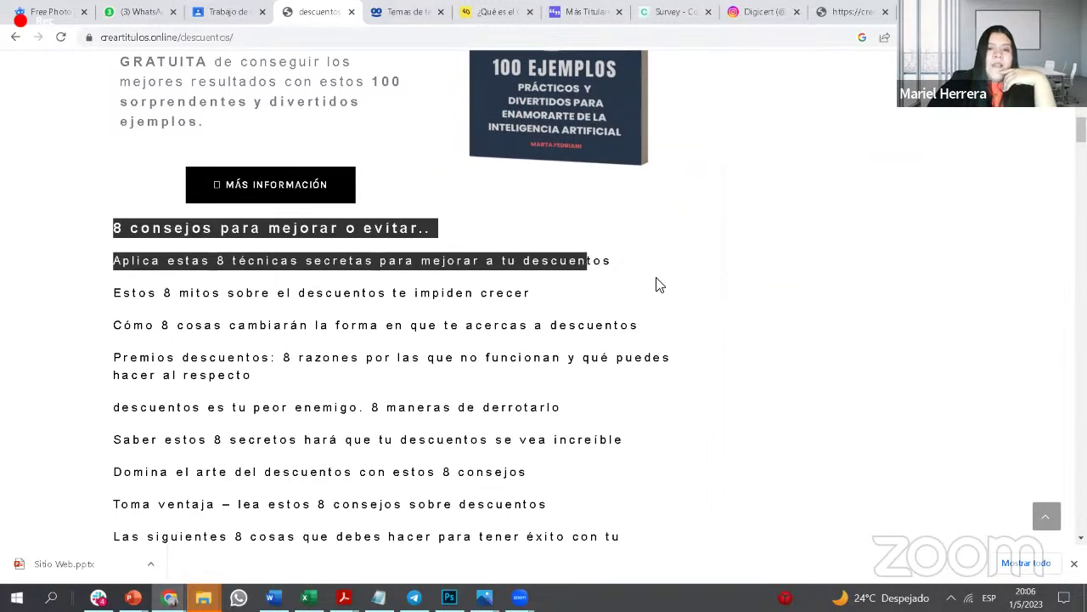
left_click(155, 260)
left_click_drag(108, 229, 629, 384)
left_click(236, 229)
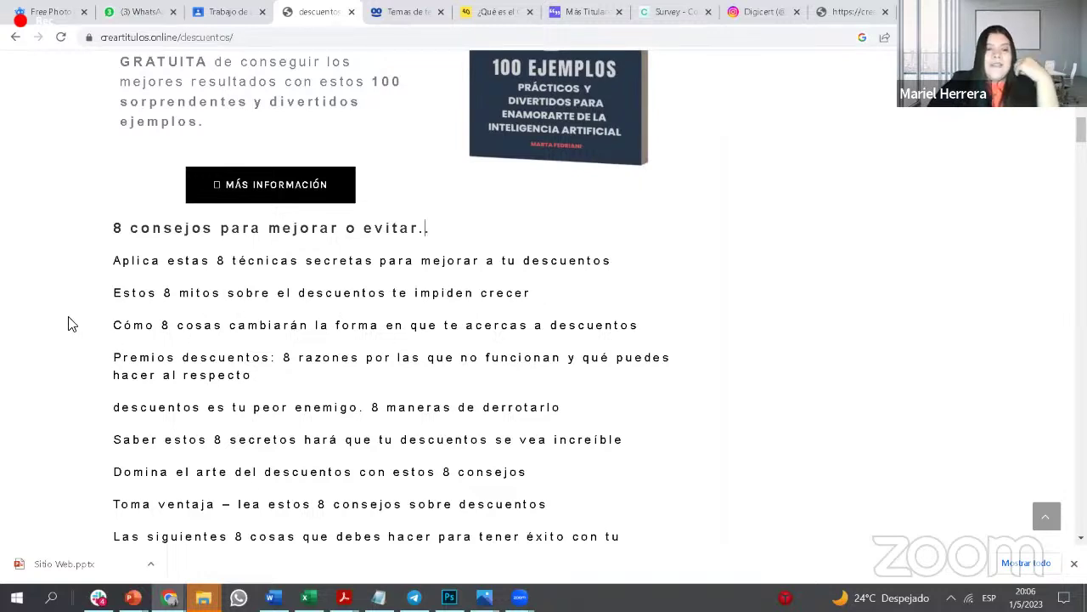
left_click_drag(111, 260, 599, 536)
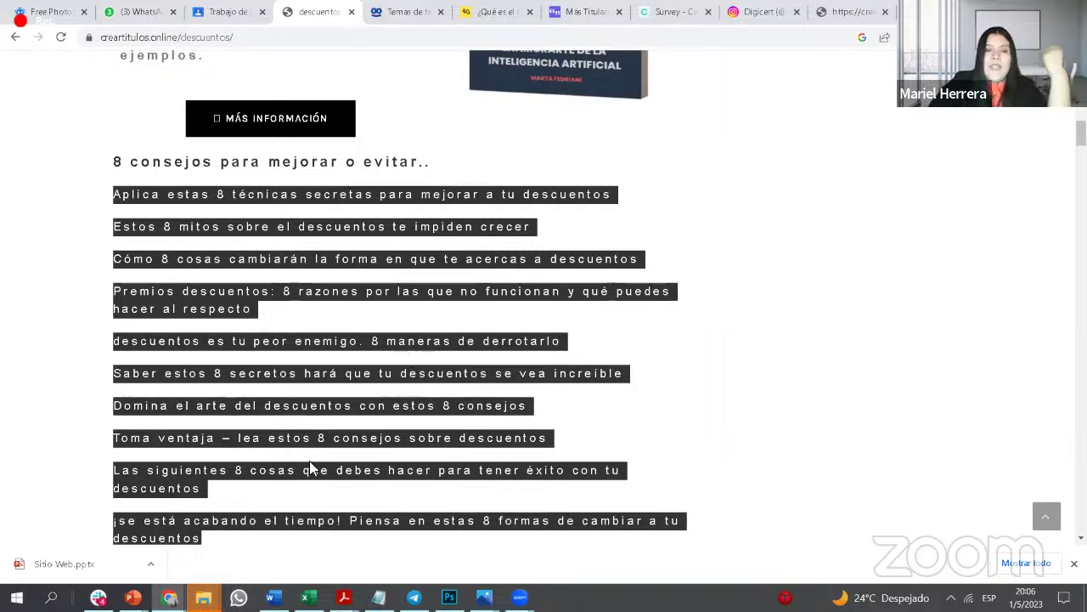
scroll(627, 444, "down", 1)
left_click(461, 451)
Step: Scroll further down the headline list and dismiss the downloads notice
scroll(461, 451, "down", 3)
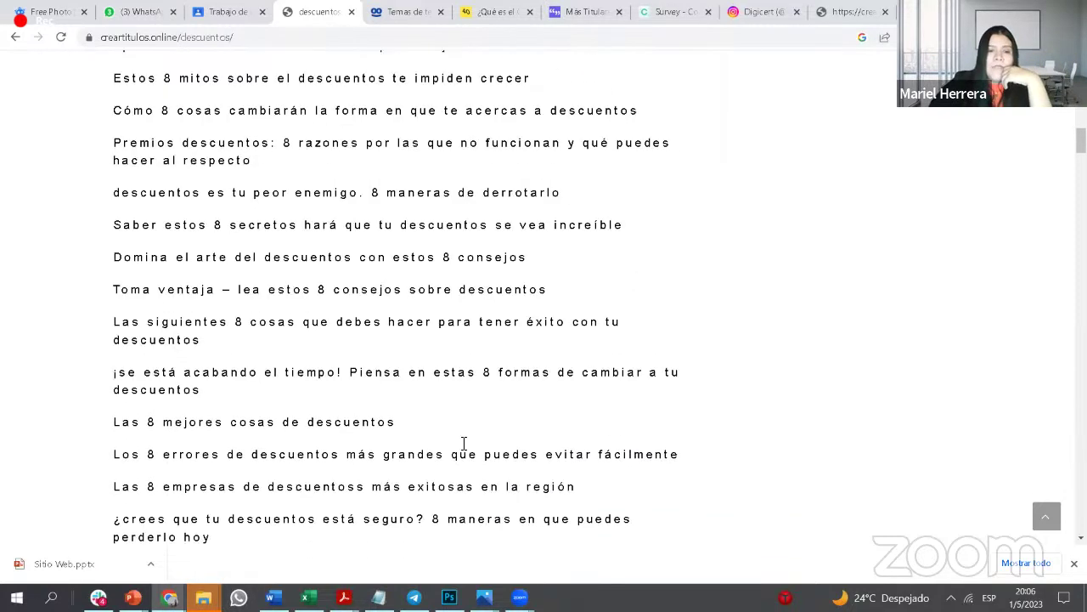
scroll(422, 440, "down", 5)
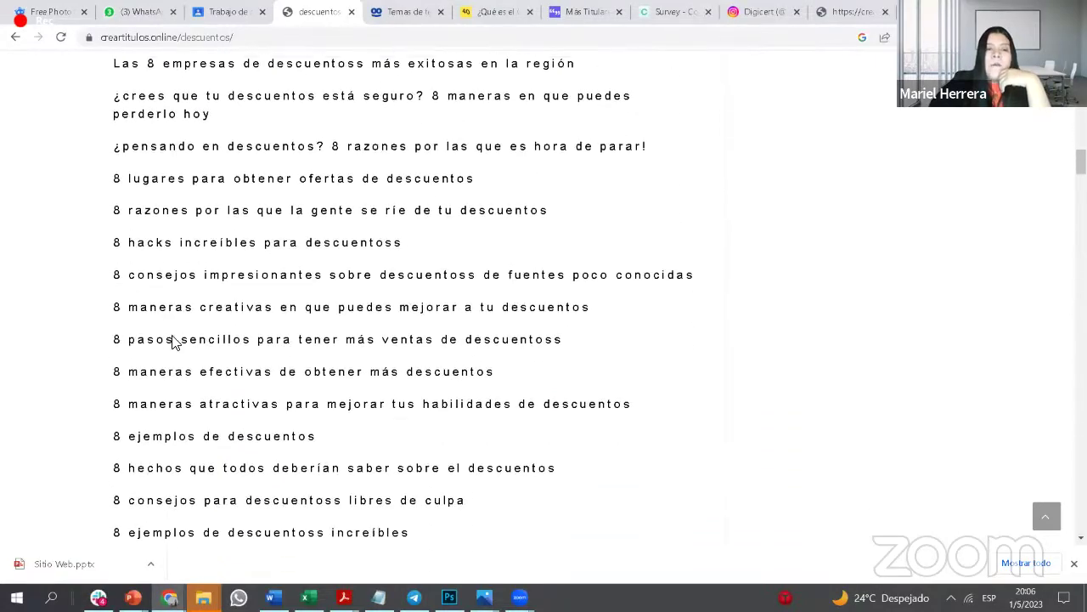
scroll(187, 367, "down", 11)
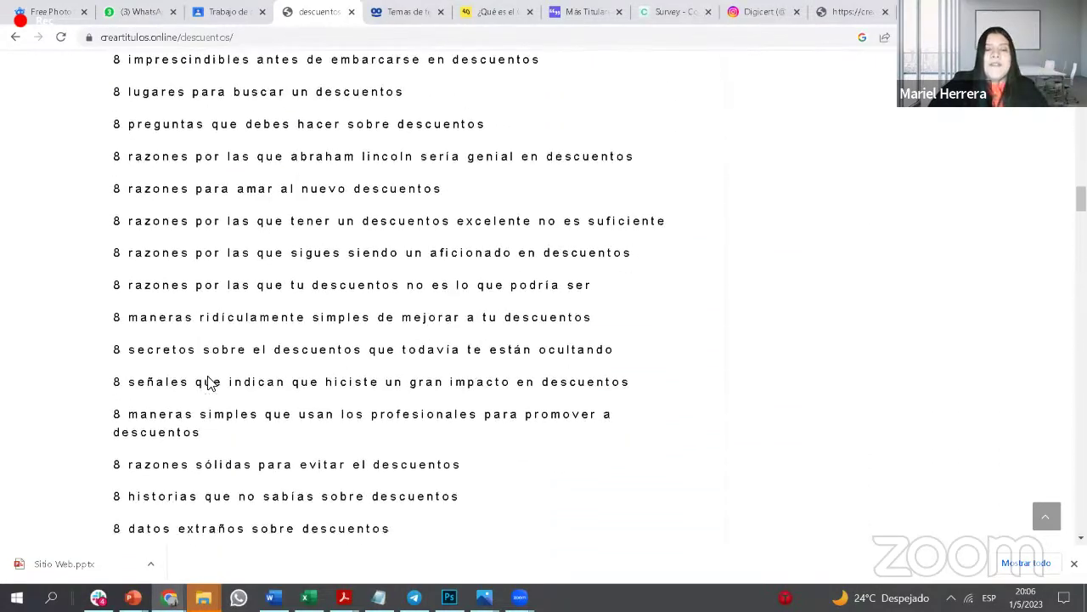
scroll(211, 383, "down", 2)
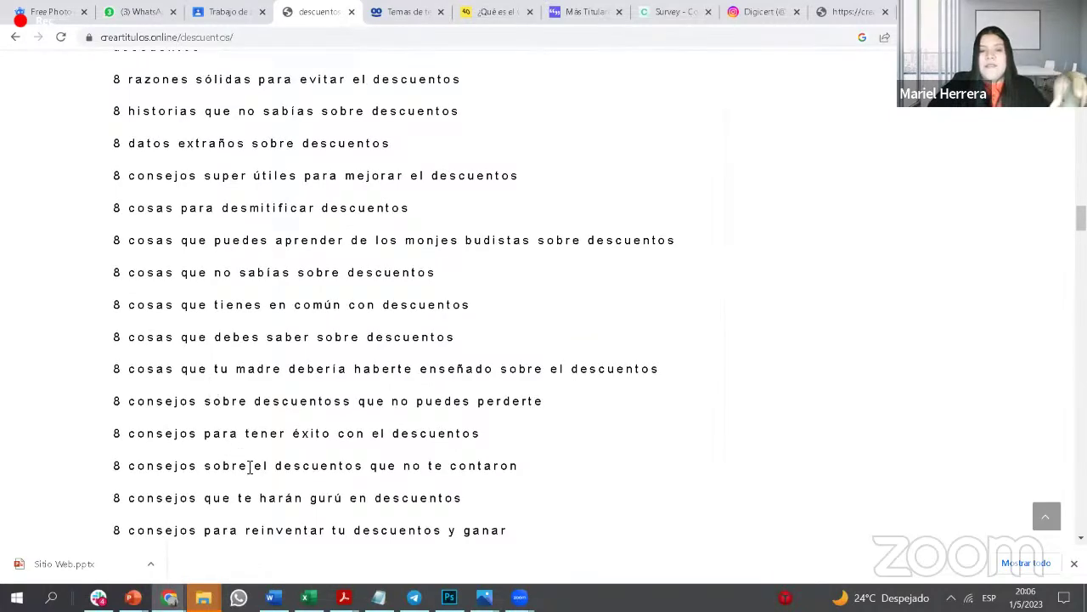
scroll(248, 467, "down", 3)
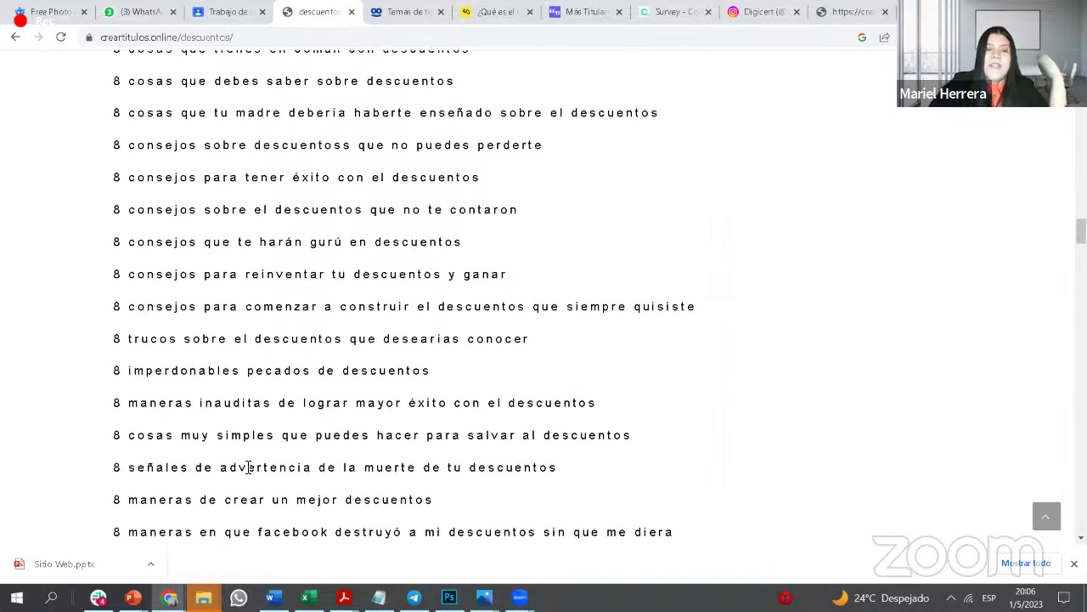
scroll(248, 467, "down", 2)
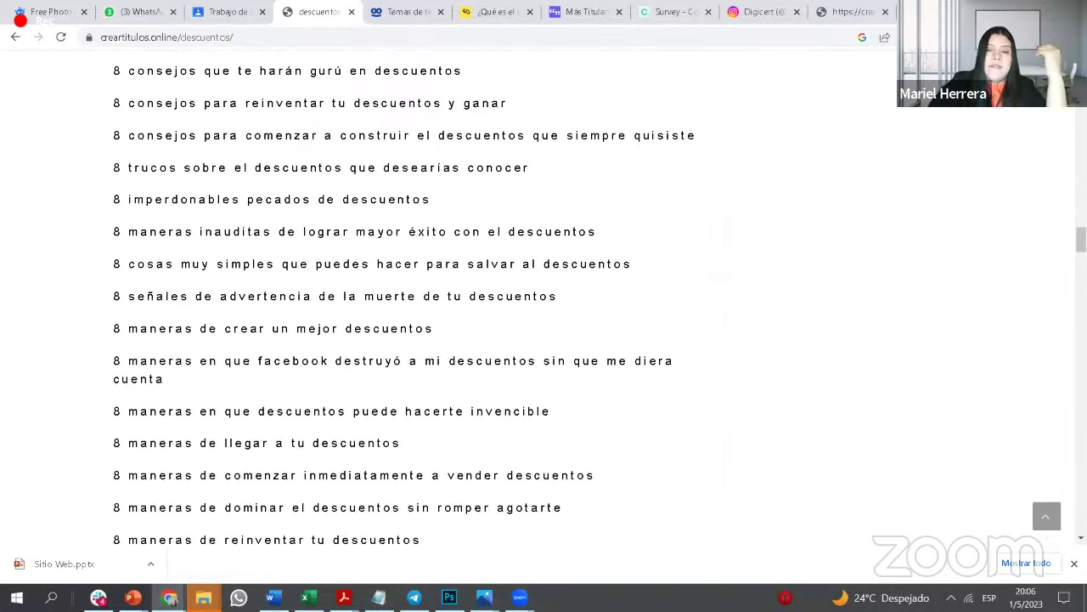
left_click(1074, 563)
scroll(889, 500, "down", 6)
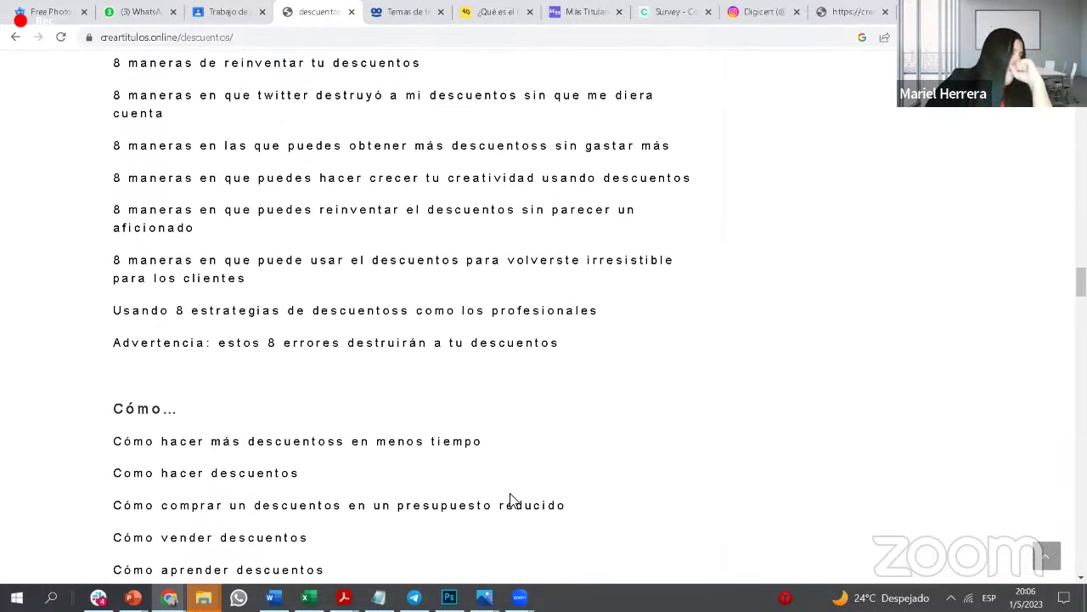
scroll(447, 419, "down", 8)
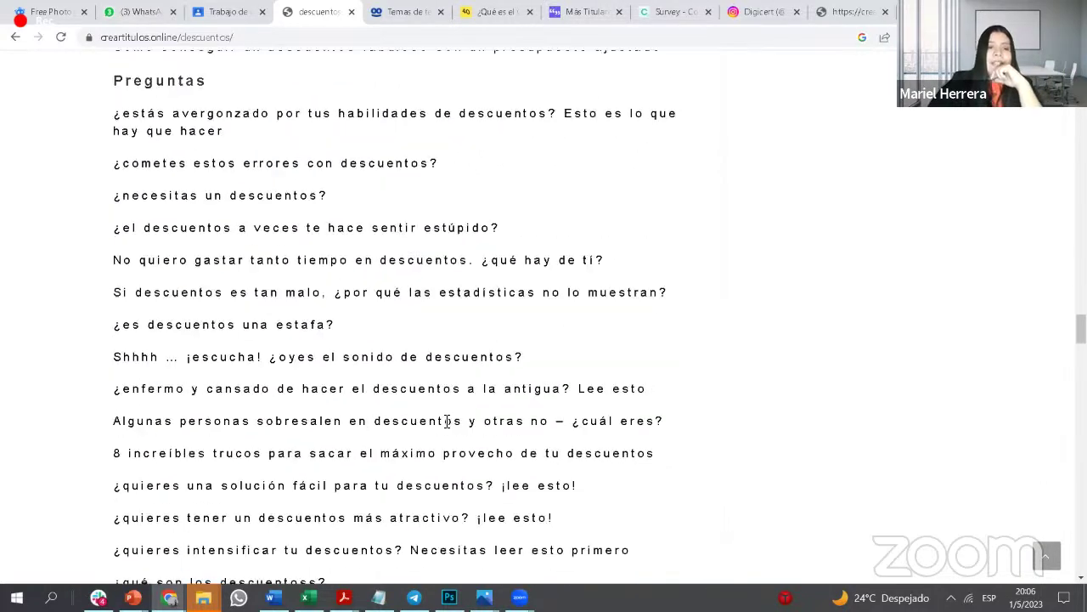
scroll(447, 419, "down", 7)
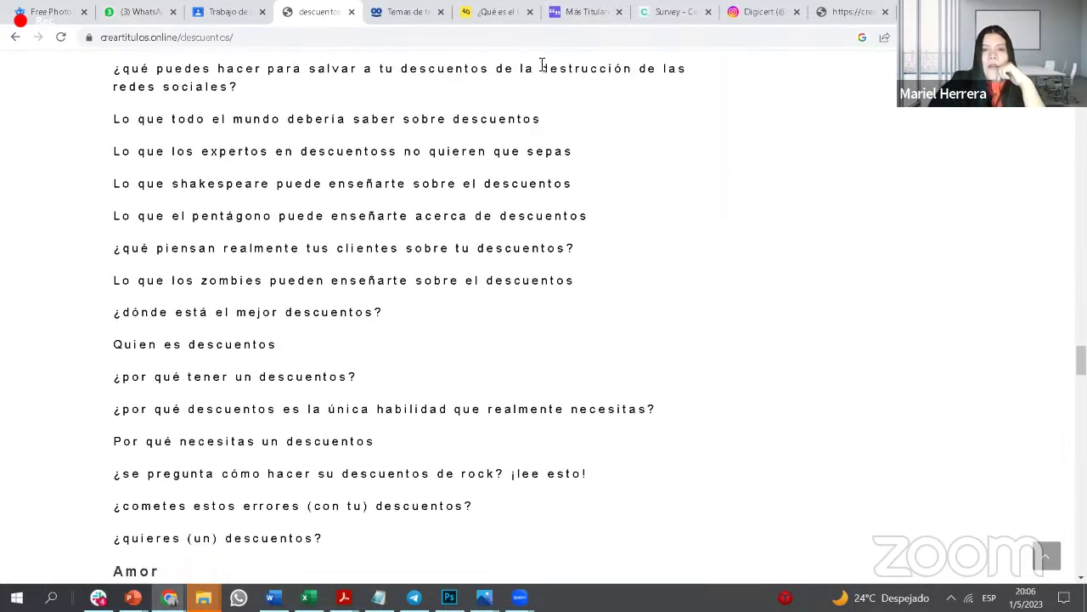
Step: Switch through the Taboola Trends and CTR article tabs to Más Titulares
left_click(396, 12)
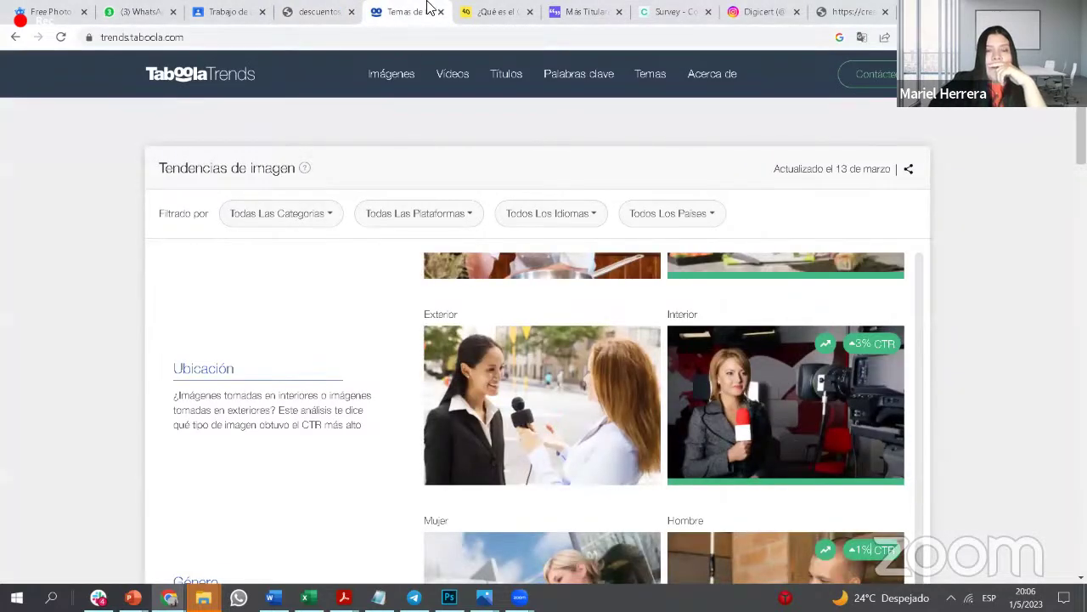
left_click(476, 19)
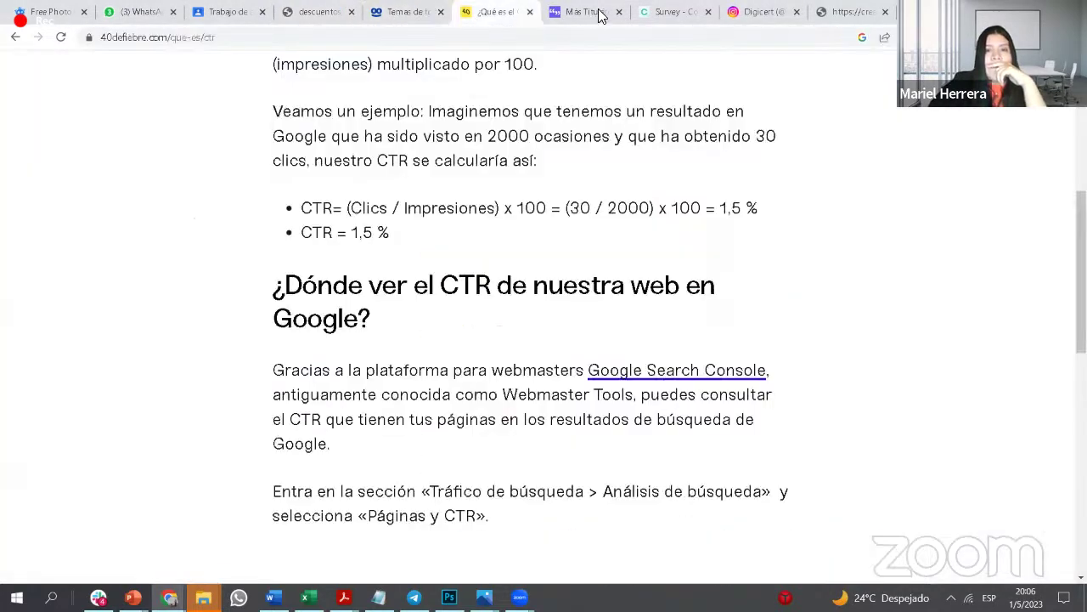
left_click(586, 12)
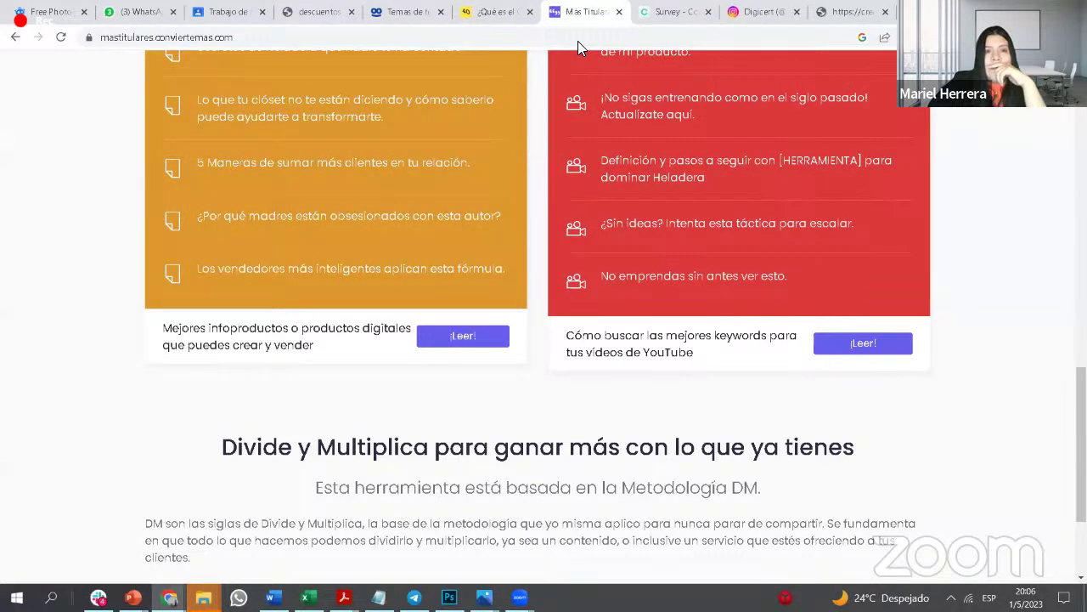
Step: Generate content ideas in Más Titulares for the keyword Heladera
left_click(104, 39)
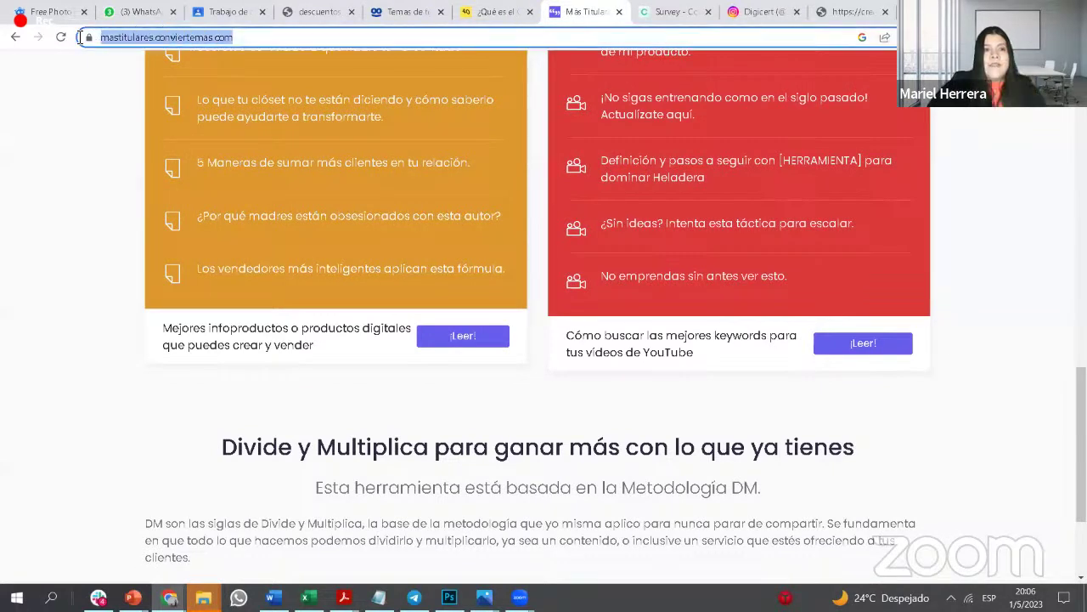
left_click(126, 53)
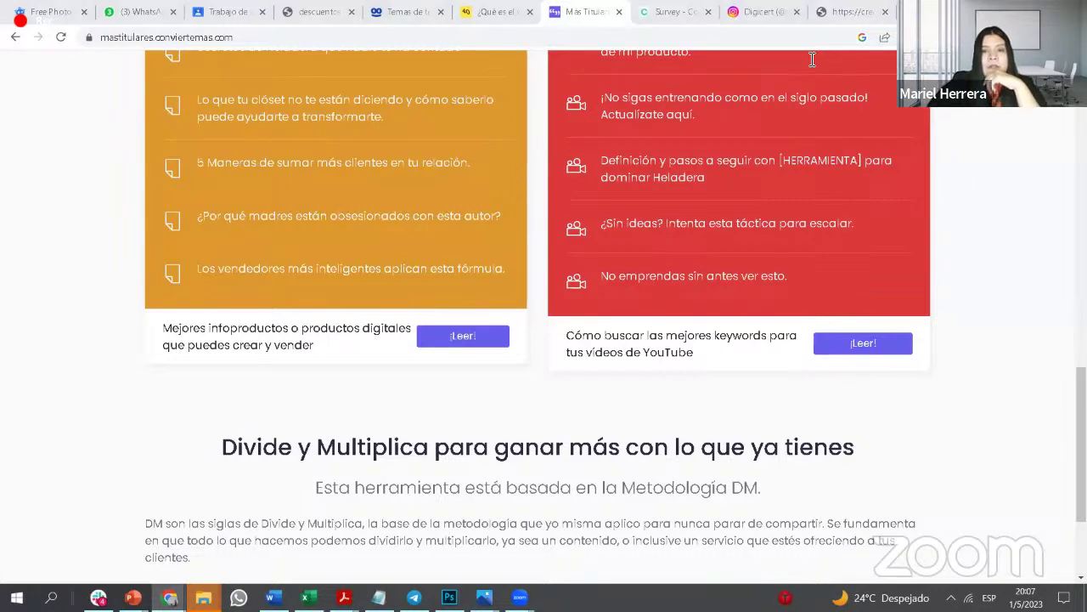
scroll(612, 282, "up", 15)
left_click(363, 406)
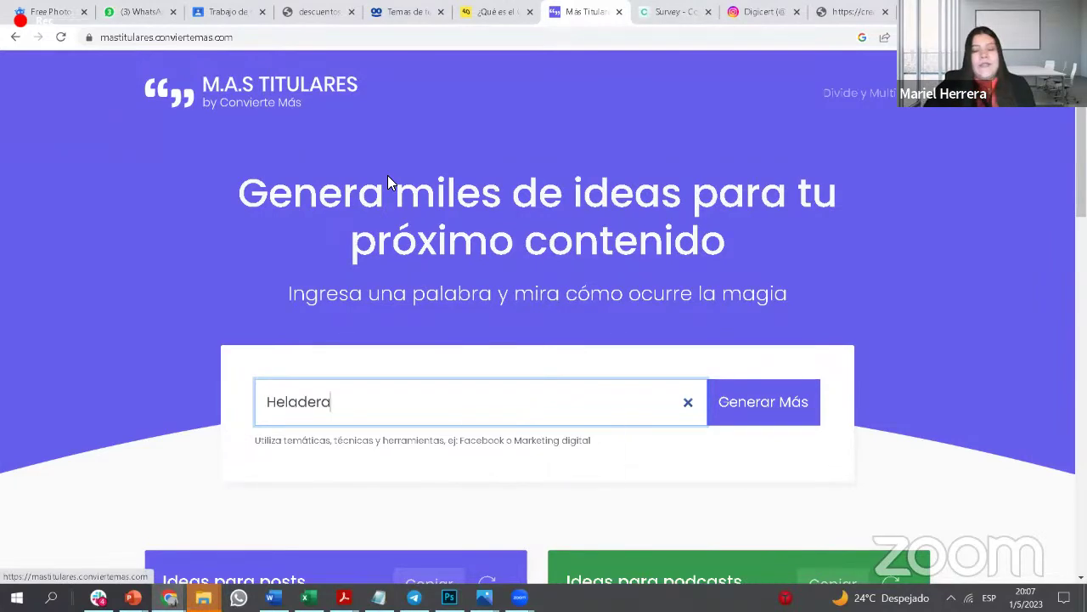
left_click(799, 404)
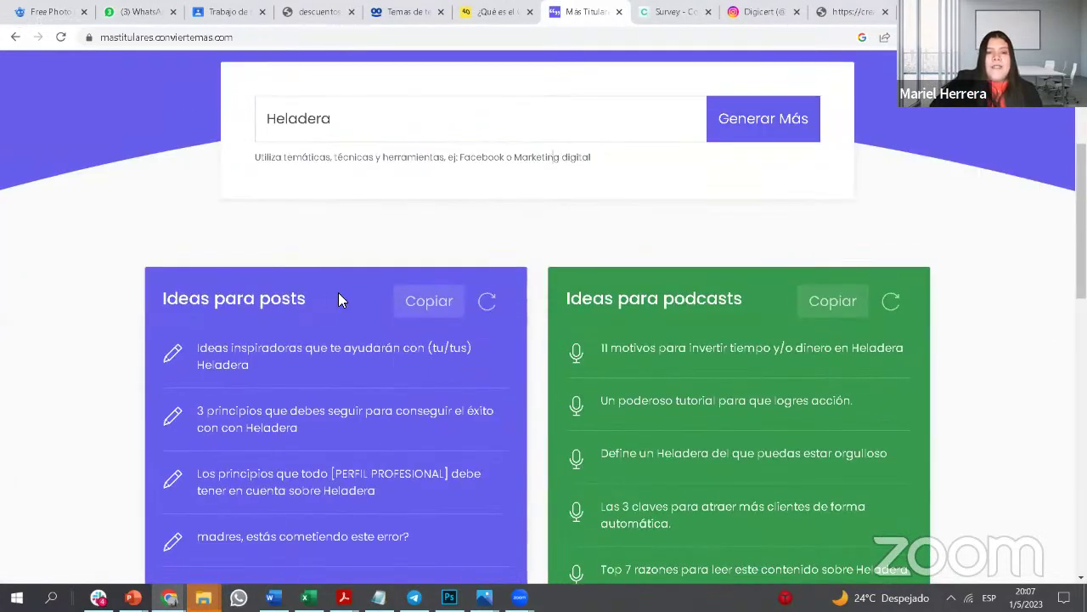
Step: Review the Heladera post, podcast, download and video idea cards, then return to Taboola Trends
left_click_drag(306, 298, 146, 299)
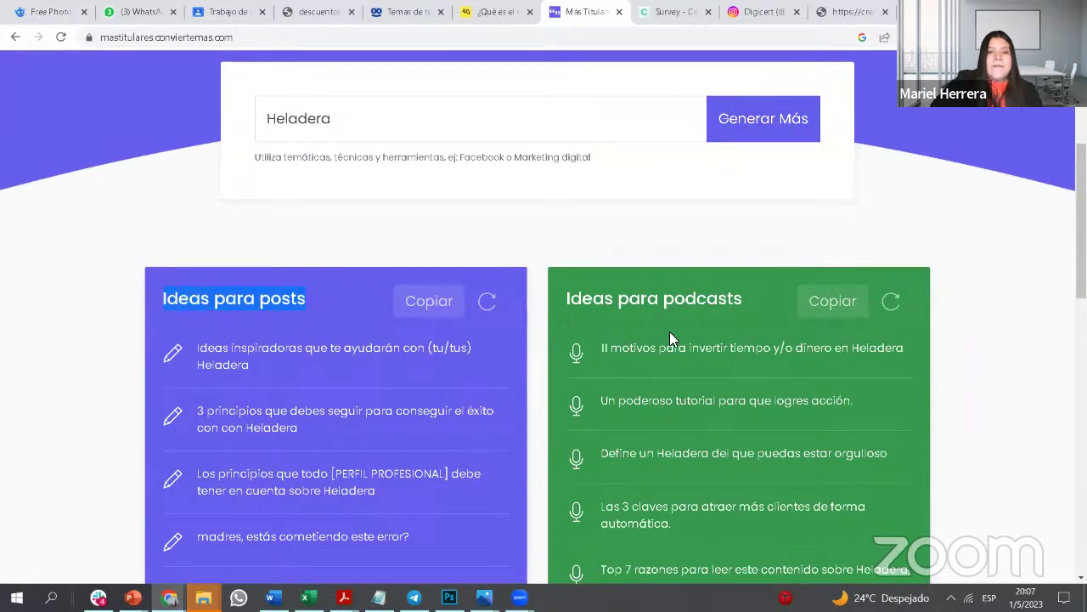
left_click_drag(743, 294, 550, 294)
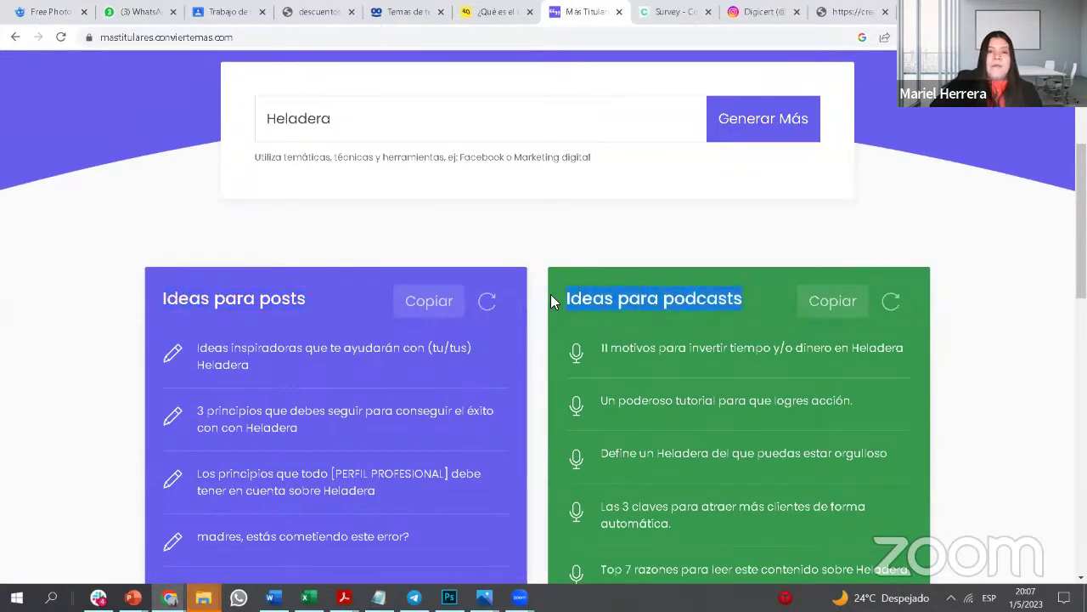
scroll(550, 294, "down", 3)
scroll(263, 497, "down", 1)
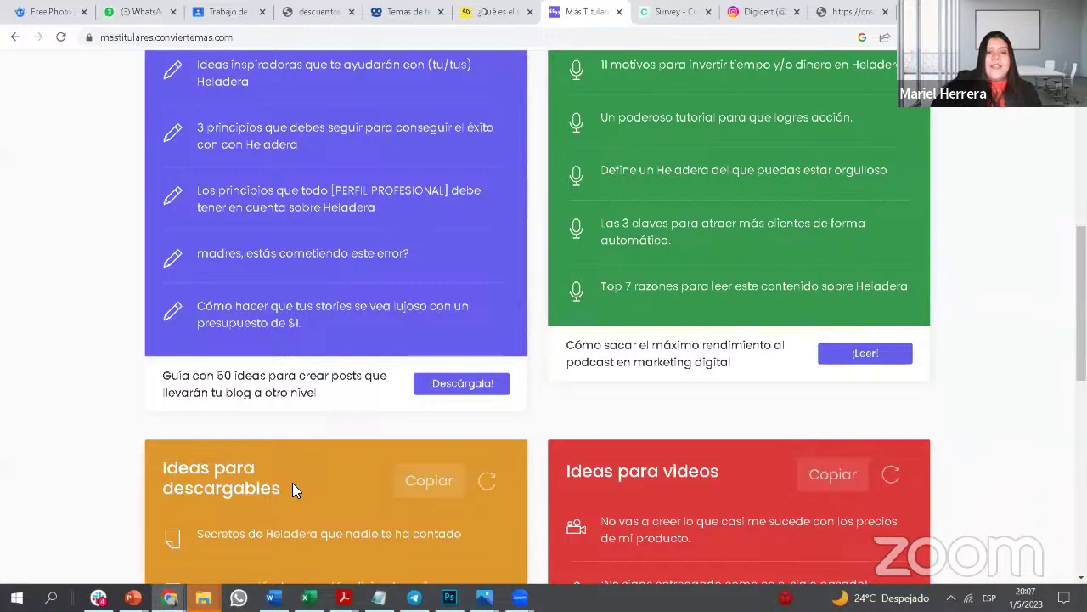
left_click_drag(292, 482, 152, 481)
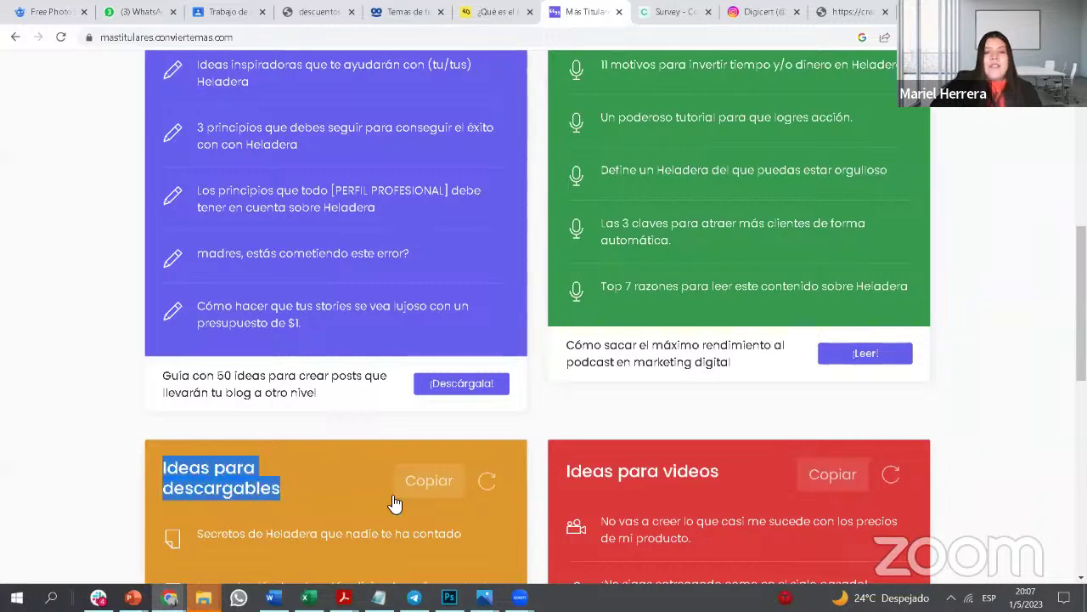
scroll(691, 474, "down", 1)
left_click_drag(724, 401, 548, 396)
scroll(637, 424, "down", 2)
scroll(637, 424, "down", 6)
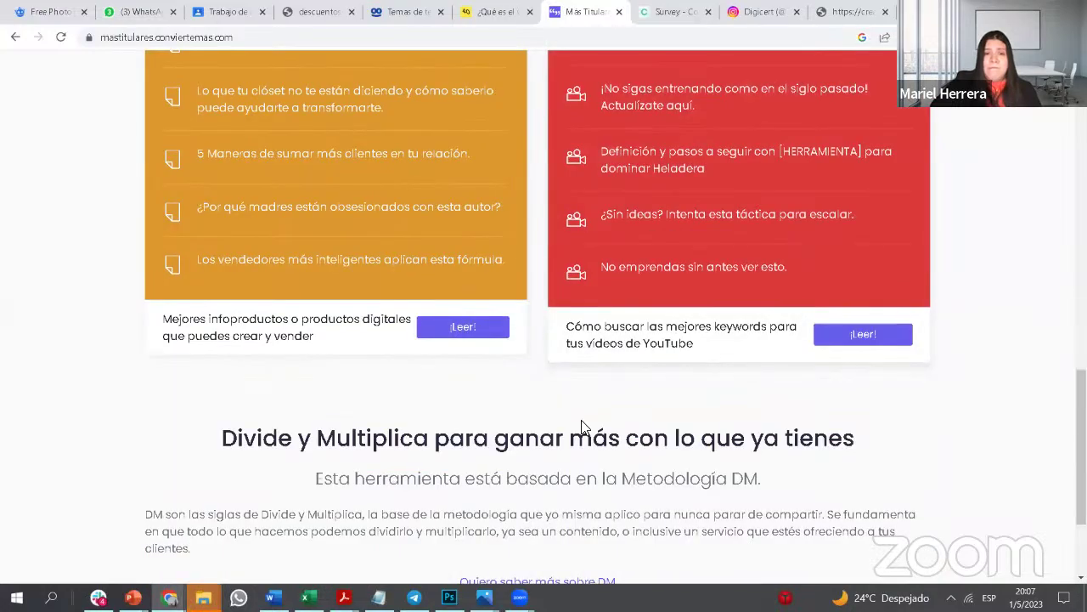
scroll(566, 393, "up", 12)
scroll(565, 399, "up", 4)
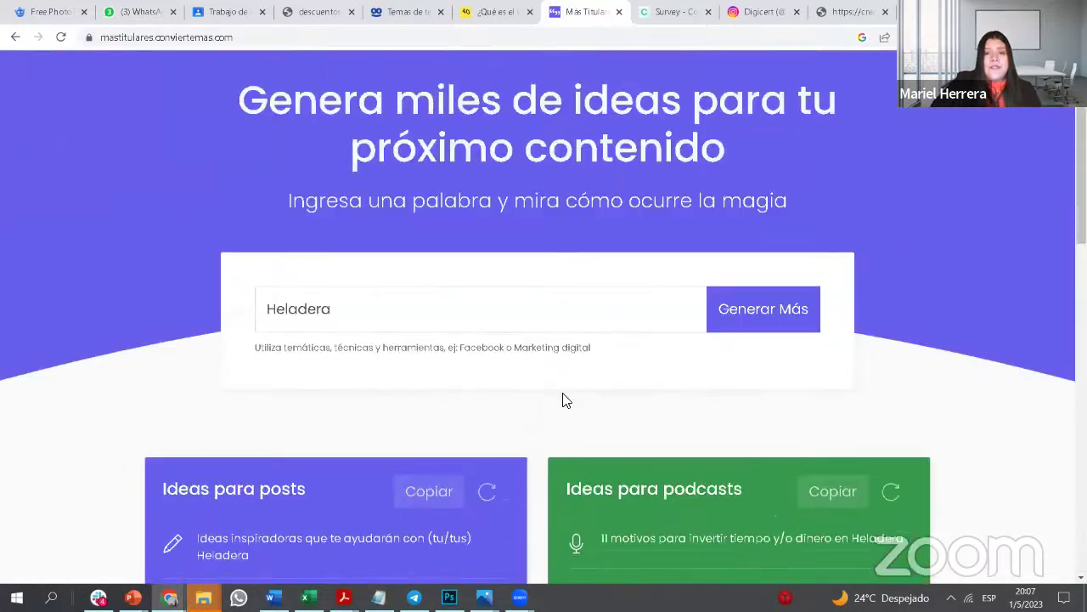
scroll(563, 400, "down", 1)
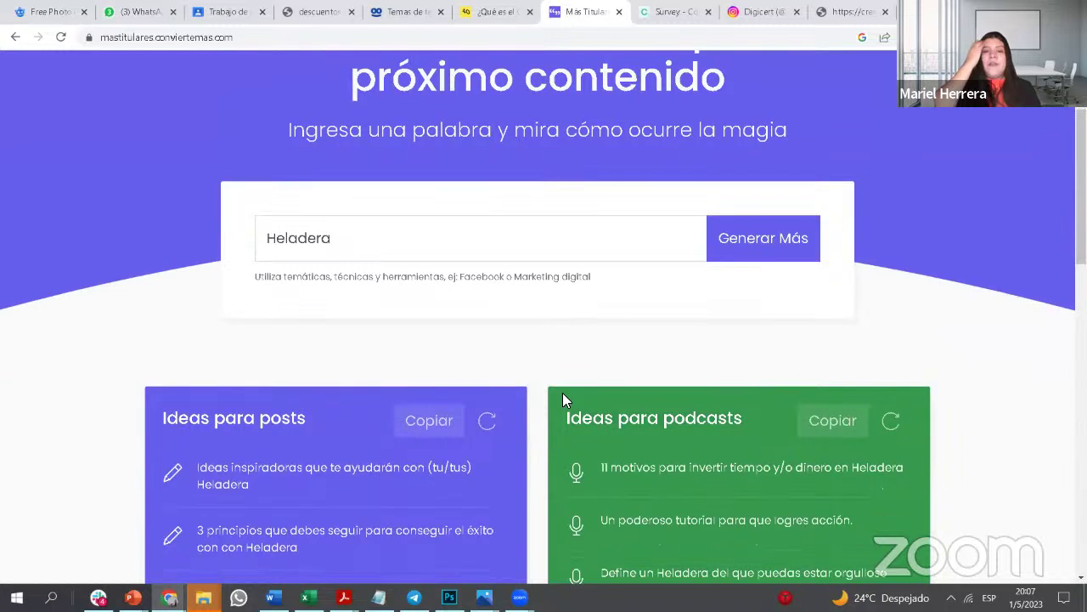
double_click(371, 249)
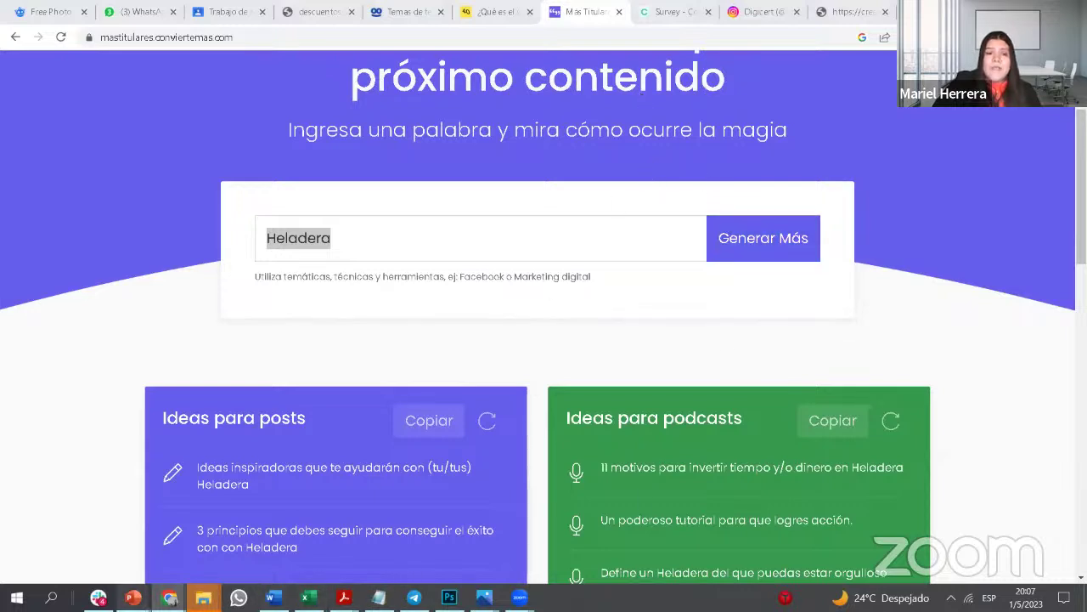
left_click(413, 12)
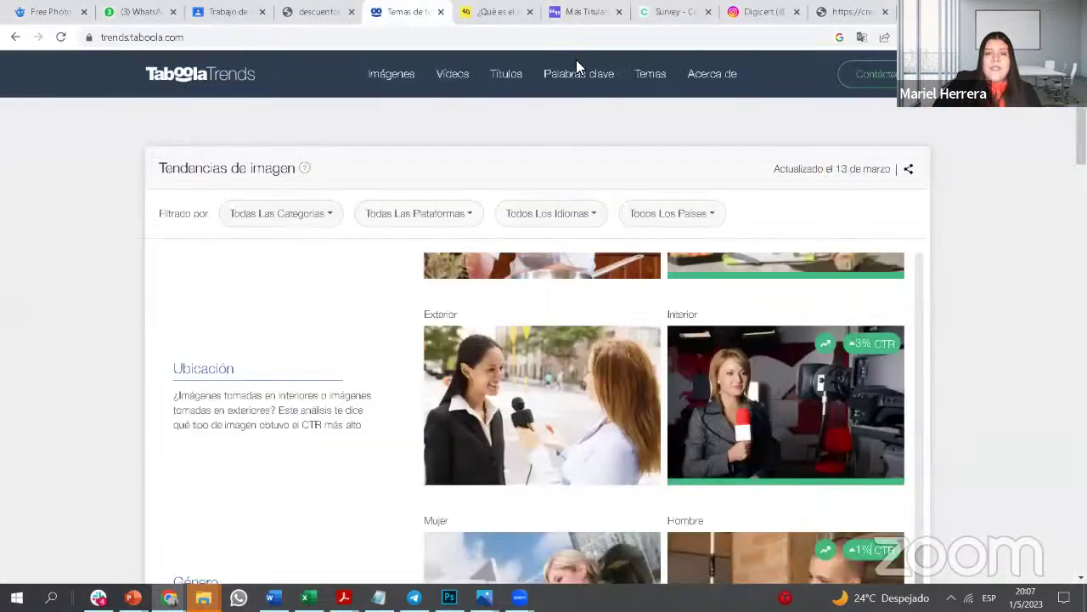
Step: Copy the Taboola Trends page's web address from the address bar
scroll(438, 248, "down", 1)
scroll(433, 251, "up", 5)
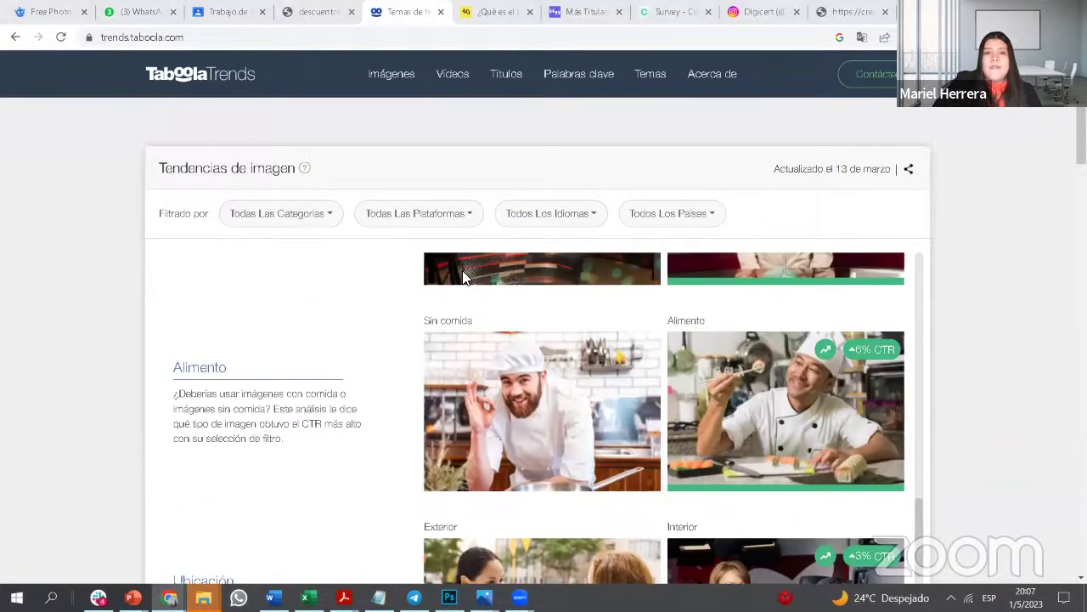
scroll(438, 270, "up", 10)
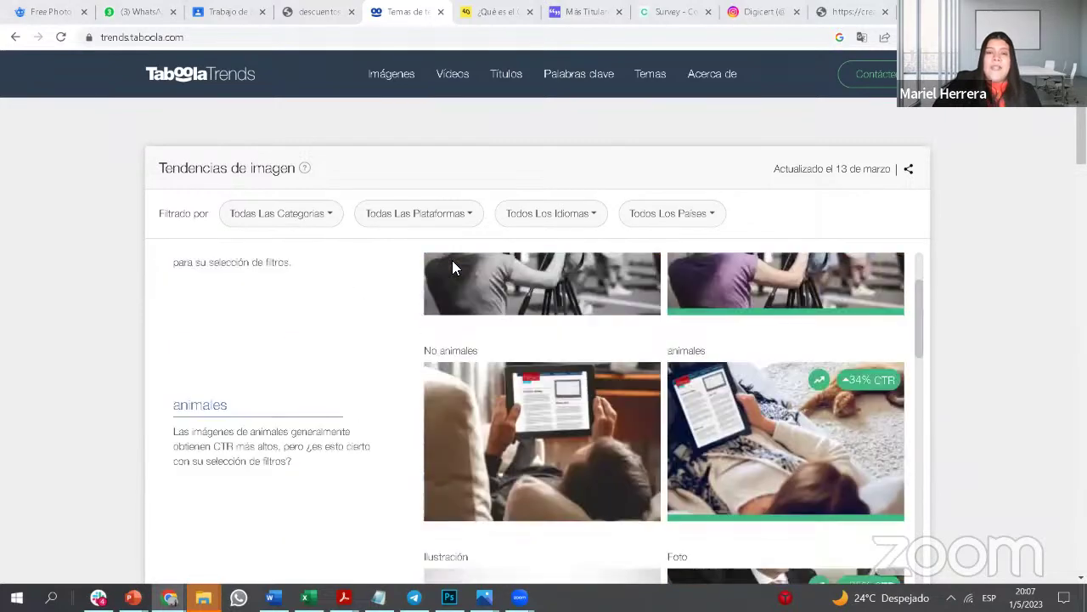
left_click(170, 38)
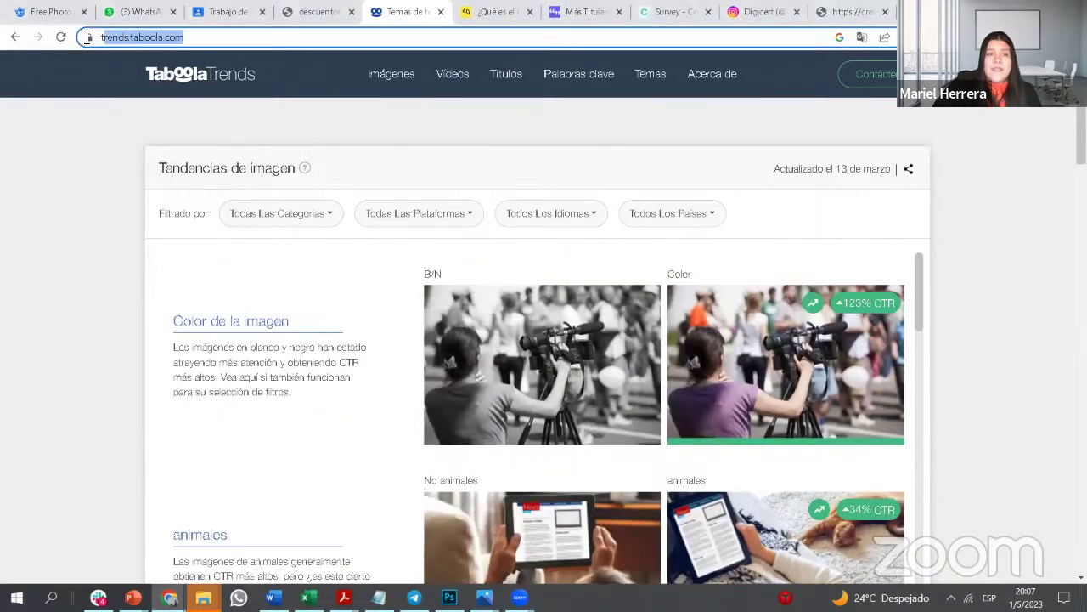
right_click(177, 38)
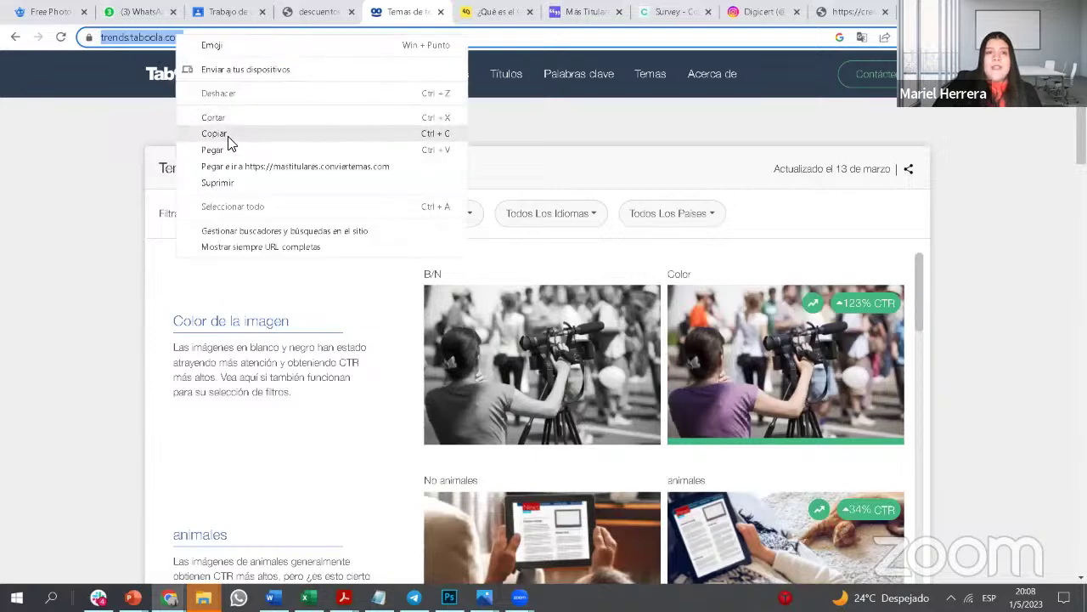
left_click(214, 133)
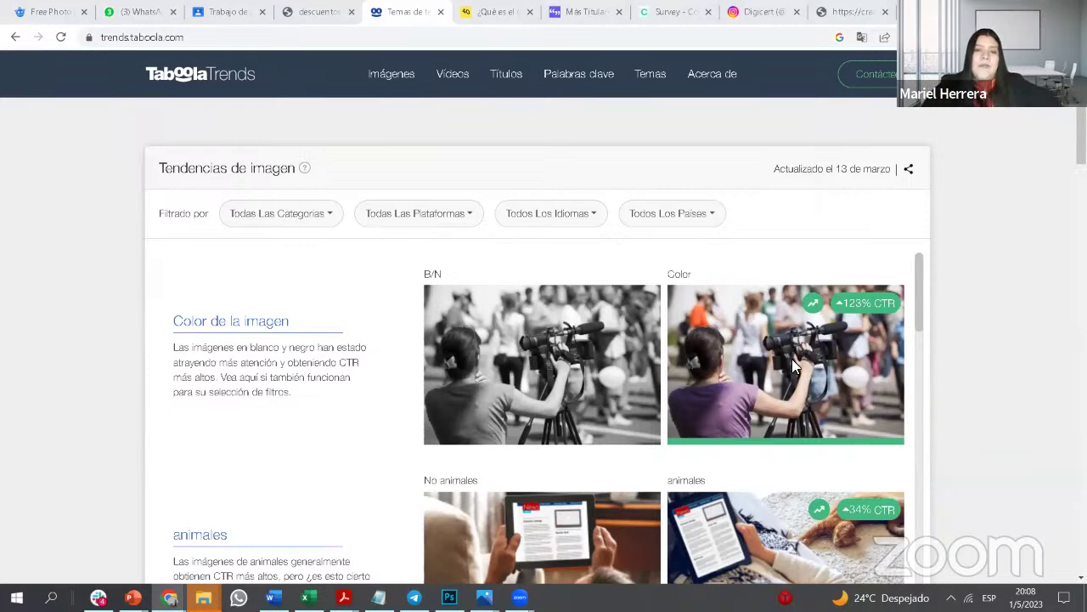
Step: Scroll through the image-trend comparisons, then move to the Copy.ai survey tab
scroll(792, 359, "down", 2)
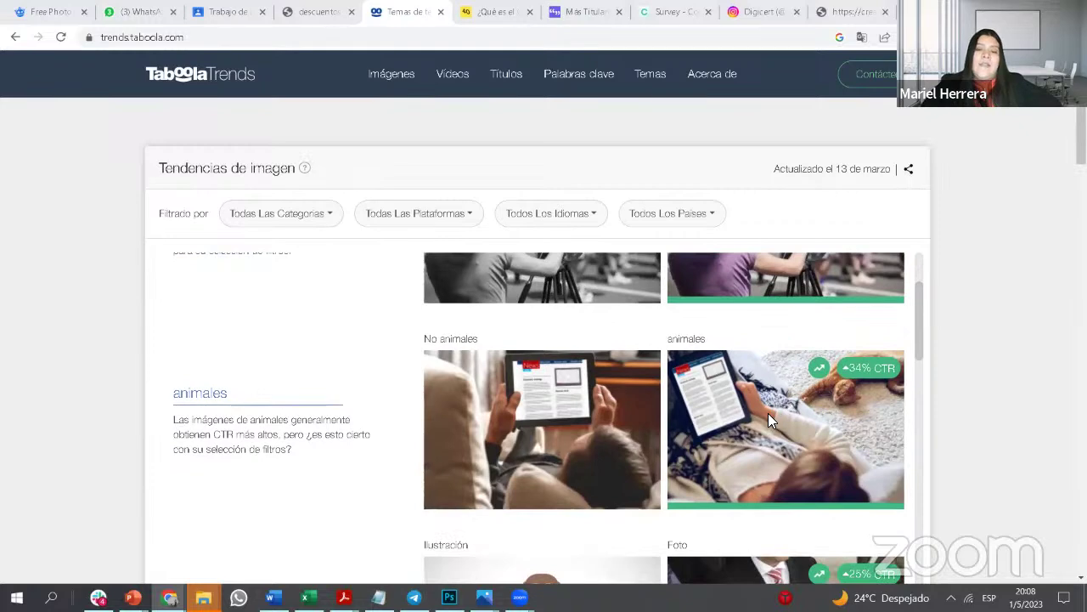
scroll(768, 413, "down", 1)
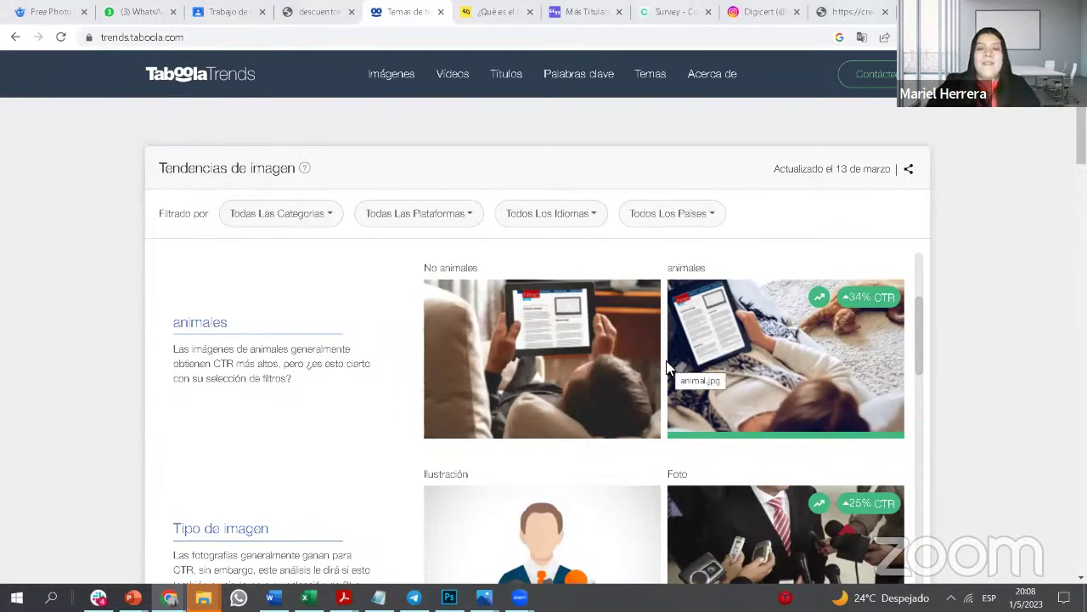
scroll(566, 399, "down", 2)
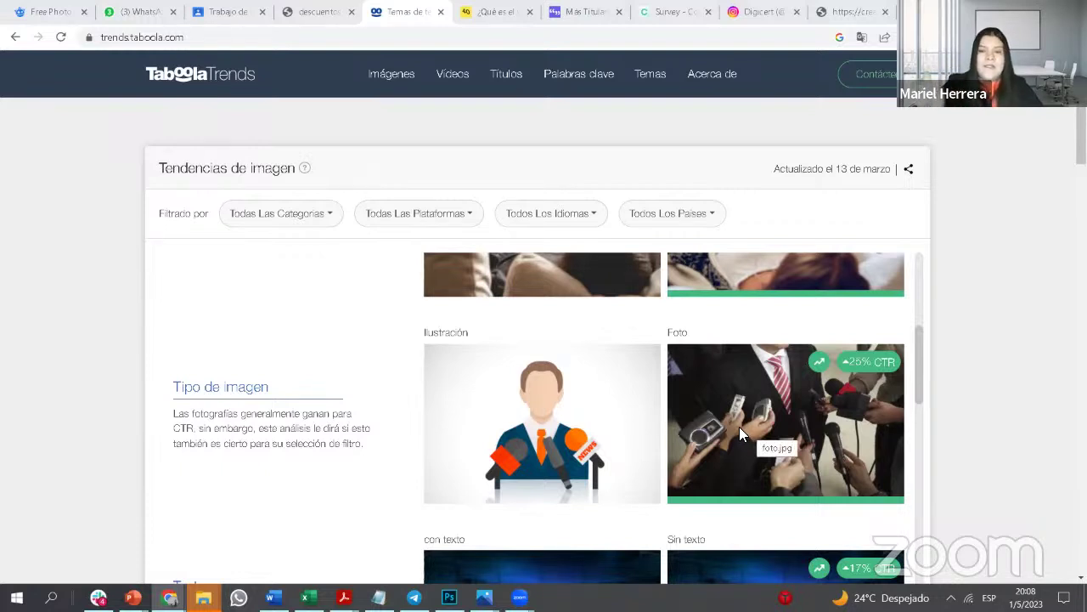
scroll(747, 450, "down", 3)
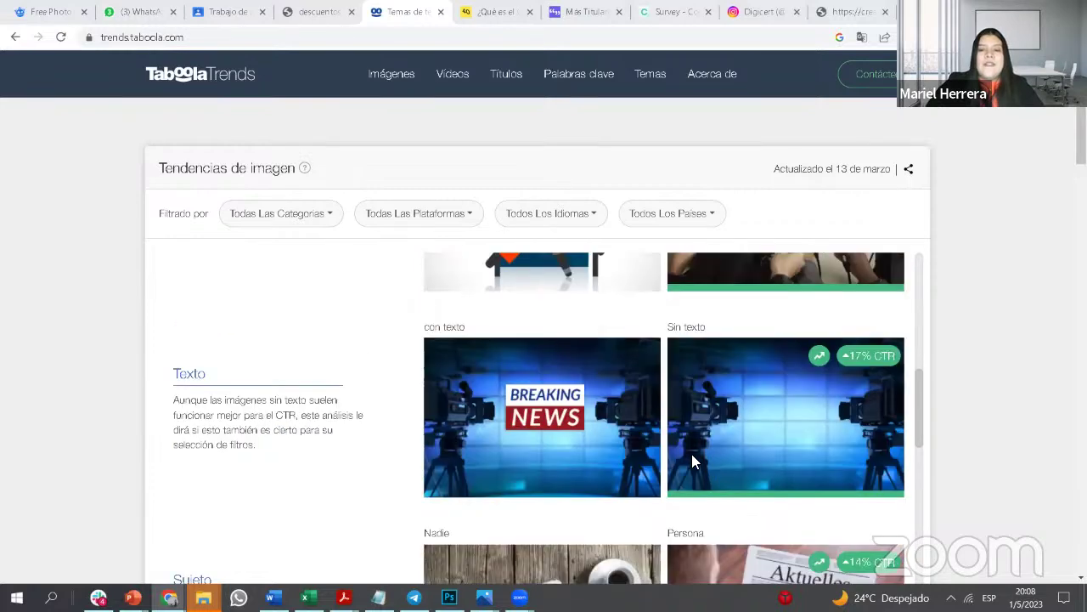
scroll(673, 449, "down", 1)
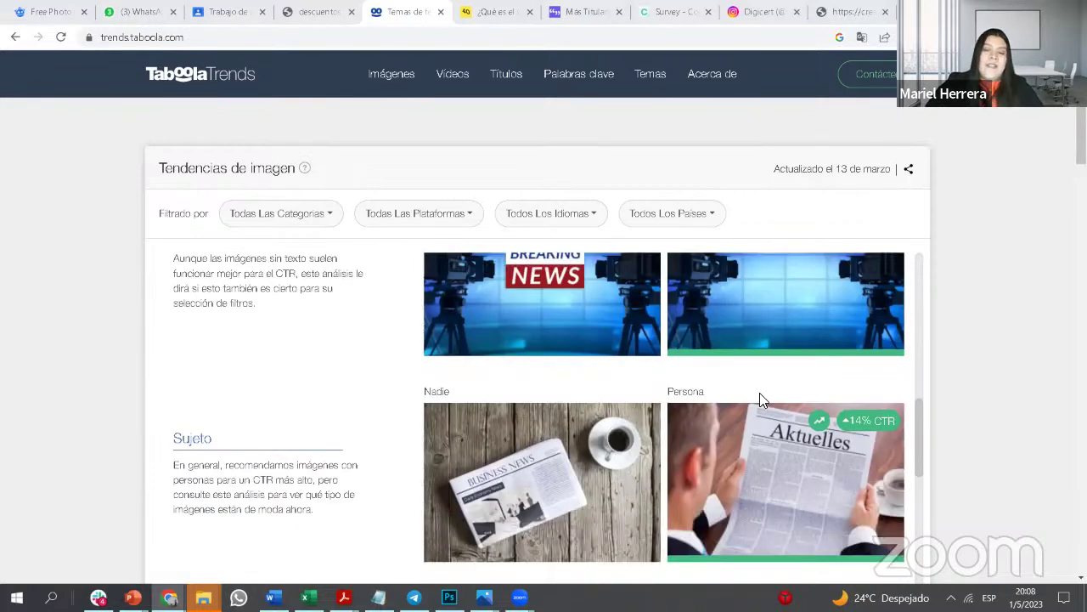
scroll(618, 486, "down", 1)
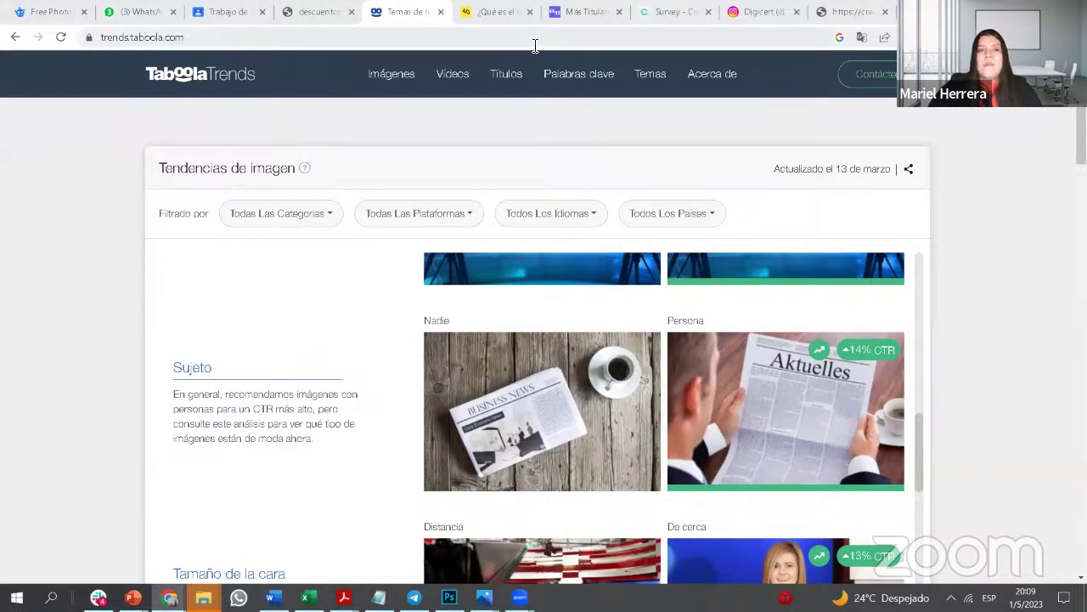
left_click(680, 13)
scroll(595, 306, "down", 3)
scroll(595, 313, "up", 3)
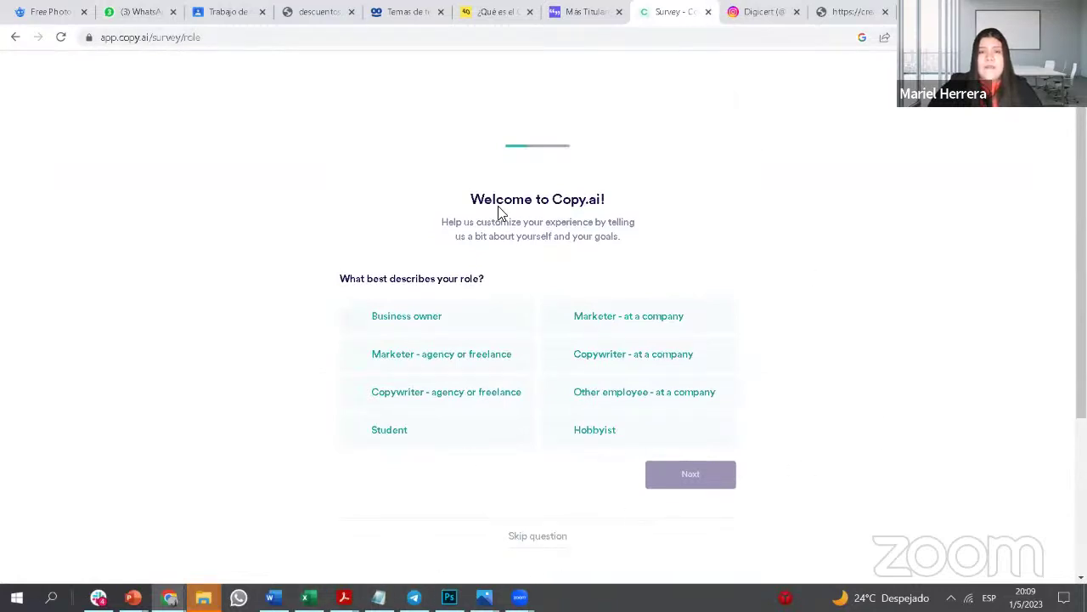
Step: Select and deselect the Copy.ai address, then cycle through the Taboola, CTR article and survey tabs
left_click(141, 38)
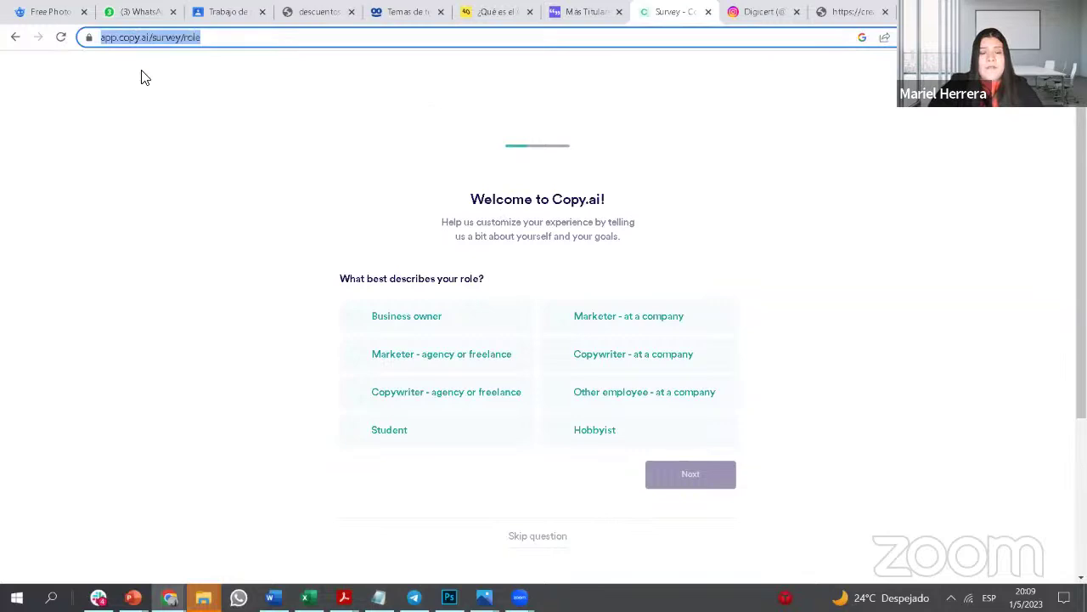
left_click(391, 110)
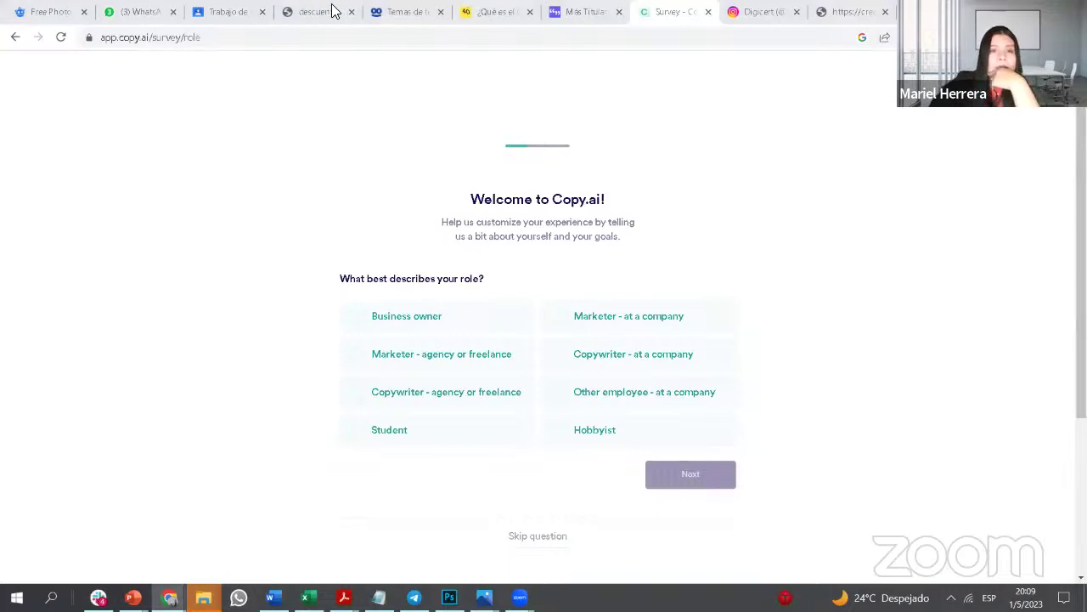
left_click(410, 12)
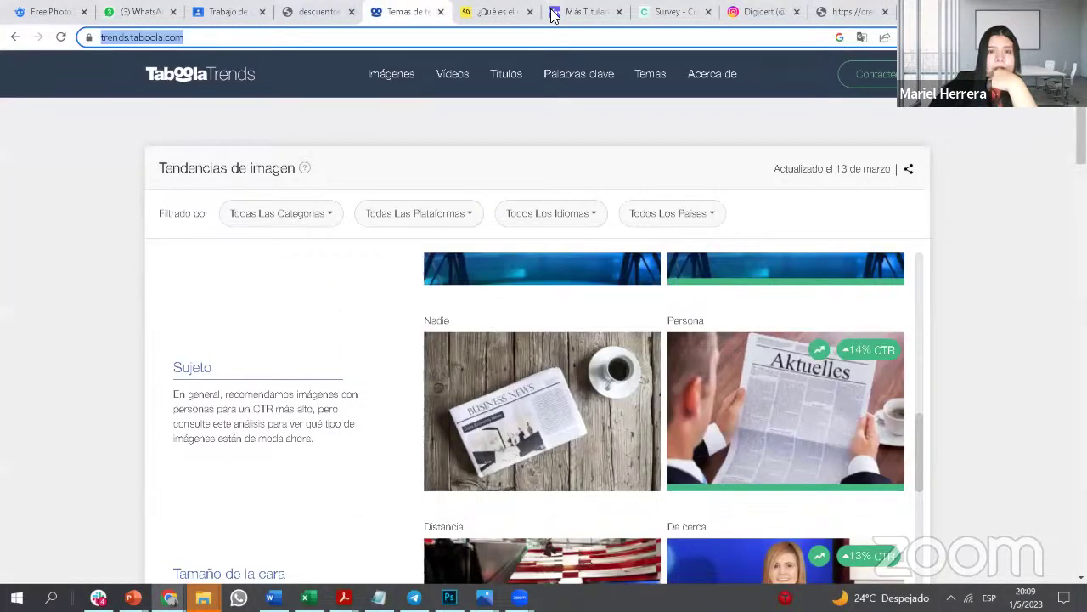
left_click(550, 12)
left_click(682, 12)
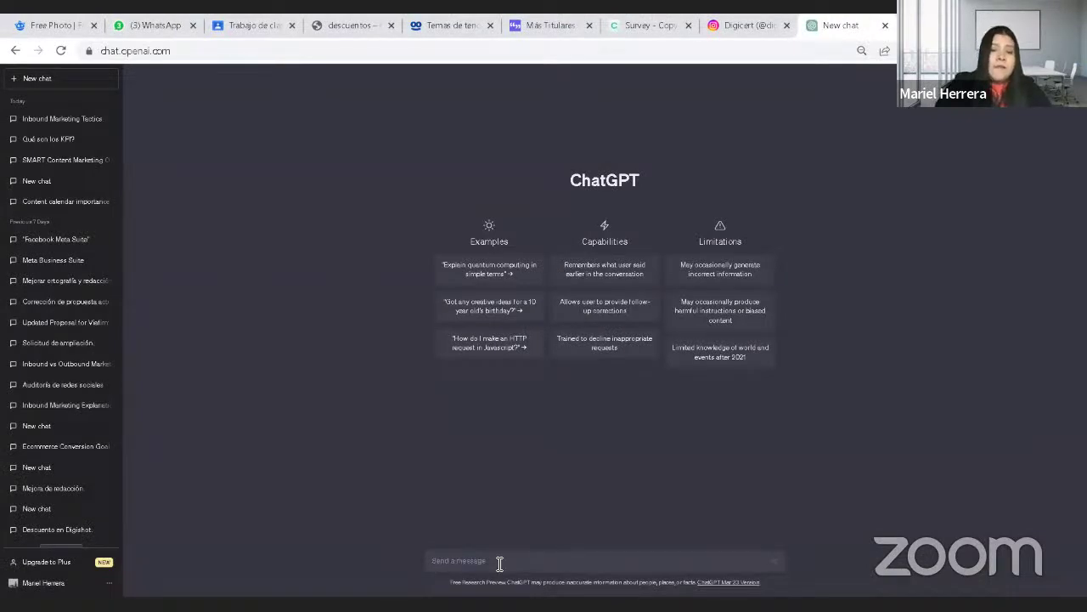
Step: Type the prompt asking a copywriting expert for 10 title examples, then paste in the topic
type("Asume")
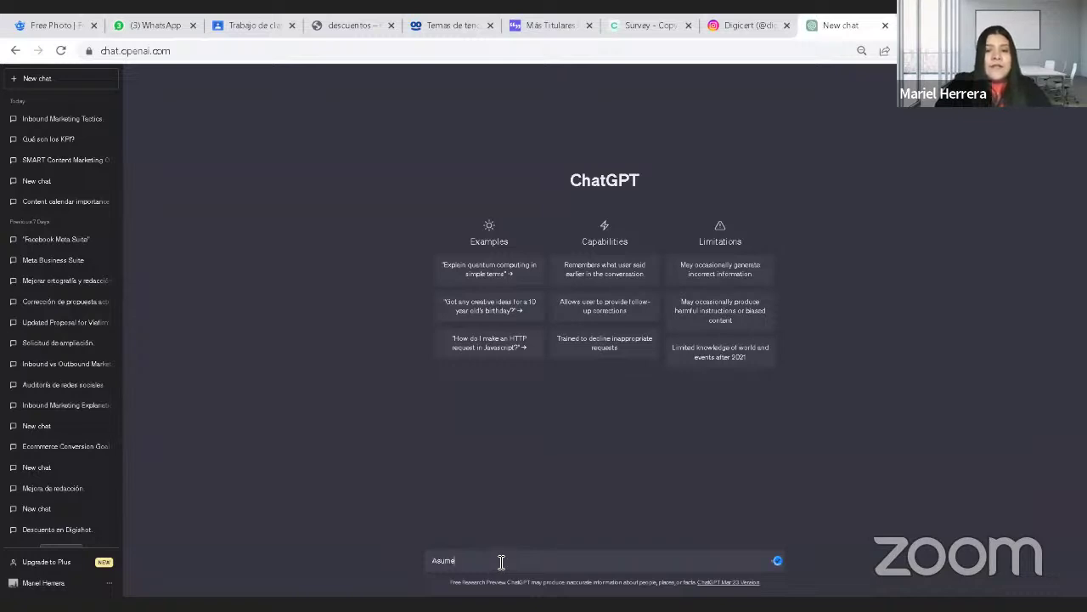
type(" el p")
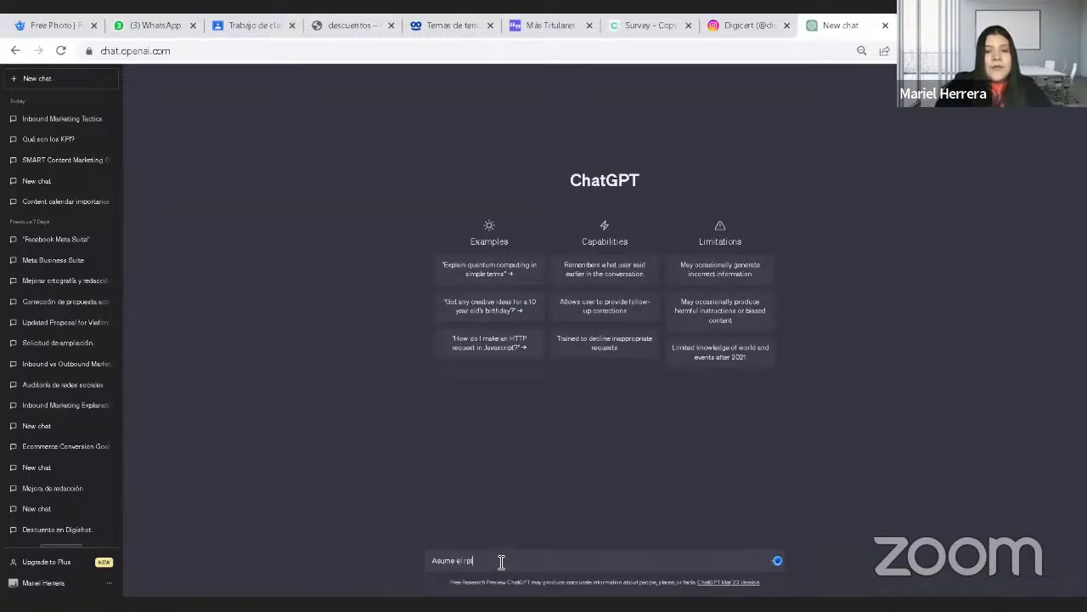
type("e")
key("BackSpace")
key("BackSpace")
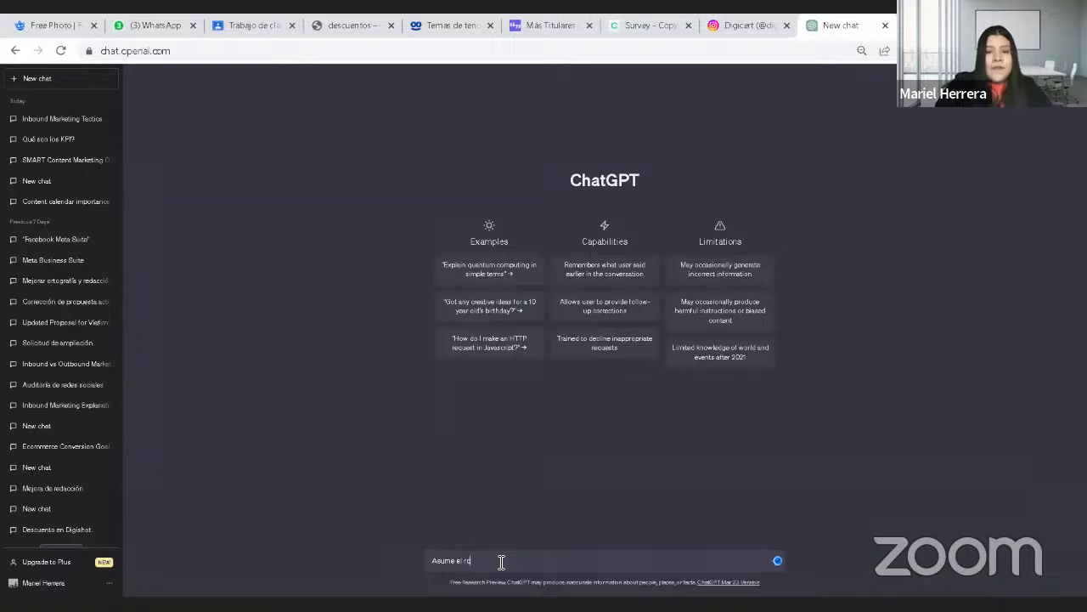
type("l de un exper")
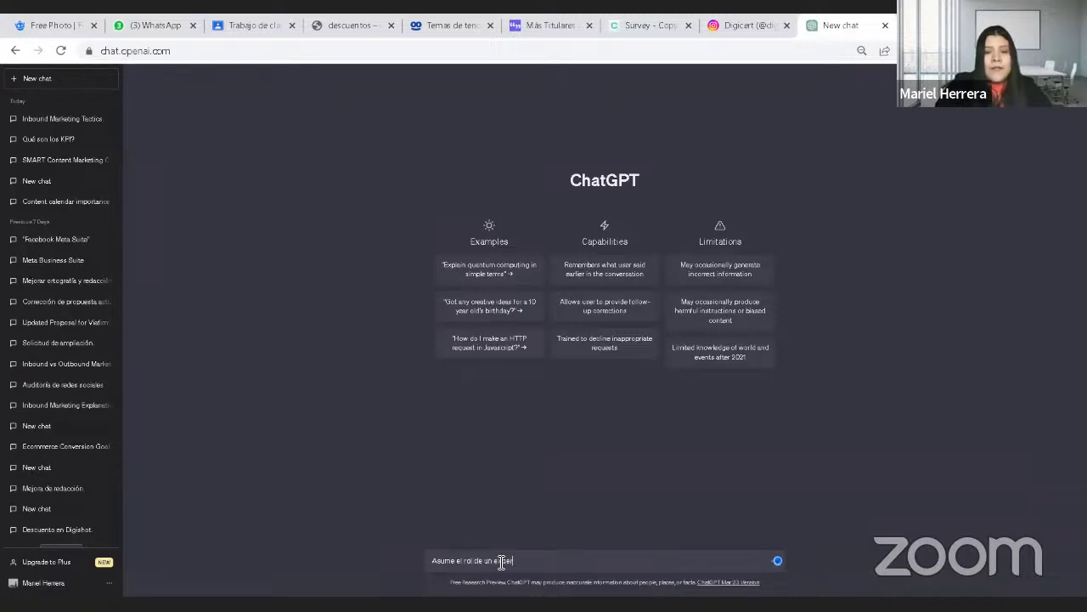
type("to en")
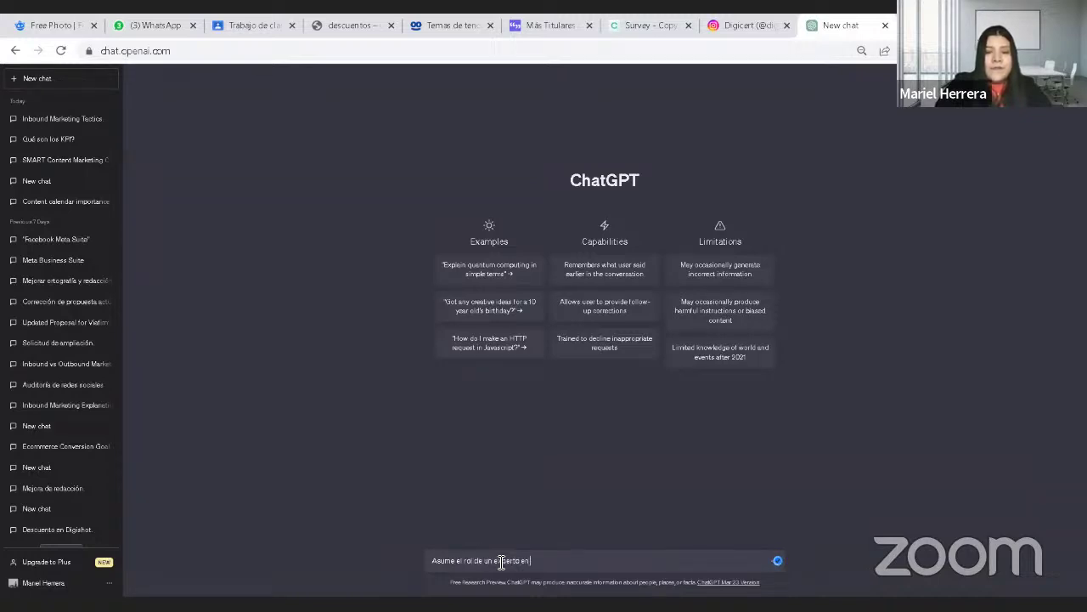
type("coo")
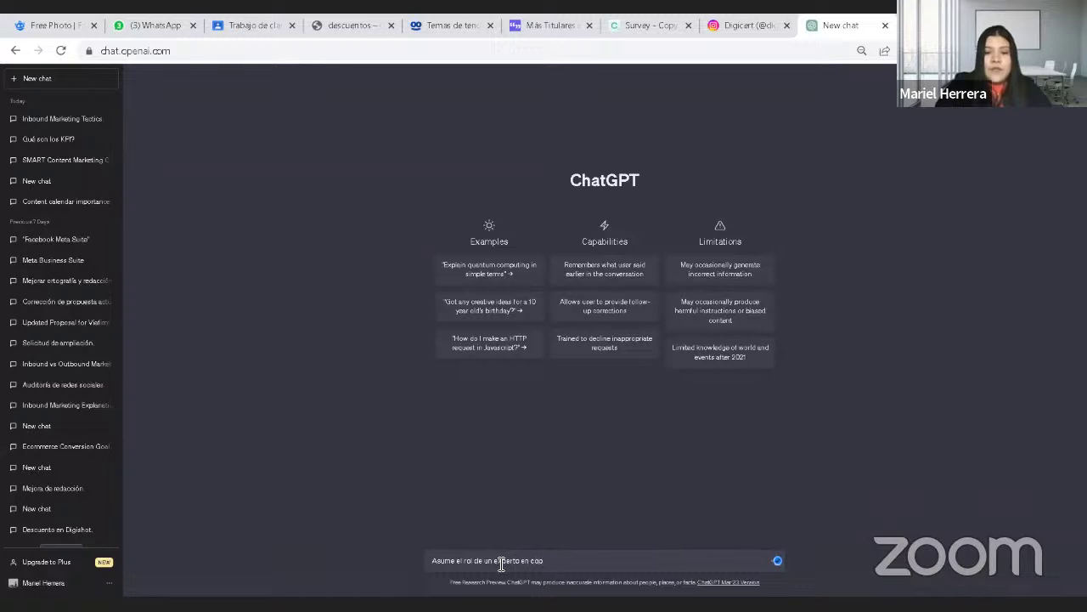
key("BackSpace")
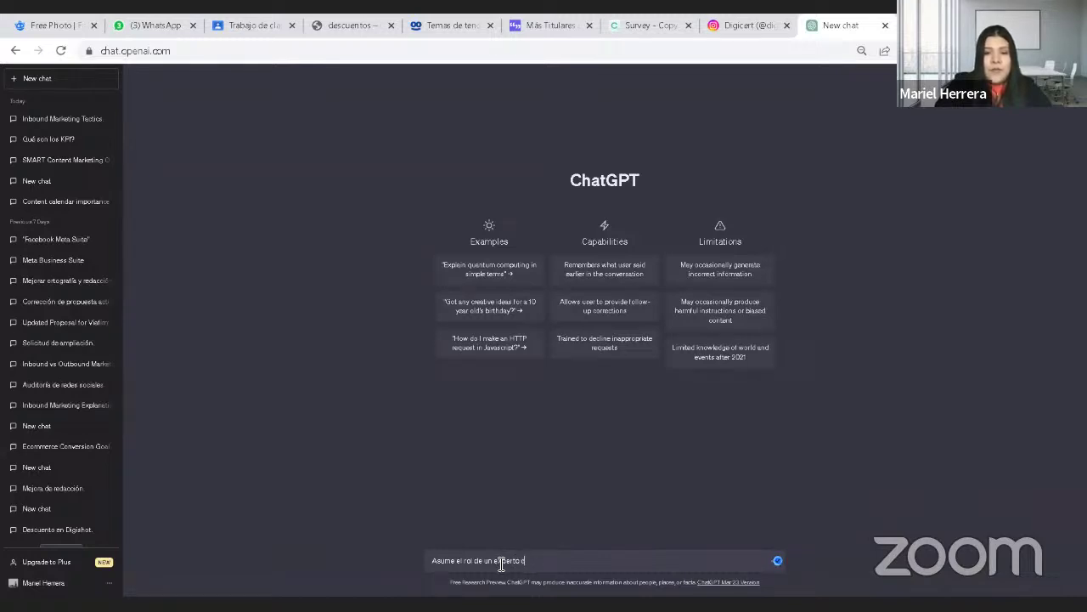
type("py")
key("BackSpace")
type("y")
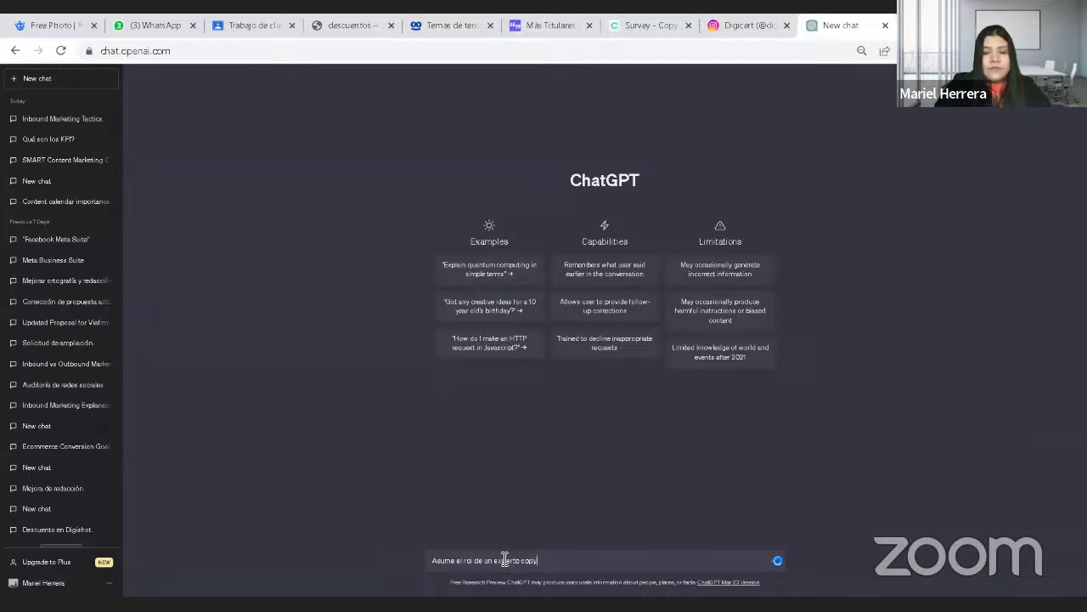
type("writin")
key("ctrl+plus")
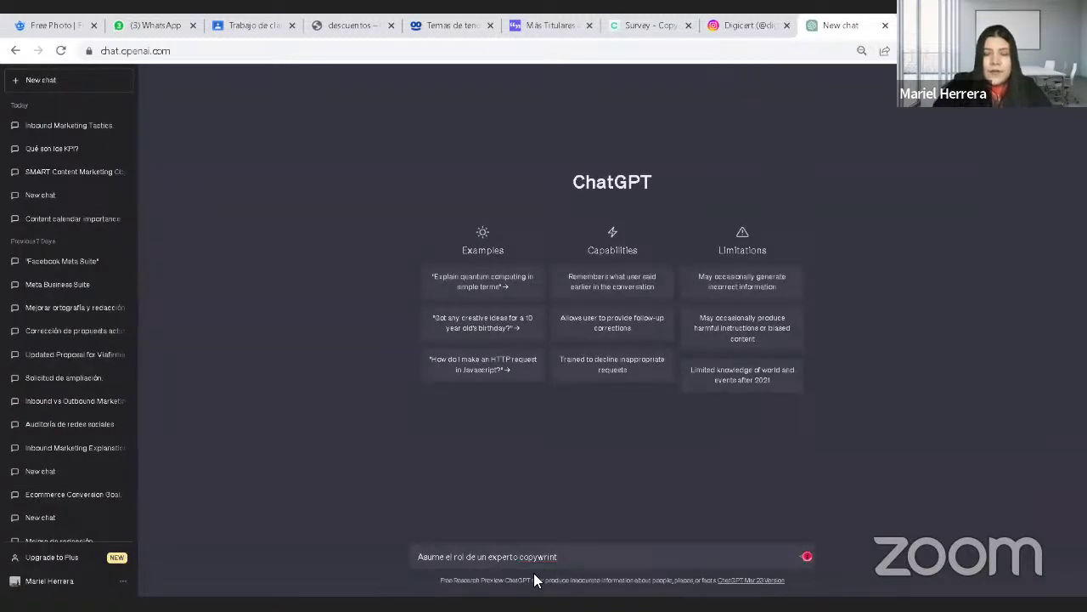
type("g y el")
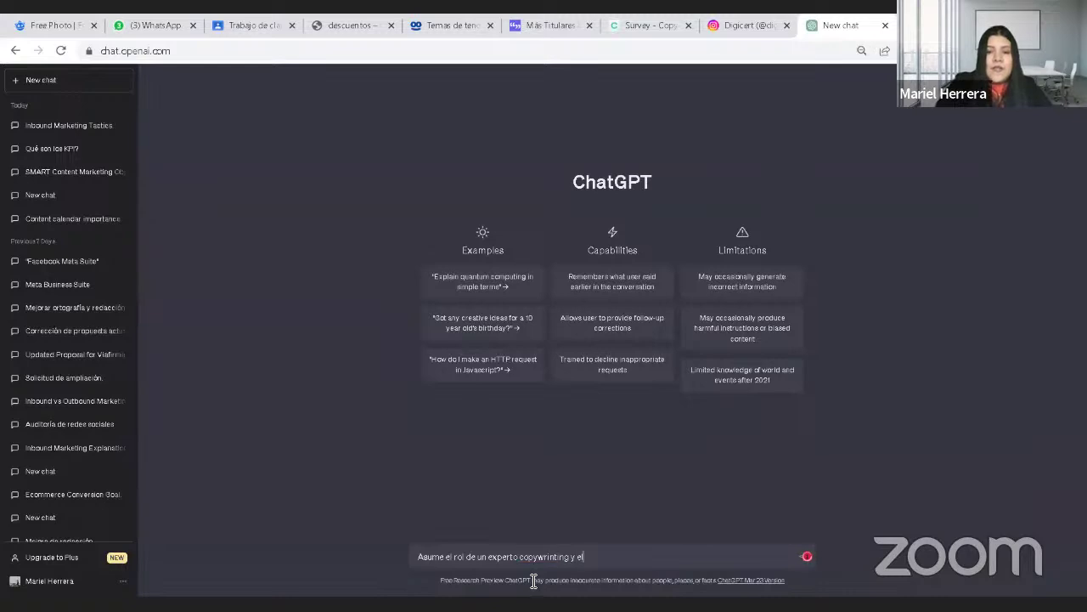
type("abora 1")
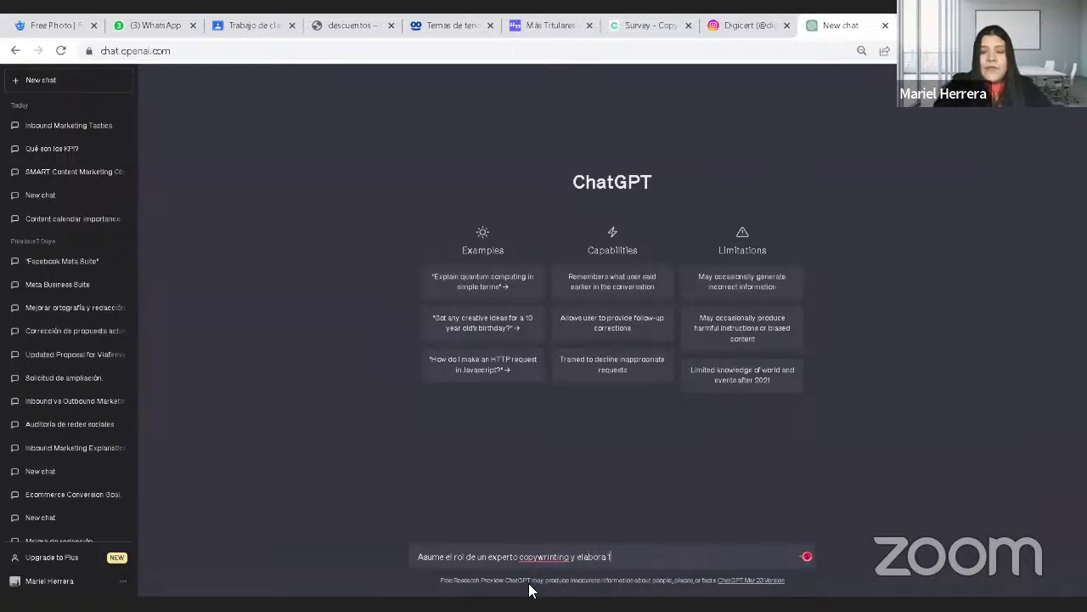
type("0 ejemplo")
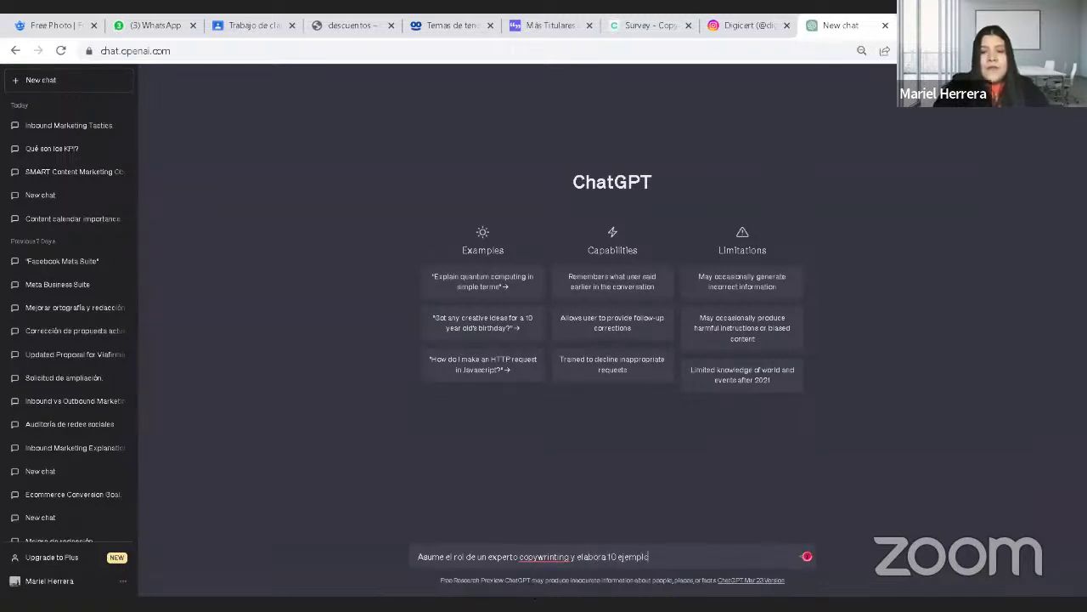
type("s de titulo")
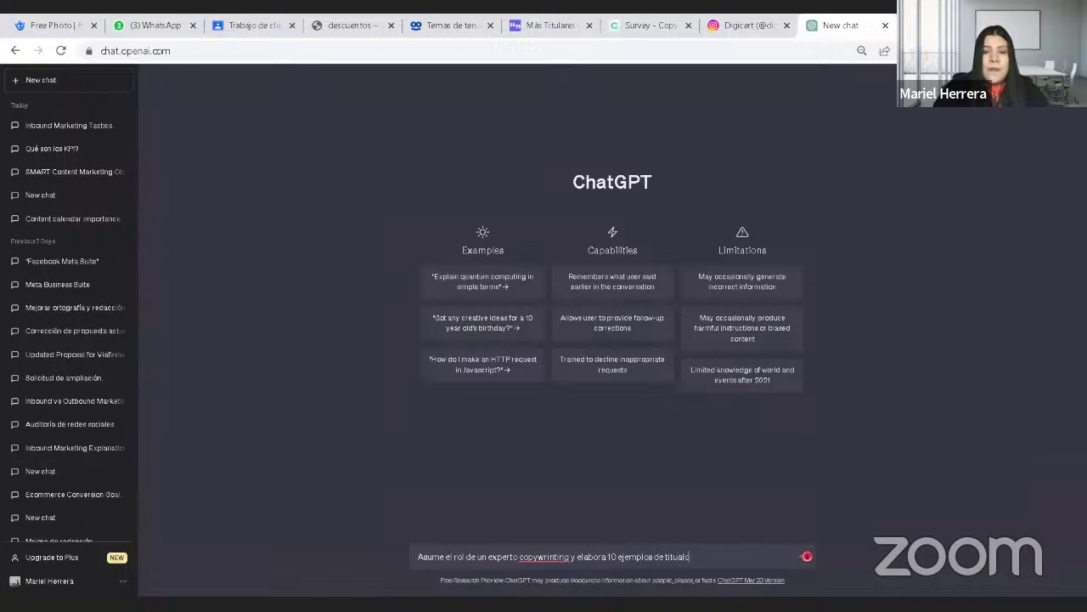
key("BackSpace")
key("BackSpace")
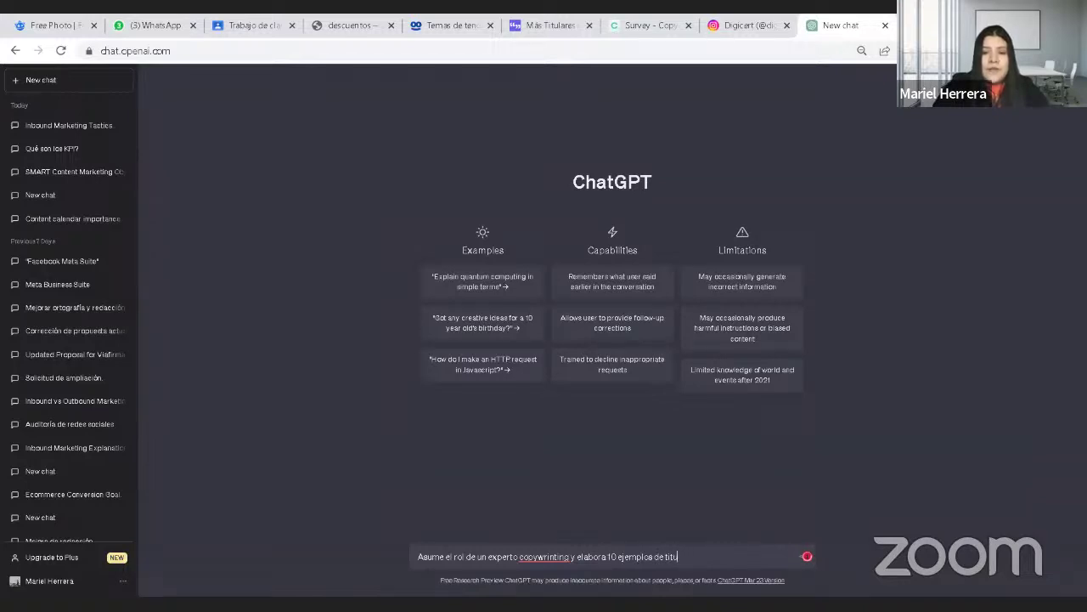
type("los para el s")
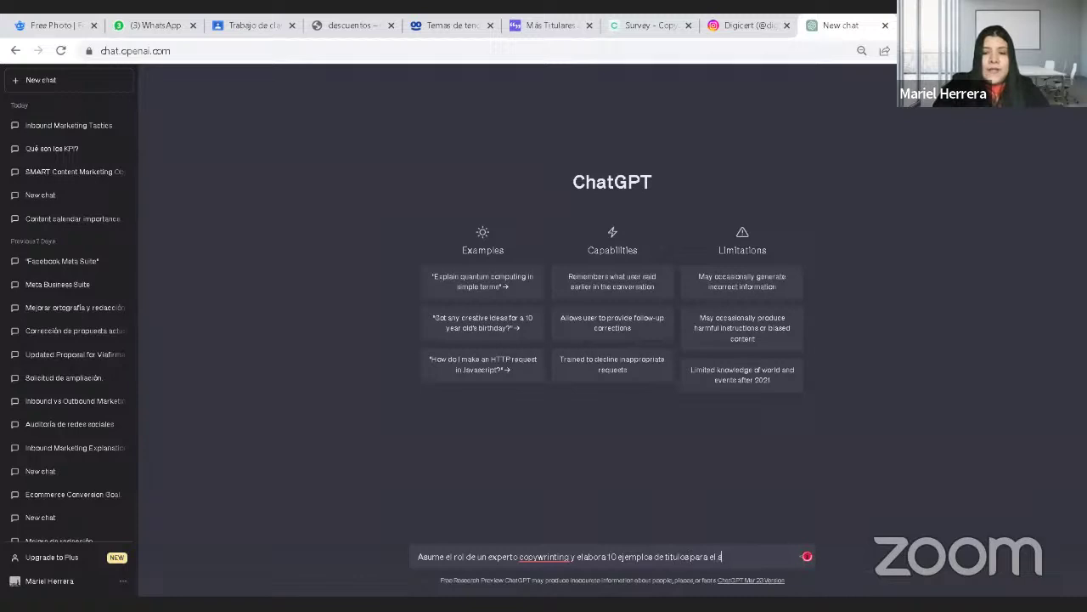
type("iguiente tema")
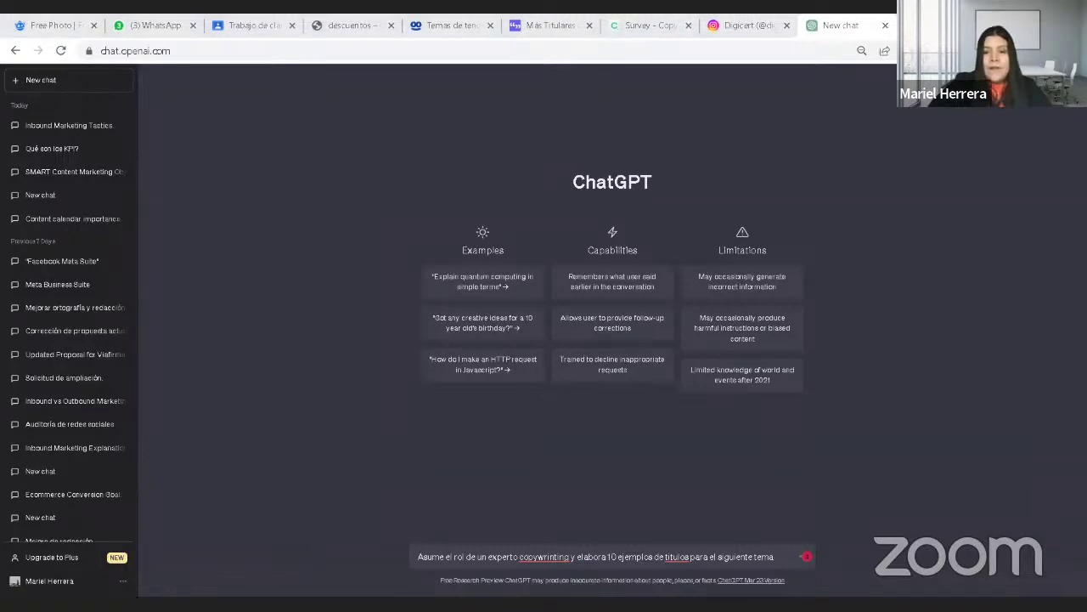
type(". Cómo ahorrar energía con los electrodomésticos")
Step: Send the energy-saving headline prompt, then copy the ChatGPT chat page's address
key("Return")
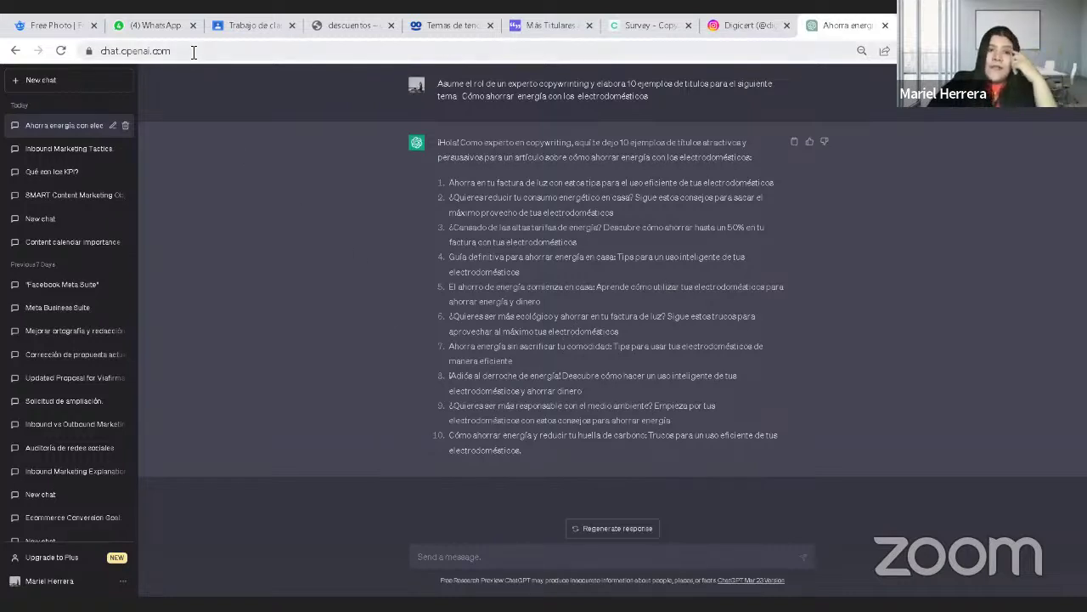
left_click(135, 49)
right_click(134, 49)
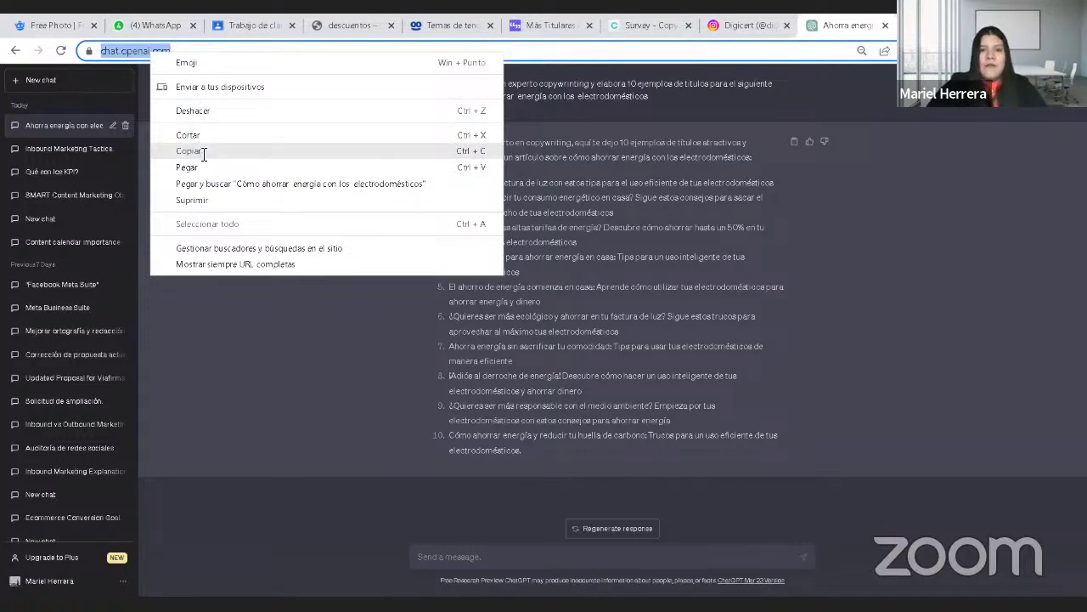
left_click(443, 153)
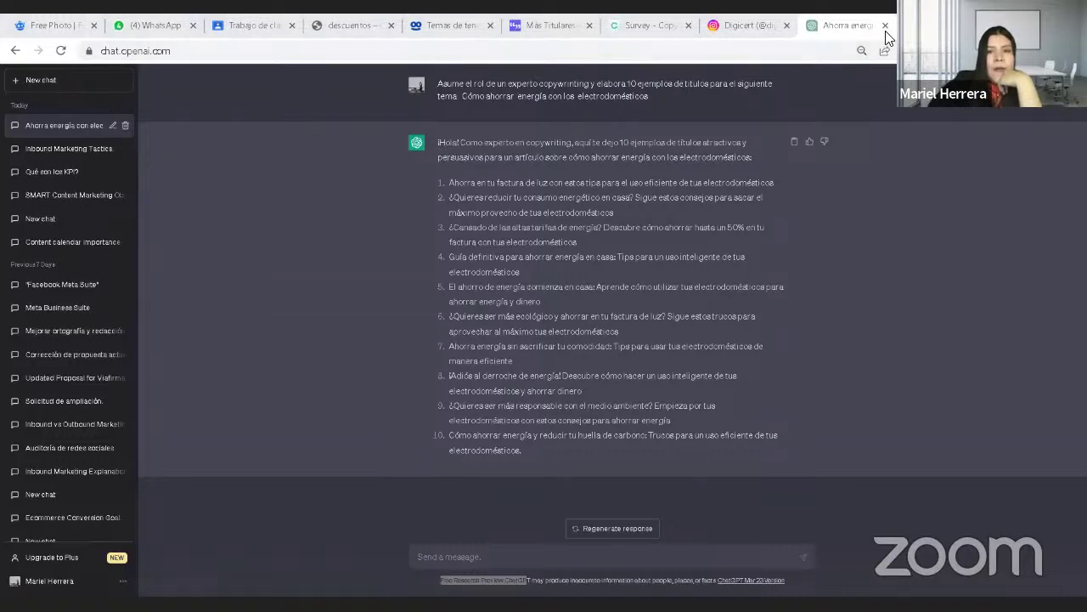
Step: Open mixkit.co in a new tab and go to its Stock Video section
key("ctrl+t")
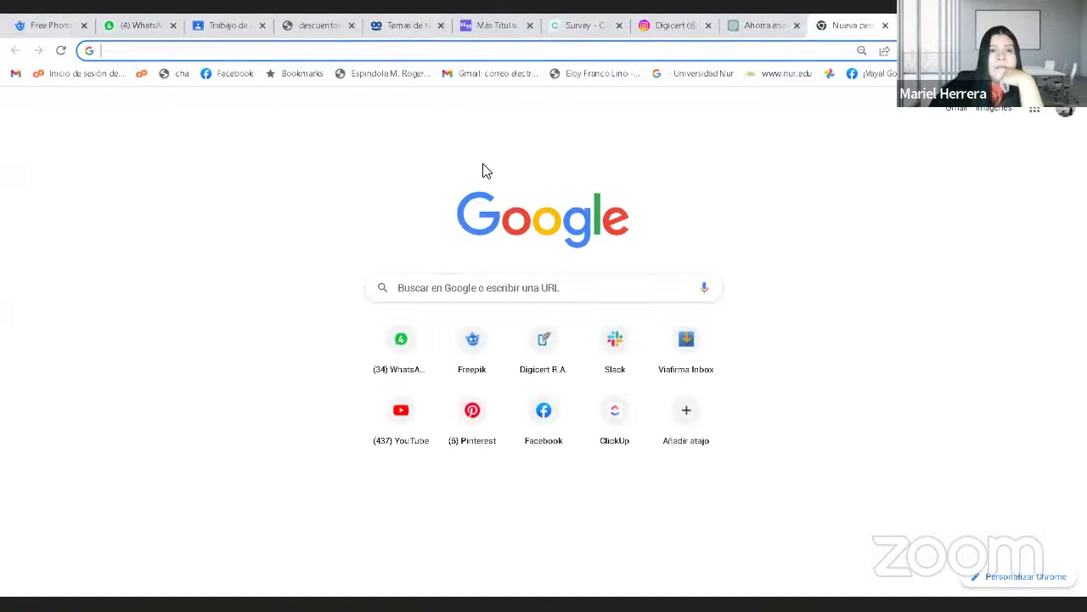
type("Mixk")
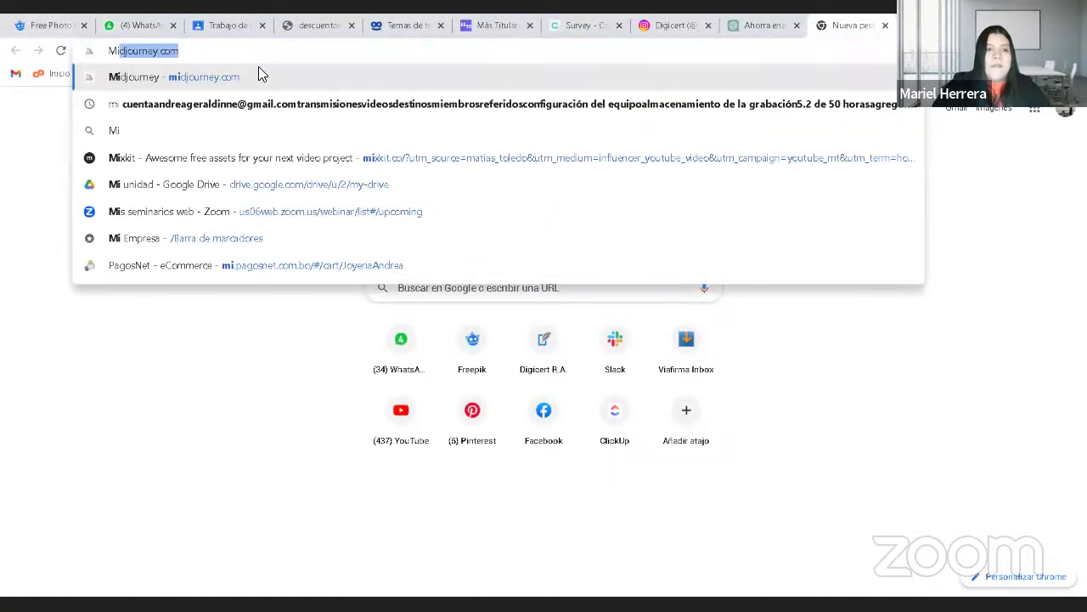
key("BackSpace")
type("xki")
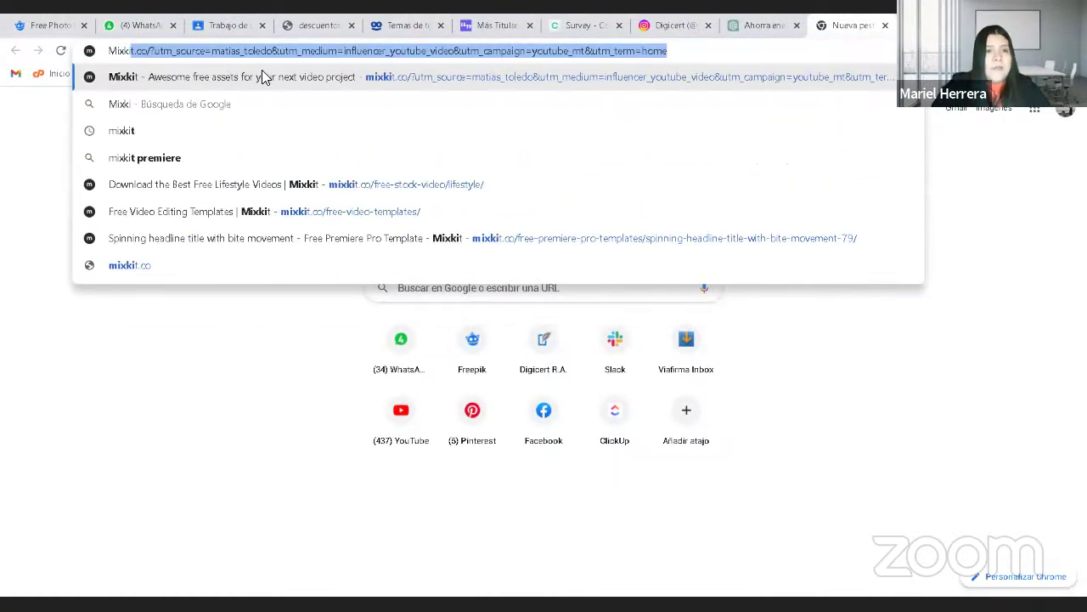
left_click(263, 75)
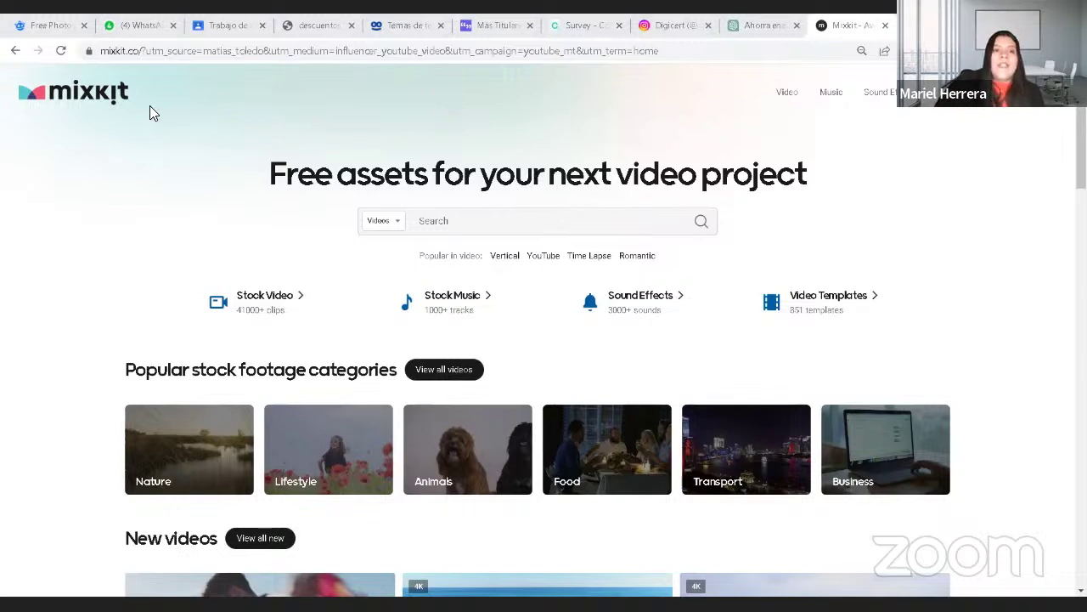
left_click(302, 299)
Step: Go back from Stock Video to the Mixkit home page and open Video Templates
left_click(16, 51)
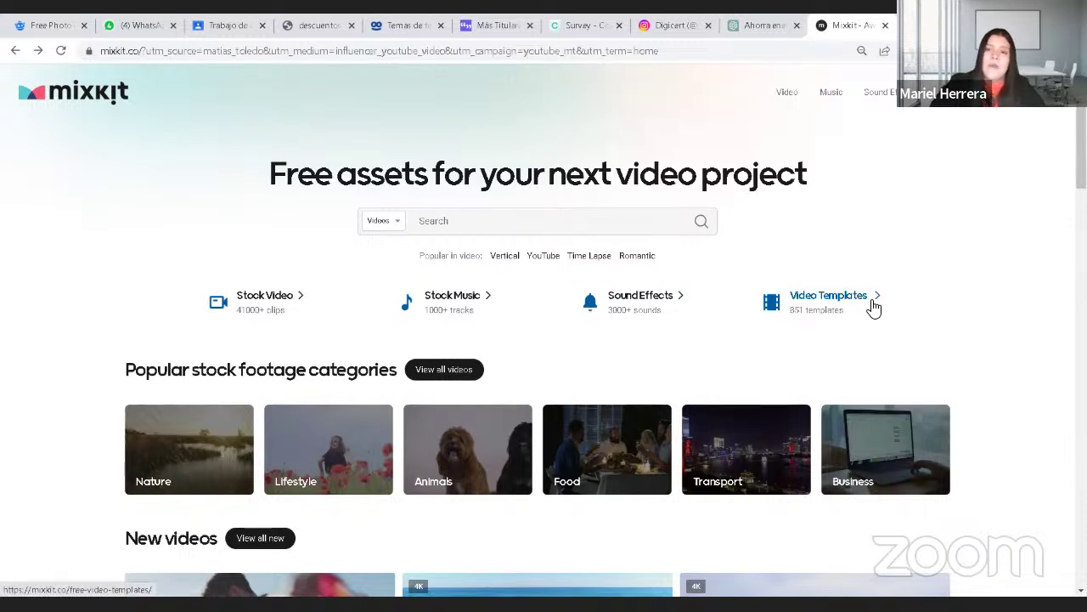
left_click(879, 304)
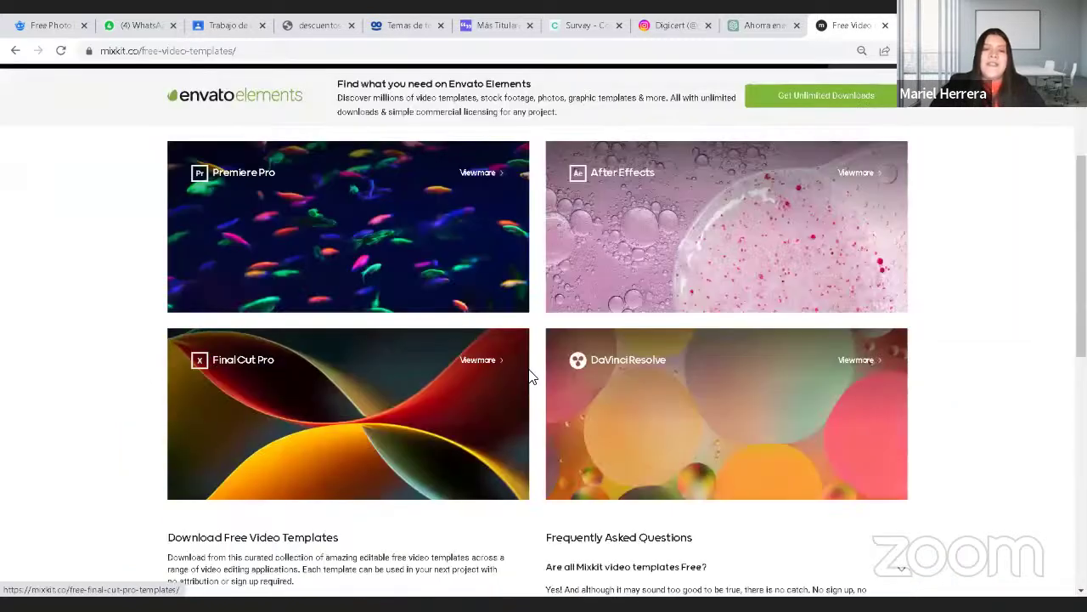
Step: Look over the template cards, then open Premiere Pro and its Large Title Slideshow template
scroll(527, 378, "down", 3)
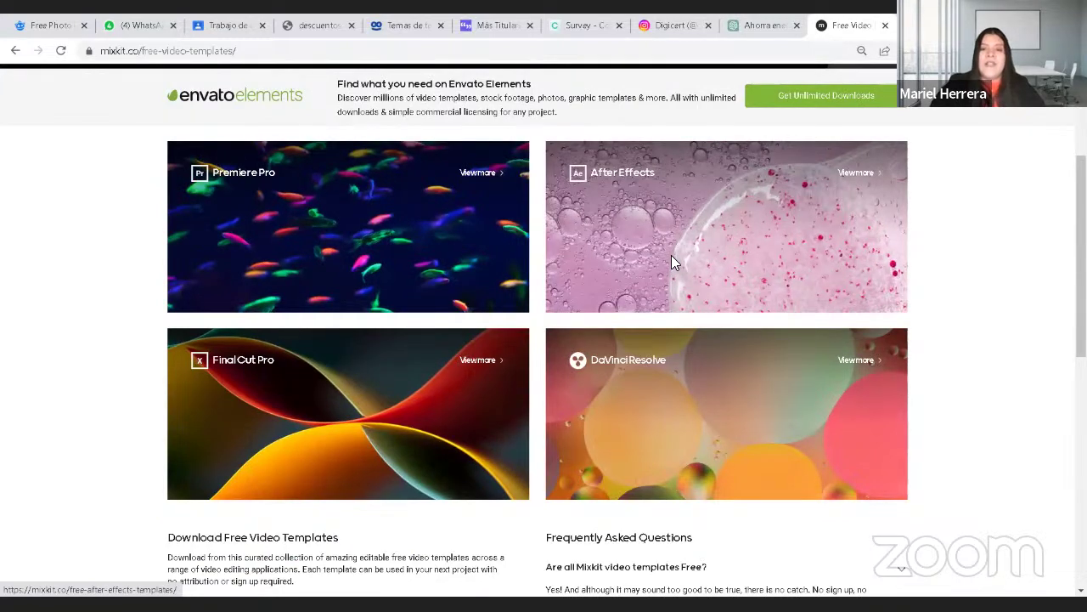
scroll(672, 264, "down", 1)
scroll(672, 263, "up", 2)
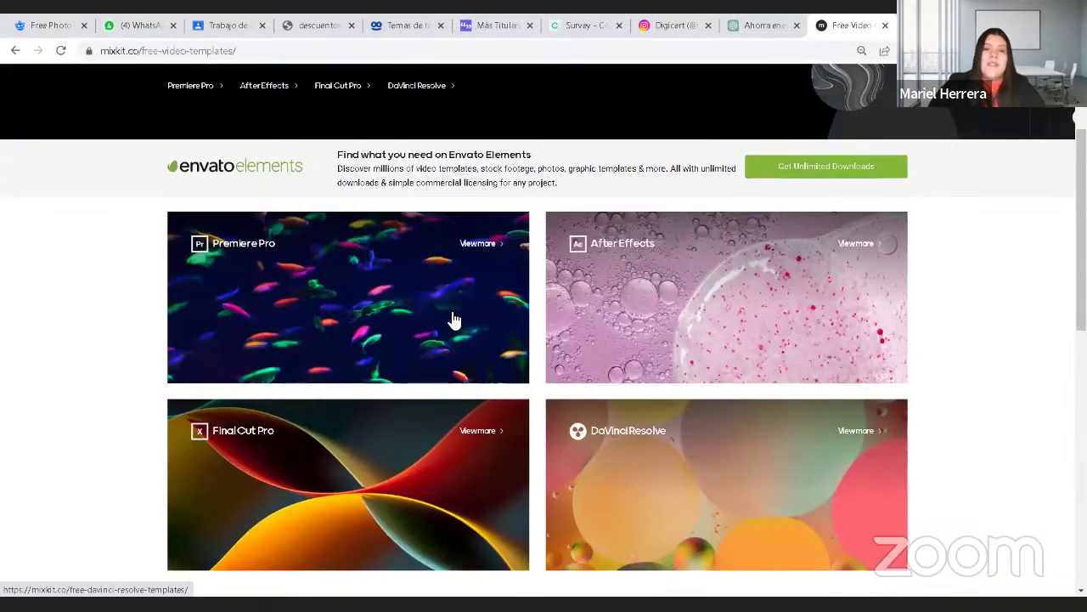
left_click(431, 284)
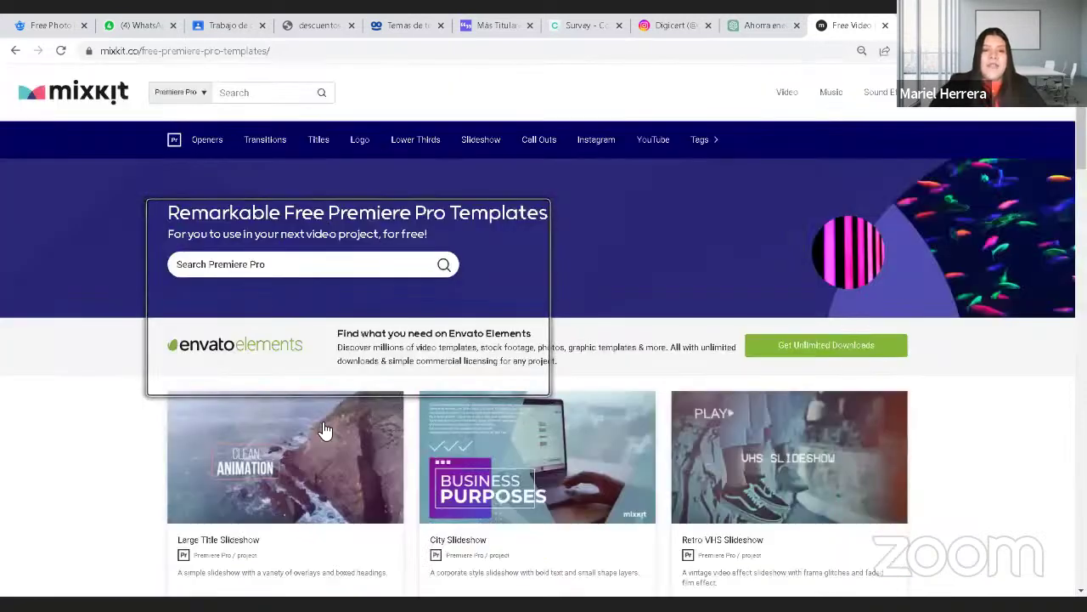
left_click(323, 430)
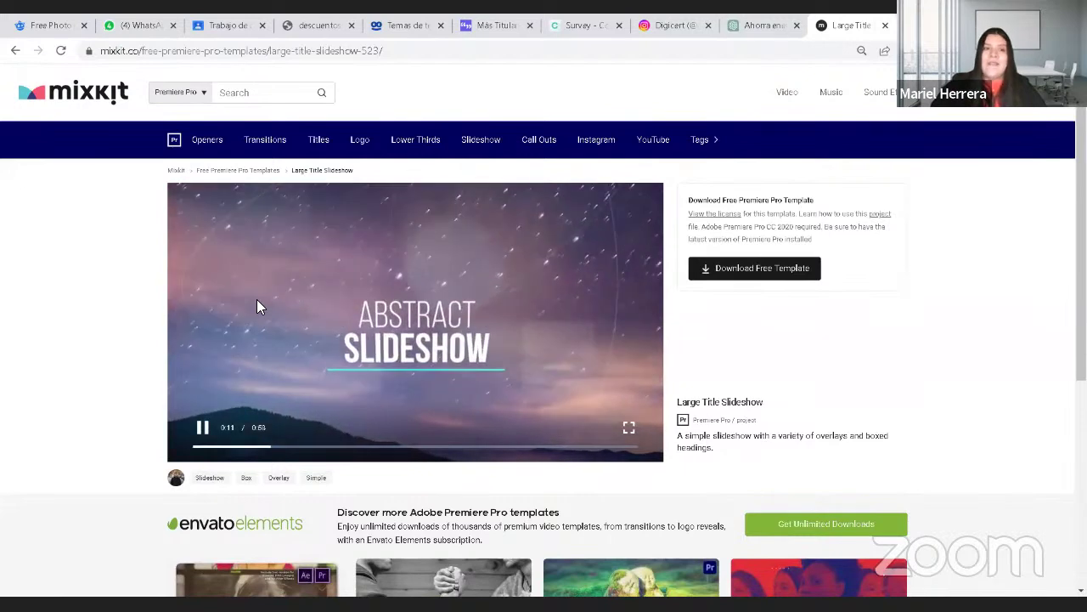
Step: Scrub and pause the Large Title Slideshow preview, then return to the Premiere Pro list
left_click_drag(230, 447, 249, 449)
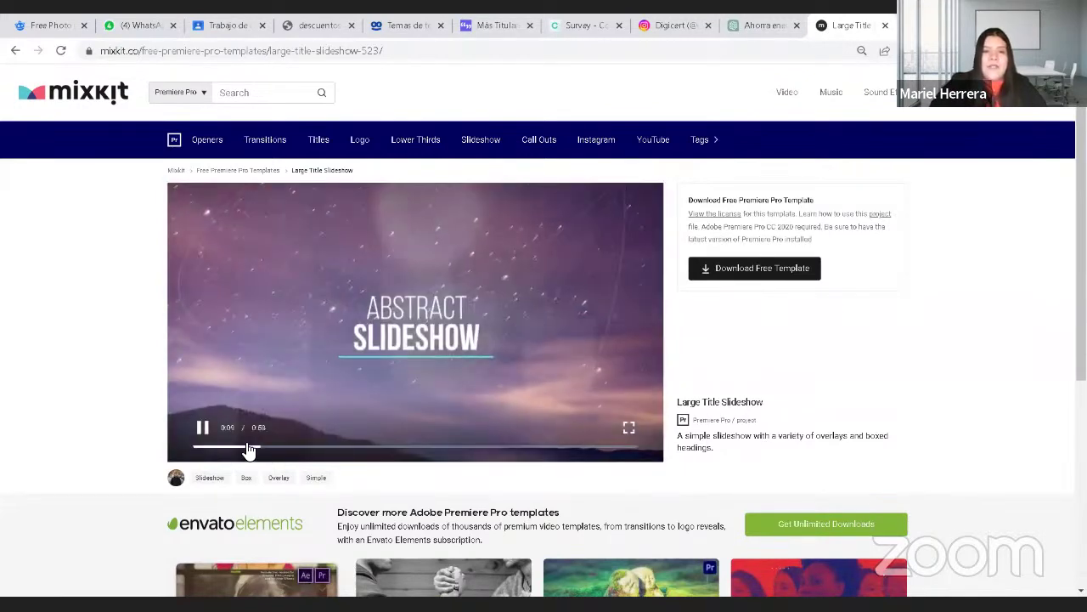
left_click(205, 429)
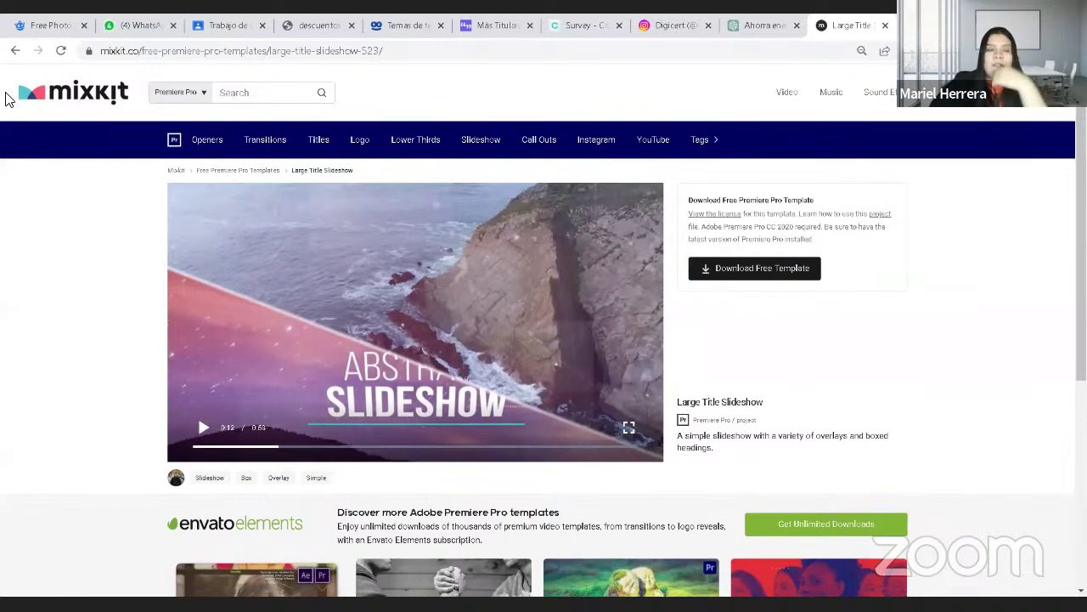
left_click(16, 51)
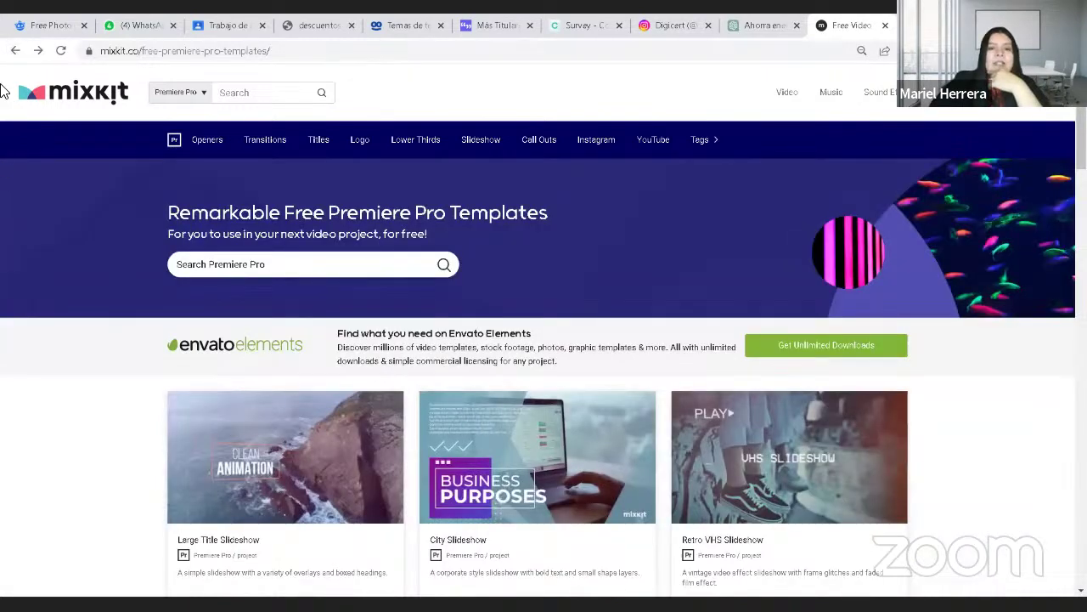
Step: Step back twice to the Mixkit home page and open the Stock Video collection
left_click(15, 51)
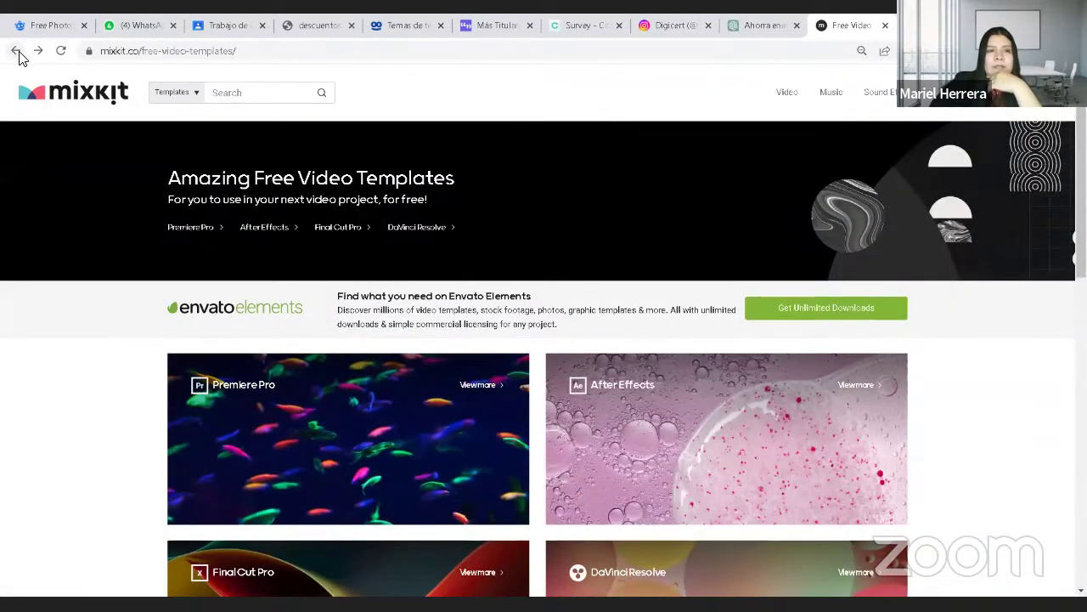
left_click(15, 51)
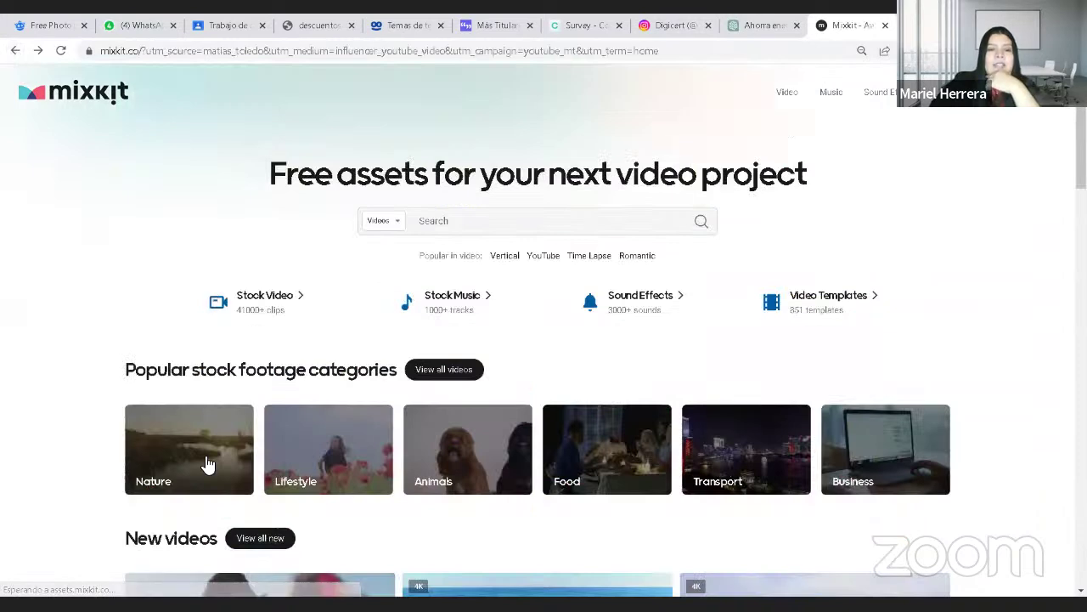
left_click(287, 303)
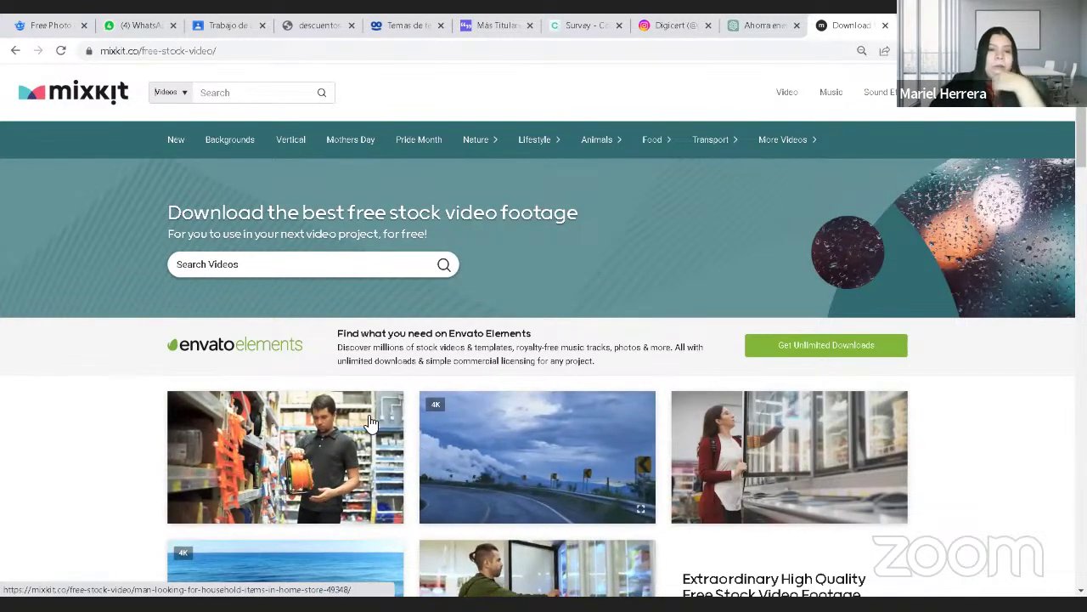
Step: Scroll through the vertical videos, then pick Sport from the Lifestyle dropdown
scroll(374, 451, "down", 2)
scroll(349, 212, "up", 2)
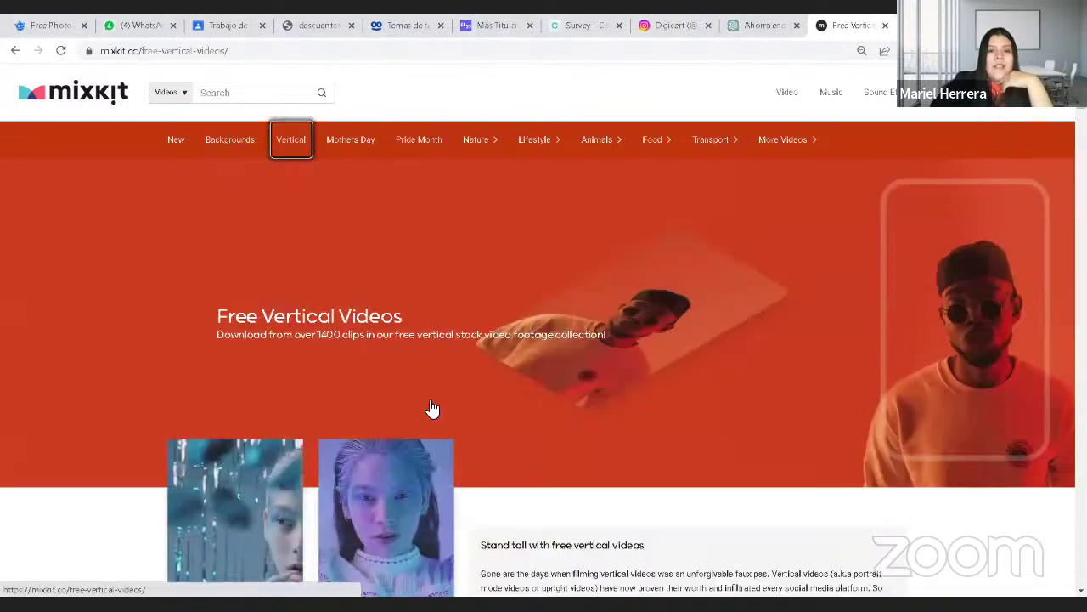
scroll(433, 408, "down", 3)
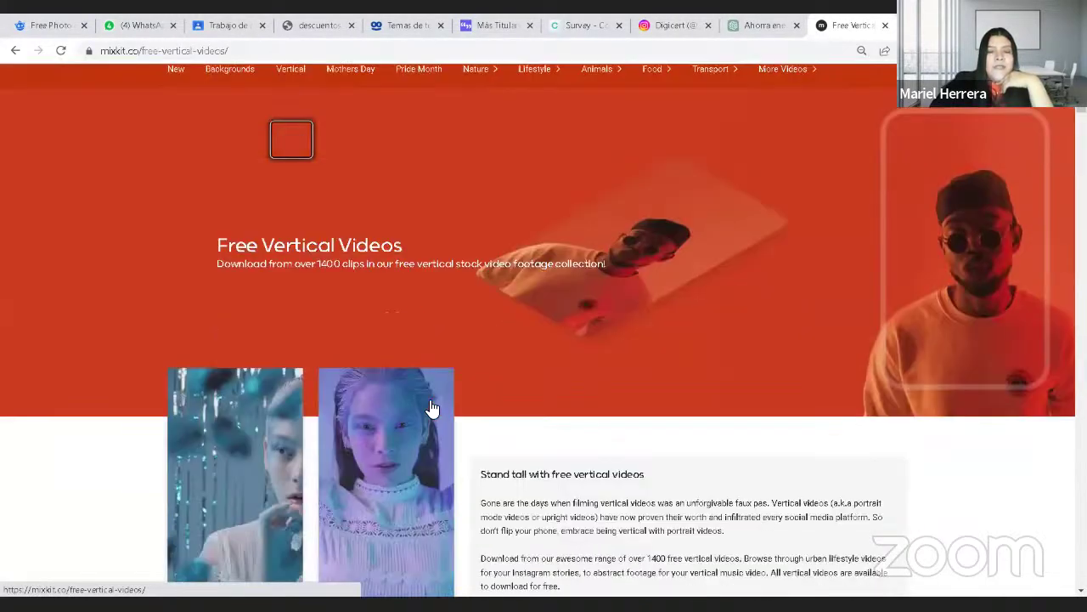
scroll(431, 408, "down", 2)
scroll(691, 345, "up", 5)
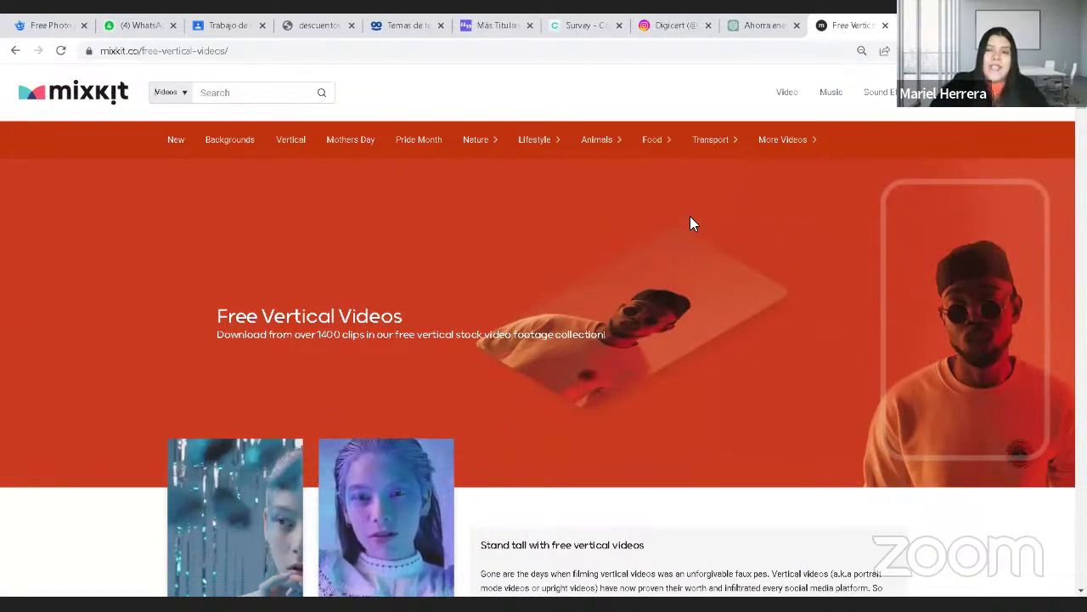
mouse_move(608, 146)
mouse_move(537, 150)
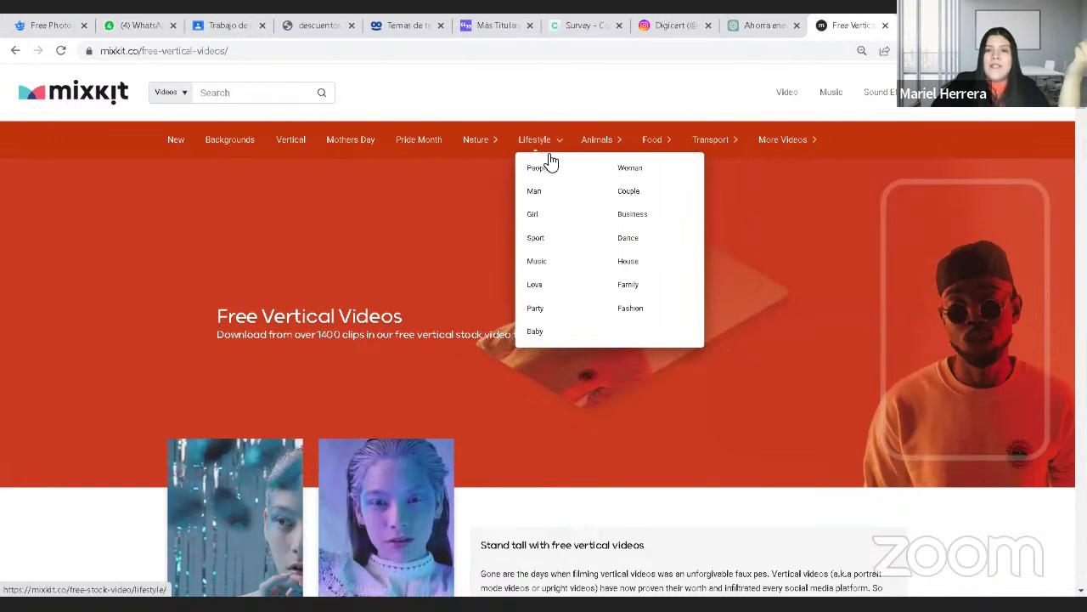
left_click(563, 245)
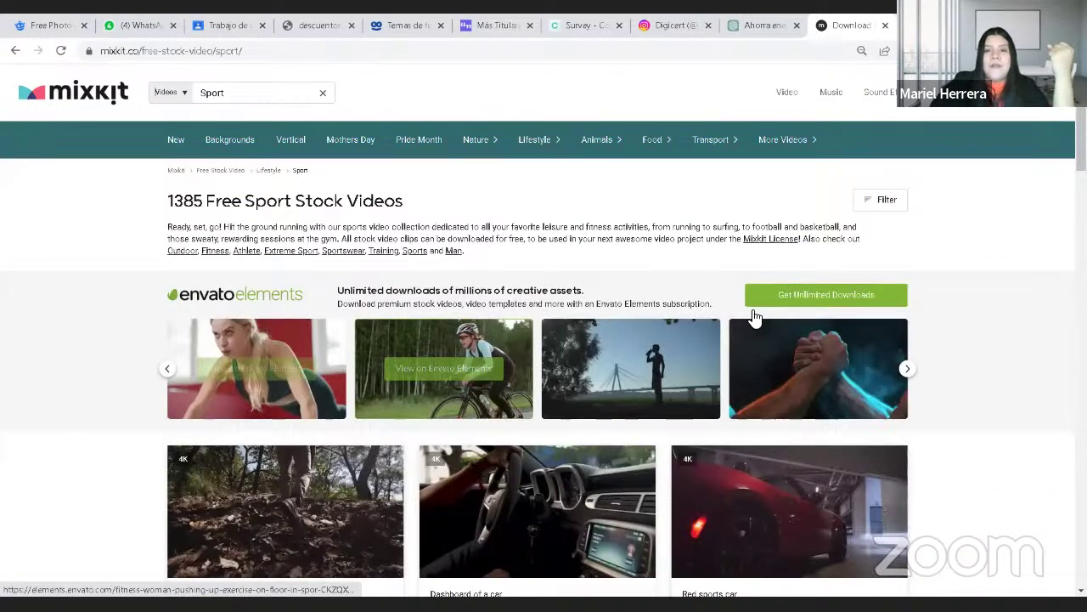
Step: Return to the Sport listing, scroll to its top and open the Background category
scroll(712, 377, "down", 5)
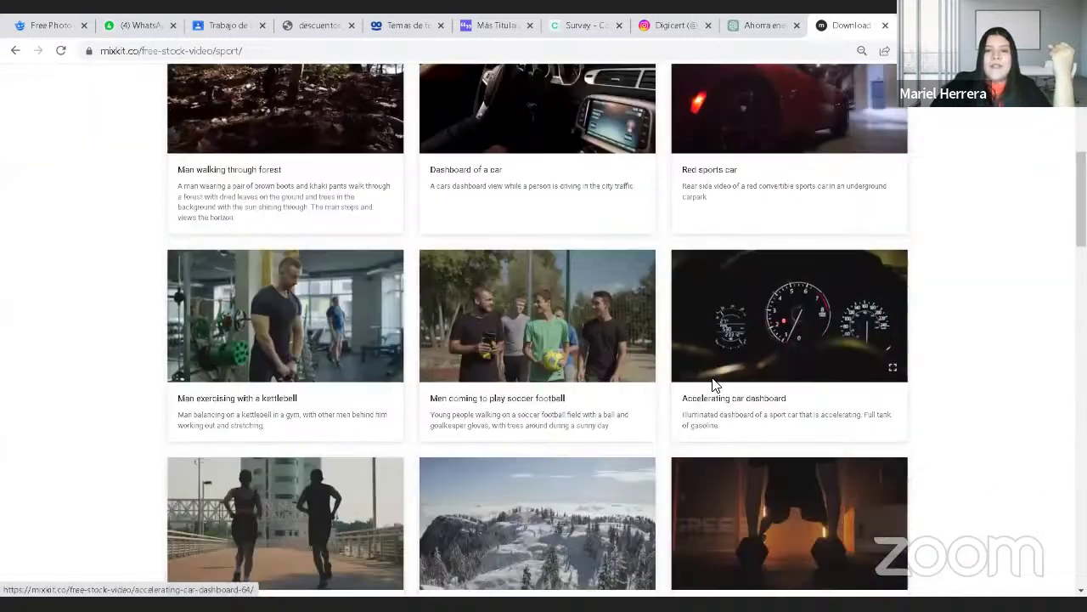
scroll(712, 379, "down", 2)
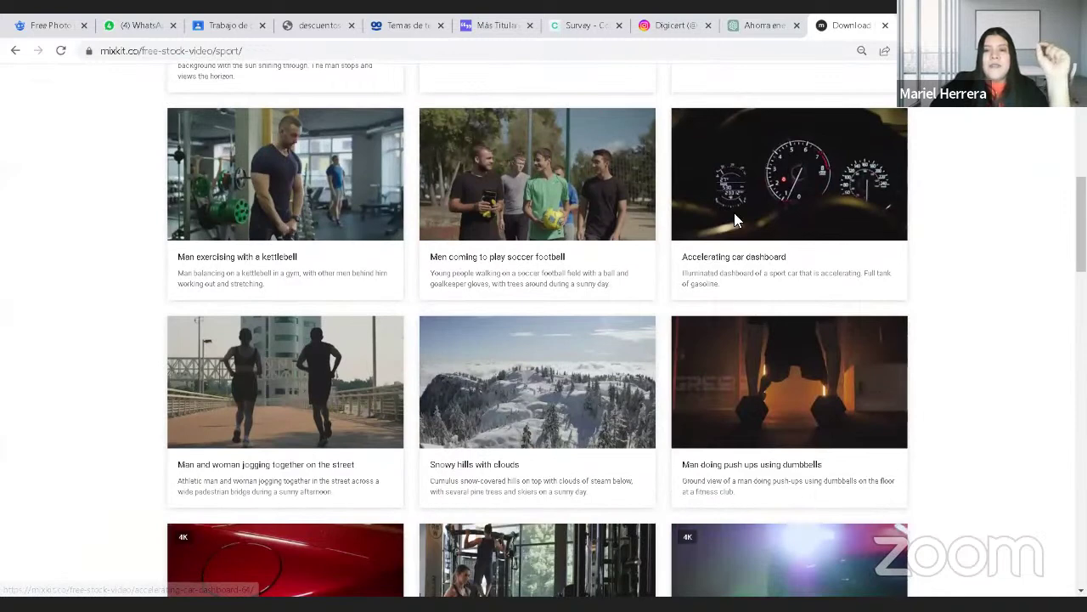
scroll(787, 199, "down", 2)
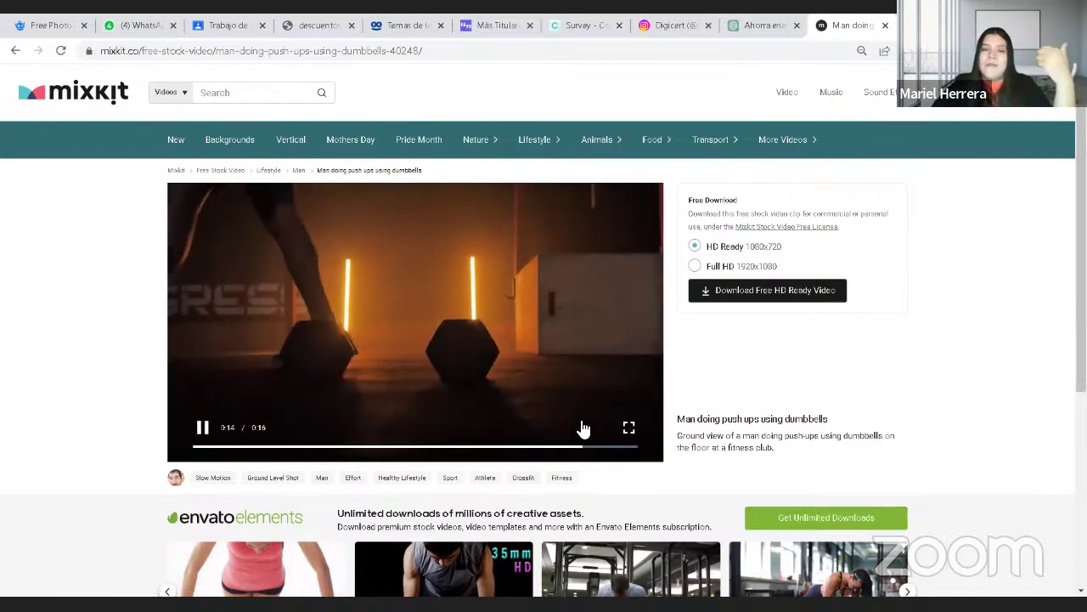
left_click(11, 51)
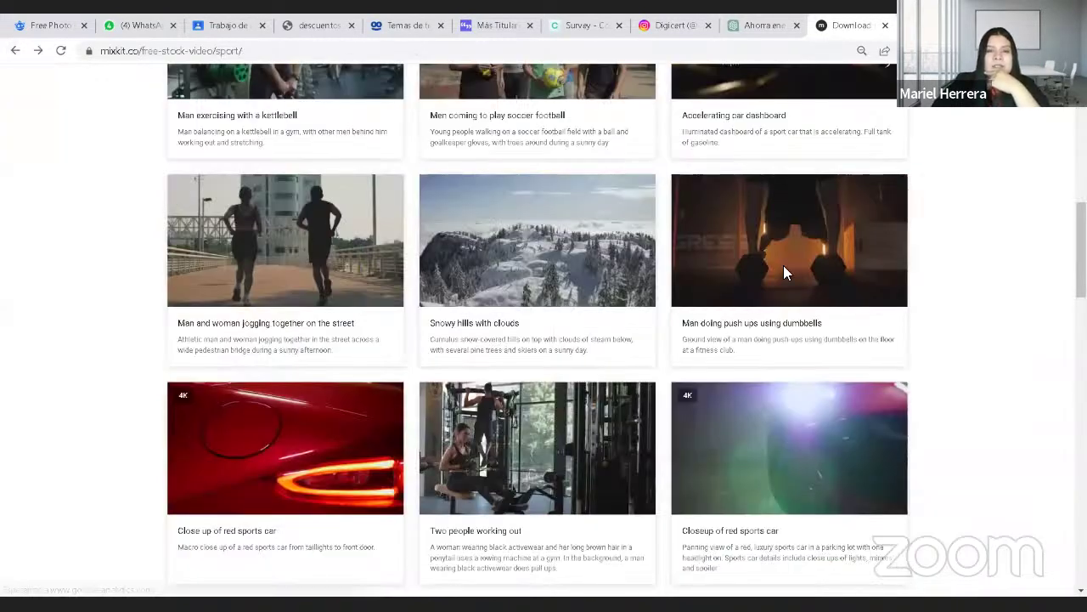
scroll(548, 249, "up", 15)
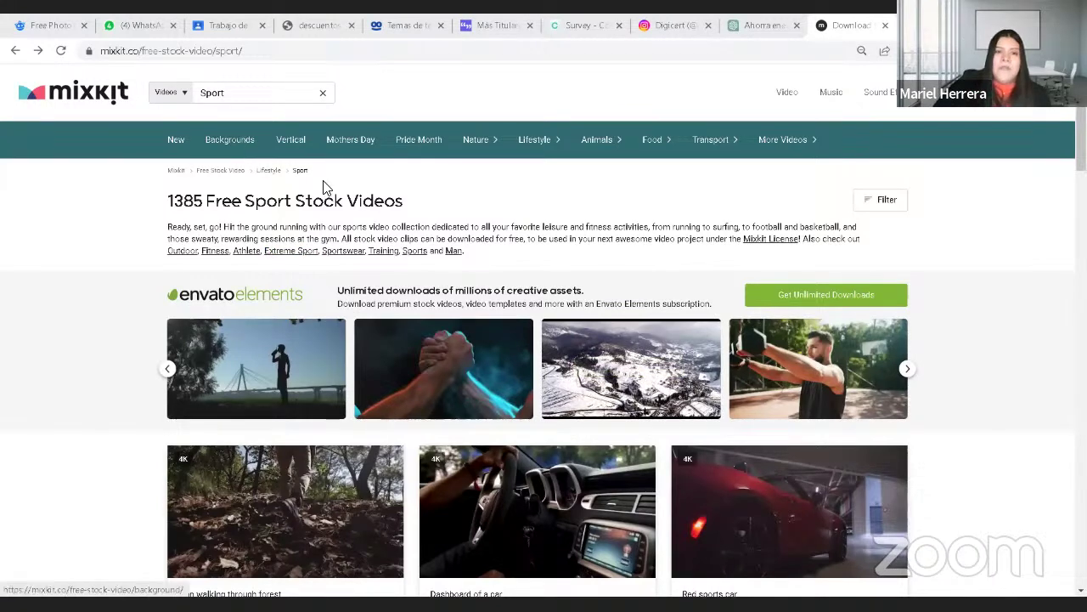
left_click(230, 139)
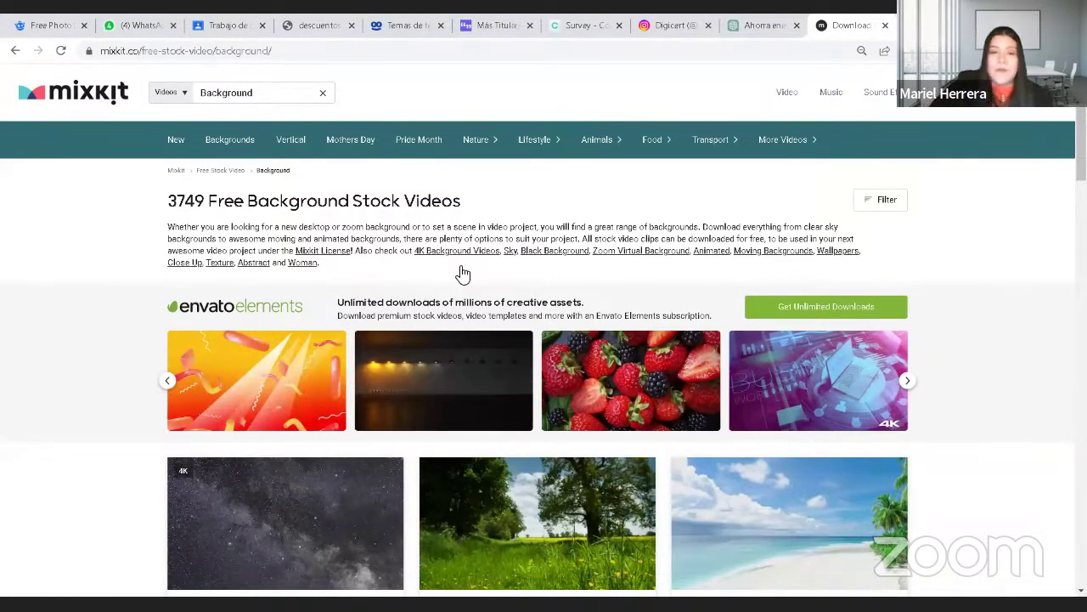
Step: Copy the Background page's web address and open a new blank tab
scroll(463, 274, "down", 2)
scroll(465, 325, "down", 1)
scroll(537, 151, "up", 2)
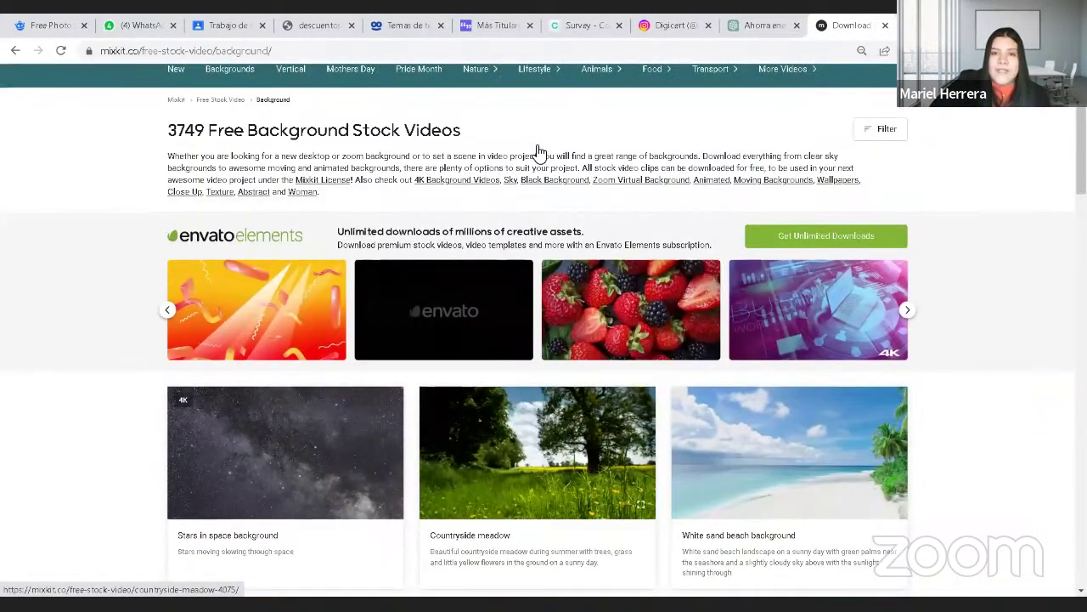
scroll(543, 179, "up", 1)
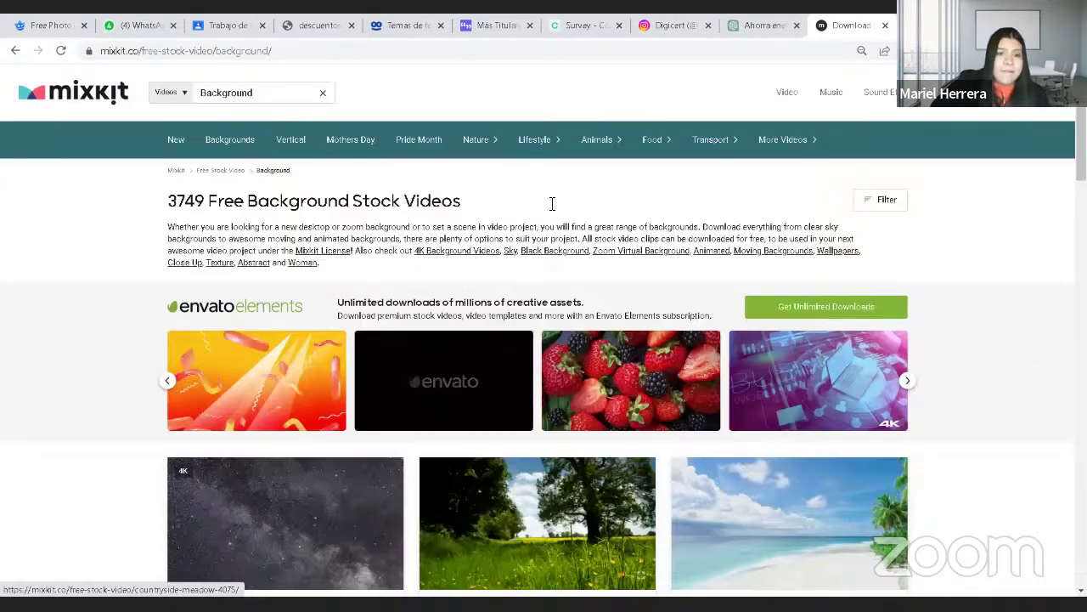
left_click(171, 53)
right_click(176, 61)
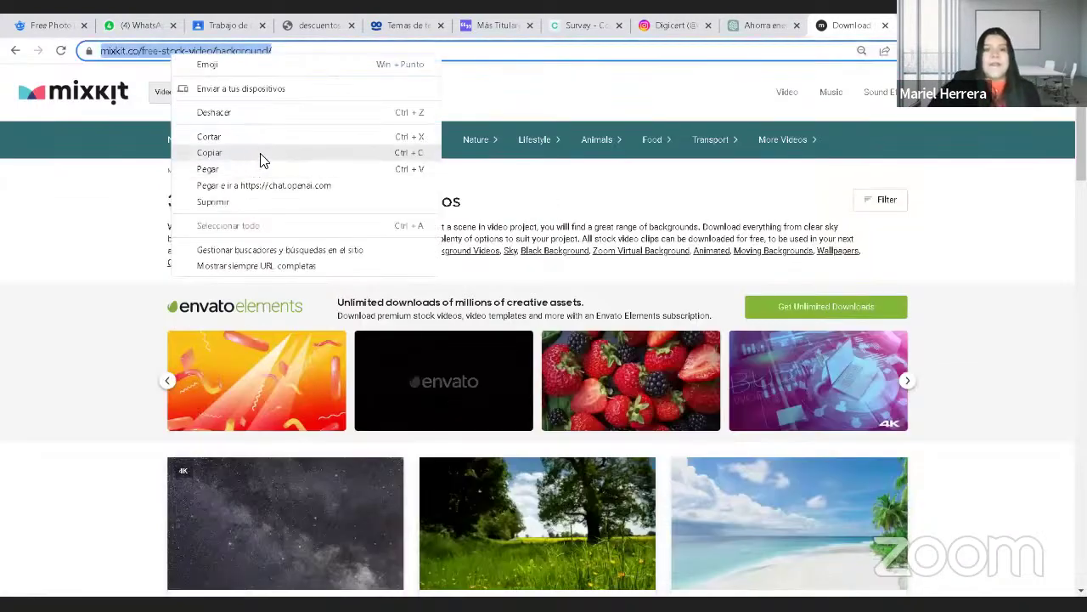
left_click(261, 154)
left_click(125, 528)
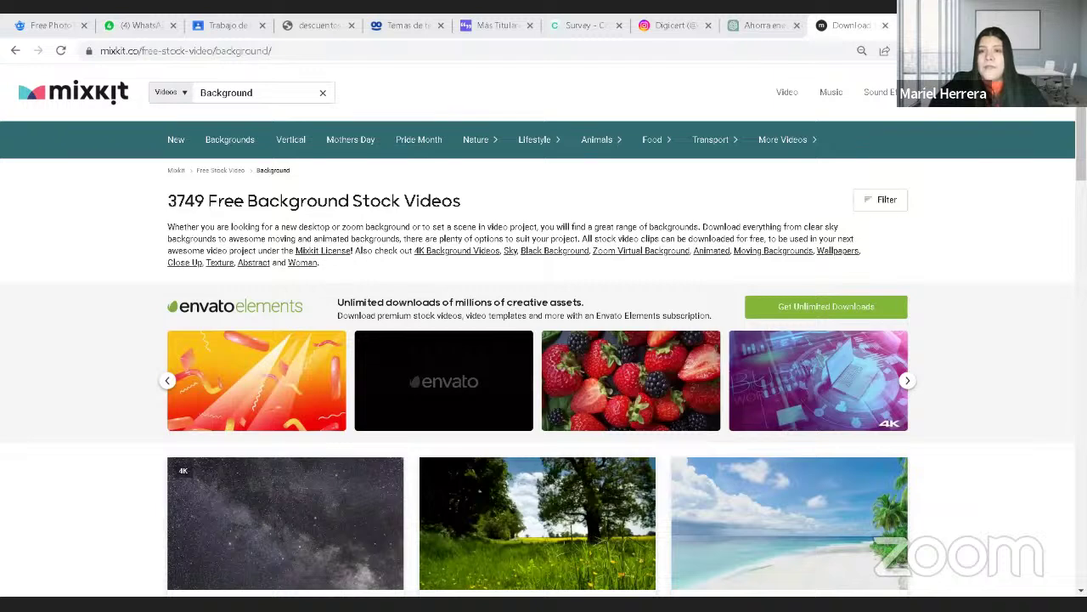
key("ctrl+t")
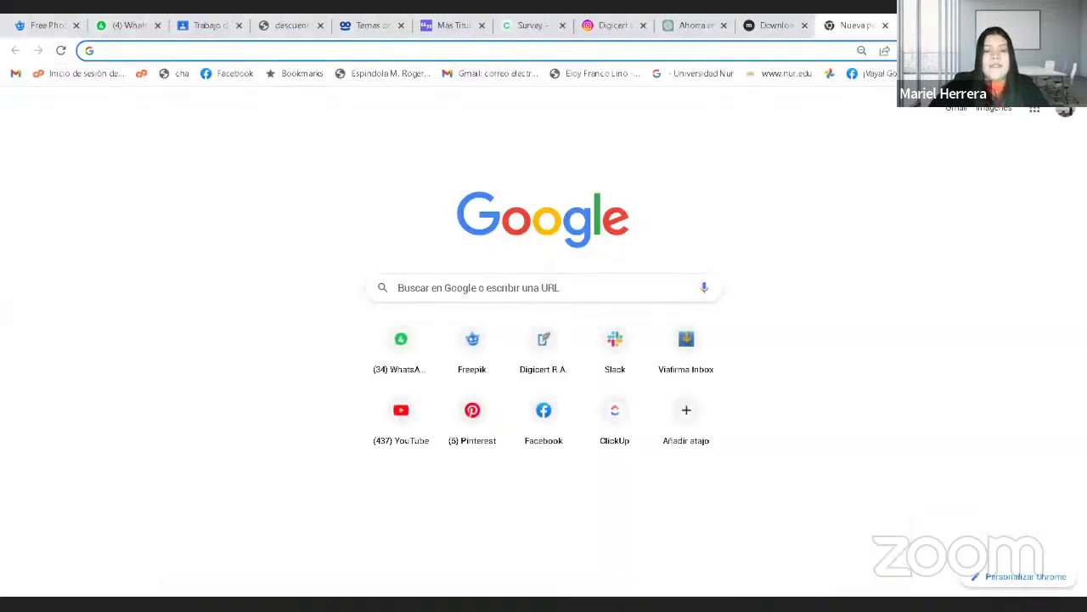
Step: Load freepik.es in the new tab
type("fr")
key("Return")
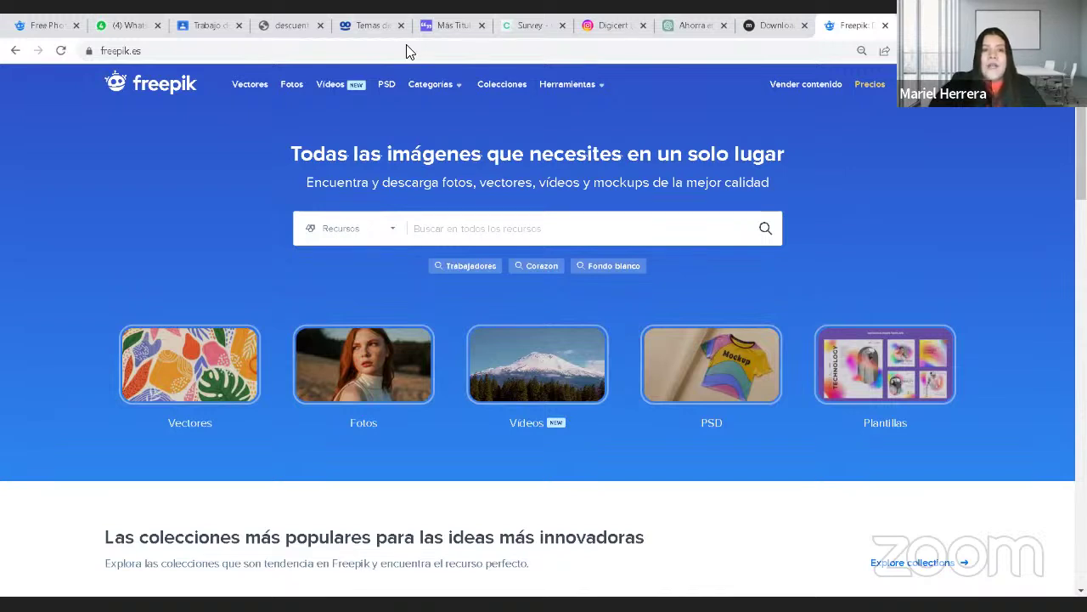
key("ctrl+l")
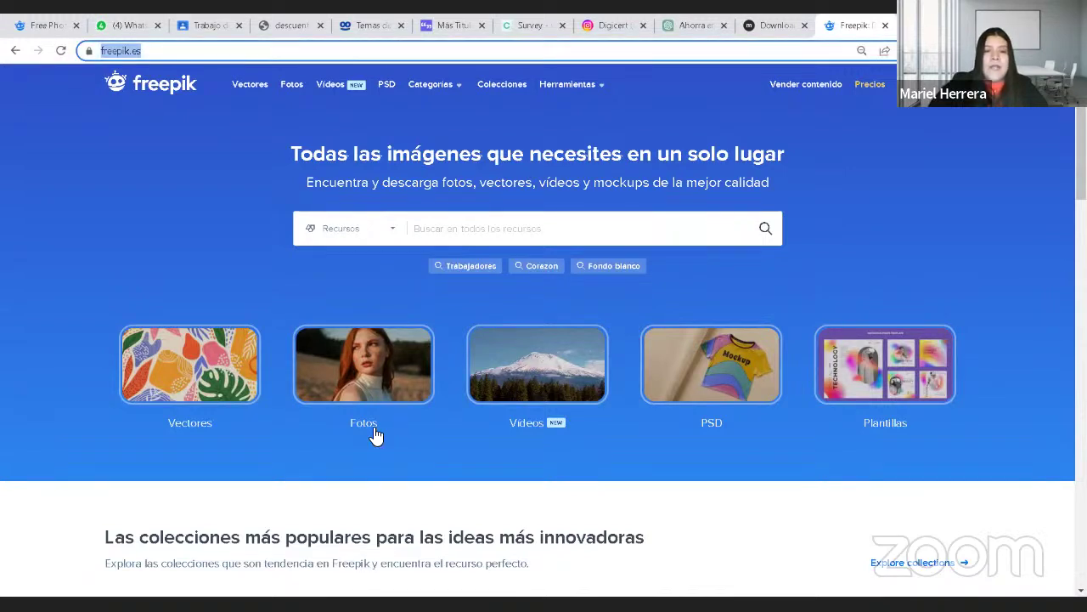
left_click(381, 439)
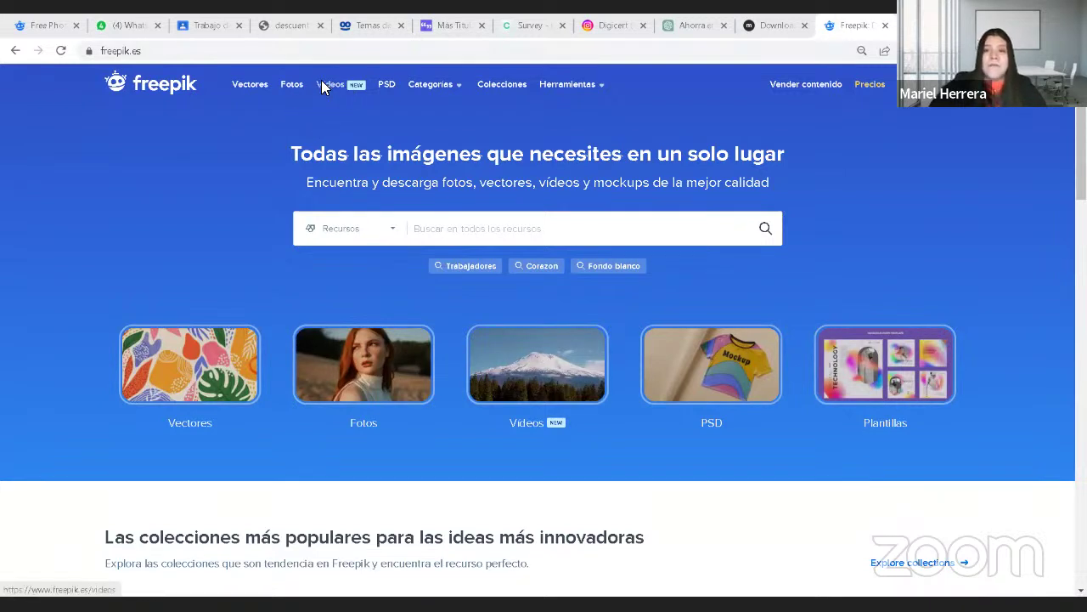
Step: Check the popular vectors and their categories, then open the popular photos page
left_click(1058, 84)
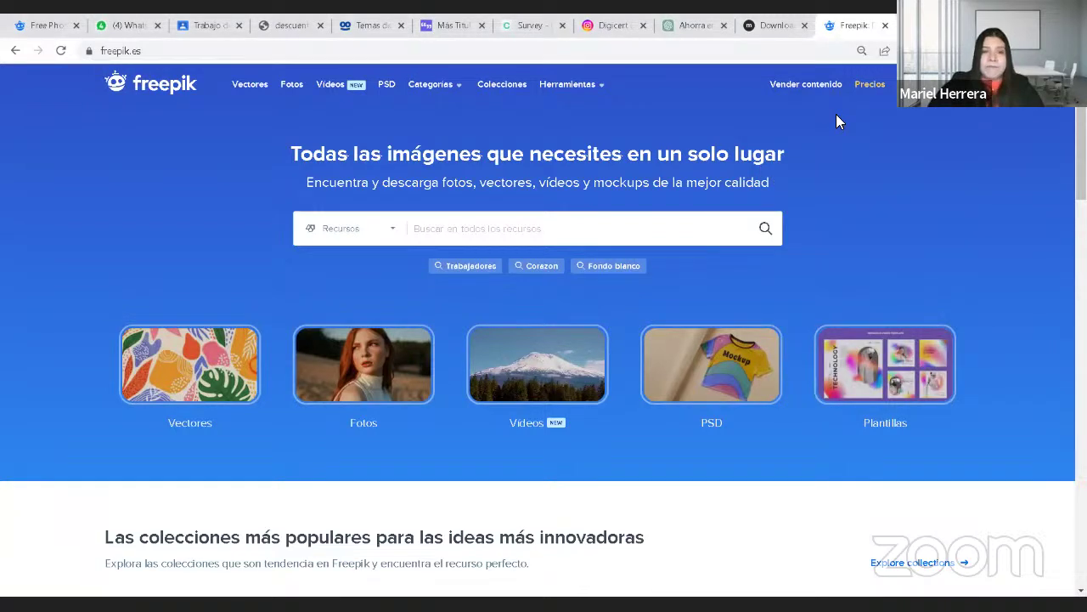
left_click(259, 85)
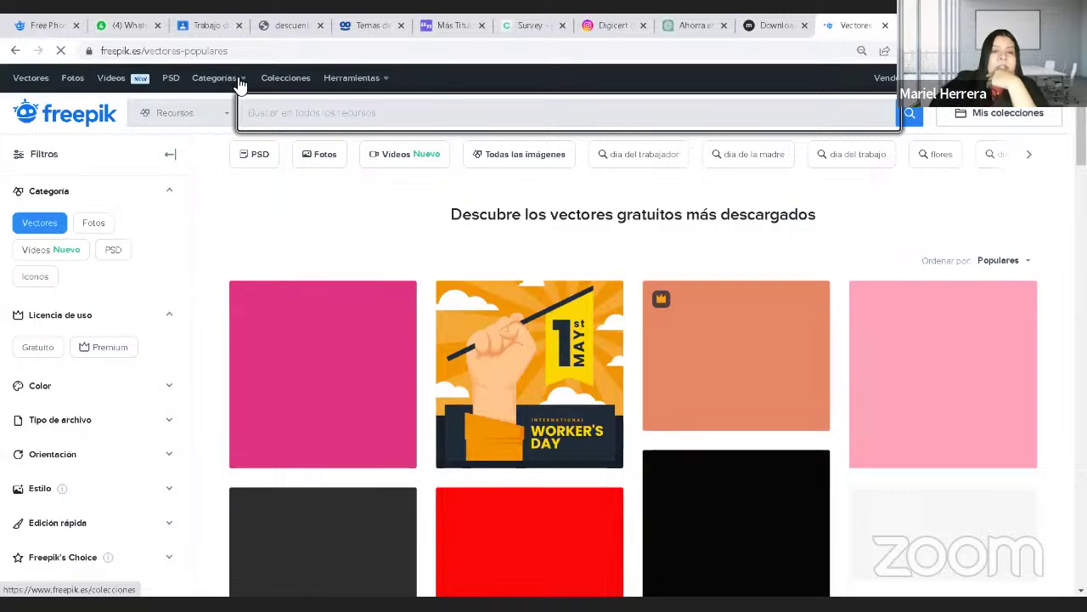
left_click(249, 80)
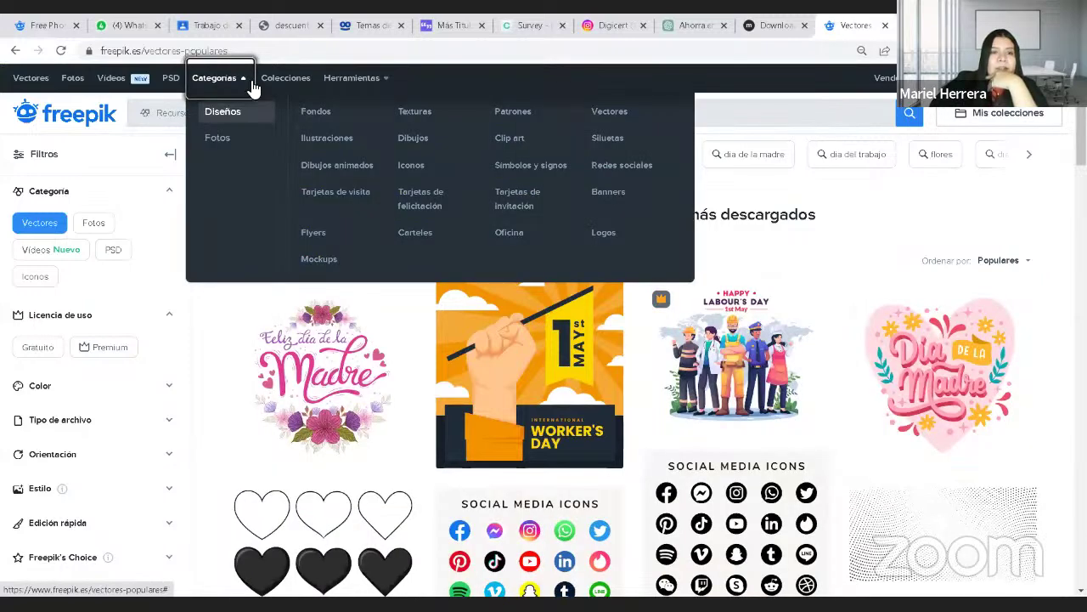
left_click(16, 50)
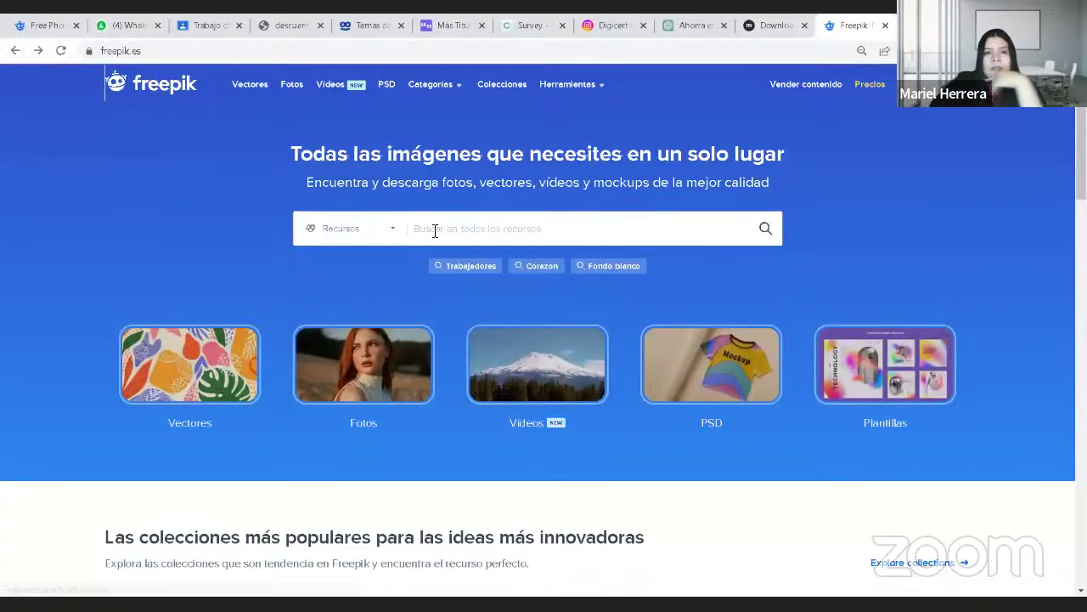
left_click(291, 85)
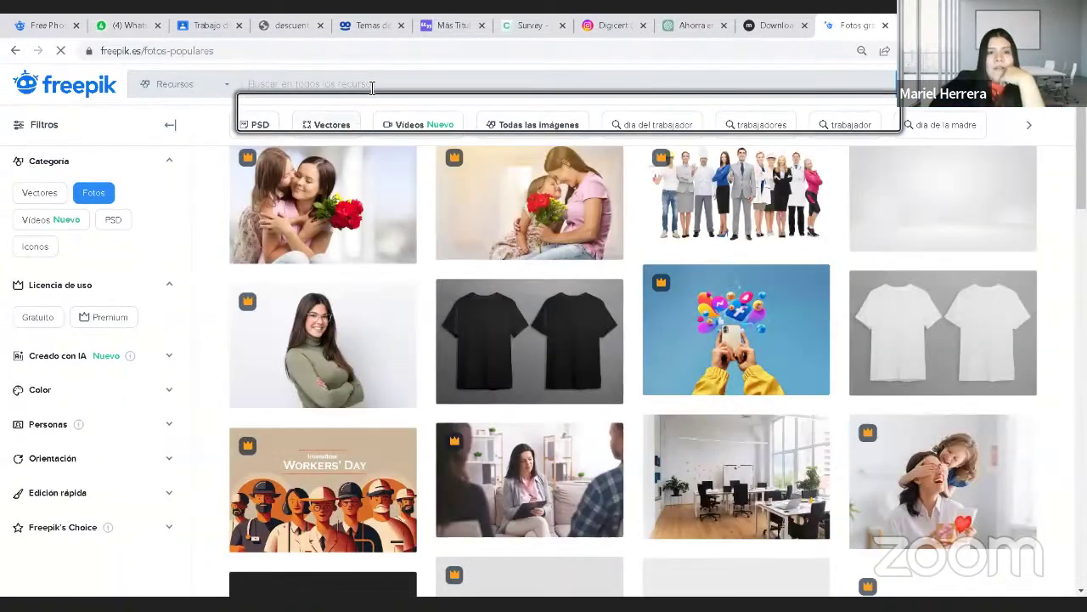
Step: Search photos for 'Heladera' and download the first result, a woman at a fridge
type("H")
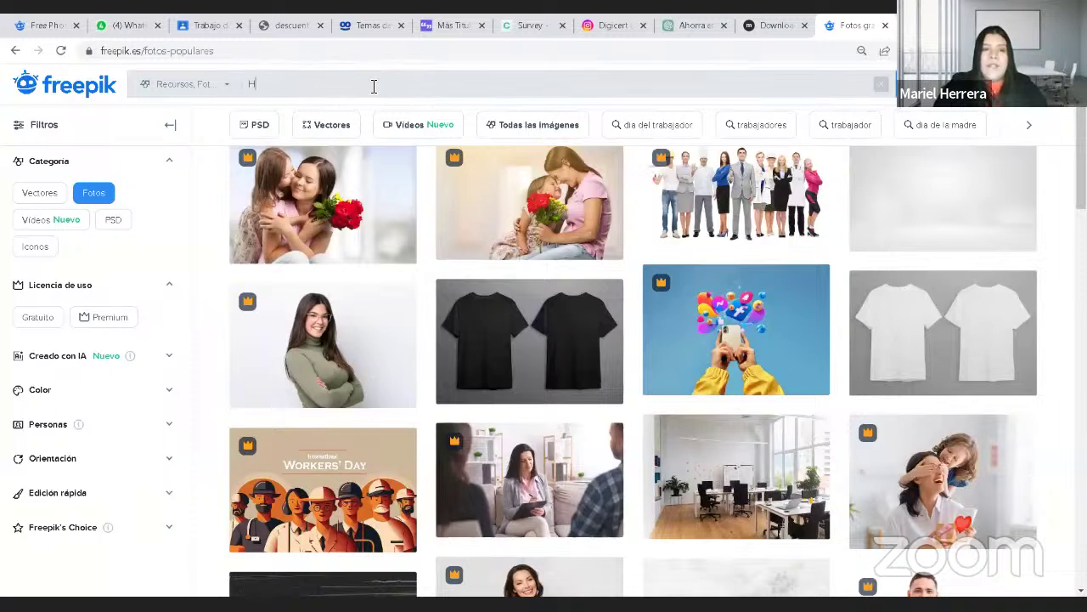
type("re")
key("BackSpace")
key("BackSpace")
type("eladera")
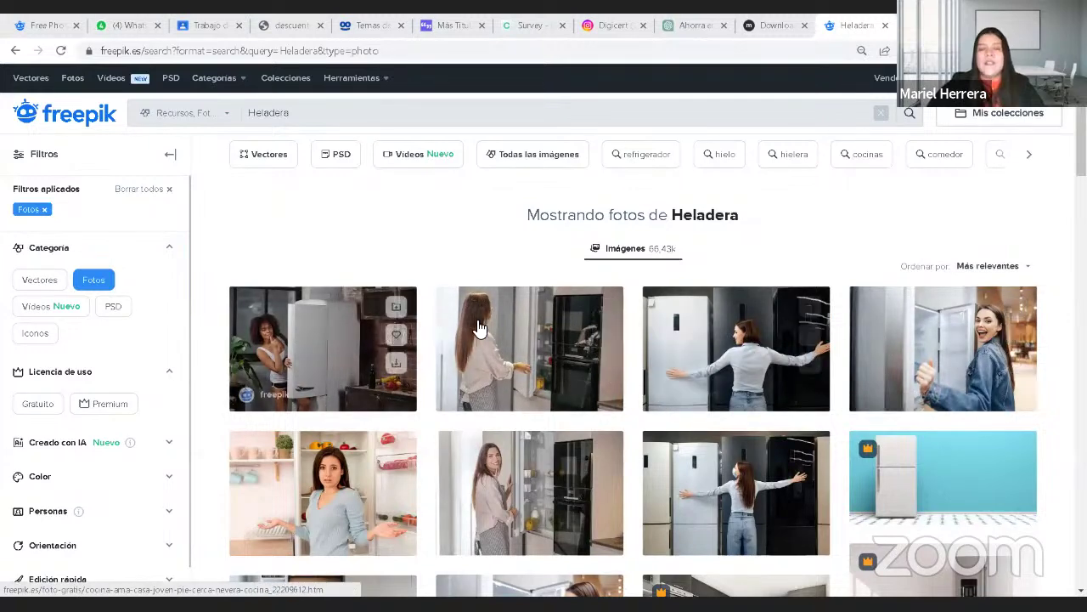
left_click(338, 342)
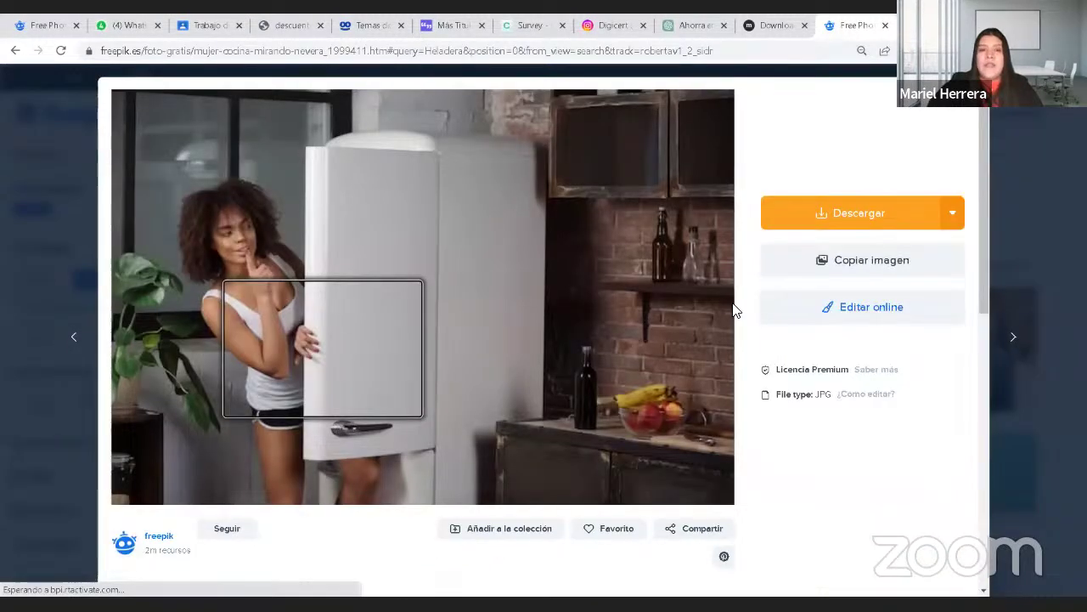
left_click(870, 213)
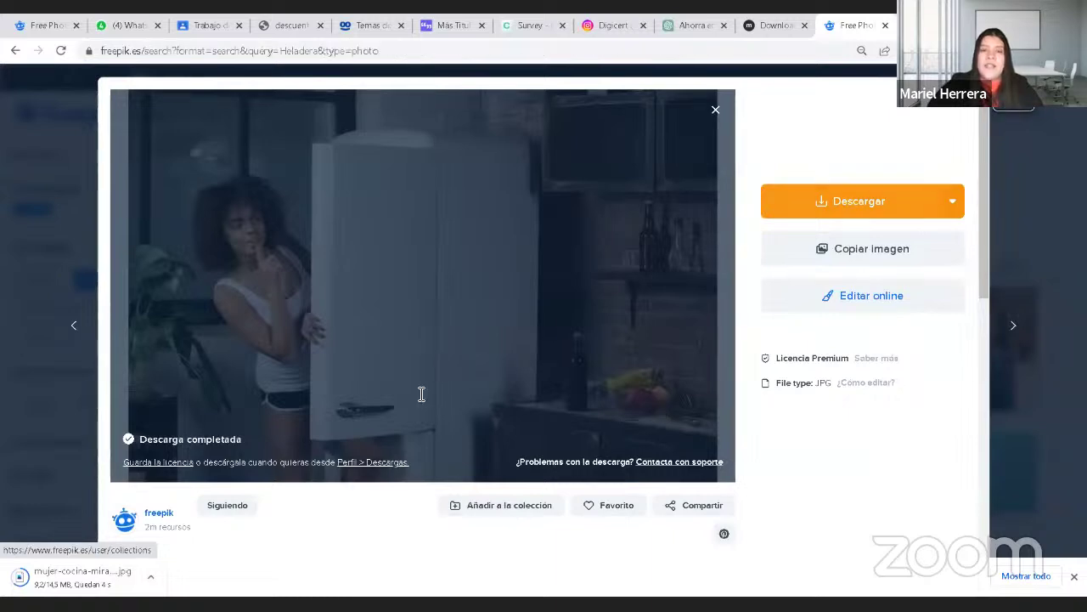
Step: Close the photo preview and clear the Heladera search box
key("Escape")
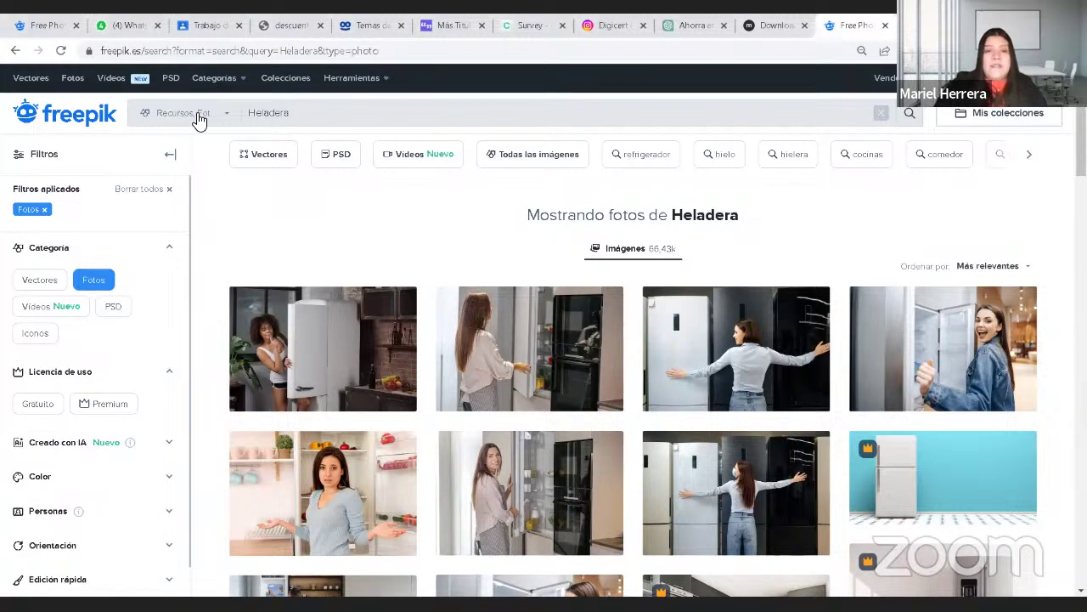
key("ctrl+a")
key("BackSpace")
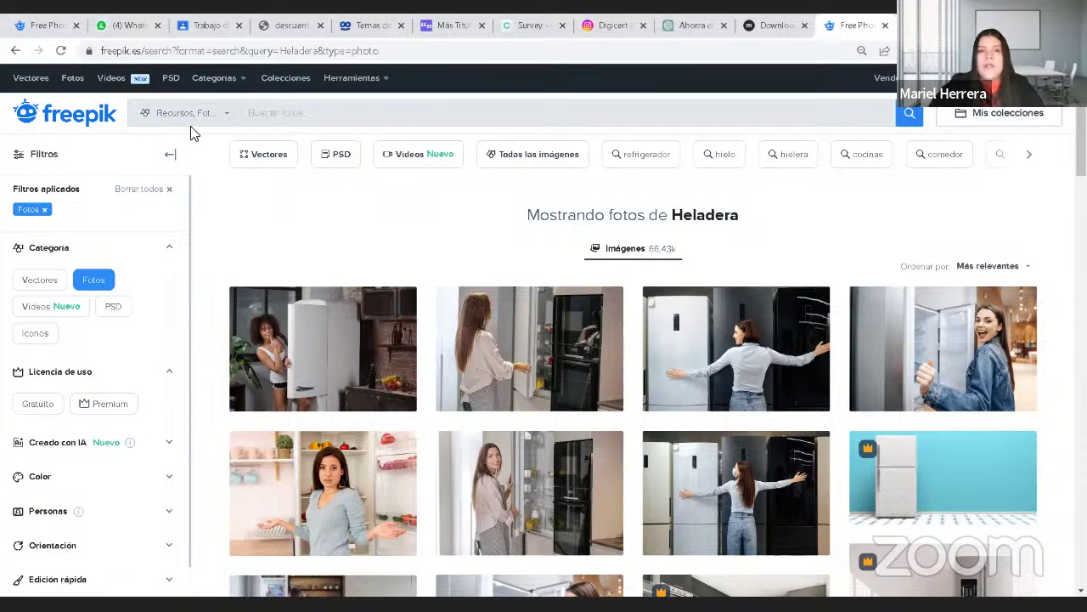
Step: Switch the Heladera results from Fotos to Vídeos and browse the roughly 15.28k kitchen clips
left_click(229, 119)
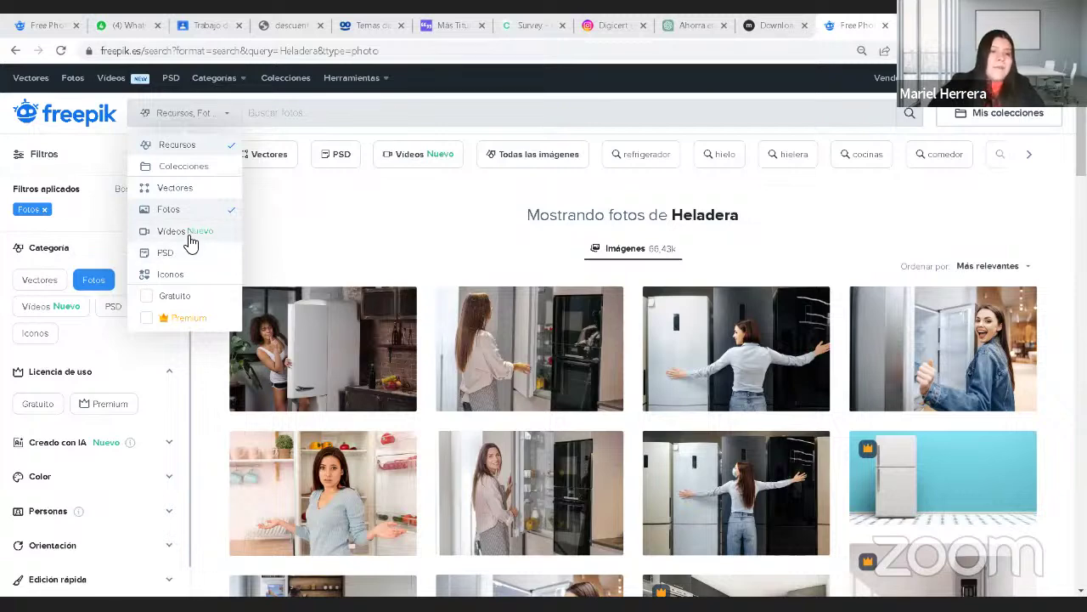
left_click(187, 241)
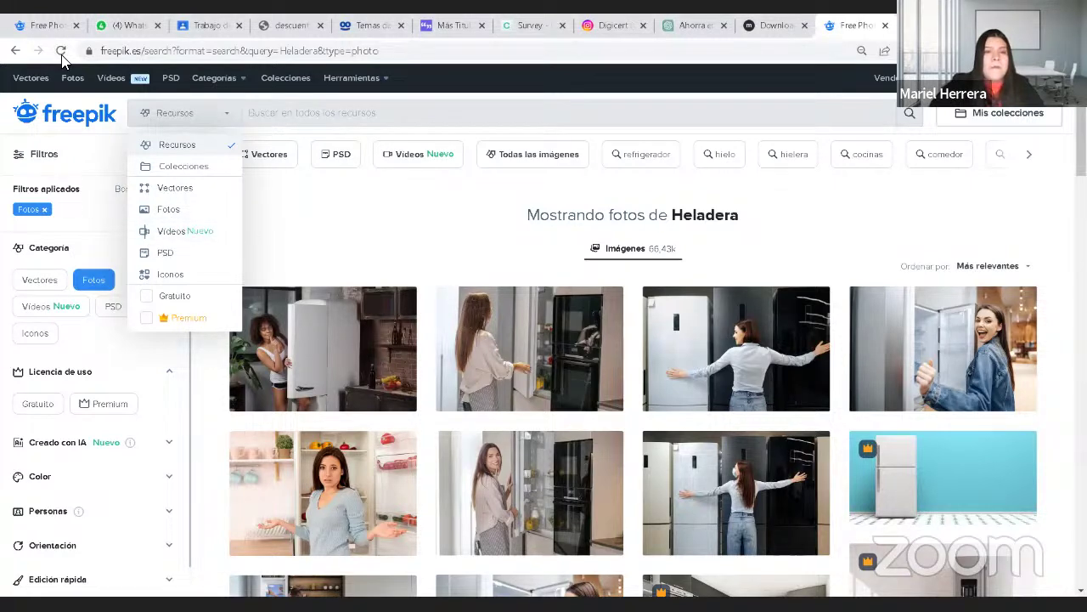
left_click(418, 160)
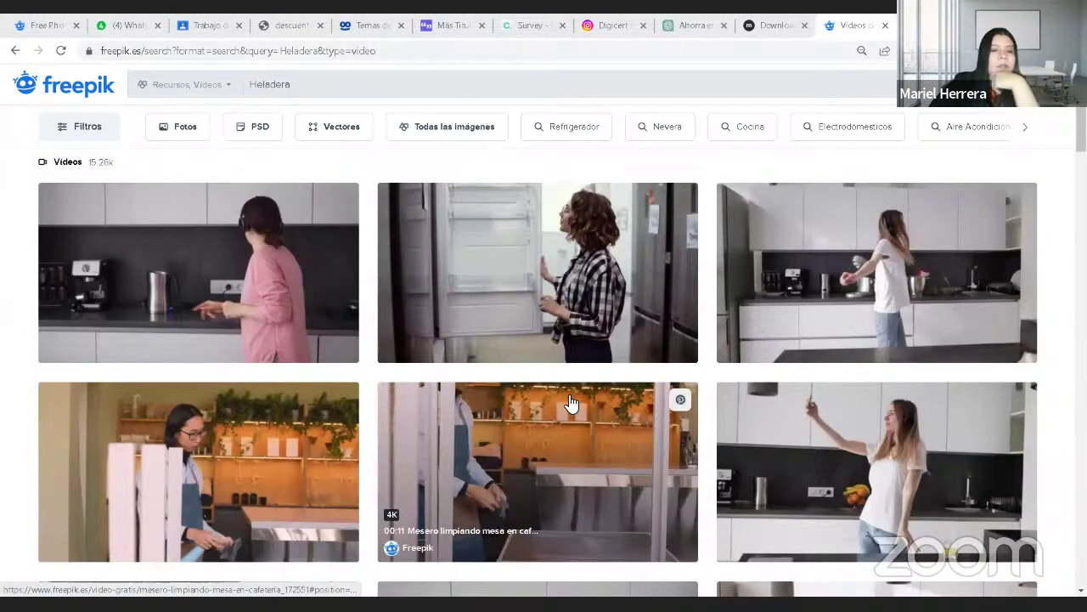
scroll(572, 406, "down", 2)
scroll(571, 406, "down", 8)
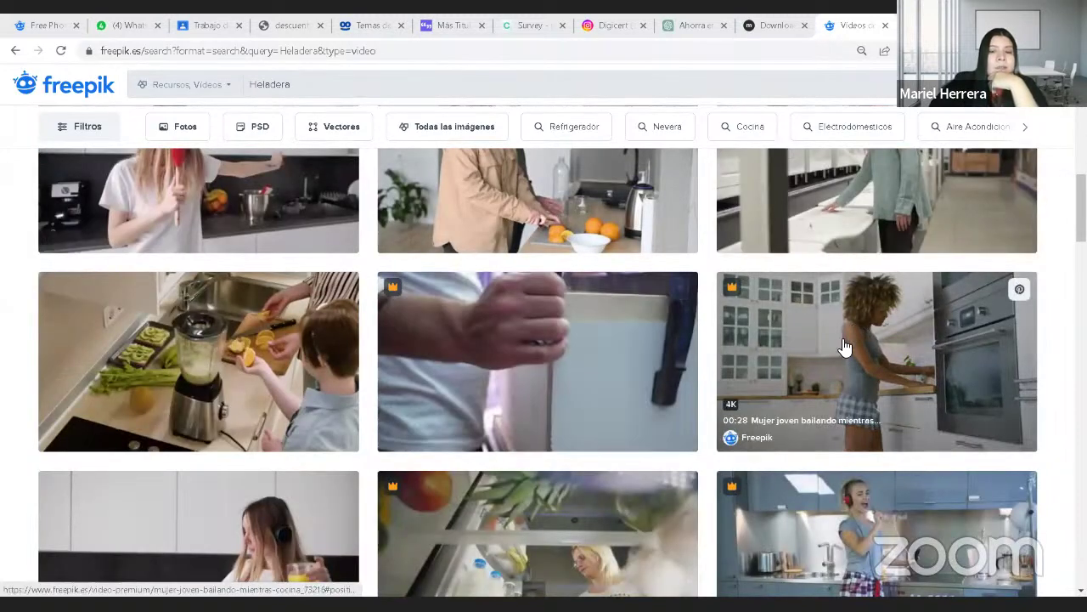
scroll(762, 363, "up", 1)
scroll(762, 363, "up", 9)
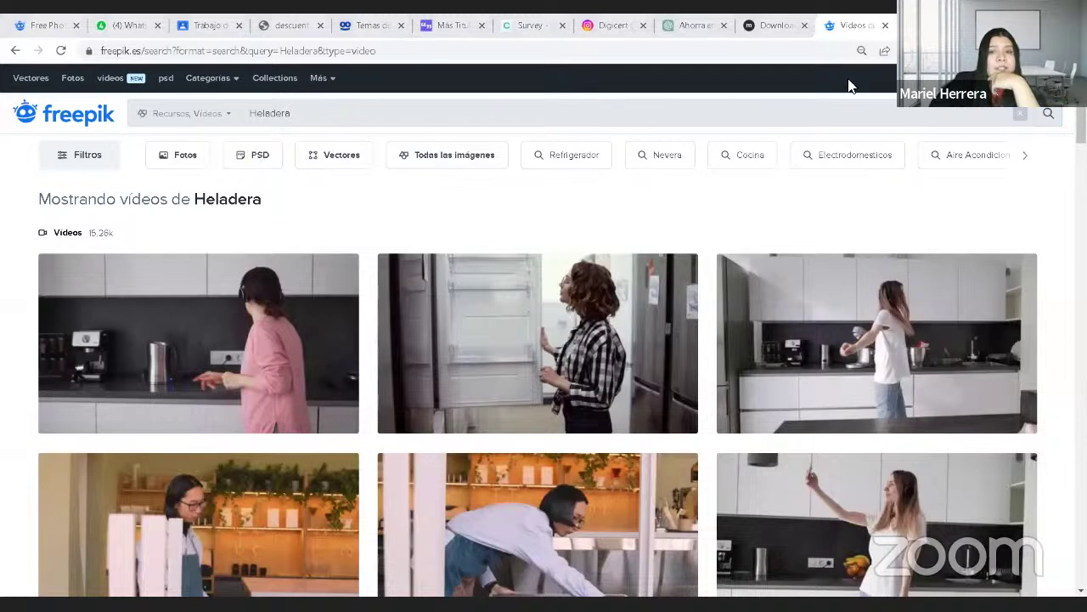
Step: Search Google for 'pexel' in a new tab and open the pexels.com result
key("ctrl+t")
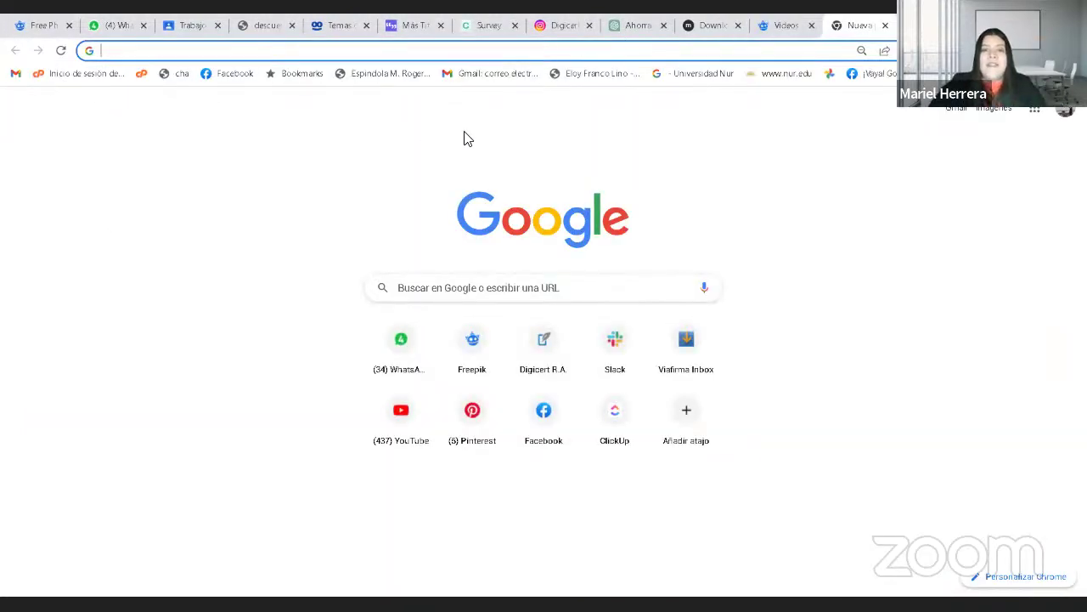
left_click(264, 51)
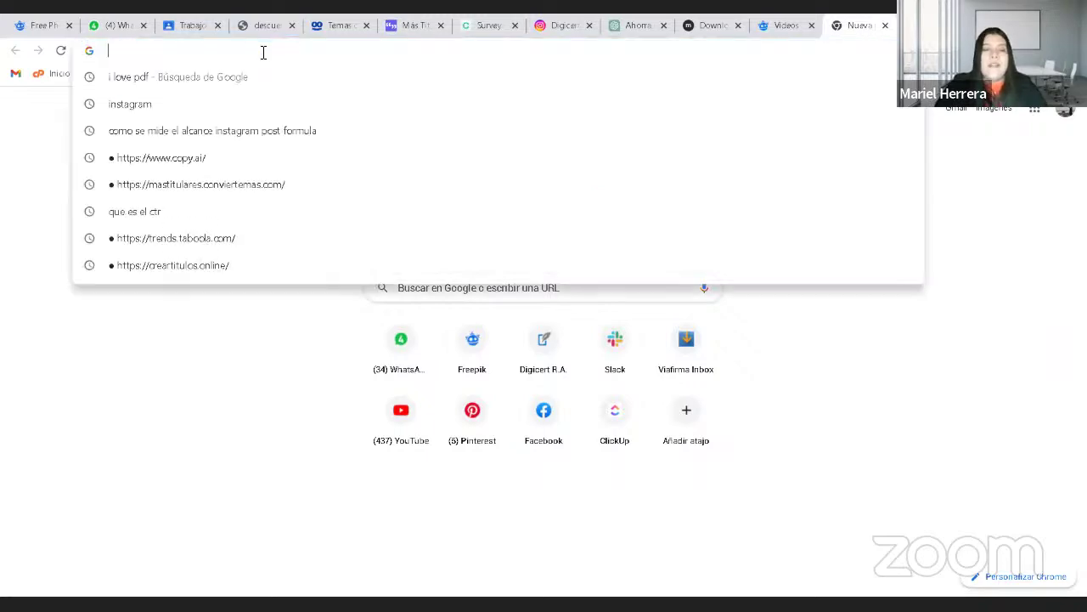
type("pexel")
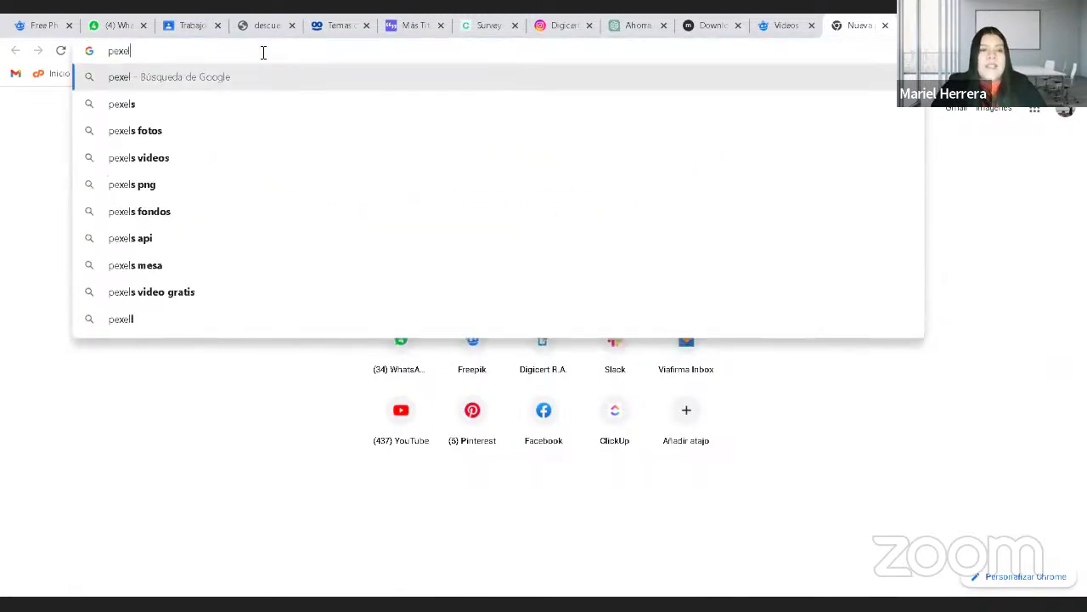
key("Return")
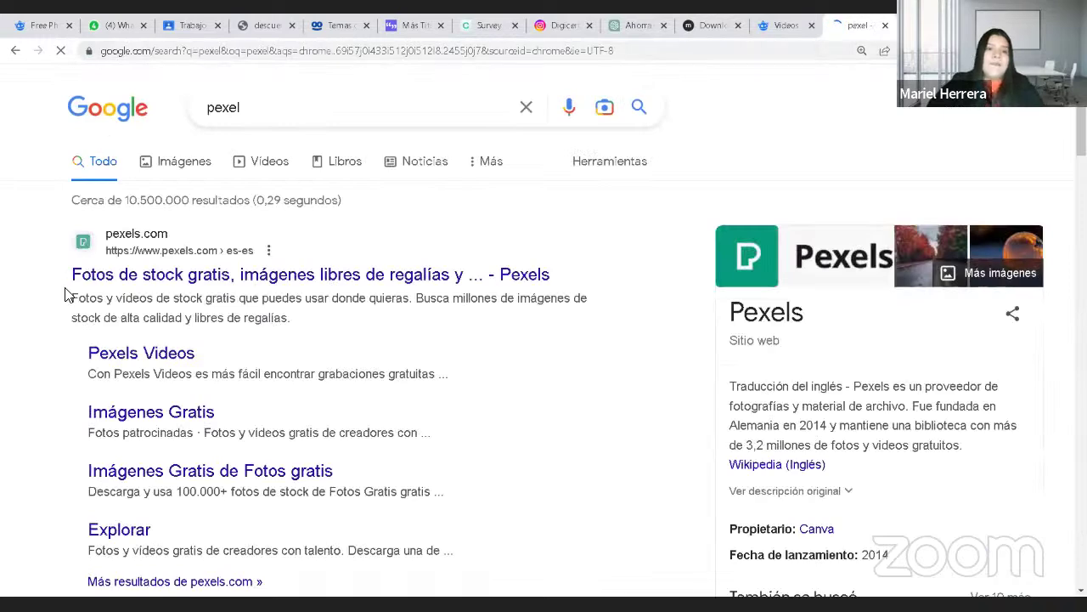
left_click(149, 275)
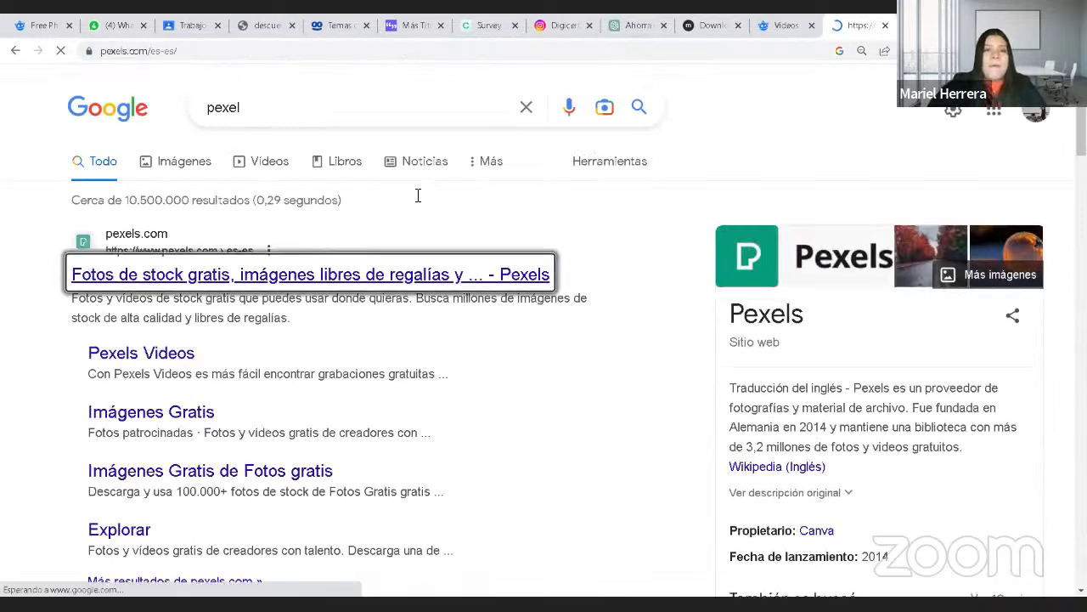
left_click(110, 51)
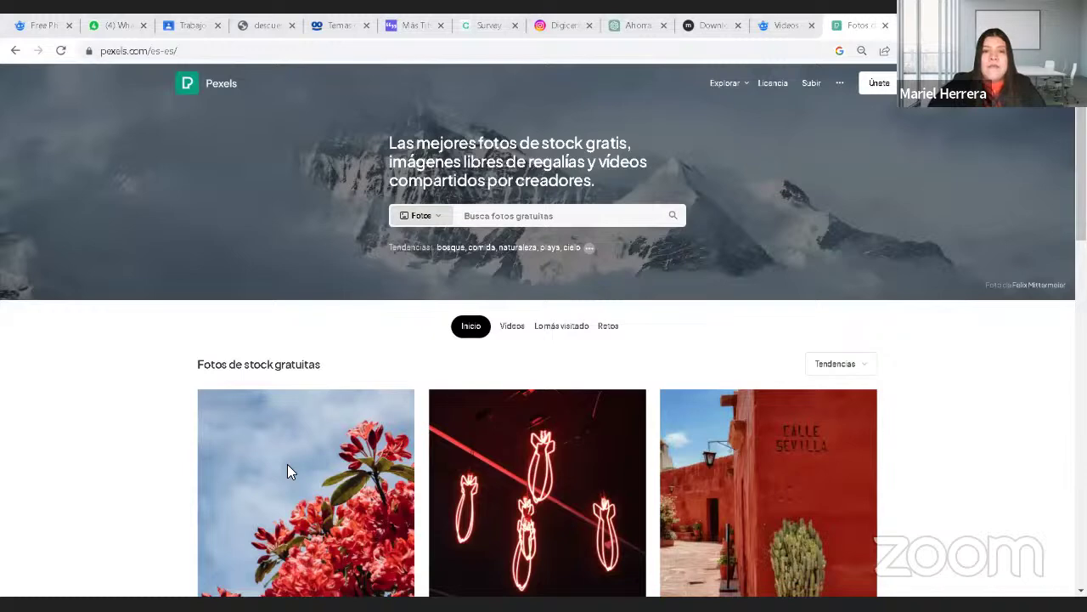
Step: Search Pexels for 'Mamá joven' photos, browse the results grid, then open a new tab
left_click(524, 213)
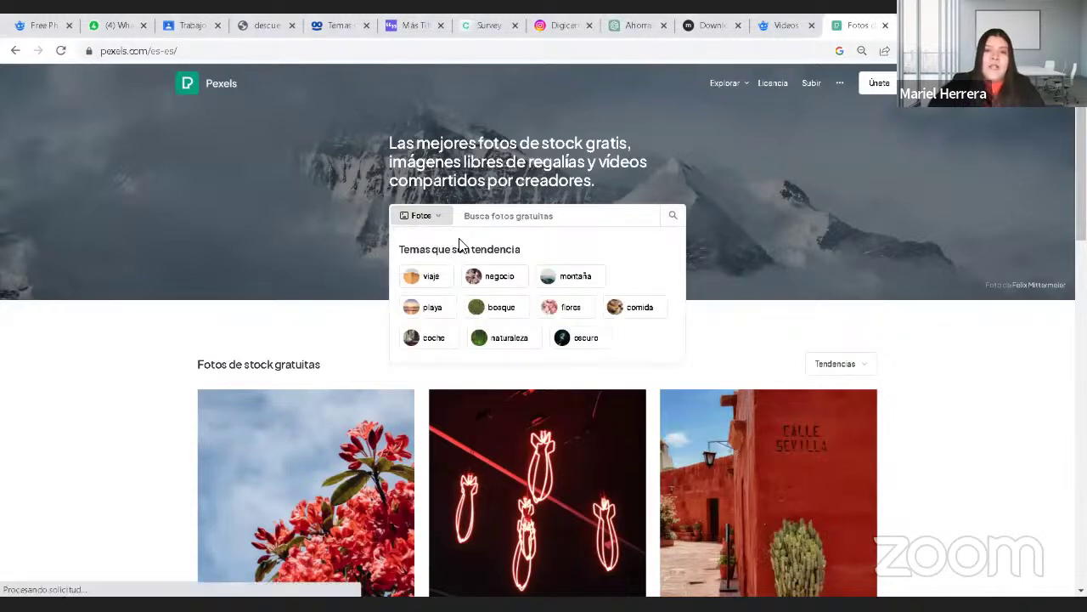
left_click(516, 214)
type("Mam")
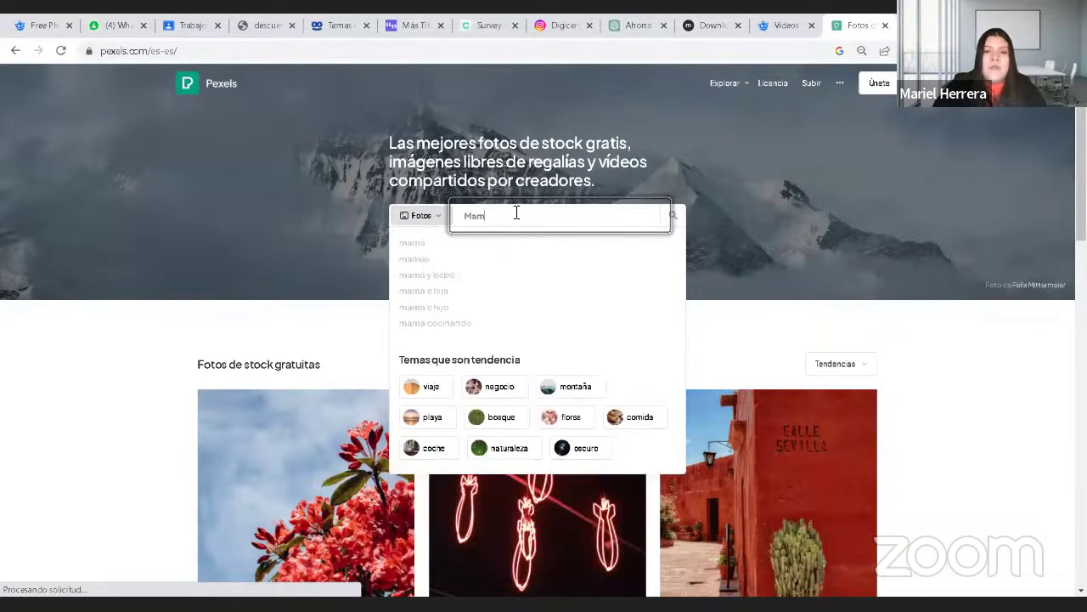
type("á joven")
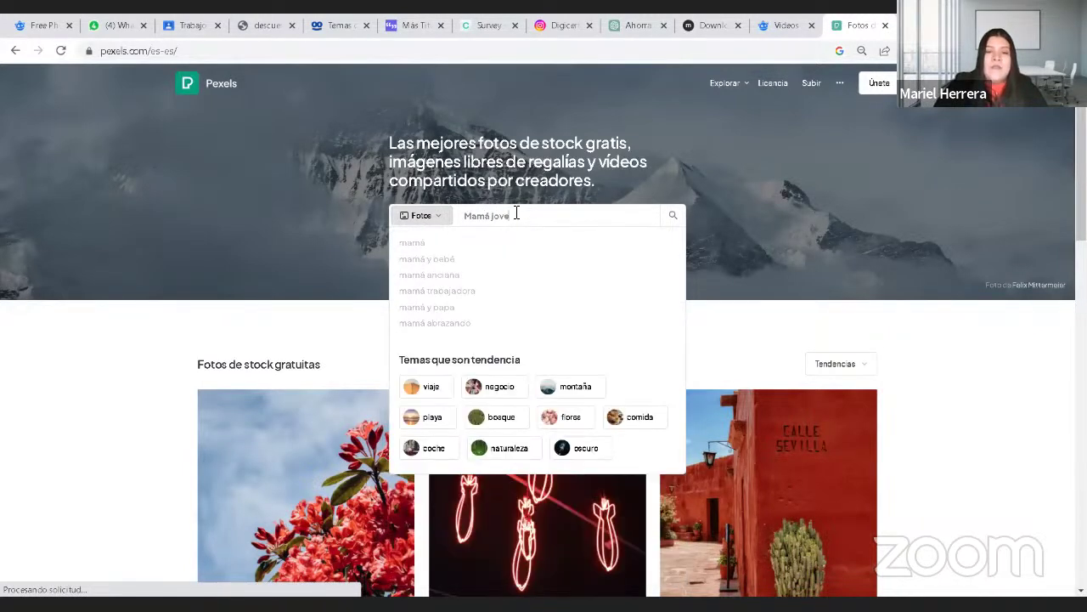
key("Return")
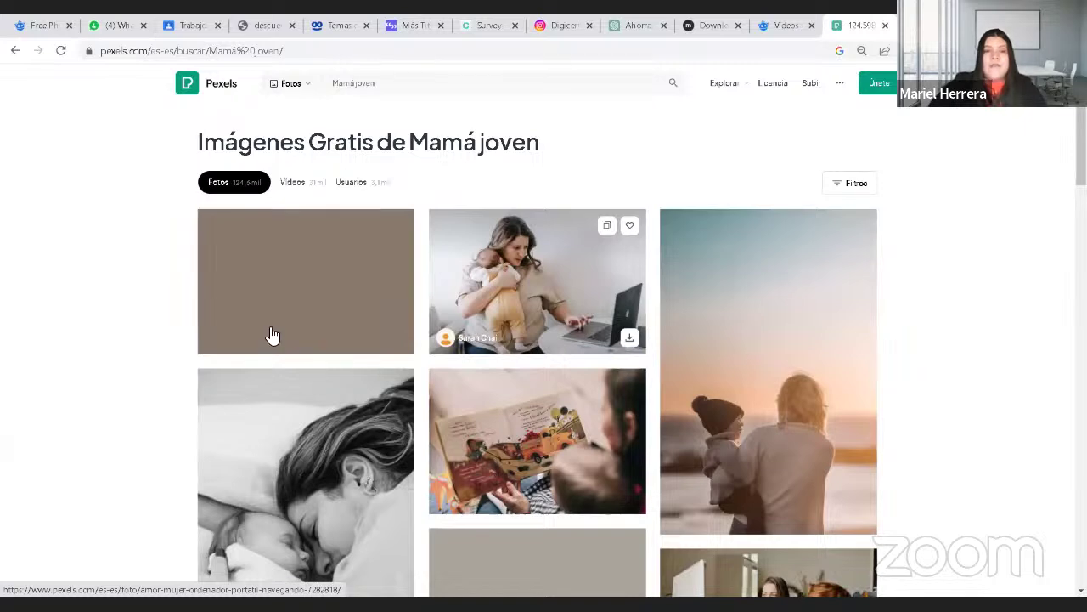
scroll(219, 320, "down", 3)
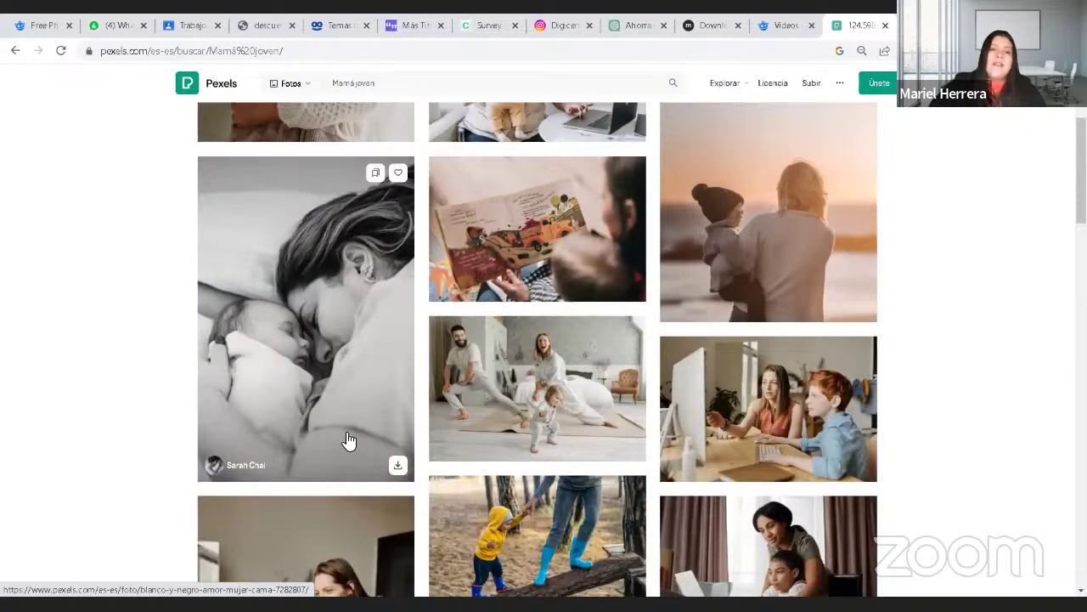
scroll(343, 474, "down", 3)
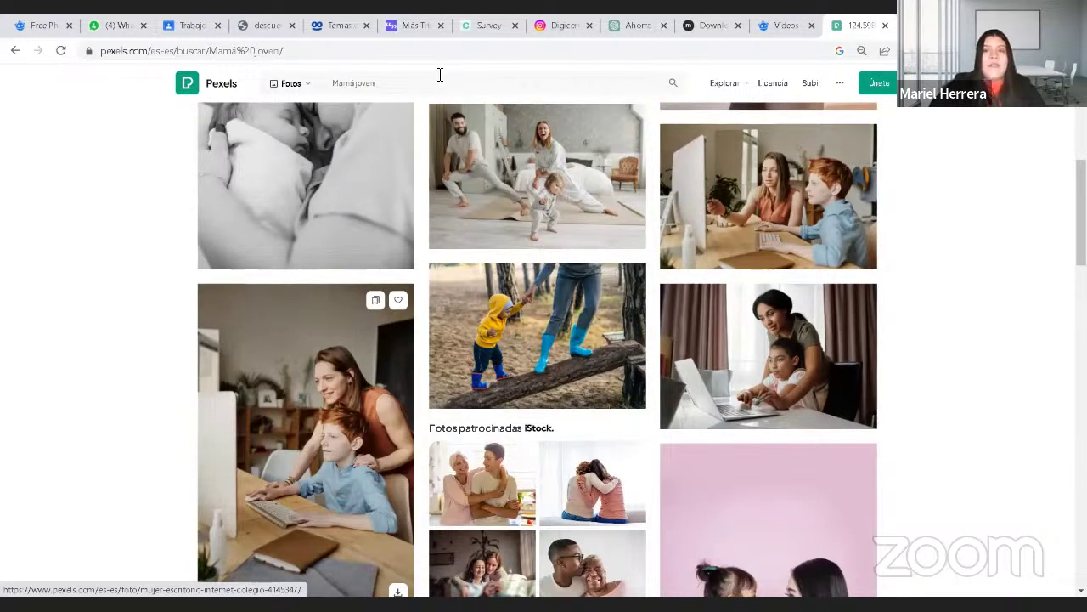
scroll(440, 75, "up", 4)
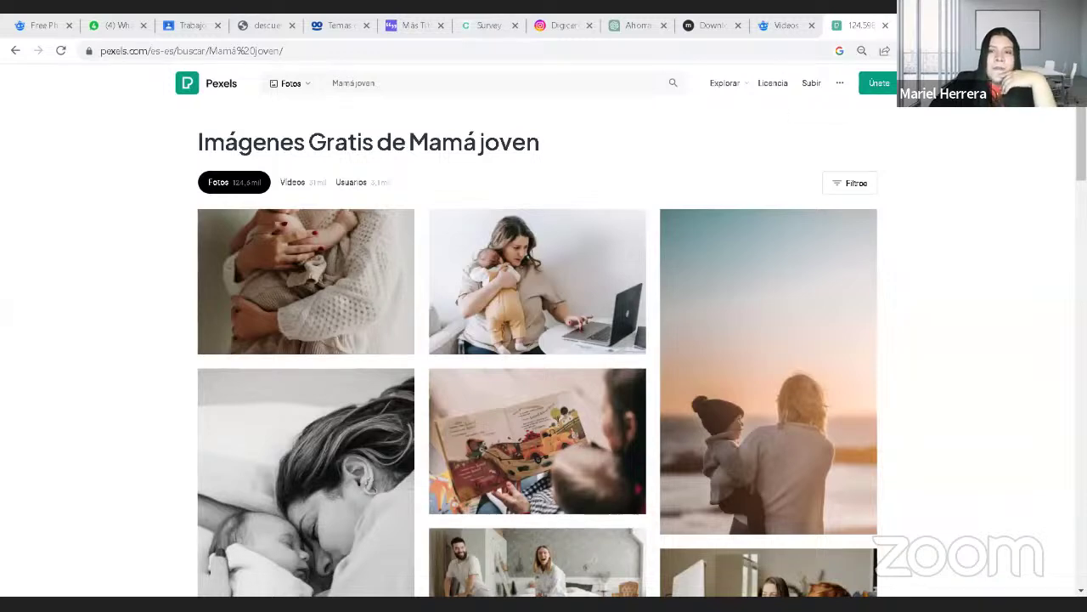
key("ctrl+t")
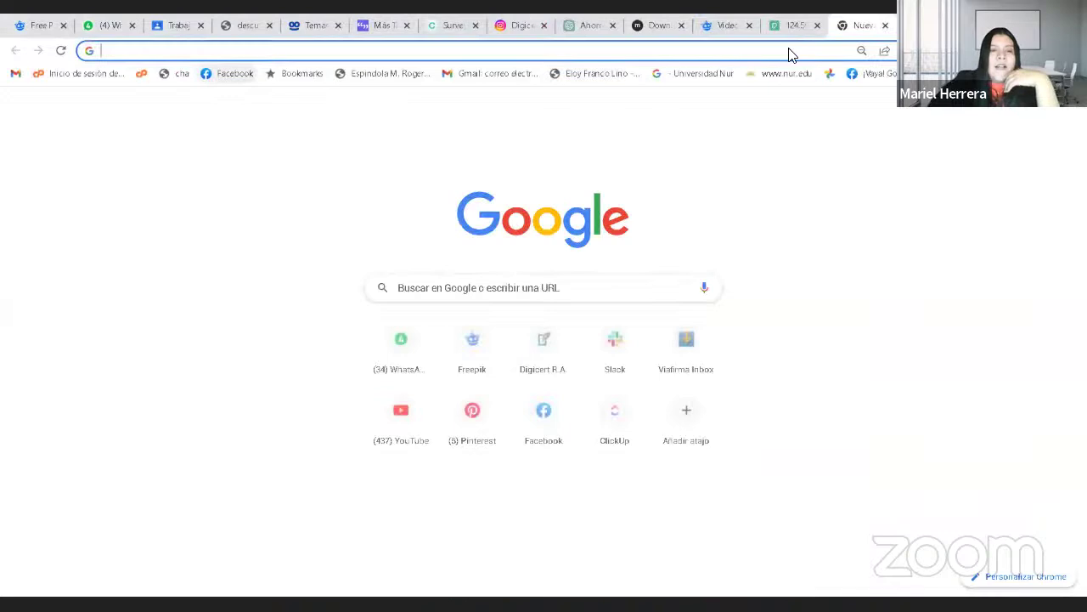
Step: Load streamyard.com/account/settings from the 'strea' address suggestion
type("s")
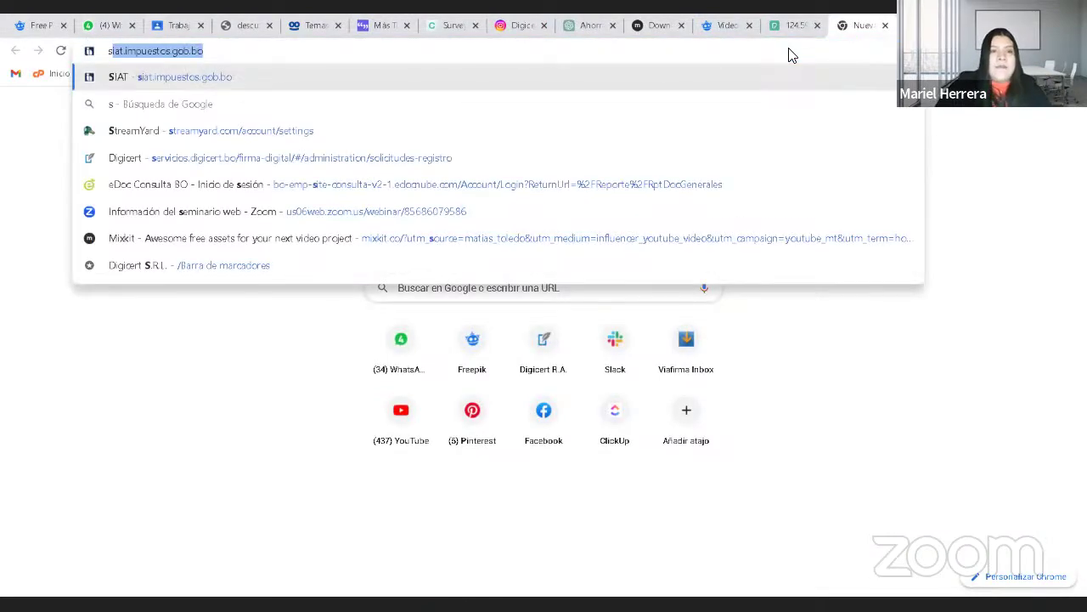
type("trea")
key("BackSpace")
type("ettings")
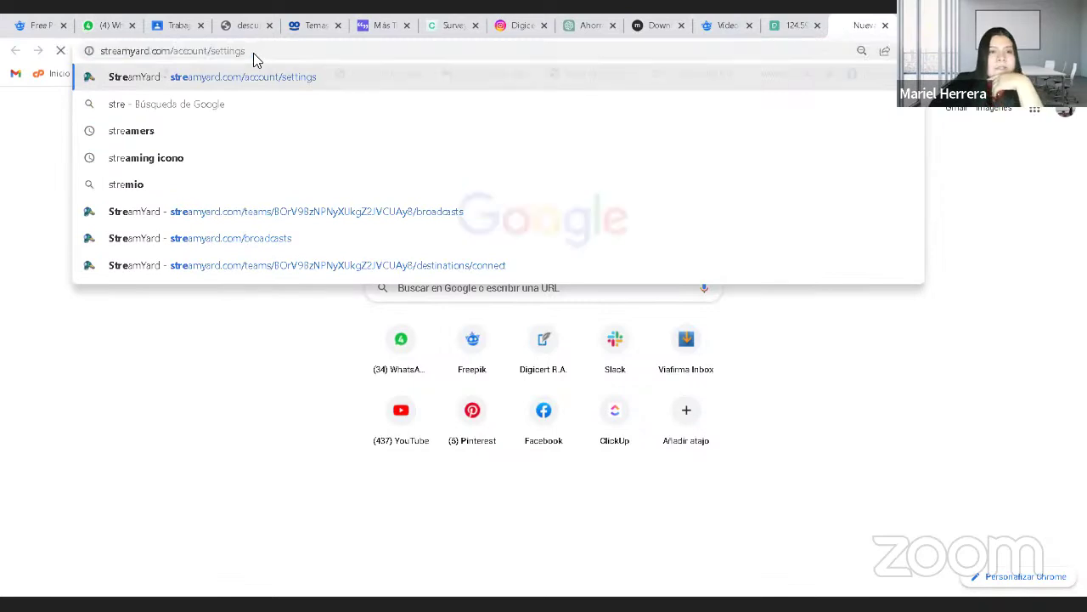
key("Return")
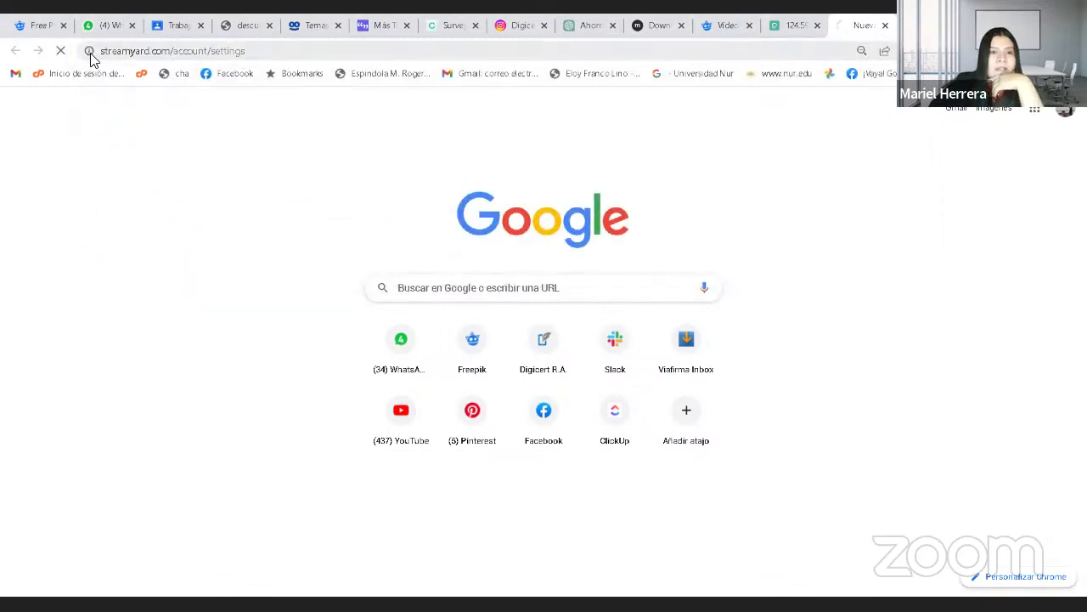
Step: Copy the full StreamYard account settings URL from the address bar
left_click(286, 54)
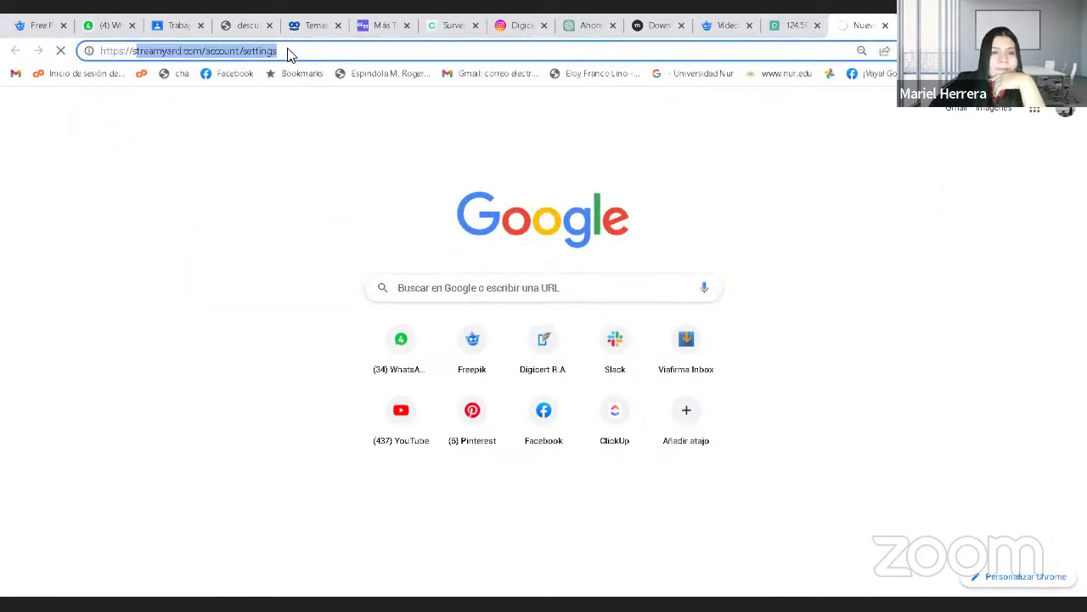
left_click(286, 54)
key("ctrl+a")
key("ctrl+c")
key("shift+F10")
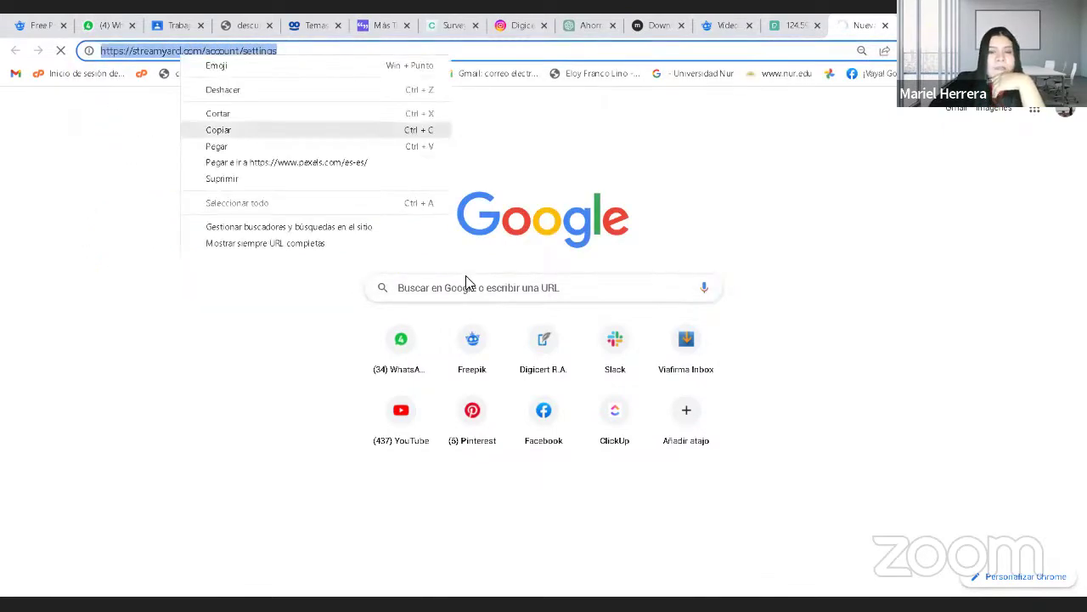
key("Return")
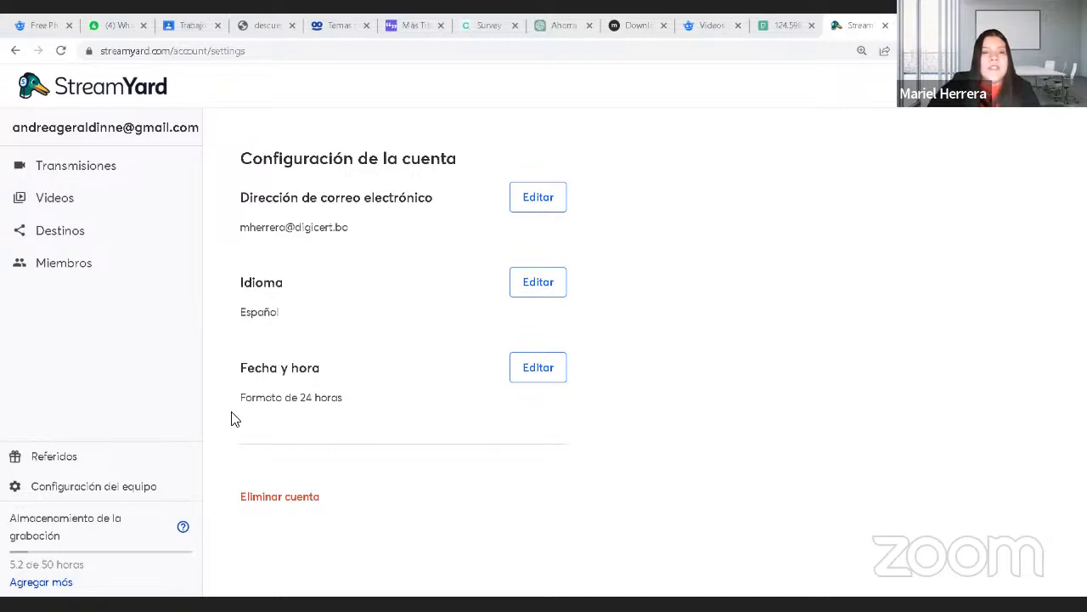
Step: Scroll the broadcasts list and bring up the Crear dialog for a new broadcast
scroll(429, 473, "down", 1)
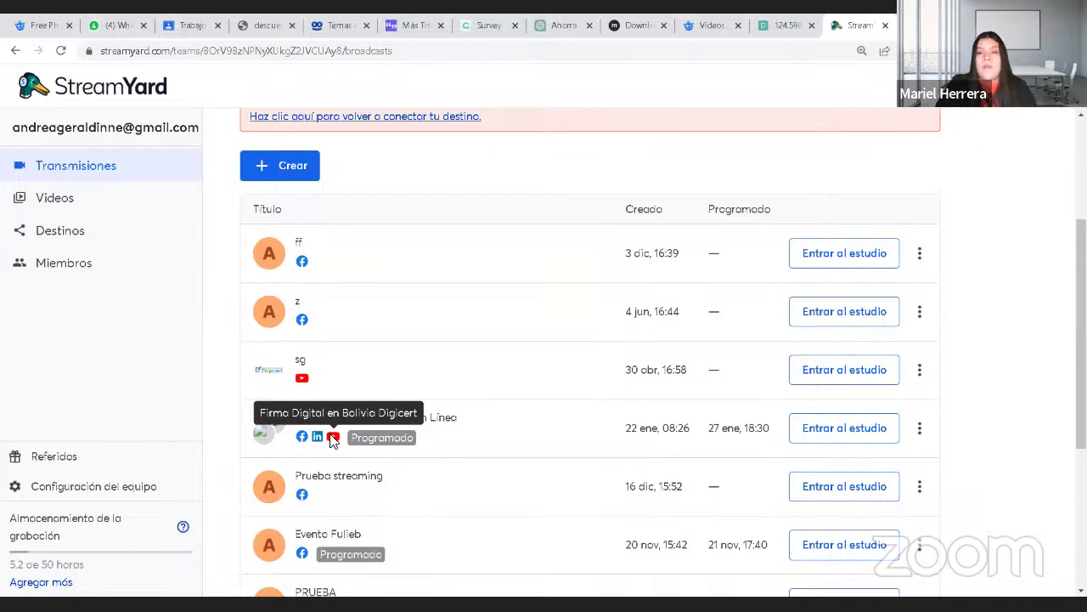
left_click(297, 168)
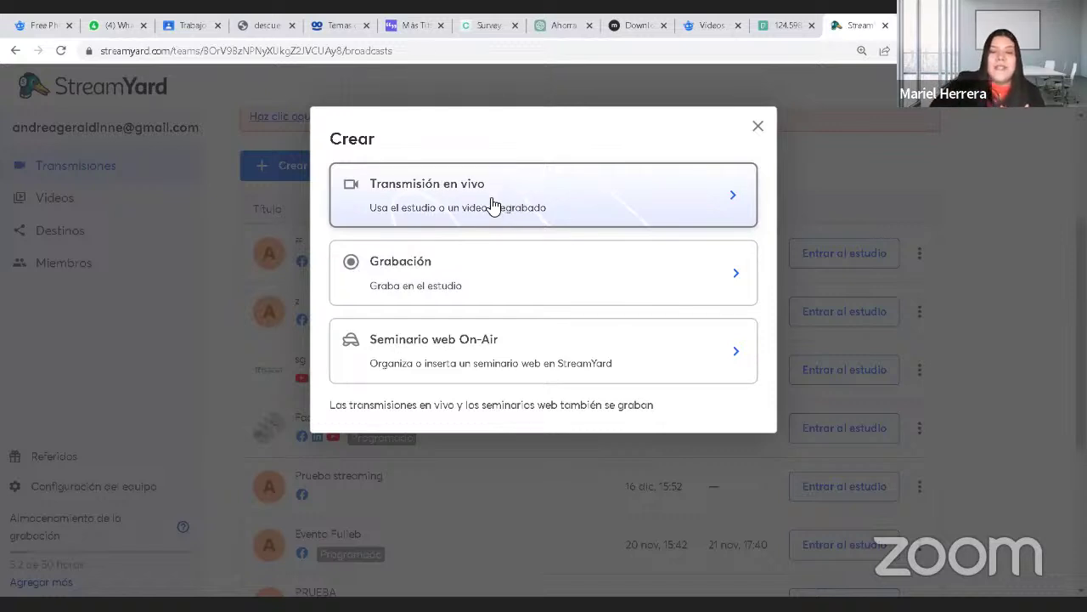
Step: Choose Transmisión en vivo, review its Estudio source and destinations, then close it
left_click(492, 204)
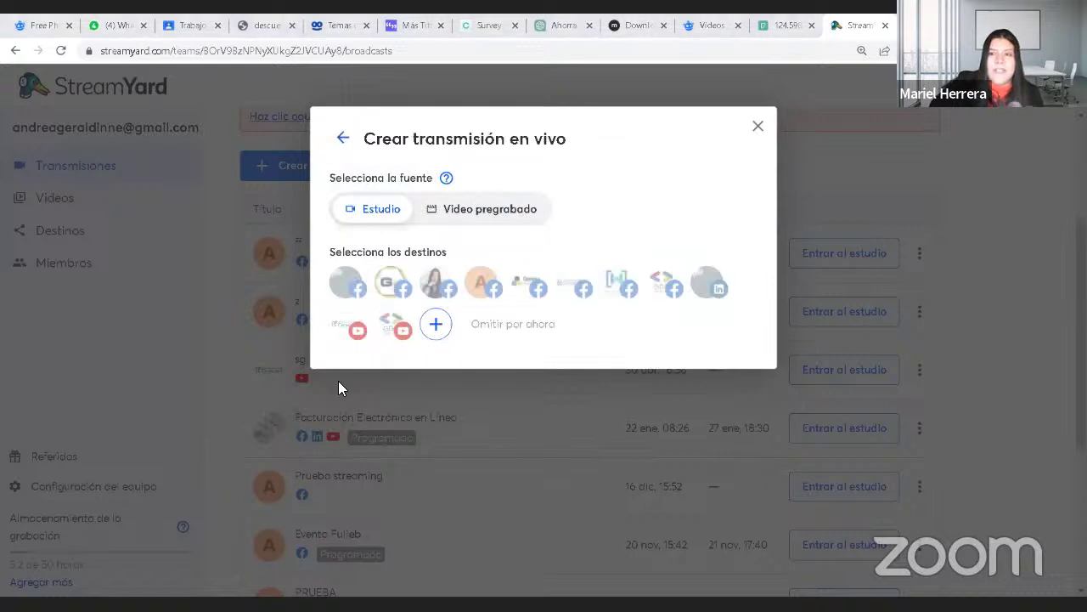
left_click(759, 128)
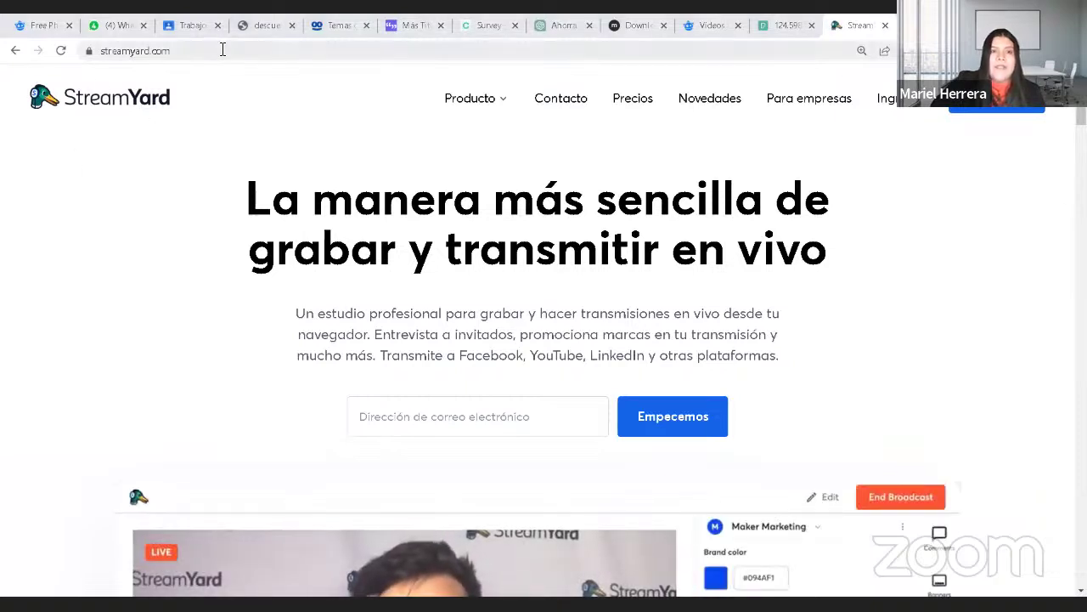
Step: Paste the copied account settings URL into the address bar and load it
left_click(172, 51)
right_click(160, 53)
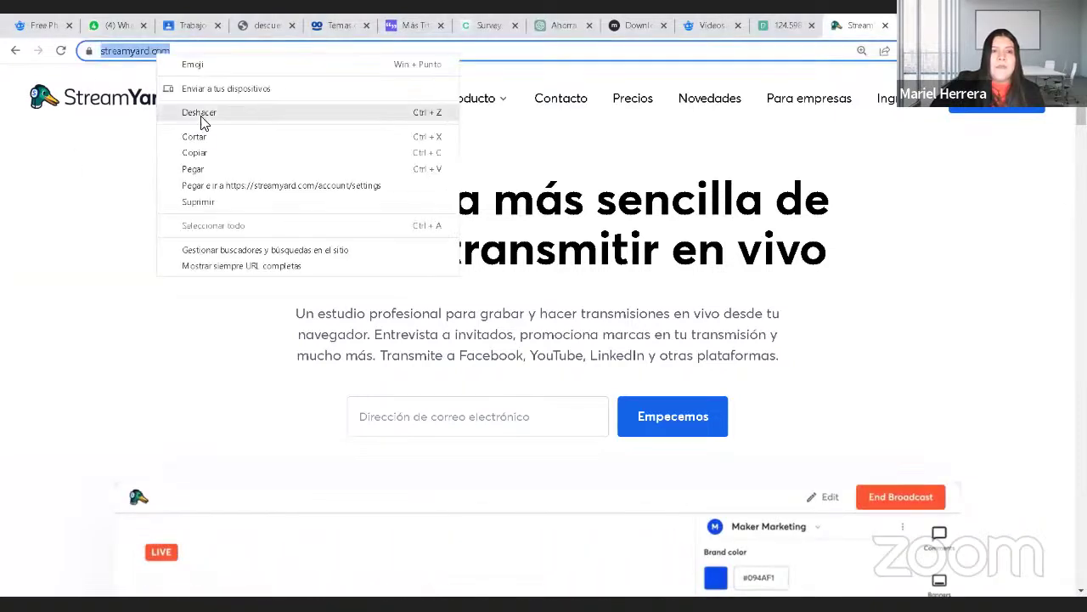
left_click(202, 168)
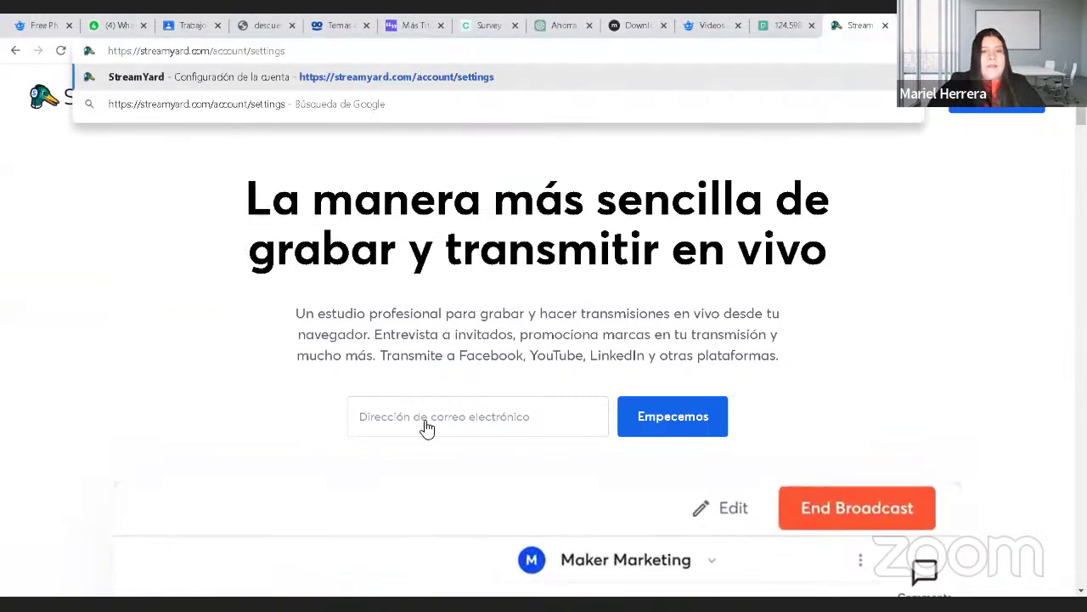
key("Return")
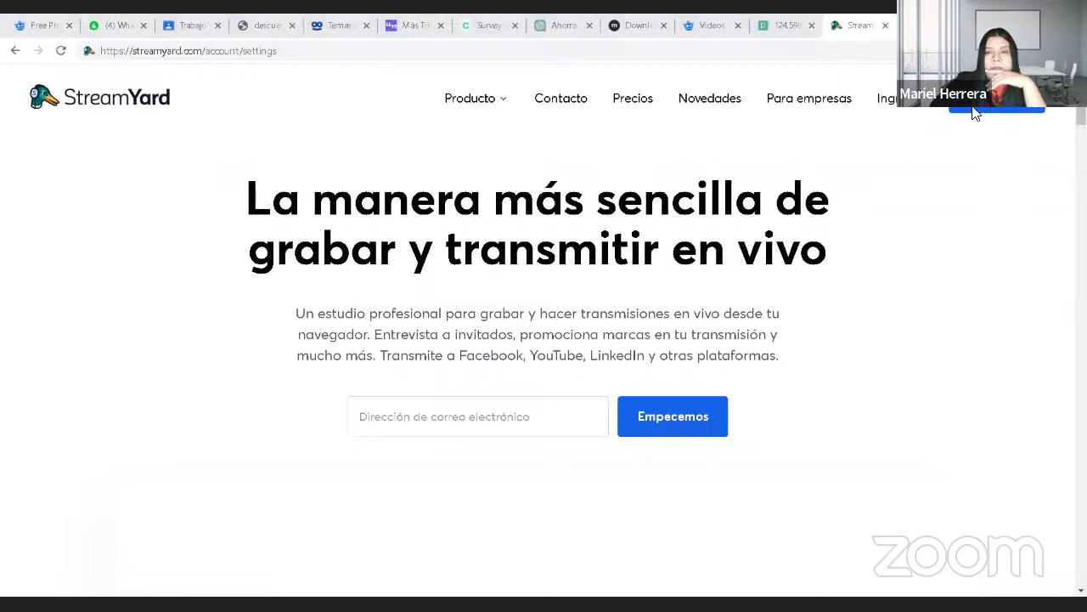
Step: Go to StreamYard's Ingresar page, focus the e-mail field, and start a new Chrome tab
left_click(908, 106)
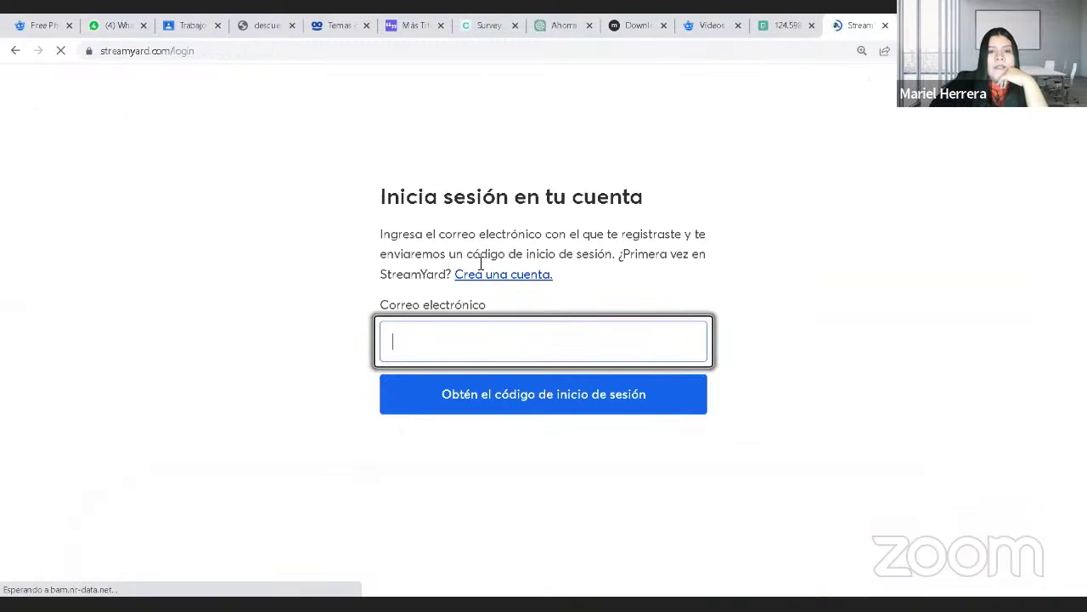
left_click(488, 345)
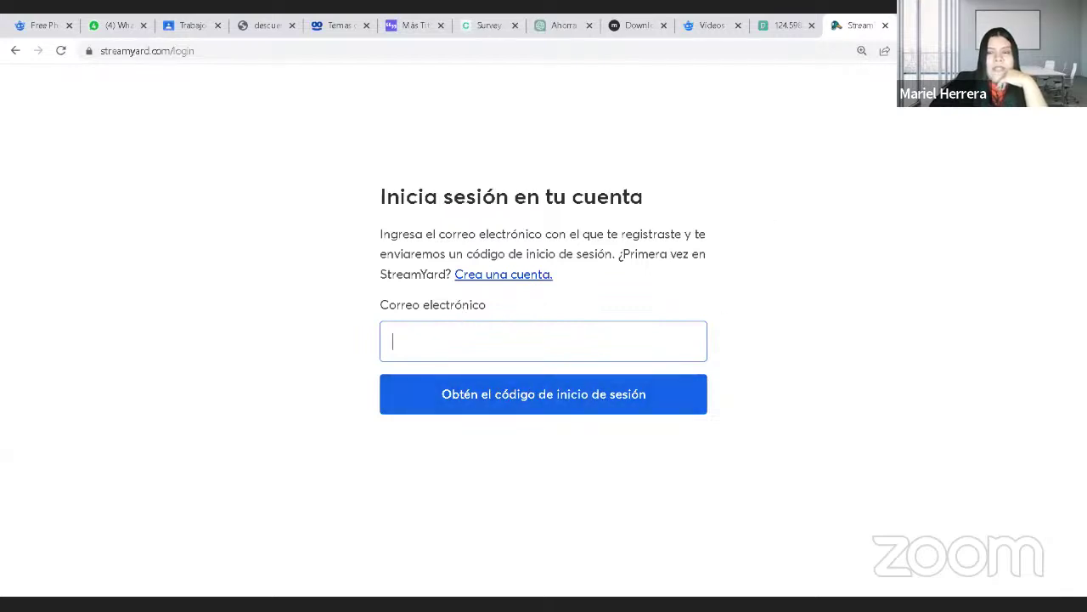
left_click(901, 24)
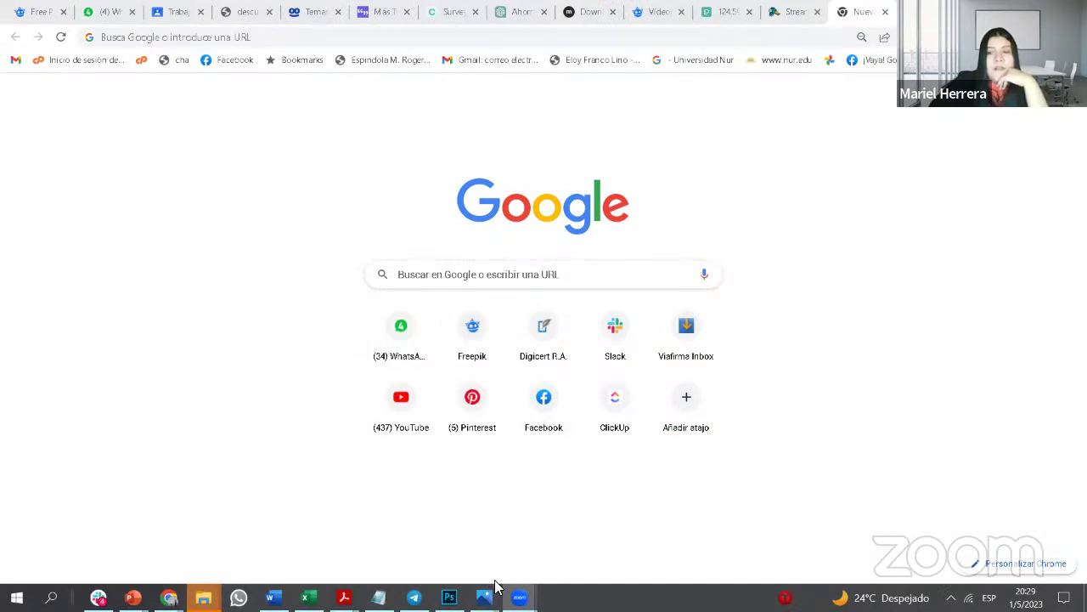
Step: Switch Chrome to the work Google account and open its Gmail
left_click(1055, 92)
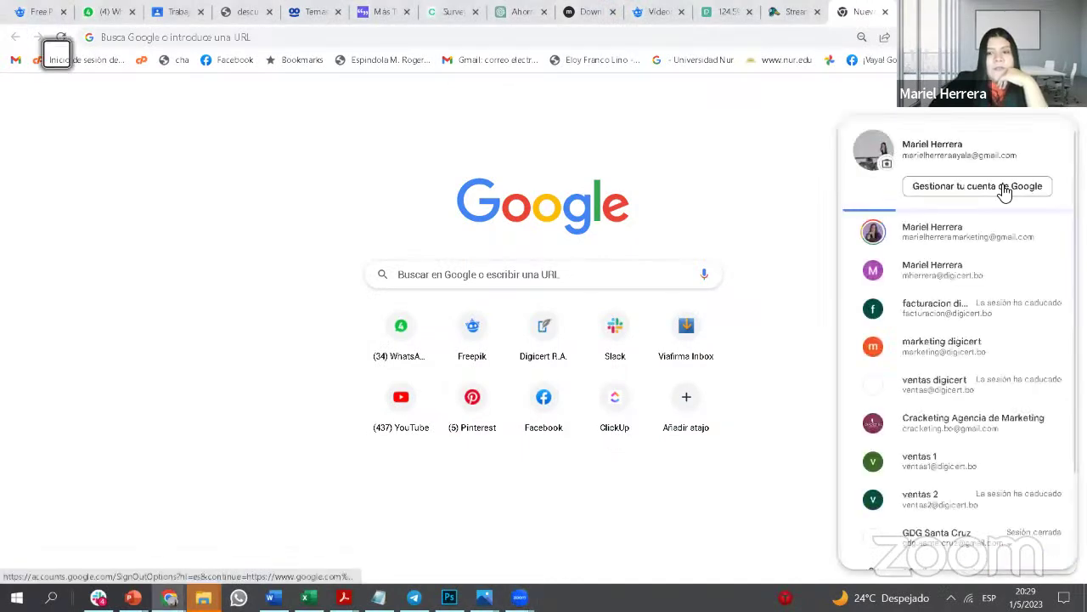
left_click(951, 281)
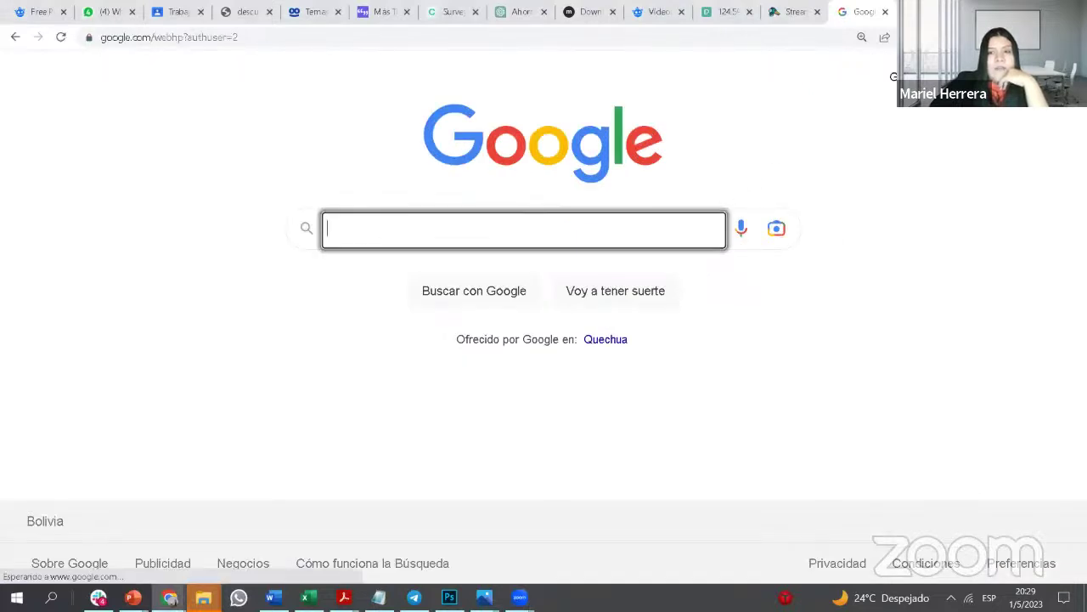
left_click(893, 77)
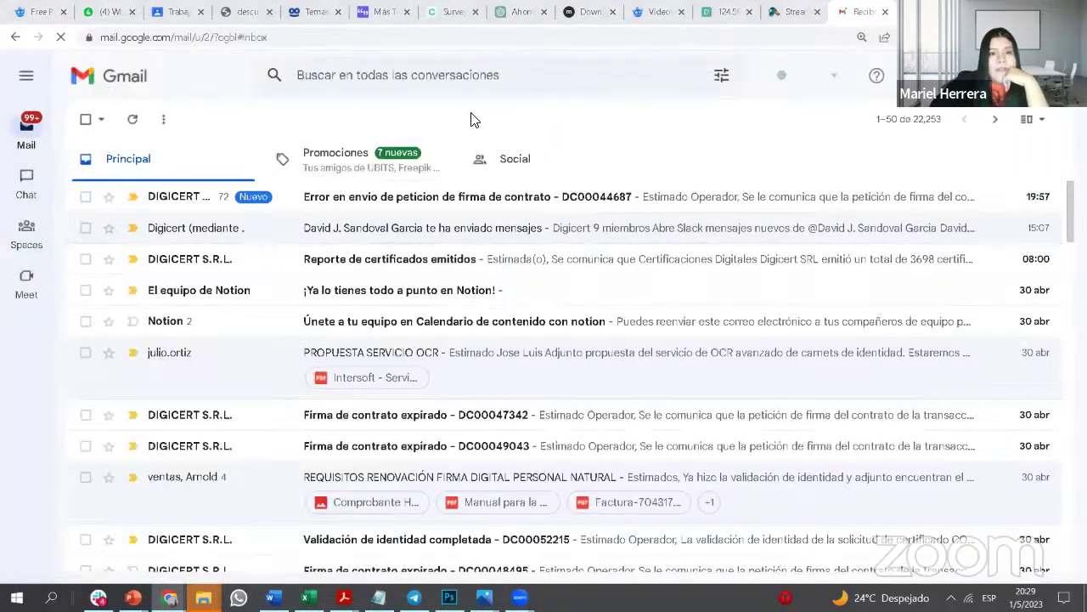
Step: Enter the work e-mail address on StreamYard's login page and request a one-time sign-in code
left_click(797, 13)
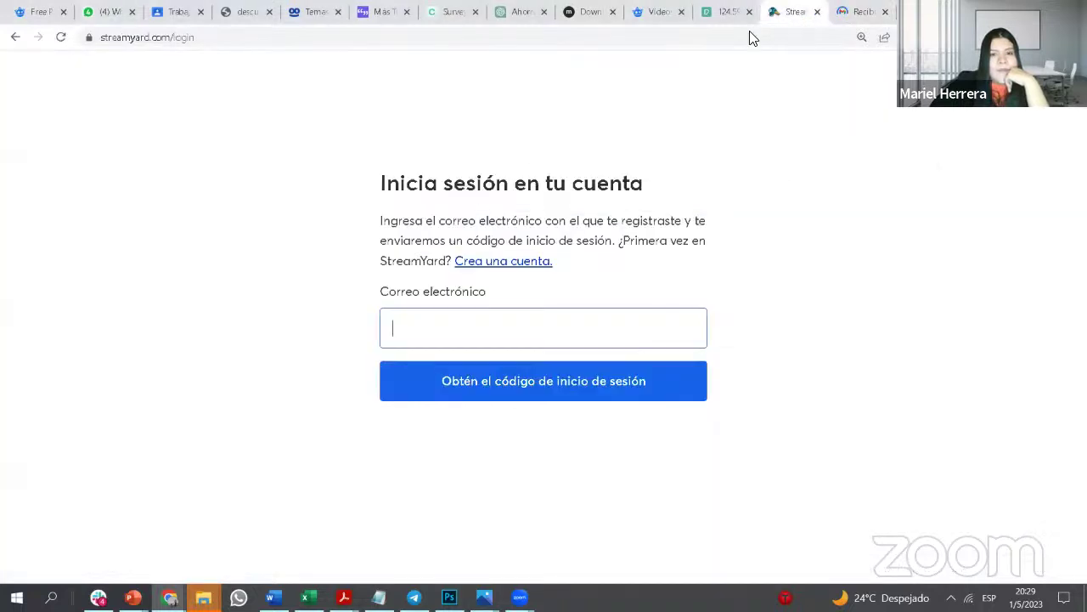
left_click(532, 394)
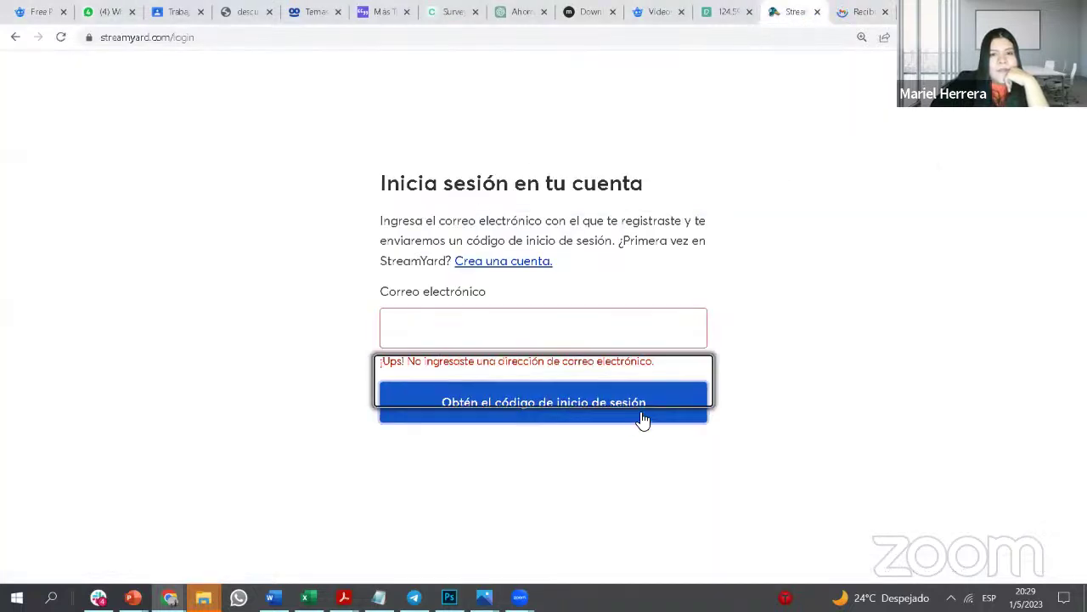
left_click(518, 345)
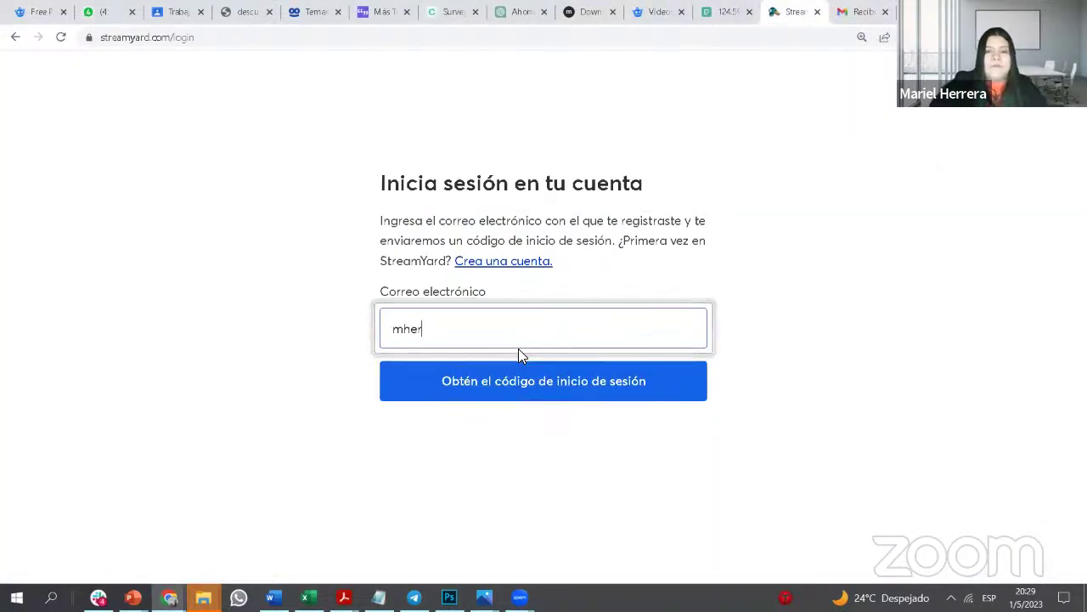
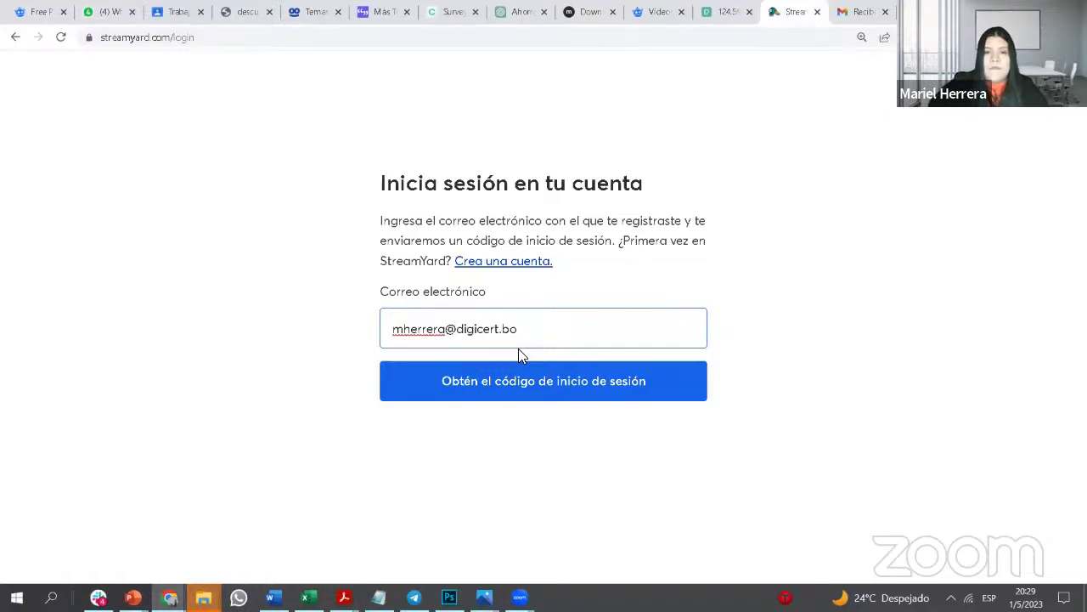
left_click(544, 395)
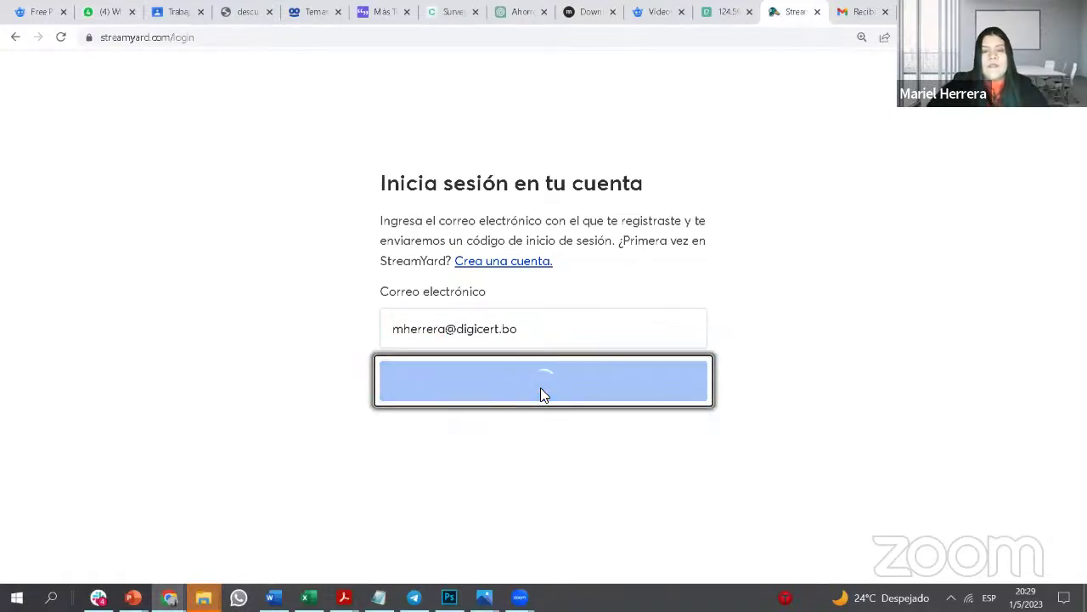
left_click(844, 12)
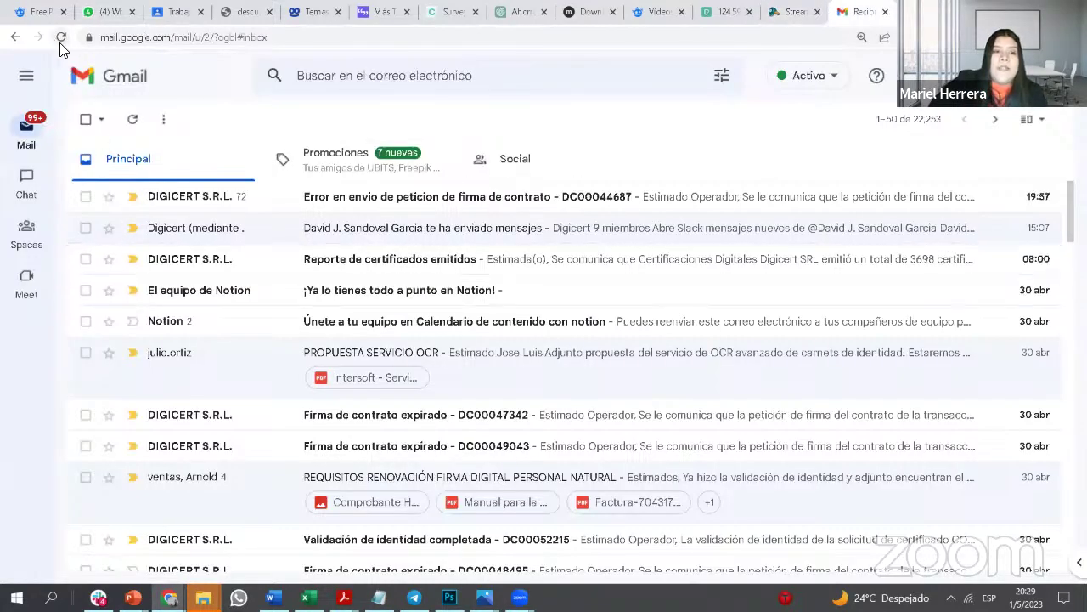
Step: Reload Gmail, open the StreamYard code e-mail, and copy the one-time sign-in code
left_click(61, 37)
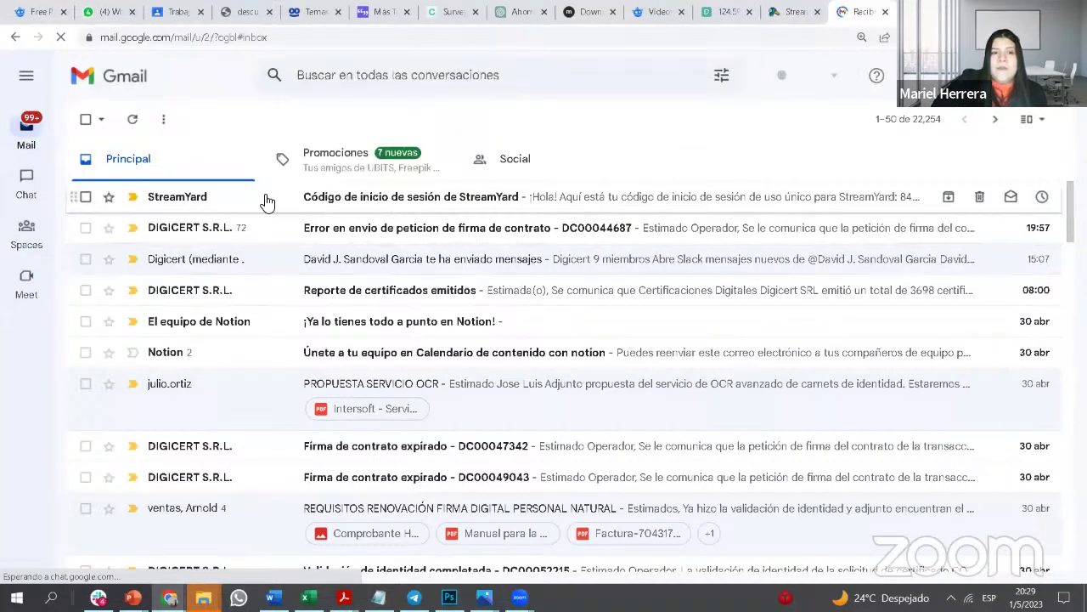
left_click(384, 208)
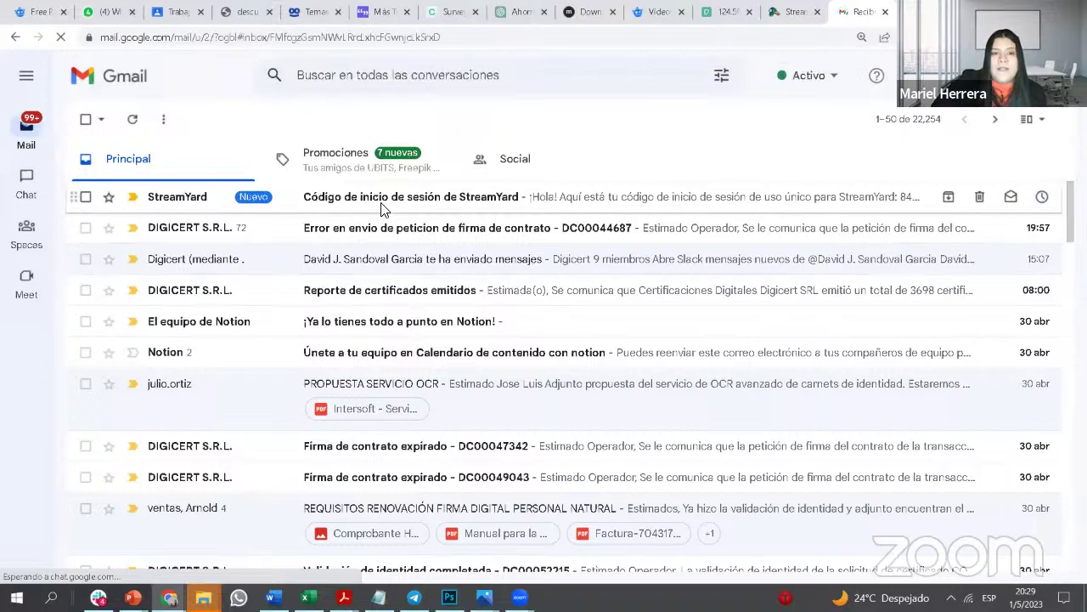
left_click_drag(438, 398, 379, 398)
right_click(398, 403)
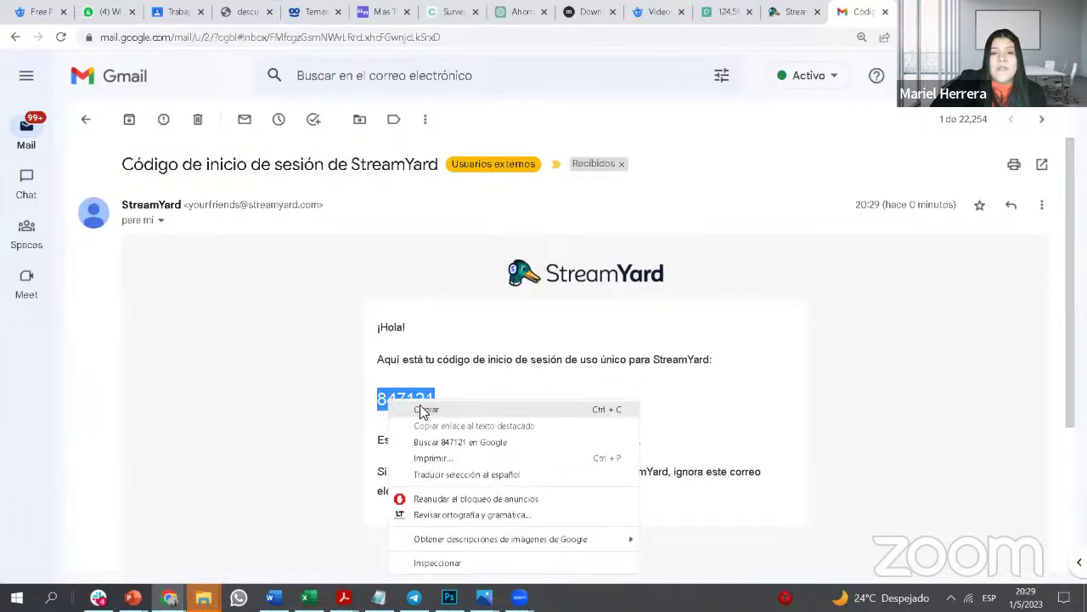
left_click(427, 411)
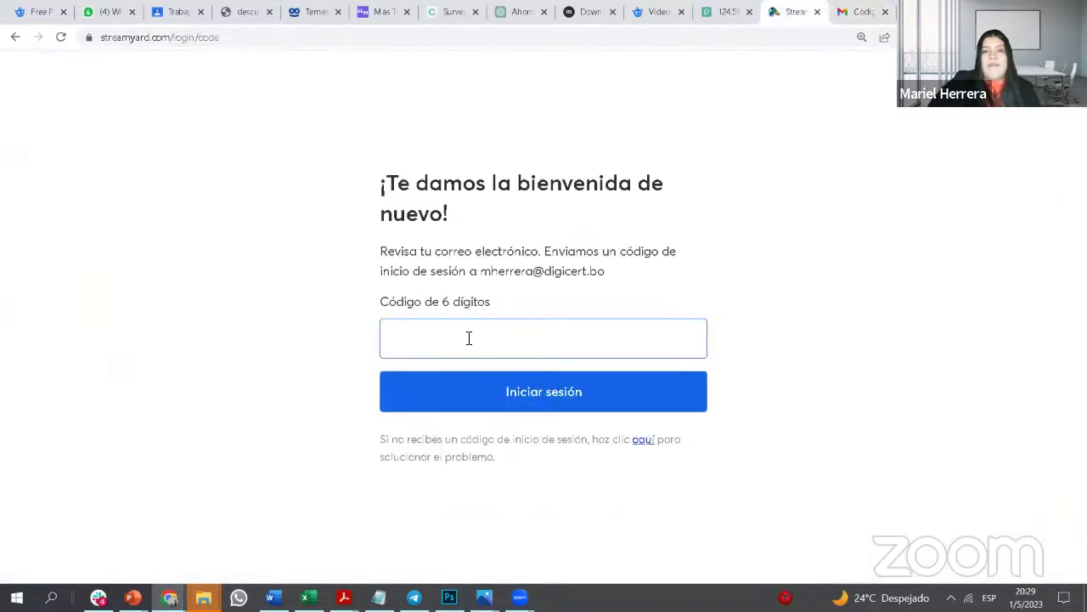
Step: Paste the code to sign in, then scroll through the Transmisiones broadcast list
key("ctrl+v")
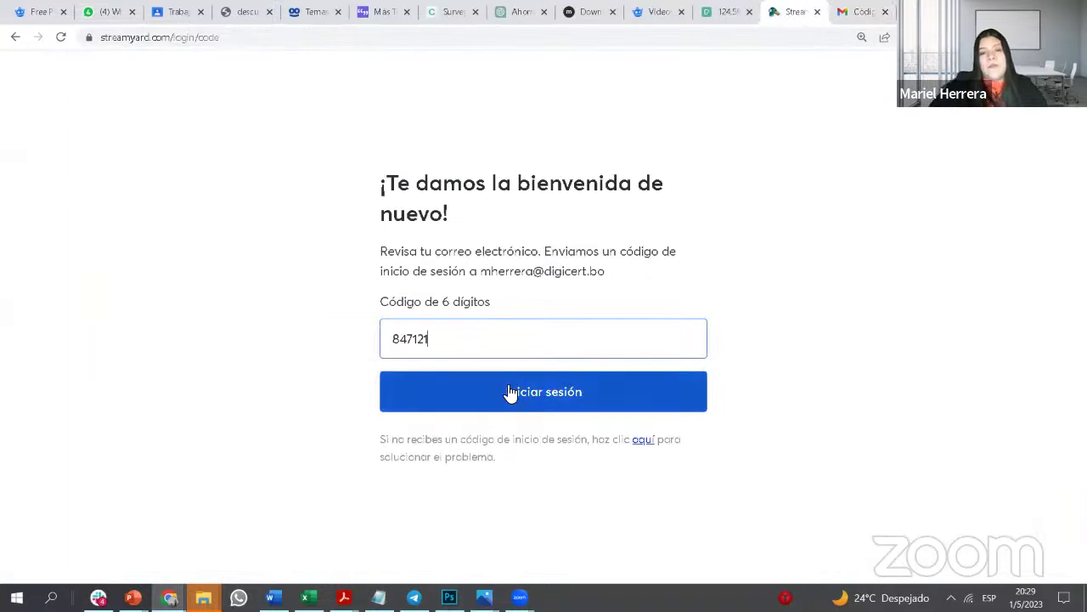
left_click(509, 389)
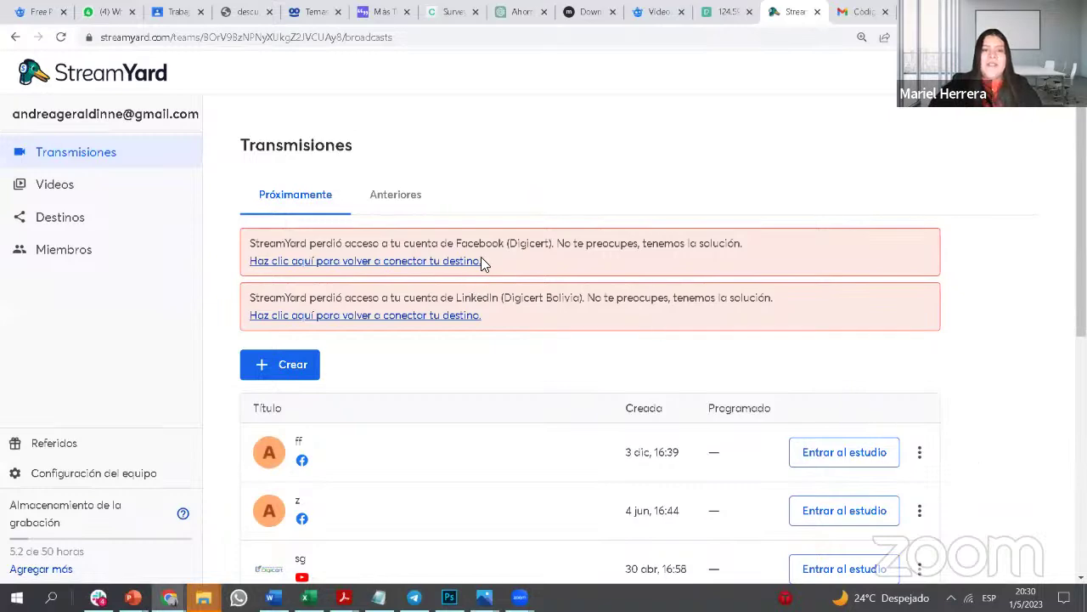
scroll(481, 261, "down", 1)
scroll(483, 260, "up", 1)
scroll(440, 245, "down", 1)
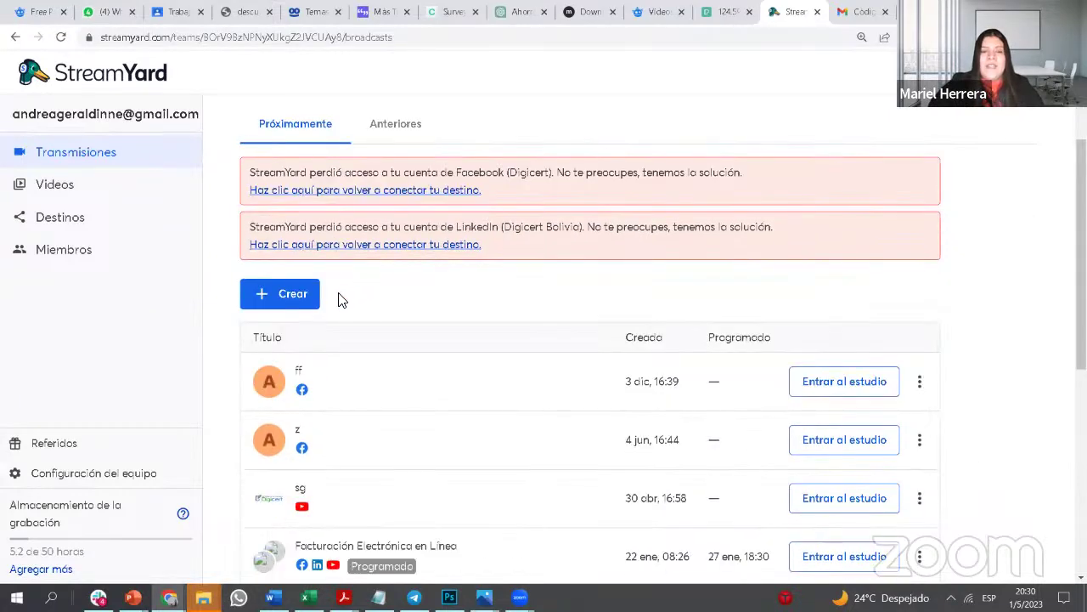
scroll(340, 299, "down", 1)
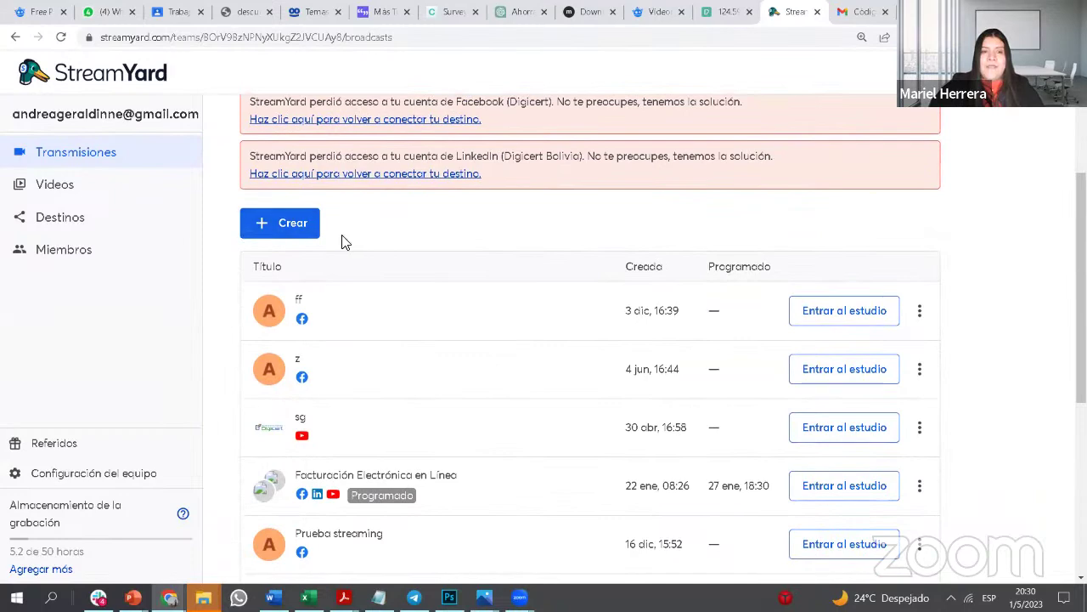
scroll(443, 251, "down", 5)
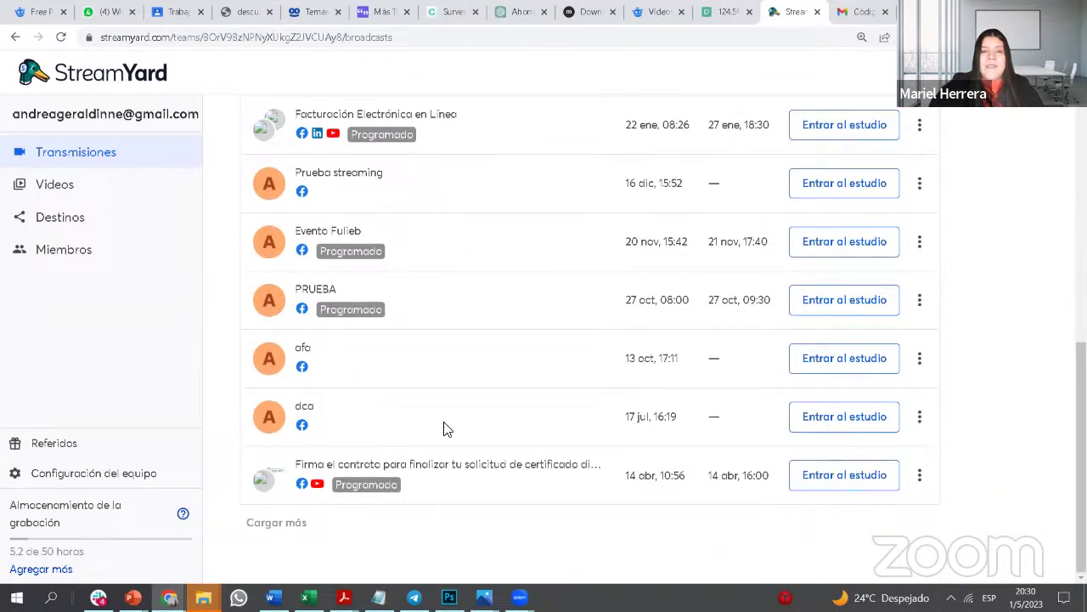
scroll(442, 429, "up", 8)
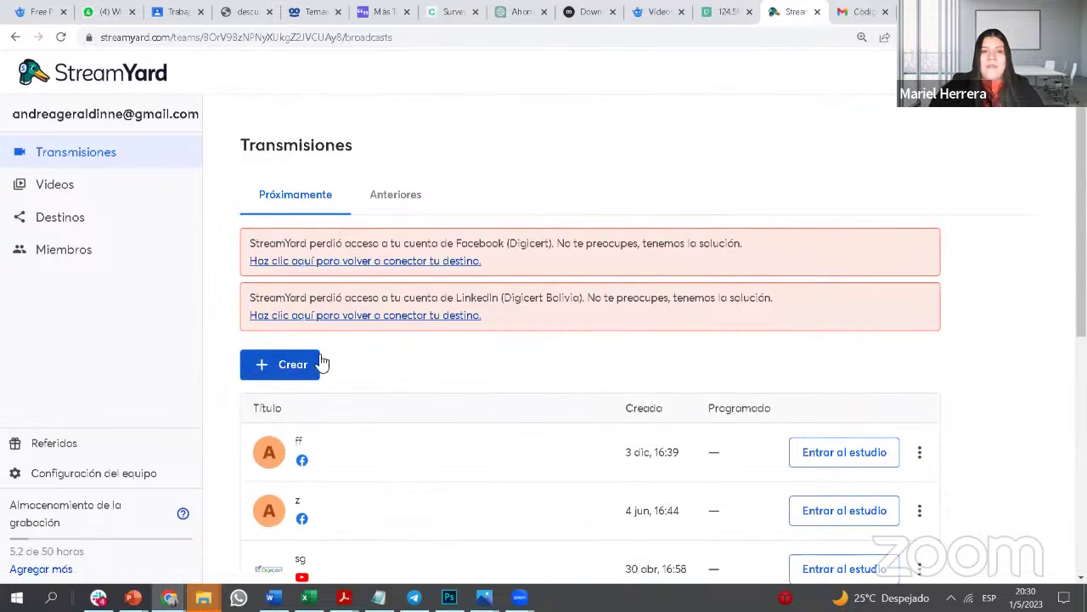
Step: Review the Destinos list of Facebook, LinkedIn and YouTube channels, then start 'Agregar un destino'
left_click(103, 225)
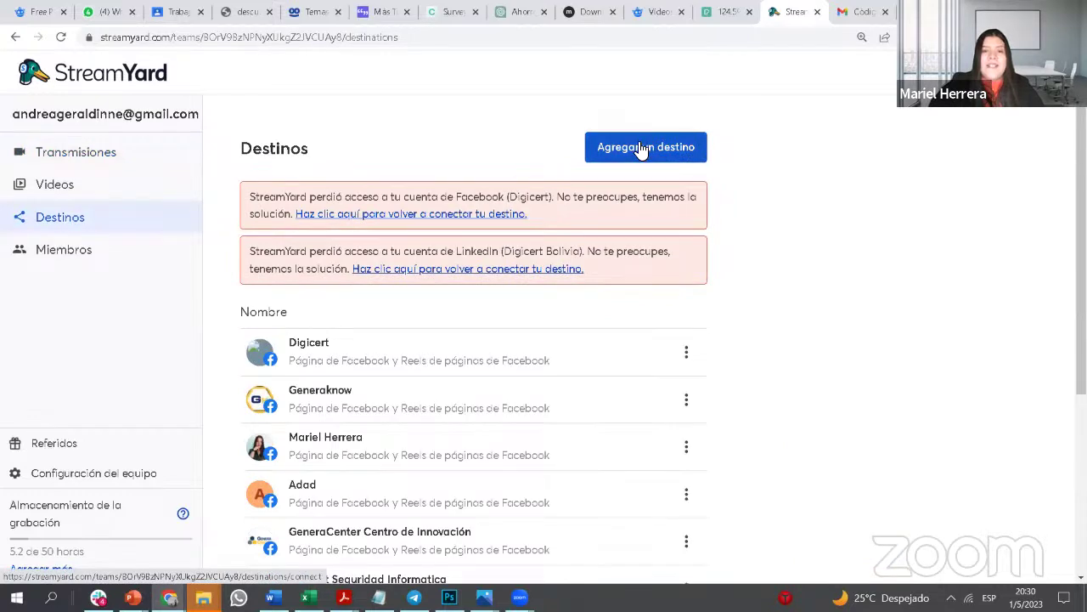
scroll(369, 340, "down", 4)
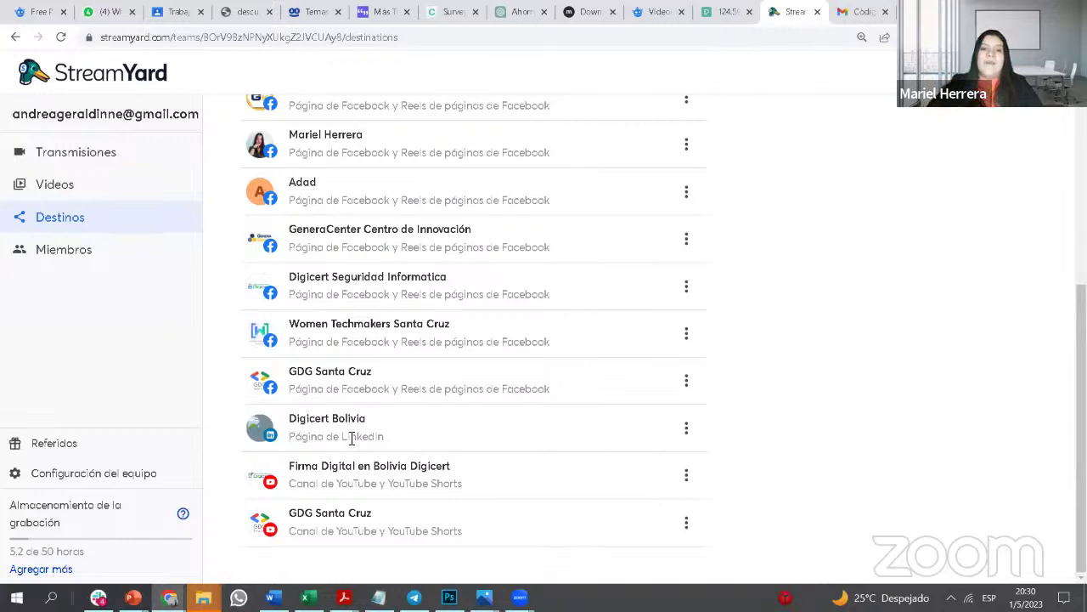
scroll(474, 306, "up", 4)
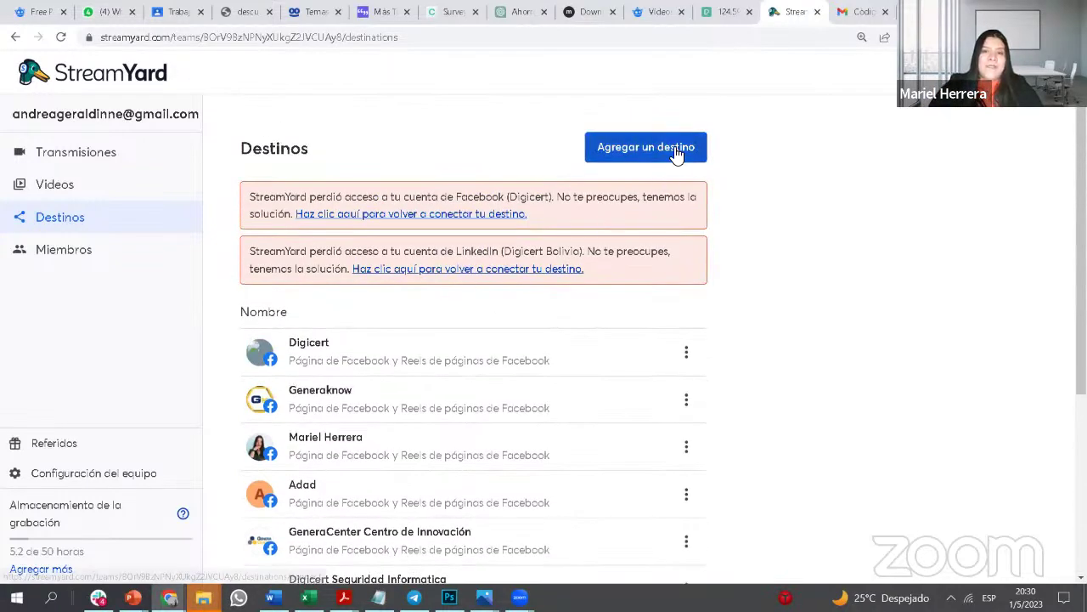
left_click(685, 149)
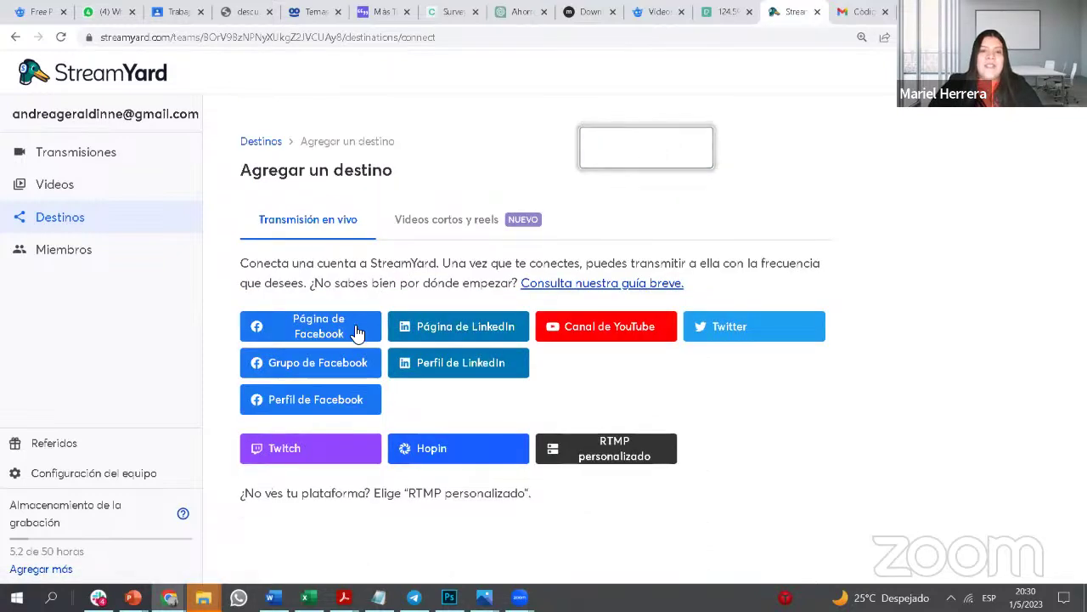
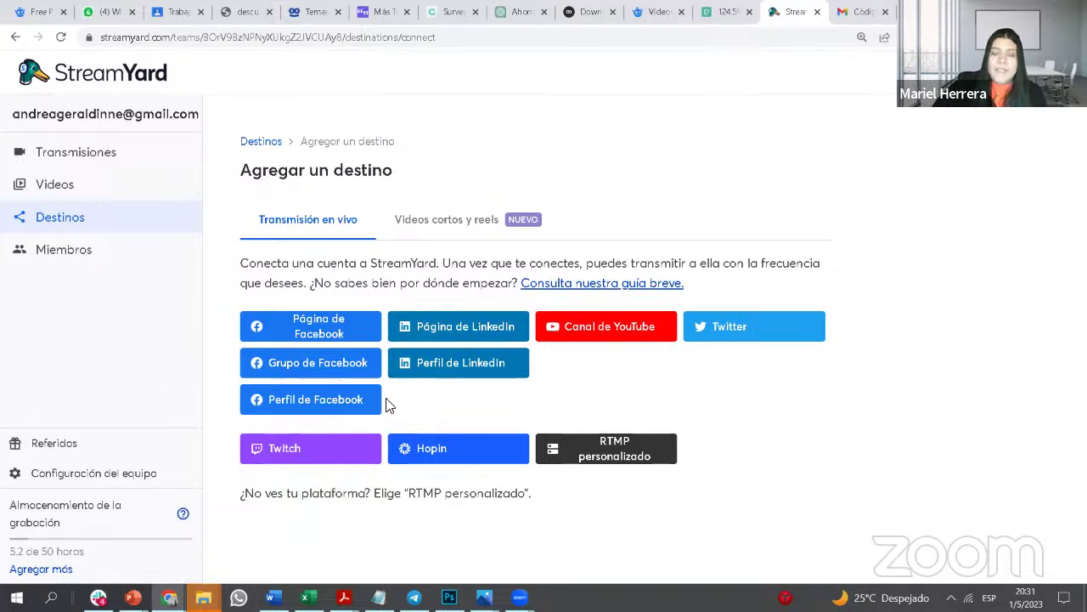
Step: Abandon connecting a Facebook Page and browse the Transmisiones list of broadcasts
left_click(326, 324)
left_click(711, 218)
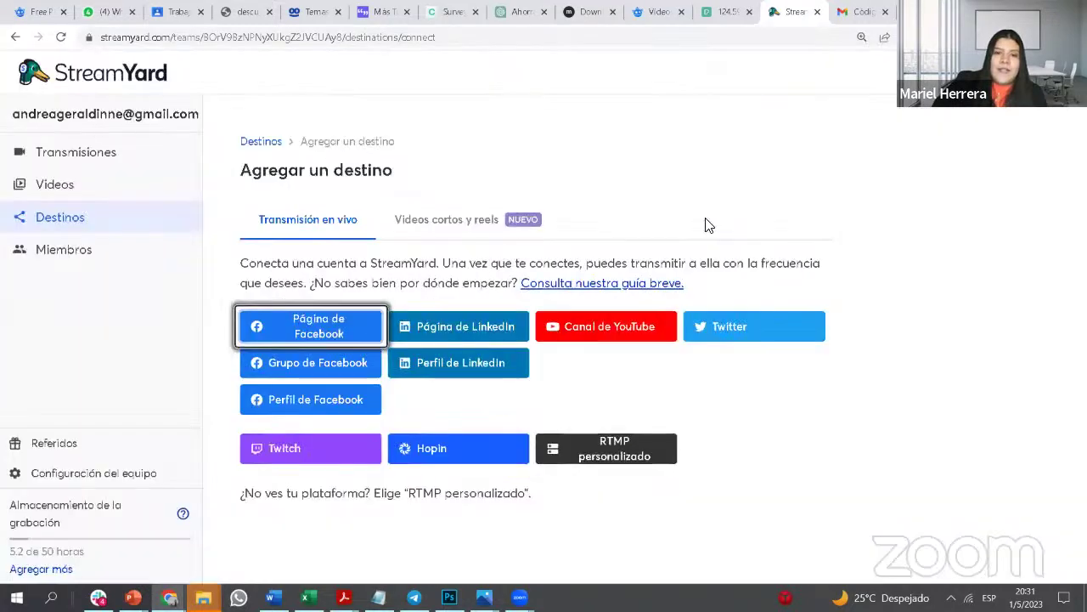
left_click(72, 153)
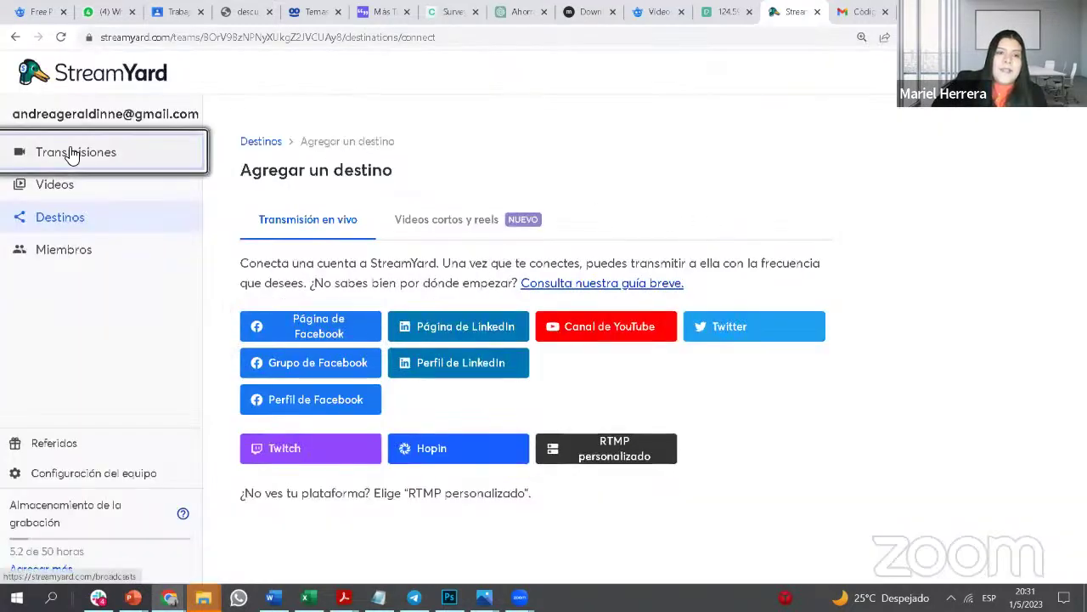
scroll(328, 357, "down", 3)
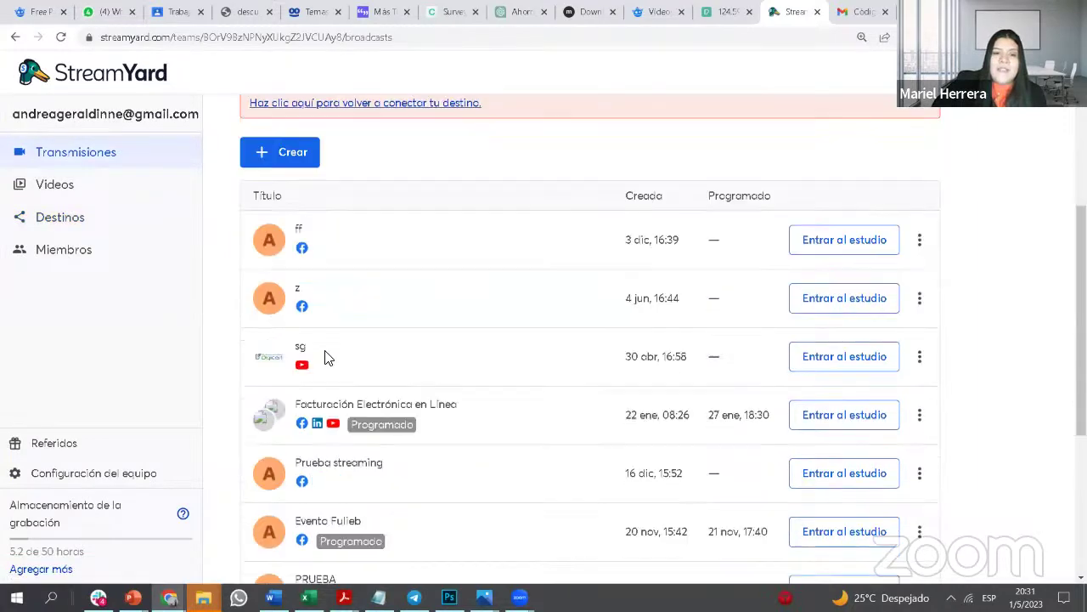
scroll(306, 425, "down", 3)
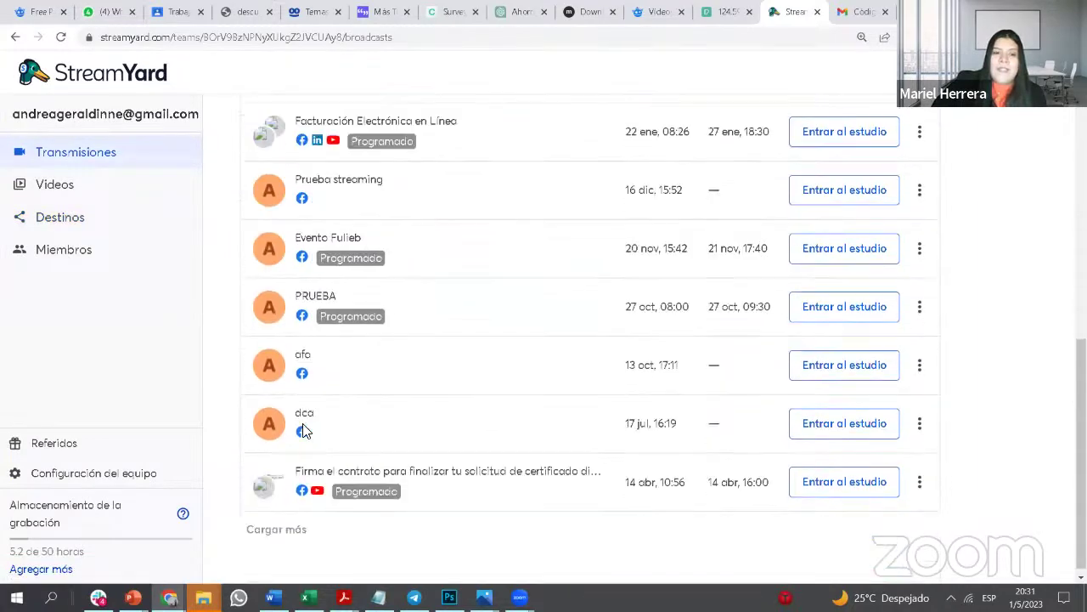
scroll(314, 374, "up", 4)
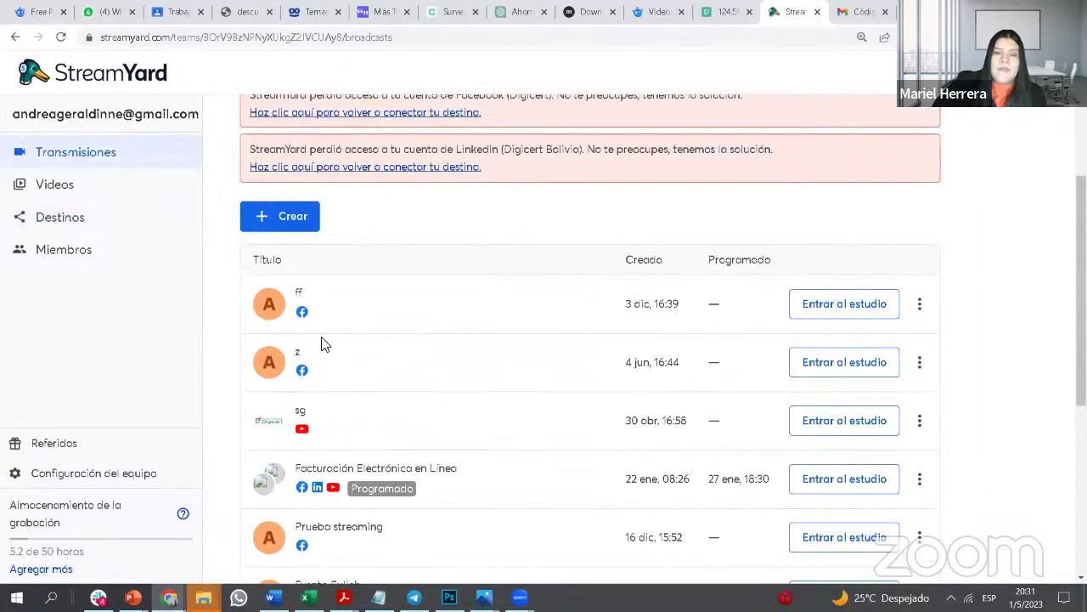
left_click(297, 222)
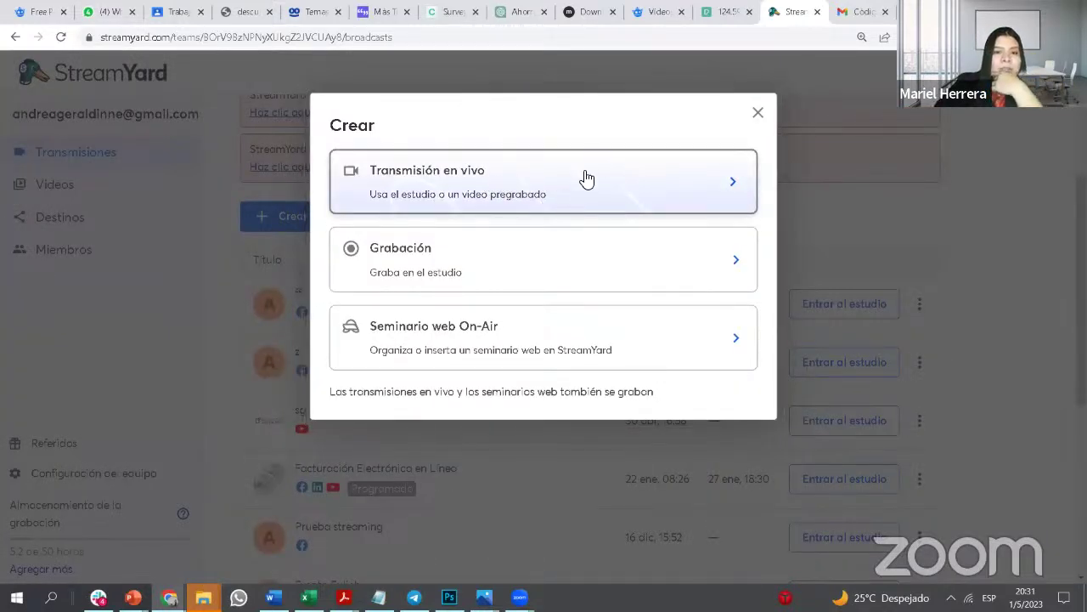
left_click(481, 182)
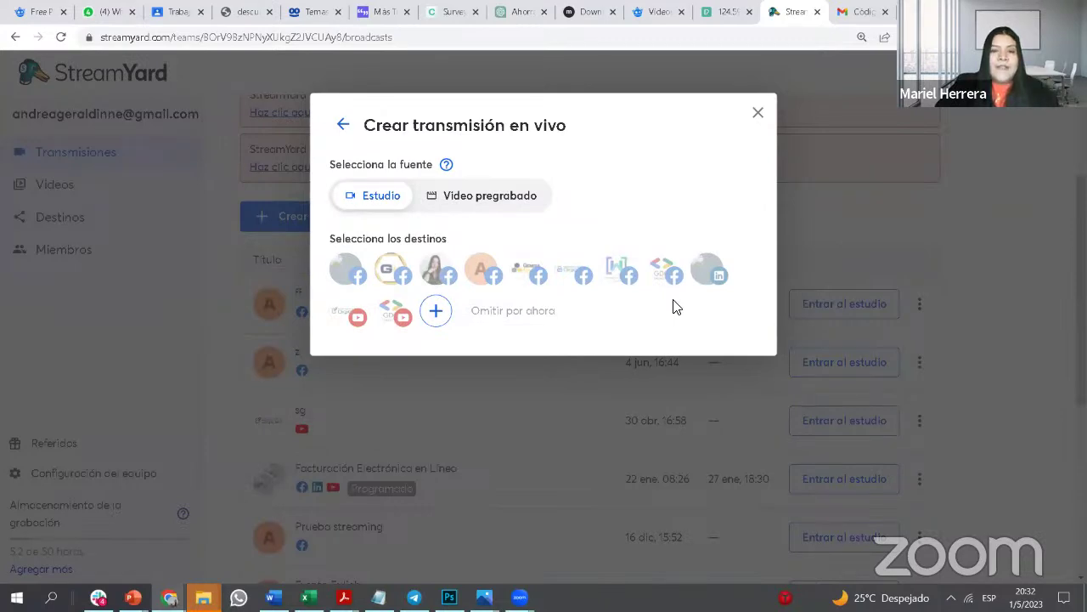
left_click(757, 113)
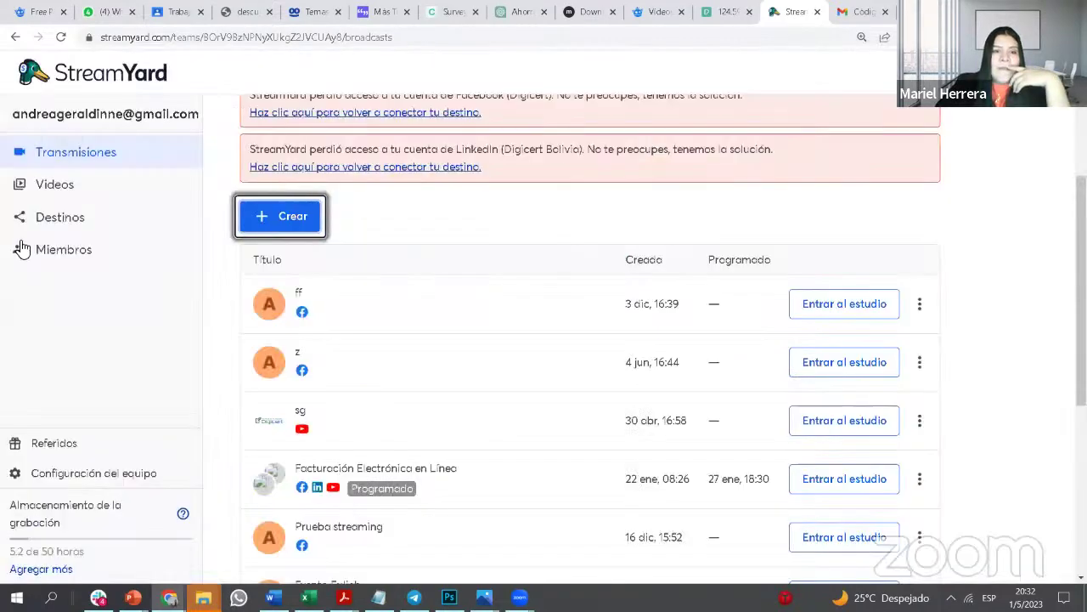
left_click(89, 223)
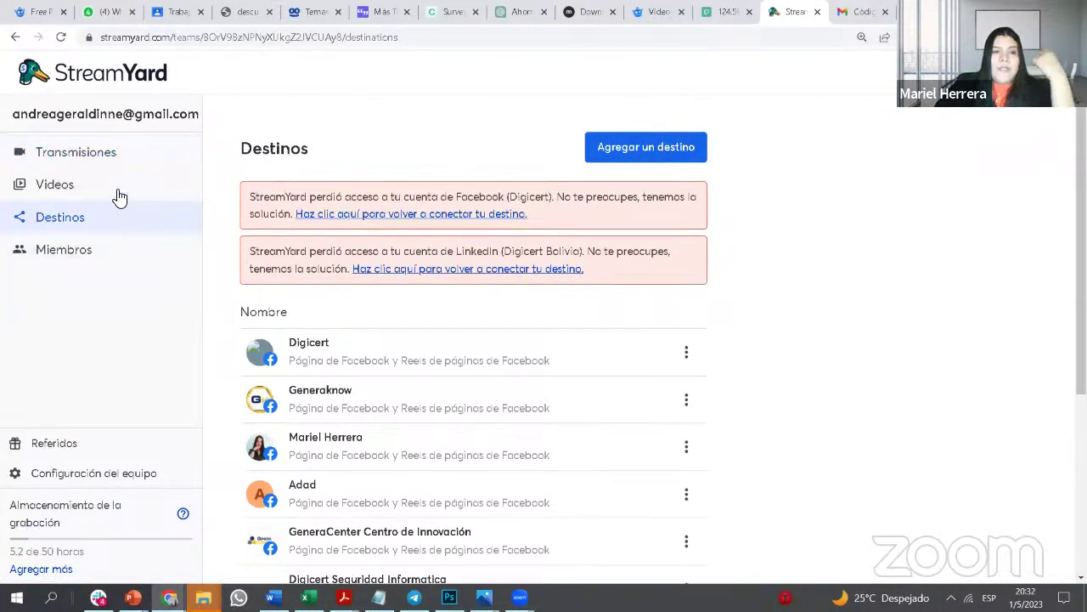
left_click(106, 153)
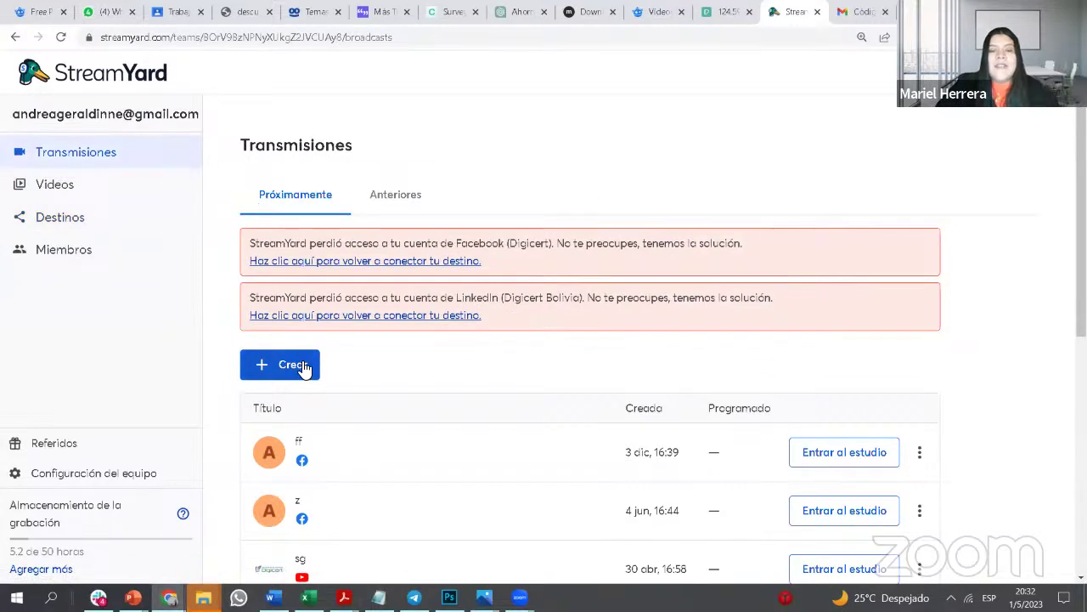
Step: Start a new live stream to a Facebook destination and enter the title 'Curso Gestor Digital'
left_click(291, 364)
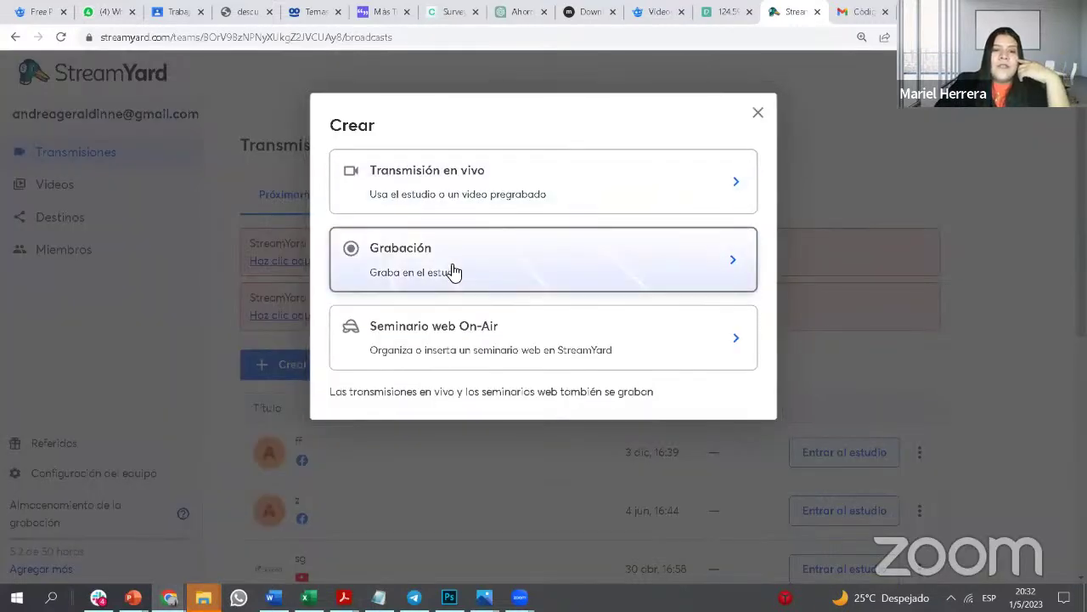
left_click(470, 191)
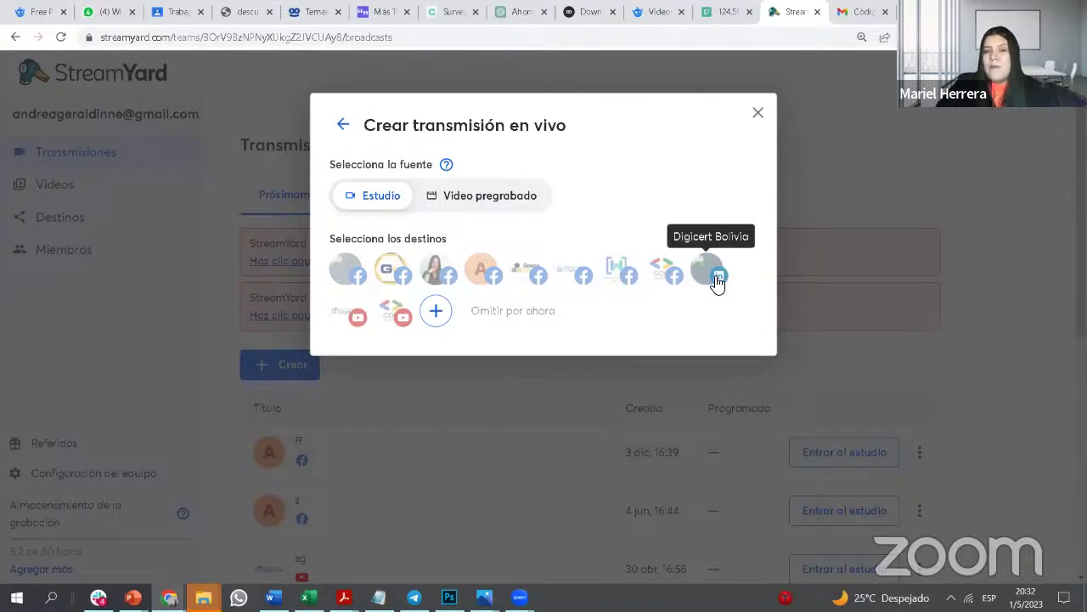
left_click(438, 273)
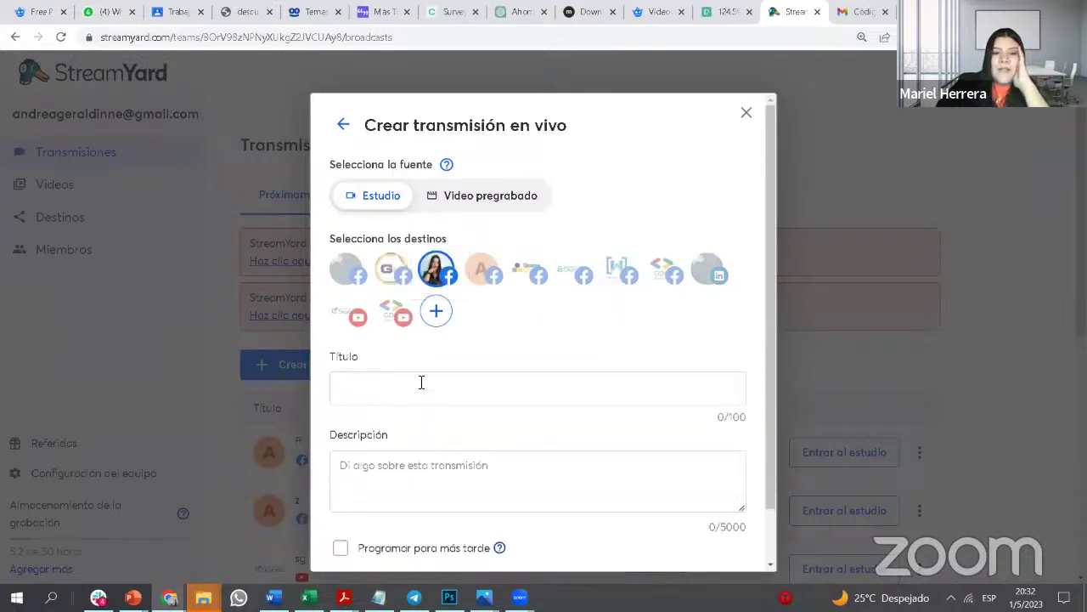
left_click(428, 385)
scroll(454, 387, "down", 1)
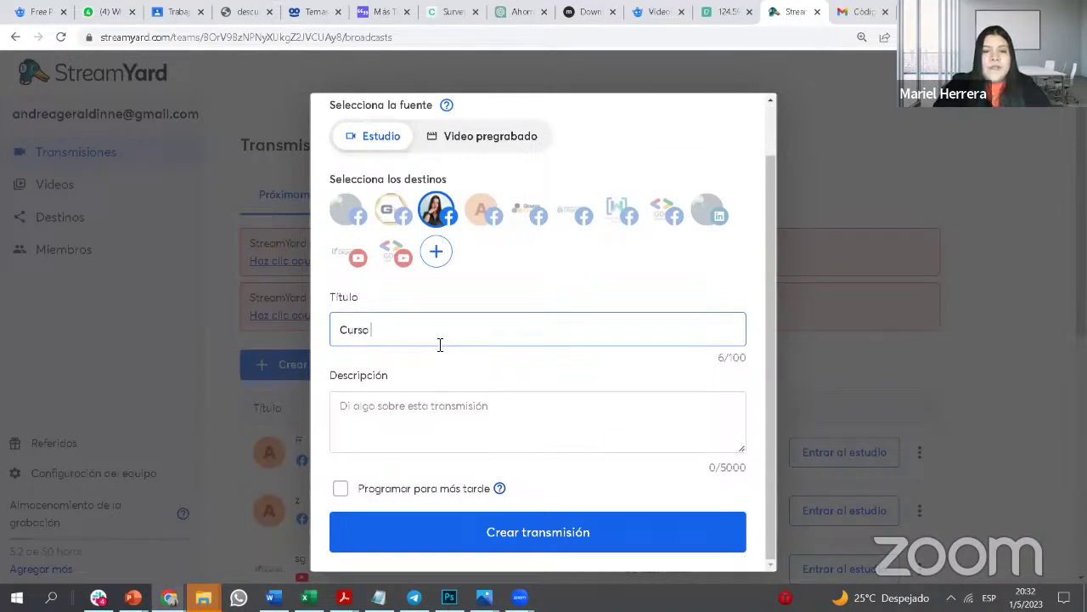
type("GE")
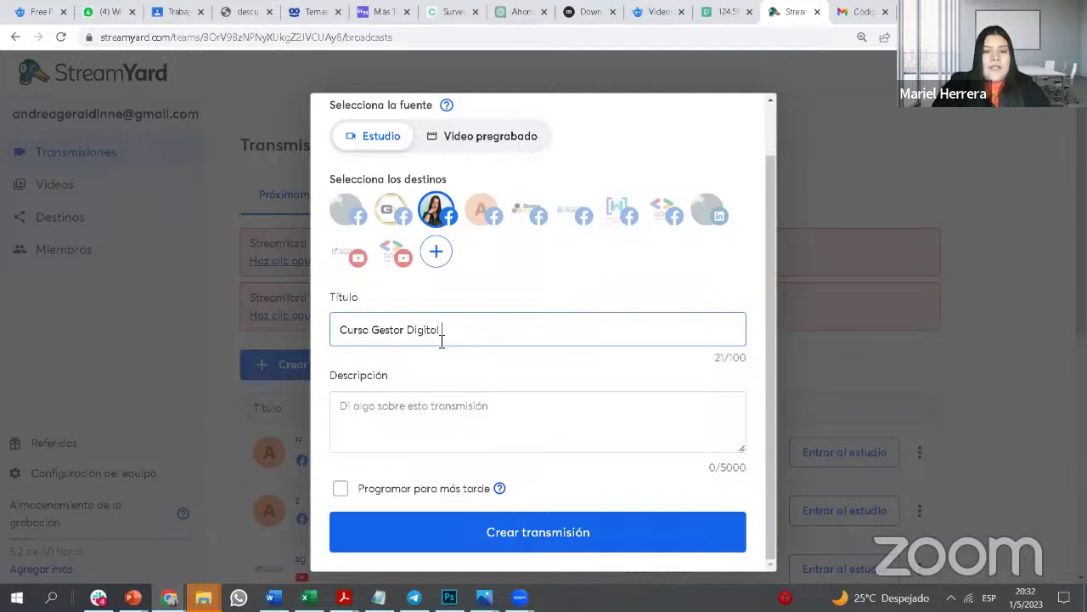
Step: Fill the description with placeholder text and turn on Programar para más tarde
triple_click(380, 338)
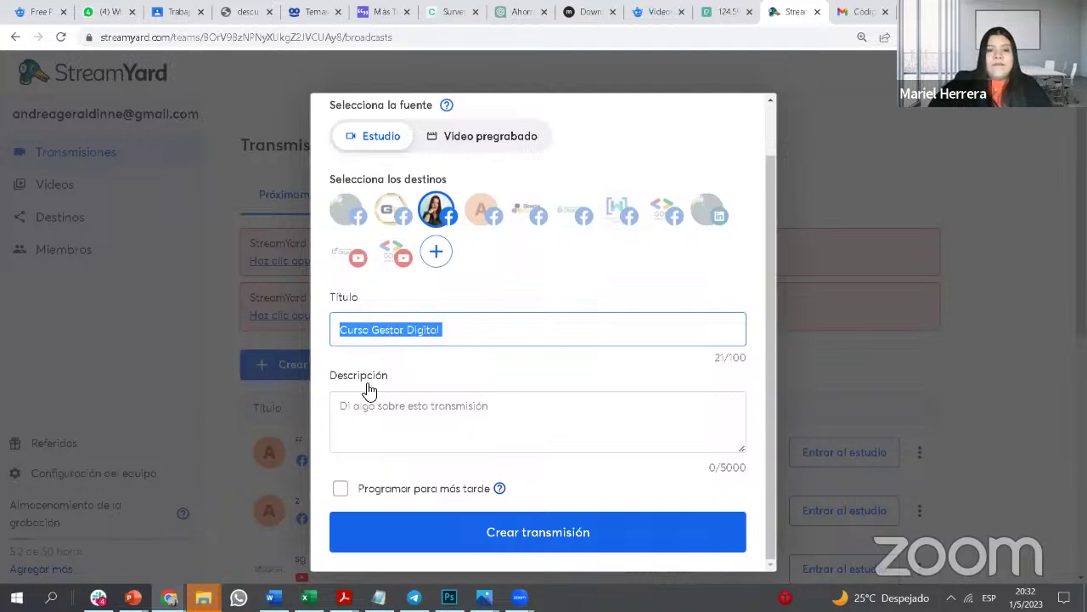
left_click(370, 395)
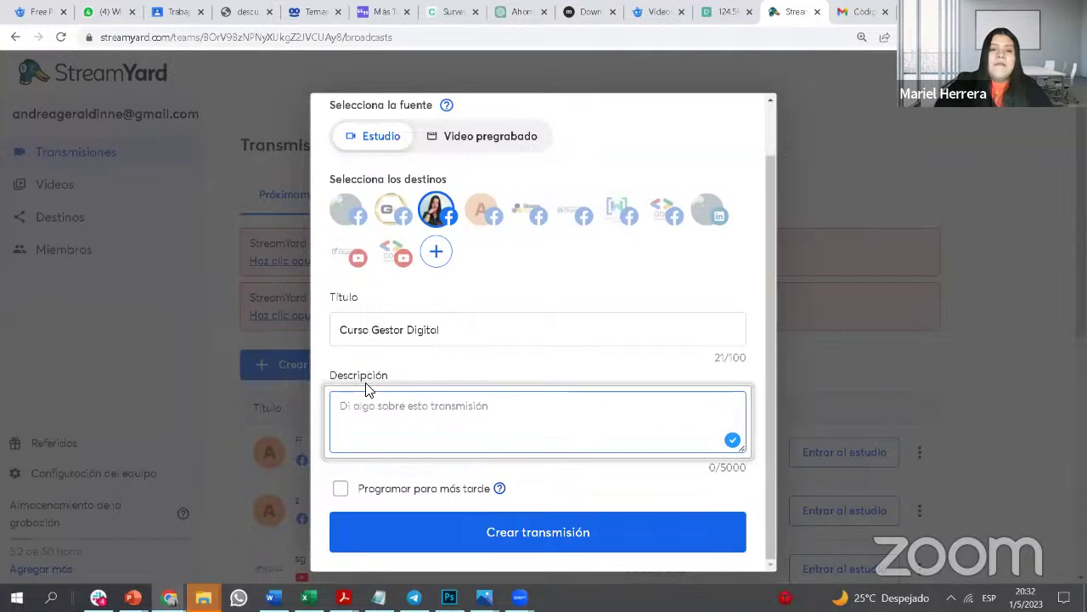
type("d")
key("BackSpace")
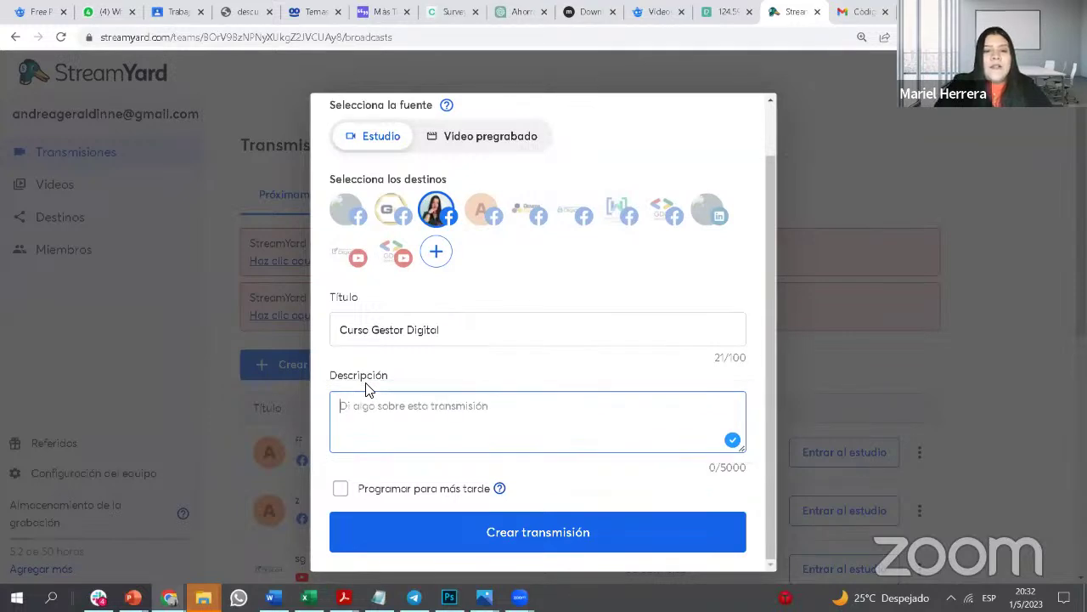
type("afoopfakgkalgj")
type("ga")
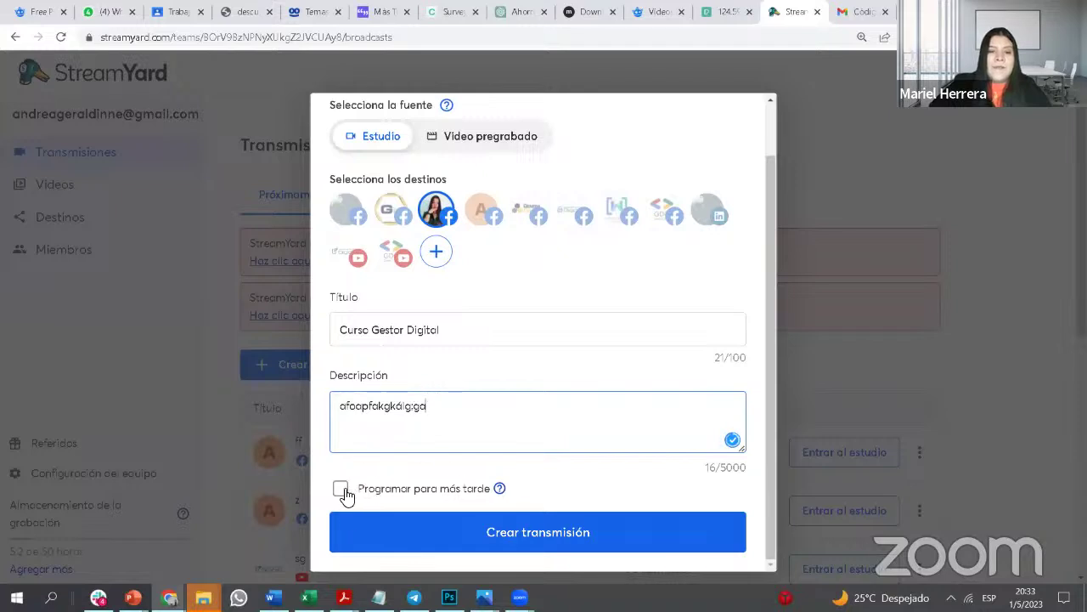
left_click_drag(466, 332, 311, 333)
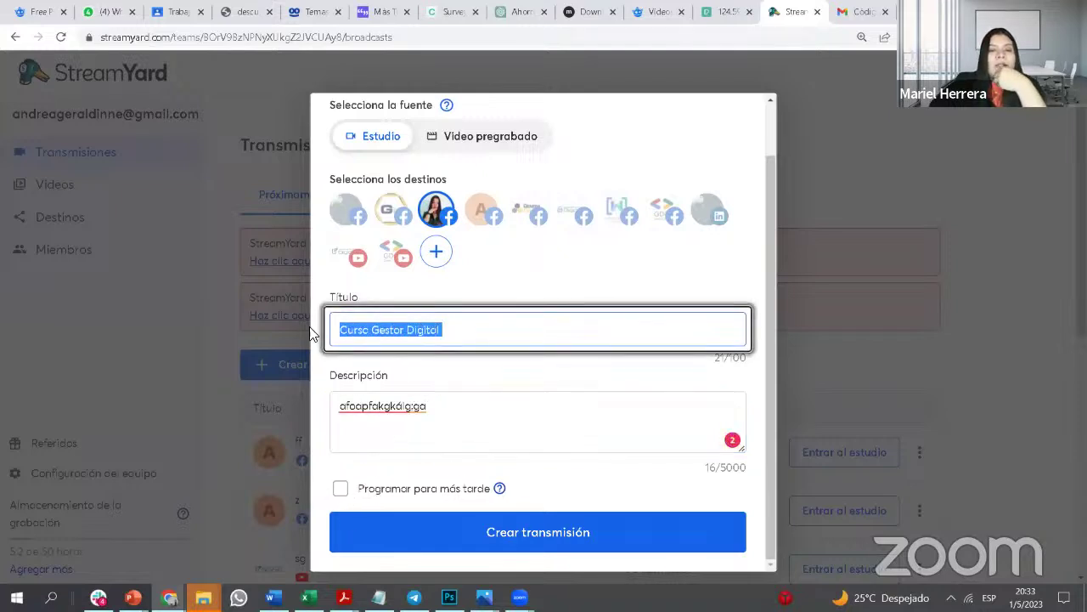
left_click_drag(491, 408, 328, 405)
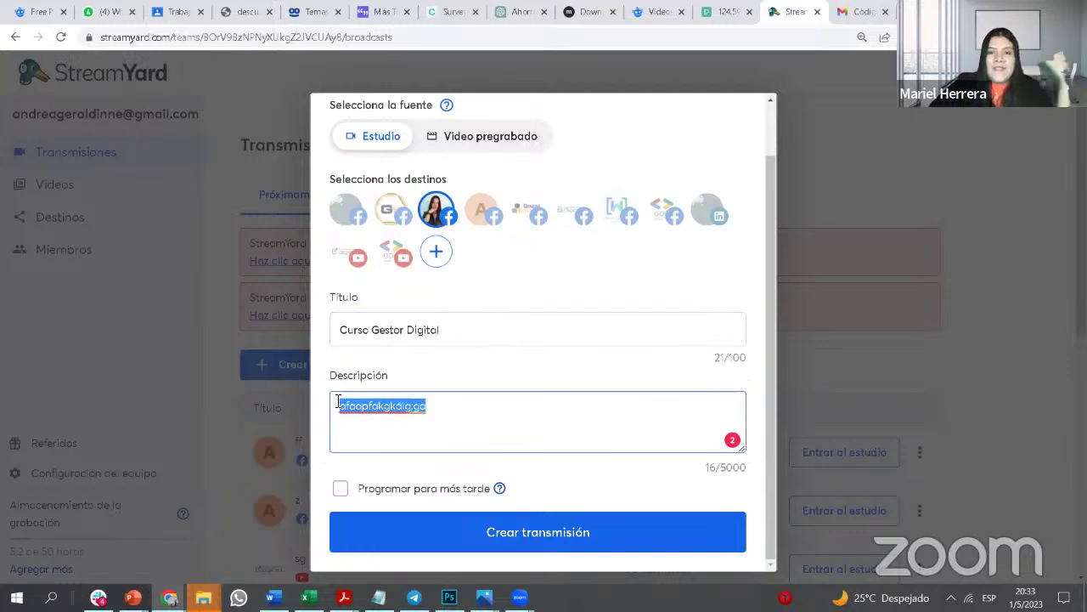
left_click(342, 489)
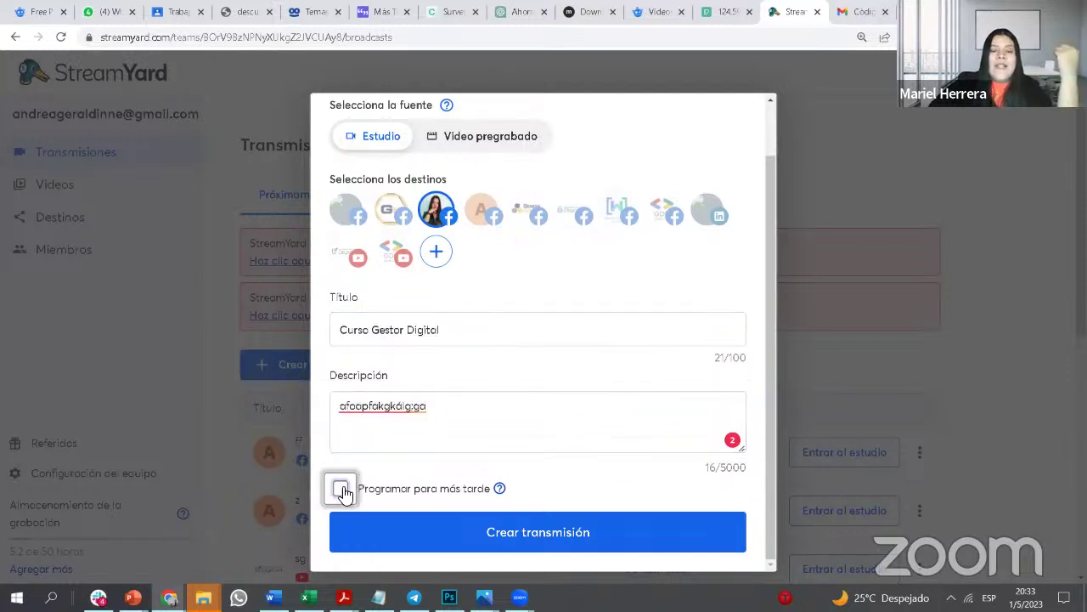
Step: Toggle scheduling for later off and back on, leaving it enabled at 22:30
scroll(514, 454, "down", 3)
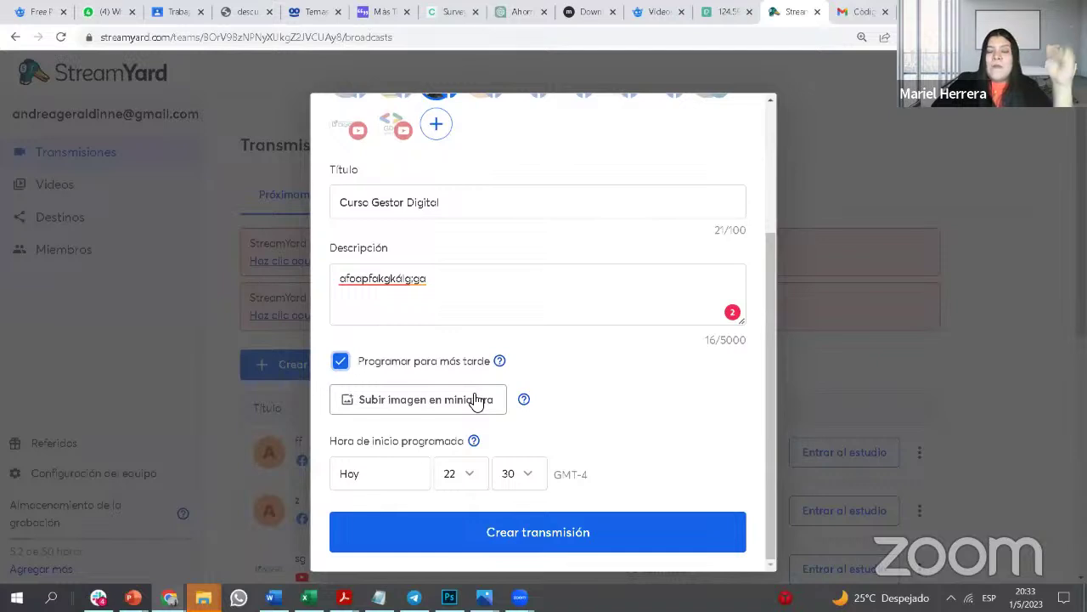
left_click(341, 362)
left_click(340, 362)
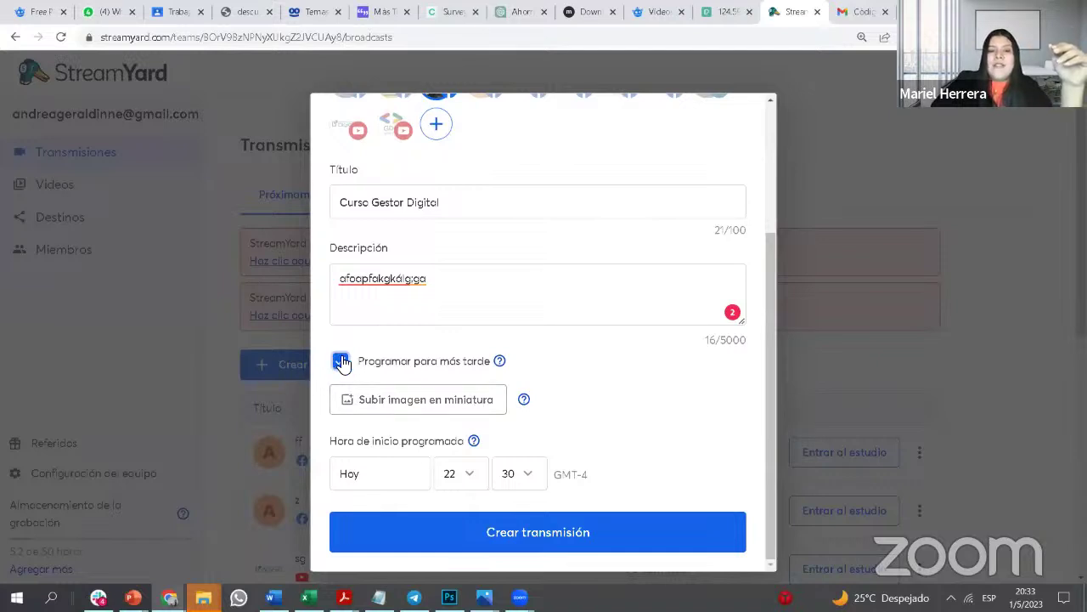
left_click(341, 362)
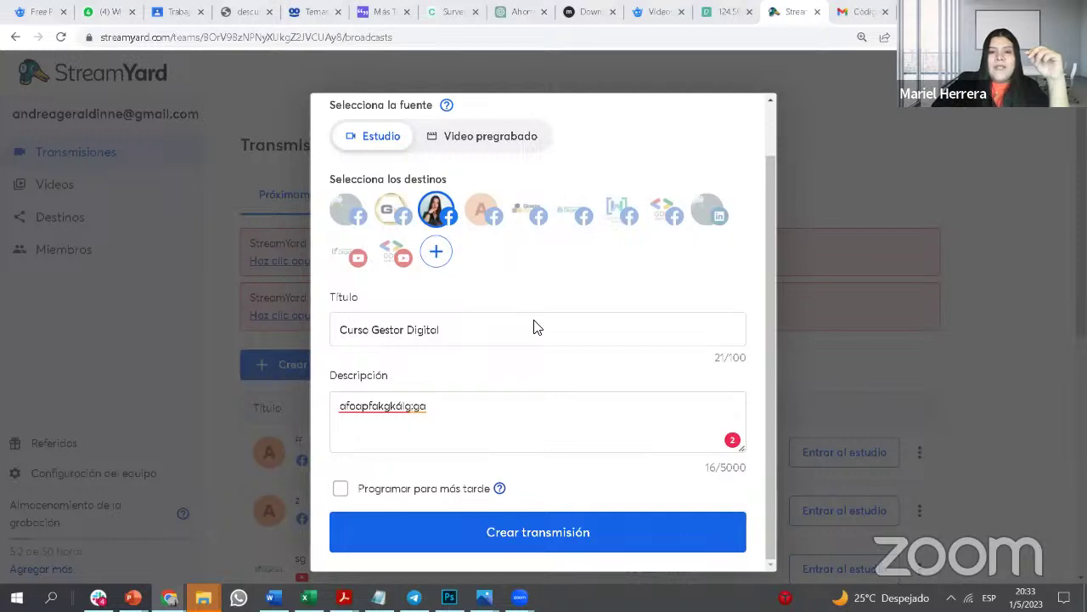
left_click(340, 489)
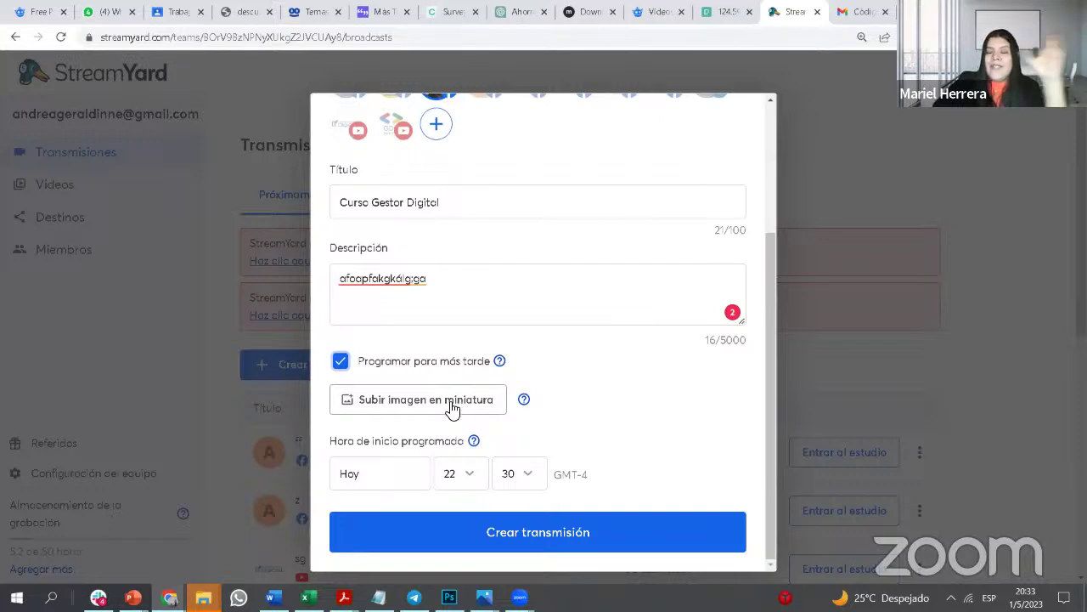
Step: Bring up the file picker for uploading a thumbnail image
left_click(451, 410)
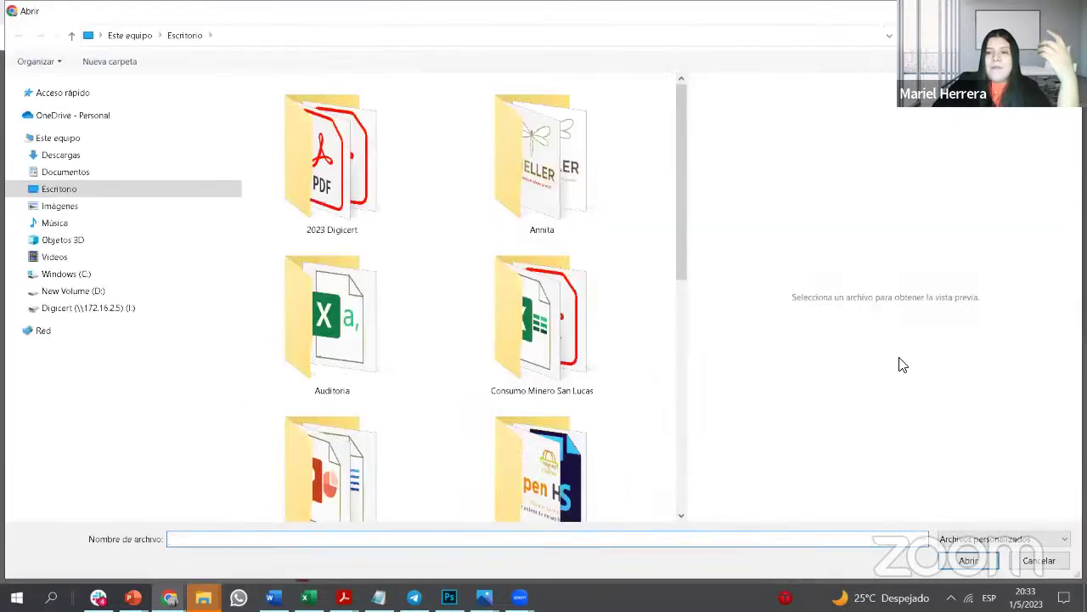
key("Escape")
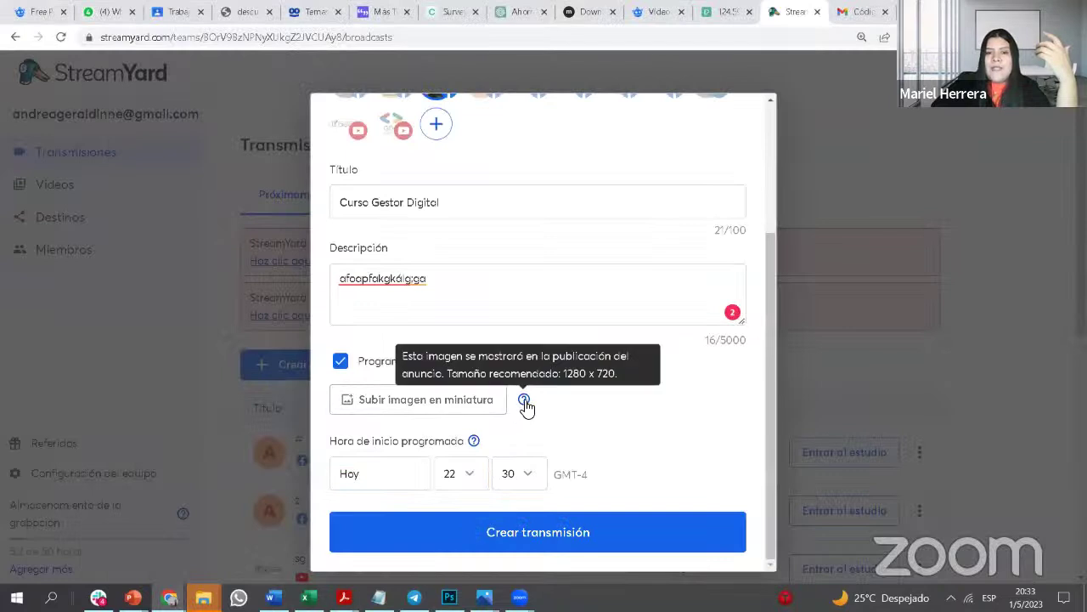
mouse_move(523, 401)
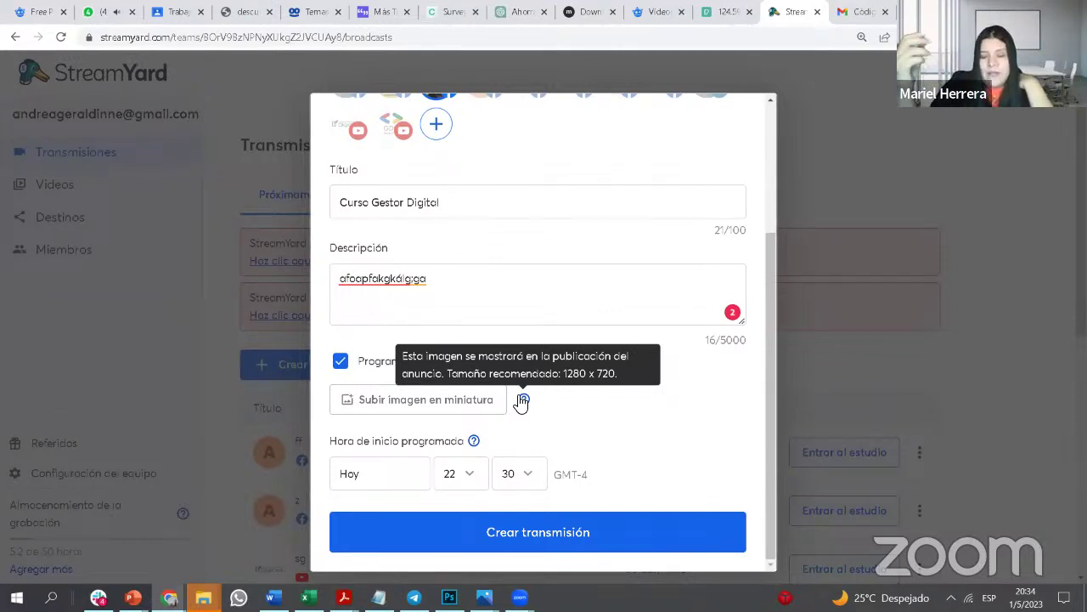
left_click(463, 409)
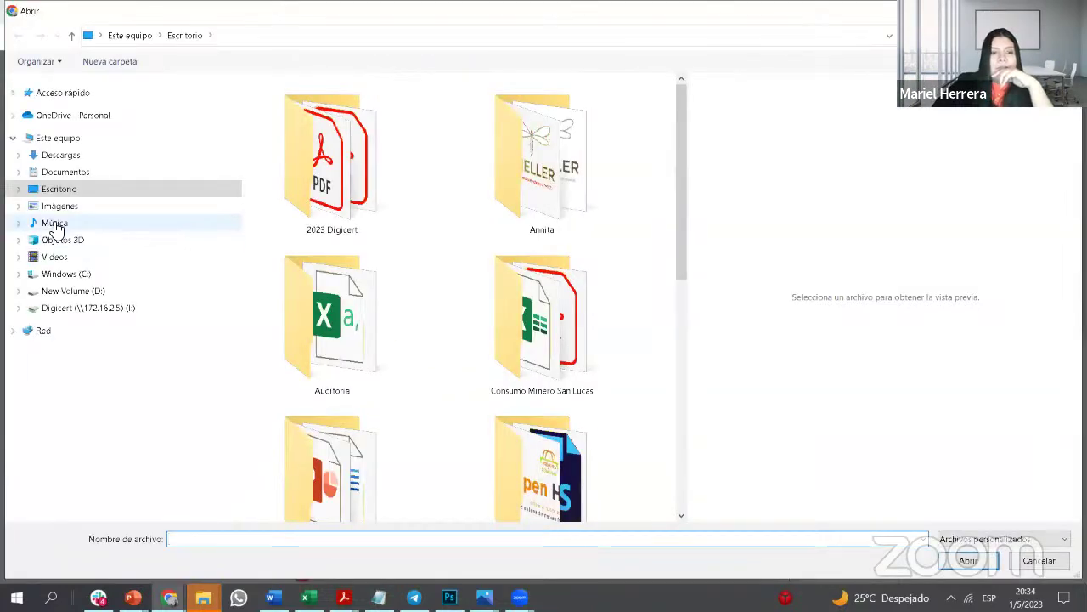
Step: Load IMG-20230426-WA0024 (1) from Descargas as the broadcast thumbnail
left_click(64, 155)
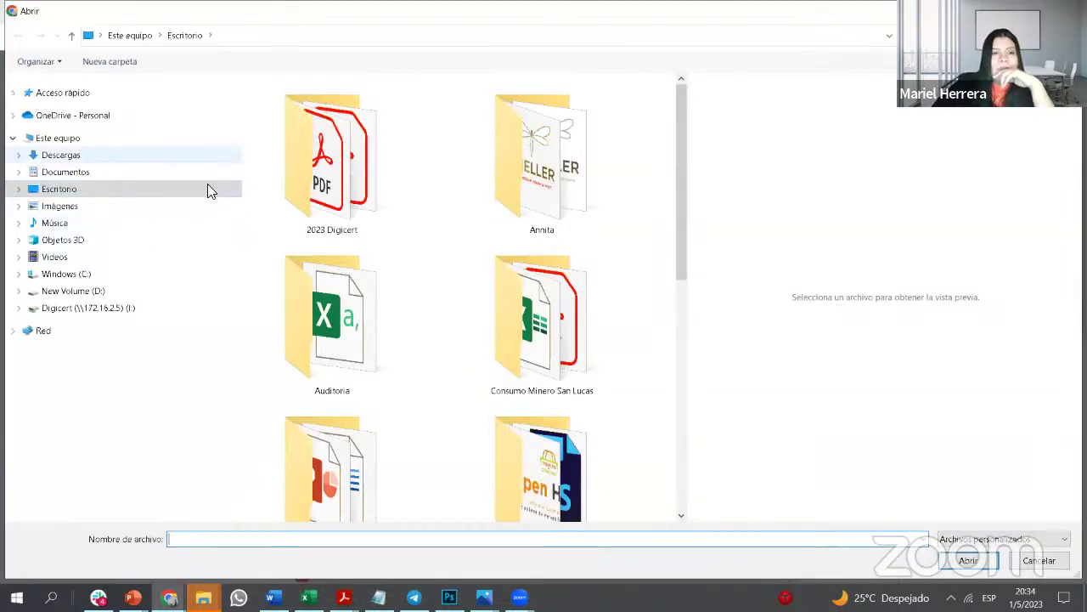
left_click(362, 214)
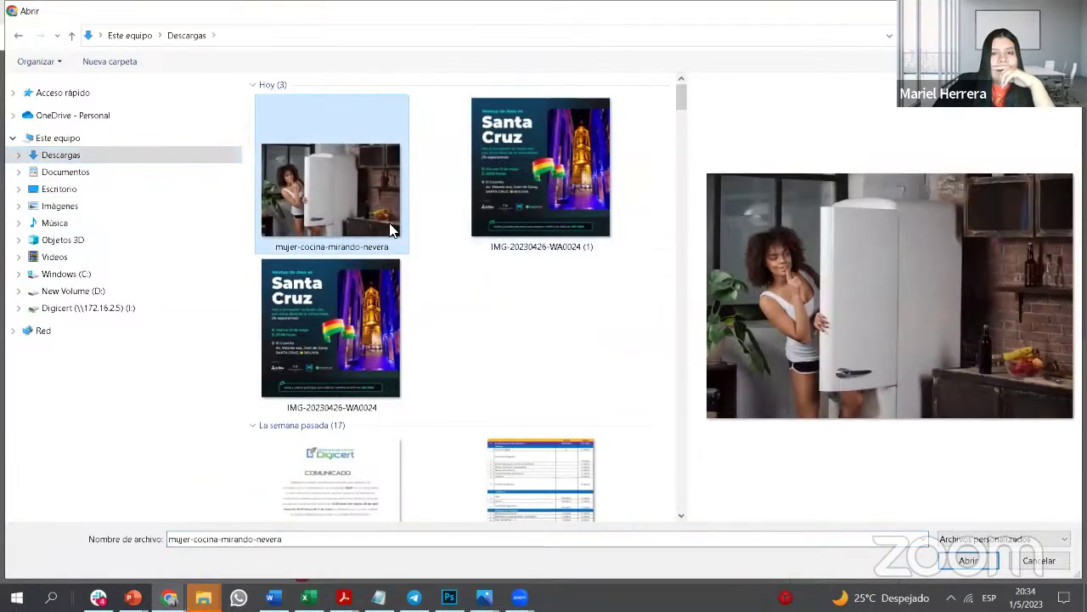
left_click(524, 135)
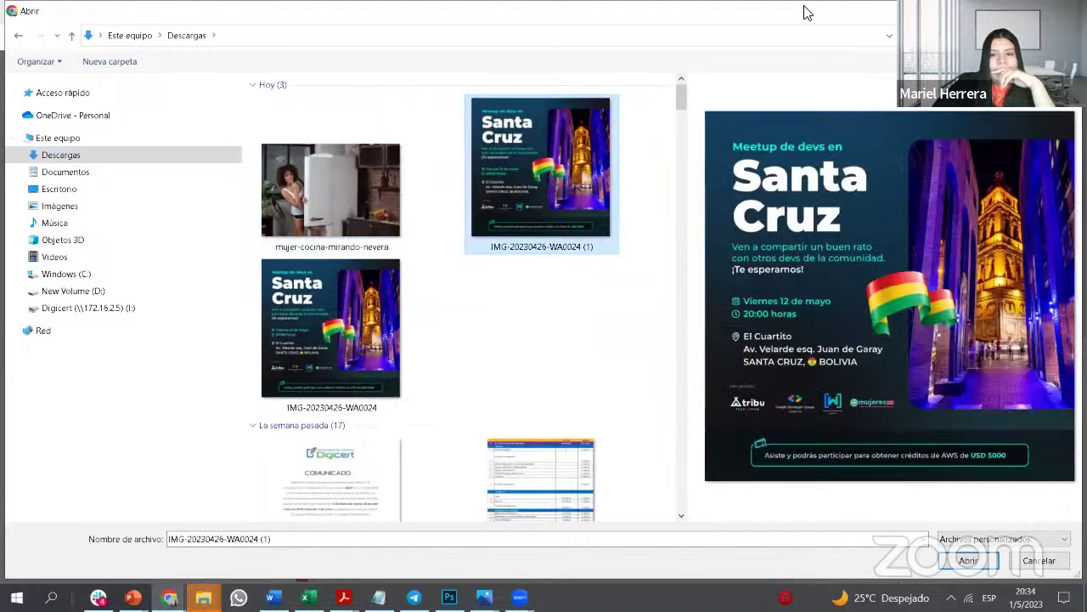
left_click(969, 561)
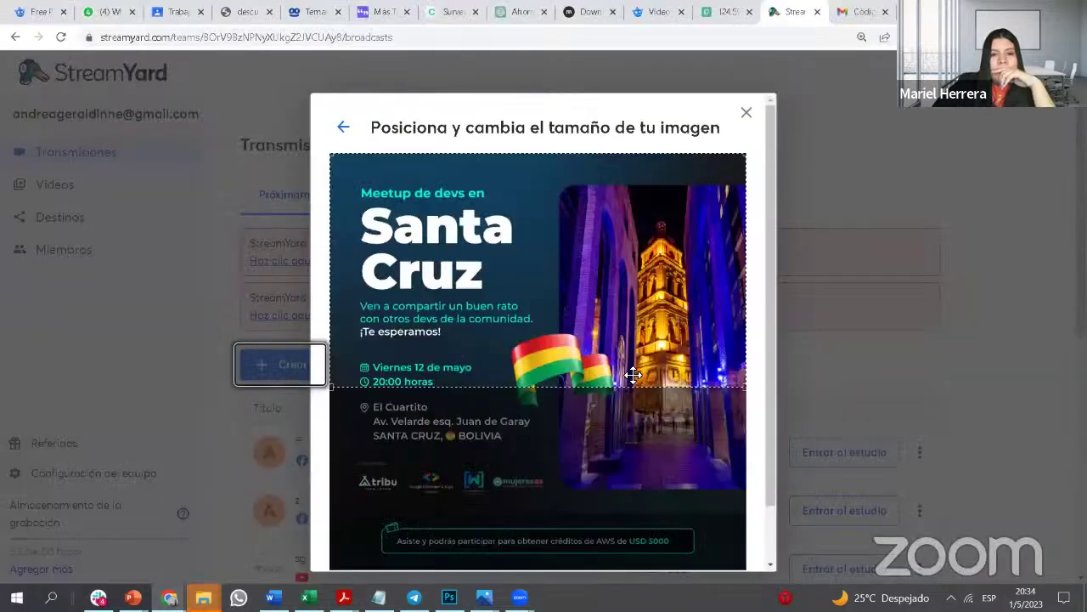
Step: Position the crop area over the upper part of the Santa Cruz poster
left_click_drag(628, 364, 655, 321)
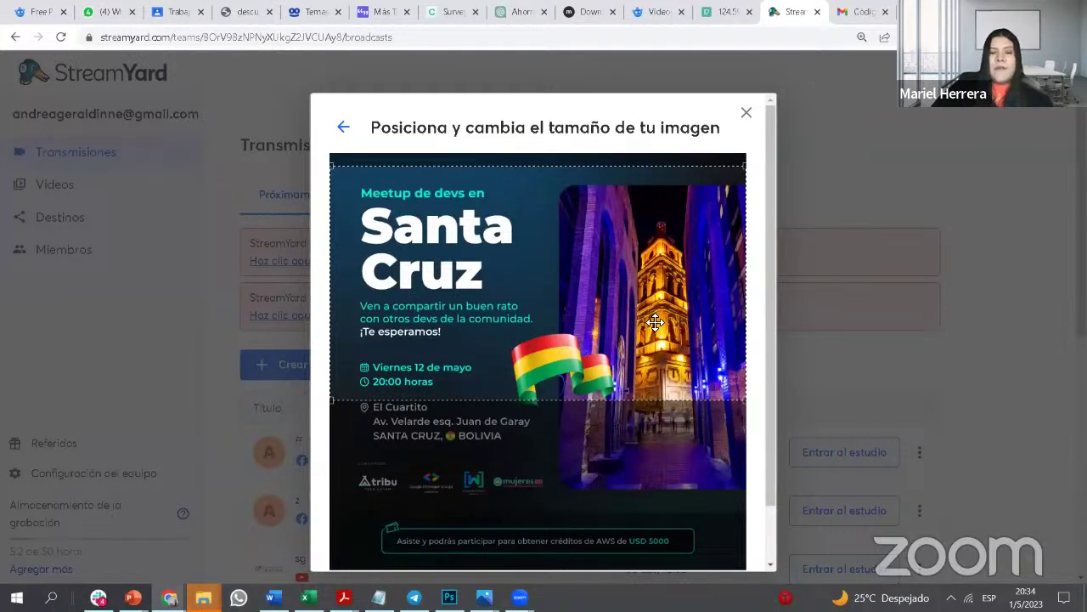
left_click_drag(655, 321, 657, 324)
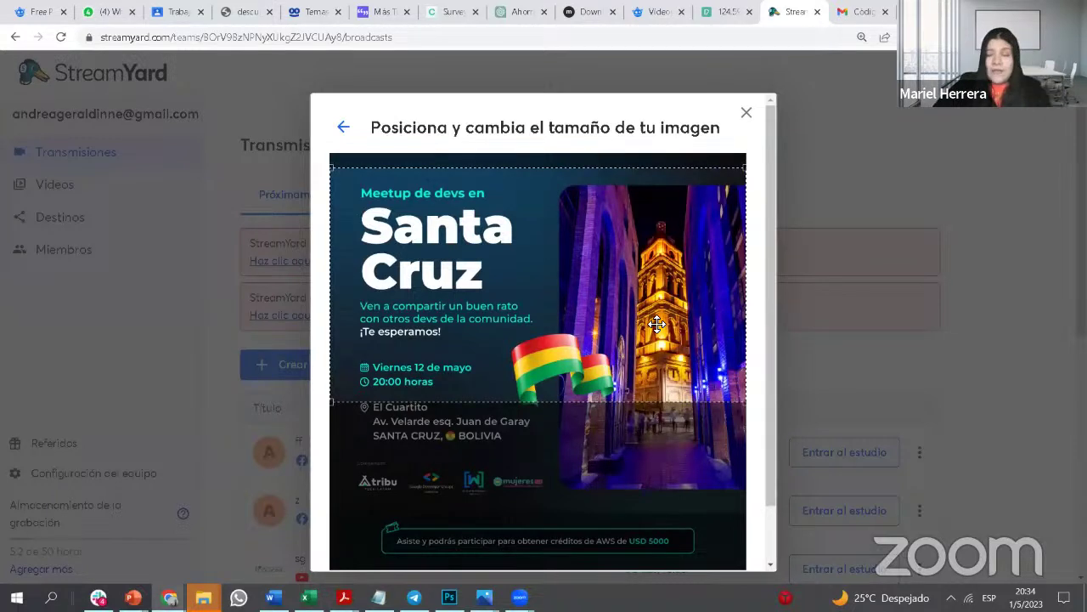
left_click_drag(657, 323, 659, 330)
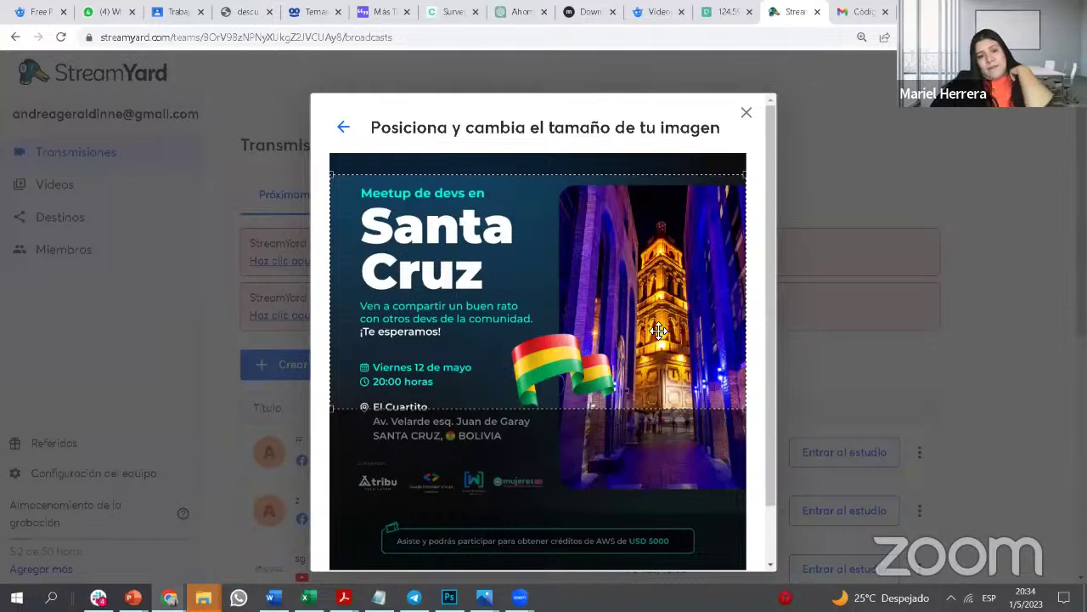
left_click_drag(659, 331, 665, 341)
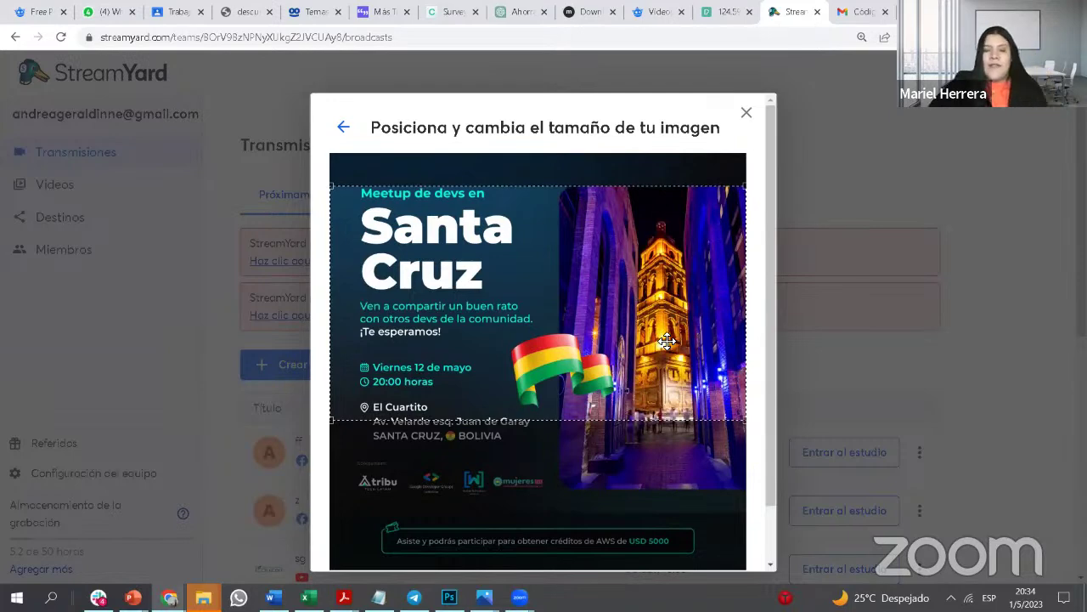
left_click_drag(667, 340, 669, 338)
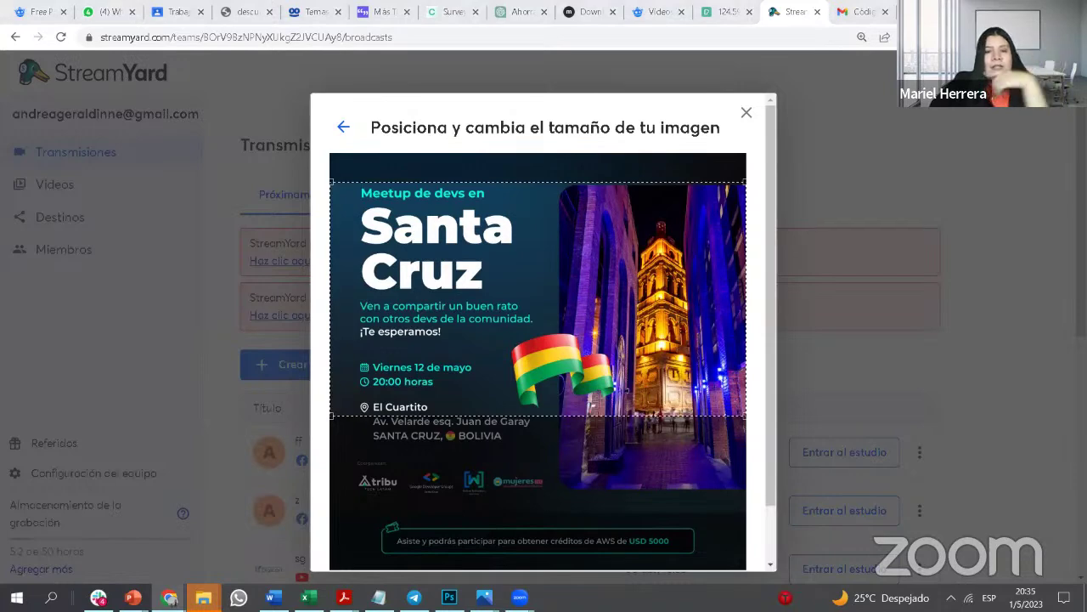
scroll(674, 460, "down", 1)
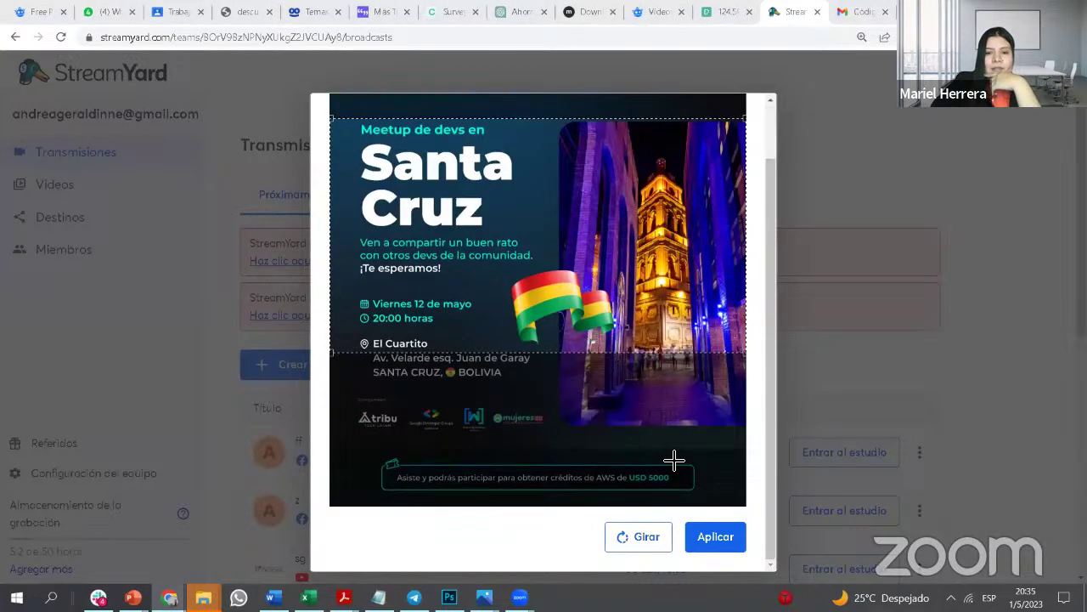
Step: Apply the cropped Santa Cruz thumbnail and select the description text
left_click(708, 538)
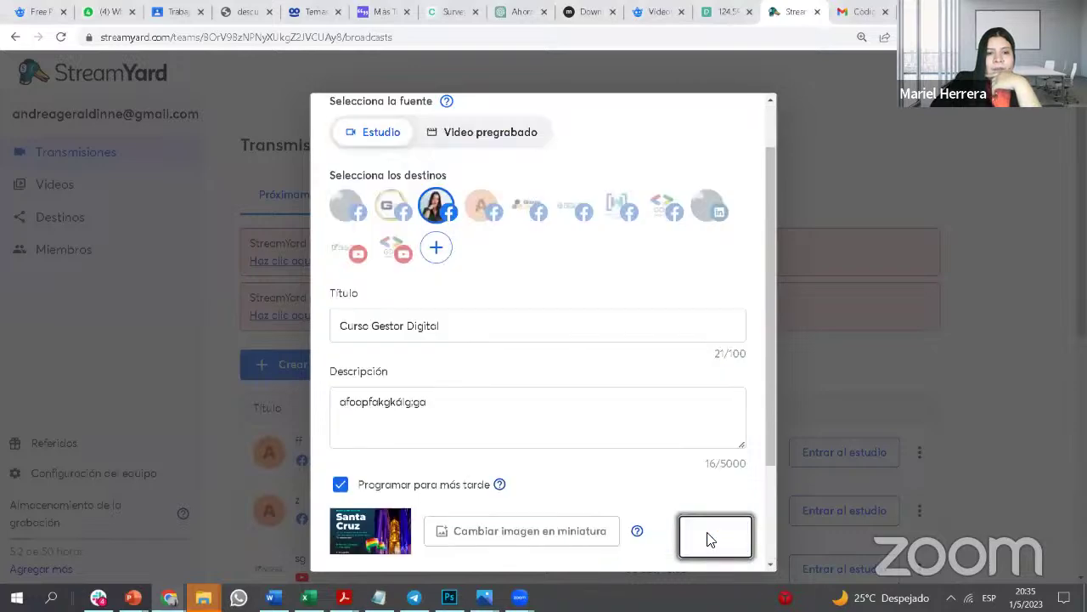
scroll(538, 485, "down", 2)
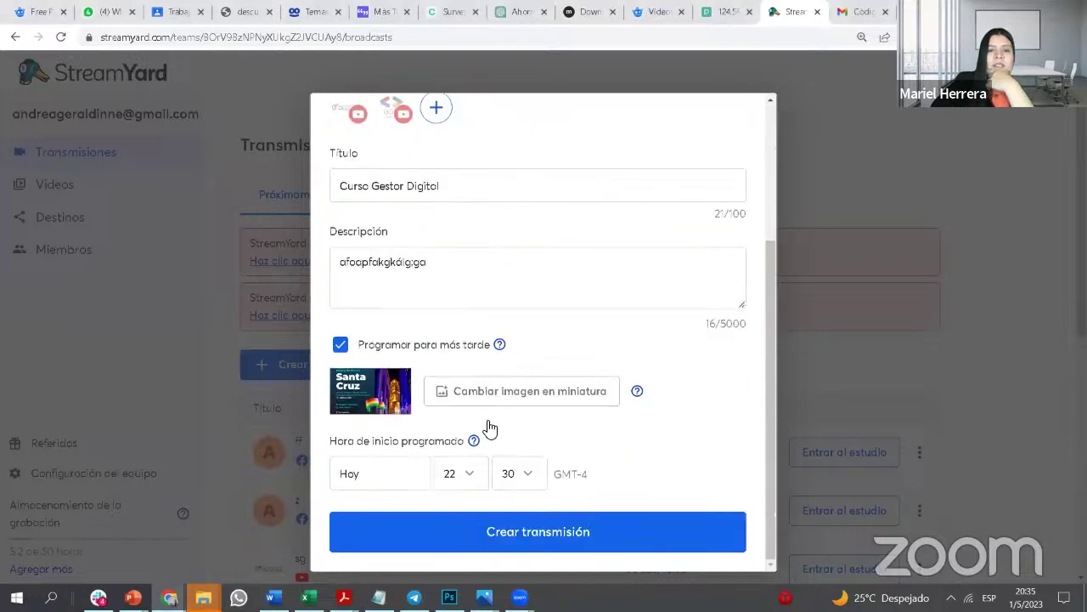
scroll(488, 428, "up", 1)
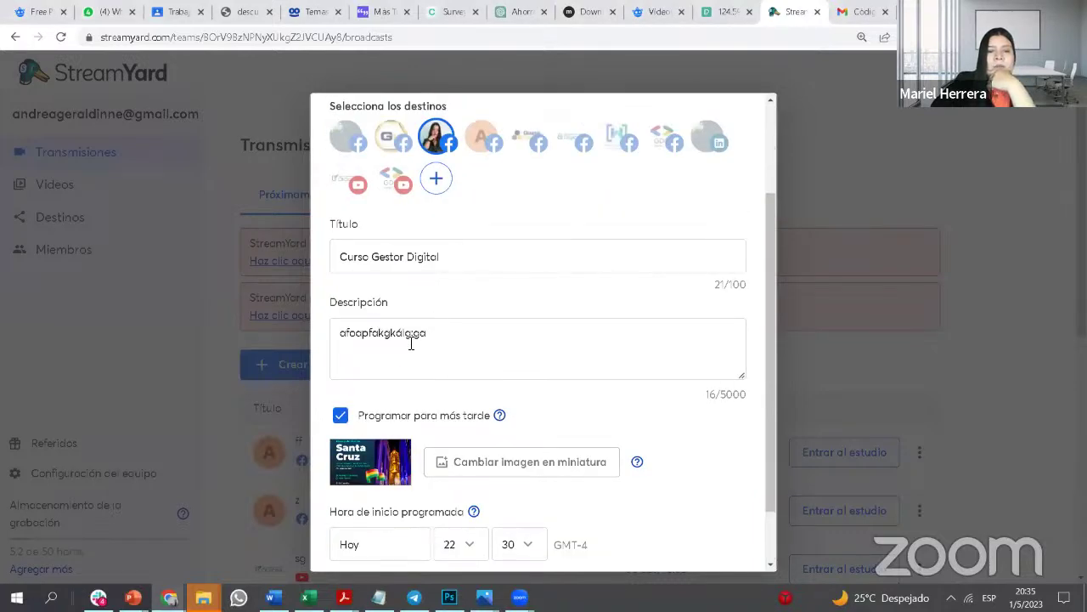
left_click_drag(447, 337, 292, 334)
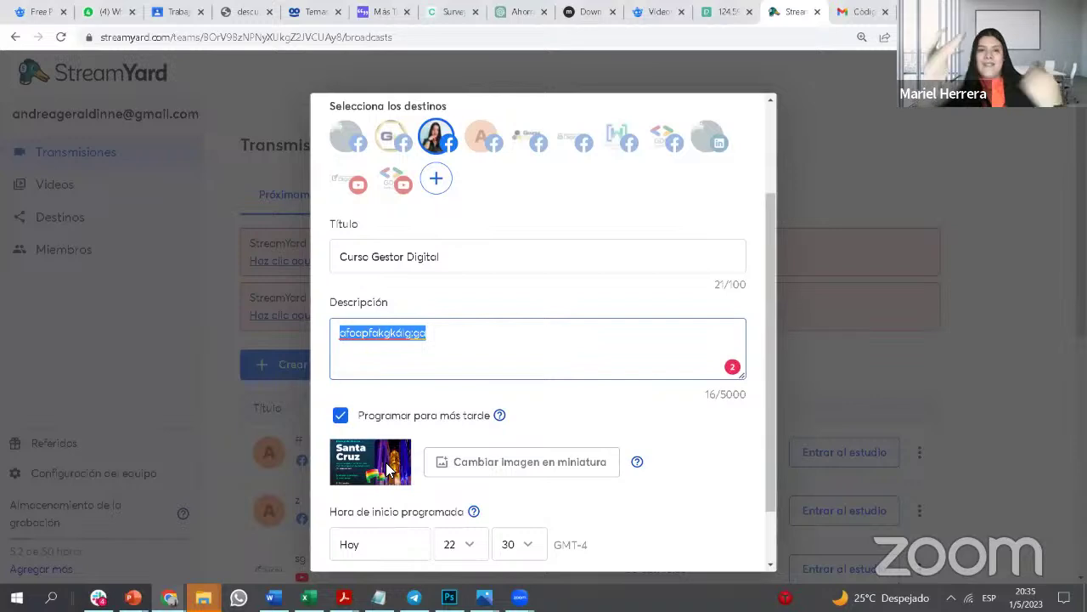
Step: Schedule the broadcast start for 5 May 2023 at 20:30
scroll(347, 559, "down", 1)
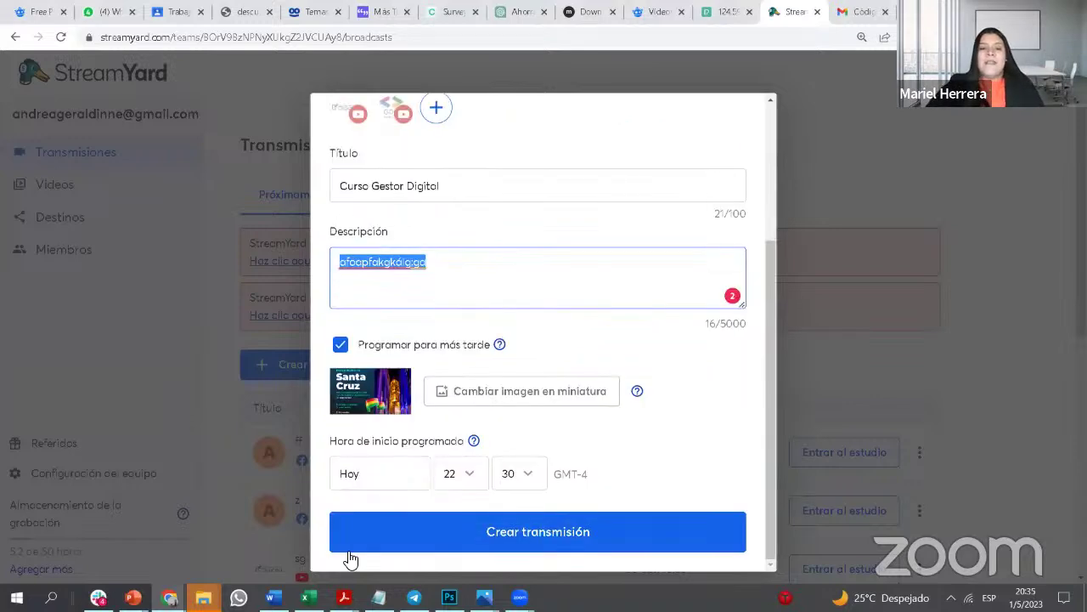
left_click(417, 474)
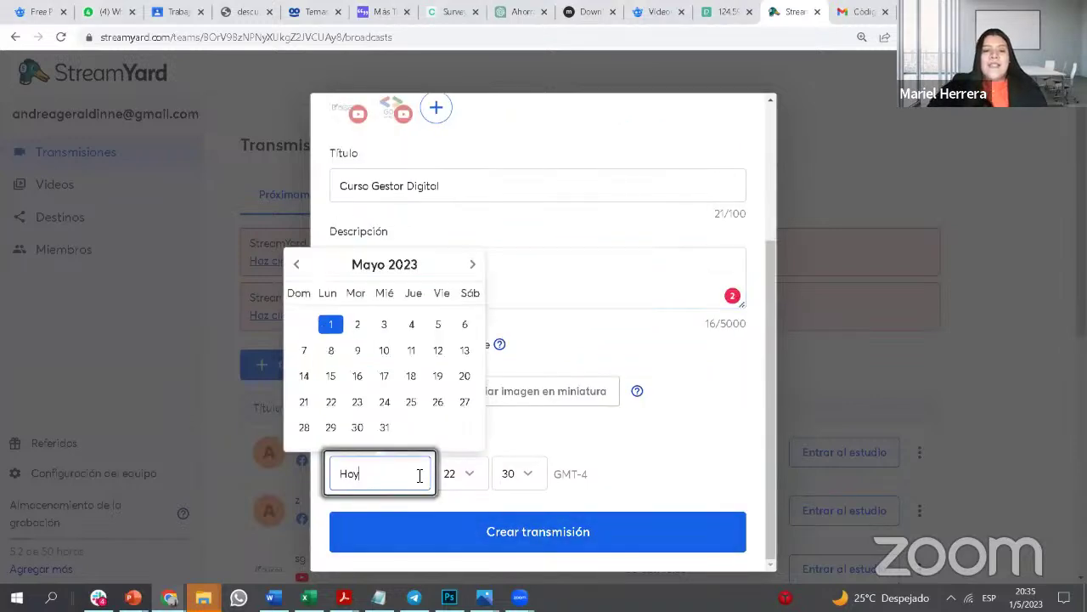
left_click(438, 325)
left_click(469, 476)
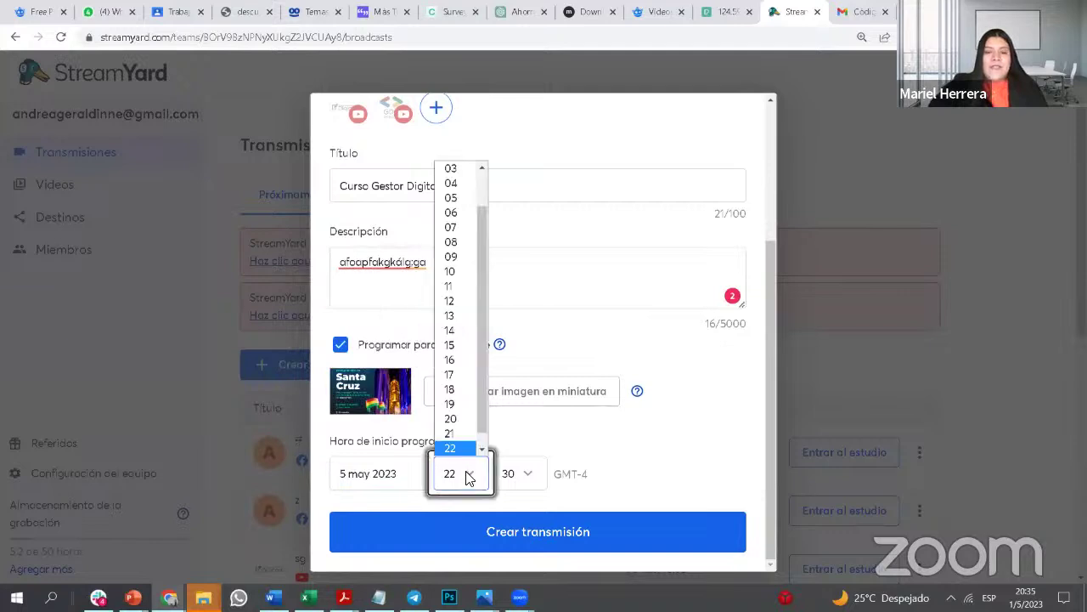
left_click(453, 418)
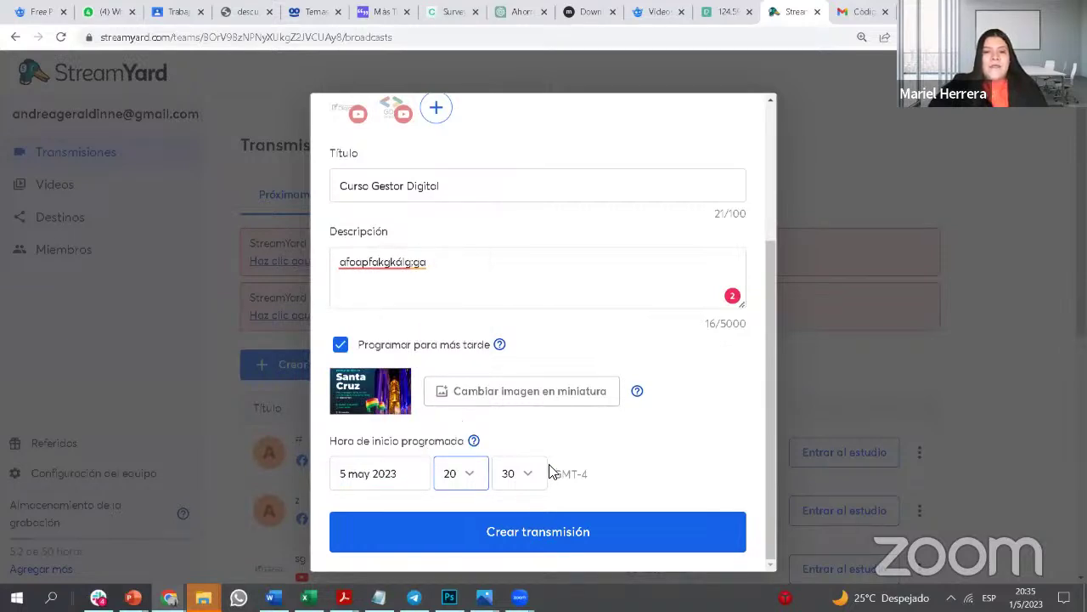
Step: Create the scheduled Curso Gestor Digital broadcast and open facebook.com in a new tab
left_click(582, 532)
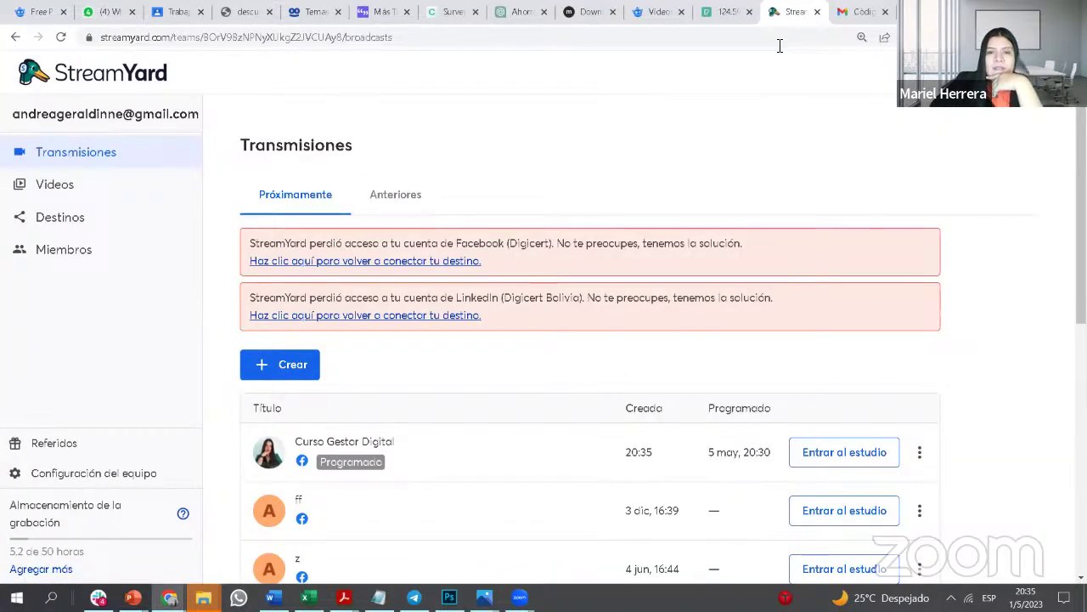
scroll(607, 413, "down", 3)
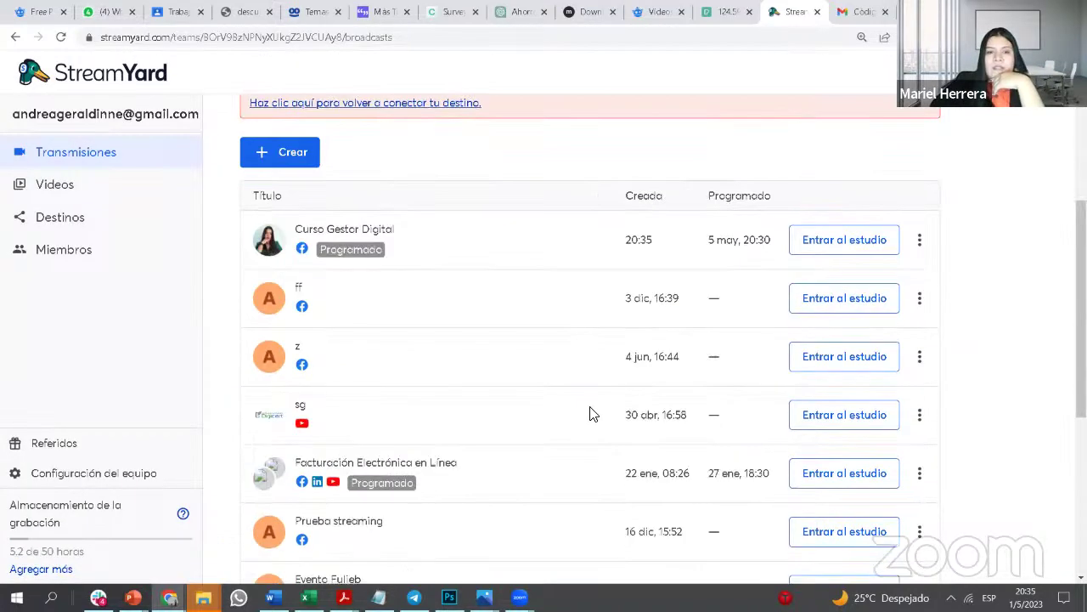
scroll(692, 220, "up", 1)
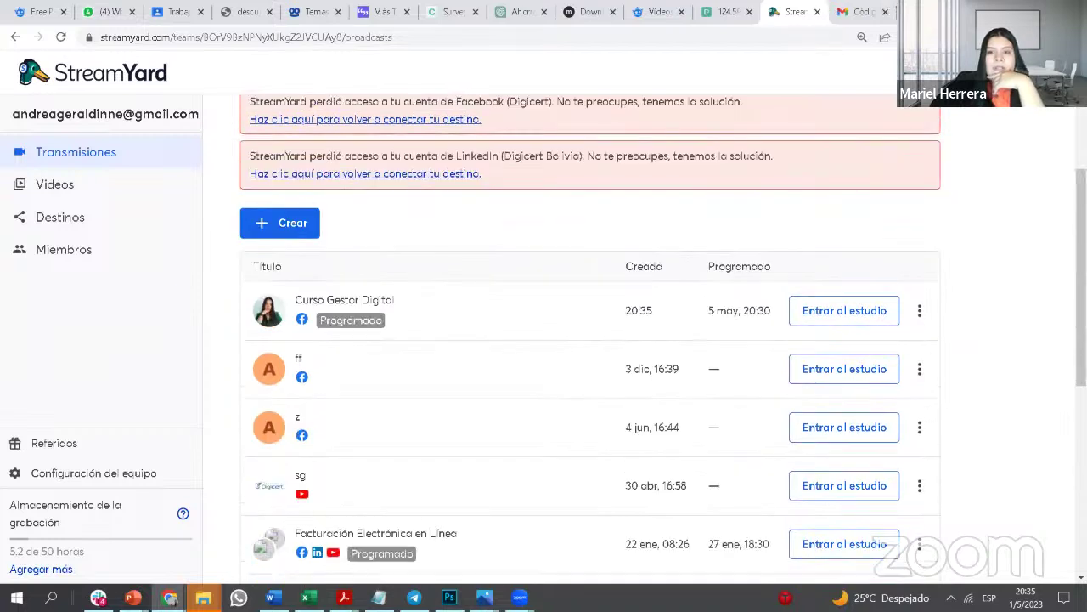
key("ctrl+t")
left_click(543, 414)
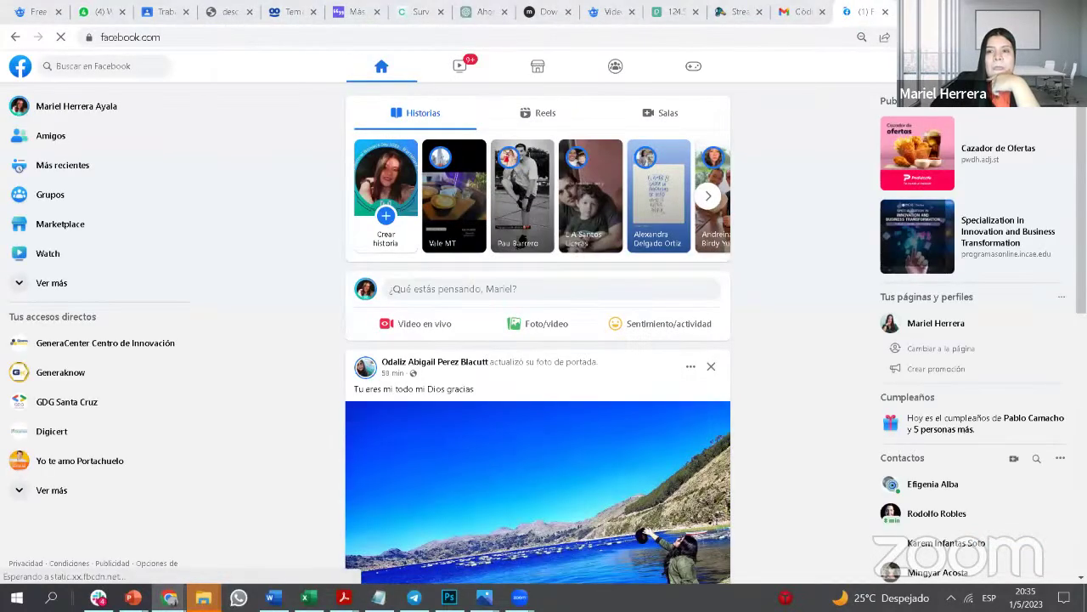
Step: Switch Facebook to the page profile hosting the broadcast
left_click(1053, 66)
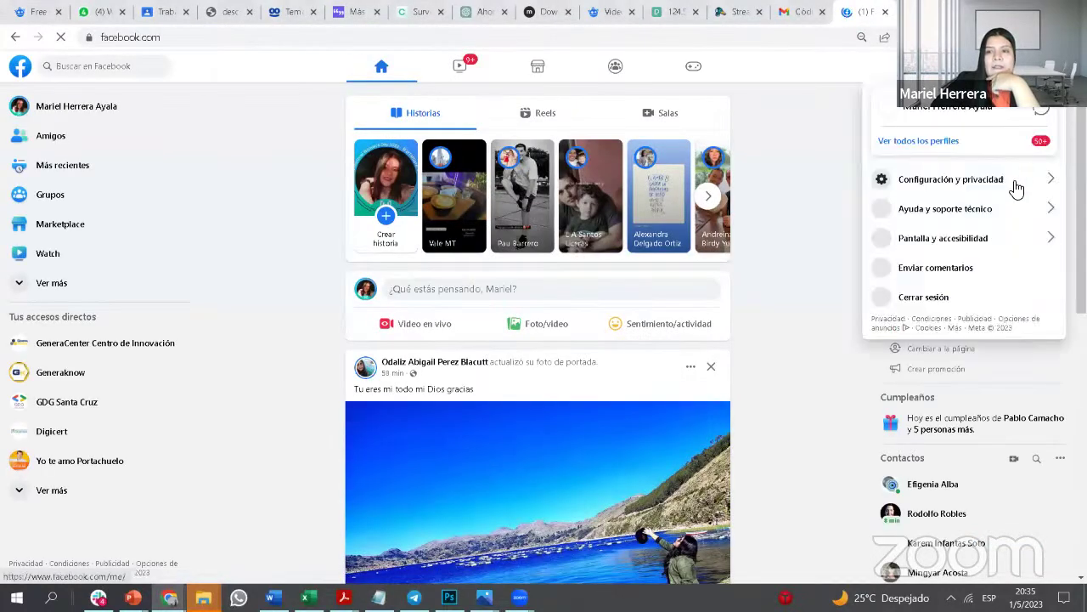
left_click(990, 146)
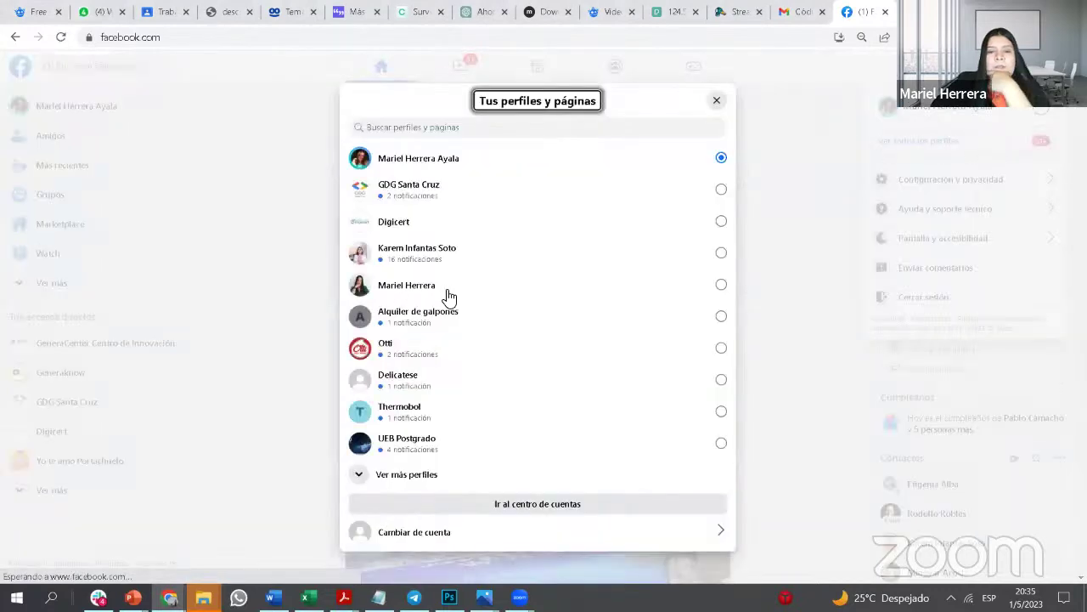
left_click(430, 291)
left_click(546, 505)
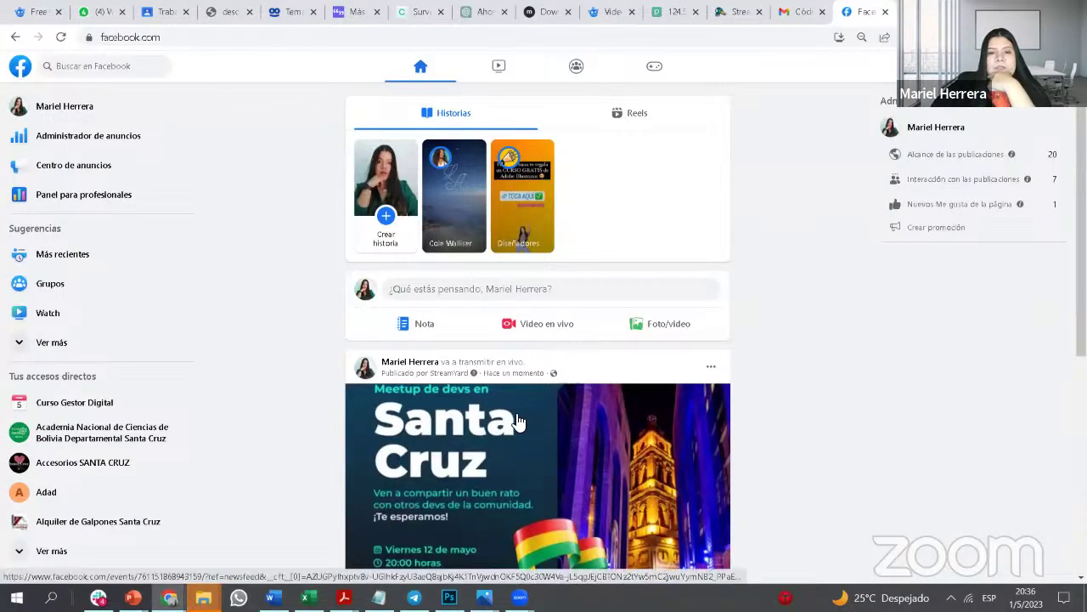
Step: Open the page's profile from the event post and scroll to its Publicaciones
scroll(518, 421, "down", 1)
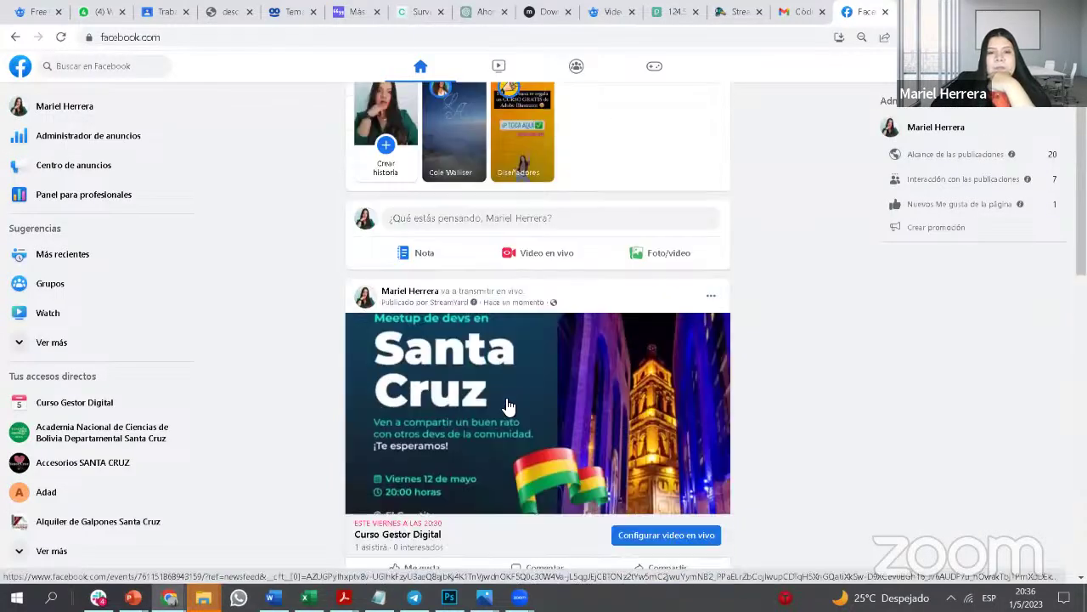
left_click(435, 293)
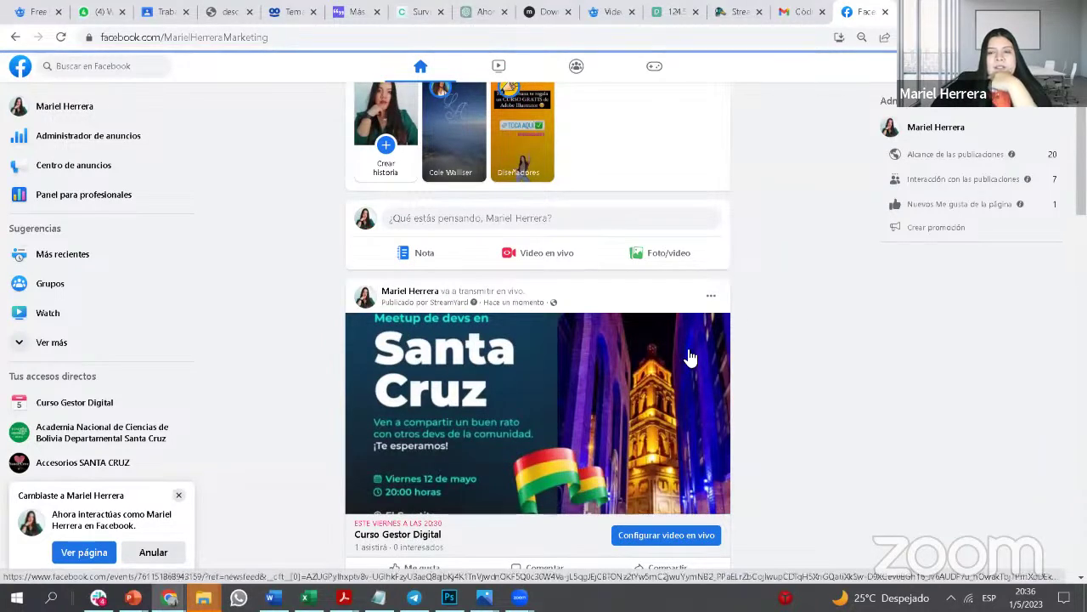
scroll(757, 342, "down", 3)
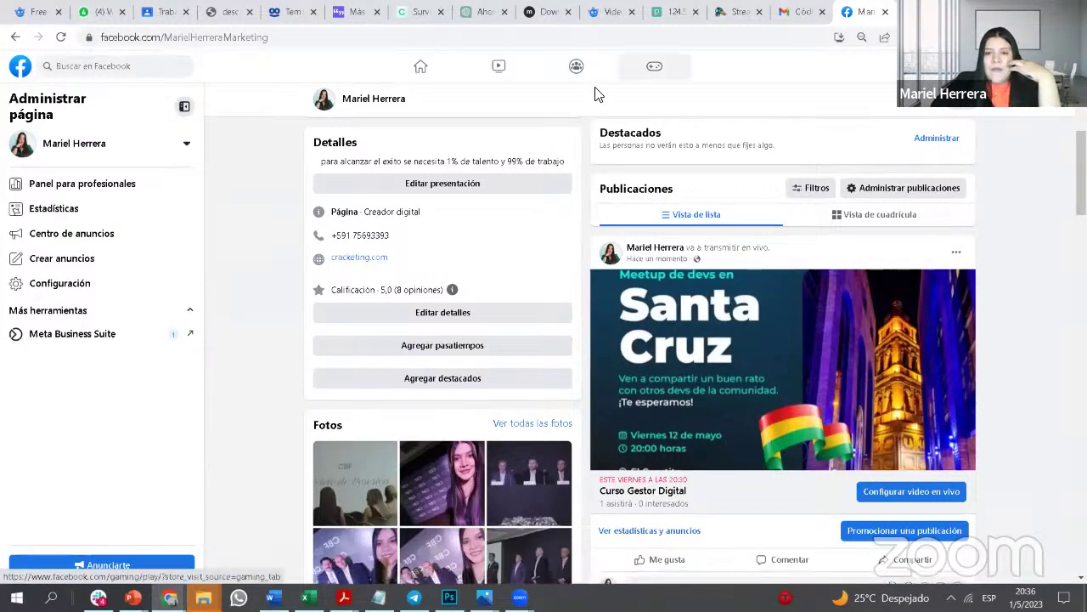
scroll(754, 416, "down", 3)
scroll(784, 286, "up", 3)
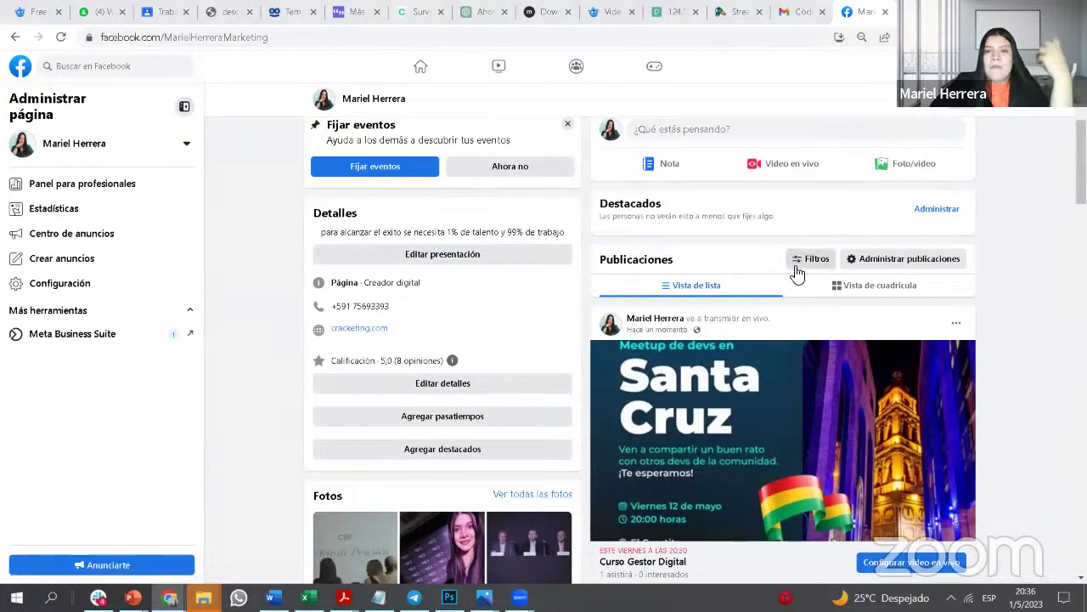
Step: Back in StreamYard, check Curso Gestor Digital's edit settings, then choose Entrar al estudio
left_click(741, 15)
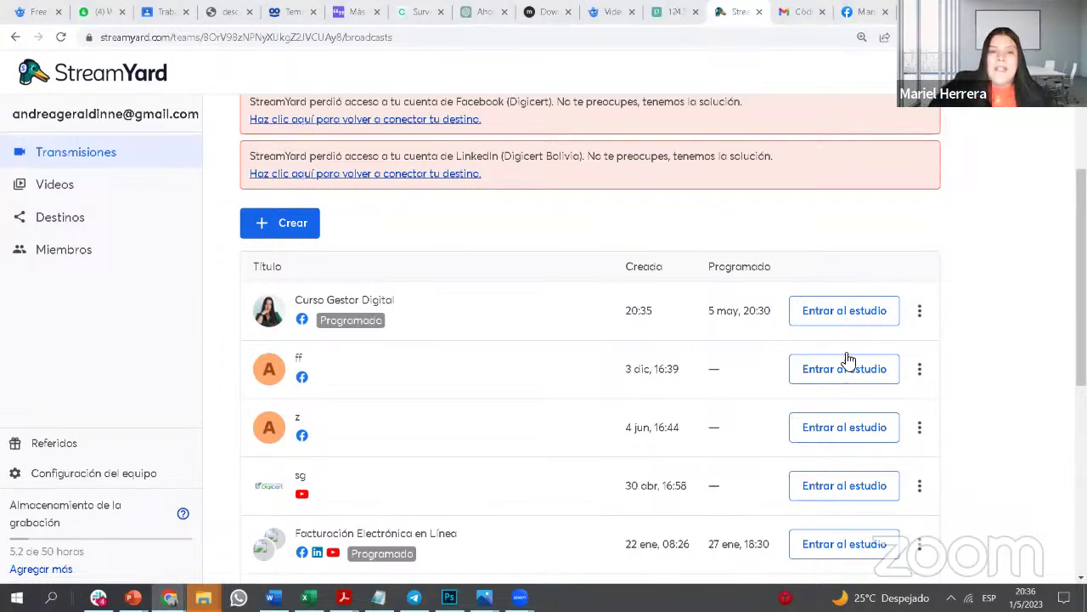
left_click(921, 312)
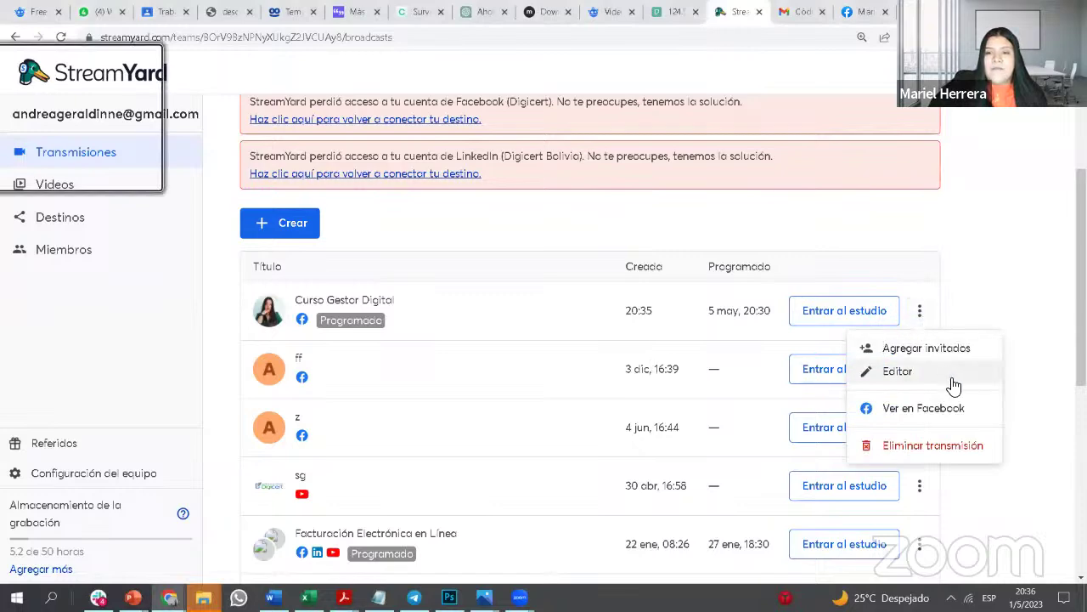
left_click(952, 375)
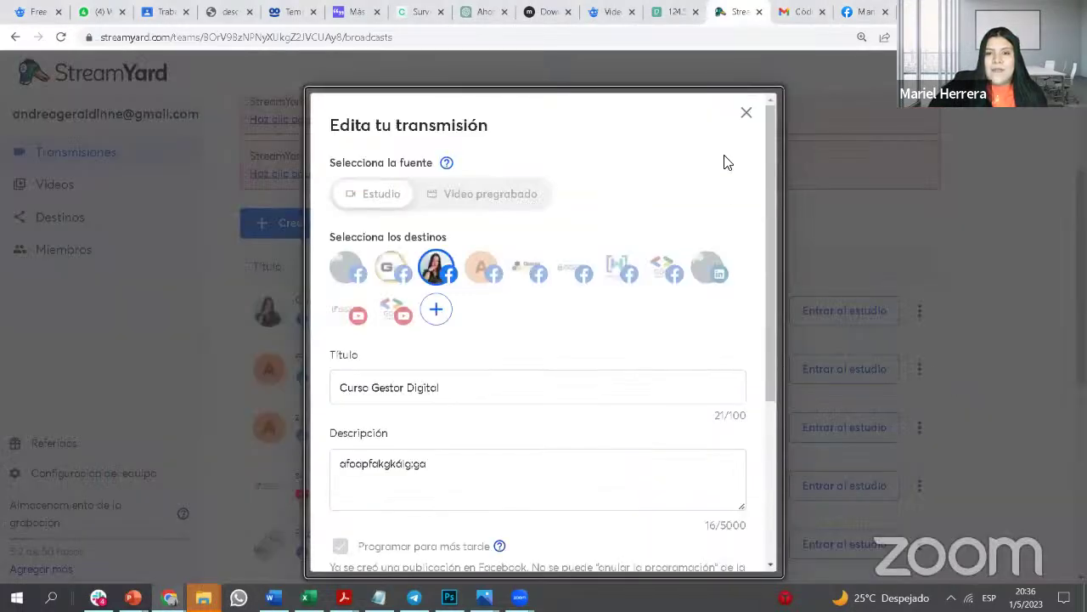
left_click(746, 112)
left_click(829, 323)
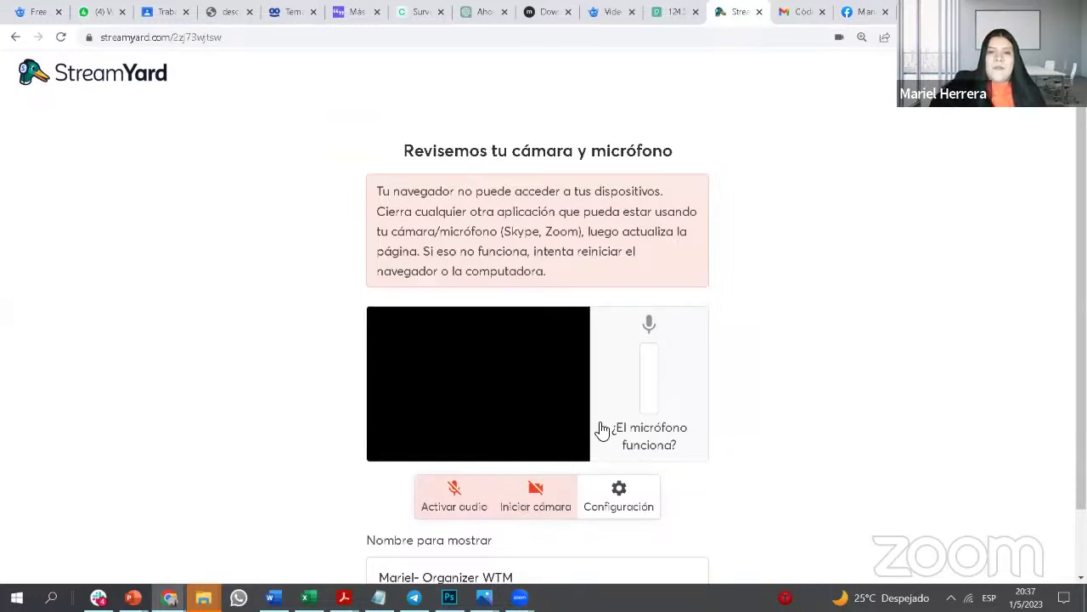
Step: Enter the studio without microphone or camera and close the pink device-error notice
scroll(594, 434, "down", 1)
scroll(535, 434, "up", 1)
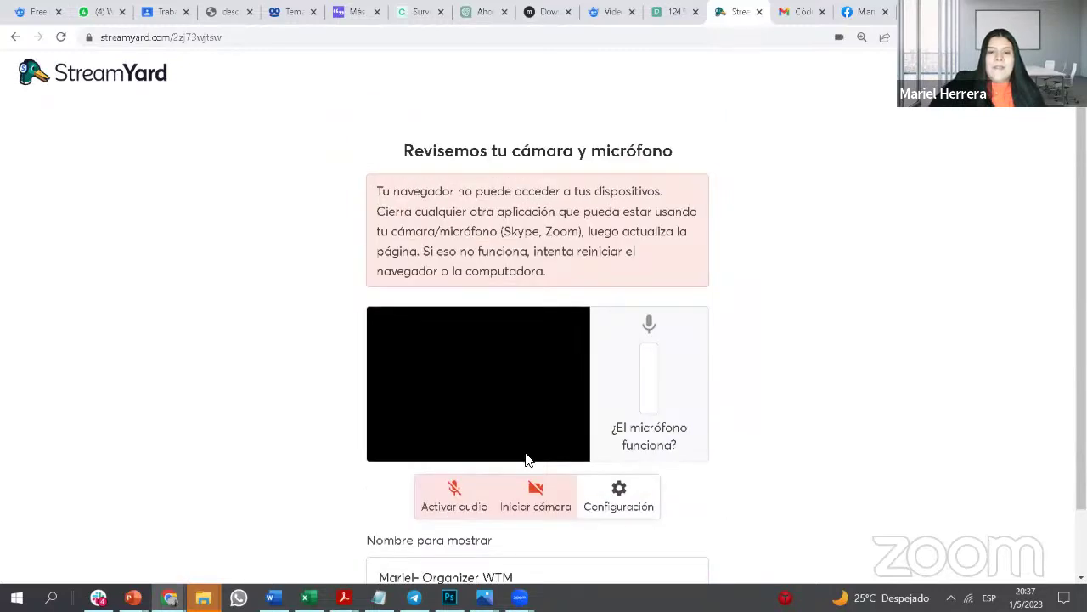
scroll(528, 459, "down", 1)
left_click(518, 505)
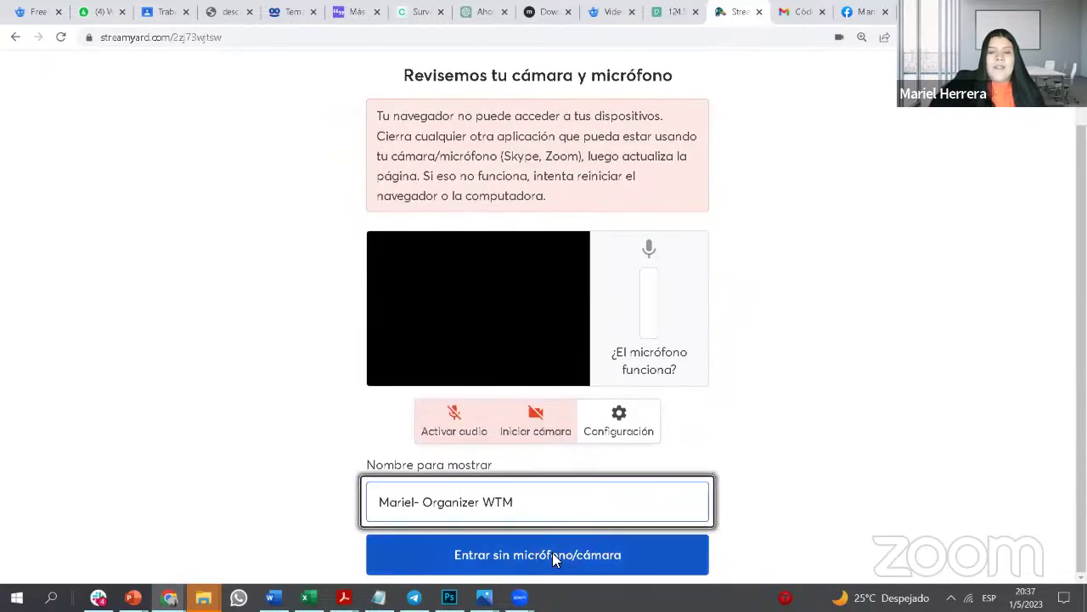
left_click(547, 557)
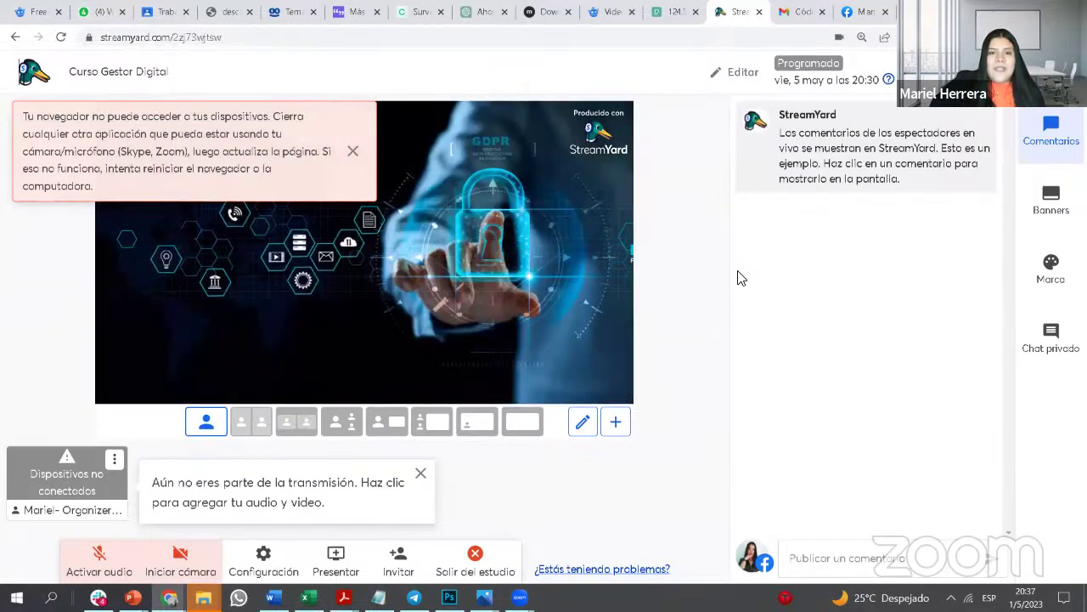
left_click(352, 150)
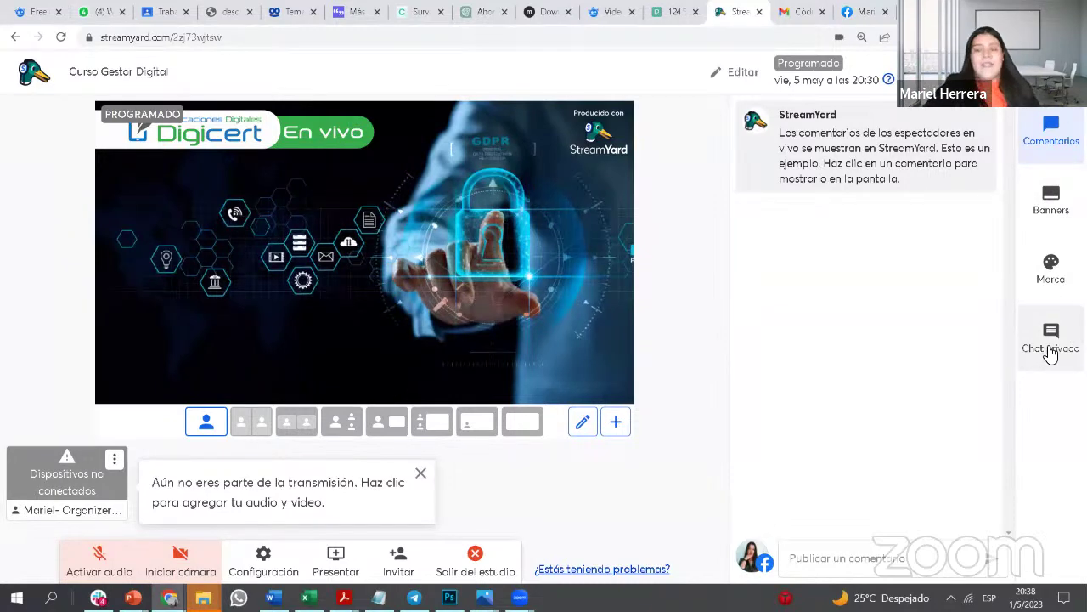
Step: Post 'Hola Bienvenido al Webinar' as a comment from the Comentarios panel
left_click(1057, 138)
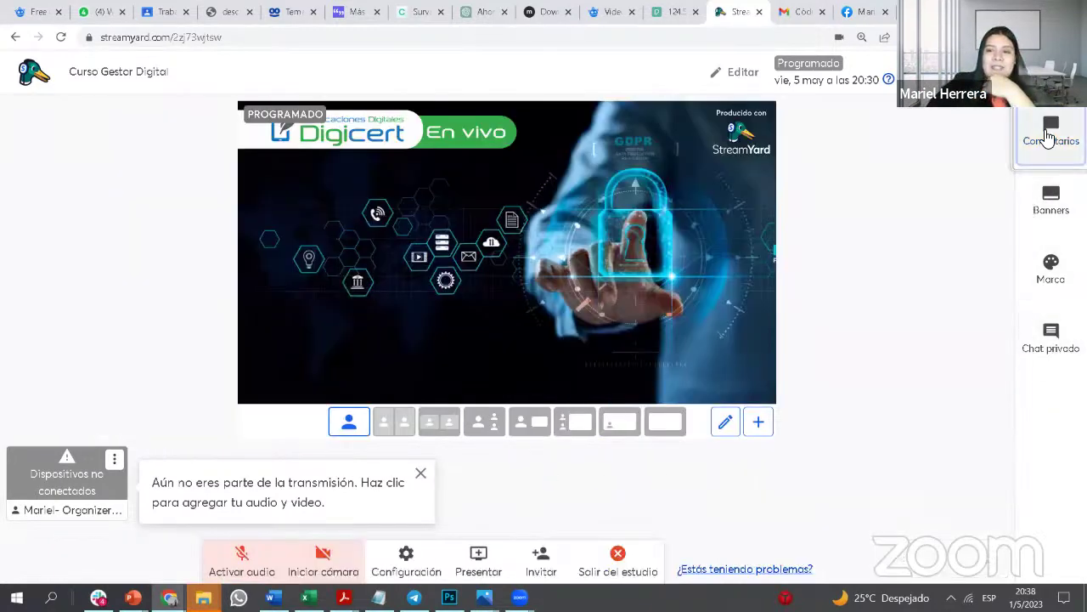
left_click(1052, 132)
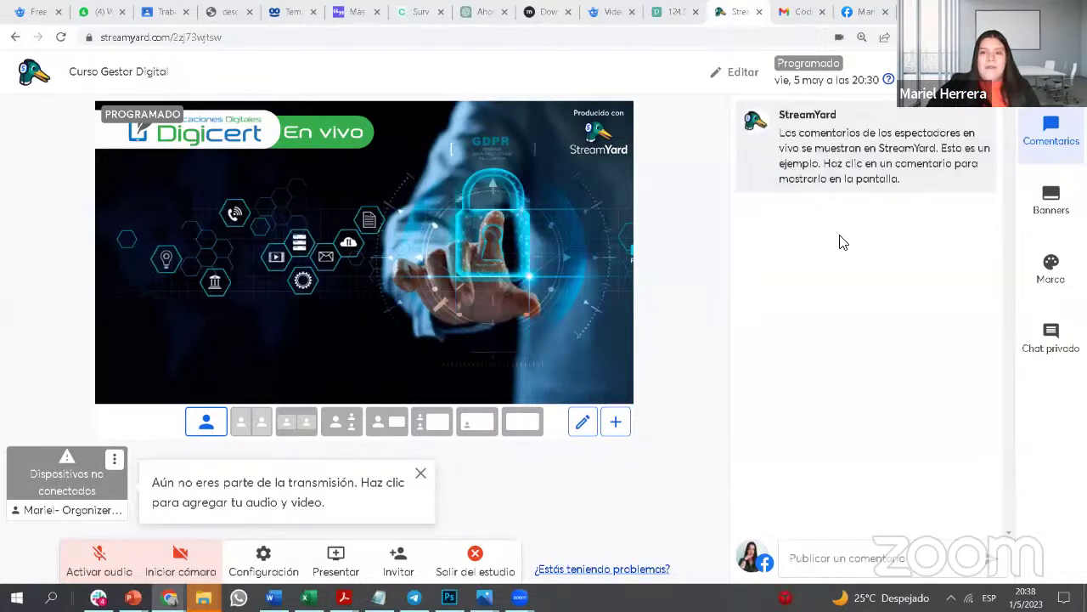
mouse_move(848, 156)
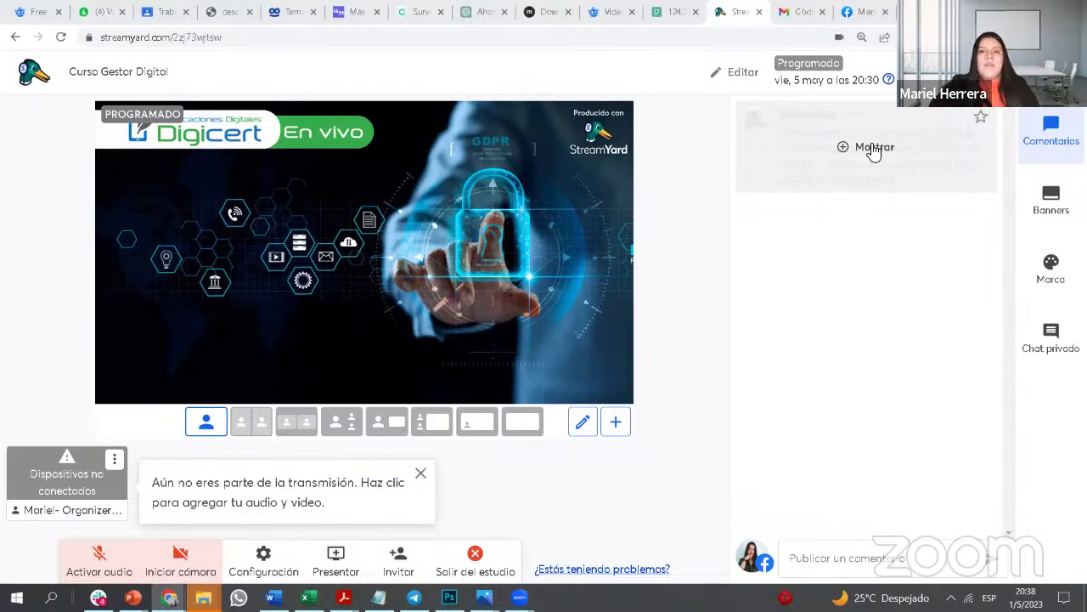
mouse_move(893, 109)
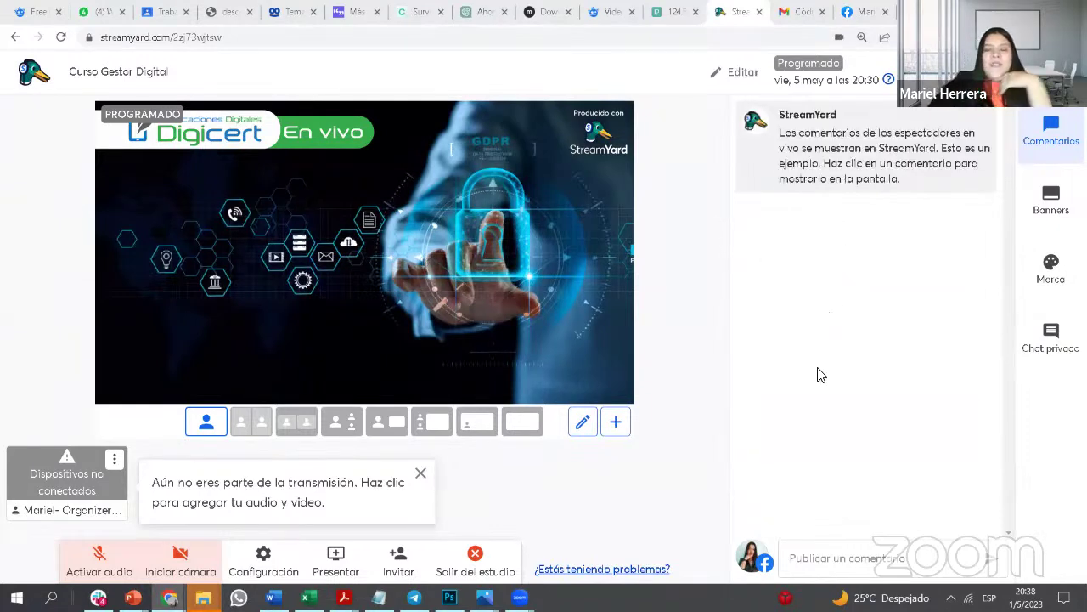
left_click(884, 561)
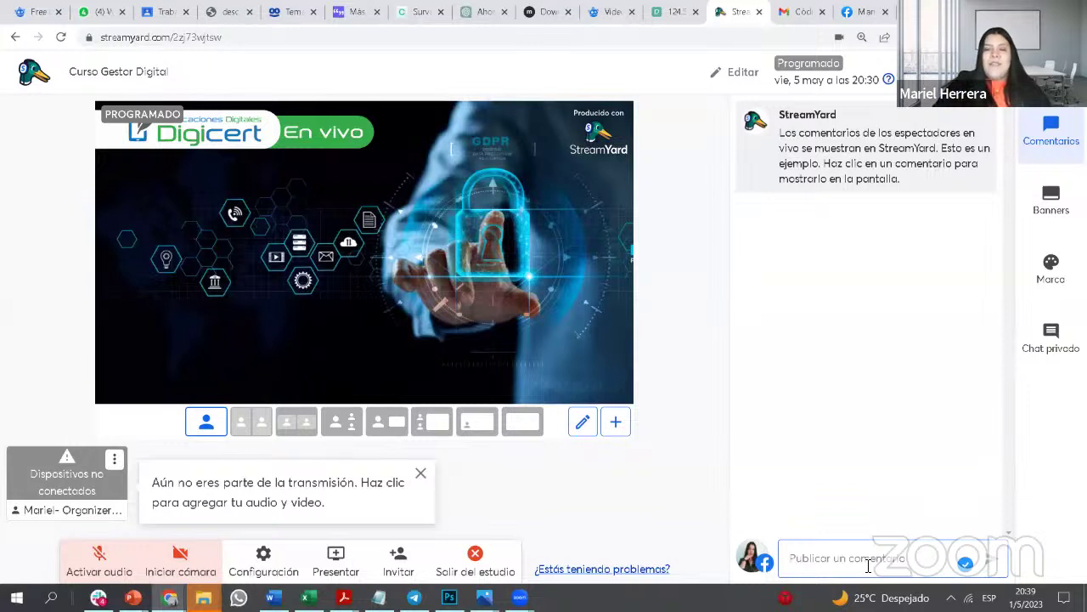
type("d")
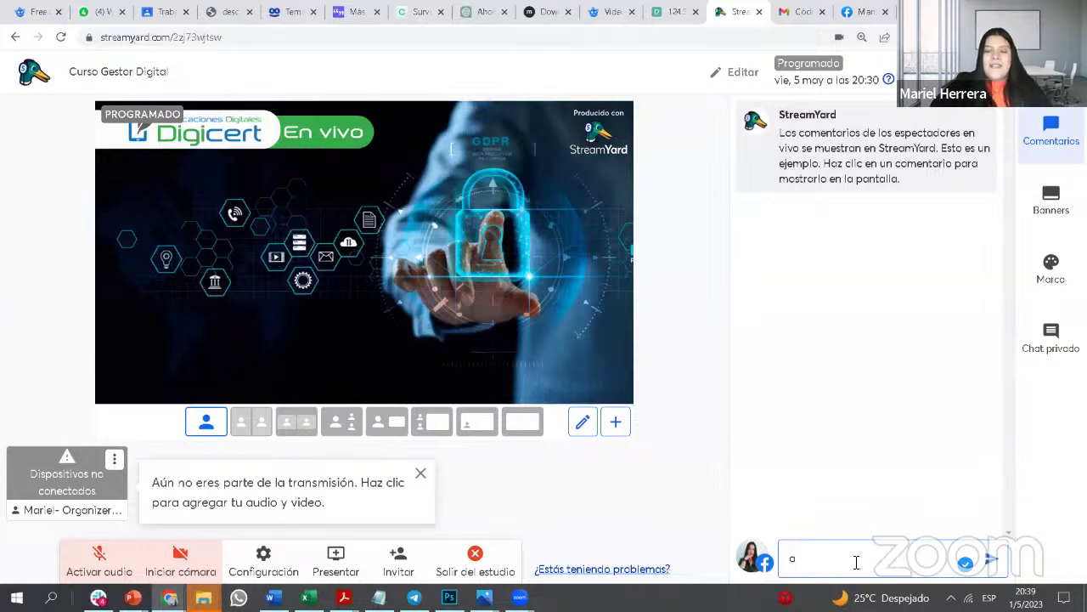
key("BackSpace")
type("N")
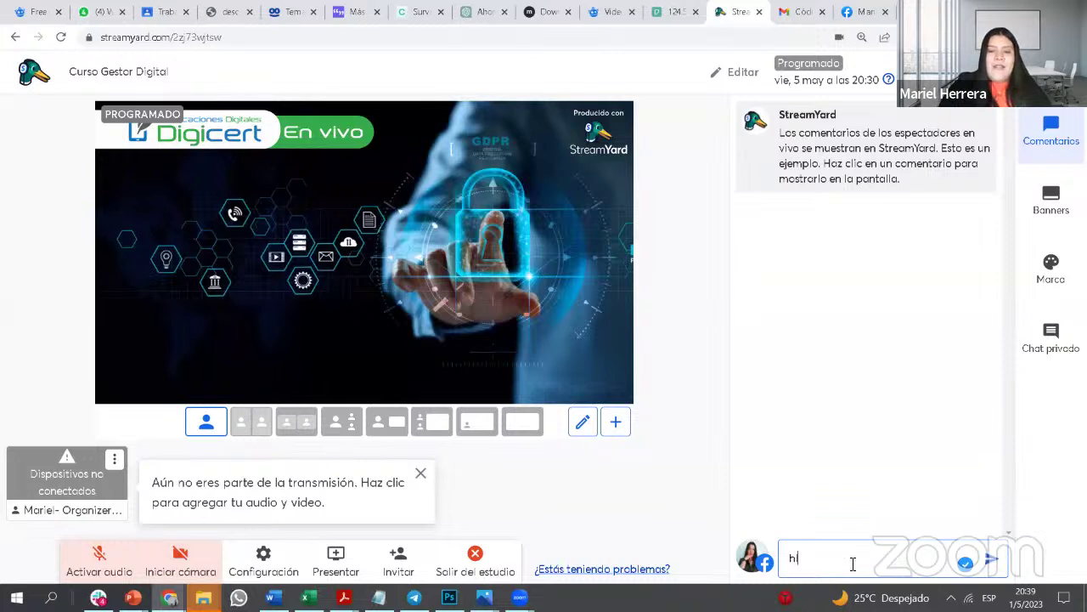
key("BackSpace")
type("N")
key("BackSpace")
type("Hol")
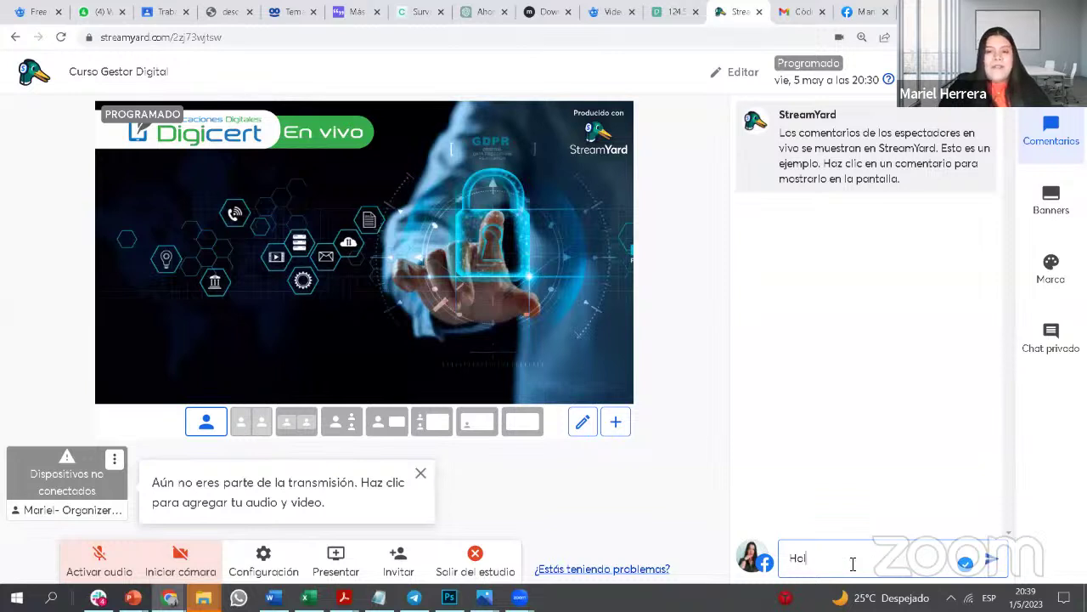
type("a Bie")
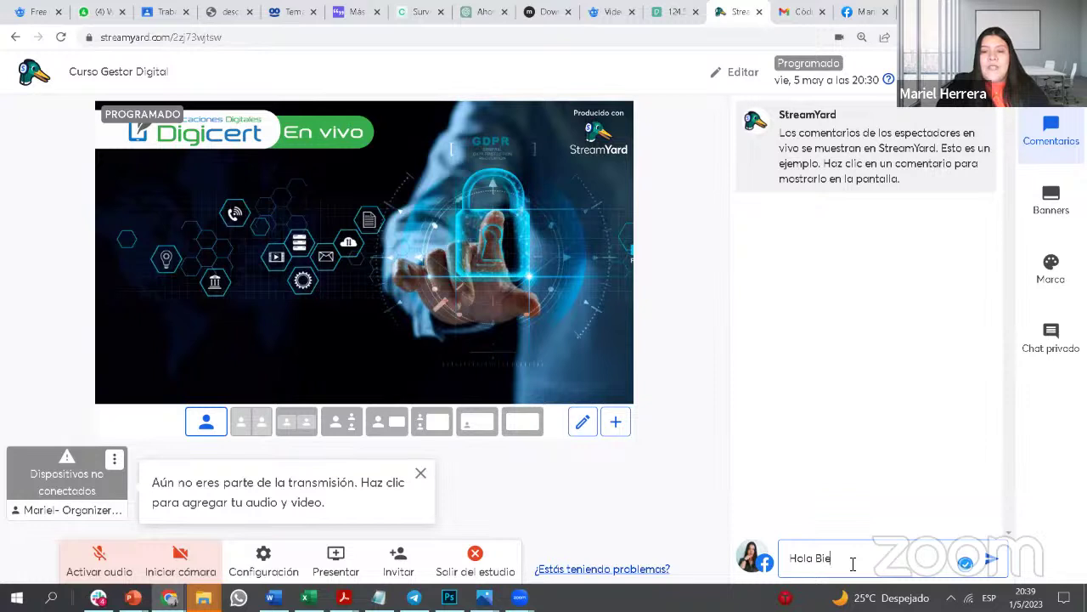
type("nvenido al")
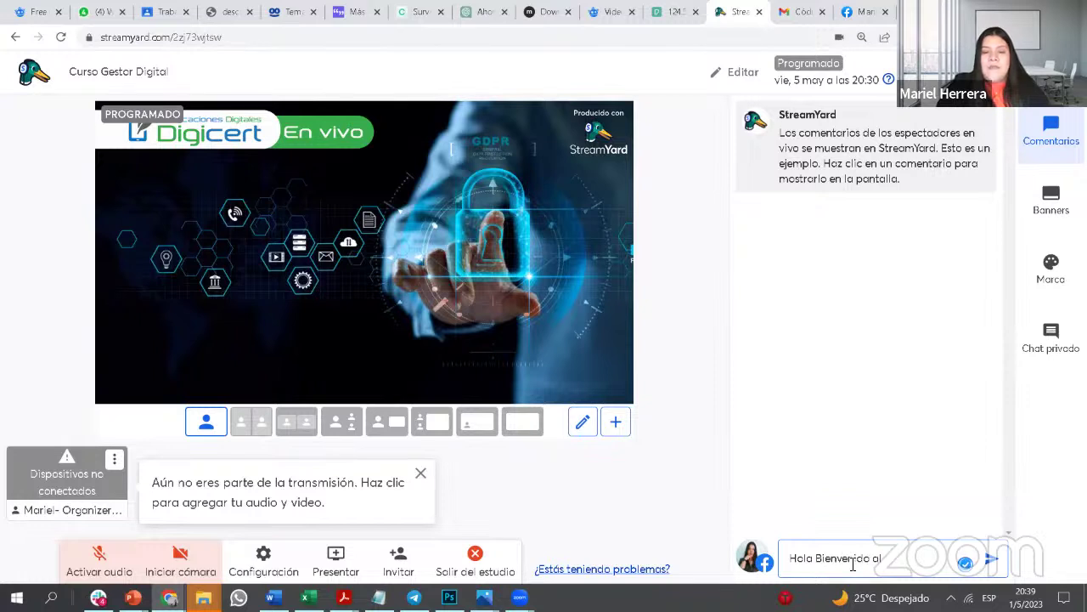
type(" Webinar")
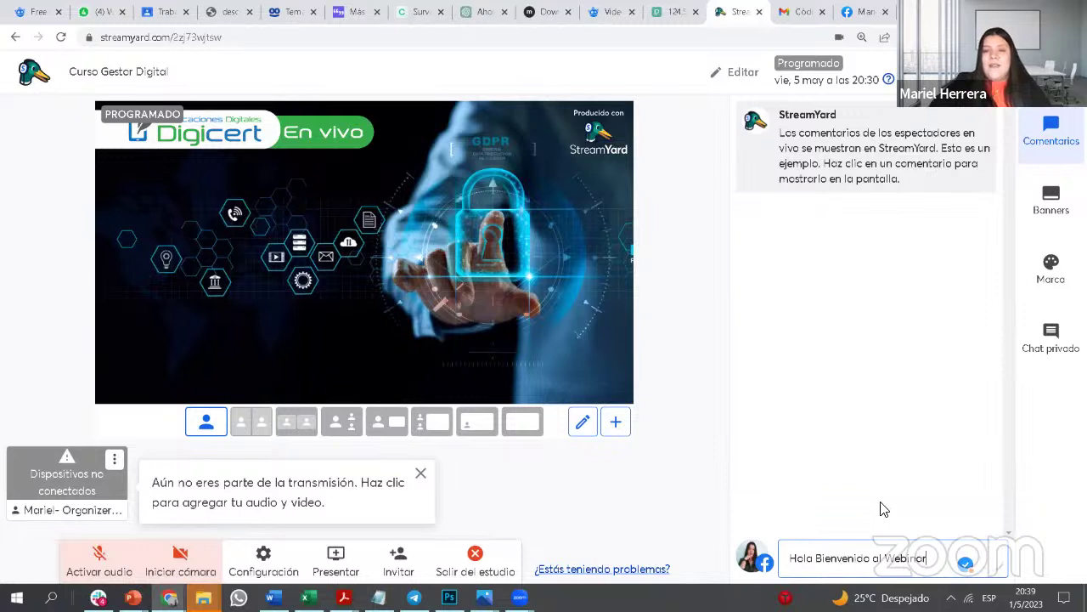
key("Return")
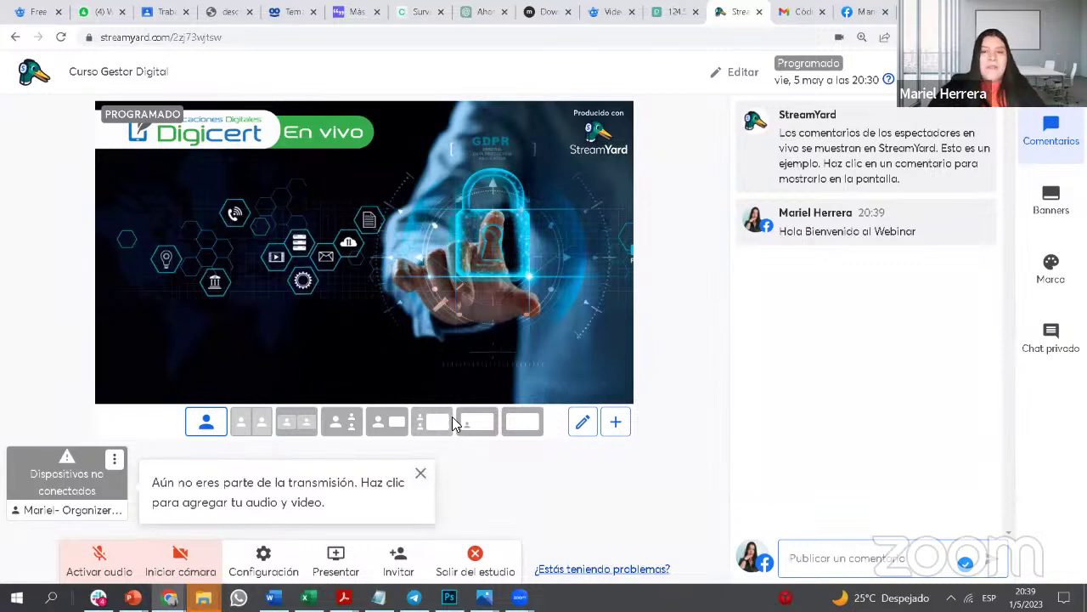
Step: Show the sample viewer comment on stream, hide it again, then bring up the banners list
mouse_move(915, 165)
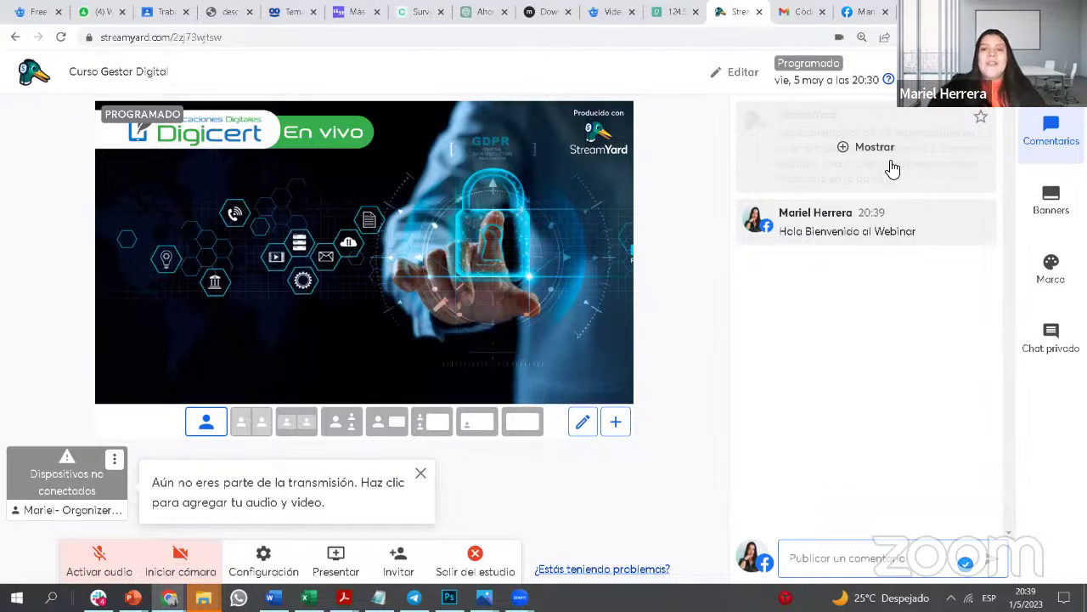
left_click(878, 151)
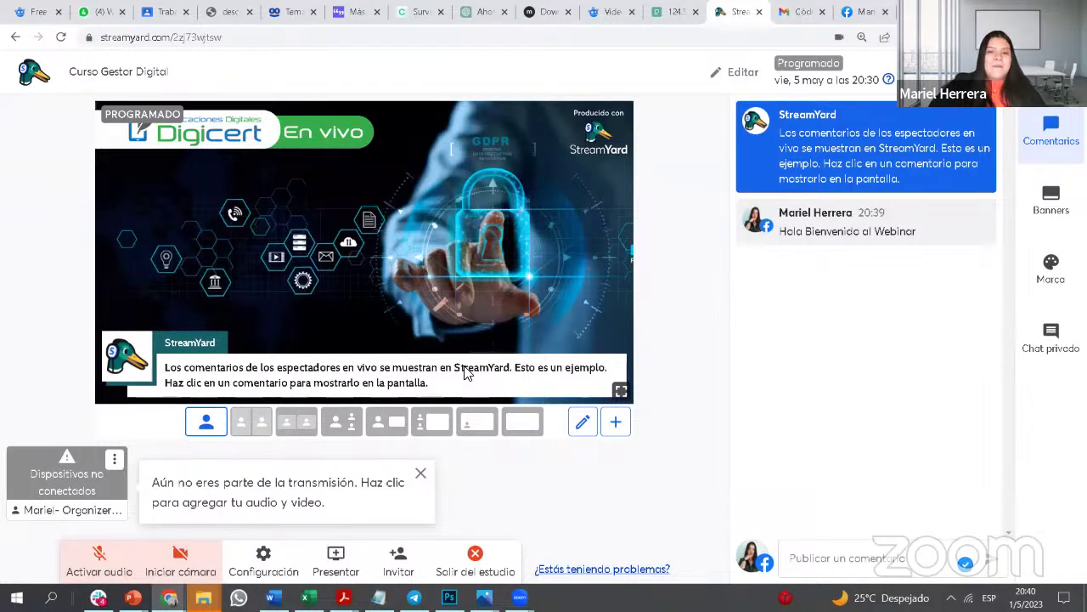
left_click(848, 149)
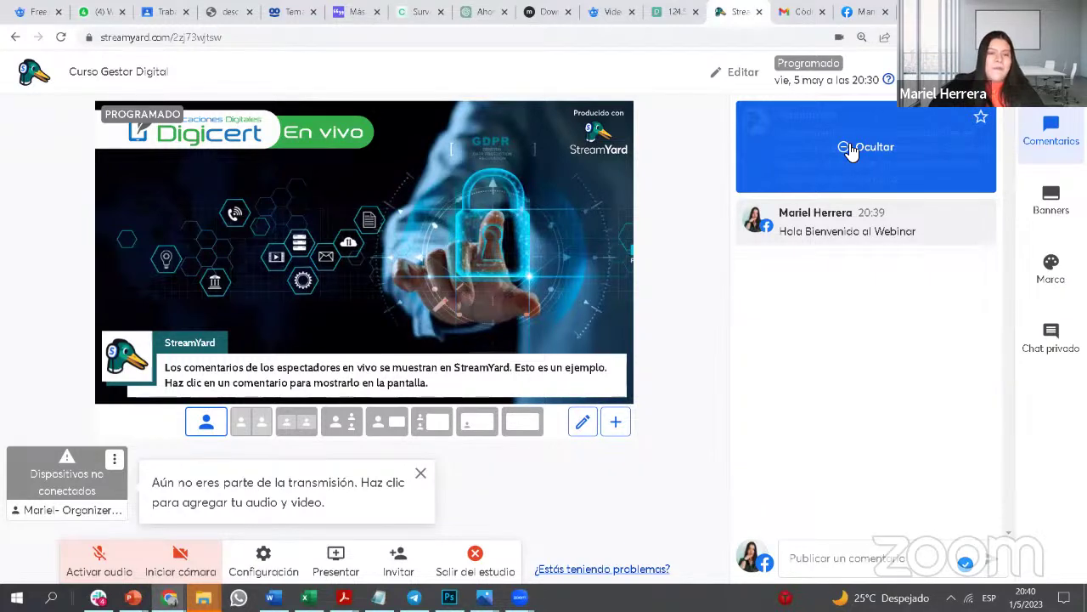
left_click(850, 149)
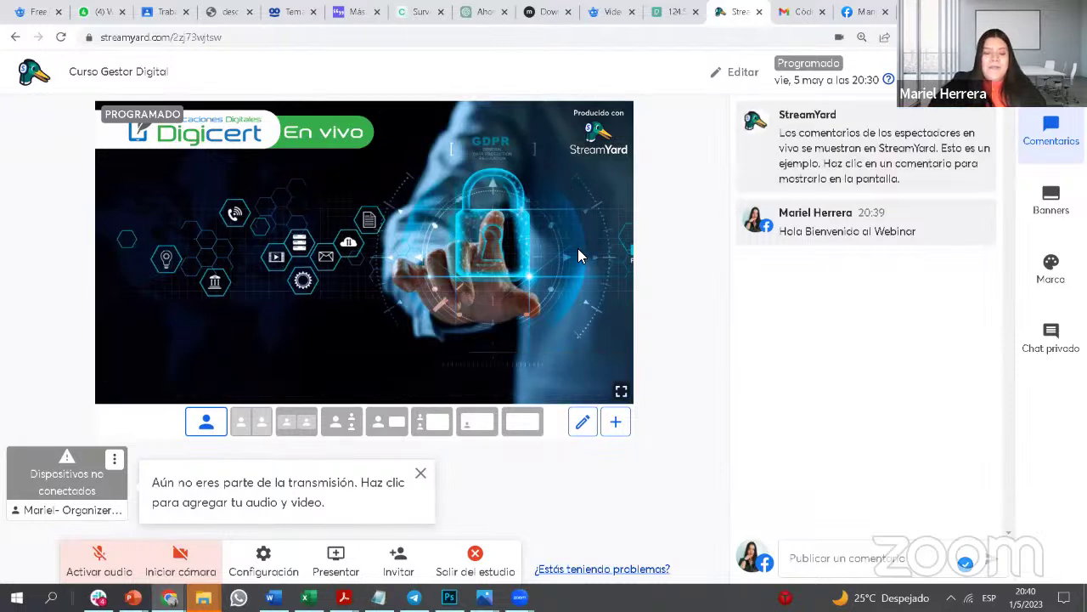
left_click(1051, 201)
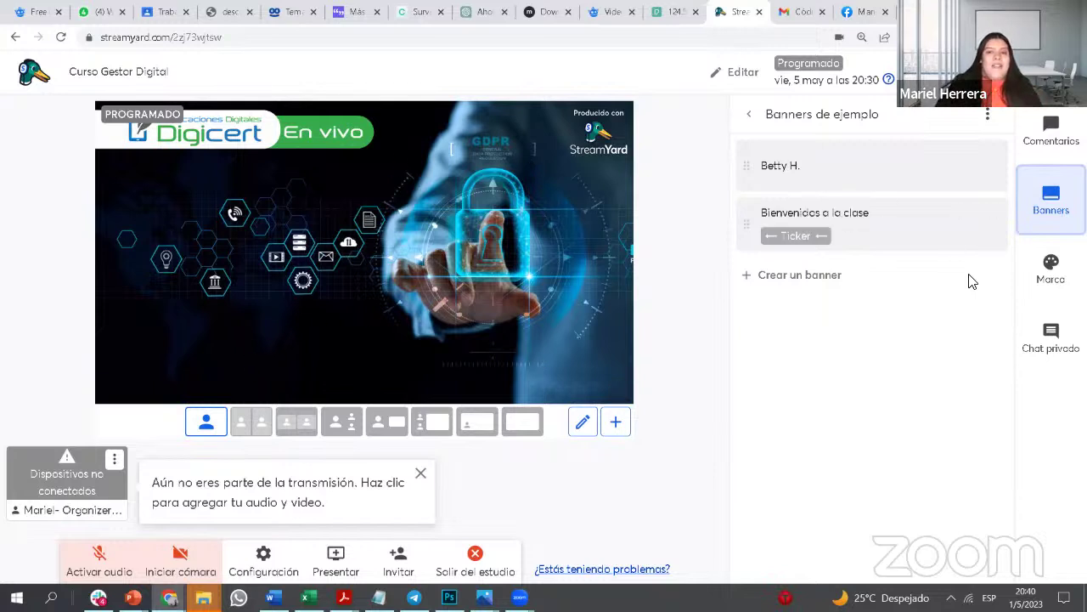
Step: Show the 'Bienvenidos a la clase' ticker, save the name banner as non-scrolling, and show it
mouse_move(869, 250)
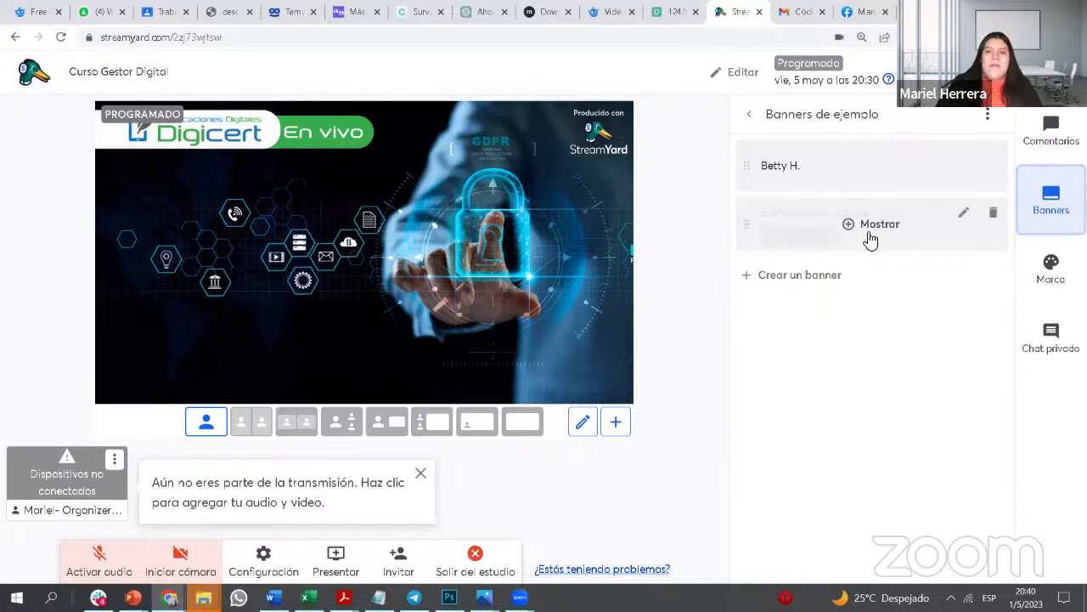
left_click(878, 225)
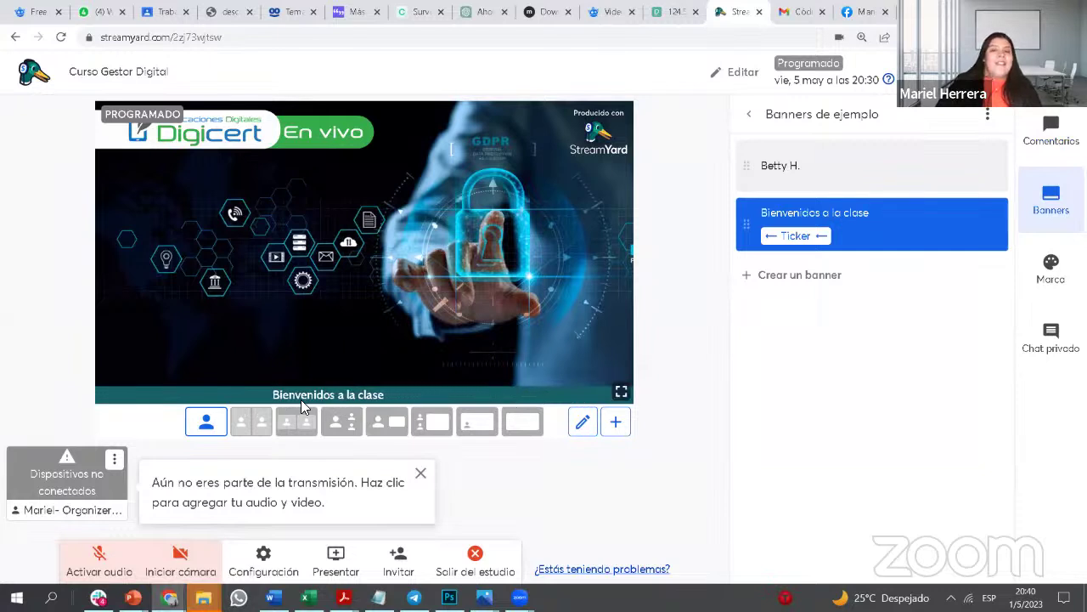
mouse_move(906, 236)
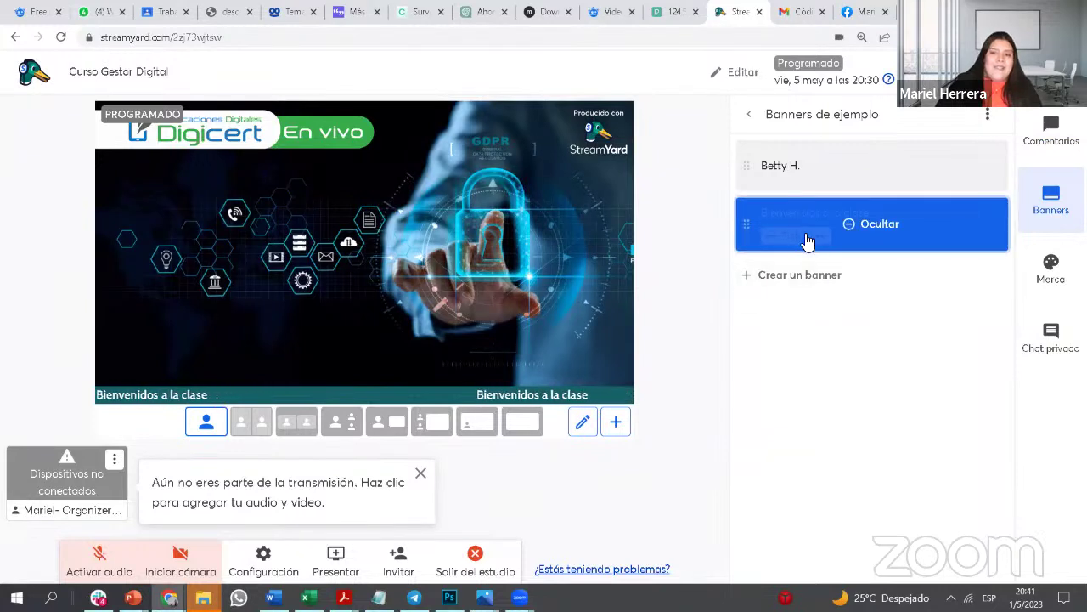
mouse_move(841, 165)
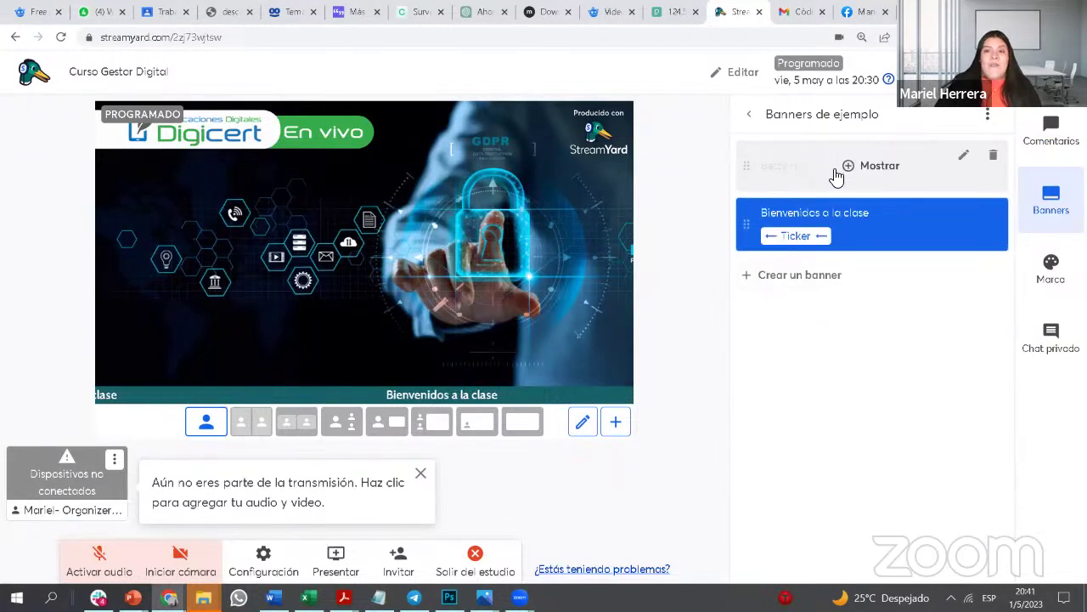
left_click(961, 159)
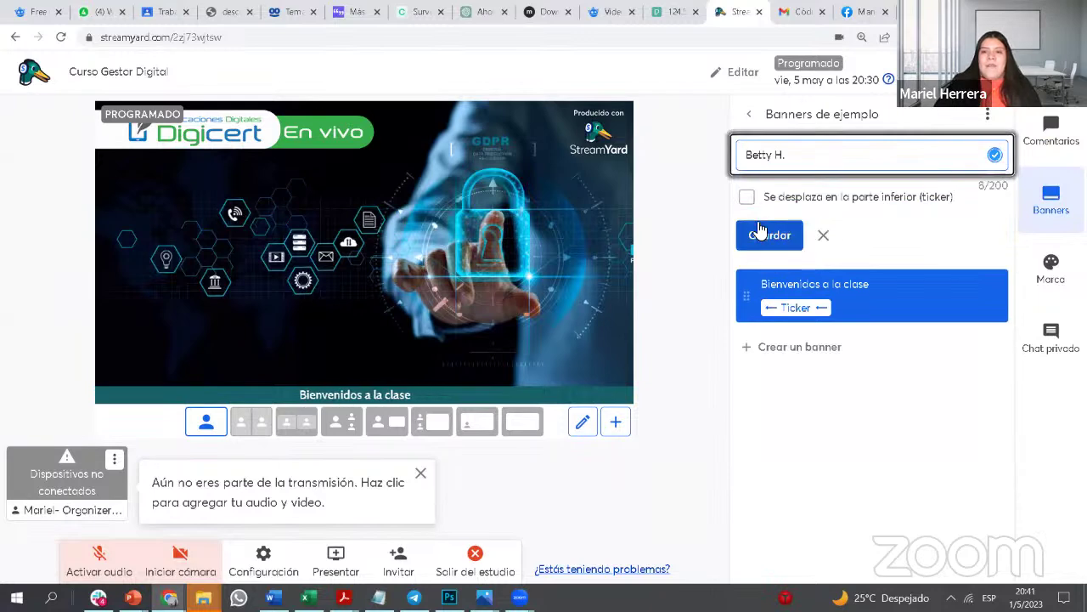
left_click(747, 197)
left_click(747, 197)
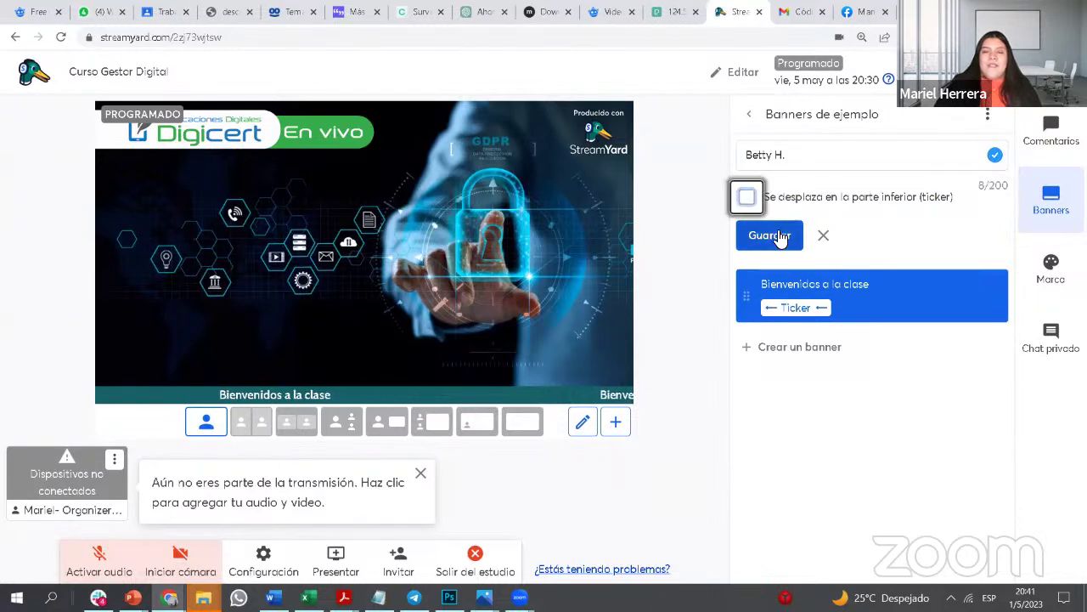
left_click(776, 235)
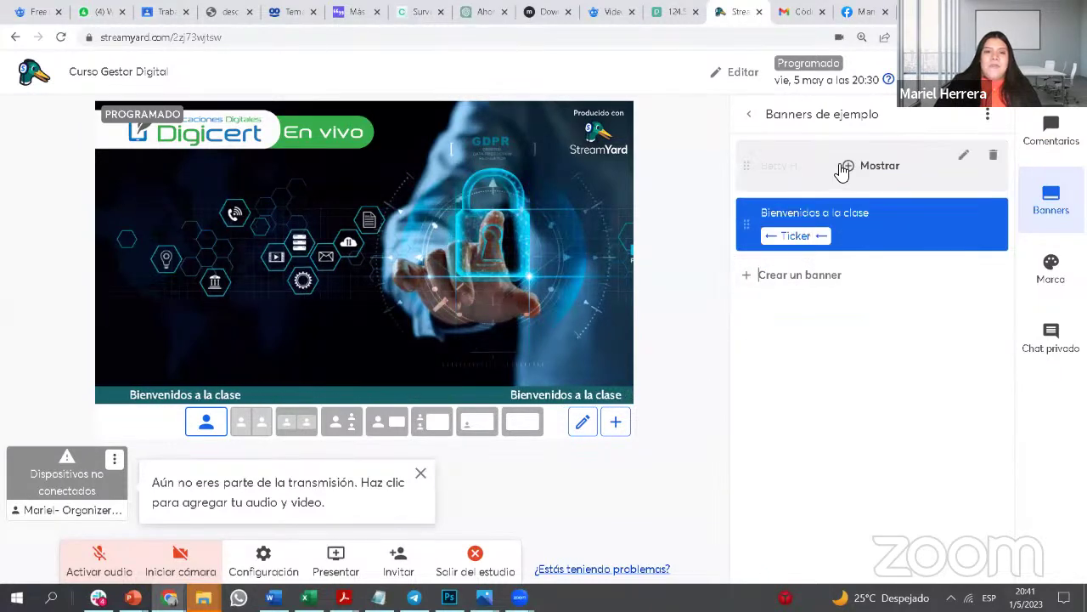
left_click(842, 167)
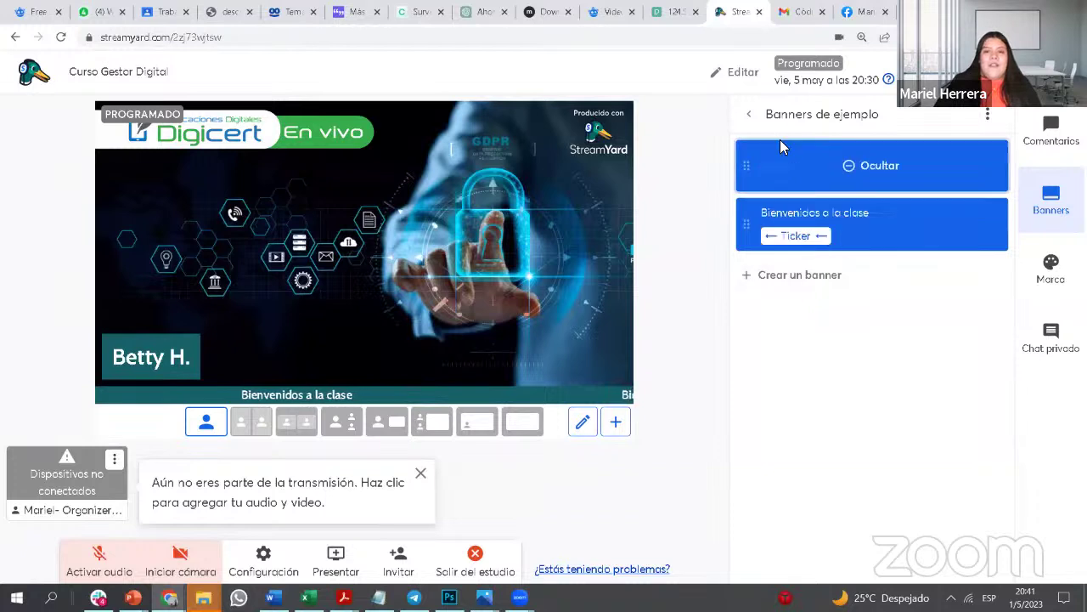
Step: Hide the name banner and welcome ticker, then open the Marca brand settings
left_click(865, 174)
left_click(856, 229)
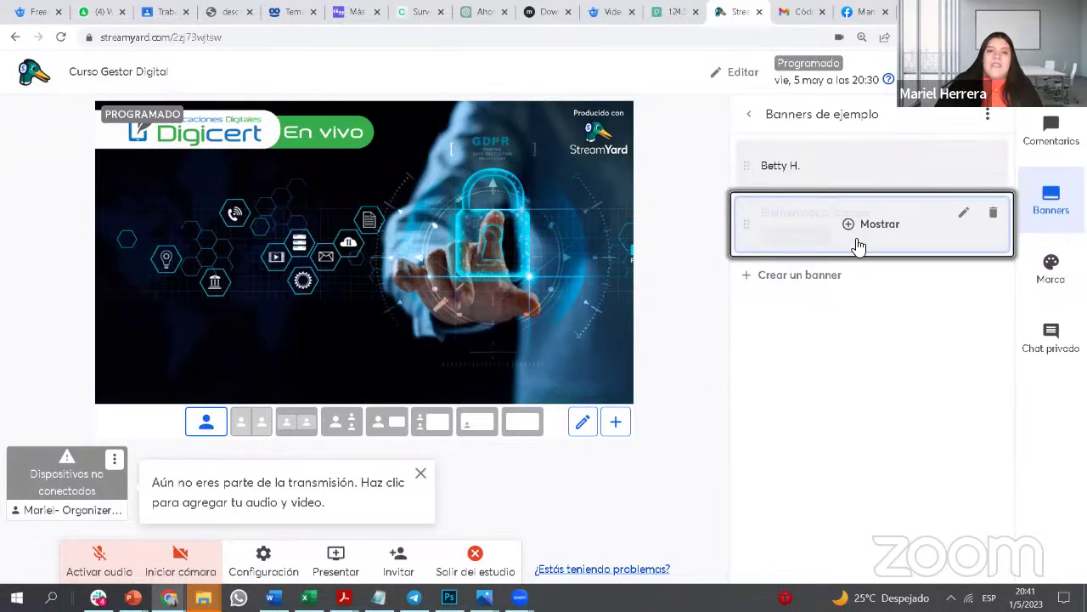
left_click(1045, 270)
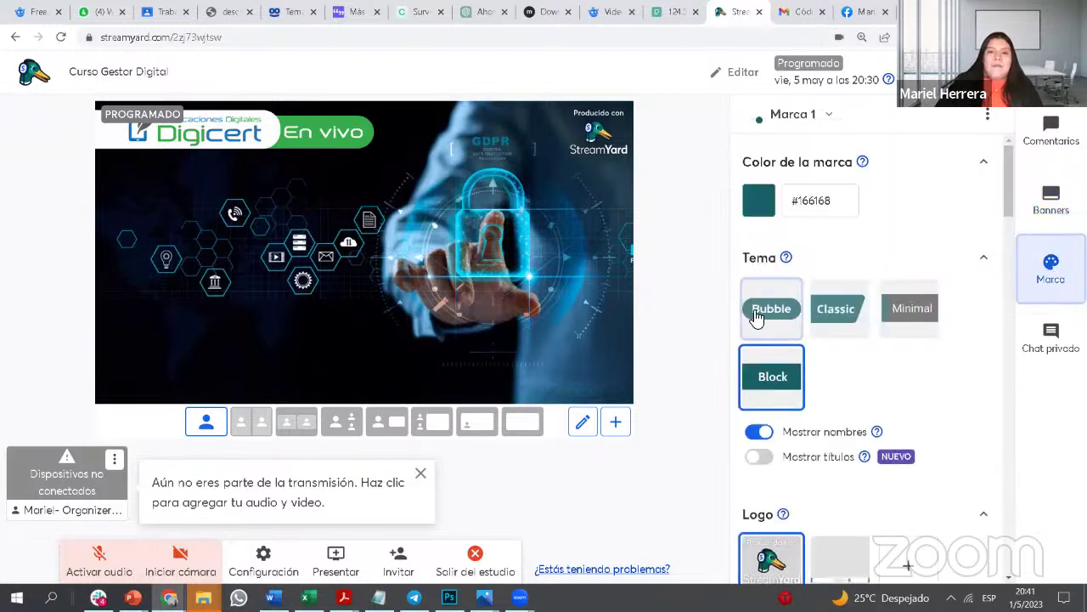
Step: Change the brand colour from #166168 to bright yellow #eff30a
left_click(759, 200)
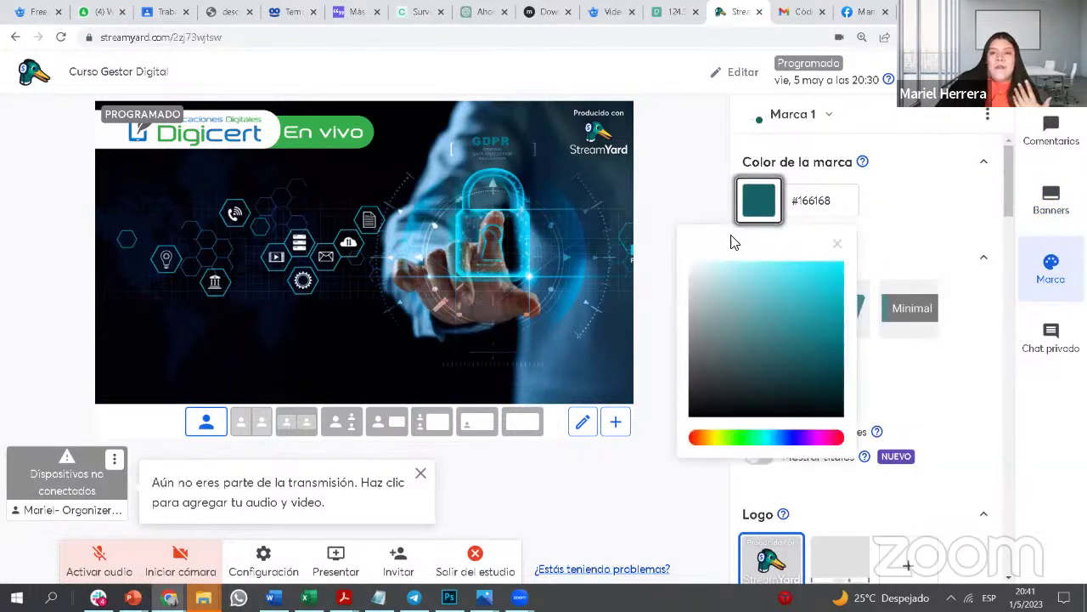
left_click(718, 441)
left_click(792, 294)
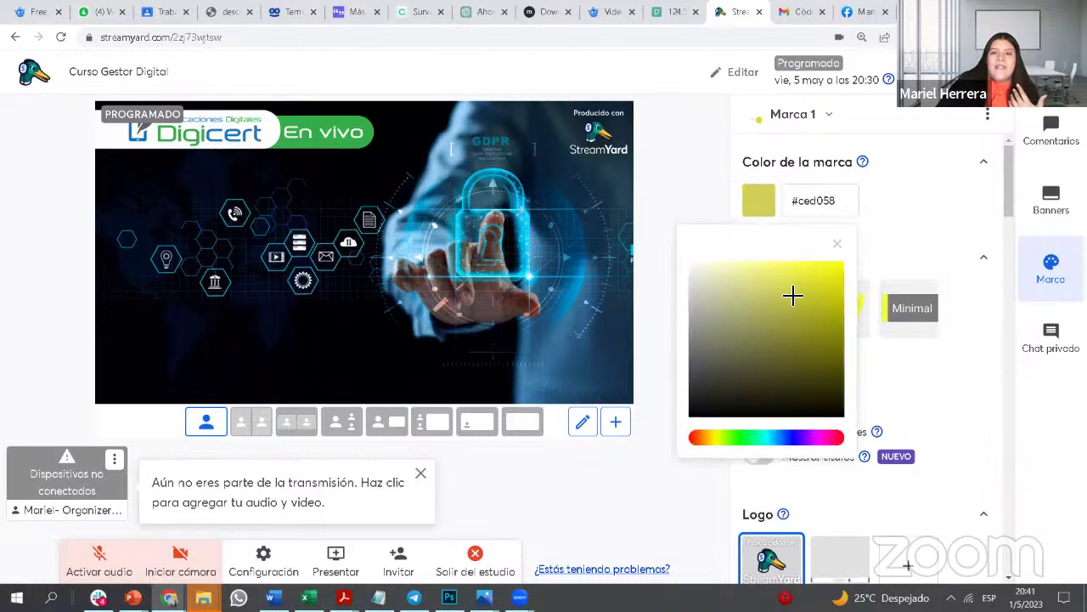
left_click(788, 294)
left_click(824, 201)
triple_click(824, 201)
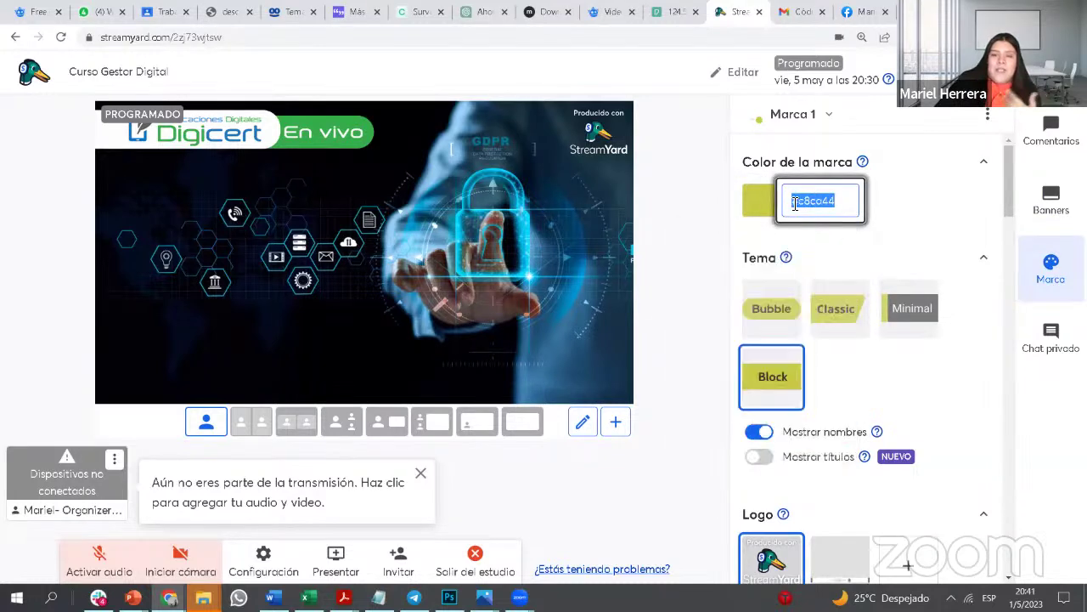
left_click(828, 201)
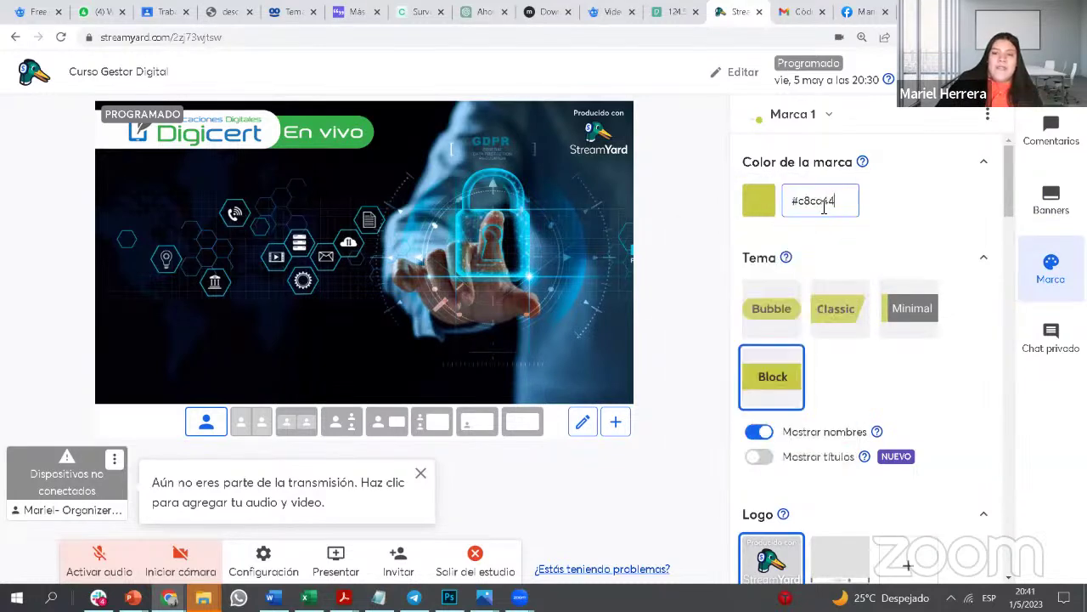
left_click(775, 214)
left_click_drag(838, 286, 842, 271)
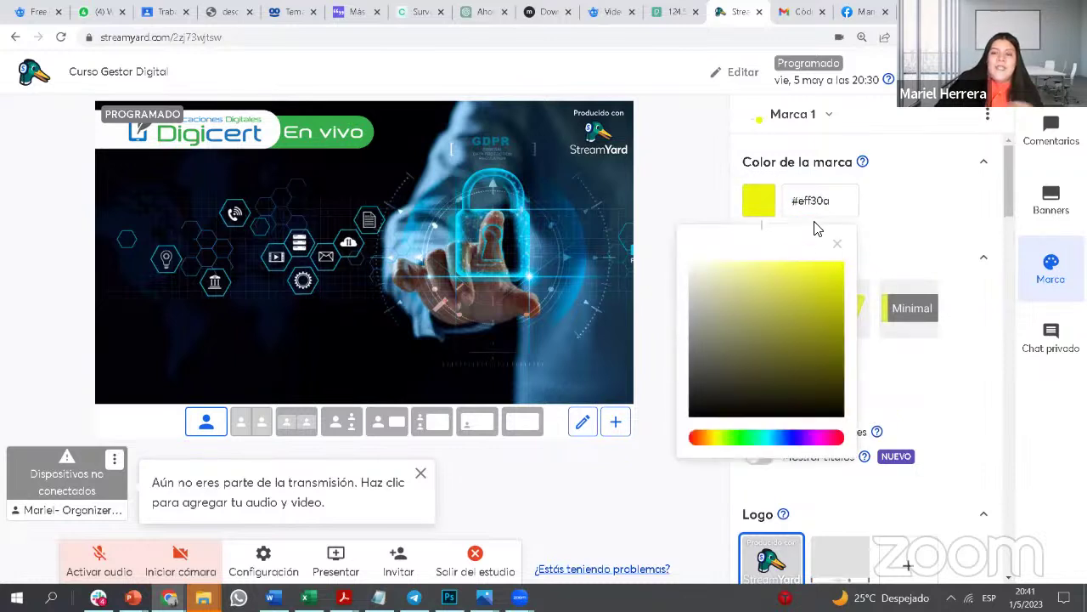
left_click_drag(833, 203, 792, 202)
left_click(915, 195)
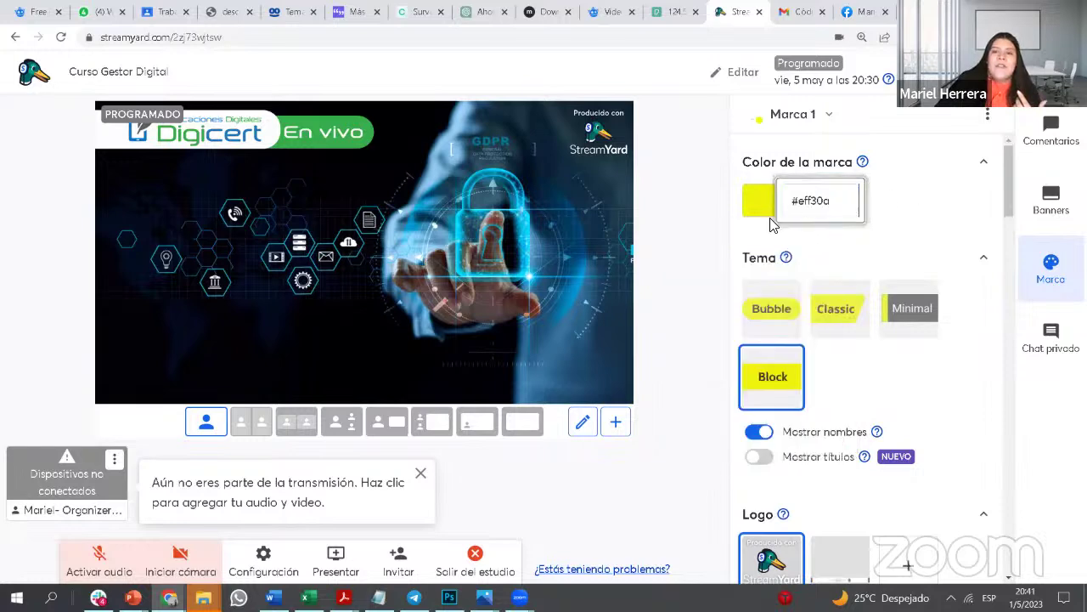
left_click(761, 216)
left_click(930, 213)
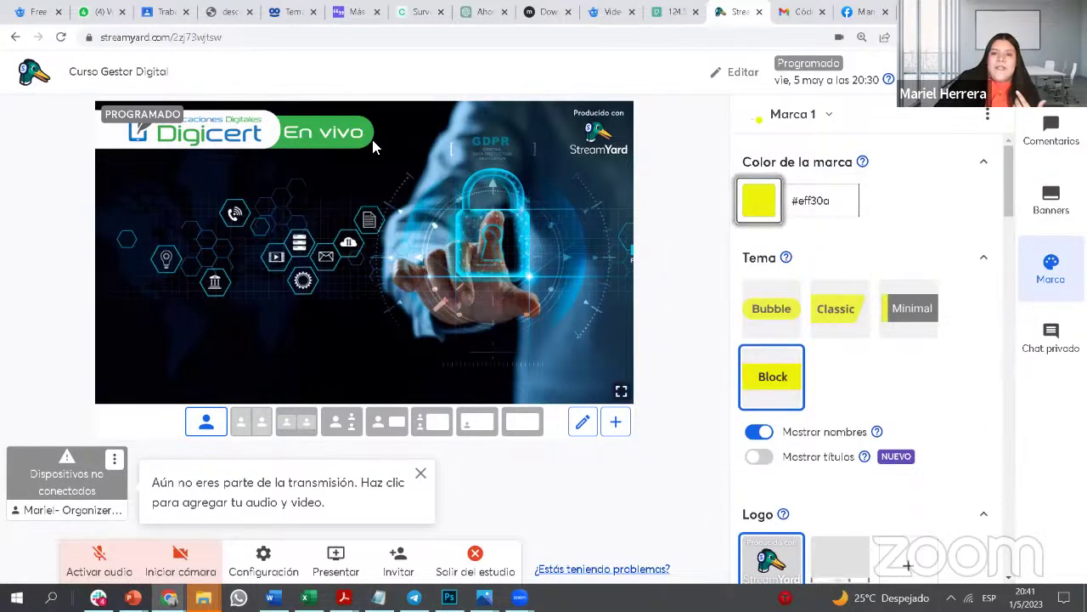
Step: Compare the Classic and Block themes, then apply the Bubble overlay theme
left_click(784, 325)
left_click(844, 321)
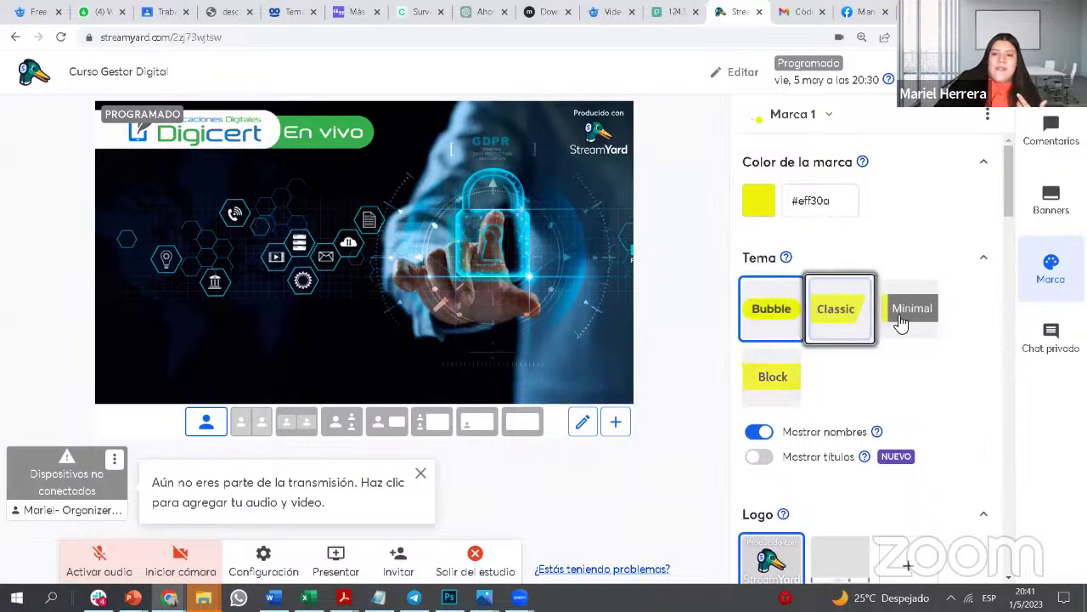
left_click(766, 393)
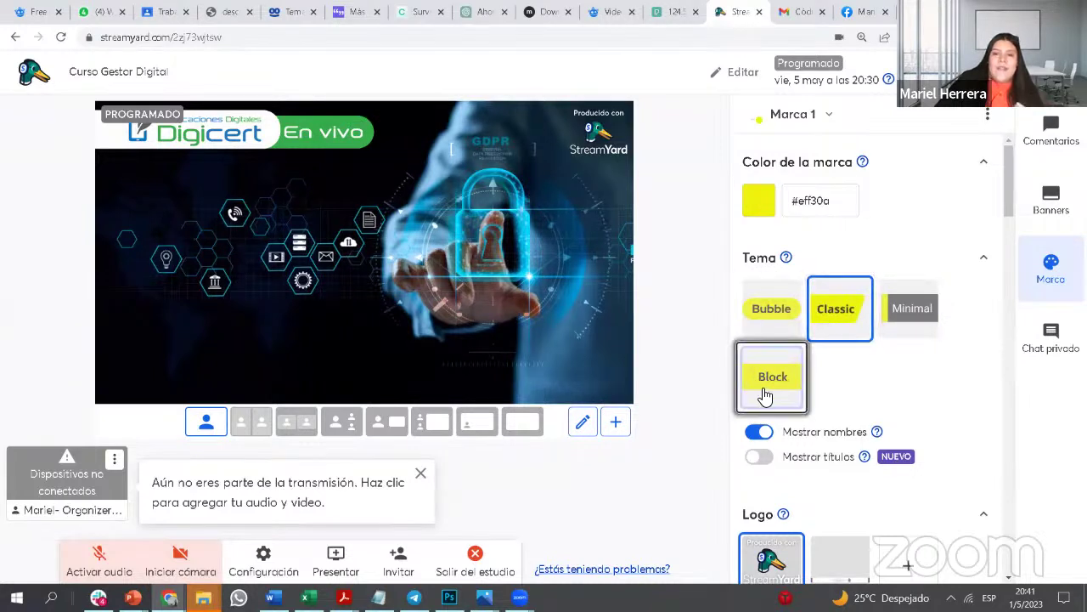
left_click(773, 314)
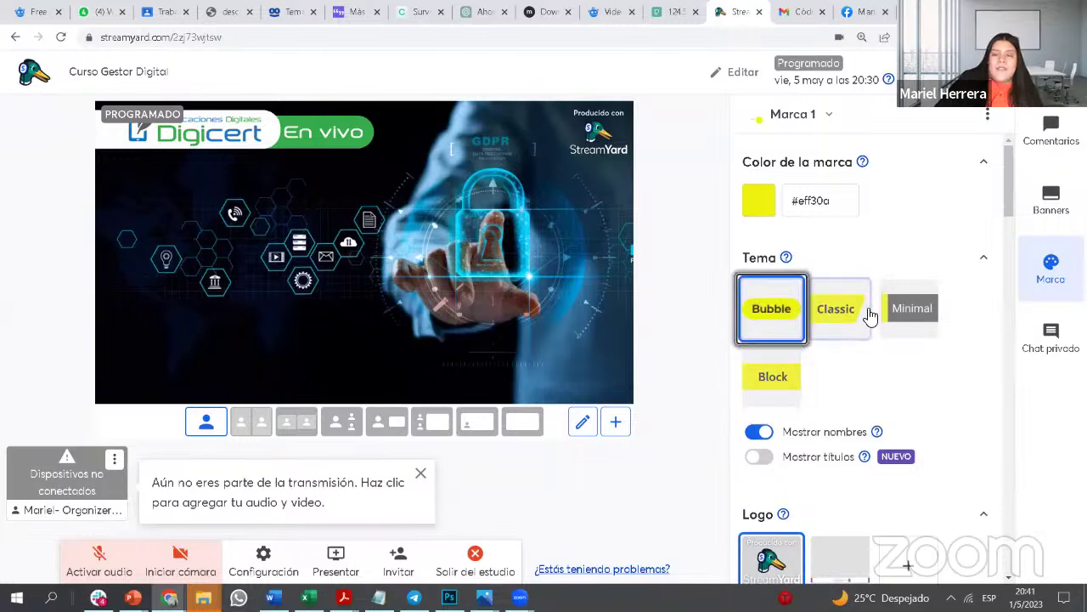
left_click(399, 557)
Step: Copy the studio's guest invite link and close the Agregar invitados window
left_click(712, 332)
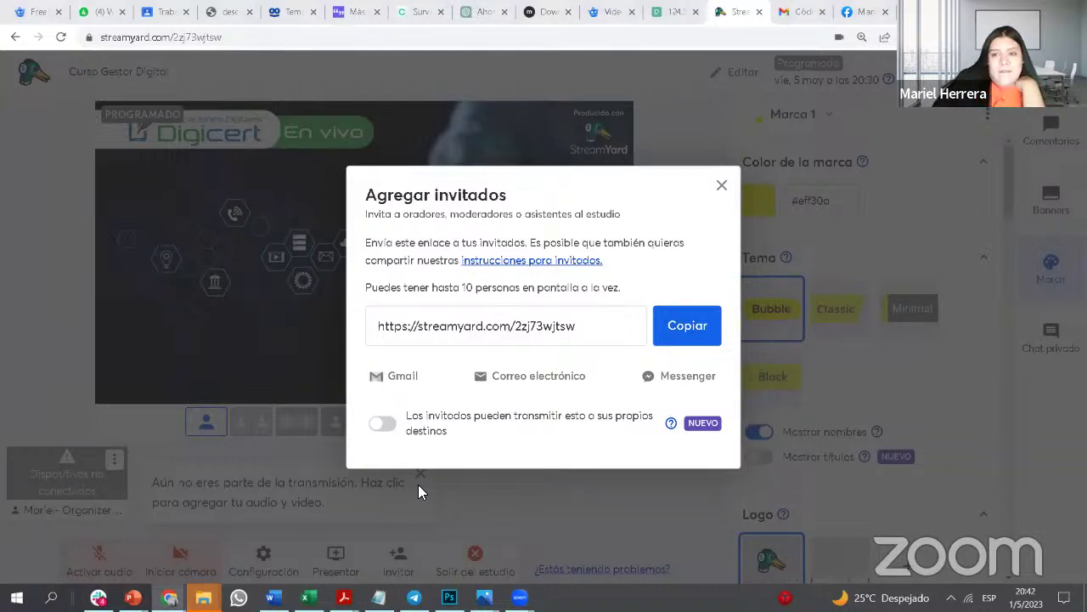
triple_click(795, 219)
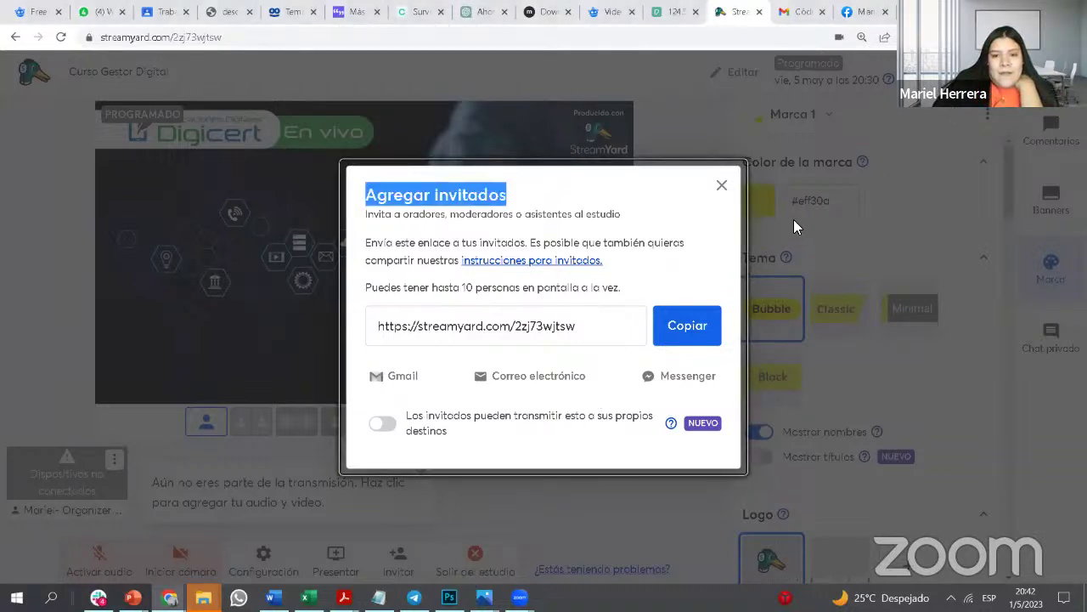
left_click(722, 186)
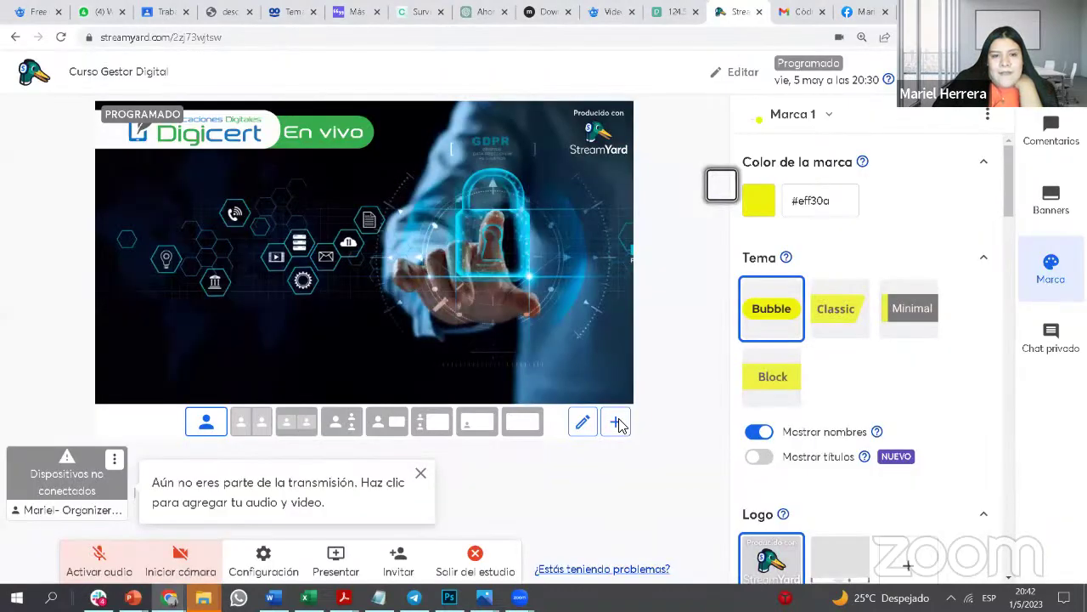
Step: Dismiss the 'Aún no eres parte de la transmisión' tip and move to the Freepik 'Heladera' video results
left_click(421, 473)
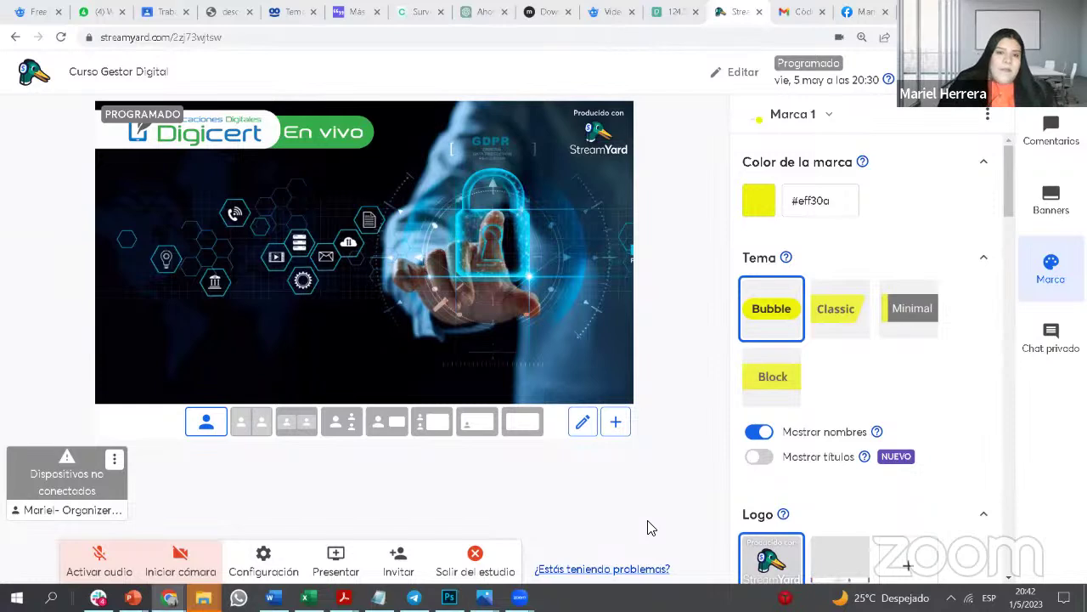
left_click(480, 12)
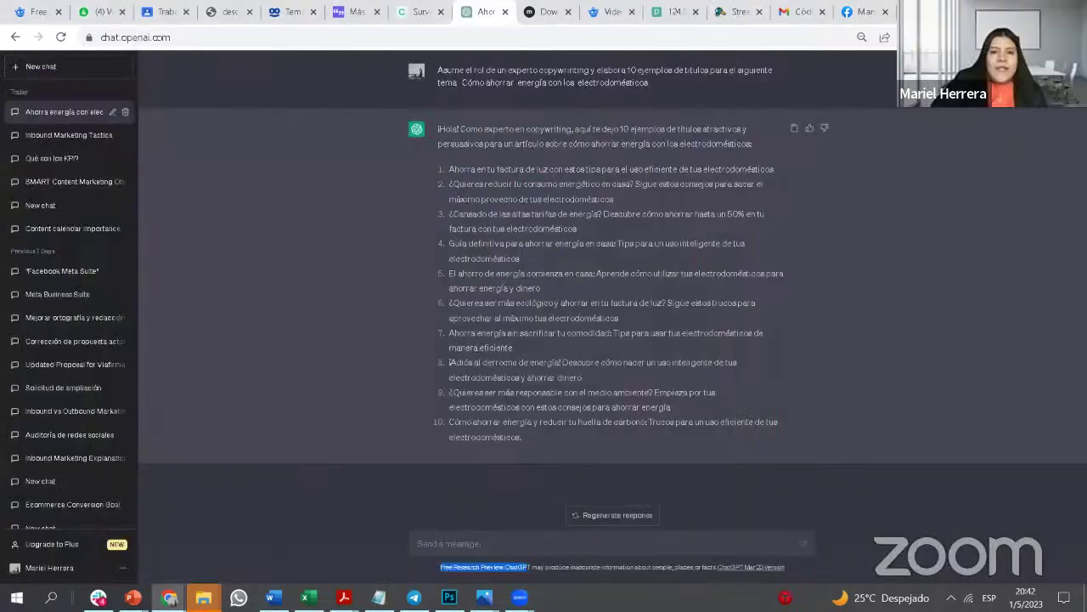
key("ctrl+Tab")
key("ctrl+Tab")
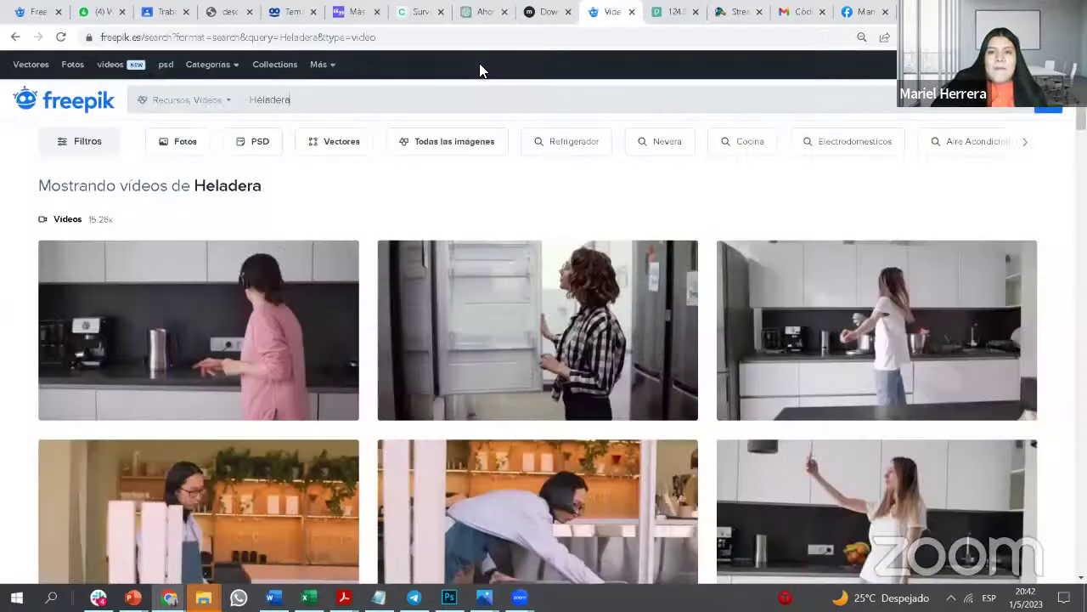
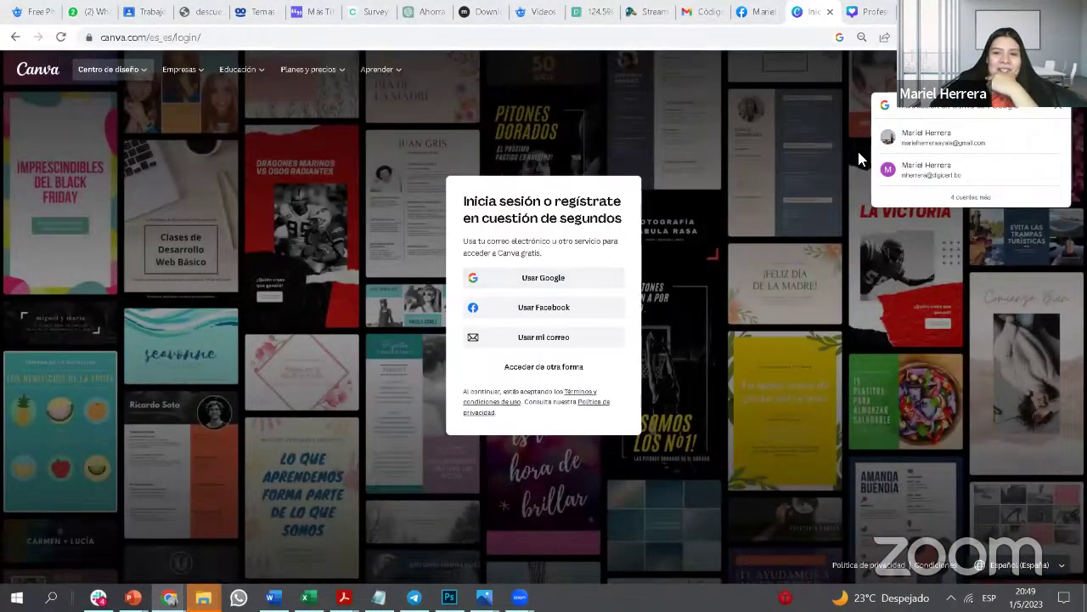
Step: Open the Canva login page (canva.com/es_es/login/) in a new browser tab
left_click(252, 37)
key("ctrl+c")
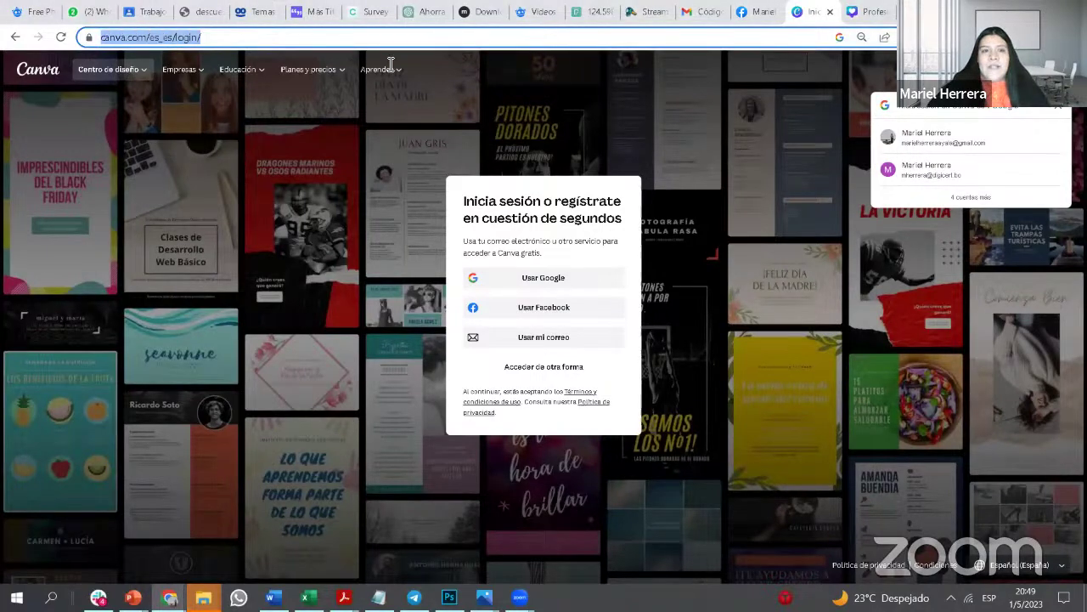
key("ctrl+t")
key("ctrl+v")
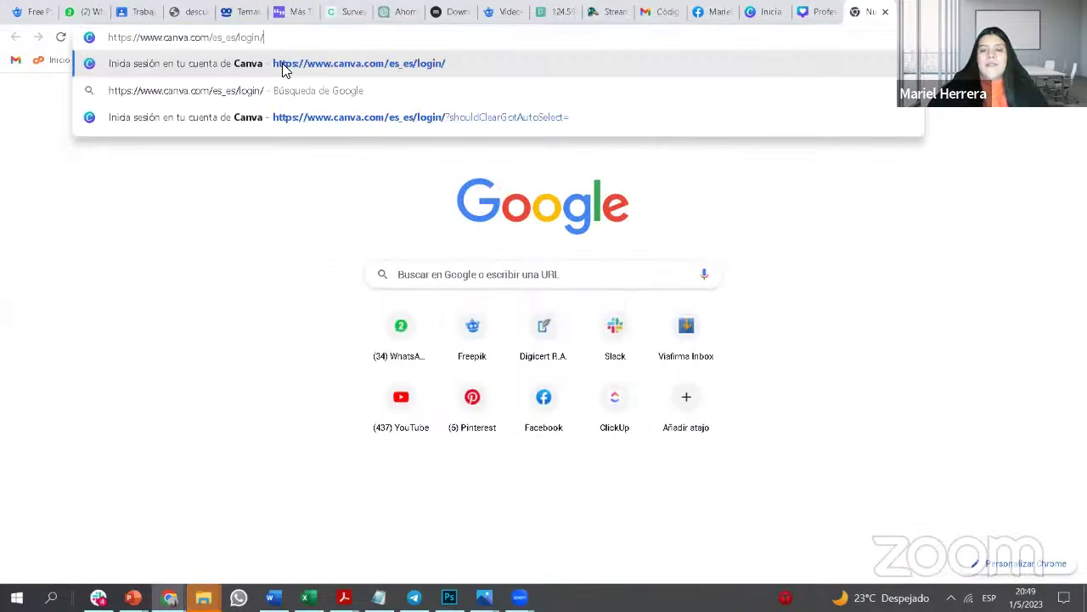
left_click(283, 66)
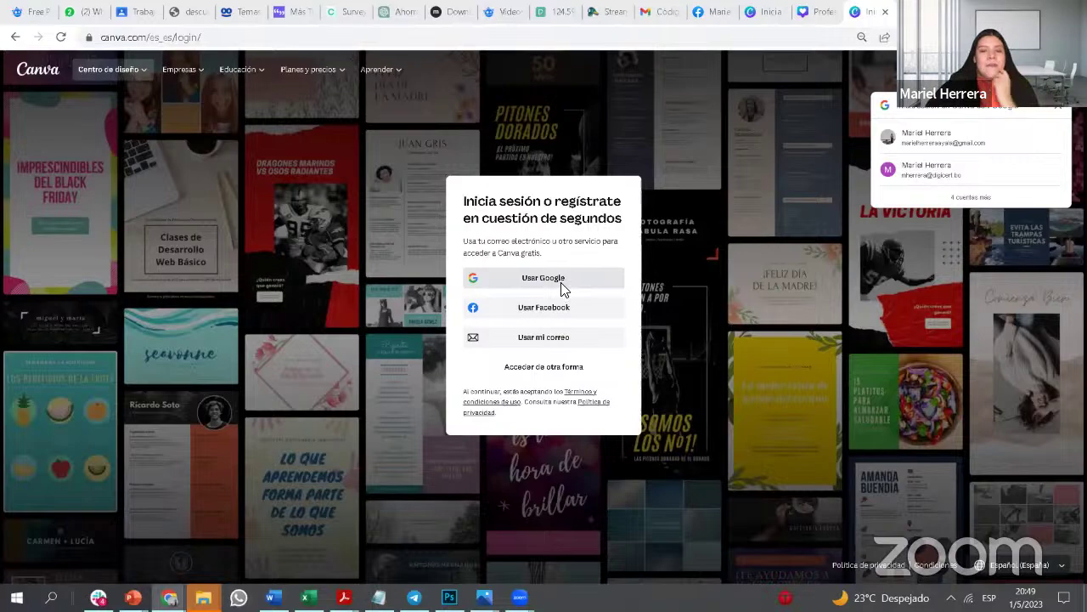
Step: Sign in to Canva with Google ('Usar Google'), picking a work account from the chooser
left_click(563, 289)
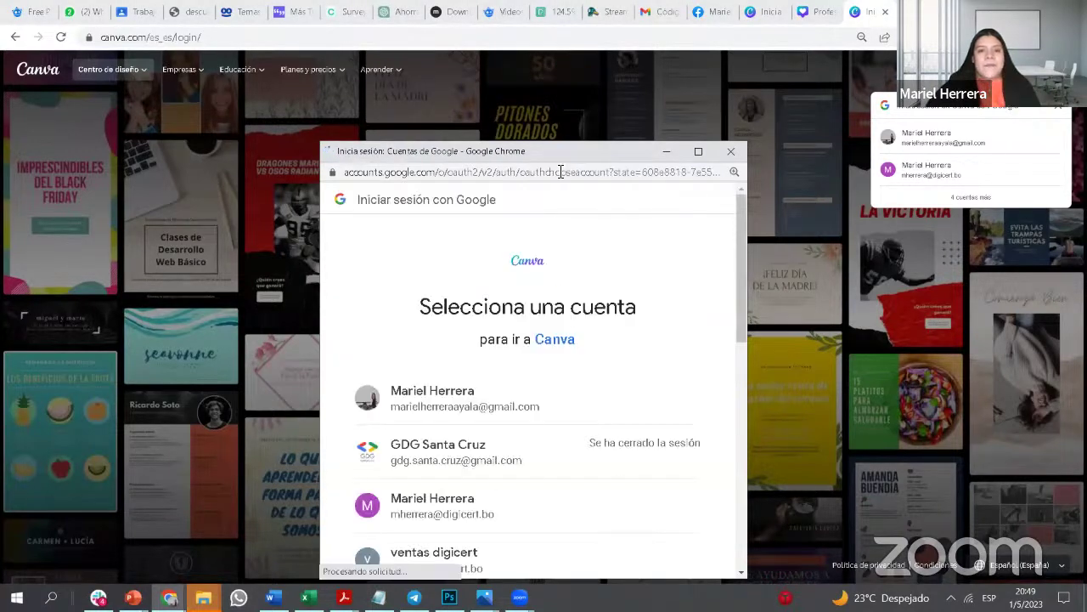
left_click_drag(580, 151, 651, 46)
scroll(572, 383, "down", 5)
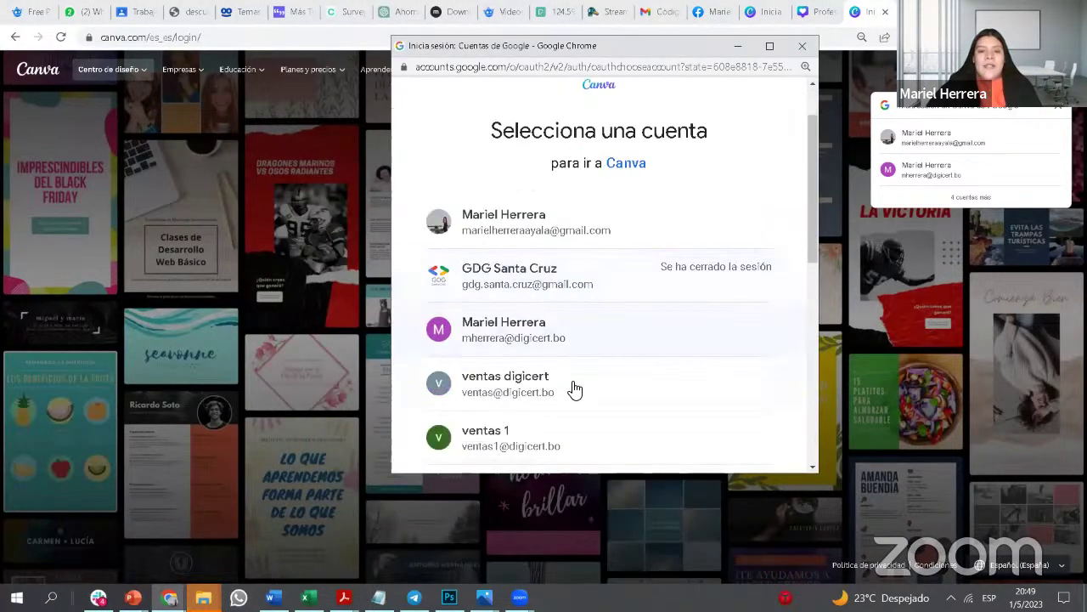
scroll(576, 391, "down", 3)
scroll(575, 394, "up", 5)
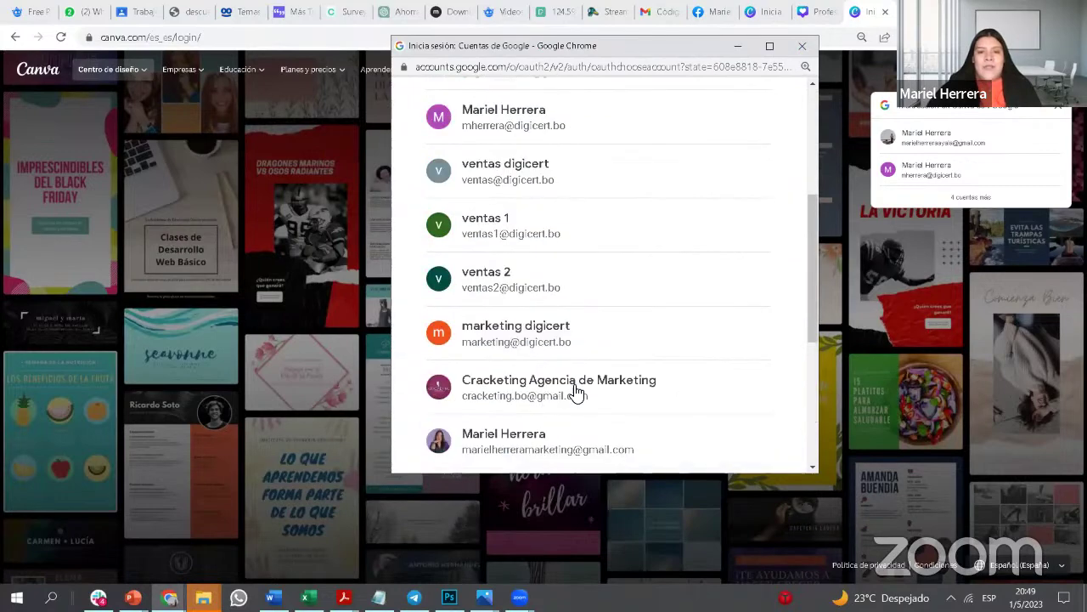
scroll(582, 399, "down", 1)
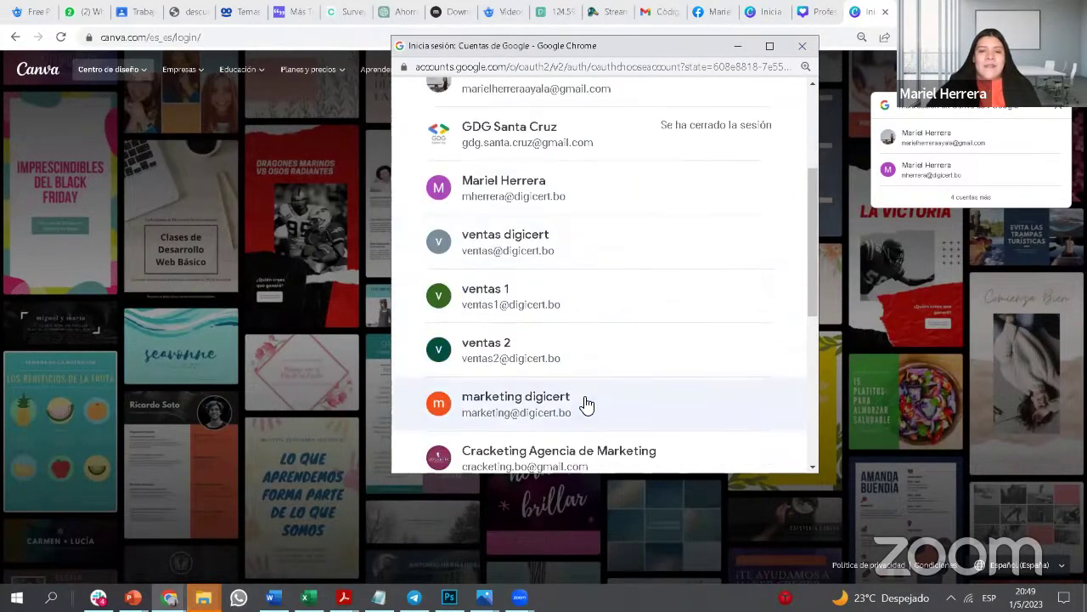
left_click(532, 315)
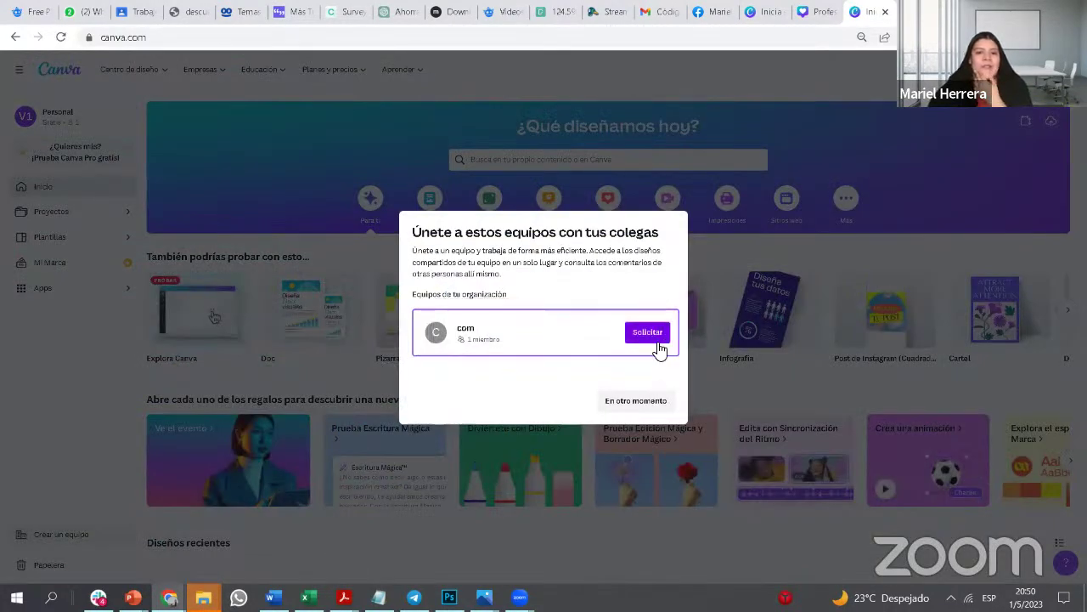
Step: Skip the team invitation with 'En otro momento', choose 'Uso personal', and start the Pro trial
left_click(652, 414)
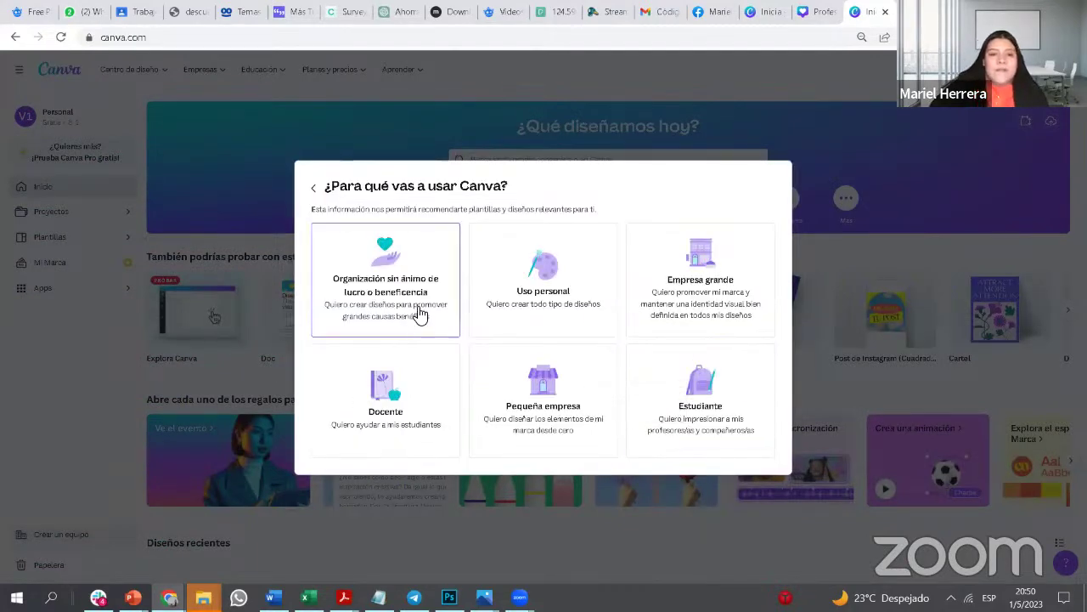
left_click(592, 298)
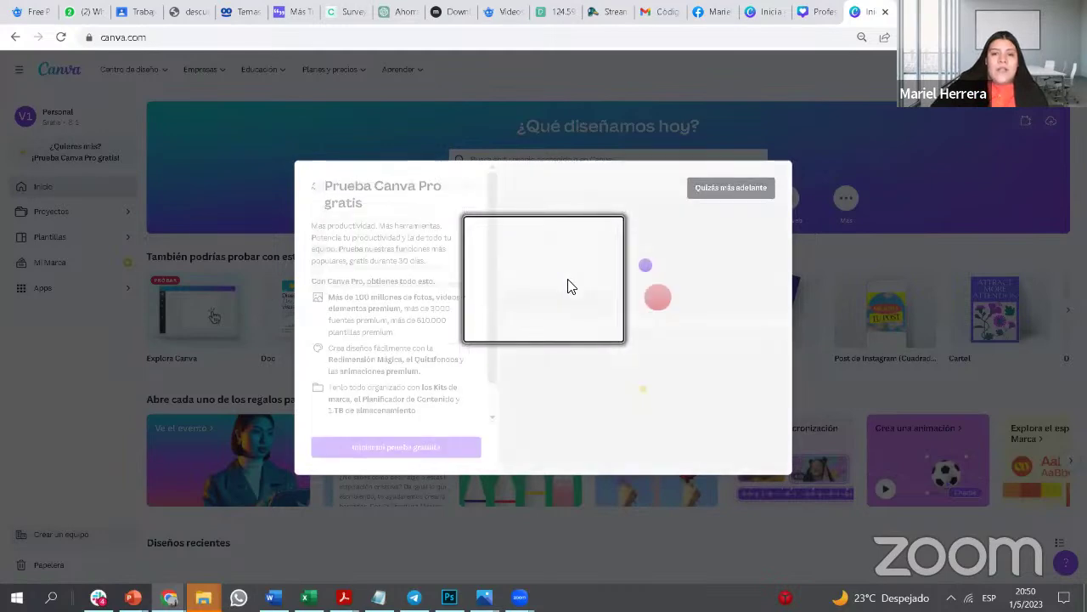
left_click(450, 448)
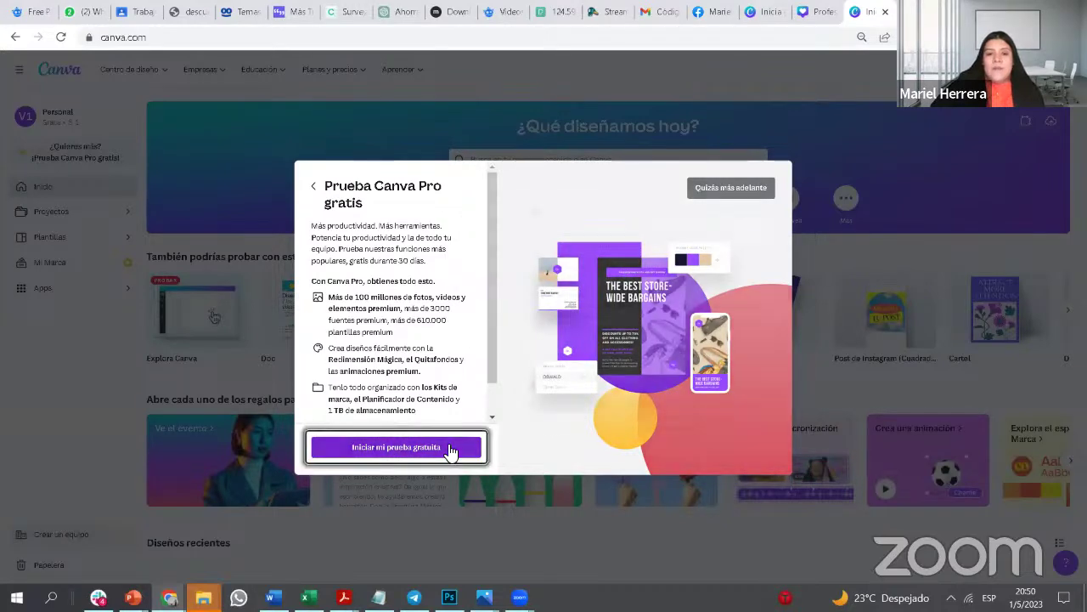
Step: Back out of the annual-plan payment, decline the Pro trial with 'Quizás más adelante', and reload
left_click(455, 408)
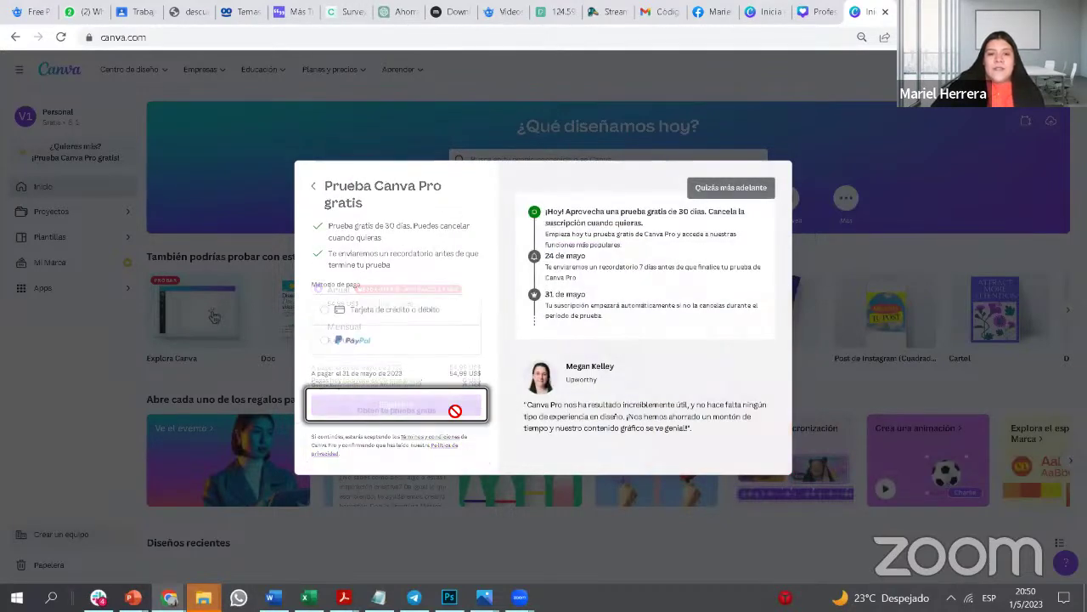
left_click(320, 192)
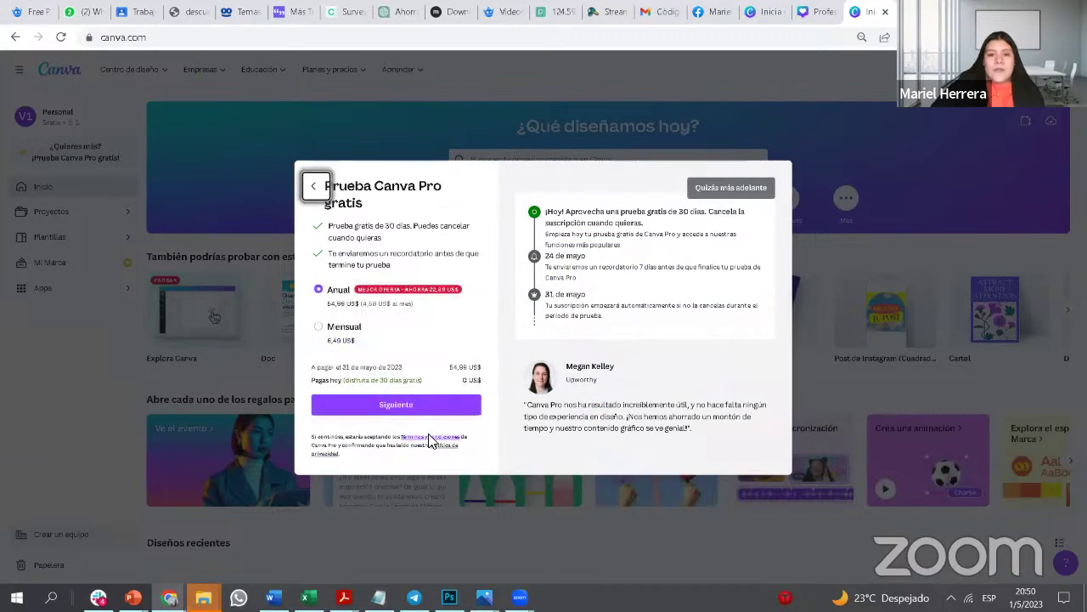
left_click(320, 195)
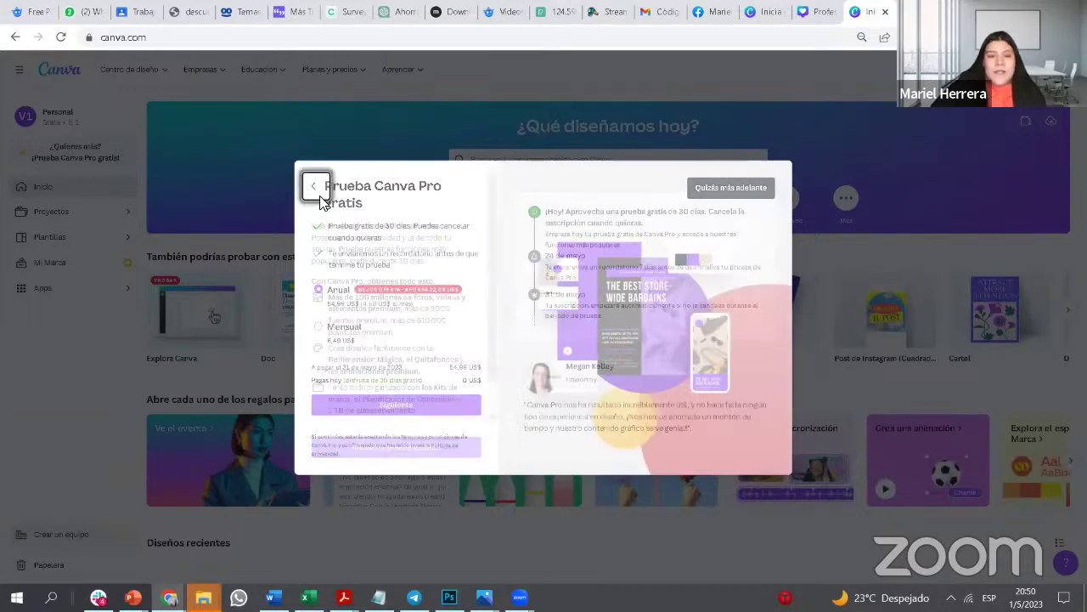
scroll(473, 393, "down", 1)
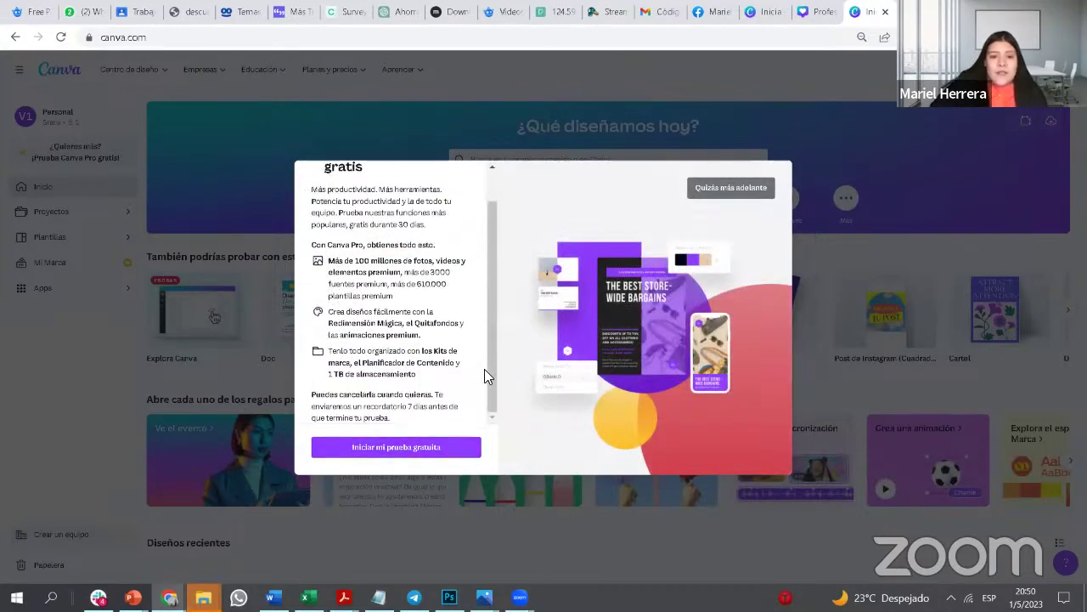
left_click(766, 193)
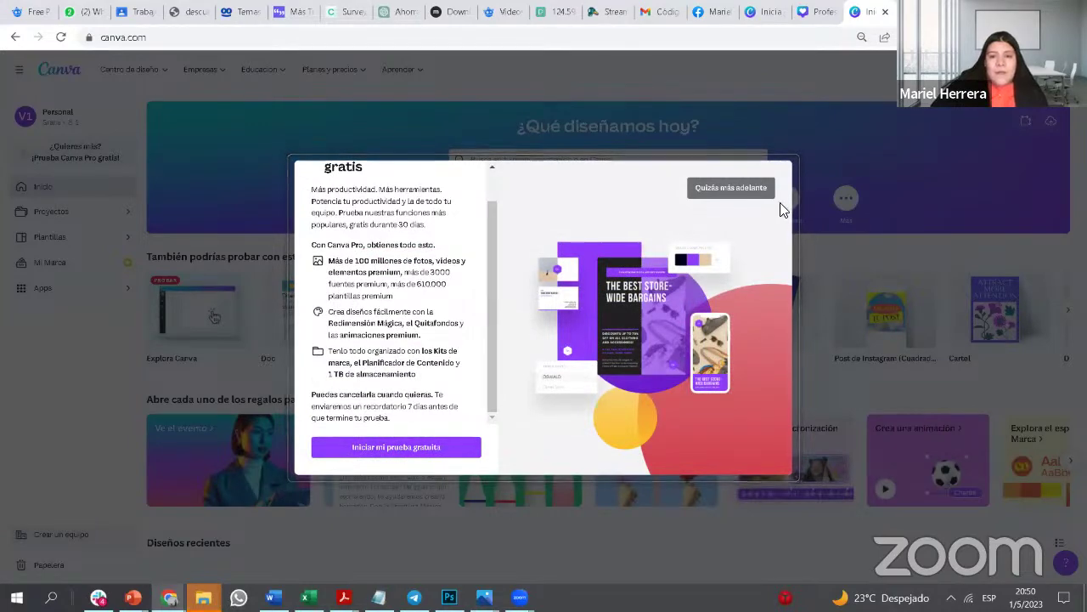
left_click(61, 38)
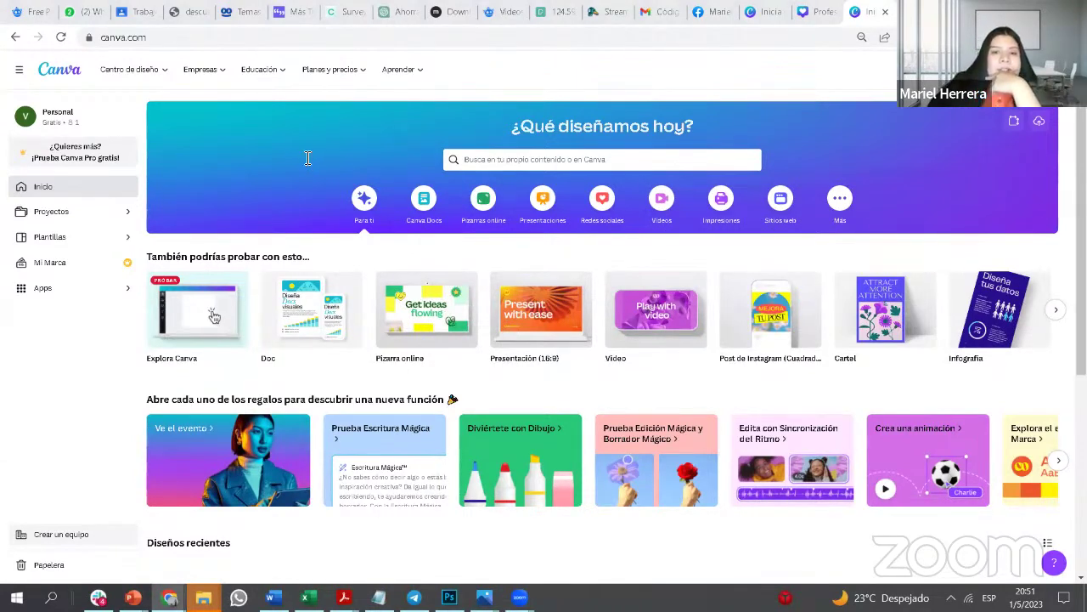
Step: Browse the 'Post de Instagram (Cuadrado)' templates from the home search box
left_click(459, 160)
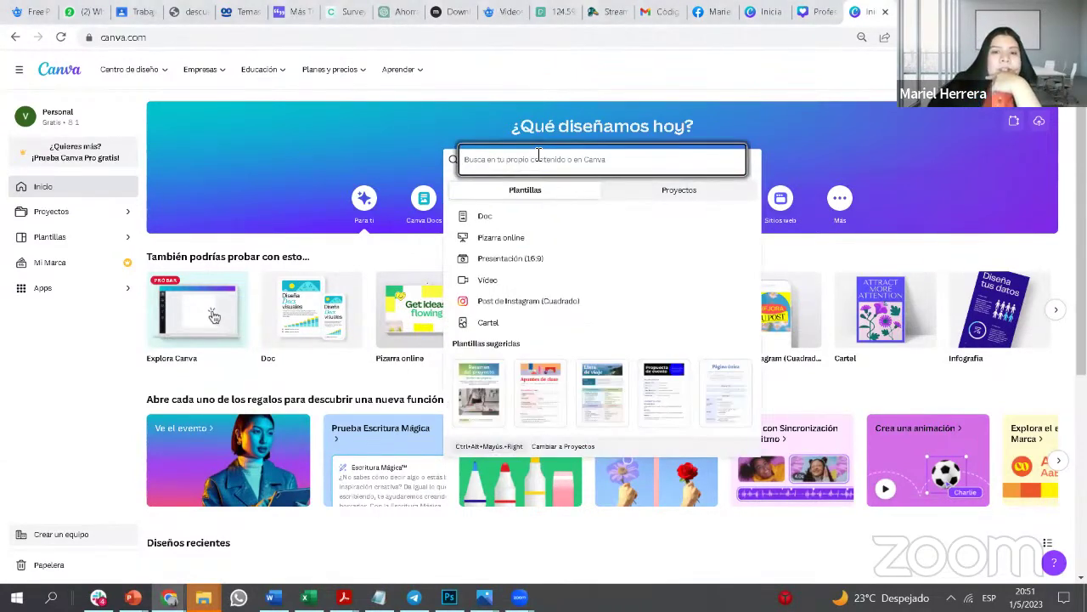
left_click(552, 303)
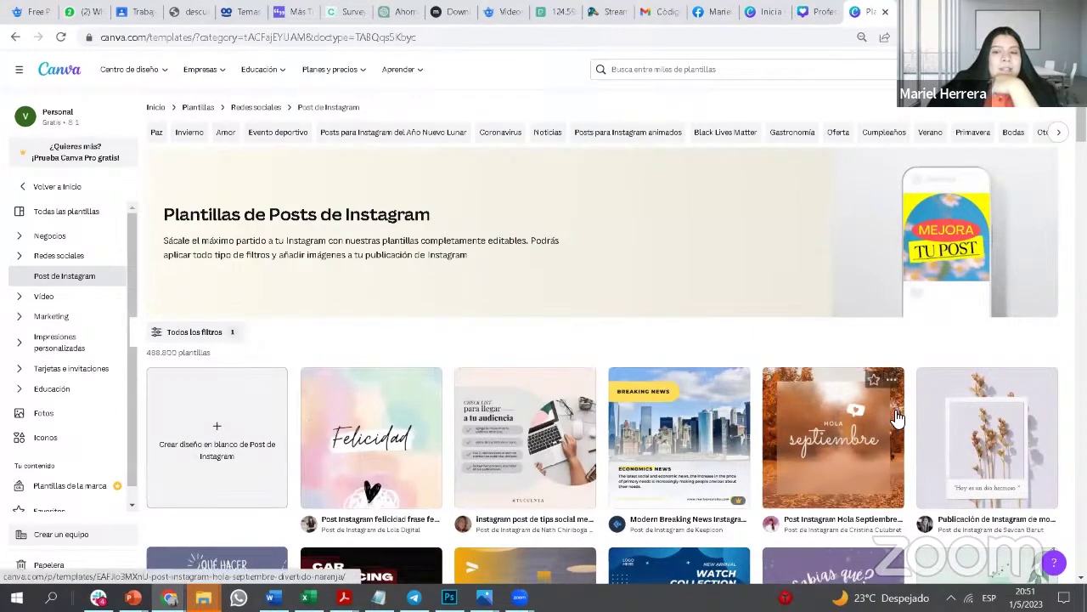
scroll(1049, 422, "down", 3)
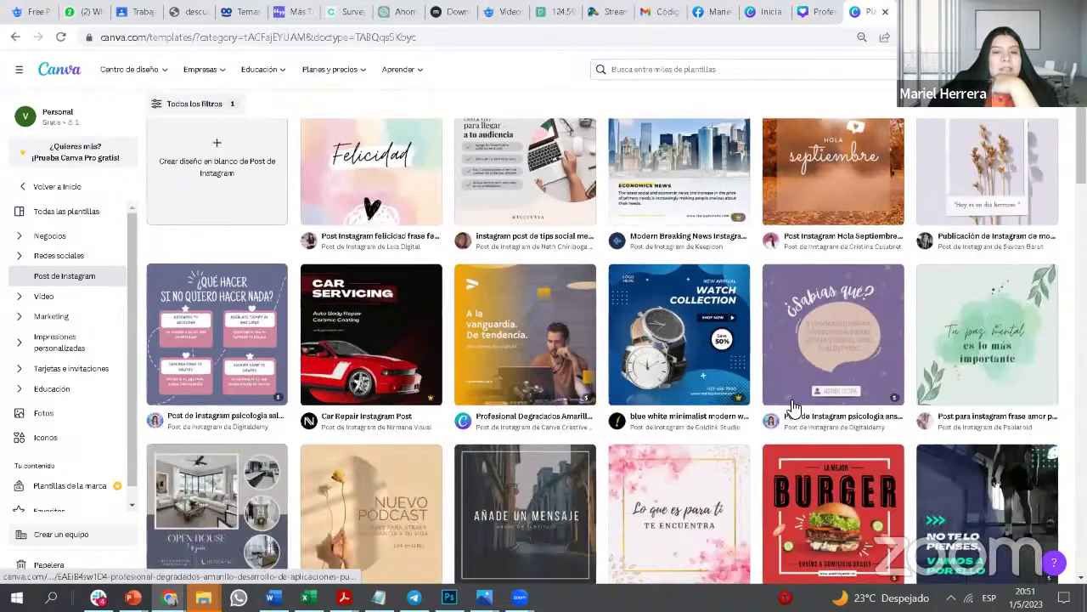
scroll(793, 408, "down", 1)
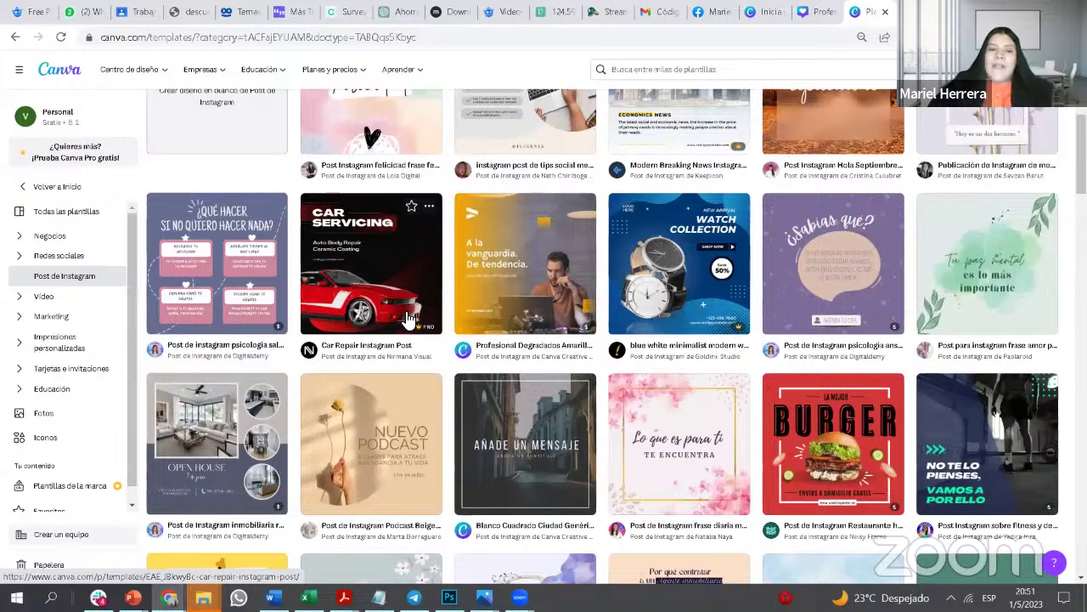
scroll(476, 339, "up", 3)
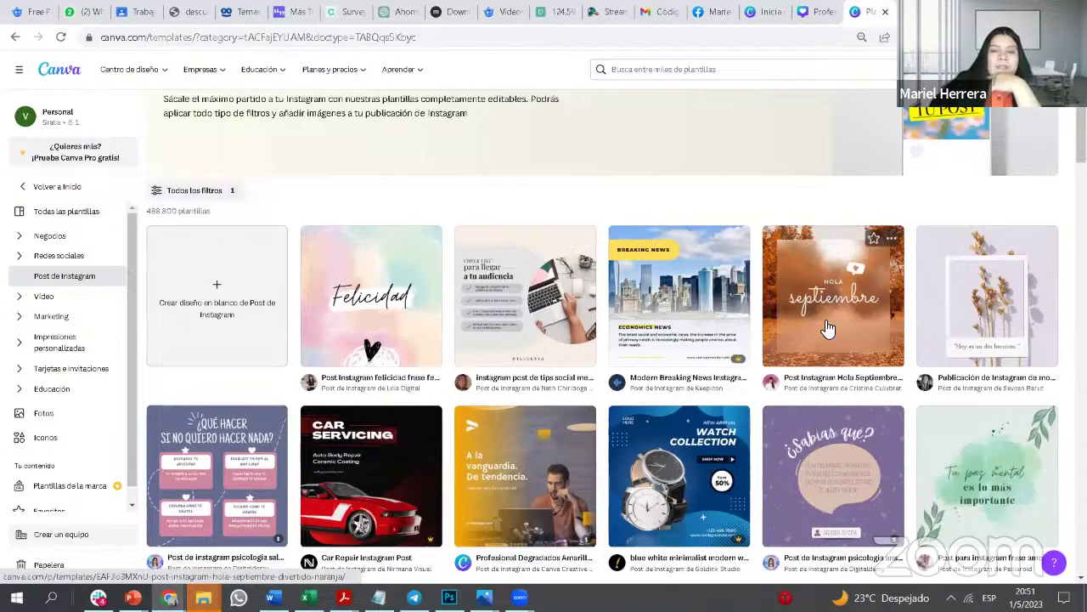
scroll(828, 329, "down", 5)
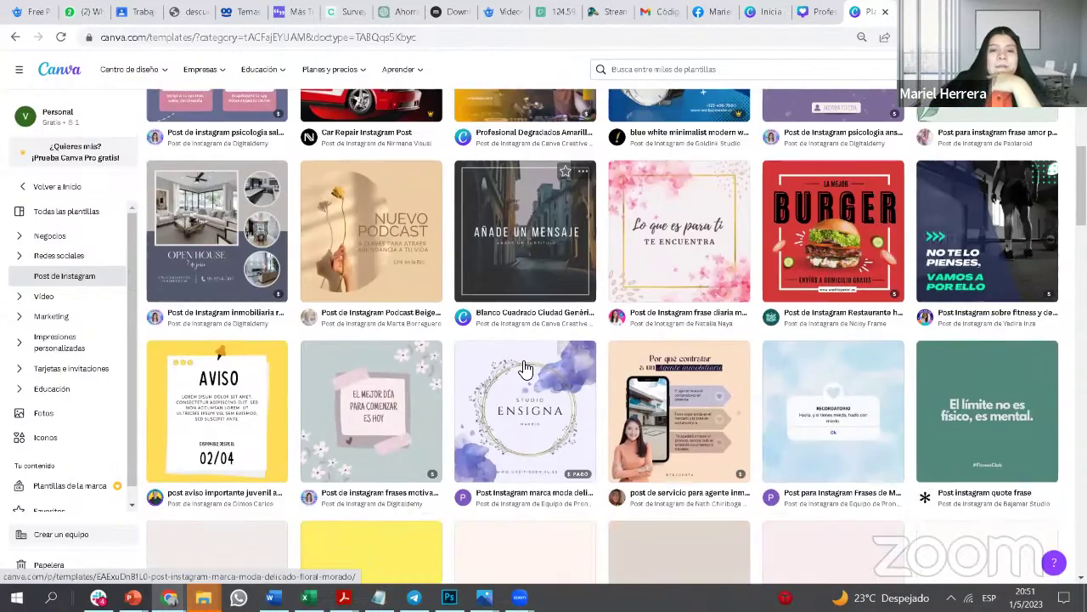
scroll(883, 376, "up", 4)
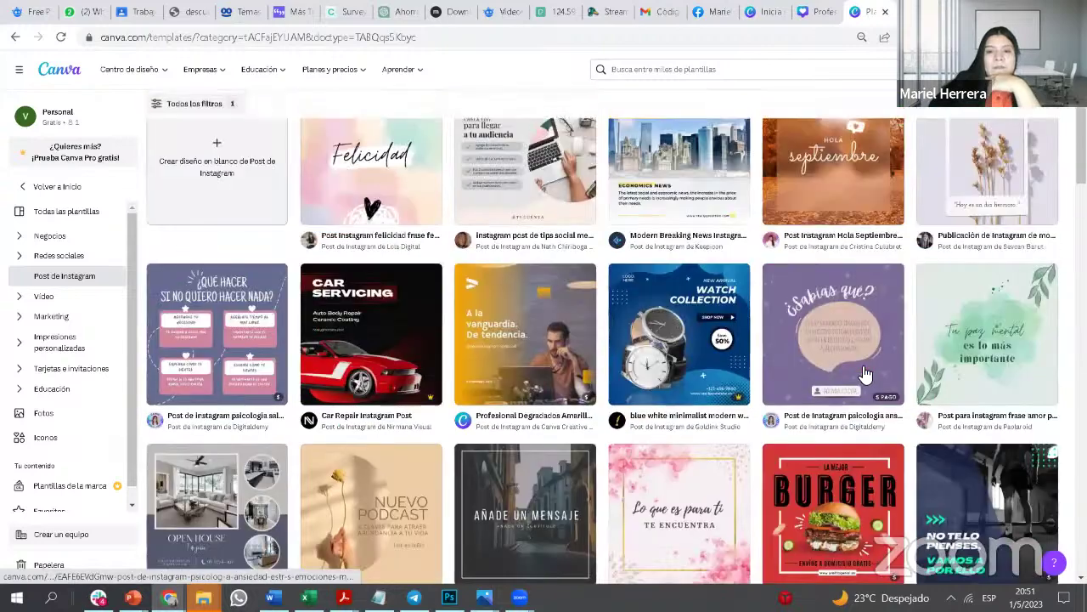
scroll(867, 373, "up", 2)
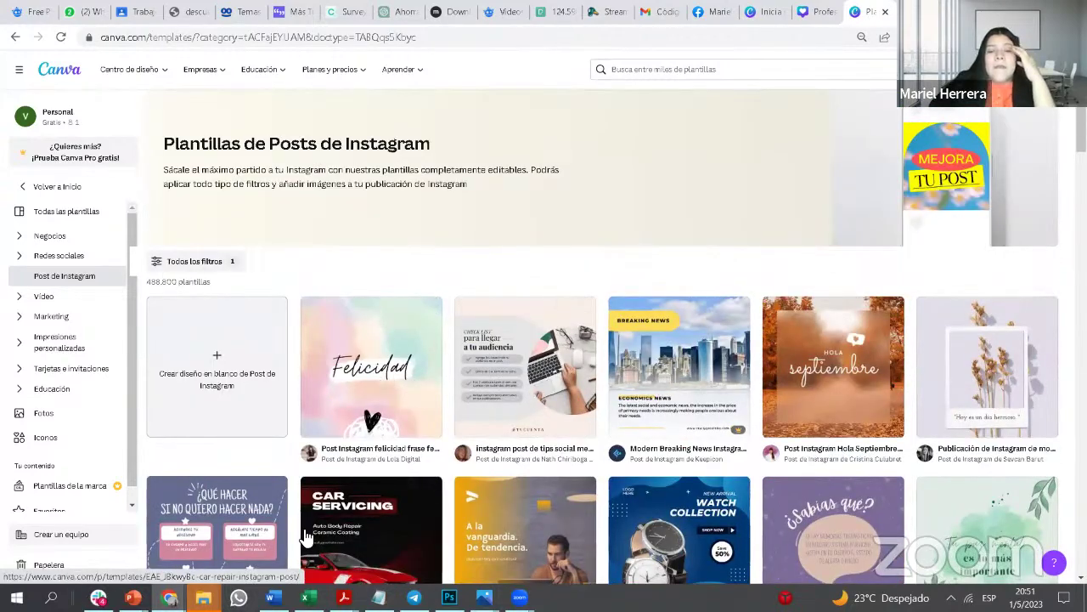
Step: Copy 'Cómo ahorrar energía con los electrodomésticos' from cell H6 of the Excel content calendar
left_click(307, 598)
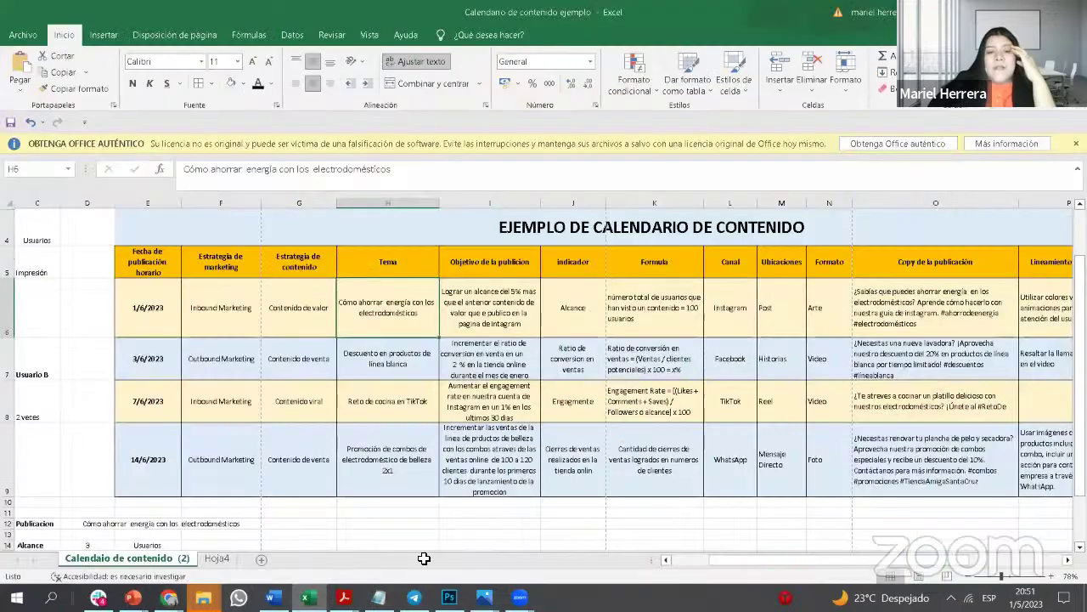
double_click(421, 313)
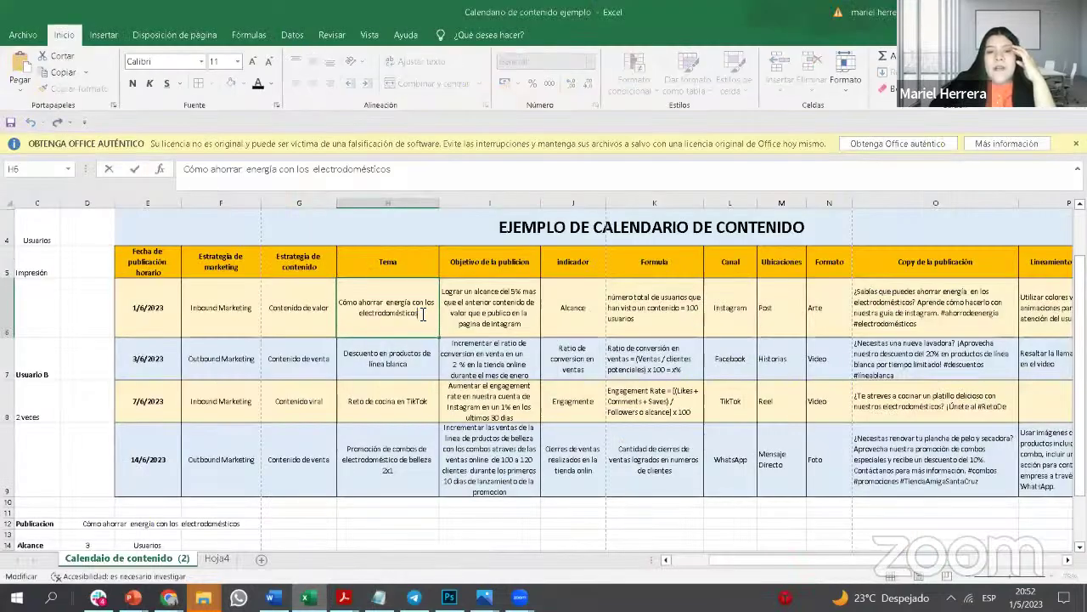
left_click_drag(418, 312, 340, 302)
right_click(374, 304)
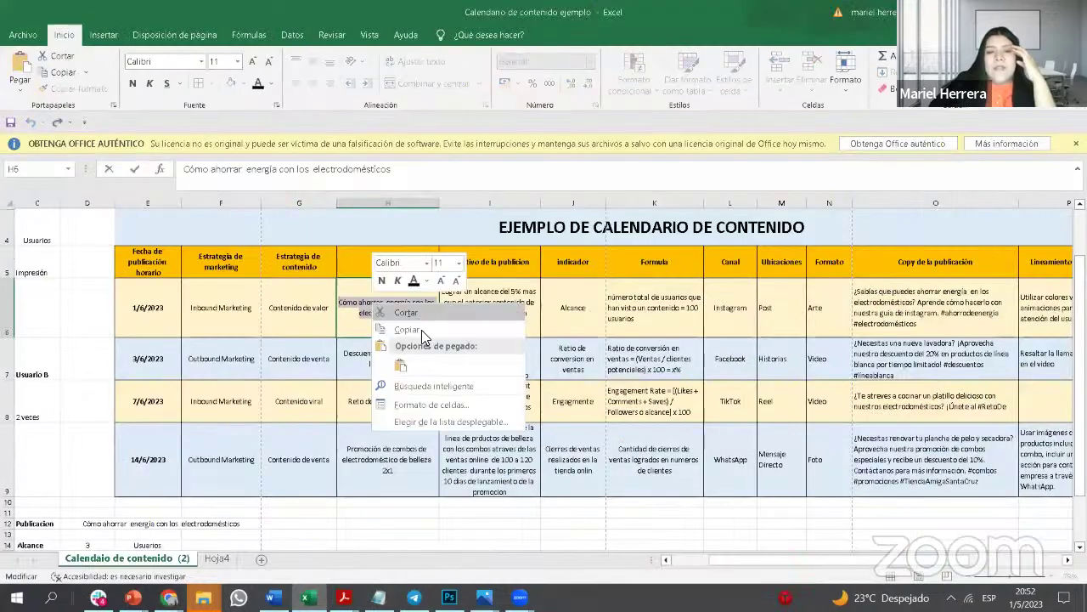
left_click(603, 363)
left_click_drag(812, 559, 760, 559)
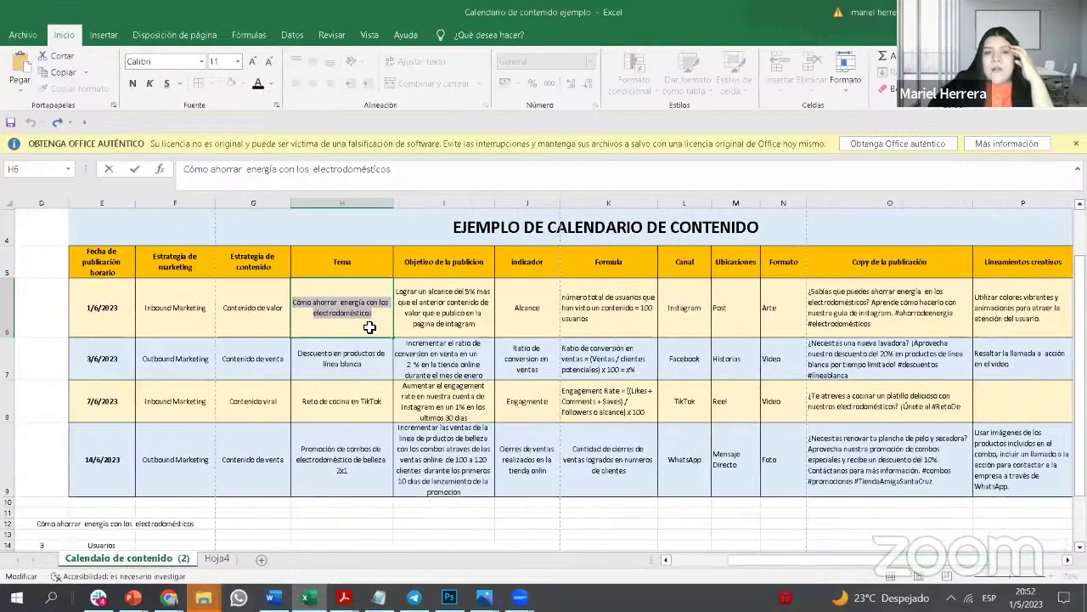
Step: Back in Canva, preview and close Open House, then open the Nuevo Podcast beige template
mouse_move(169, 597)
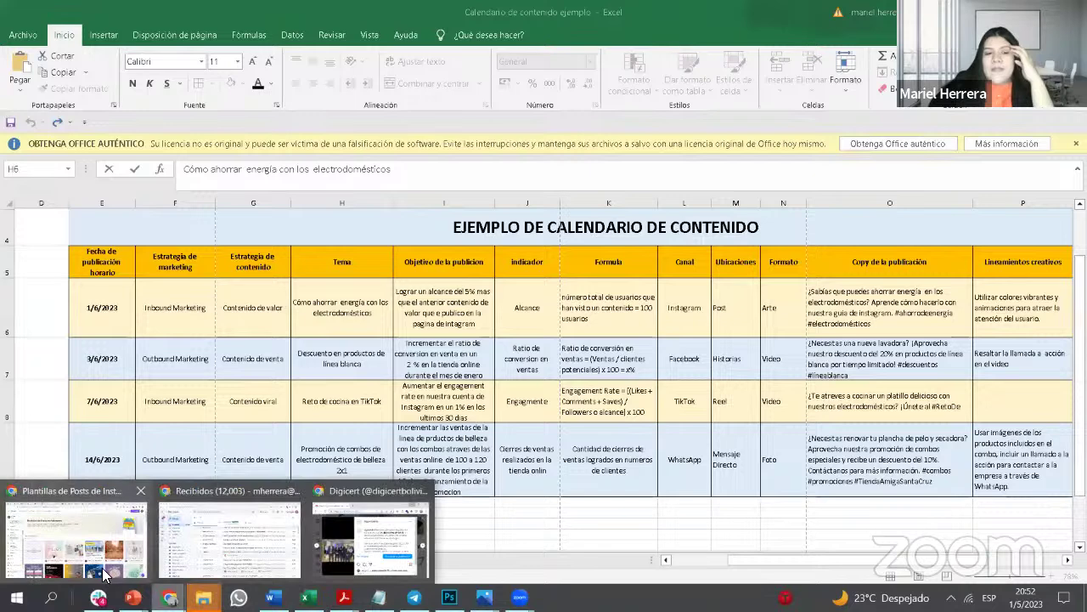
left_click(76, 528)
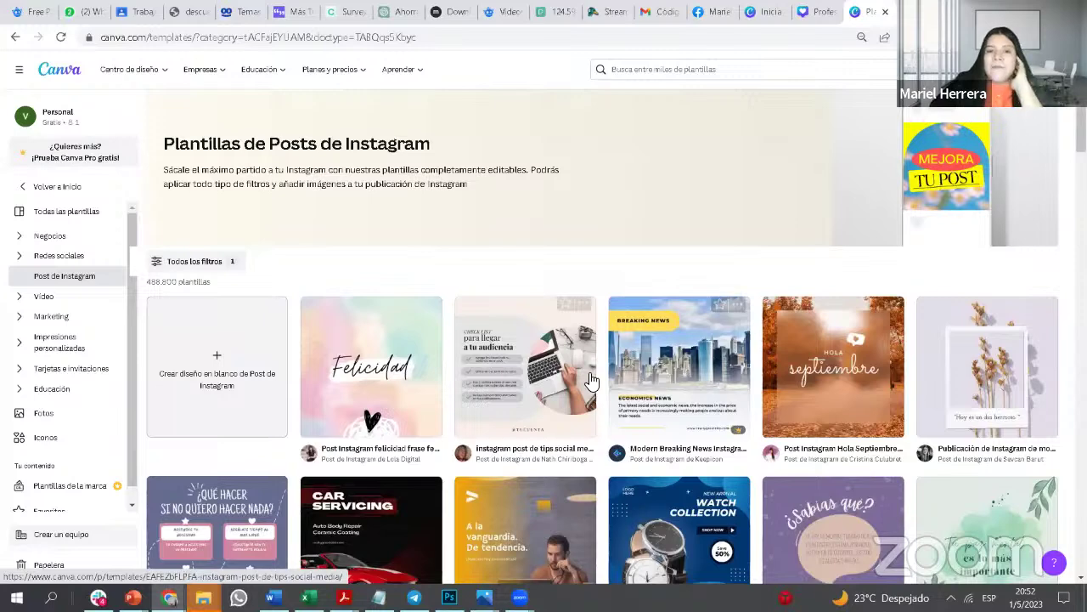
scroll(595, 382, "down", 1)
scroll(490, 451, "down", 1)
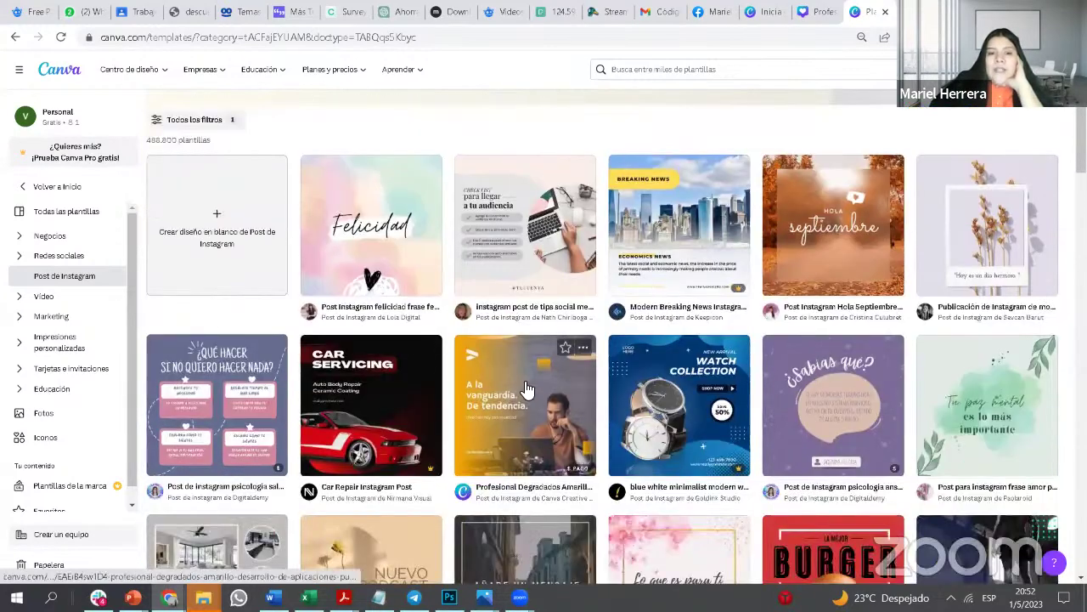
scroll(841, 382, "down", 1)
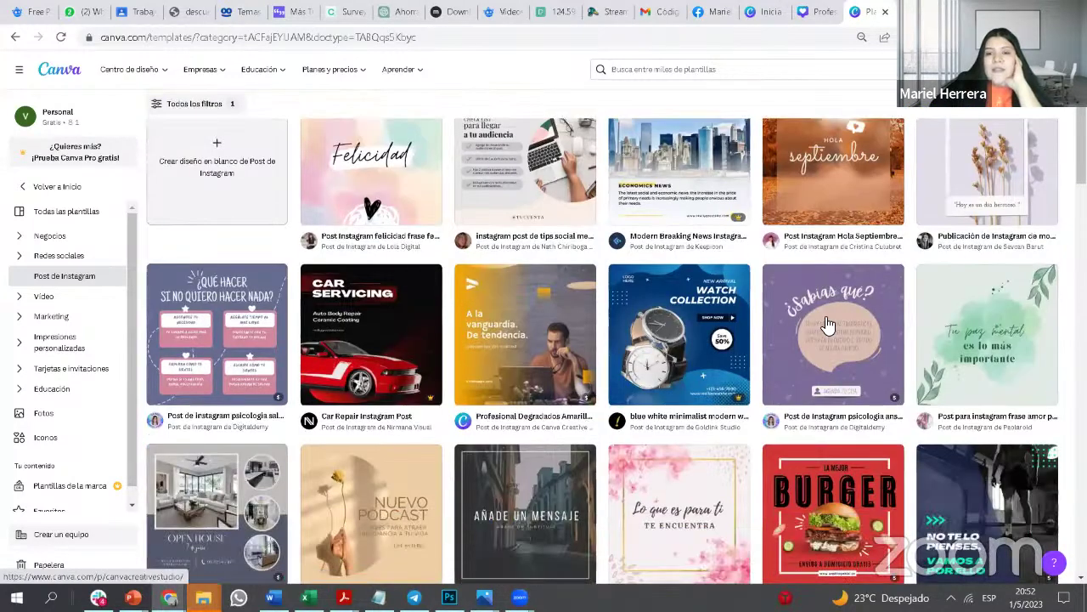
scroll(614, 363, "down", 1)
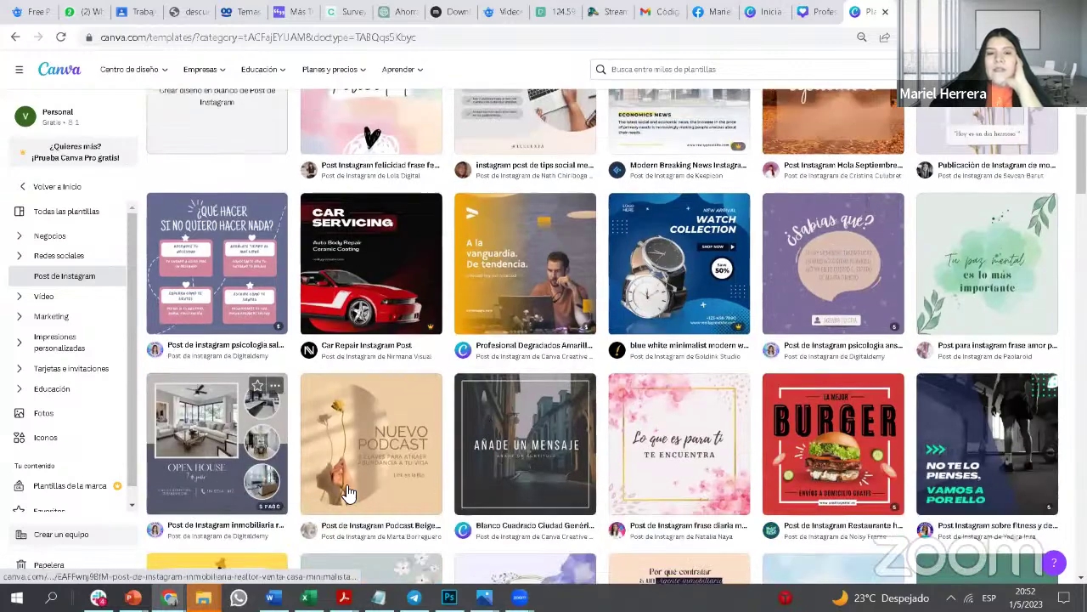
left_click(208, 455)
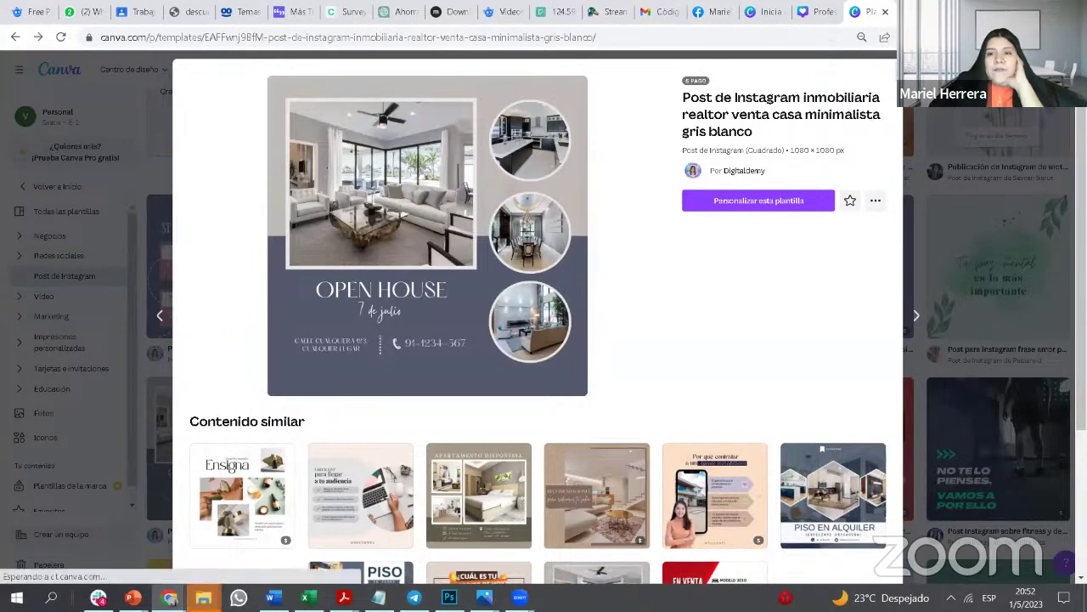
key("Escape")
left_click(384, 342)
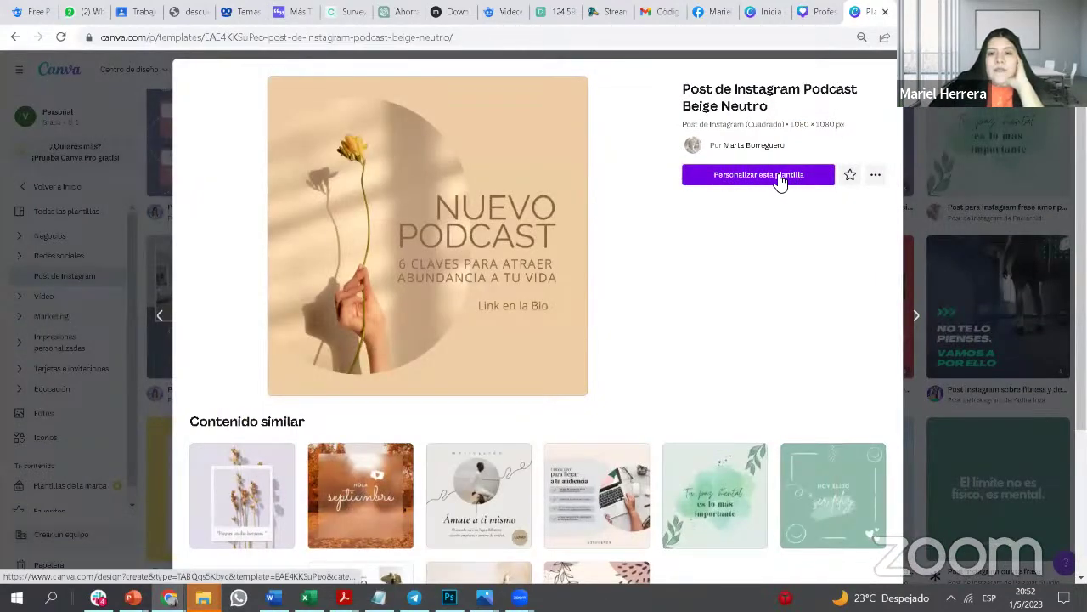
Step: Customize the template, replacing 'NUEVO PODCAST' with the pasted energy-saving title
left_click(780, 180)
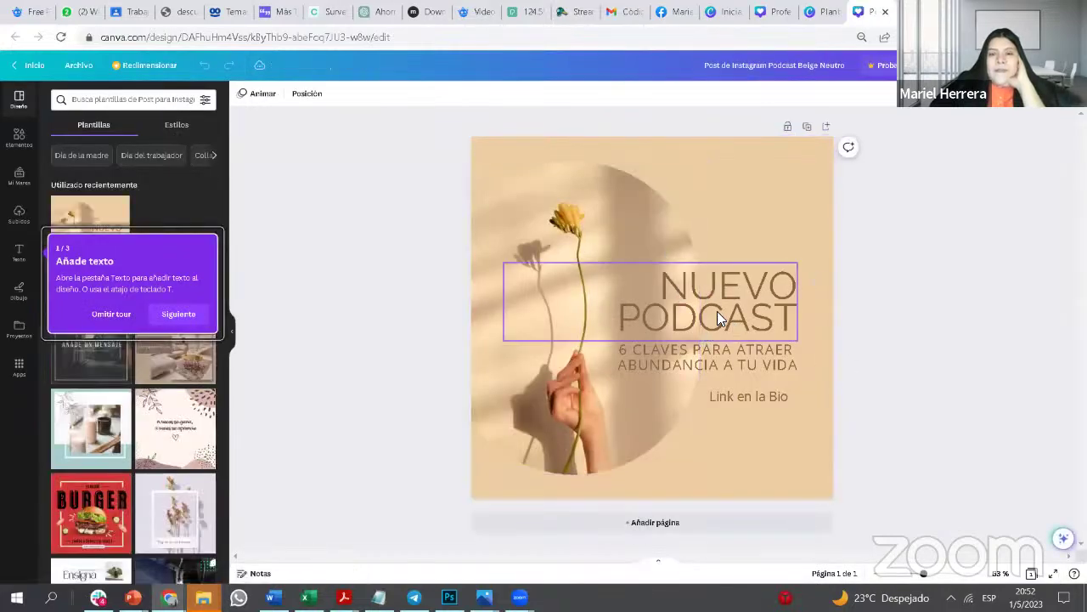
left_click(718, 309)
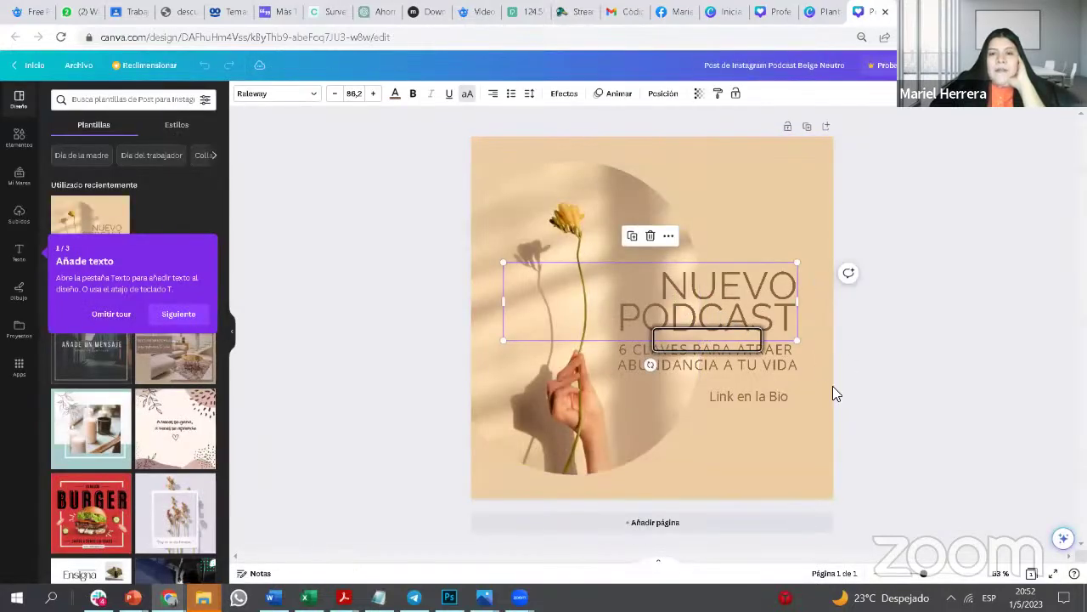
double_click(661, 287)
left_click(795, 320)
triple_click(797, 321)
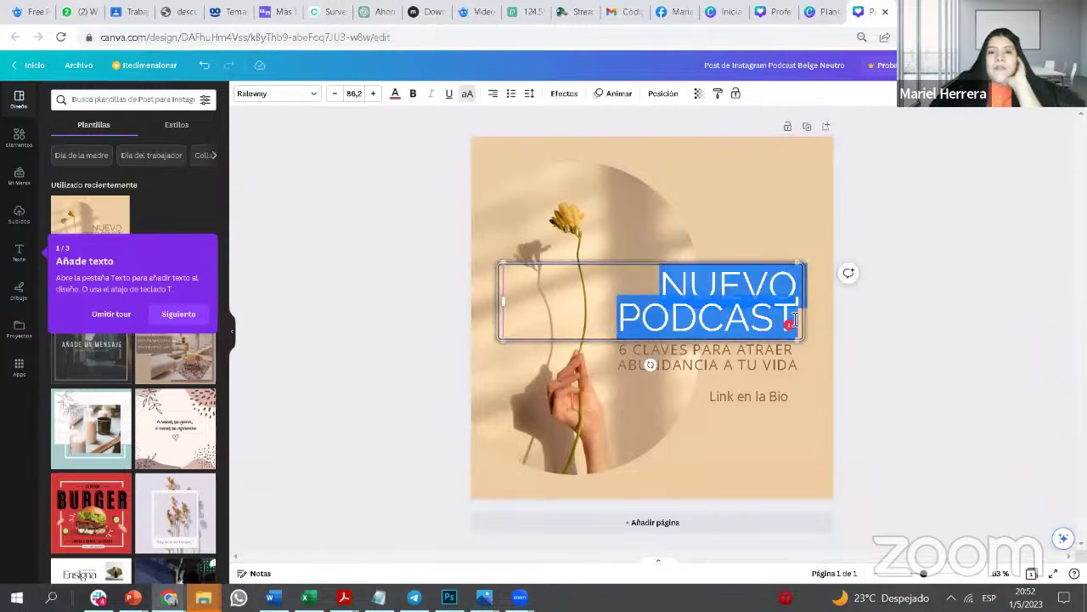
key("BackSpace")
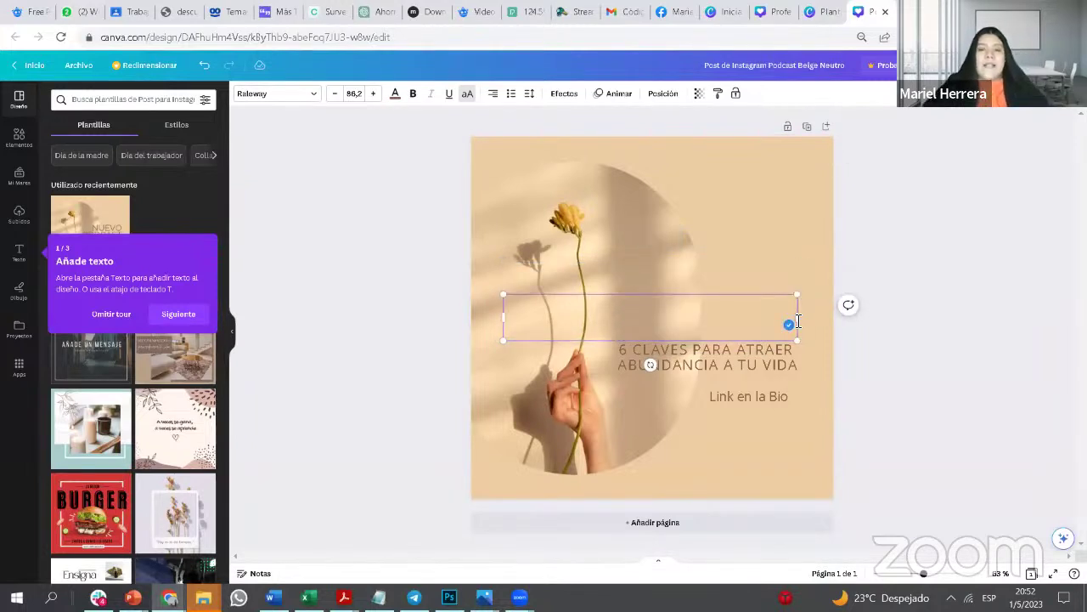
key("ctrl+v")
Step: Widen the title box to the page's right edge and select its first lines
left_click_drag(800, 239, 835, 238)
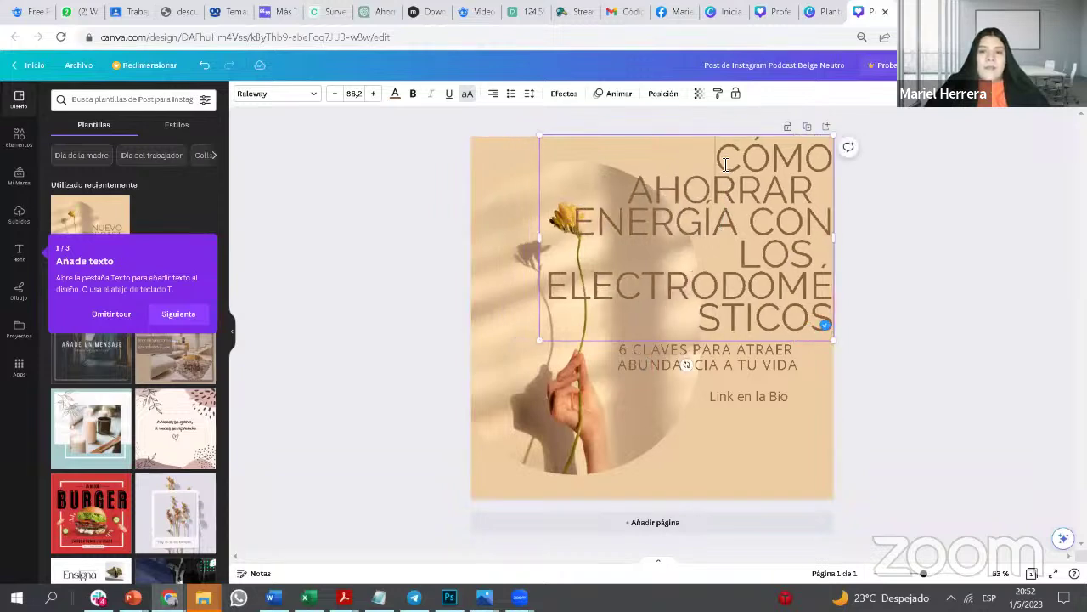
left_click_drag(729, 167, 849, 309)
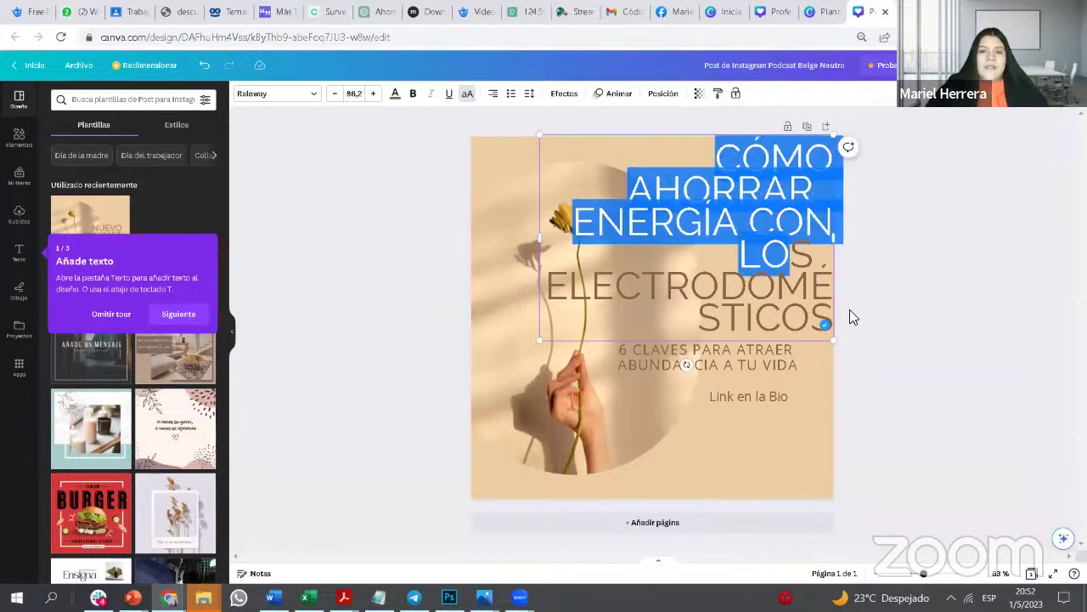
left_click(804, 241)
left_click_drag(717, 162, 838, 330)
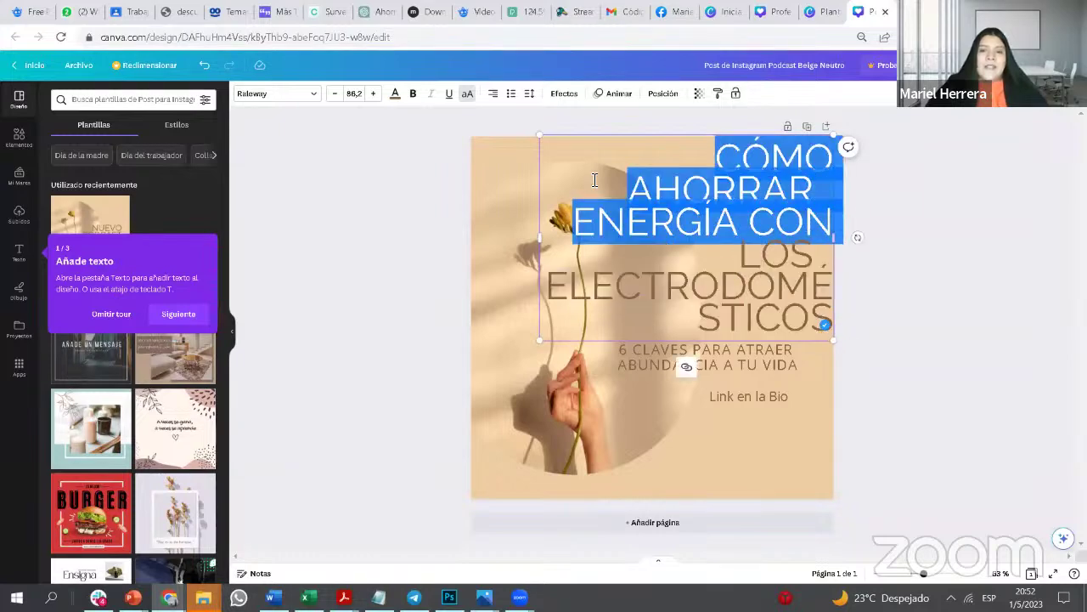
Step: Left-align the title, skip the onboarding tour, and show the font list for the title
left_click(492, 96)
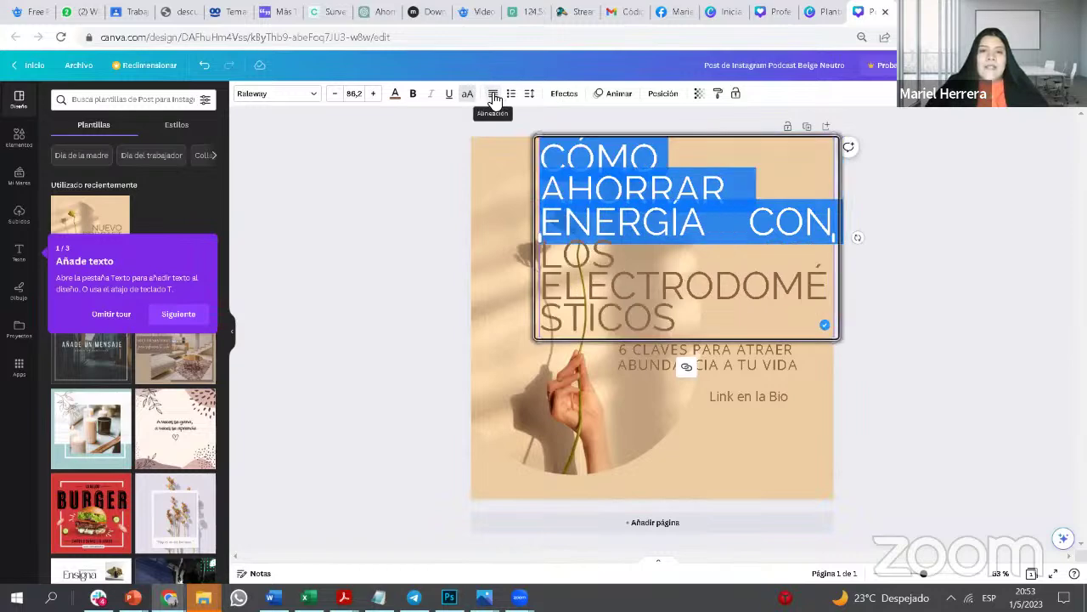
left_click(315, 98)
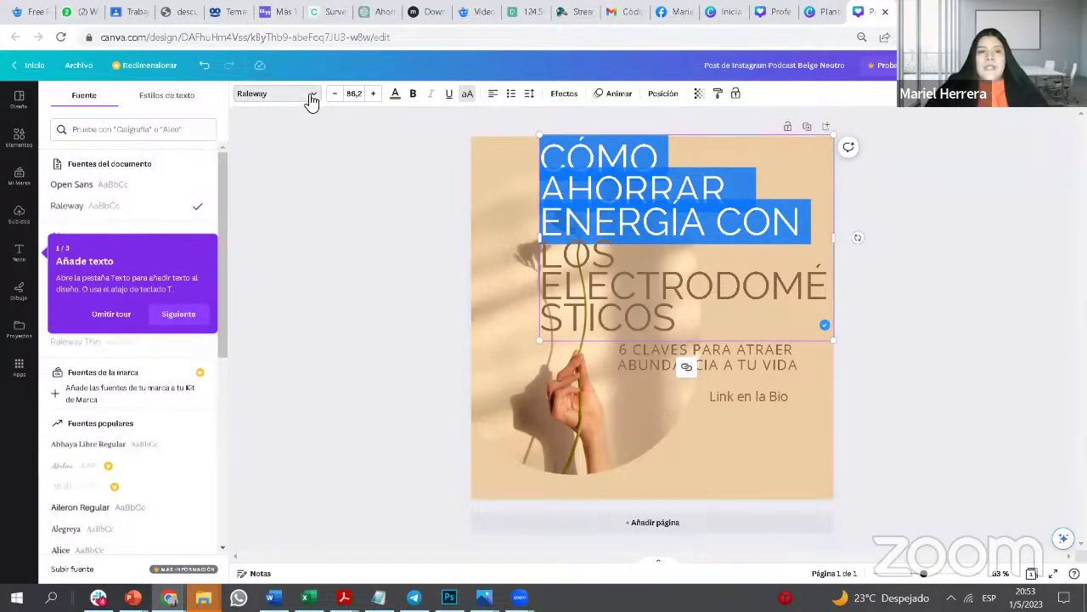
left_click(311, 95)
left_click(311, 95)
left_click(179, 315)
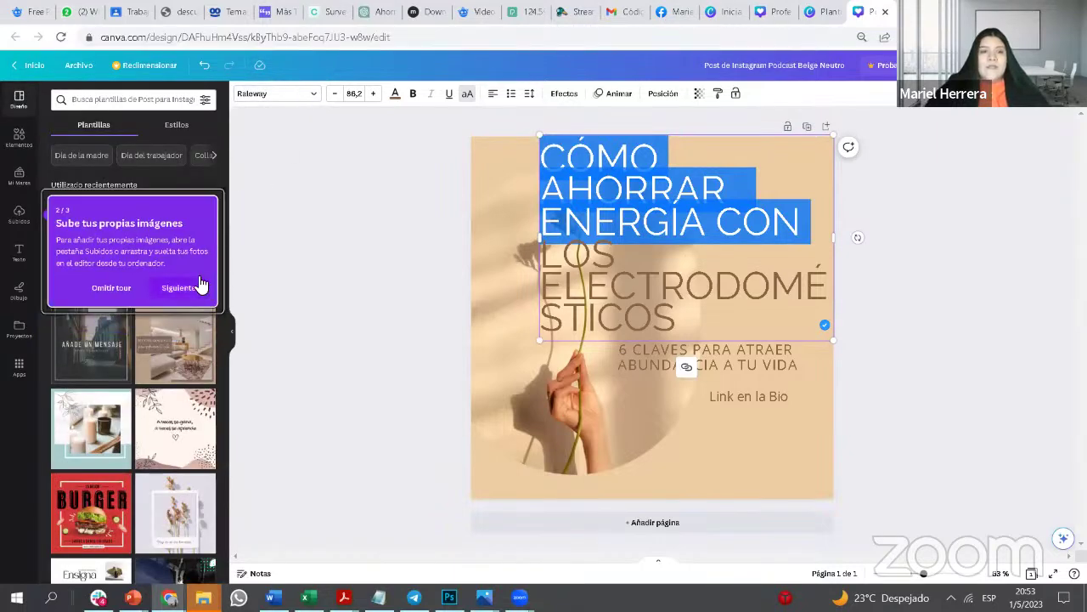
left_click(112, 288)
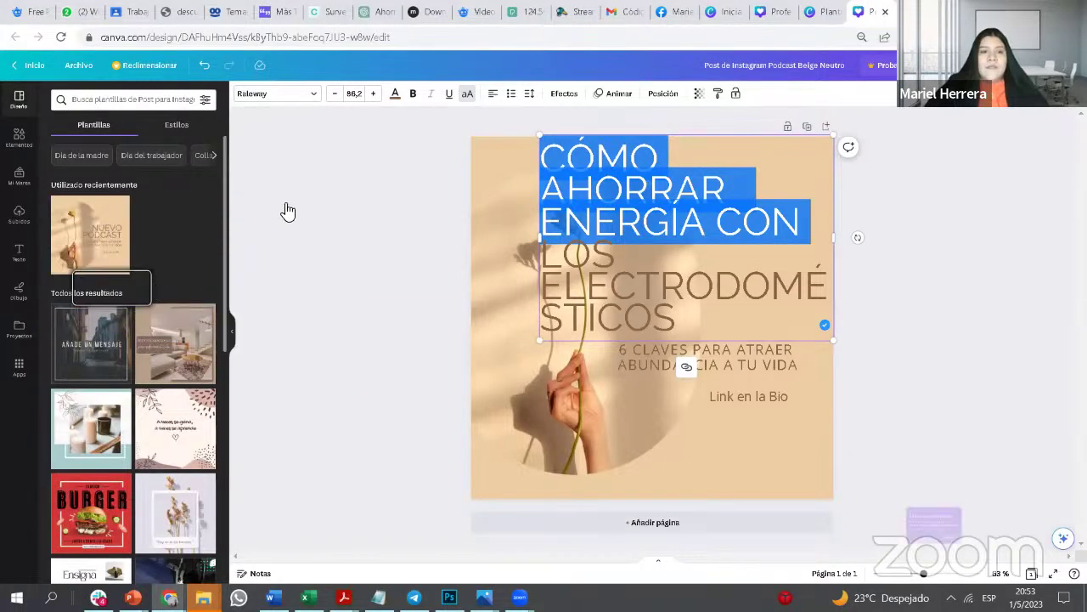
left_click(315, 95)
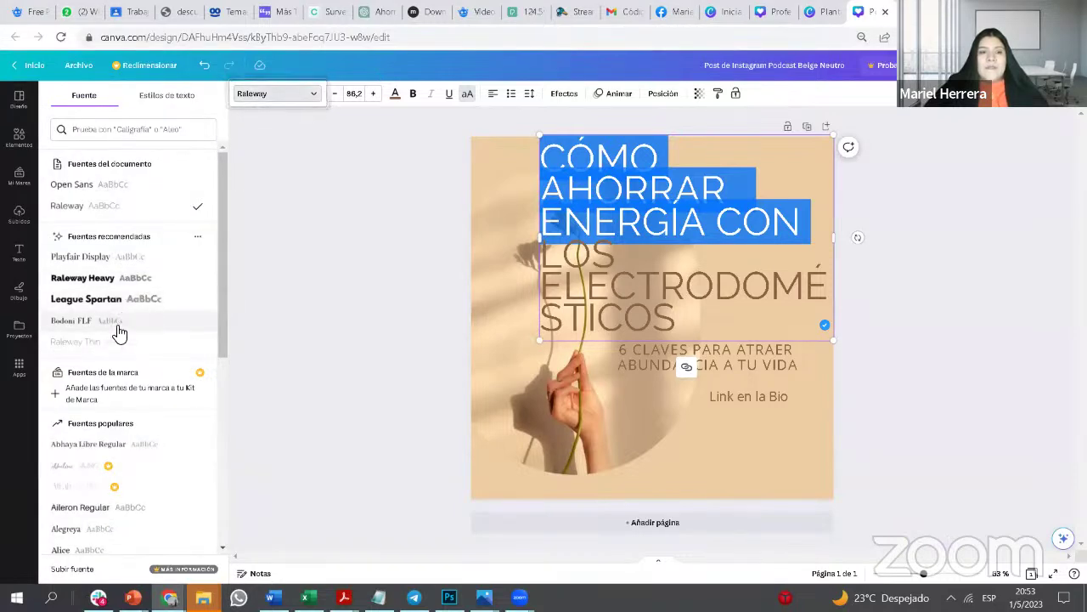
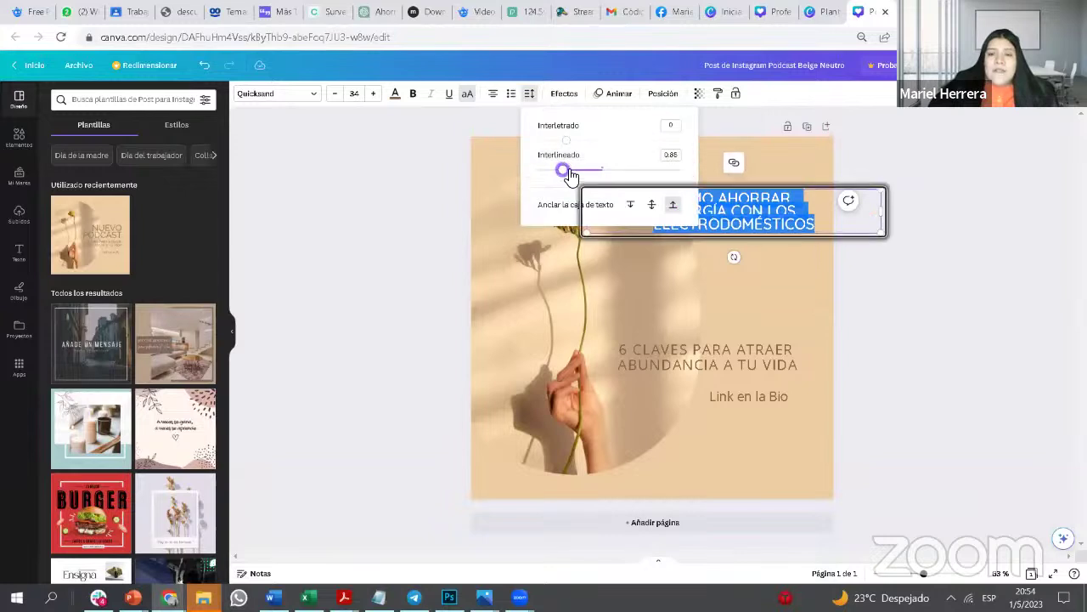
Step: Finish the line spacing and nudge the heading slightly down and left
key("Escape")
left_click(761, 212)
left_click_drag(761, 212, 770, 242)
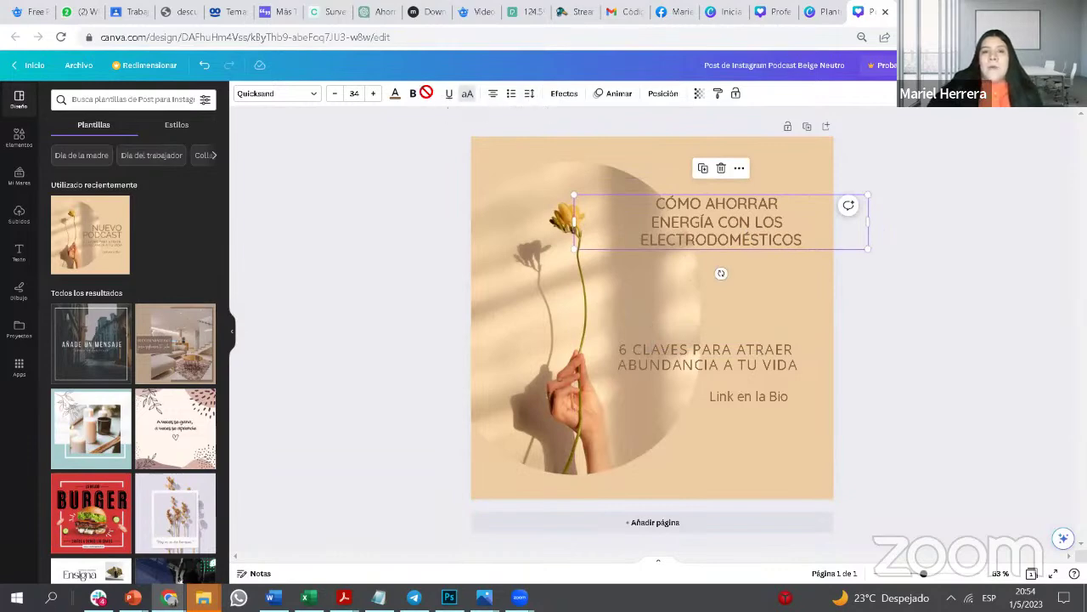
Step: After trying yellow and lighter blue, colour the heading text dark blue (#004AAD)
left_click(396, 93)
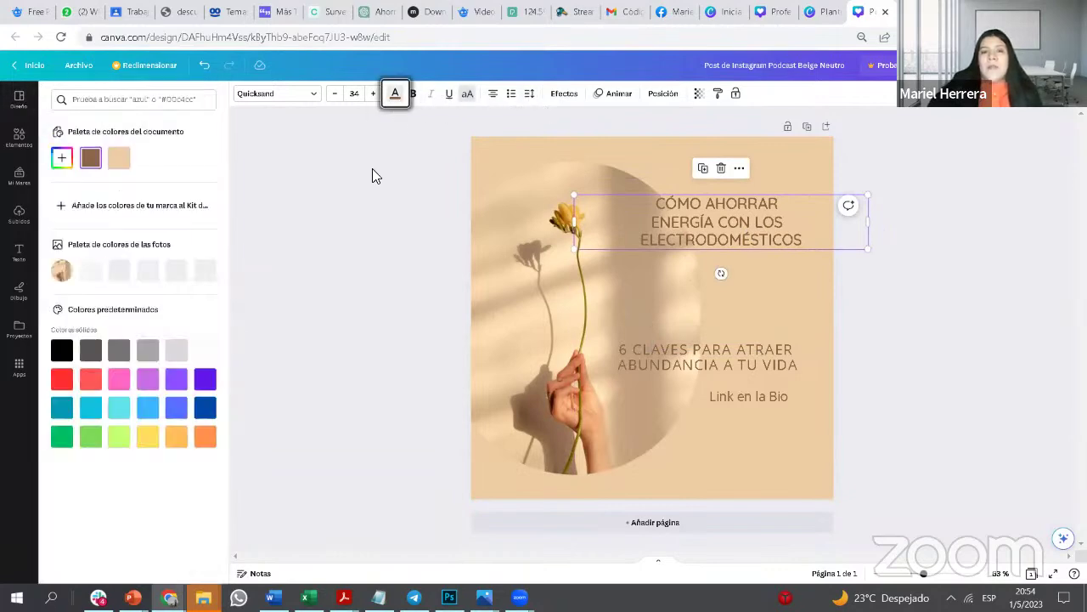
left_click(148, 436)
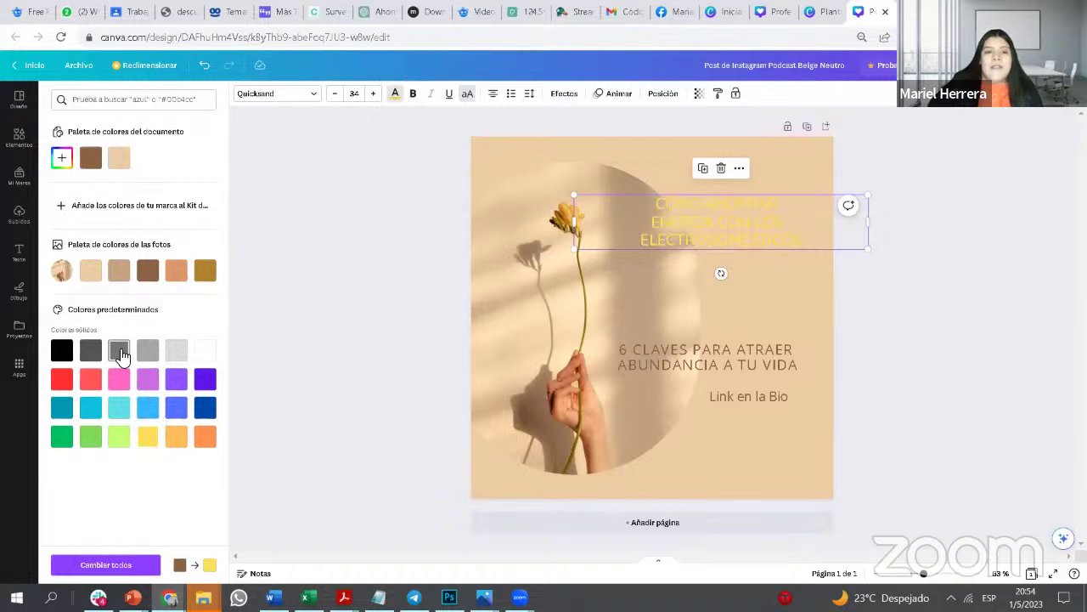
left_click(177, 407)
left_click(205, 412)
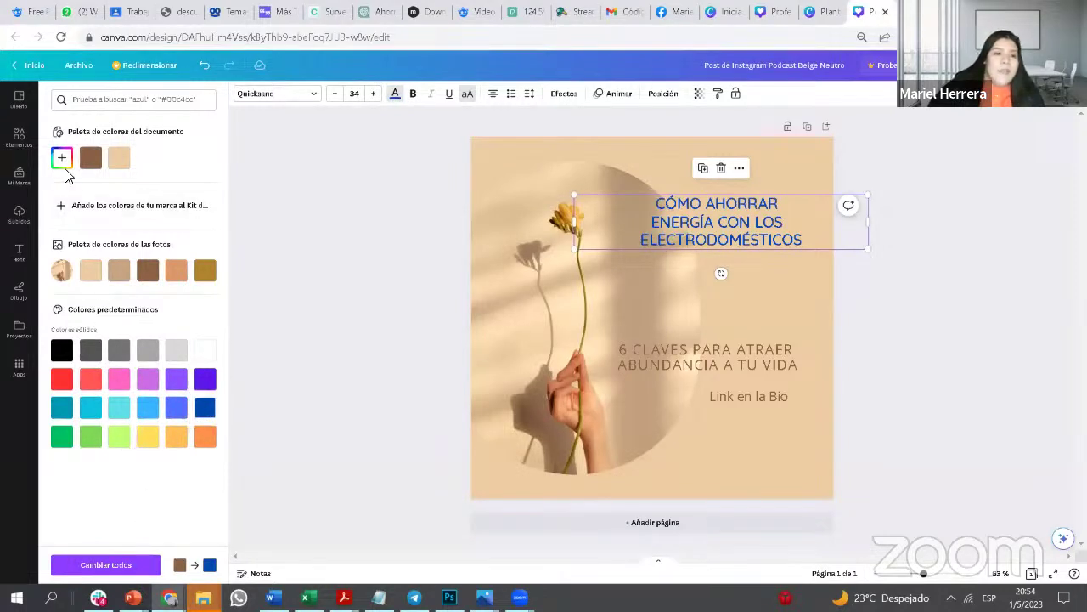
left_click(63, 160)
left_click(146, 272)
left_click(144, 269)
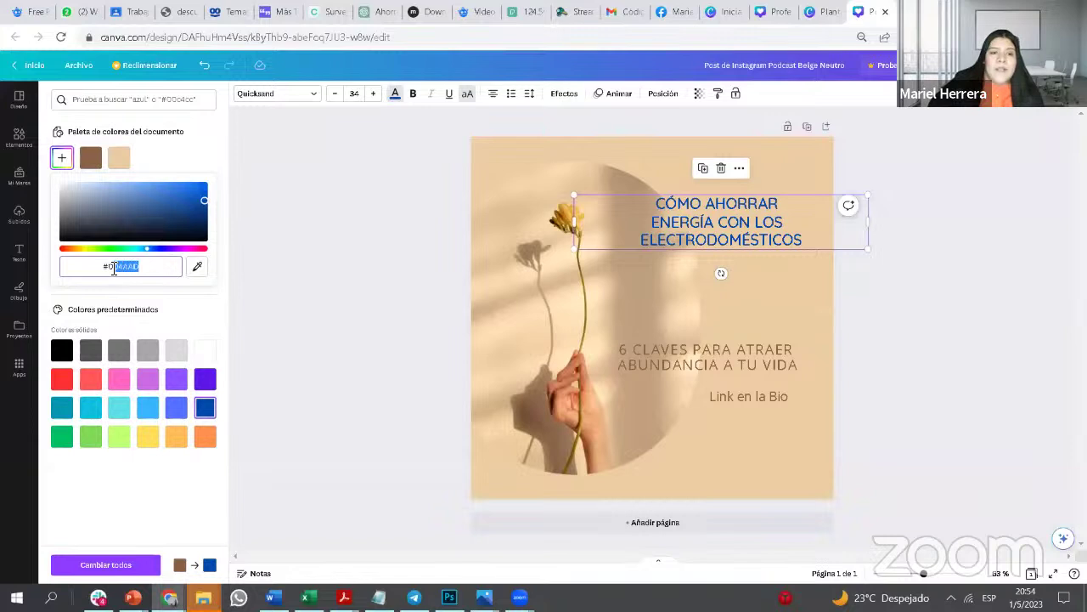
left_click(175, 146)
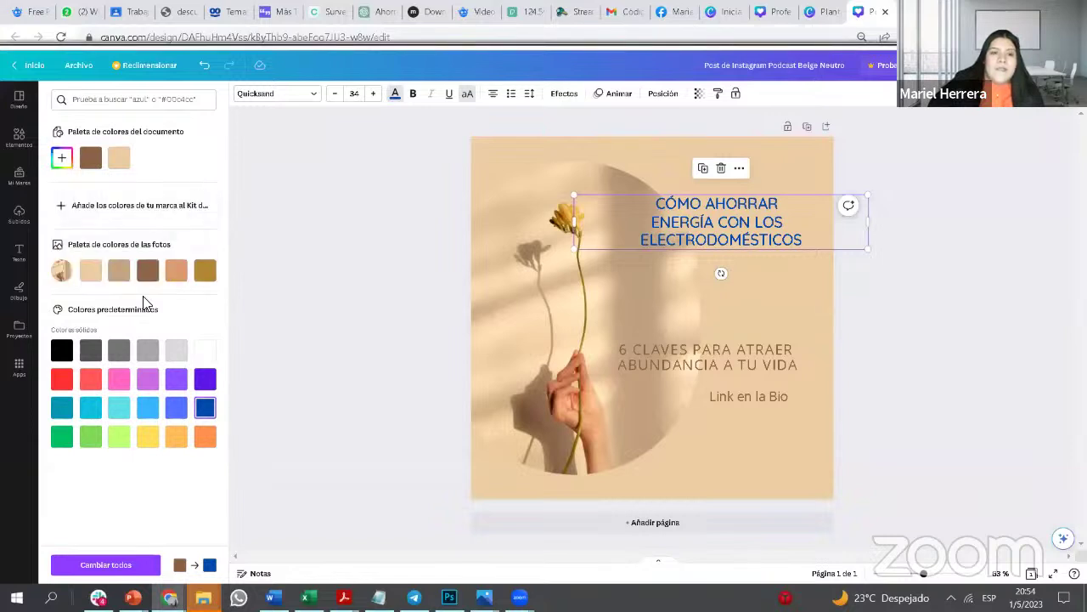
left_click(141, 435)
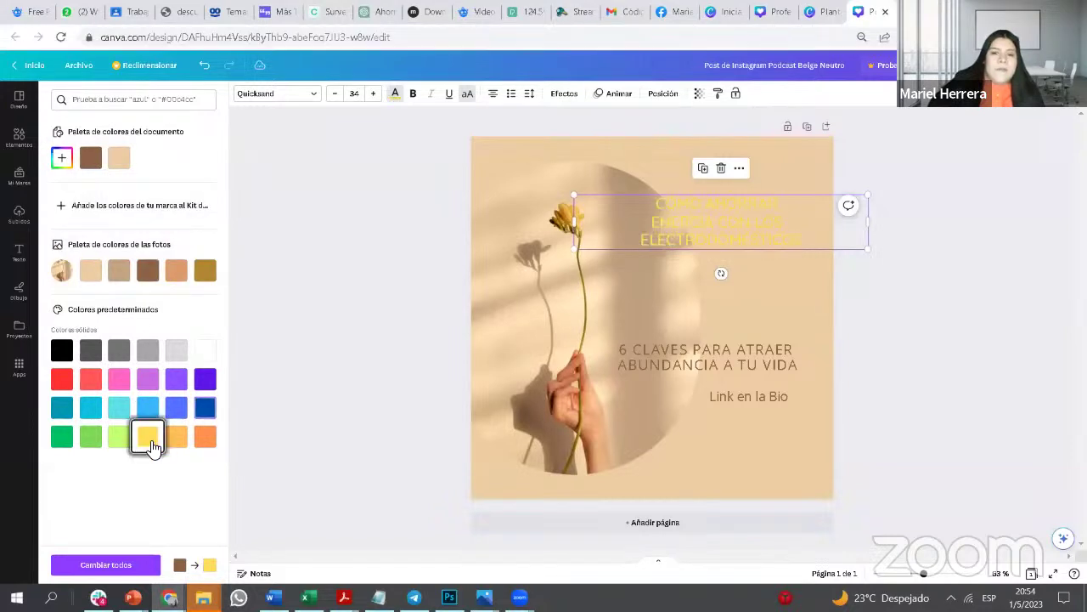
left_click(205, 407)
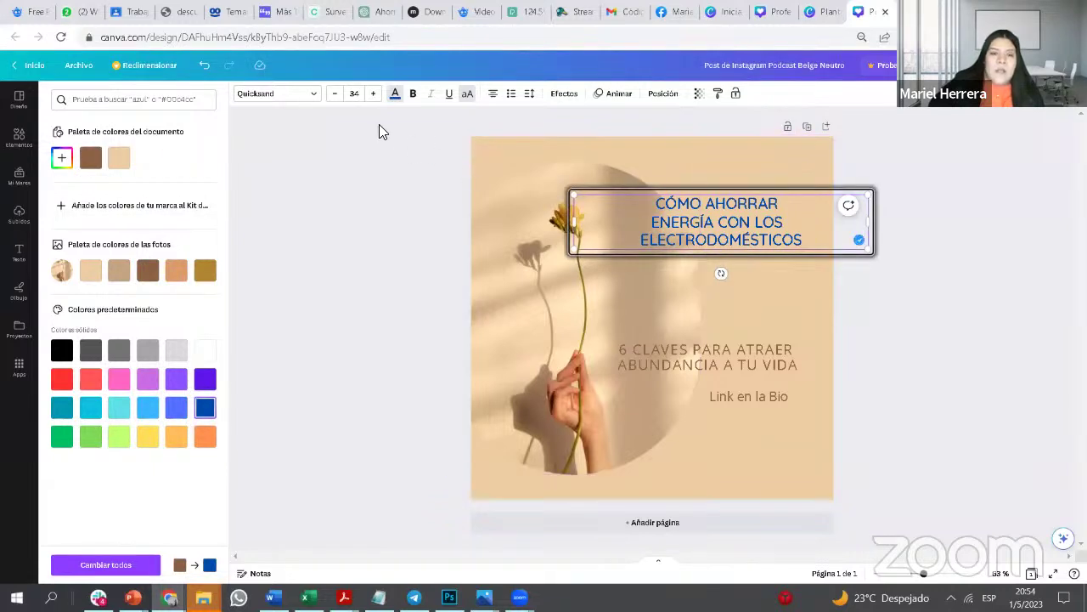
Step: Select all the heading text and raise its font size five steps
left_click(787, 228)
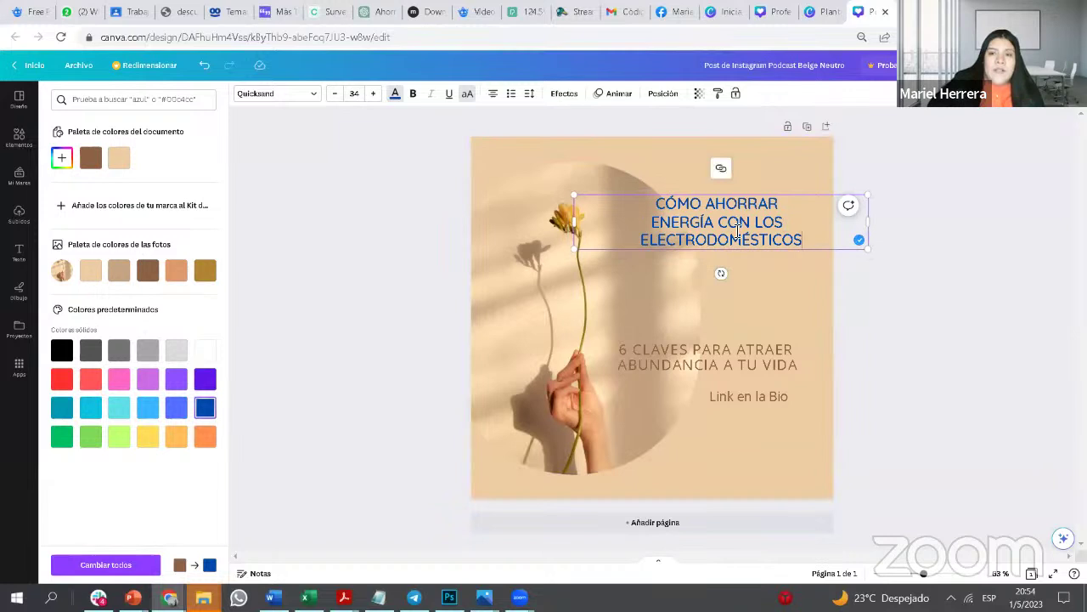
left_click_drag(803, 242, 642, 208)
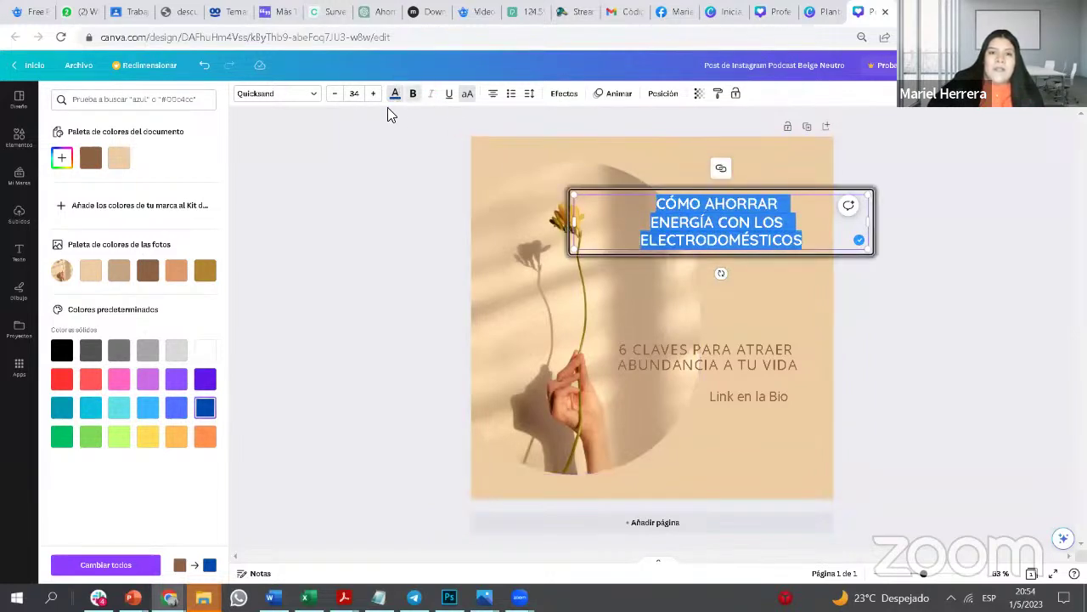
left_click(374, 94)
left_click(374, 93)
left_click(373, 94)
left_click(374, 94)
left_click(374, 94)
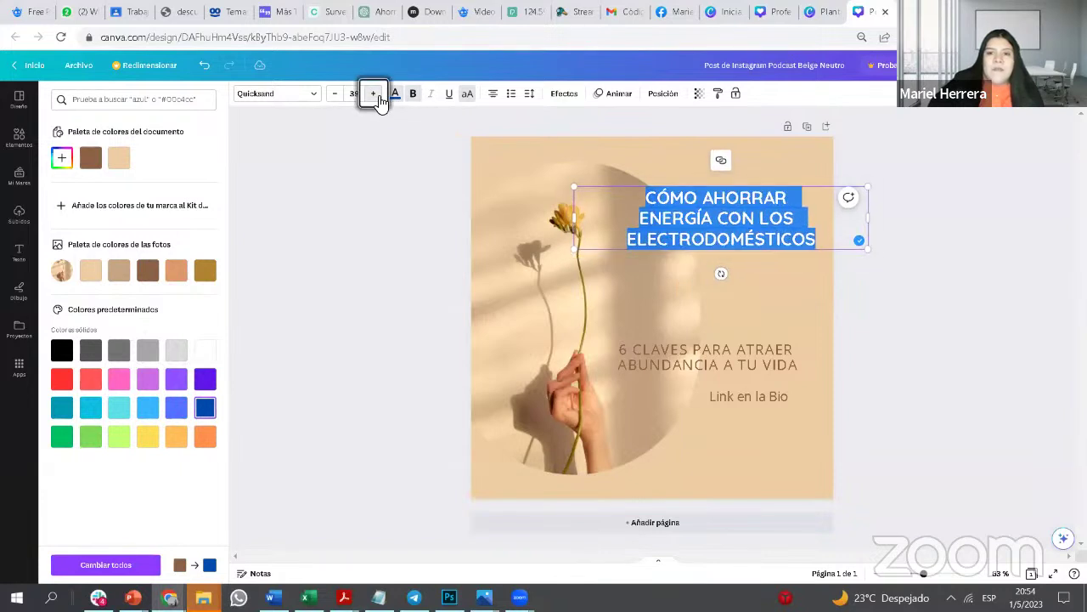
left_click(374, 93)
left_click(374, 94)
left_click(378, 101)
left_click(378, 100)
Step: Colour the selected heading text brown from the photo colours palette
left_click(737, 290)
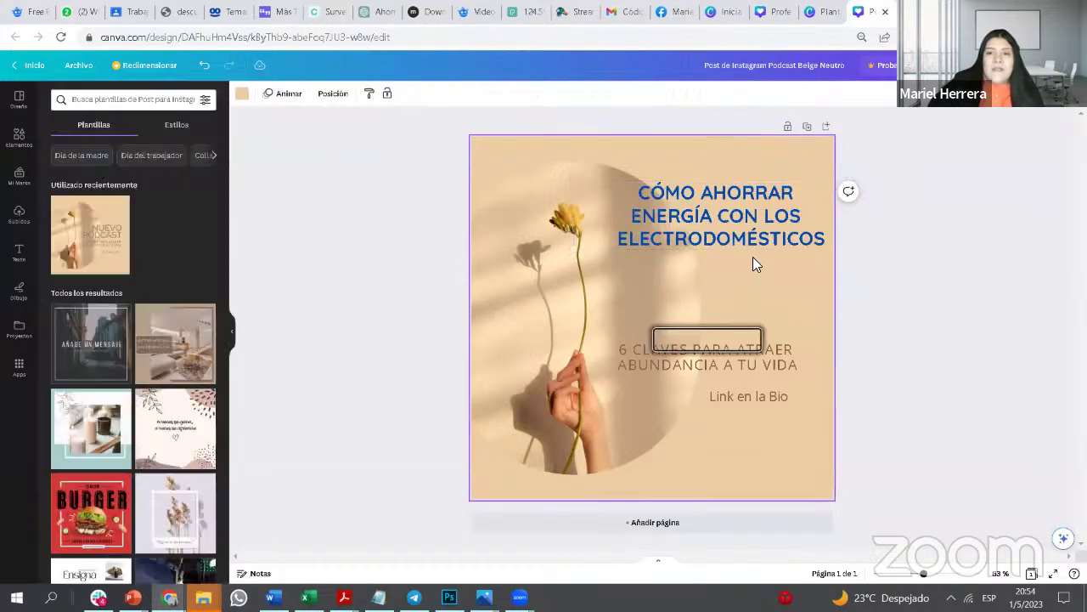
left_click(774, 242)
double_click(816, 239)
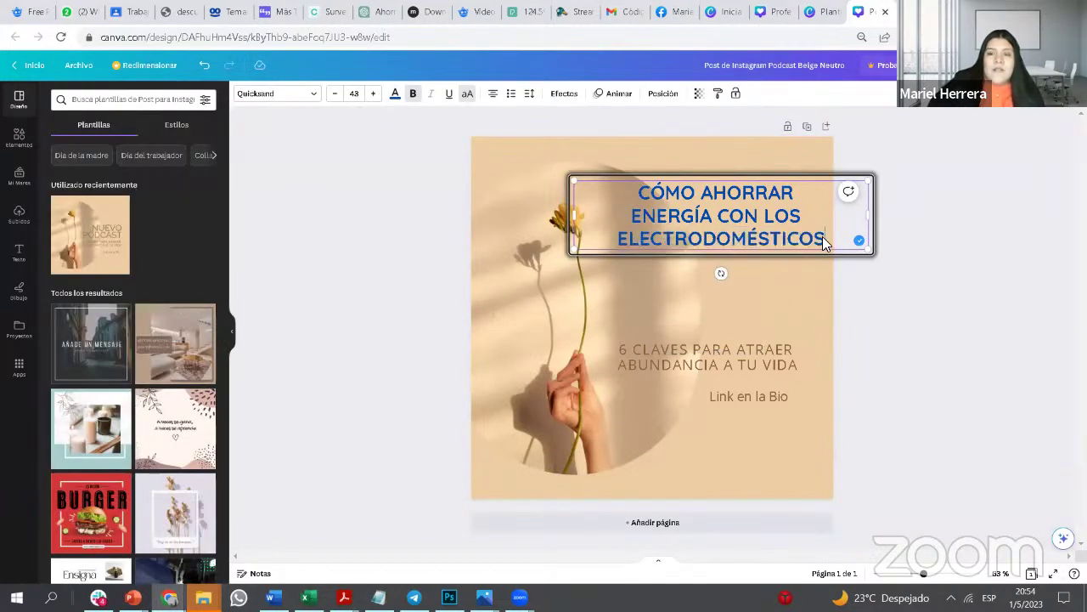
left_click_drag(824, 238, 598, 180)
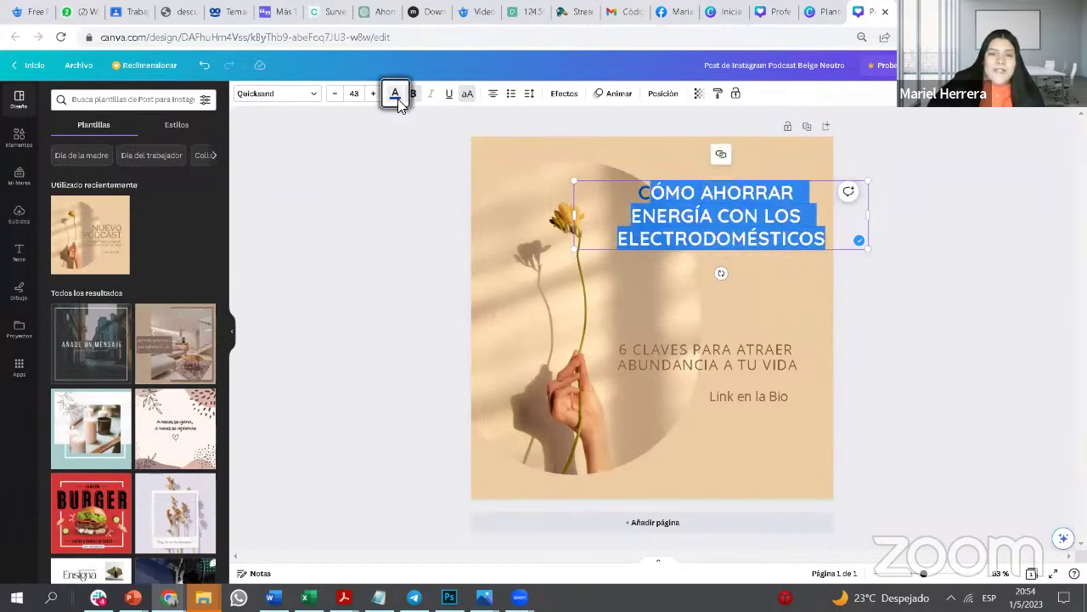
left_click(395, 94)
left_click(147, 270)
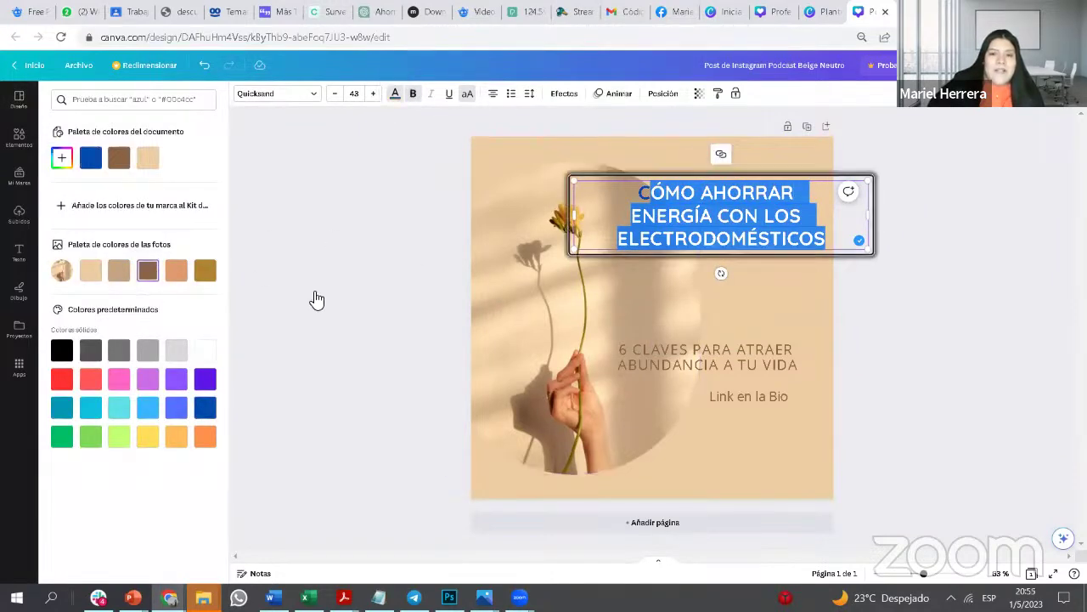
left_click(737, 297)
Step: Select all heading text with Ctrl+A and reapply the brown colour to all of it
left_click(770, 255)
double_click(821, 239)
left_click(822, 239)
key("ctrl+a")
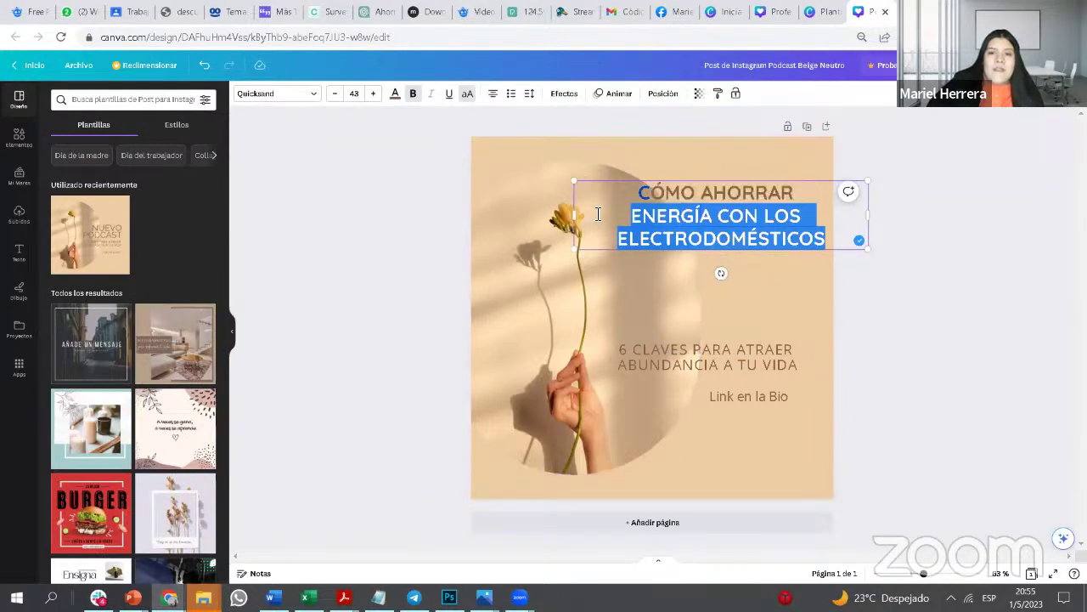
left_click(395, 93)
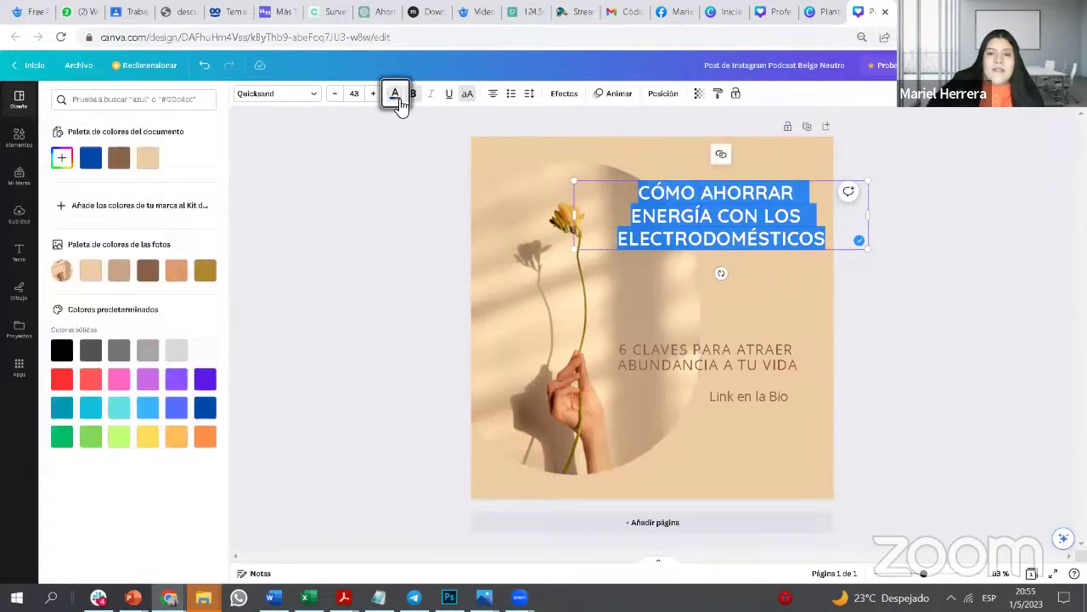
left_click(125, 169)
left_click(736, 282)
left_click(616, 294)
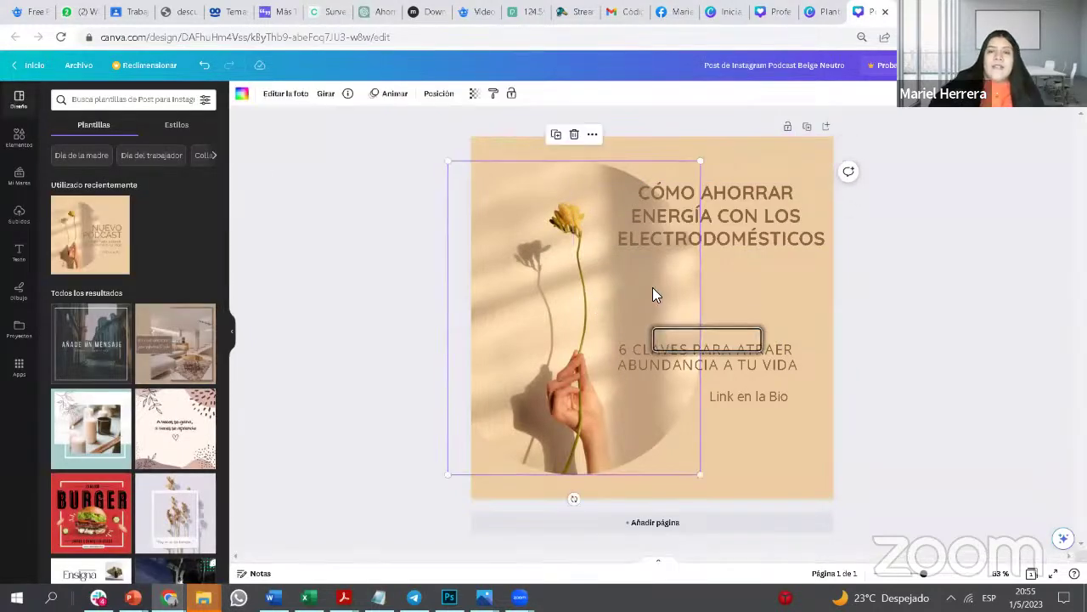
left_click(83, 113)
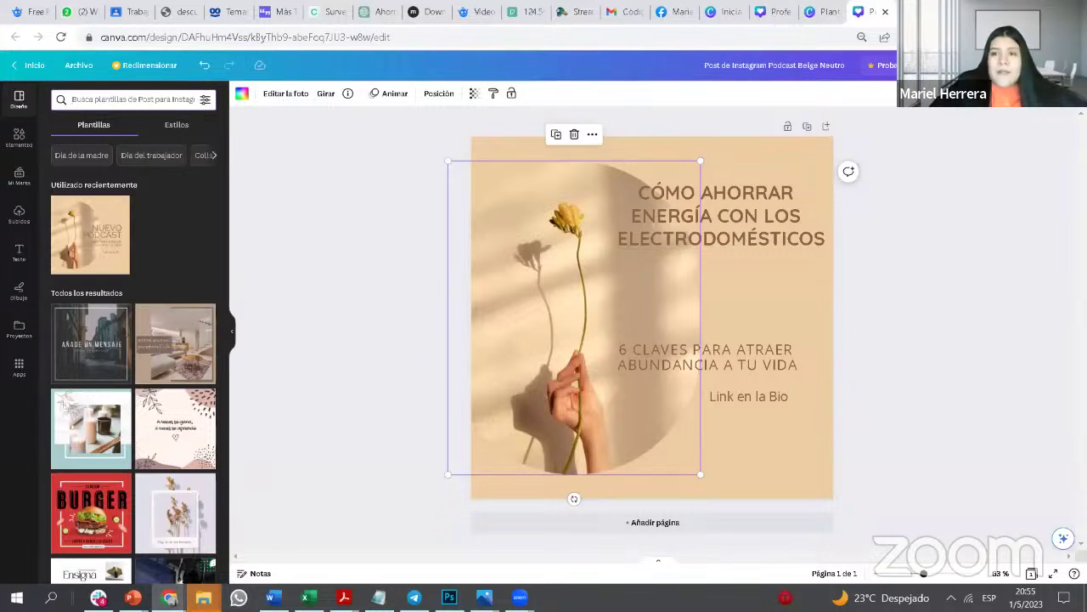
Step: In a new tab, open Freepik and search for 'electrodomiesticos'
left_click(892, 14)
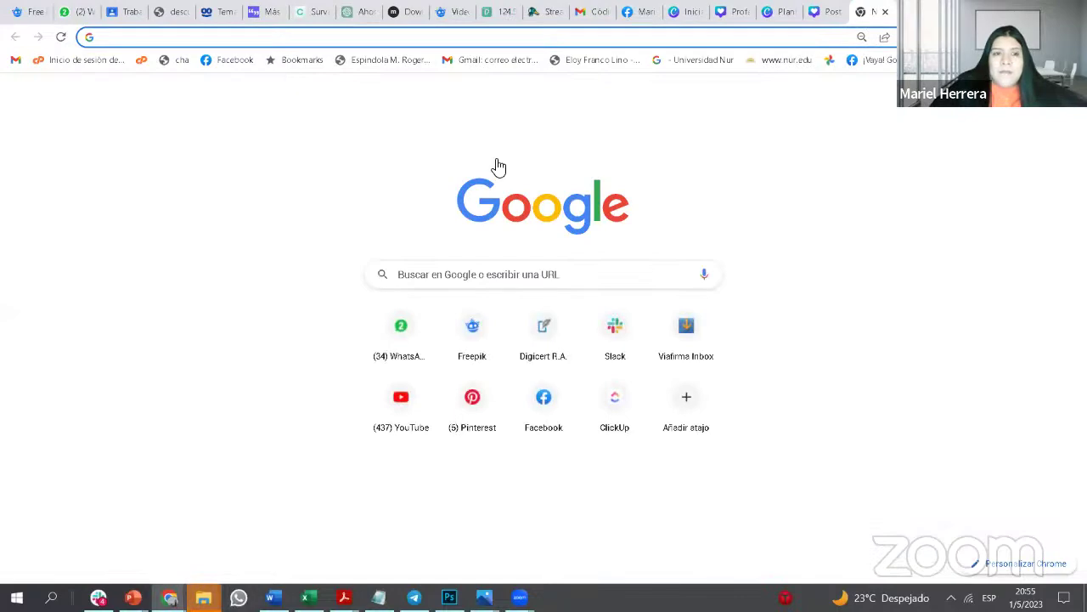
type("freepik.es")
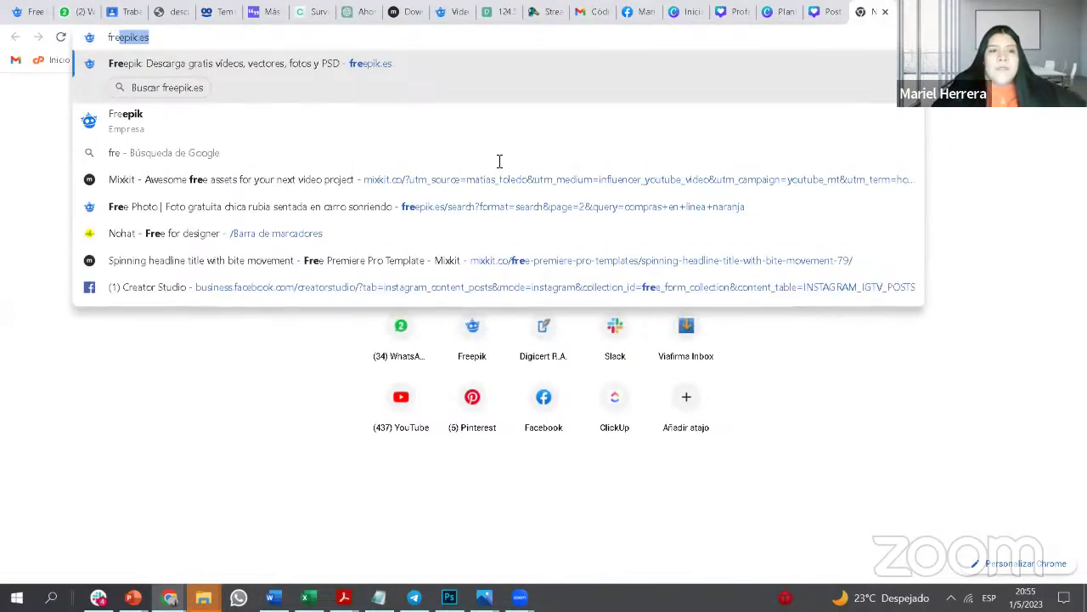
key("Return")
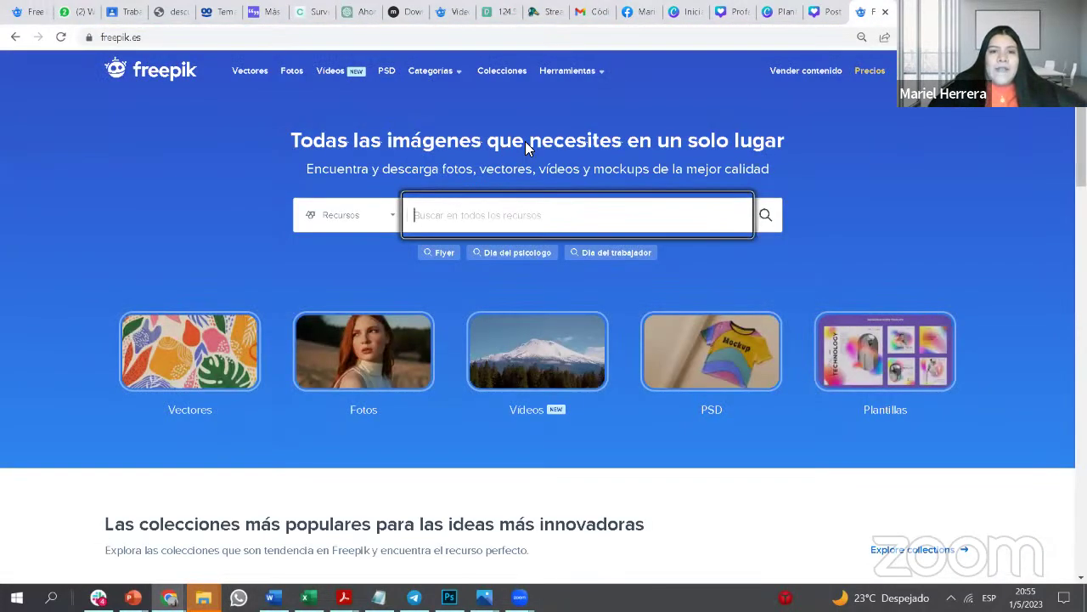
type("electrodomi")
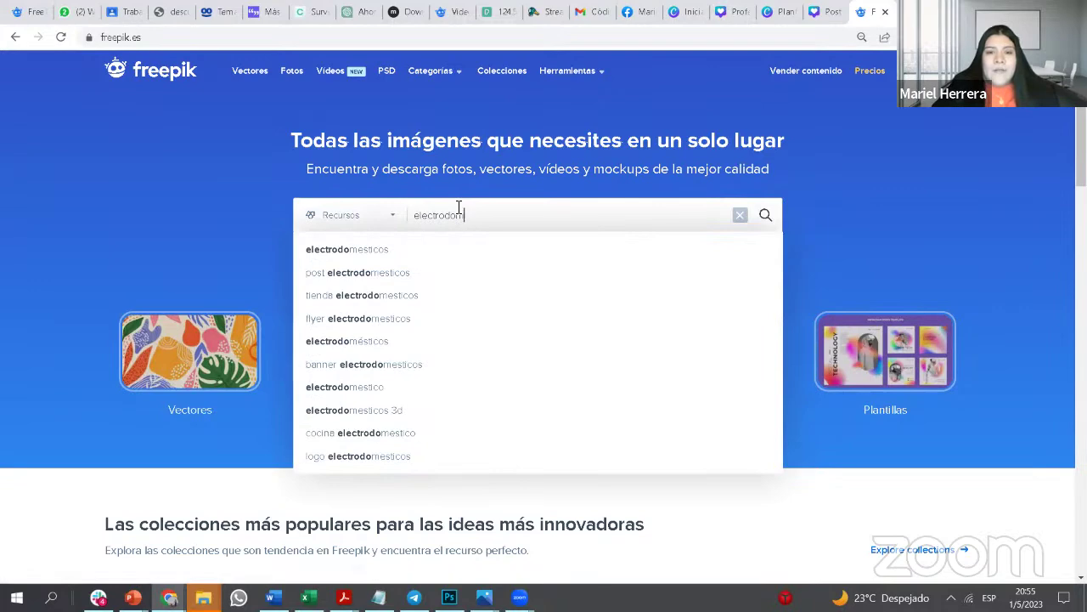
type("esticos")
key("Return")
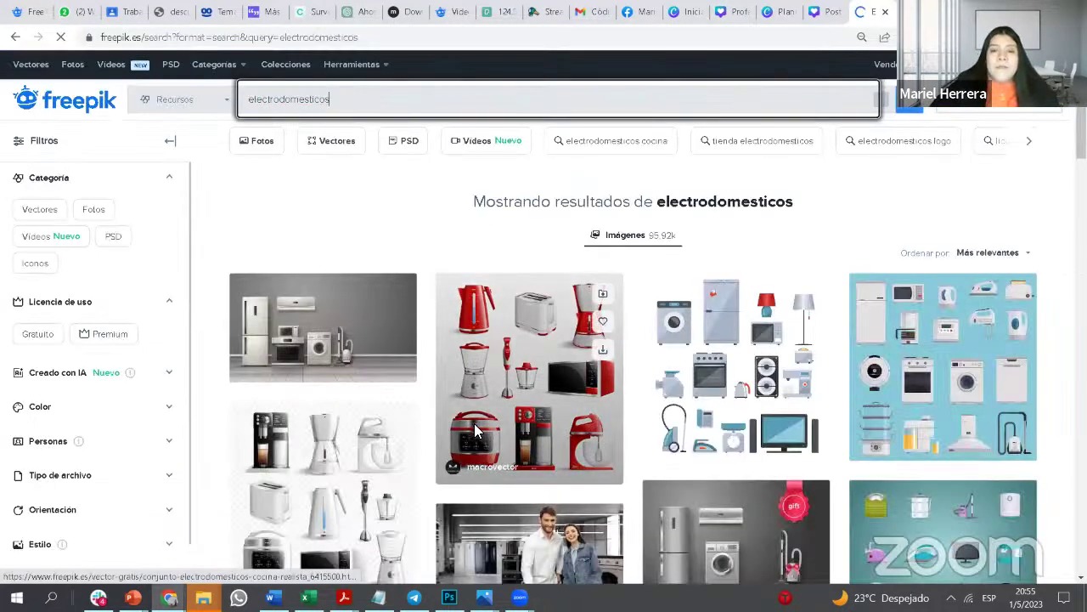
scroll(474, 425, "down", 3)
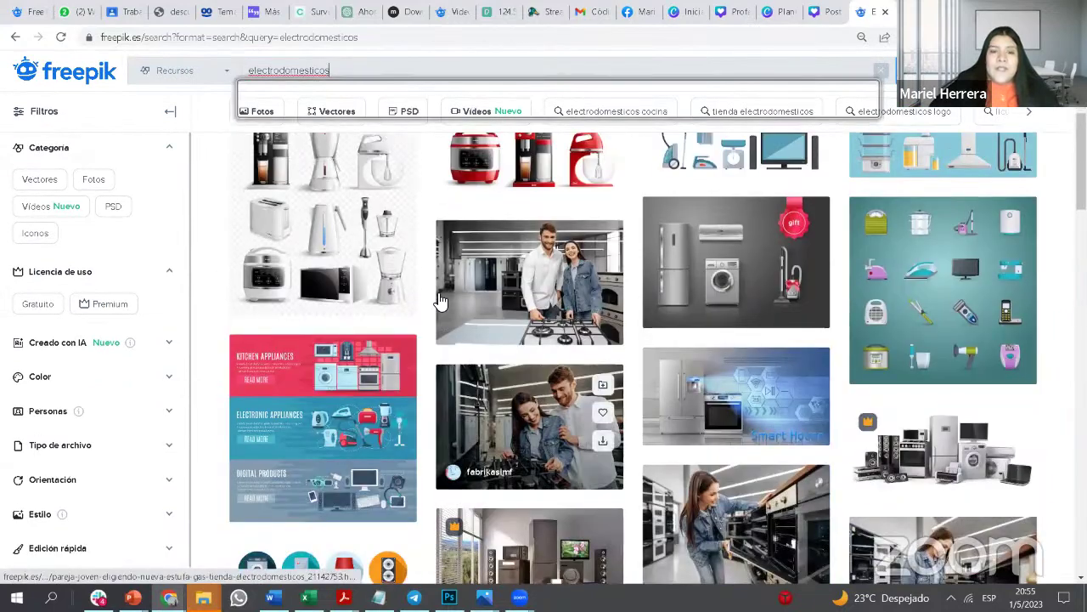
scroll(393, 133, "up", 5)
Step: Search 'uysan' and download the photo of a woman heating a mug in a microwave
type("uysando")
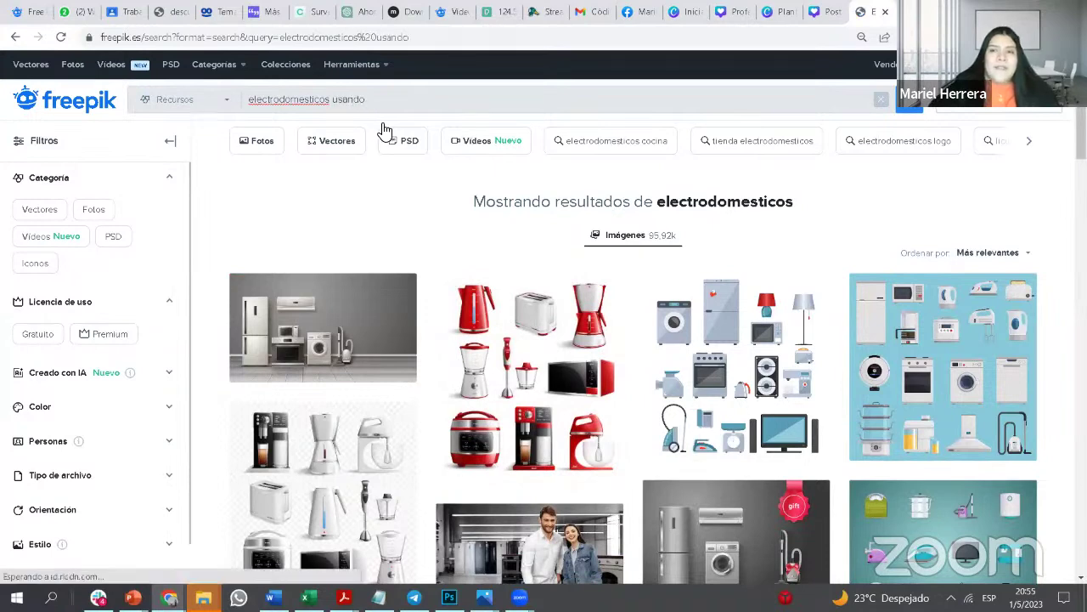
key("Return")
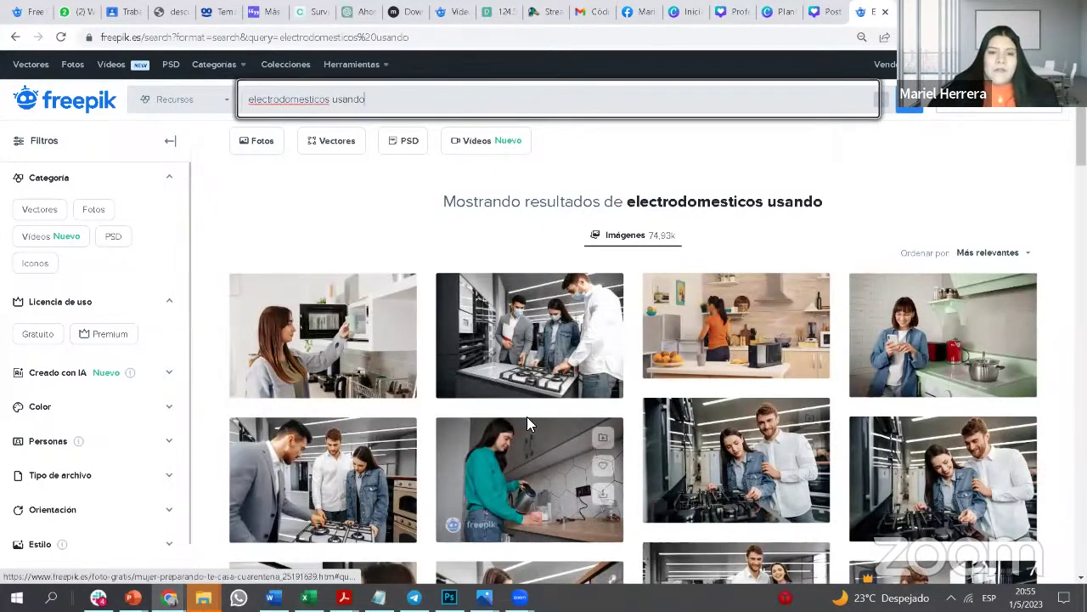
left_click(375, 361)
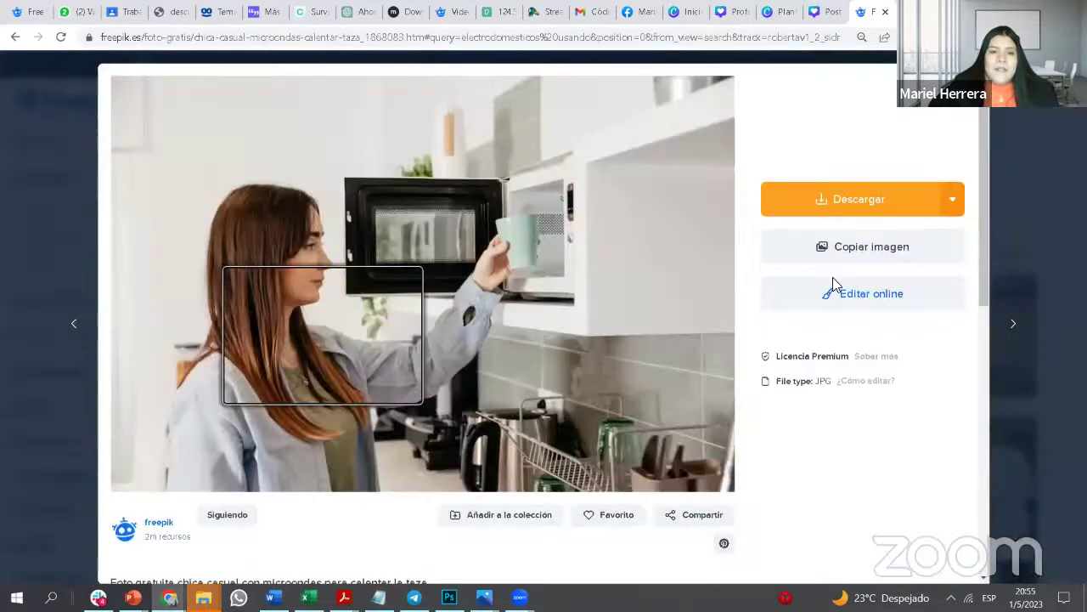
left_click(1033, 156)
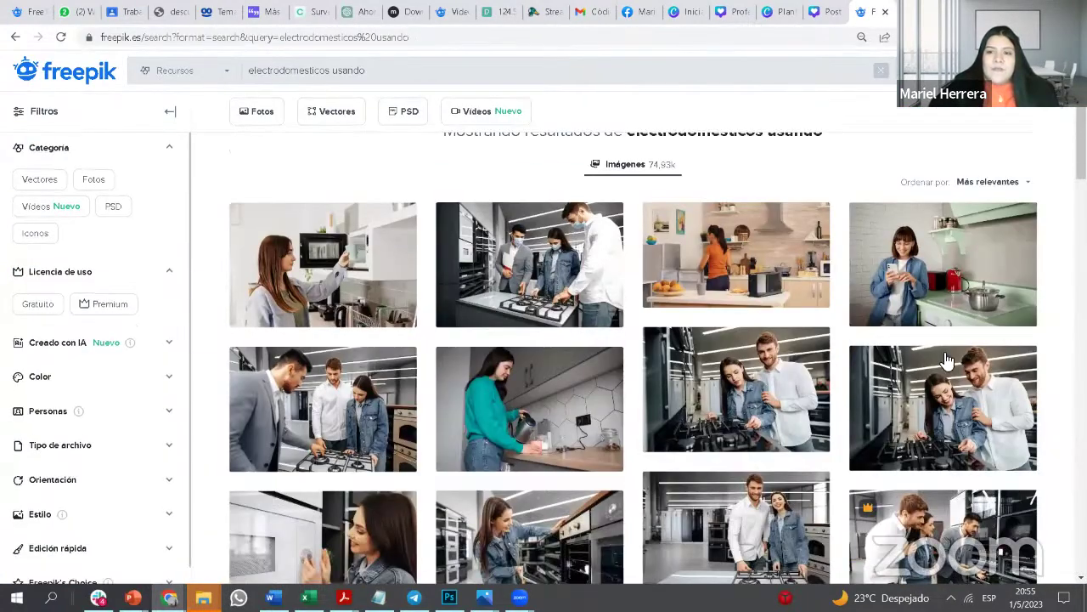
left_click(340, 255)
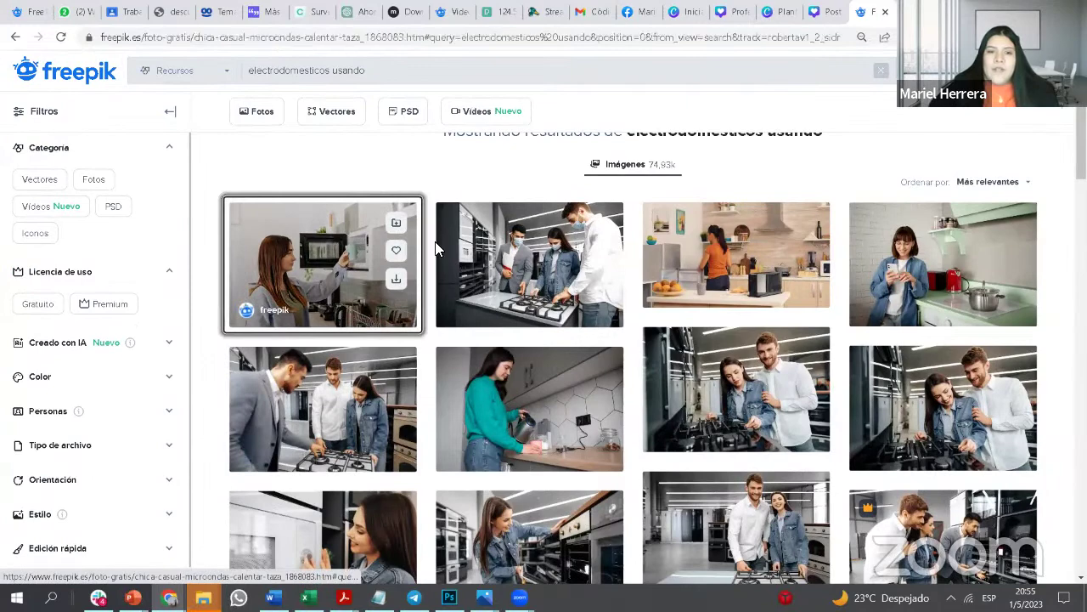
left_click(841, 200)
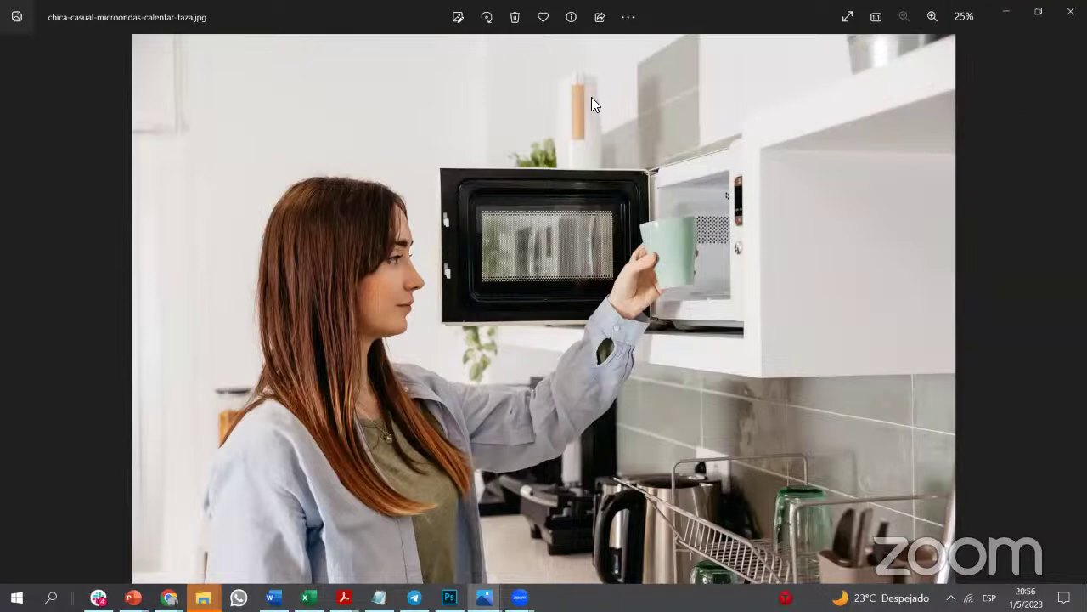
key("alt+Tab")
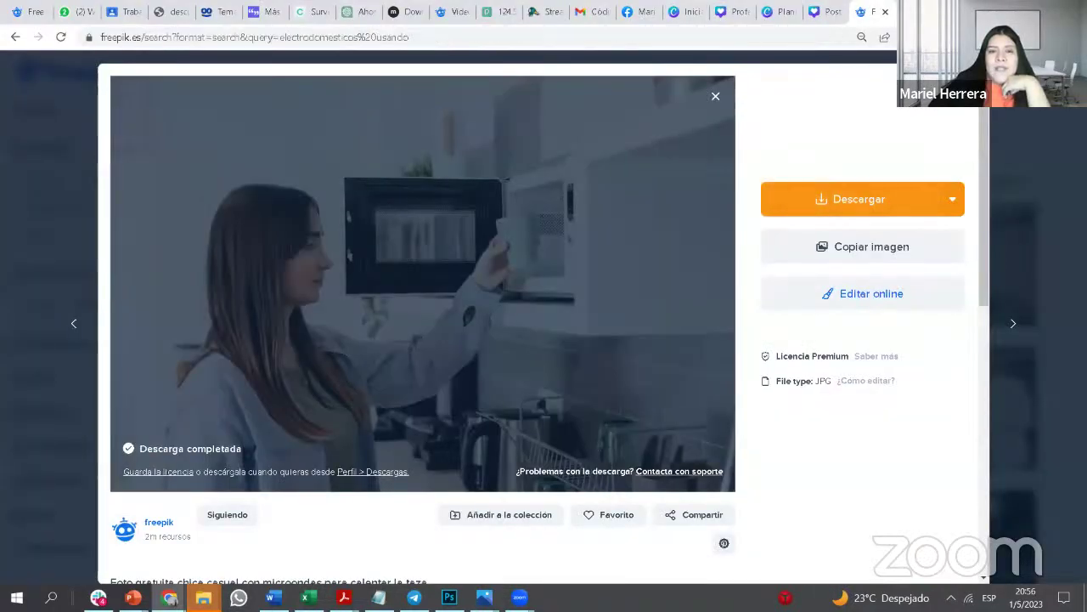
key("Escape")
left_click_drag(393, 75, 241, 73)
left_click_drag(381, 75, 259, 75)
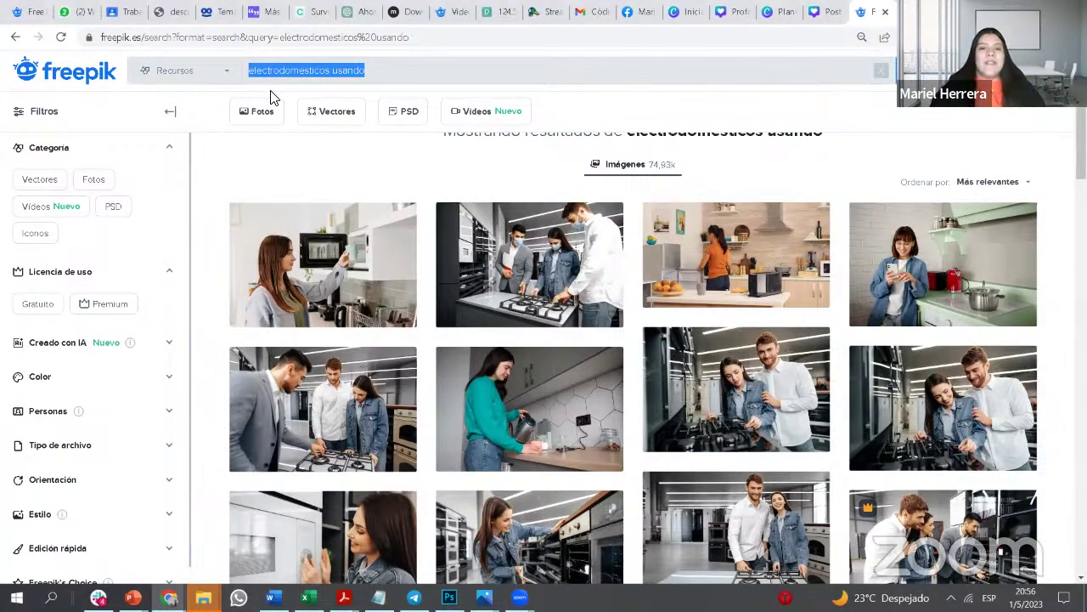
left_click_drag(386, 64, 297, 63)
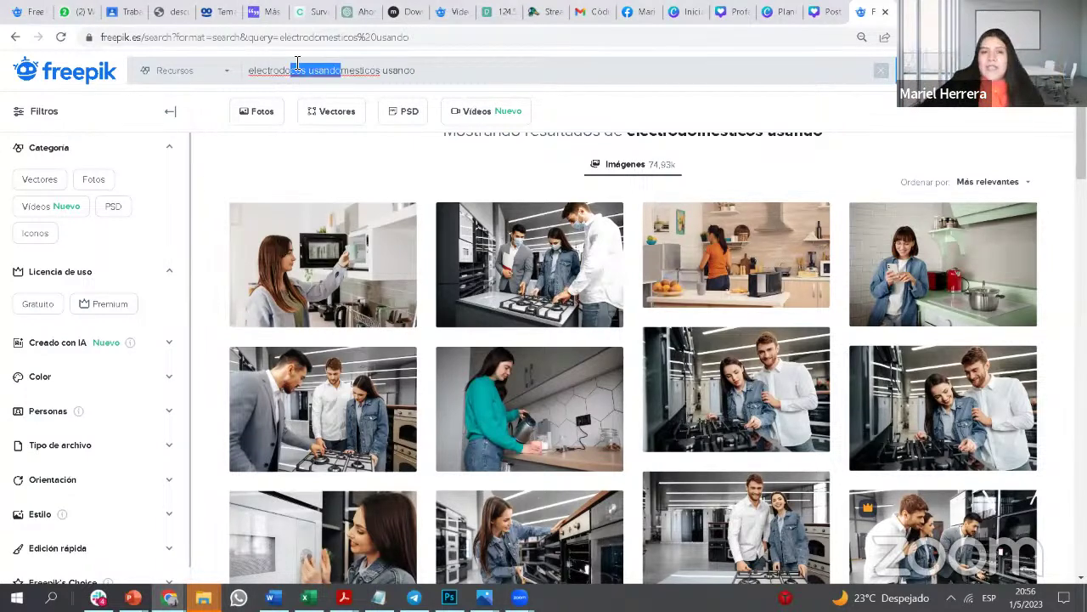
left_click(445, 72)
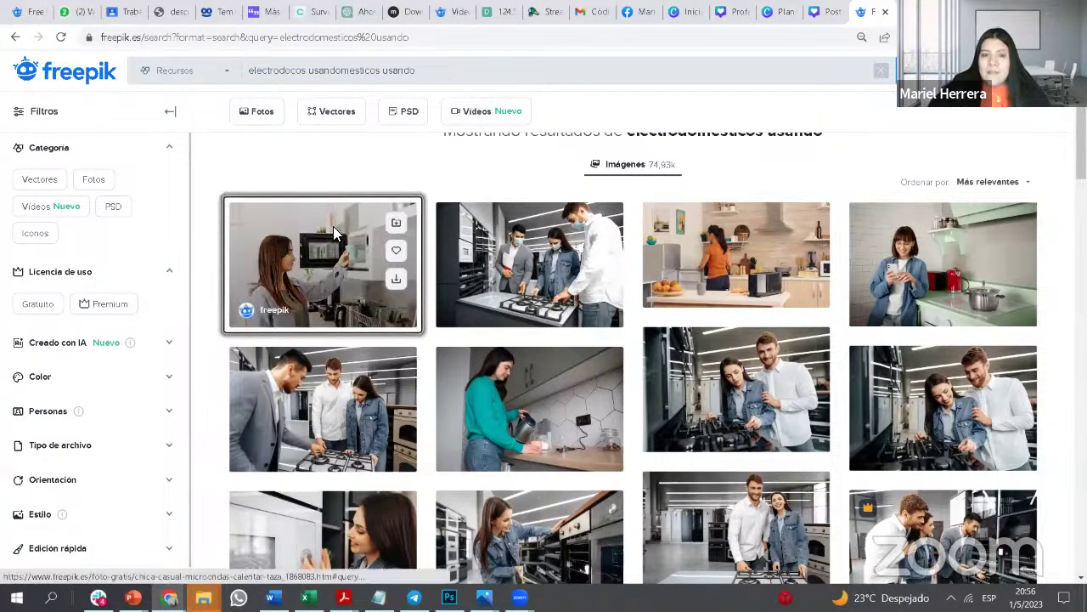
left_click(333, 226)
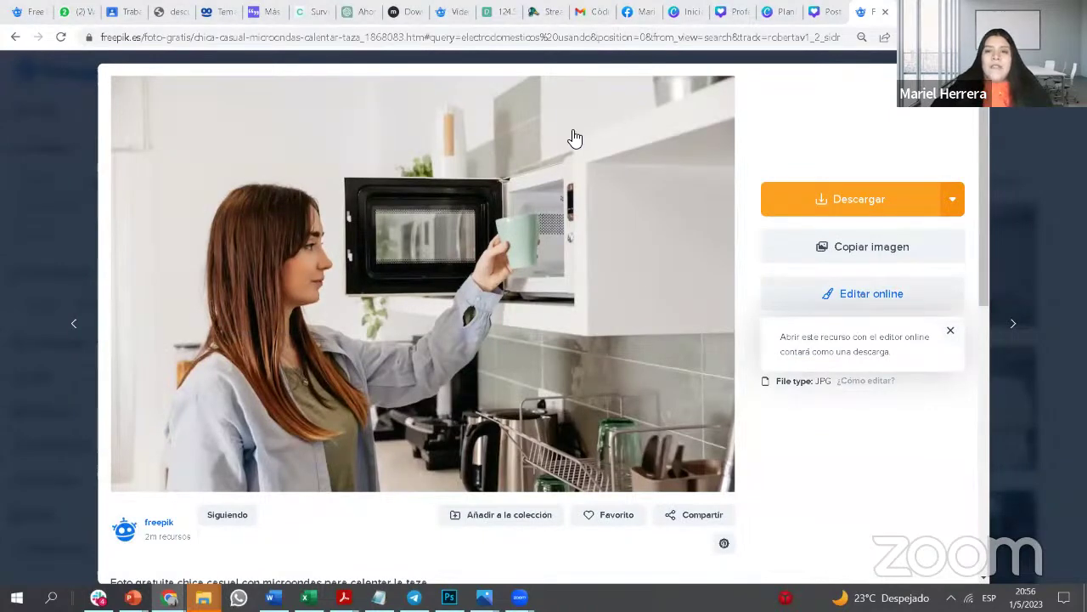
Step: Return Freepik to its search results and close the Canva template preview
left_click(822, 13)
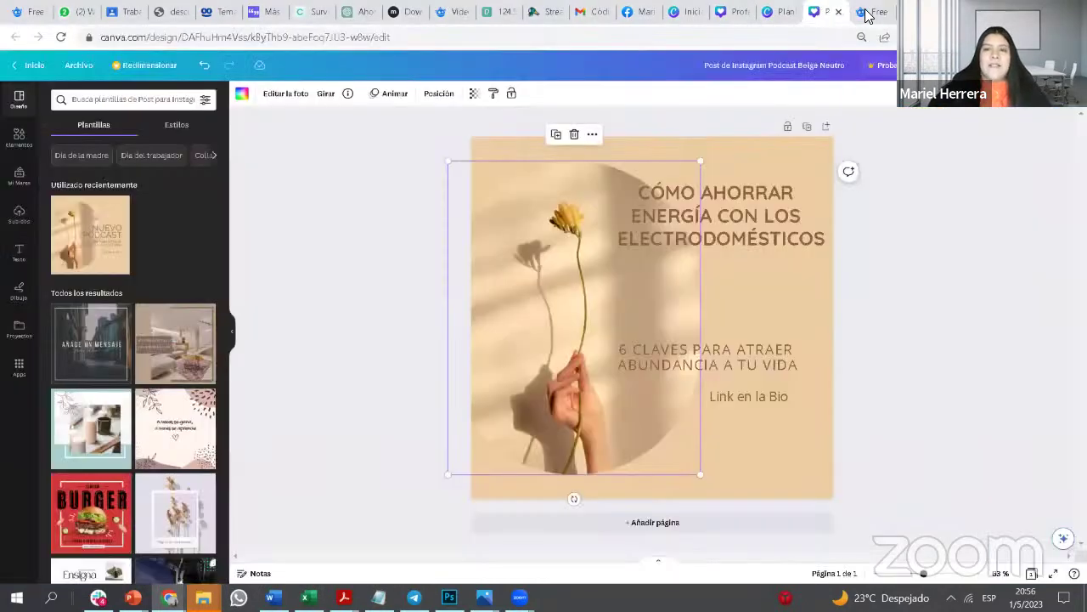
left_click(866, 13)
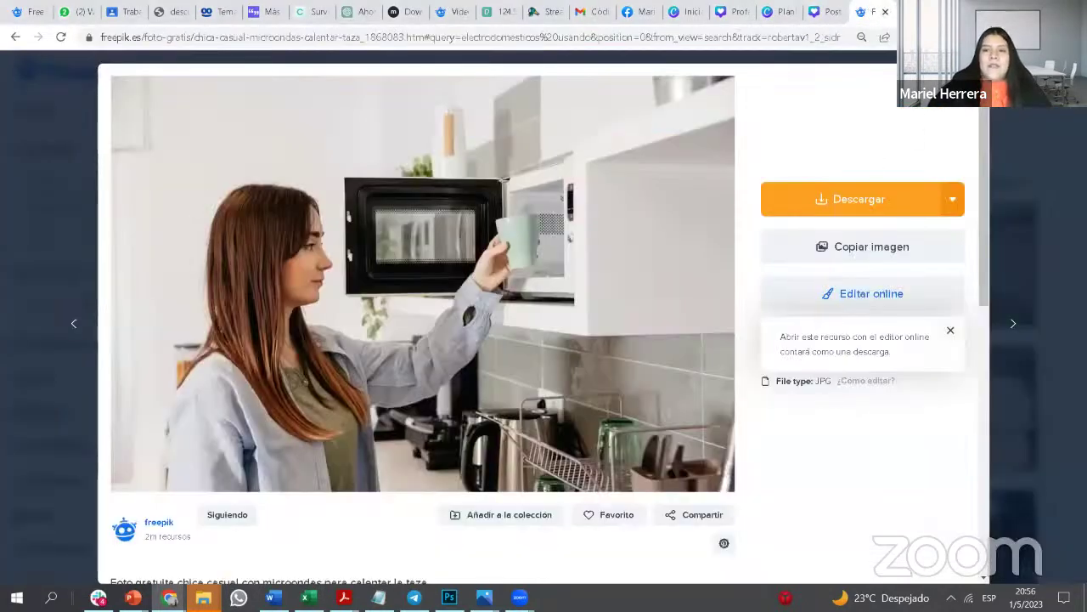
key("alt+Left")
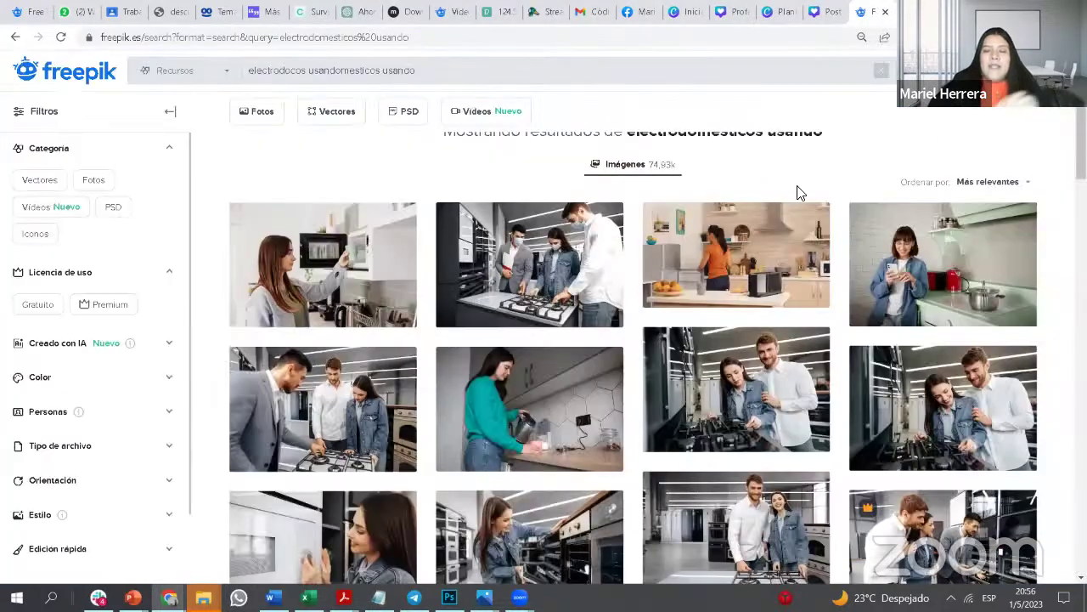
left_click(783, 14)
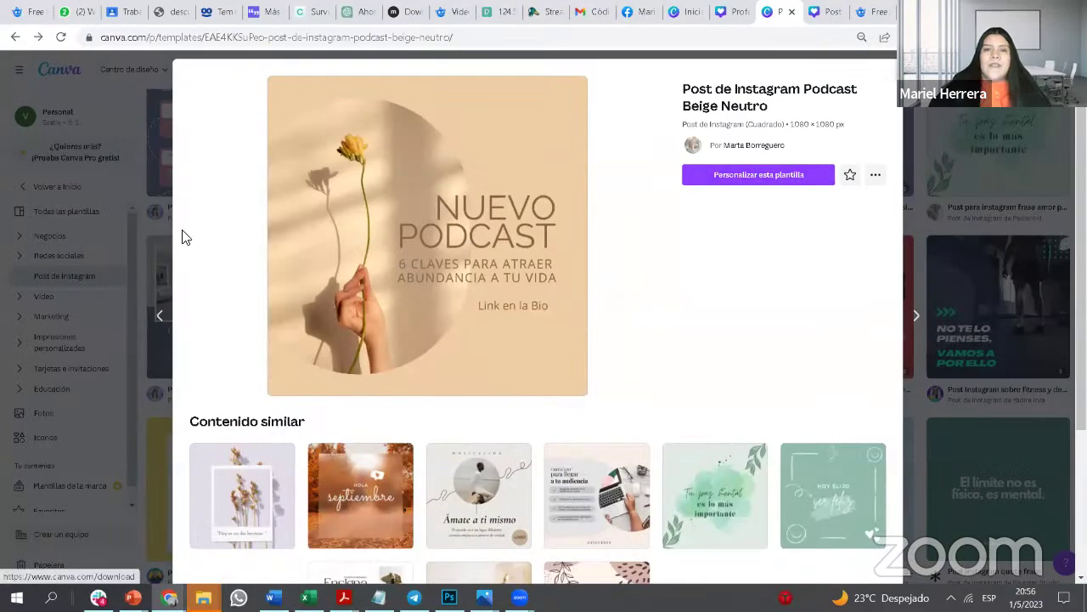
left_click(157, 217)
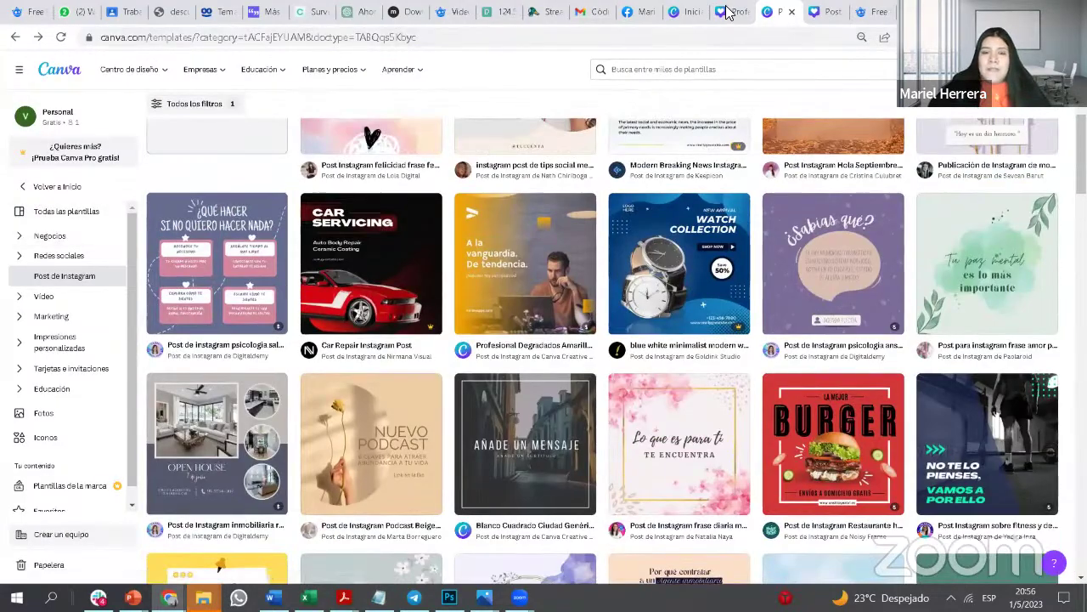
Step: Close the leftover Canva login, template list and design tabs, ending on the Instagram post
left_click(719, 13)
left_click(664, 12)
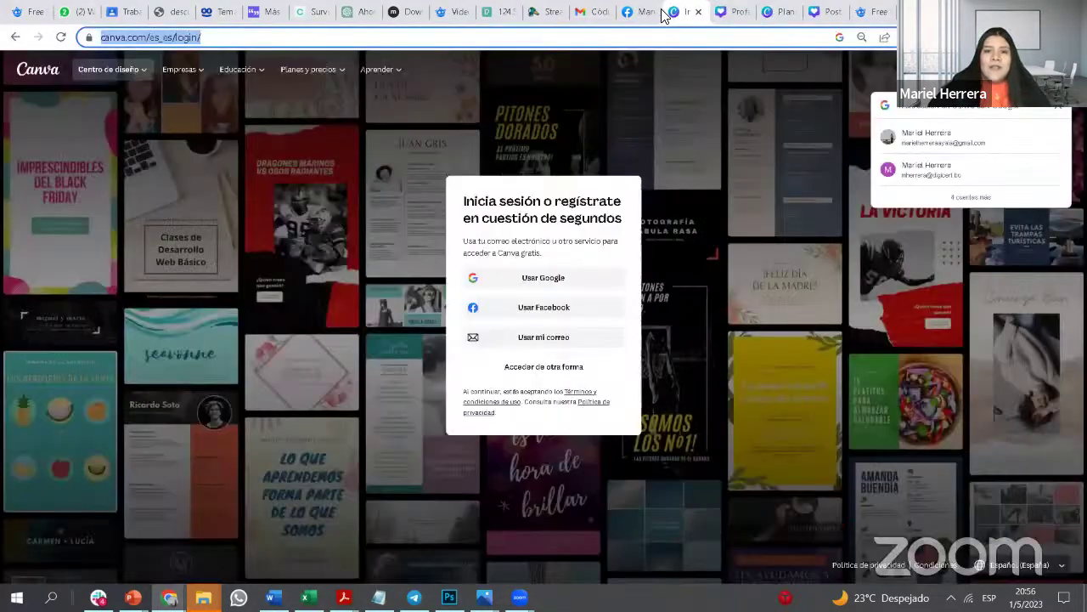
left_click(799, 12)
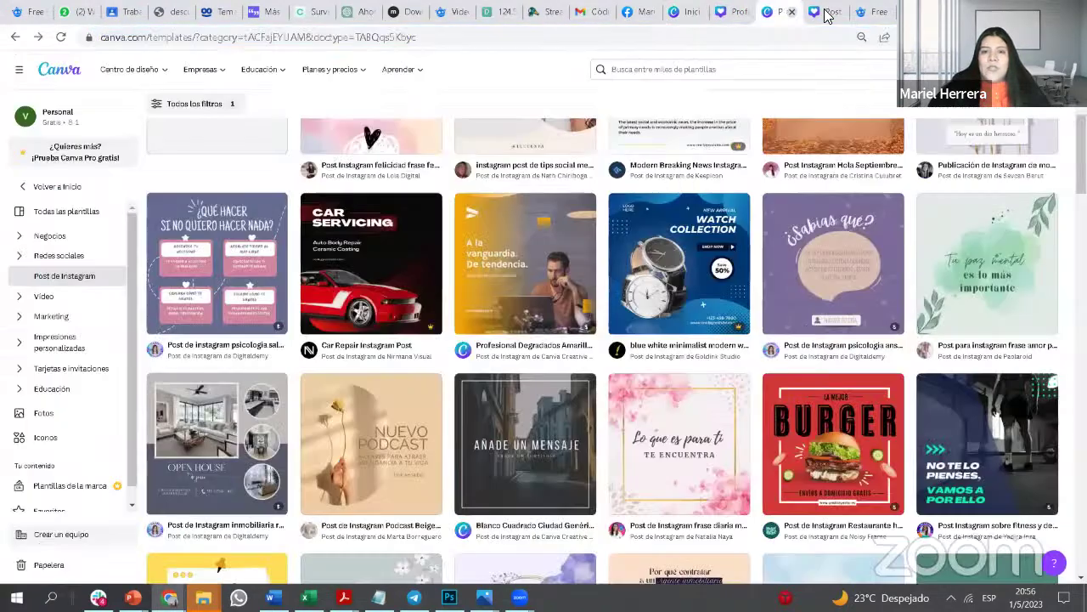
left_click(829, 12)
left_click(793, 17)
left_click(792, 14)
left_click(749, 13)
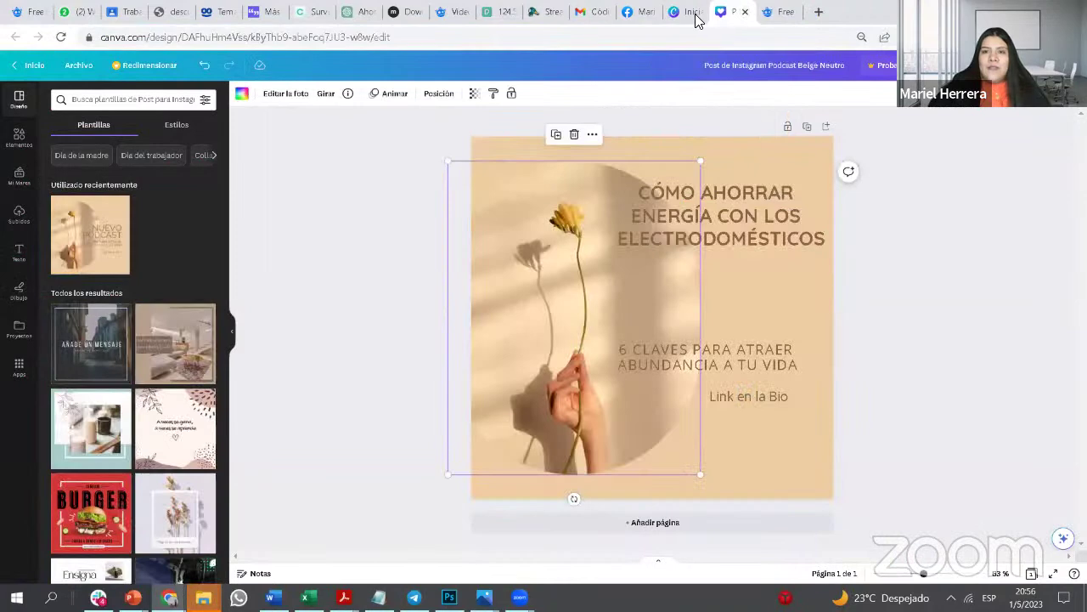
left_click(692, 12)
left_click(700, 14)
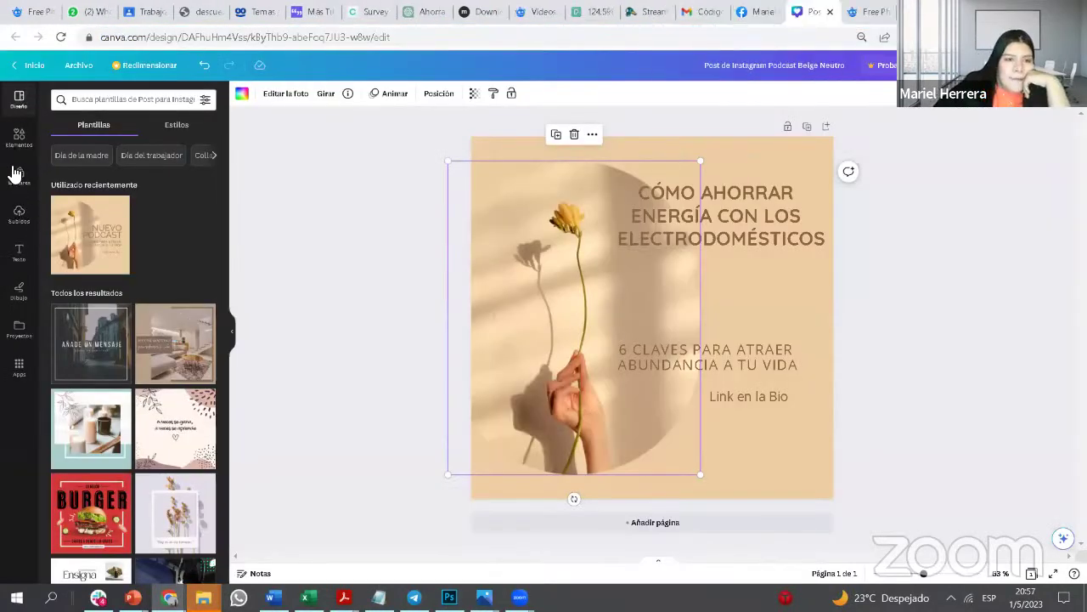
Step: Upload chica-casual-microondas-calentar-taza from Descargas through Subidos > Subir archivos
left_click(20, 216)
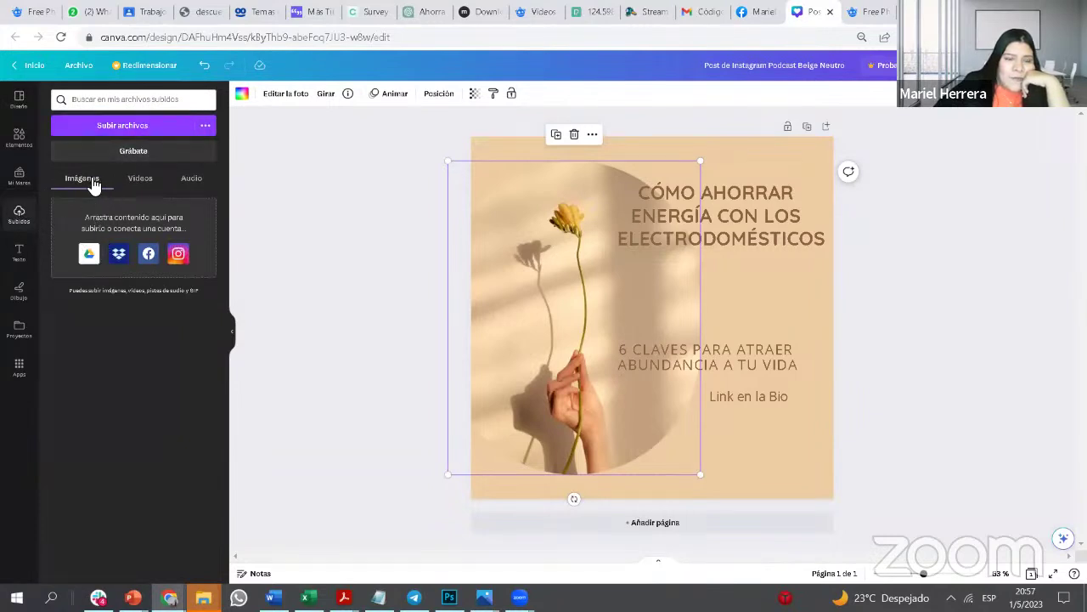
left_click(132, 130)
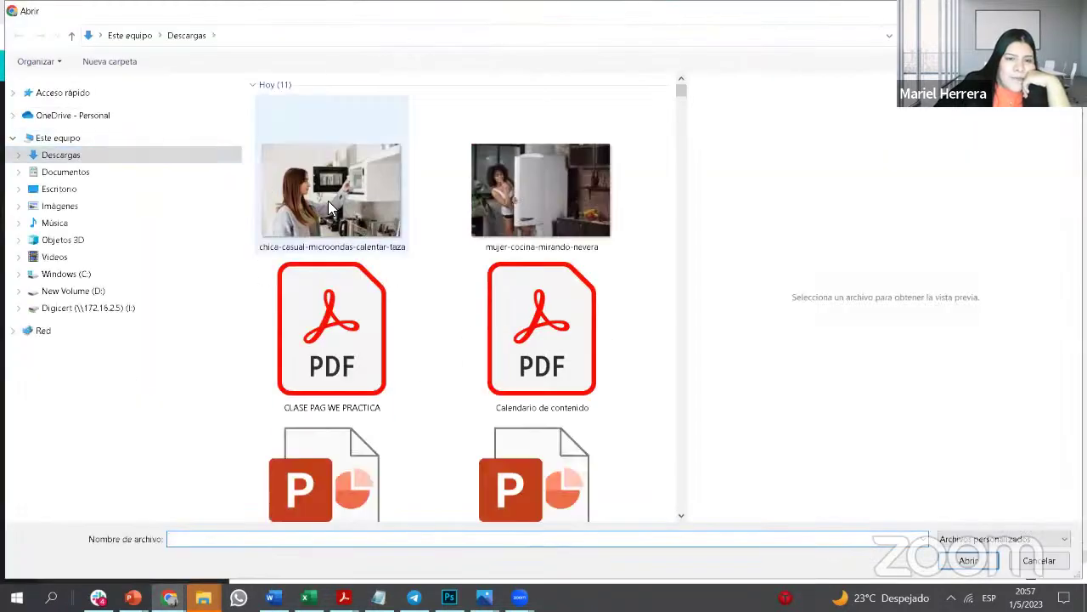
left_click(328, 200)
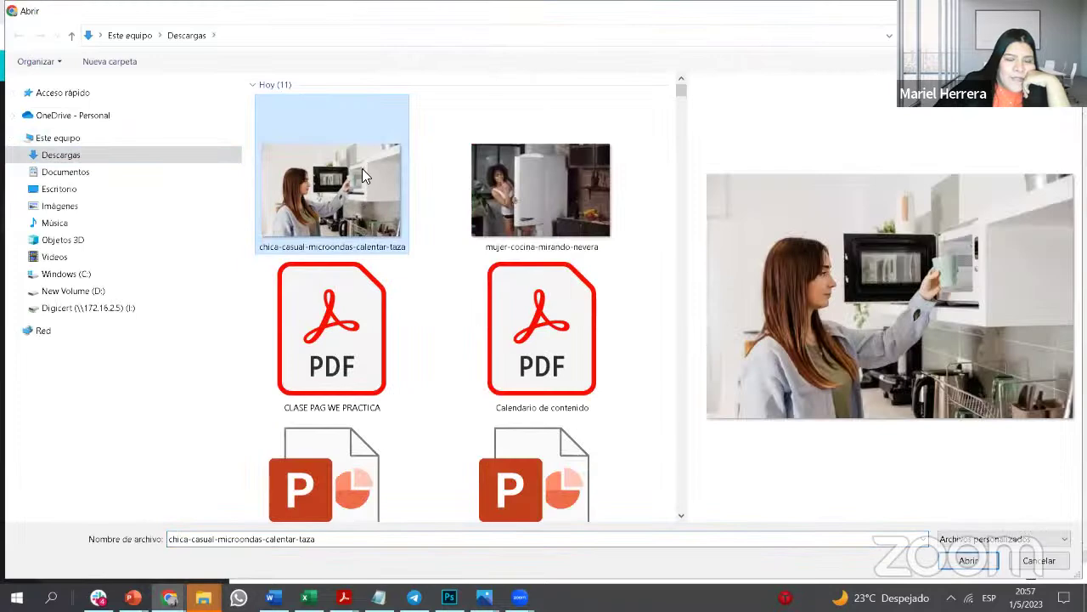
left_click(970, 562)
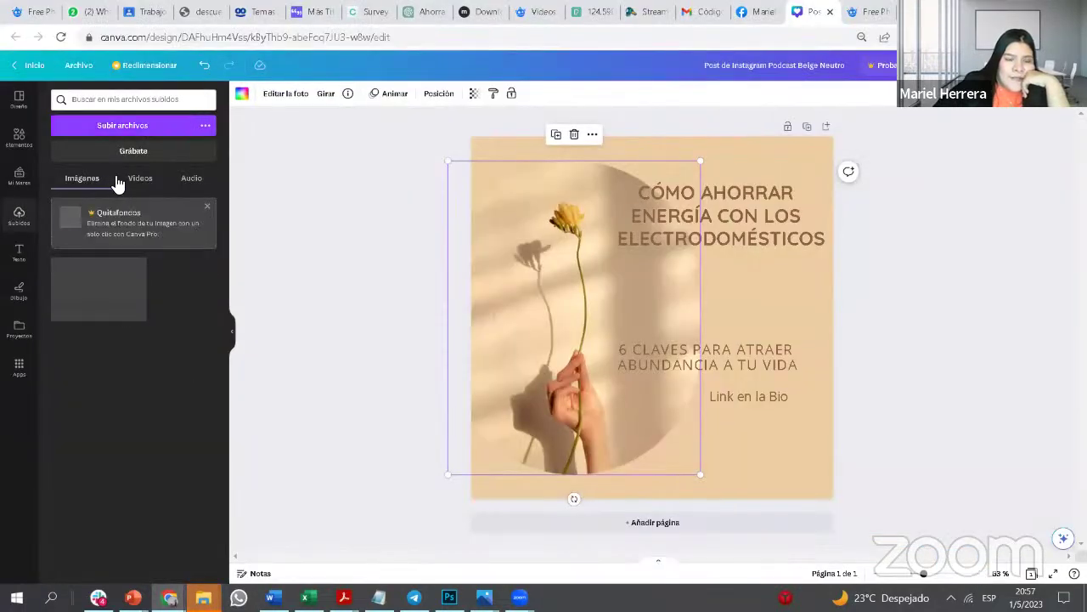
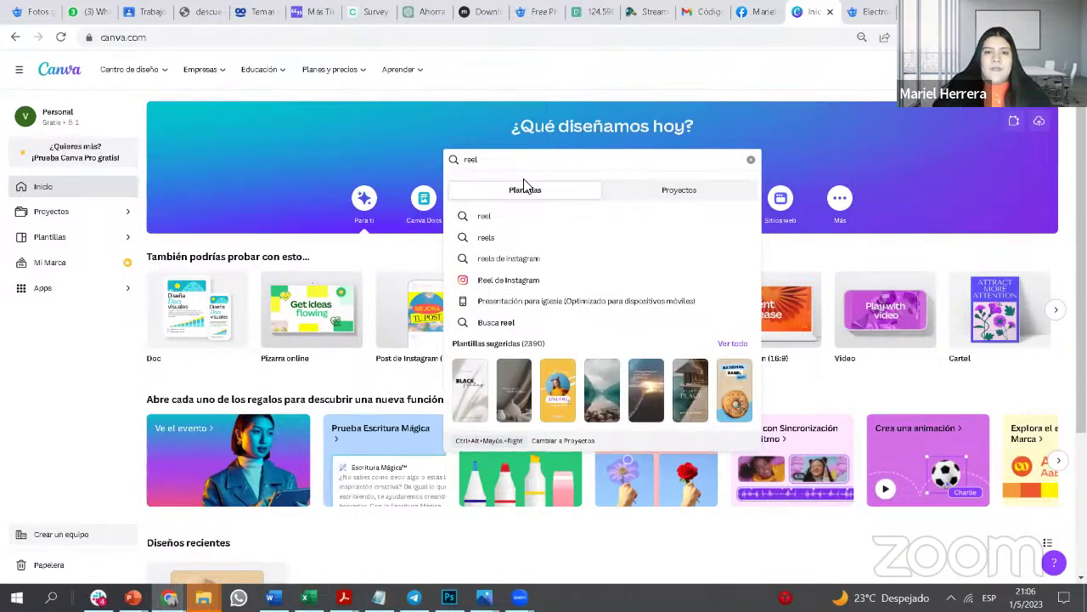
Step: Browse Canva's Instagram reel templates to find the Explora nature template
left_click(544, 281)
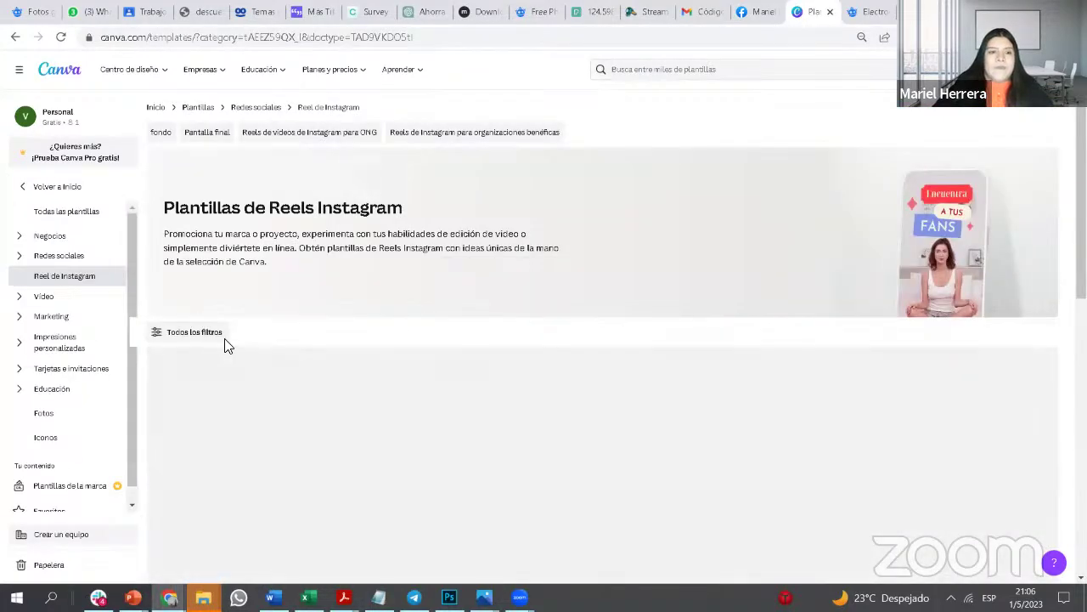
scroll(544, 389, "down", 1)
scroll(546, 387, "down", 4)
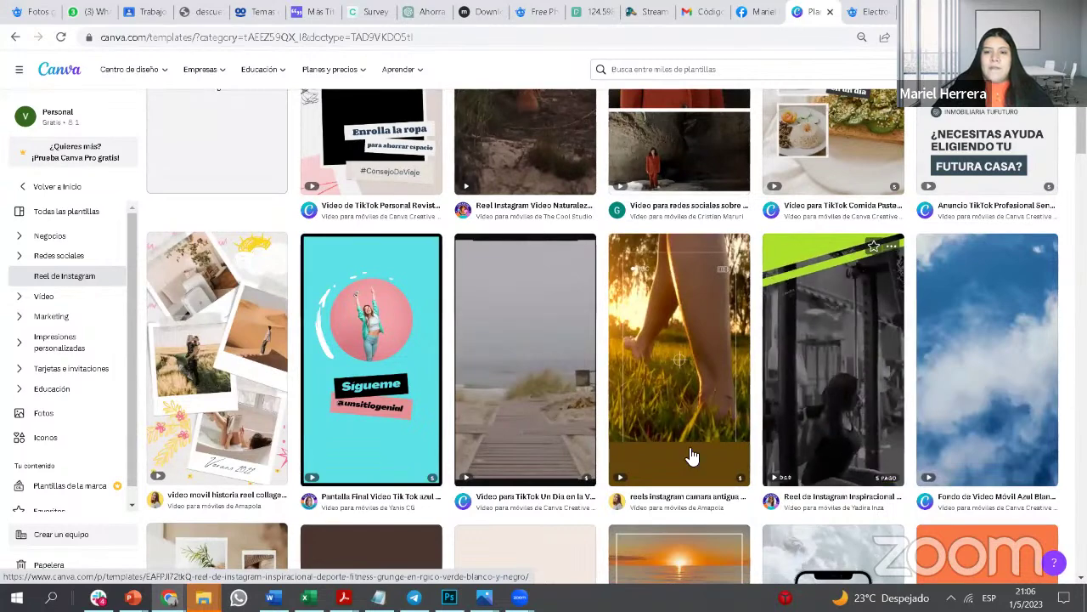
scroll(405, 395, "down", 2)
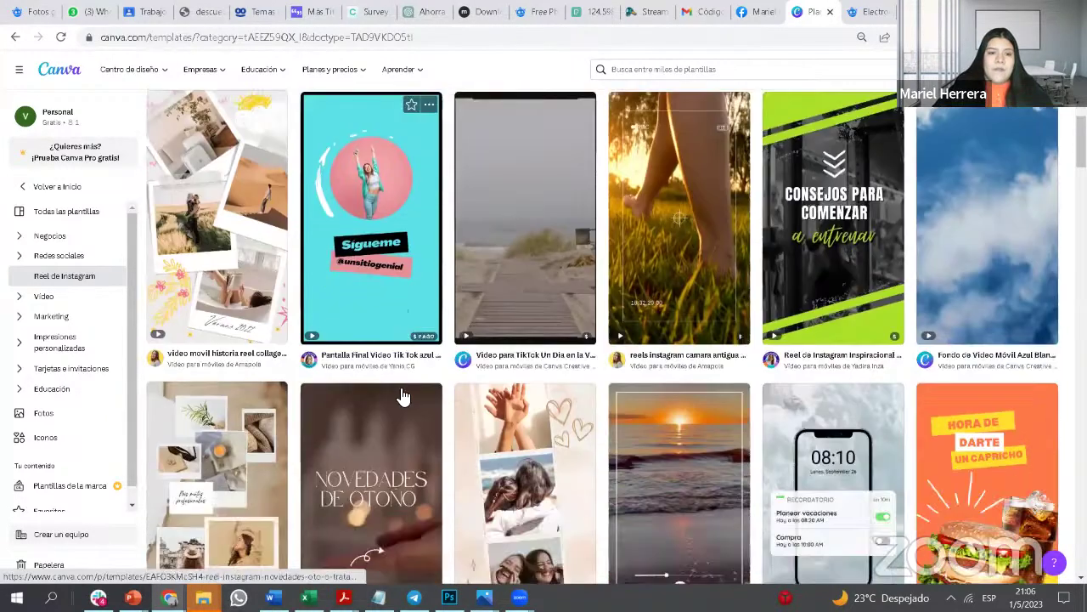
scroll(433, 444, "down", 8)
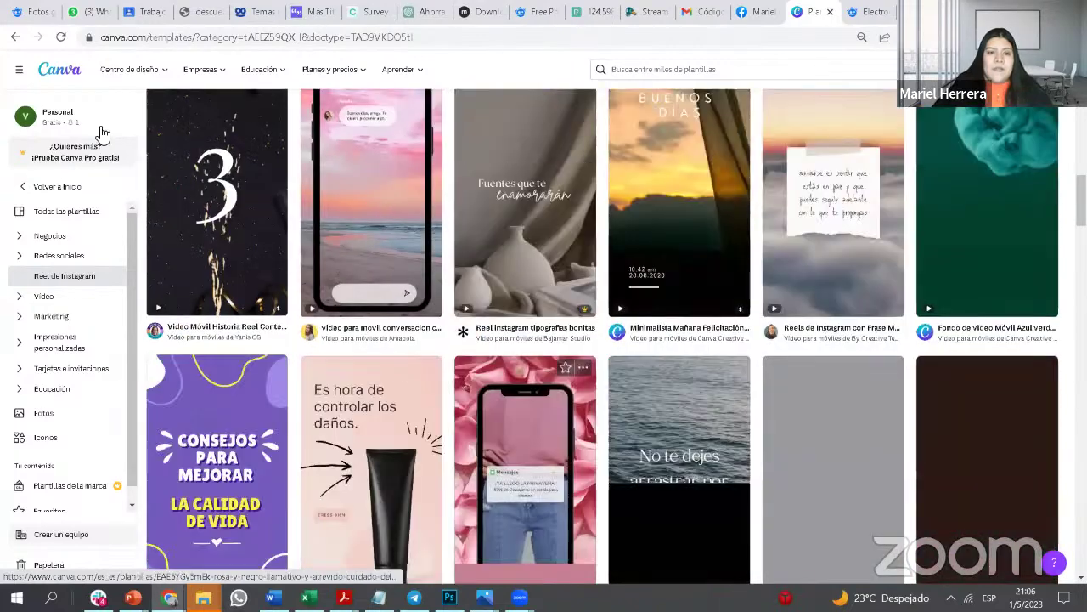
scroll(654, 318, "up", 2)
scroll(723, 364, "up", 2)
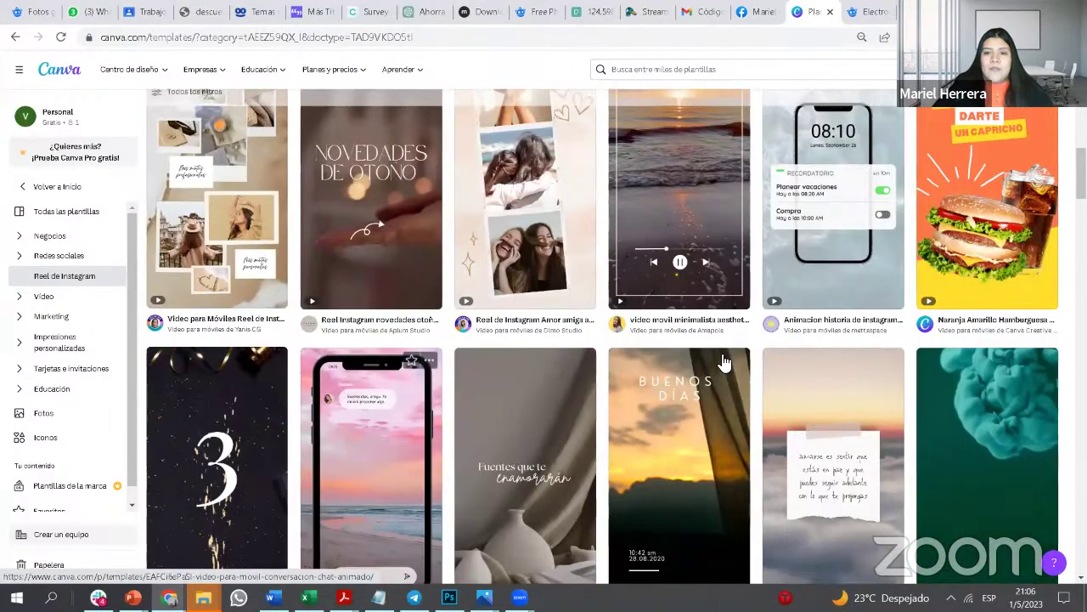
scroll(717, 360, "up", 4)
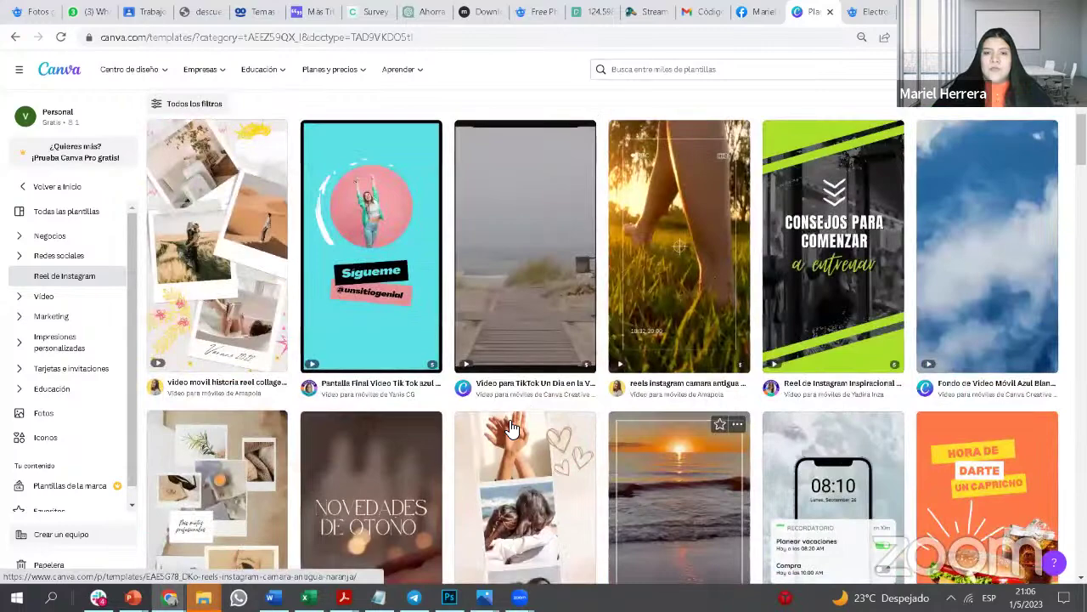
scroll(535, 431, "up", 3)
scroll(357, 468, "up", 2)
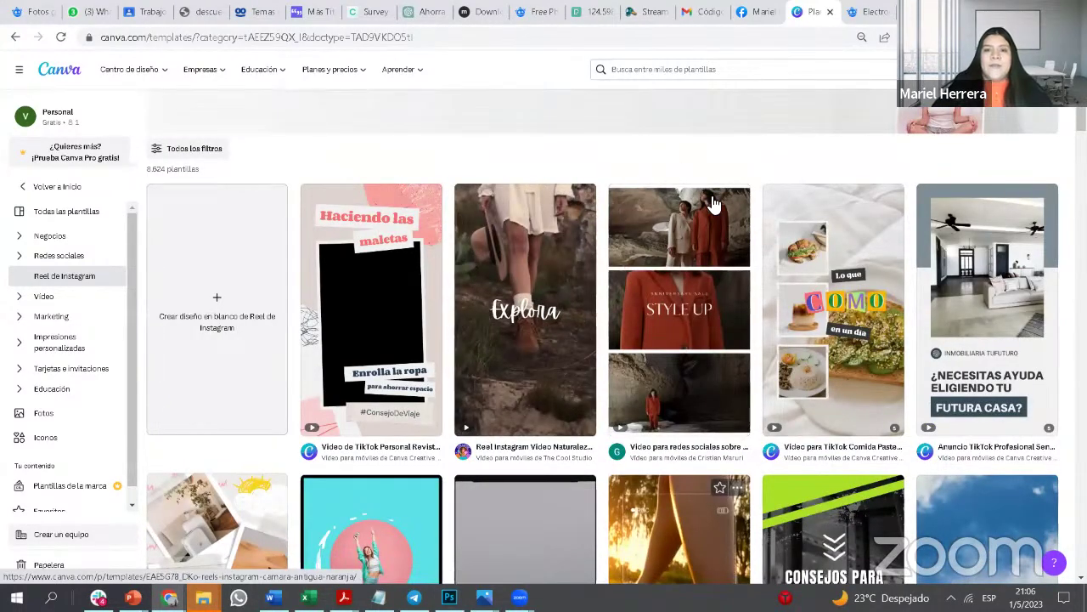
scroll(771, 204, "up", 1)
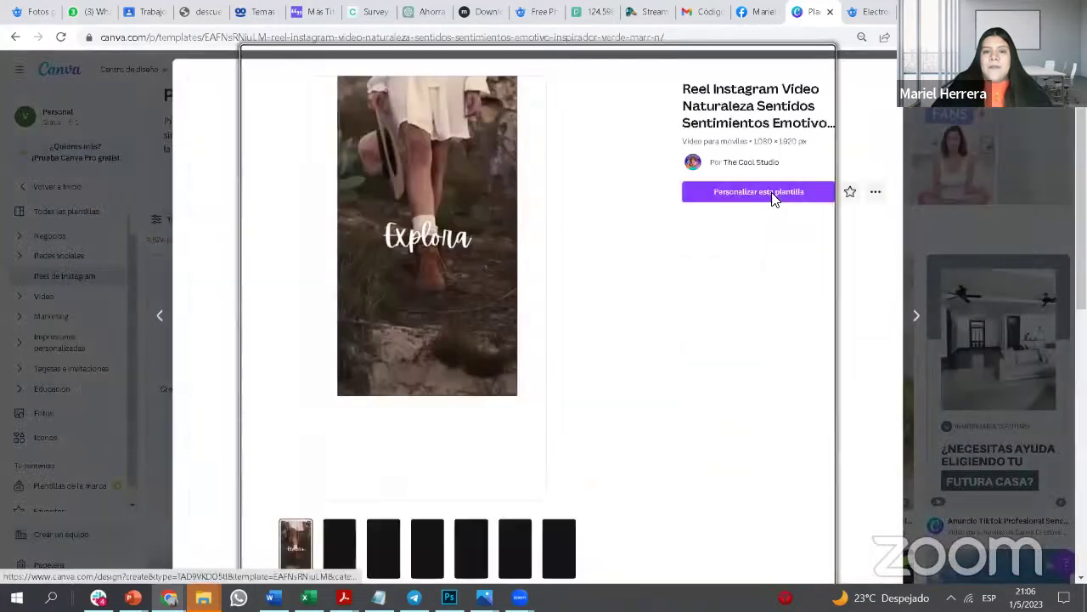
Step: Start customizing the Explora template, dismiss the team-design tip, and return to the Freepik results
left_click(773, 194)
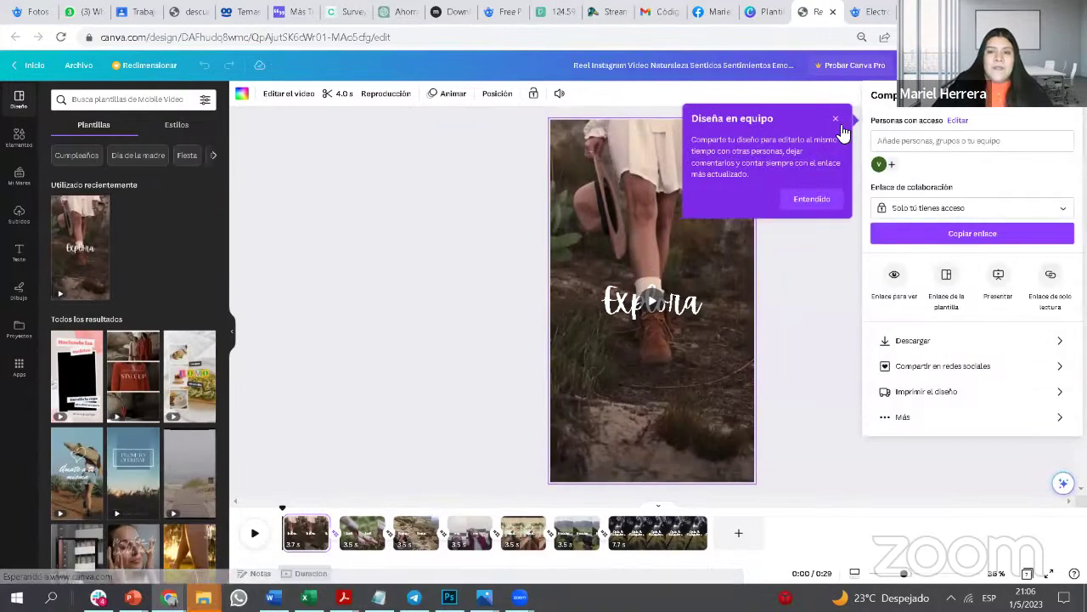
left_click(837, 124)
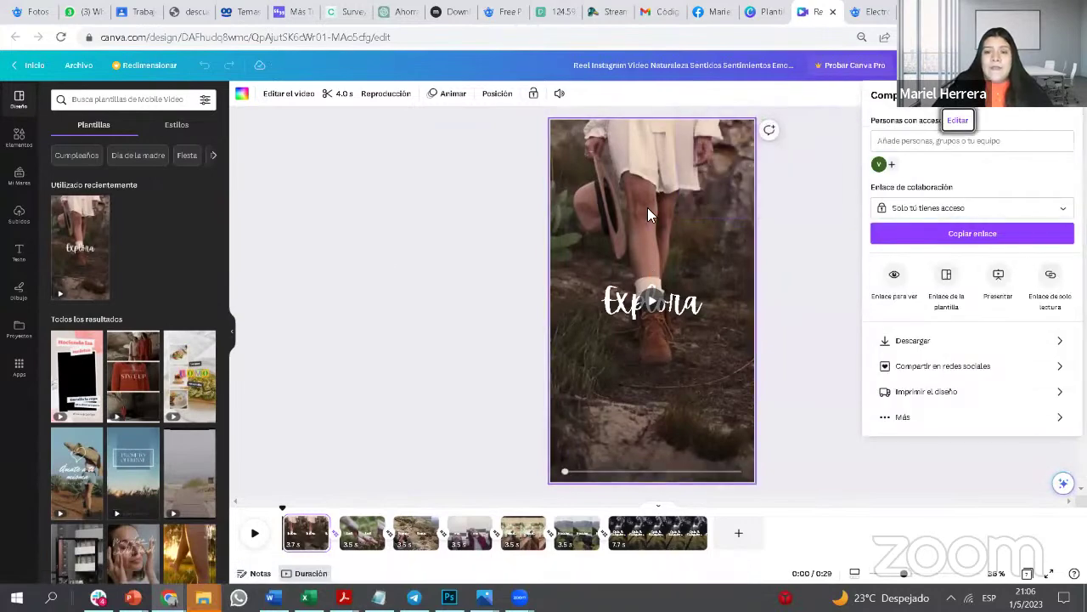
left_click(868, 14)
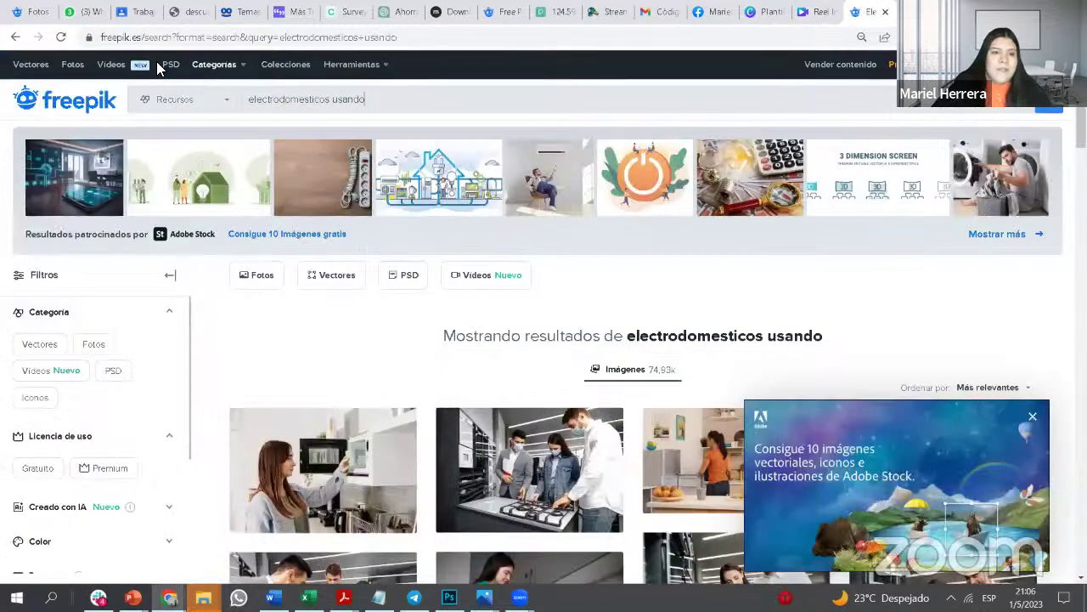
Step: Search Freepik's stock videos for 'heletromesticos'
left_click(123, 67)
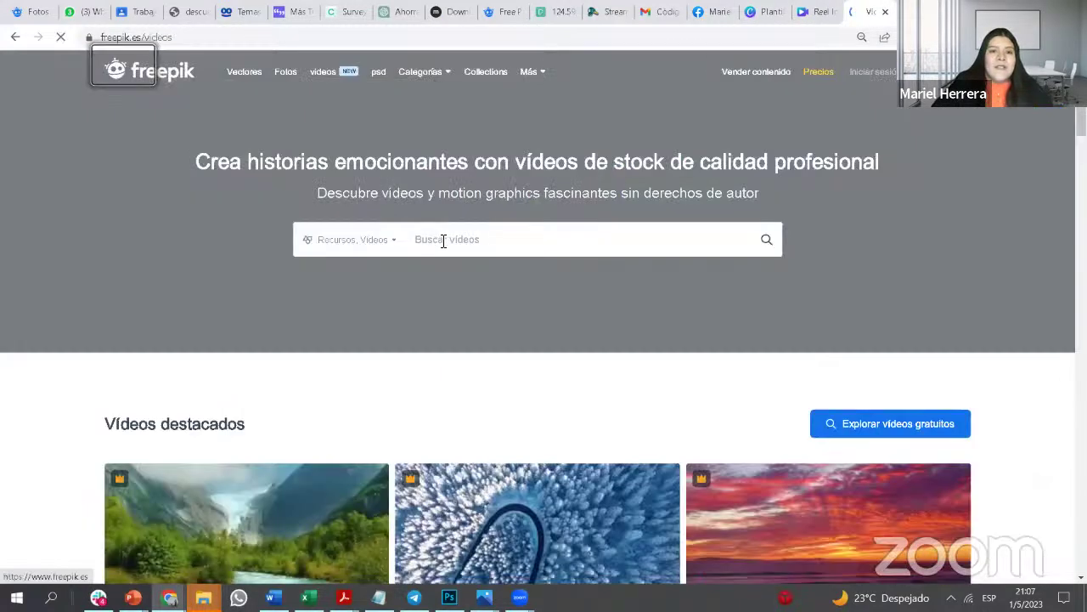
left_click(452, 240)
type("heles")
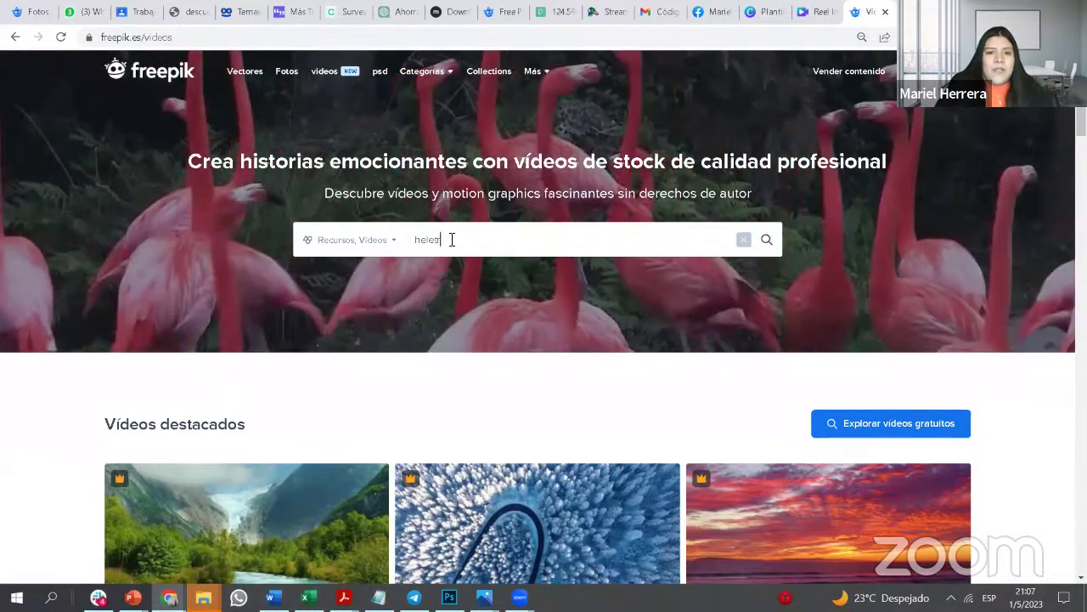
key("BackSpace")
type("tronesticos")
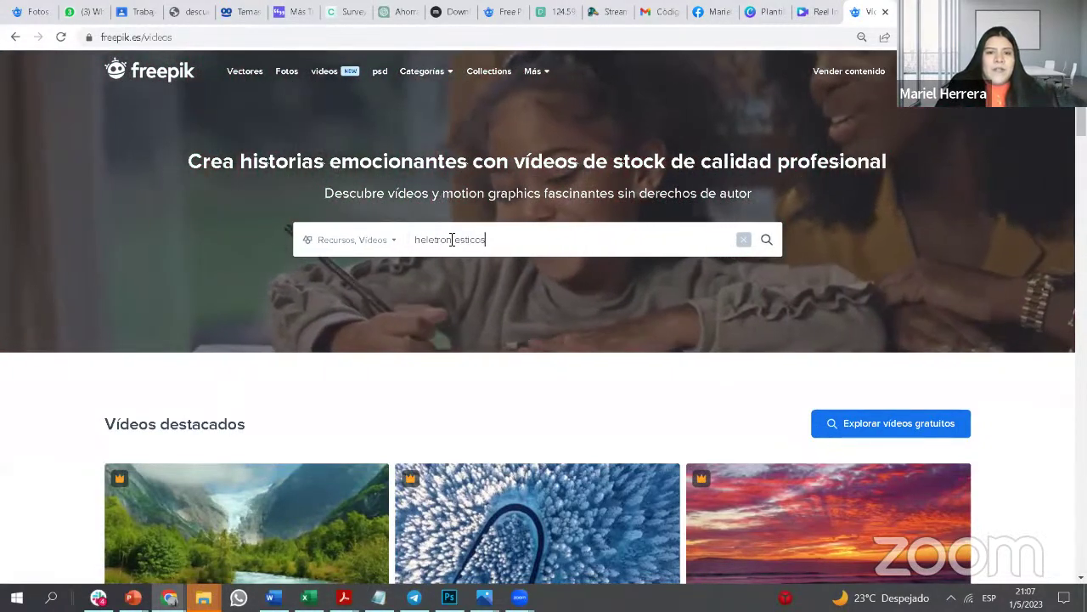
key("Return")
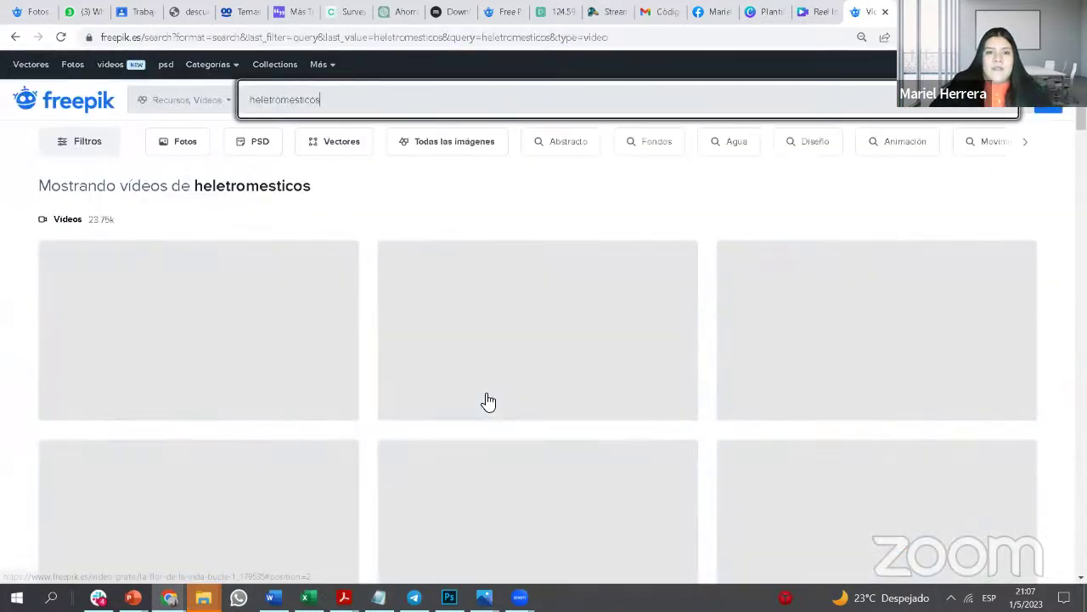
Step: Look through the first page of video results, then open a new browser tab
scroll(486, 399, "down", 2)
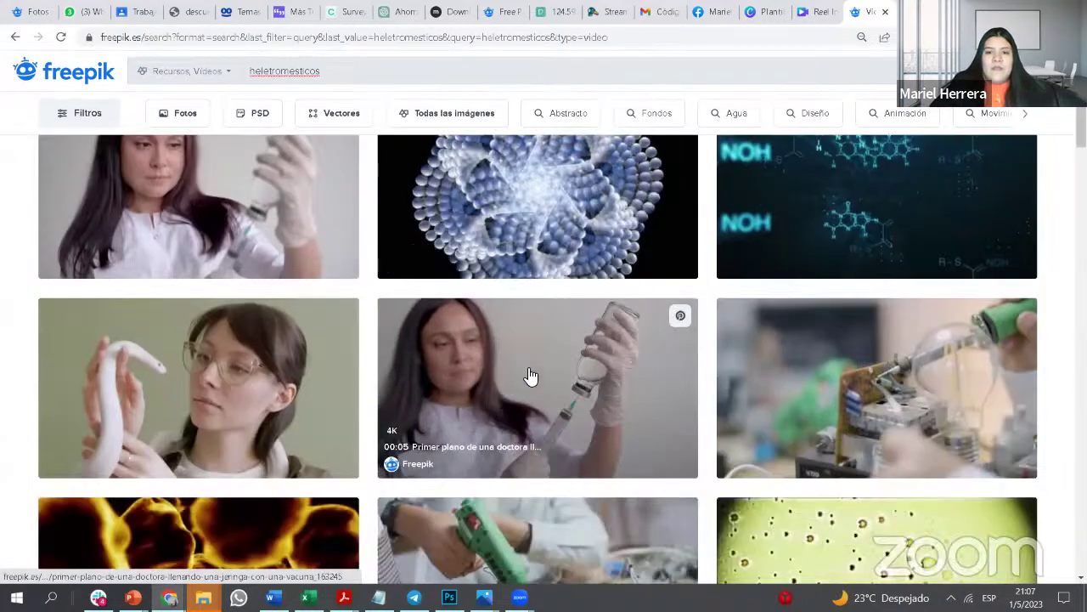
scroll(530, 376, "down", 5)
scroll(535, 367, "down", 3)
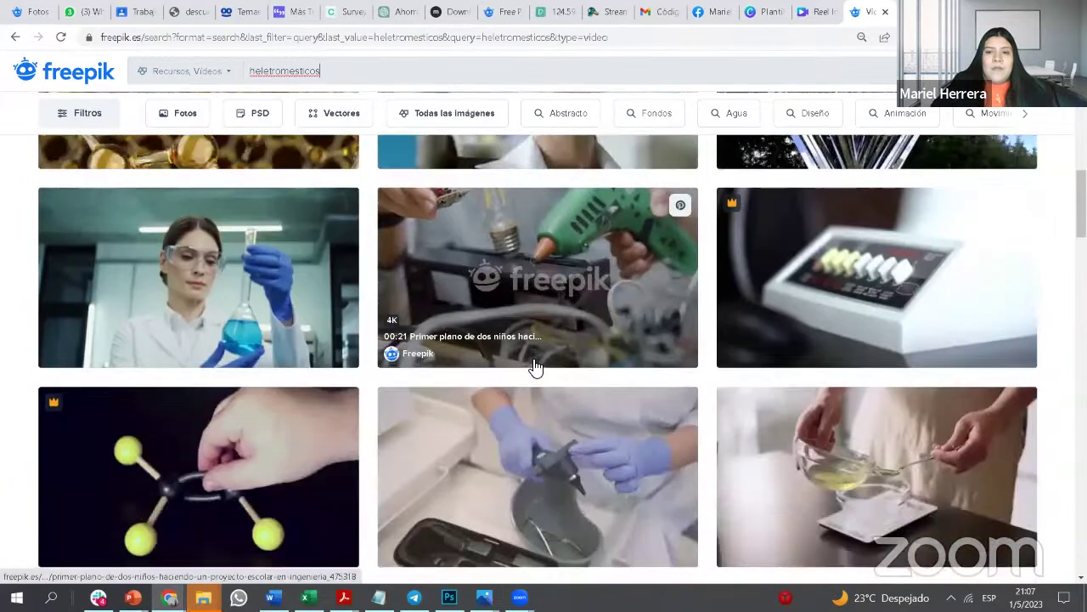
scroll(528, 371, "down", 12)
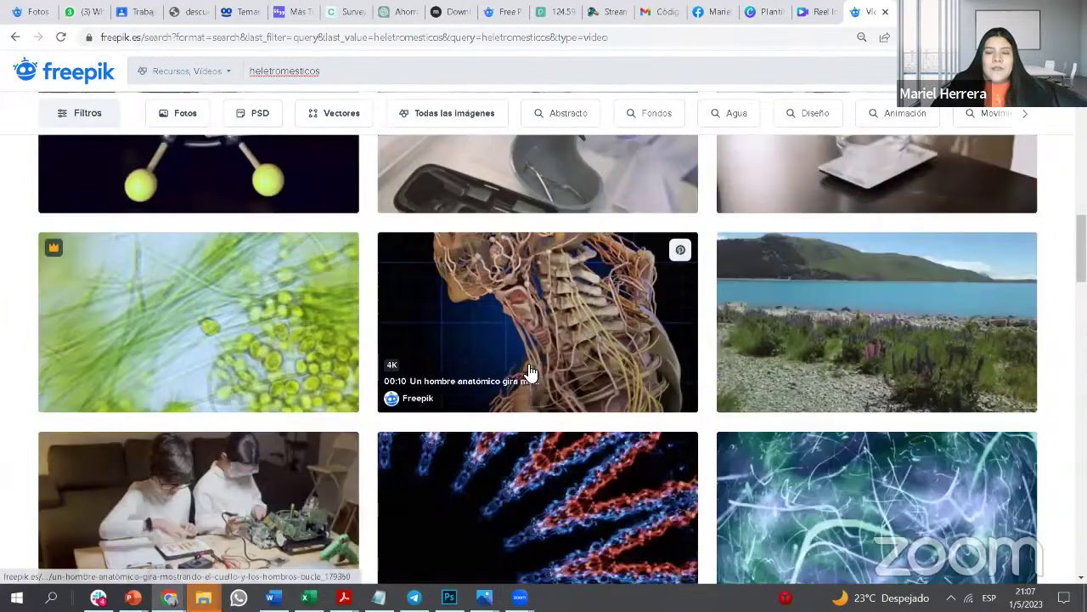
scroll(527, 371, "down", 11)
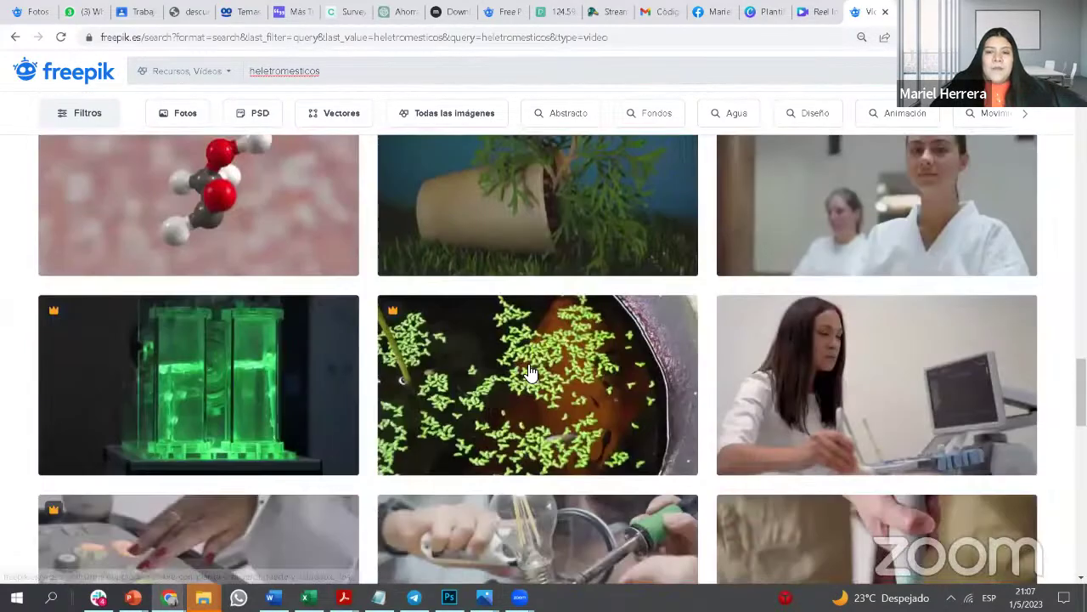
scroll(528, 372, "down", 3)
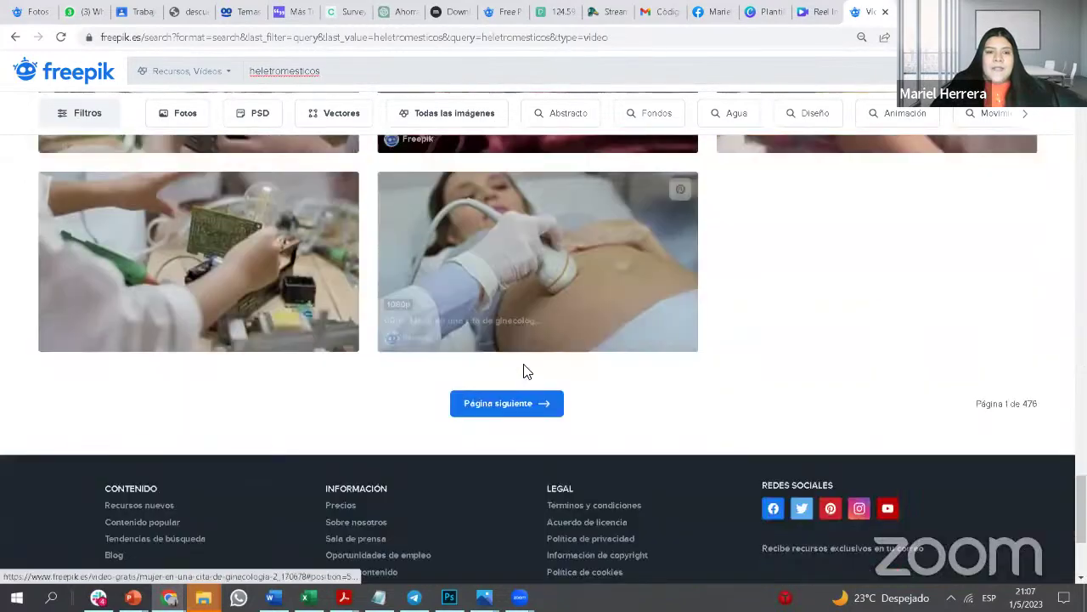
key("ctrl+t")
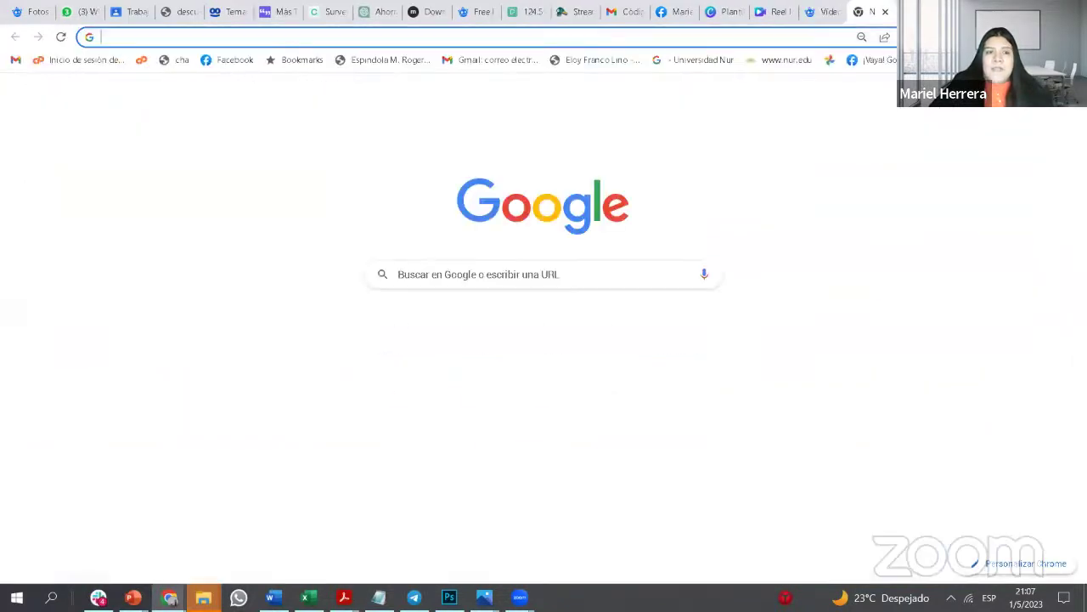
Step: Go to the Mixkit website from the address bar
type("mi")
key("Delete")
key("Return")
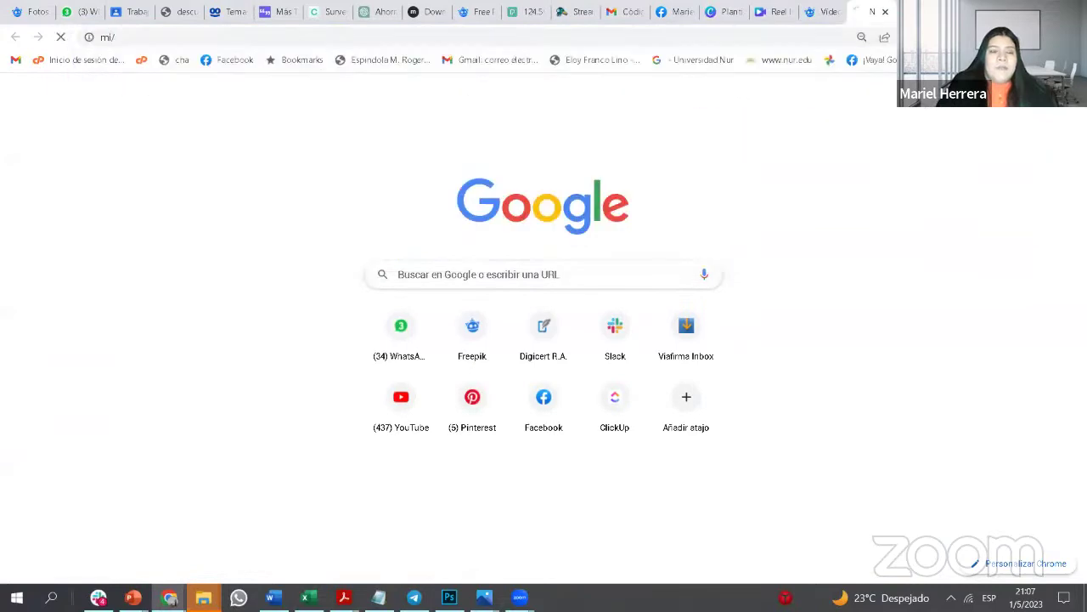
left_click(175, 39)
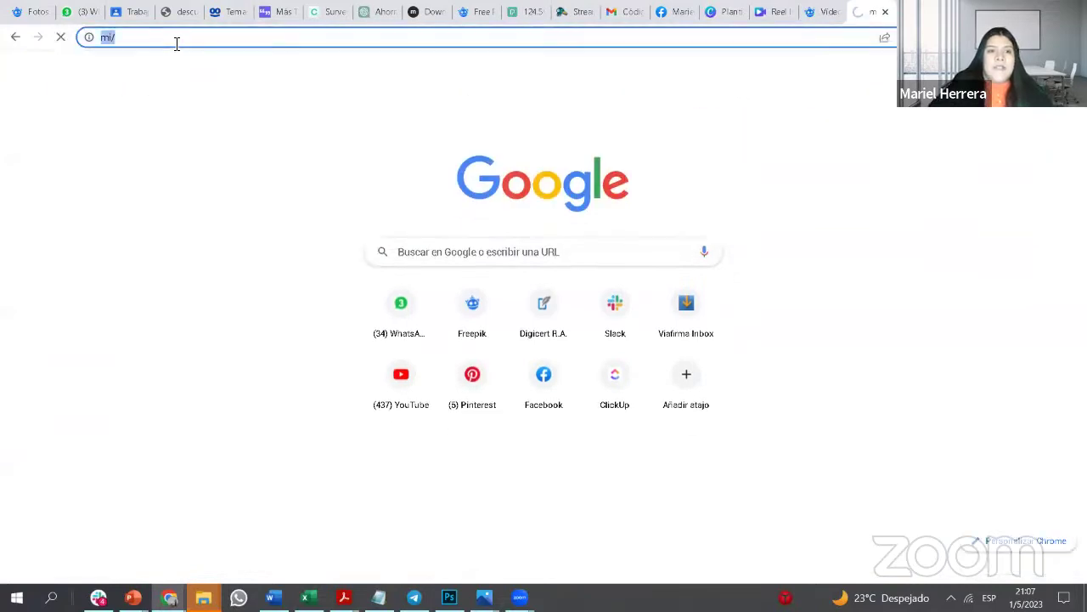
type("mix")
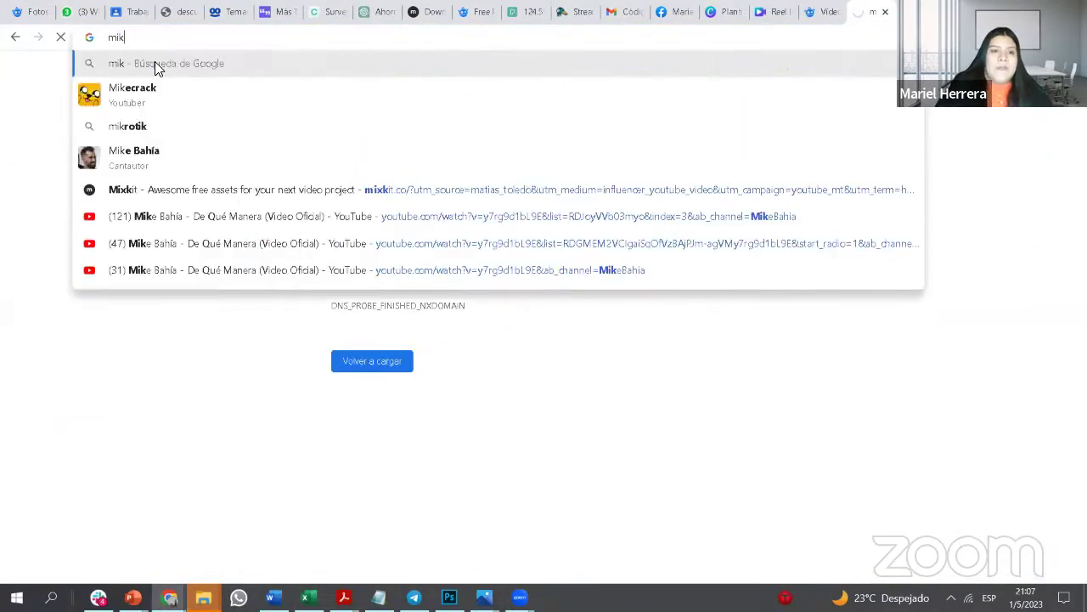
key("BackSpace")
type("x")
key("Return")
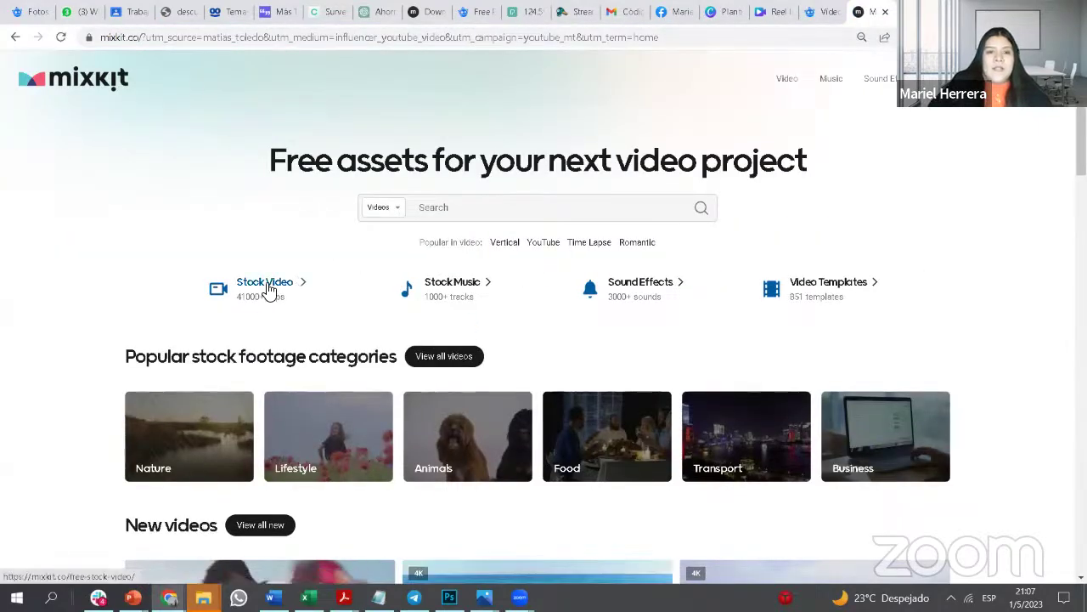
Step: Open Mixkit's free stock videos and browse the Houses category
left_click(265, 283)
mouse_move(487, 132)
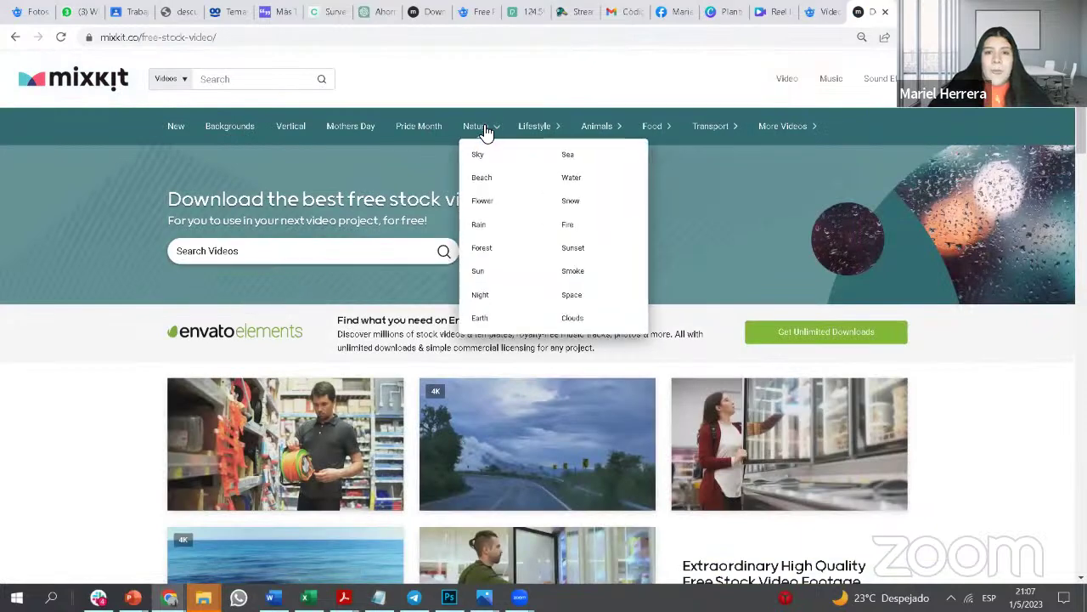
mouse_move(533, 128)
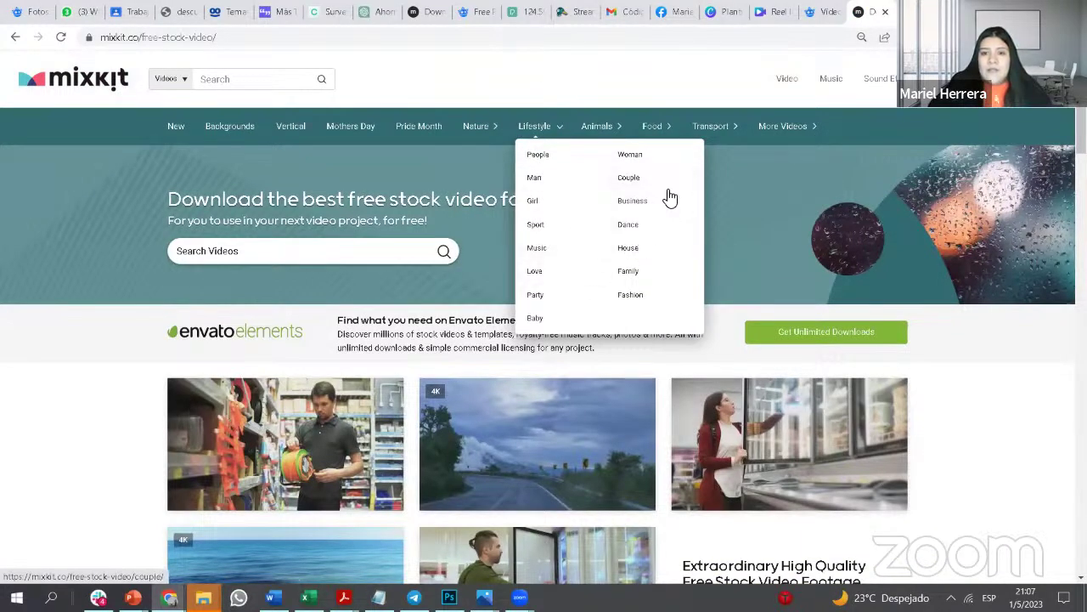
left_click(661, 255)
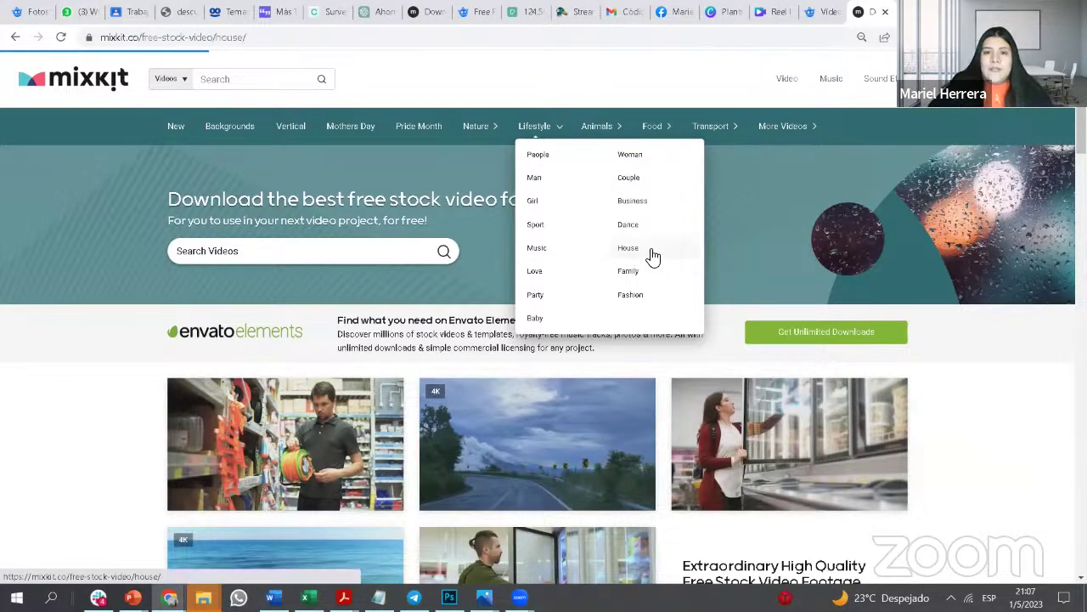
scroll(547, 335, "down", 6)
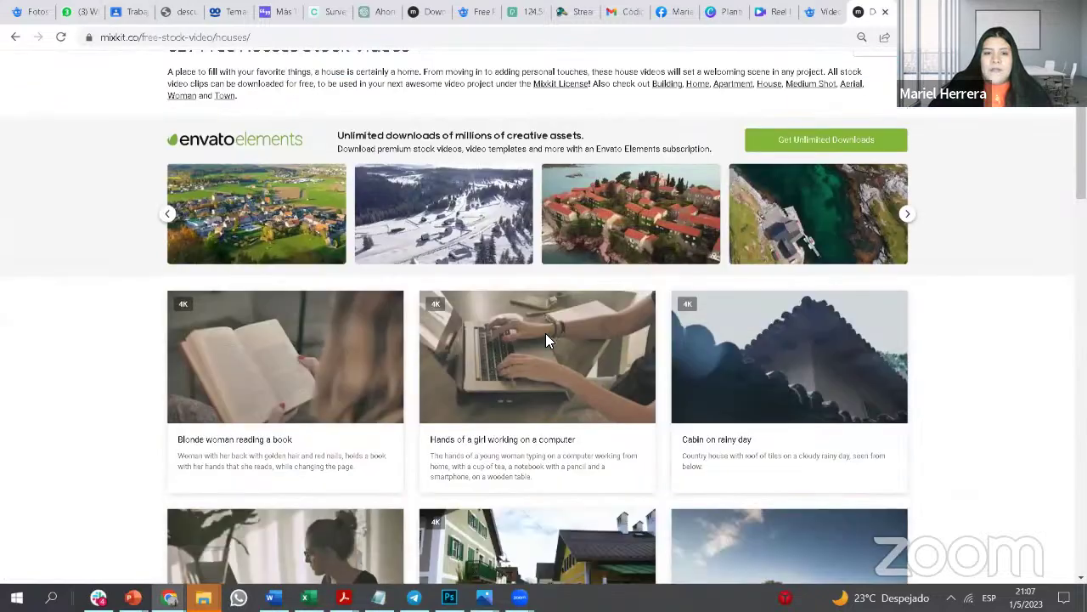
scroll(548, 339, "down", 6)
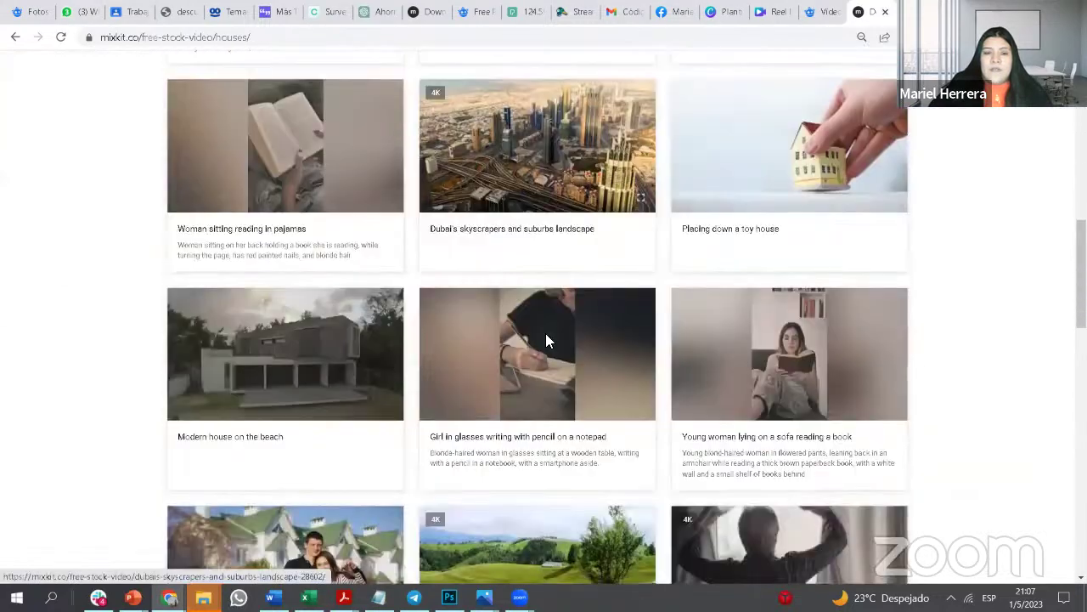
scroll(548, 340, "down", 7)
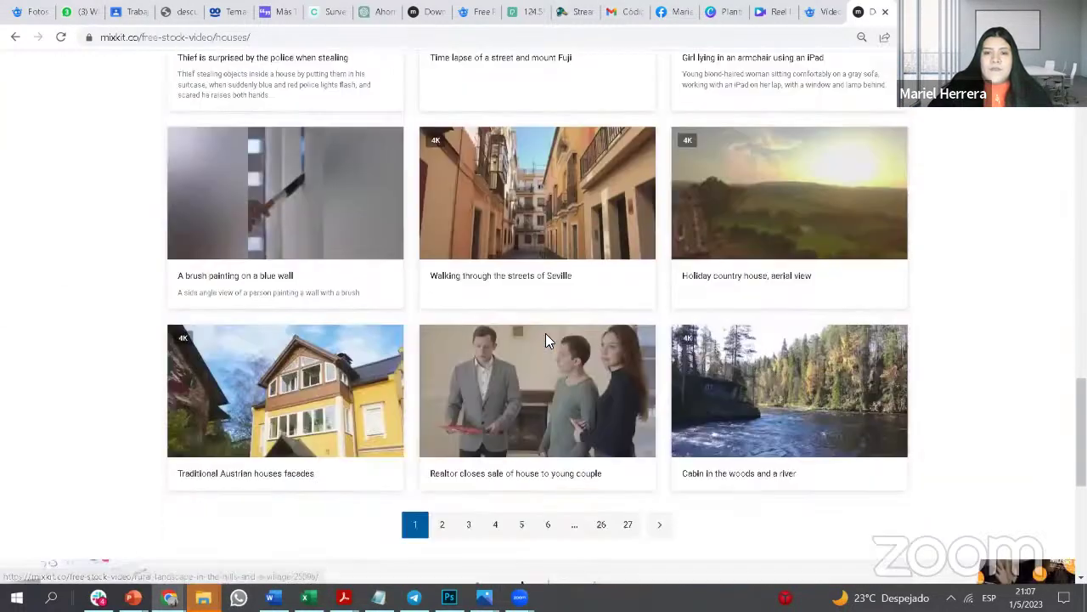
scroll(548, 340, "down", 3)
scroll(463, 302, "up", 1)
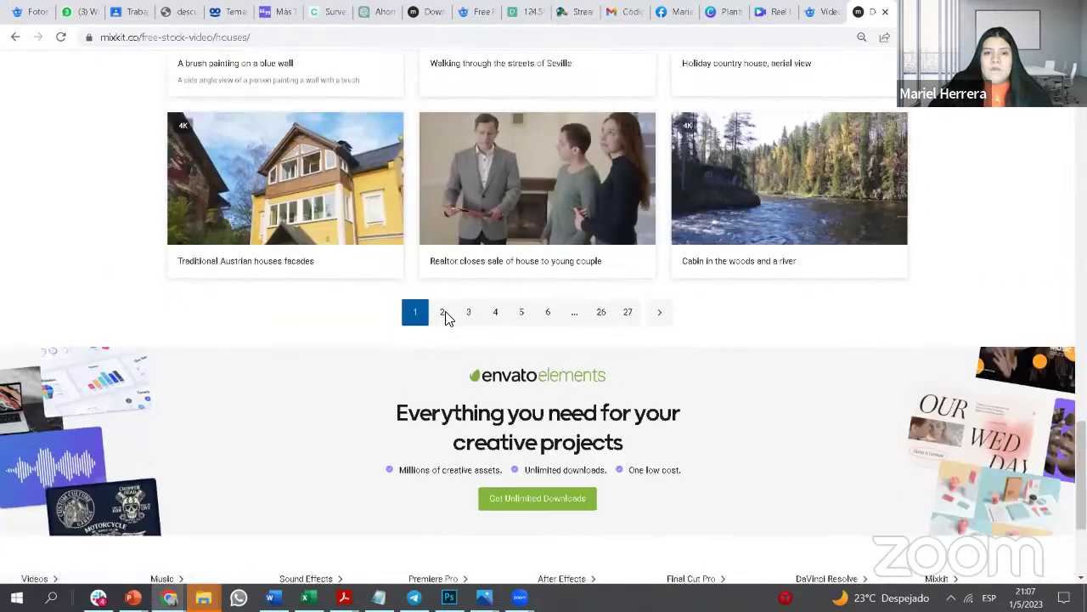
Step: Look through pages 2 and 3 of the Houses videos
left_click(444, 313)
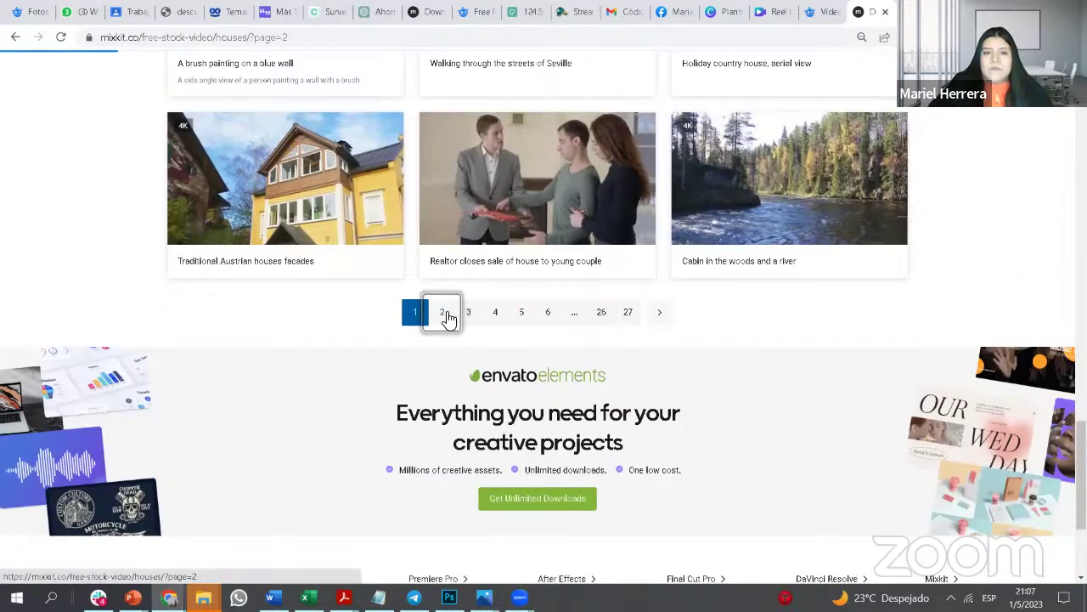
scroll(440, 327, "down", 2)
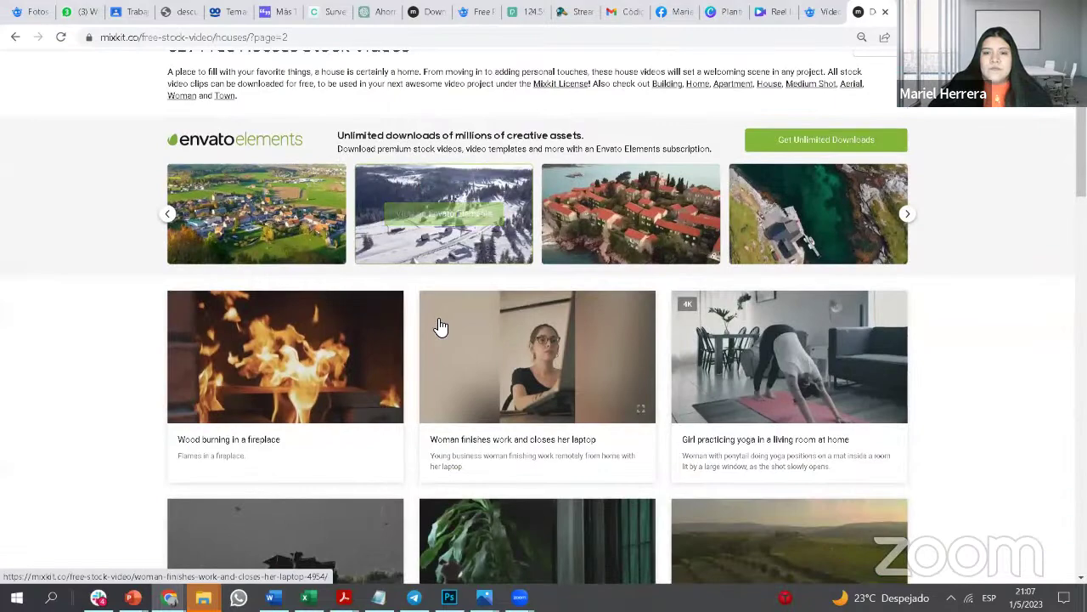
scroll(440, 327, "down", 2)
scroll(440, 327, "down", 2)
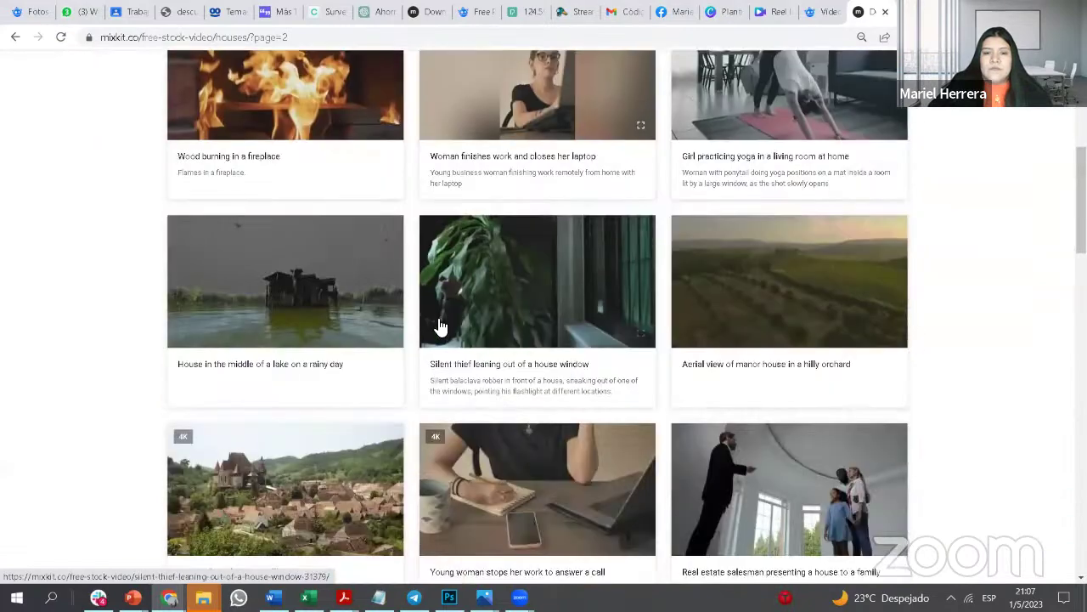
scroll(440, 327, "down", 2)
scroll(440, 327, "down", 7)
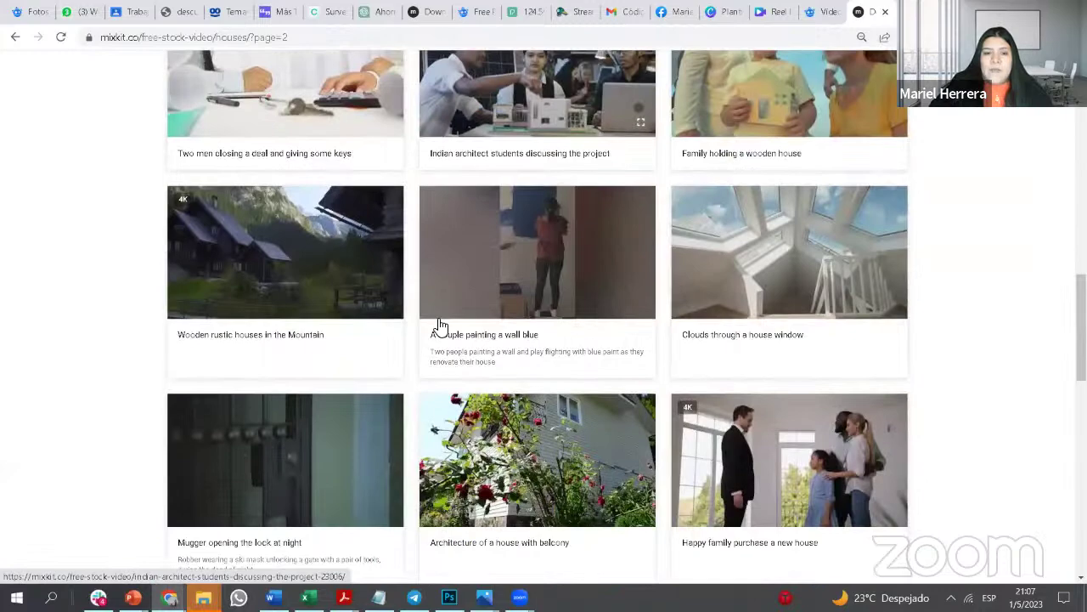
scroll(484, 321, "down", 4)
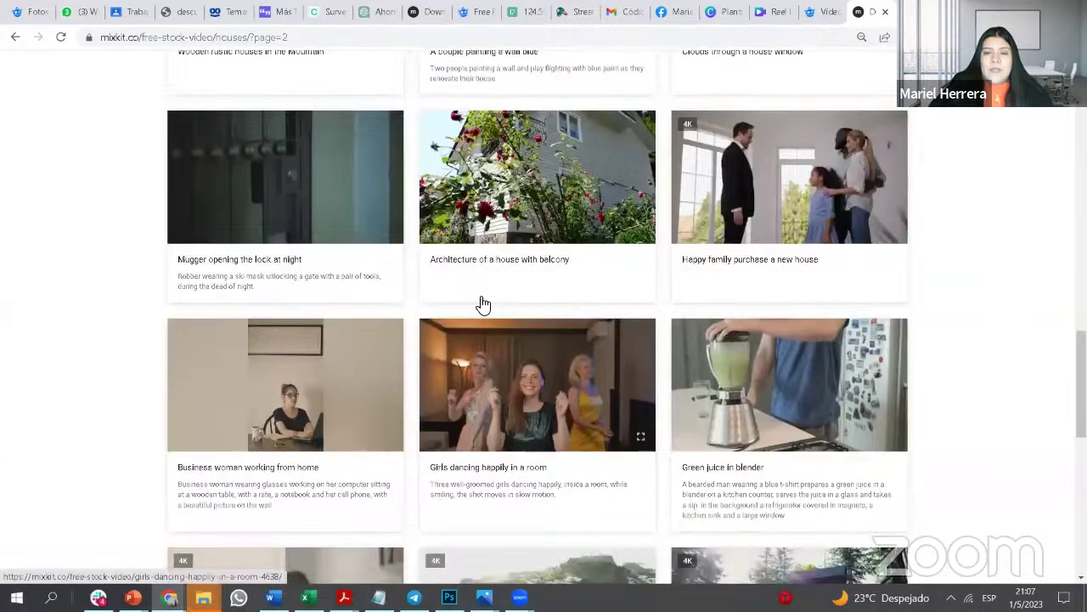
scroll(484, 304, "down", 1)
scroll(486, 290, "down", 3)
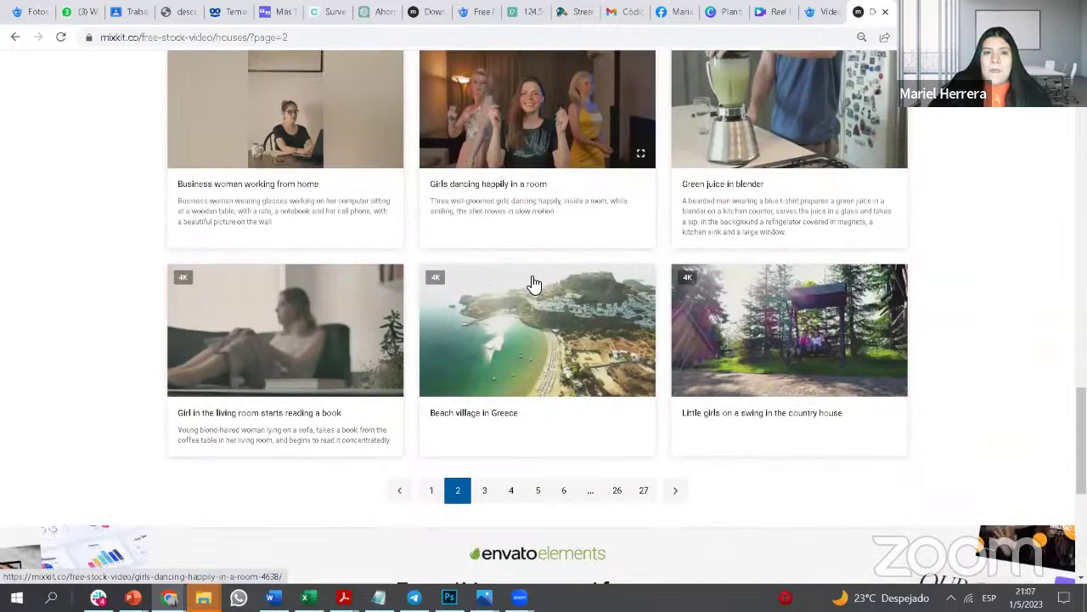
scroll(534, 283, "down", 3)
left_click(484, 277)
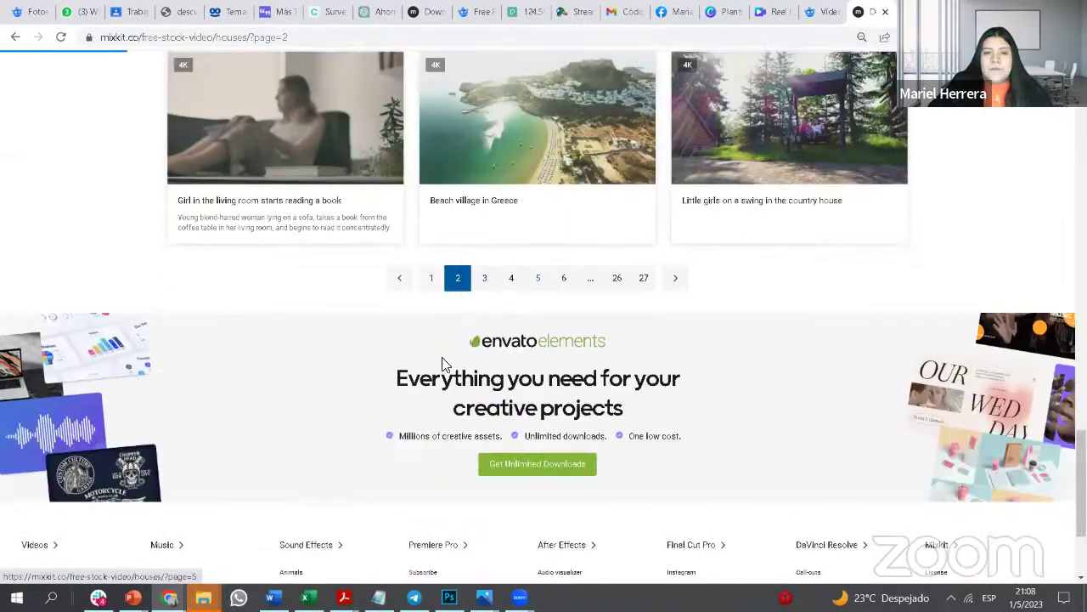
scroll(441, 368, "down", 2)
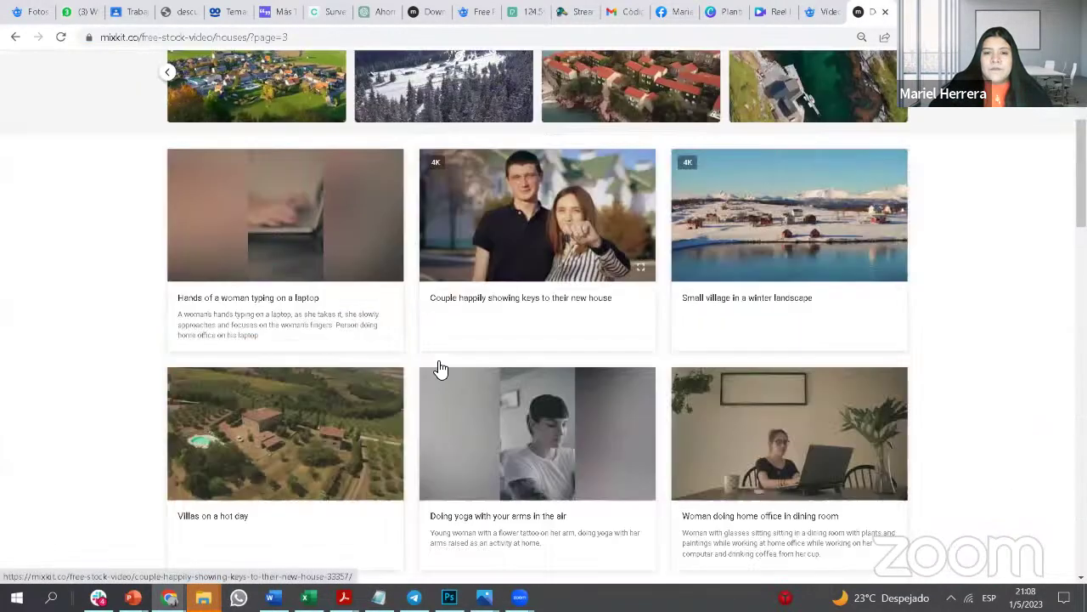
scroll(441, 369, "down", 2)
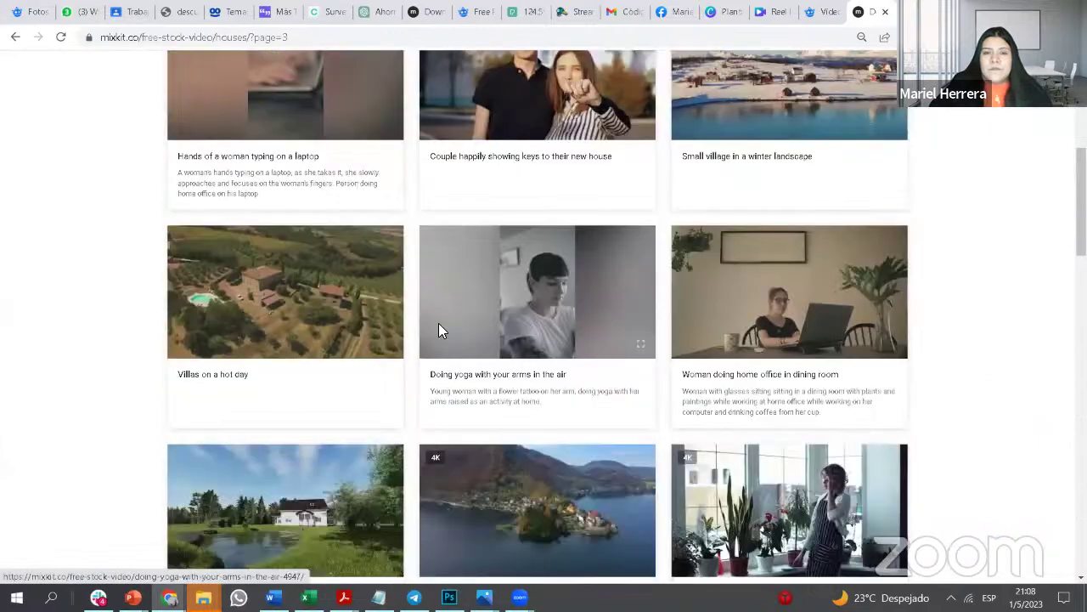
scroll(475, 291, "down", 4)
scroll(512, 127, "down", 2)
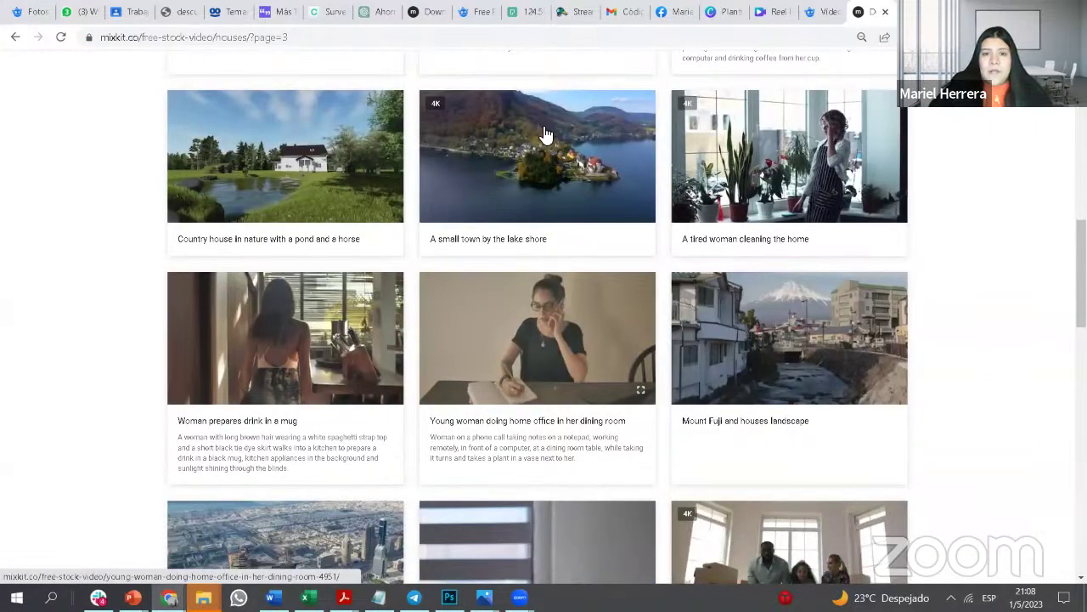
scroll(553, 222, "up", 15)
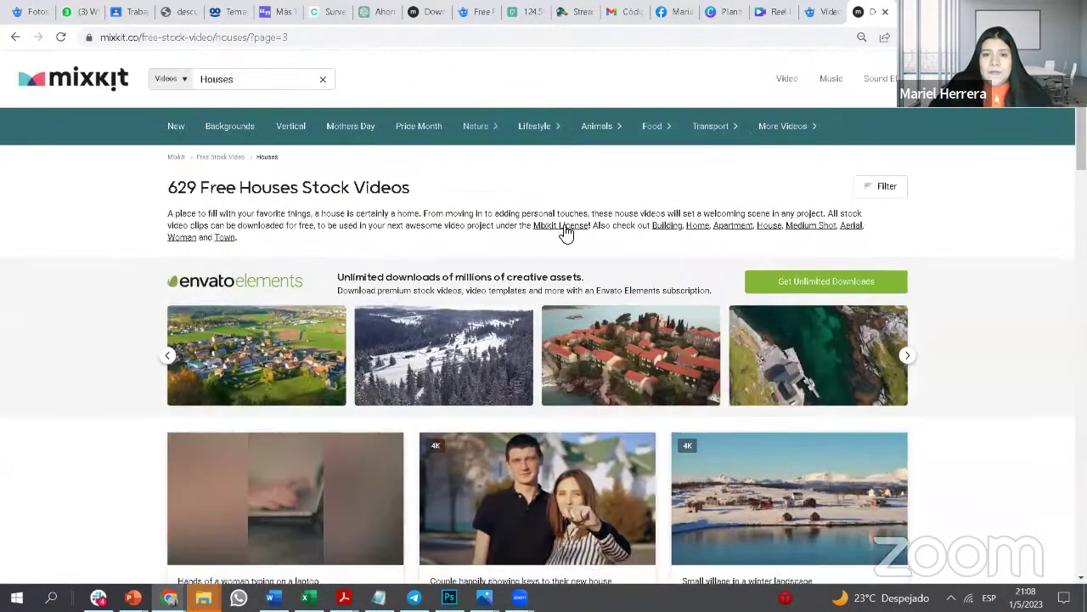
Step: Open the Lifestyle > Family video category and move to its second page
mouse_move(535, 126)
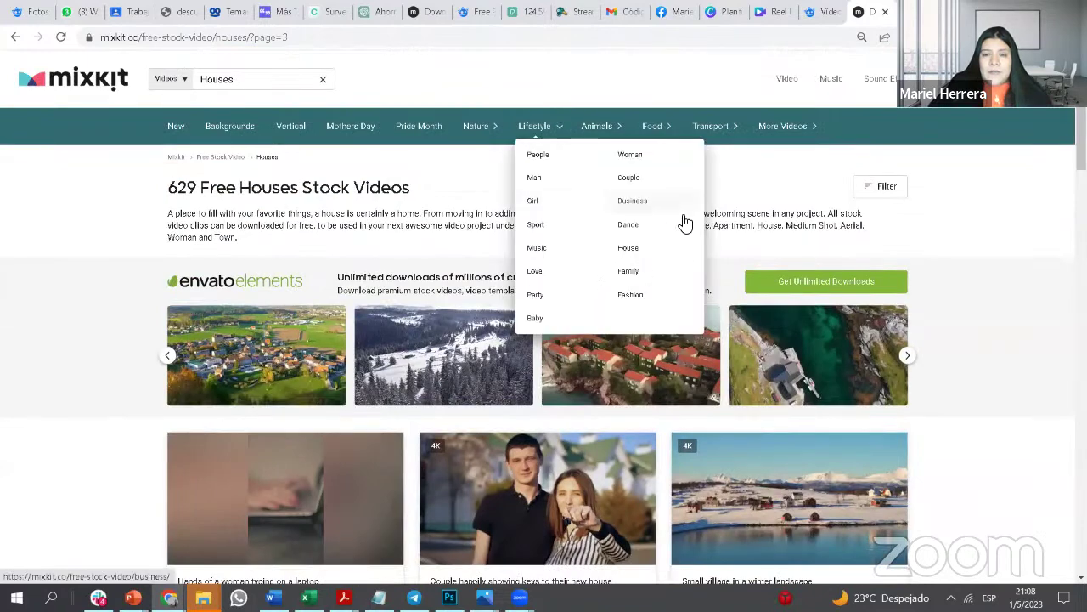
left_click(653, 283)
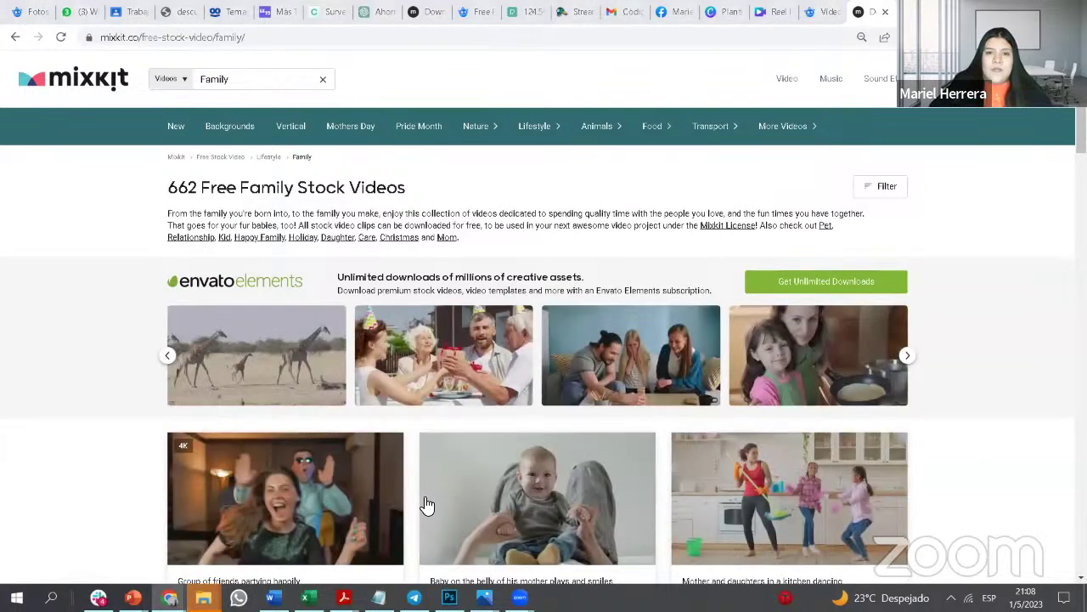
scroll(572, 412, "down", 4)
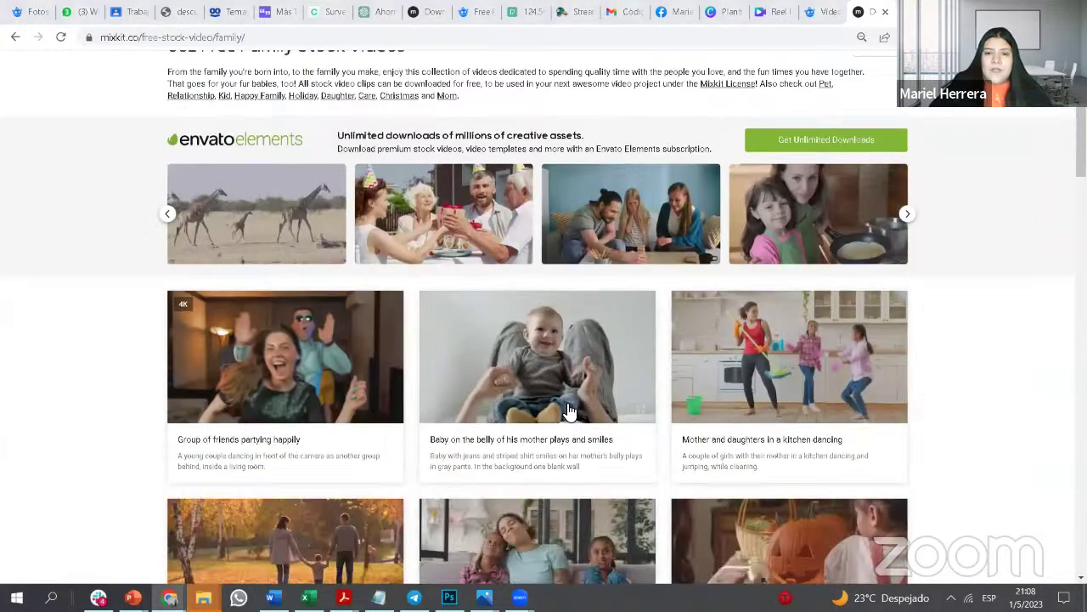
scroll(568, 408, "down", 1)
scroll(565, 374, "down", 3)
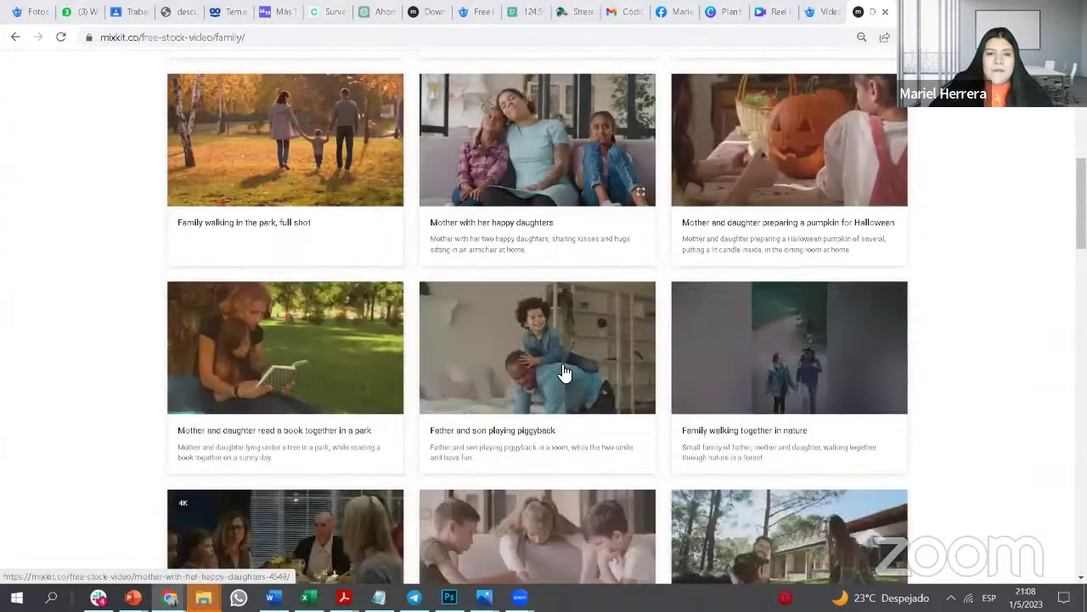
scroll(533, 379, "down", 4)
scroll(721, 315, "down", 2)
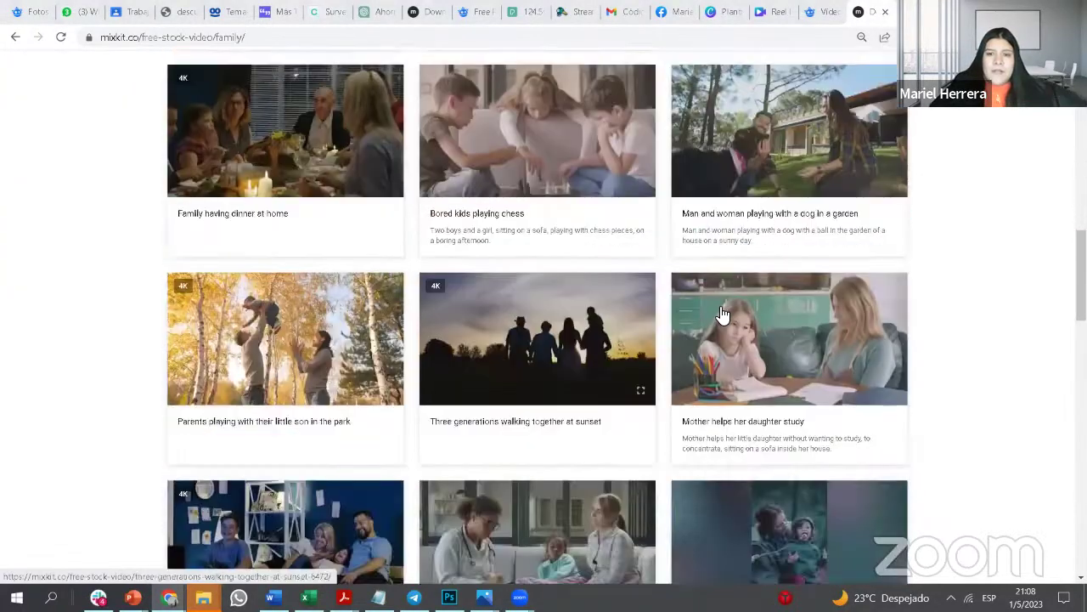
scroll(701, 321, "down", 9)
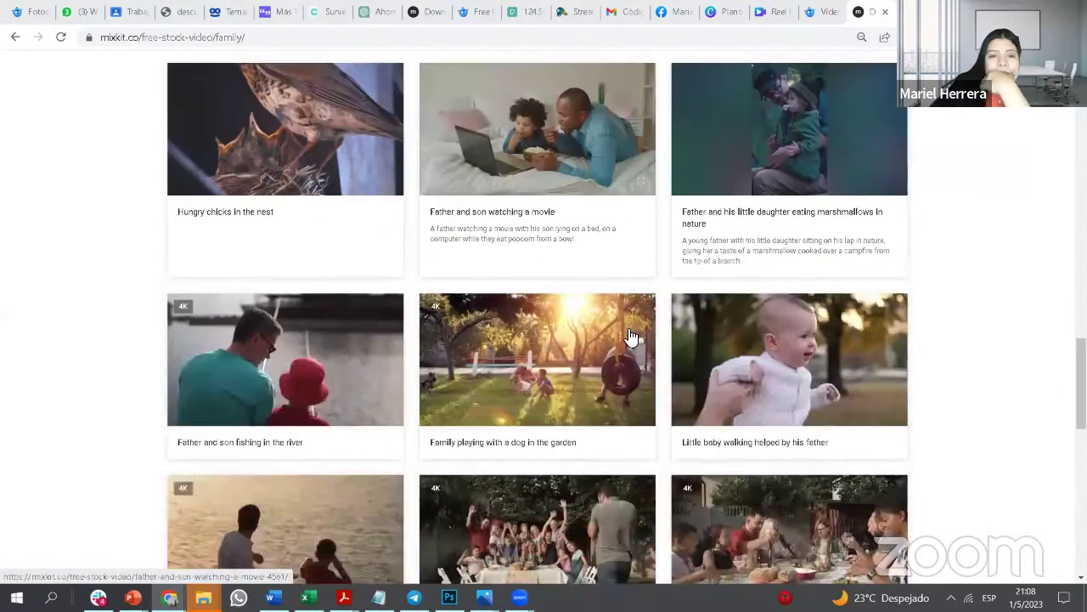
scroll(631, 338, "down", 3)
scroll(595, 340, "down", 3)
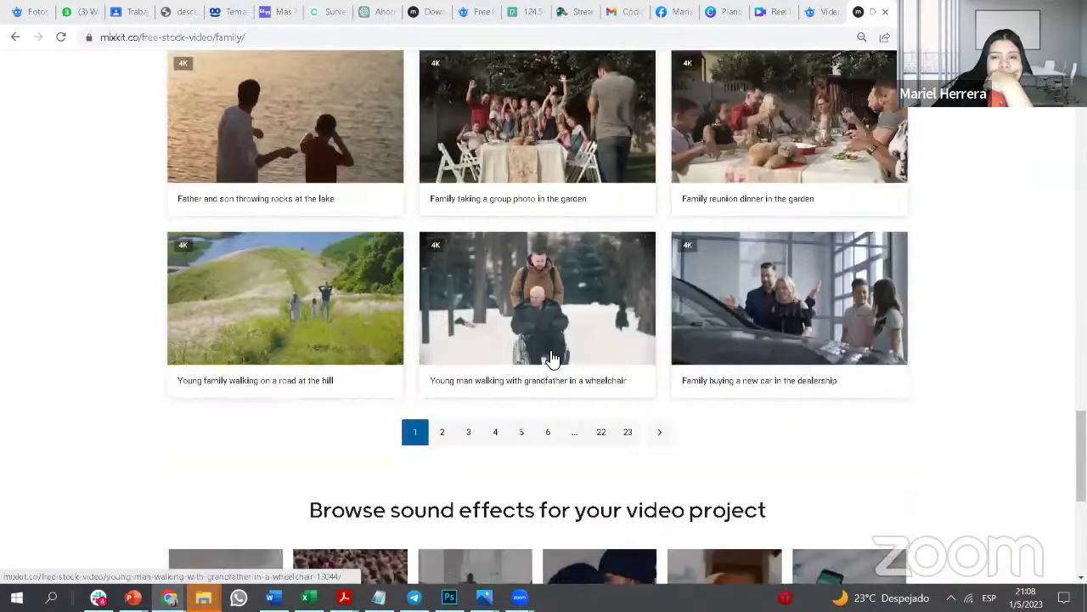
scroll(463, 368, "down", 1)
left_click(497, 362)
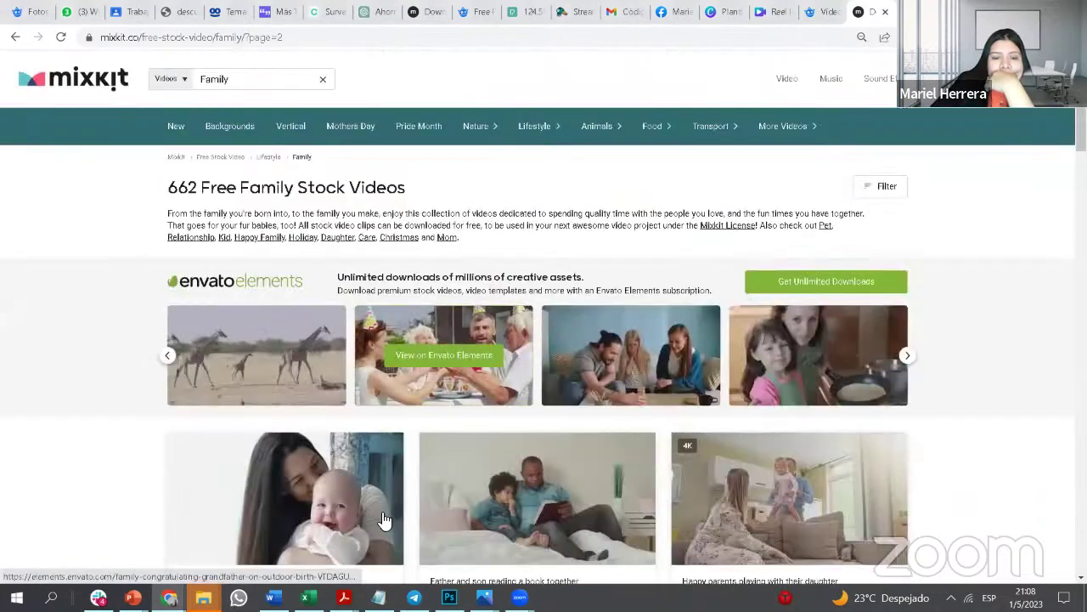
scroll(384, 520, "down", 3)
Step: Review the white-goods post's topic (H7) and objective (I7) in the content-calendar workbook
key("alt+Tab")
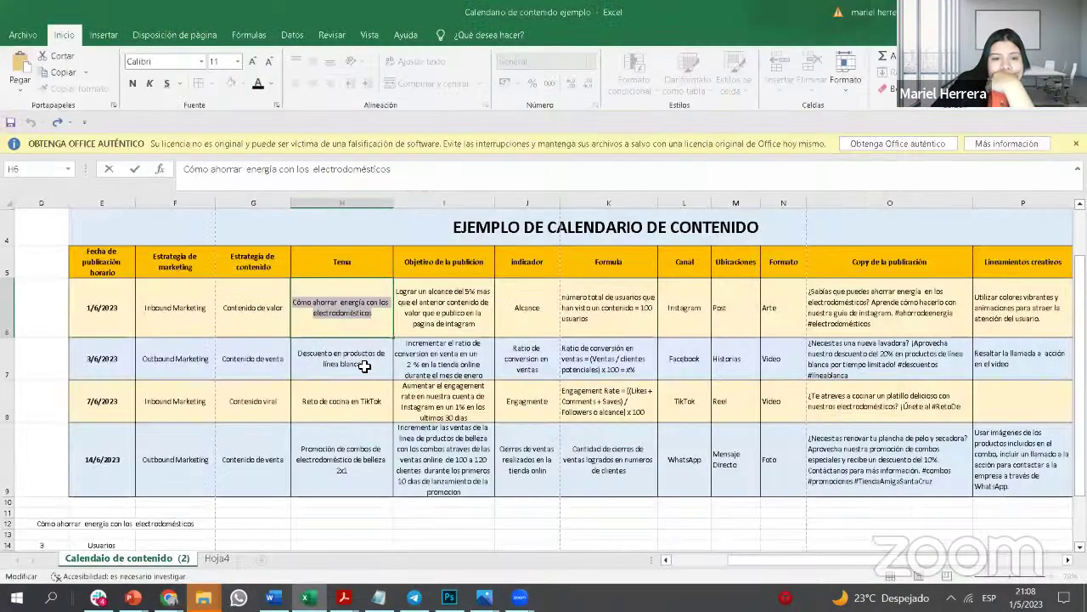
key("Return")
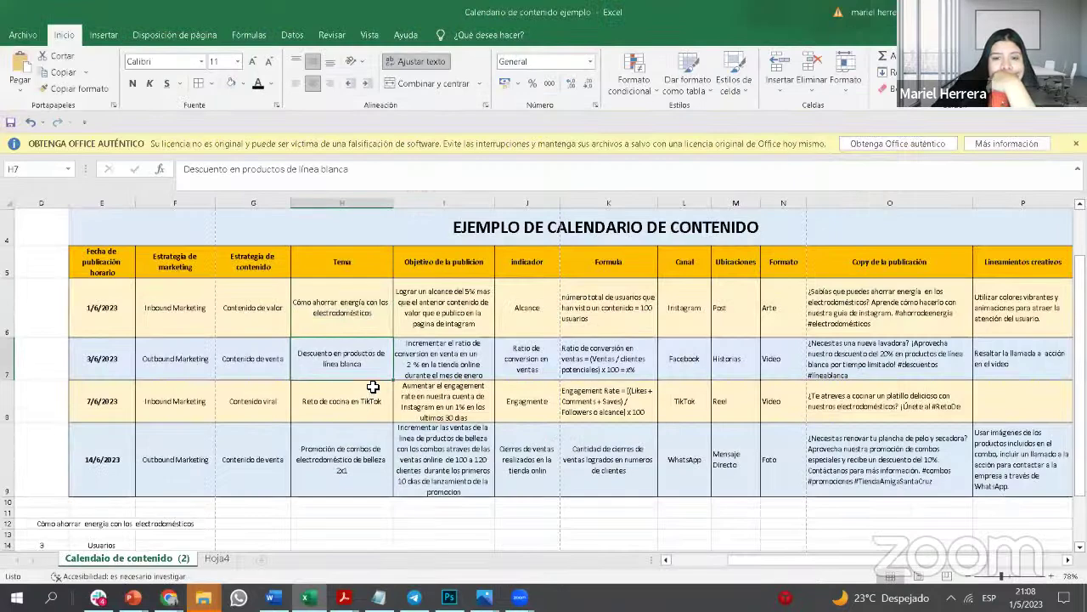
left_click(442, 363)
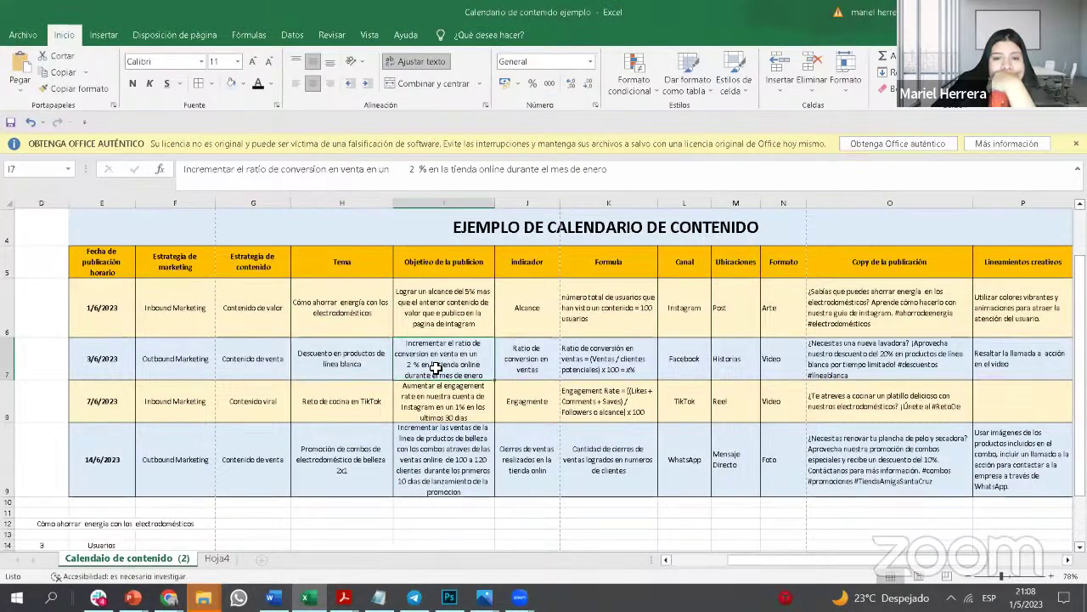
left_click(372, 366)
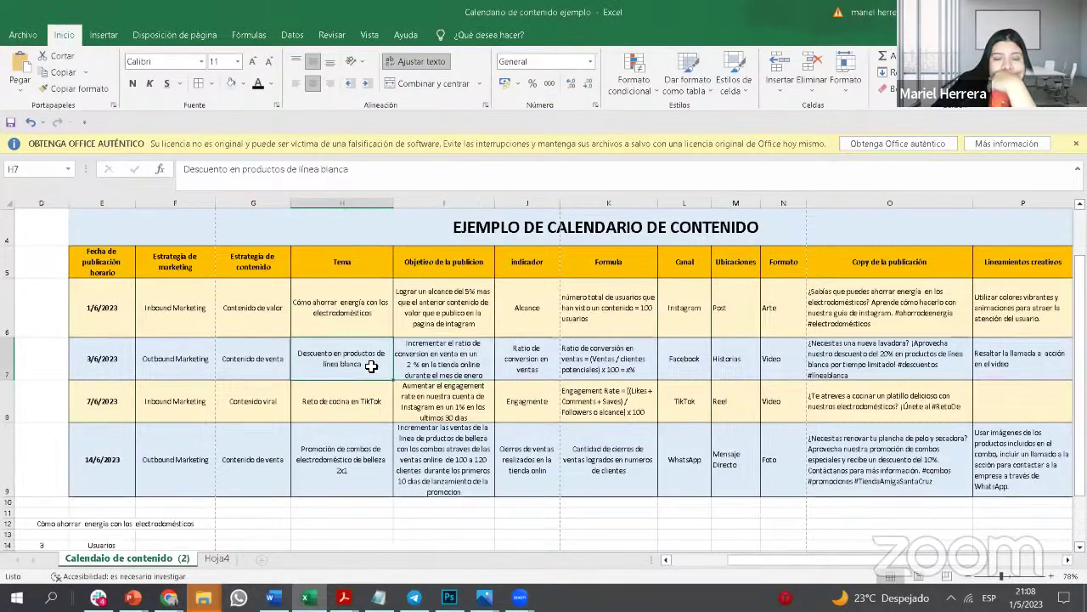
left_click(169, 597)
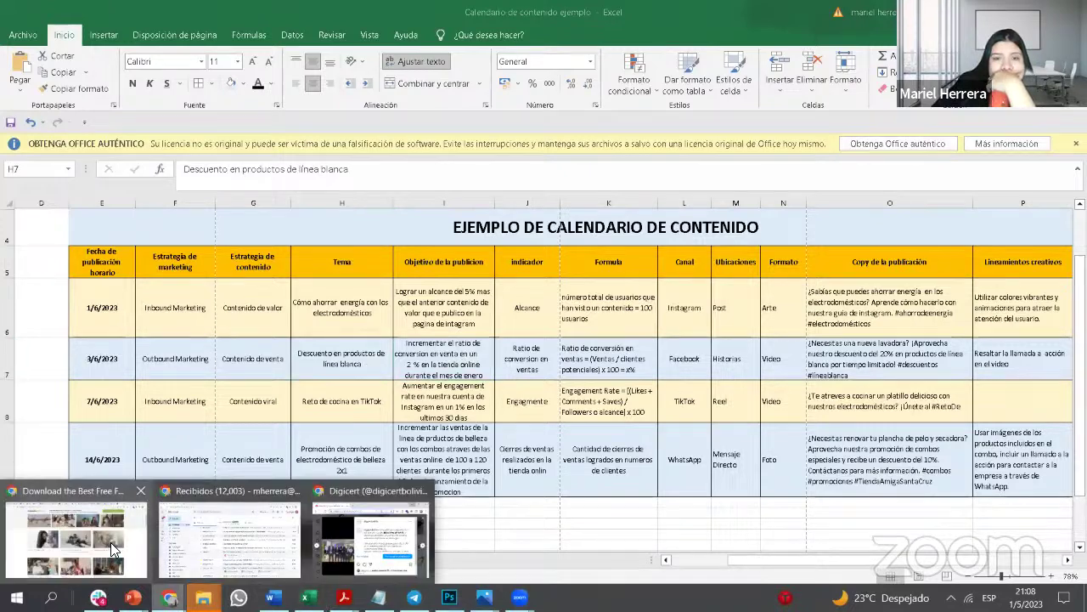
Step: Back on Mixkit, browse page 3 of the Family videos
left_click(76, 536)
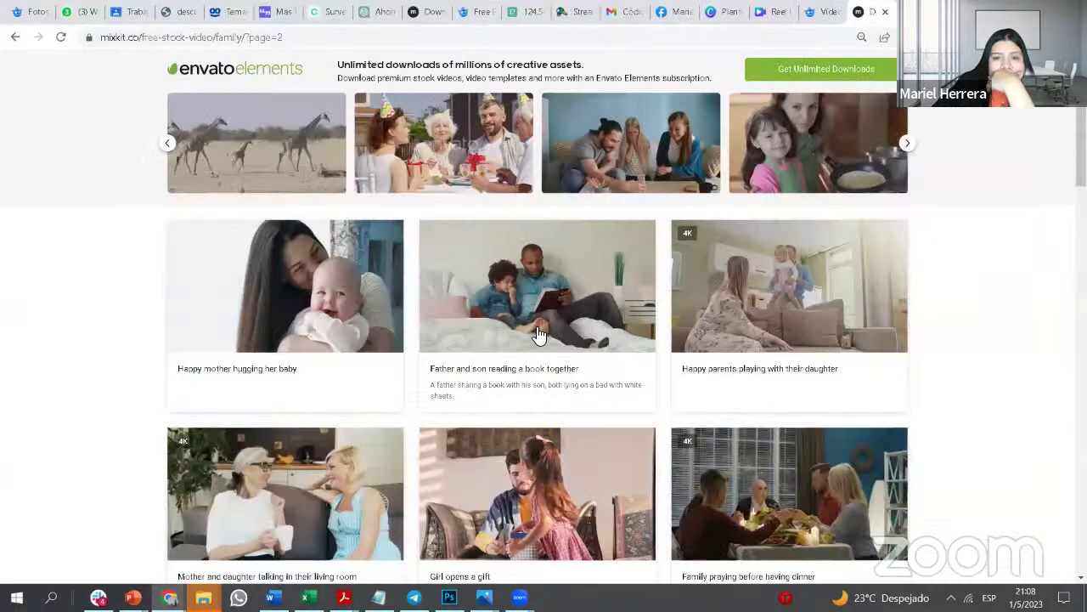
scroll(539, 334, "down", 5)
scroll(539, 334, "down", 4)
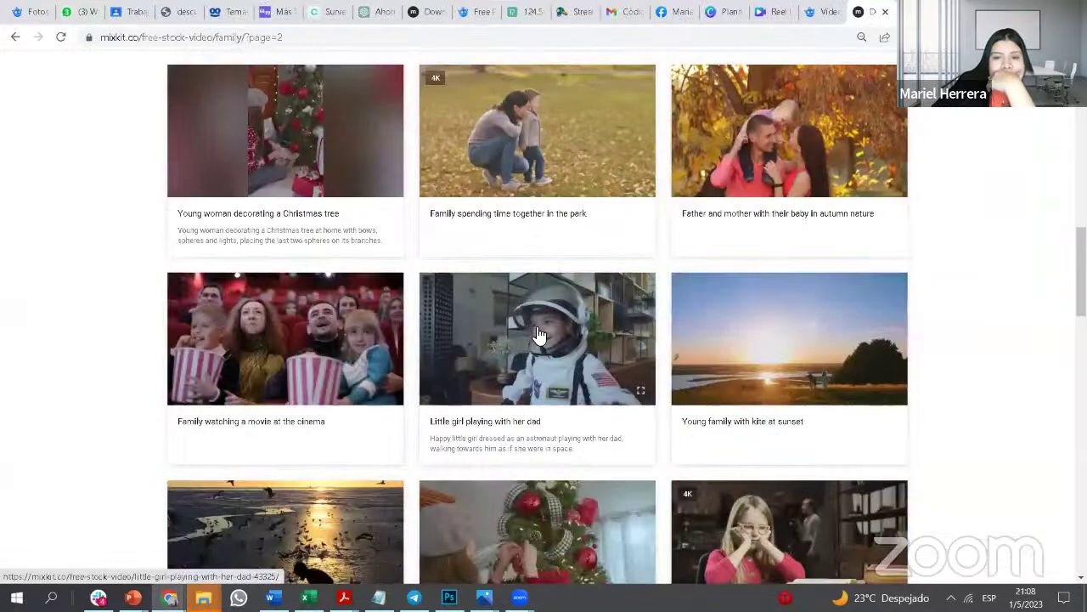
scroll(536, 333, "down", 11)
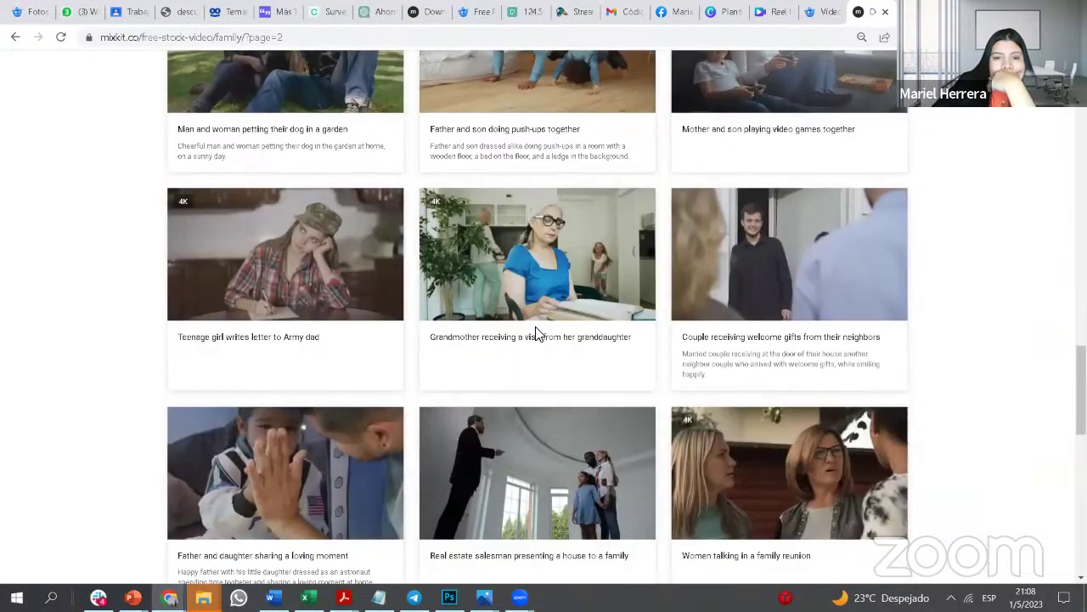
scroll(539, 334, "down", 1)
scroll(489, 285, "down", 3)
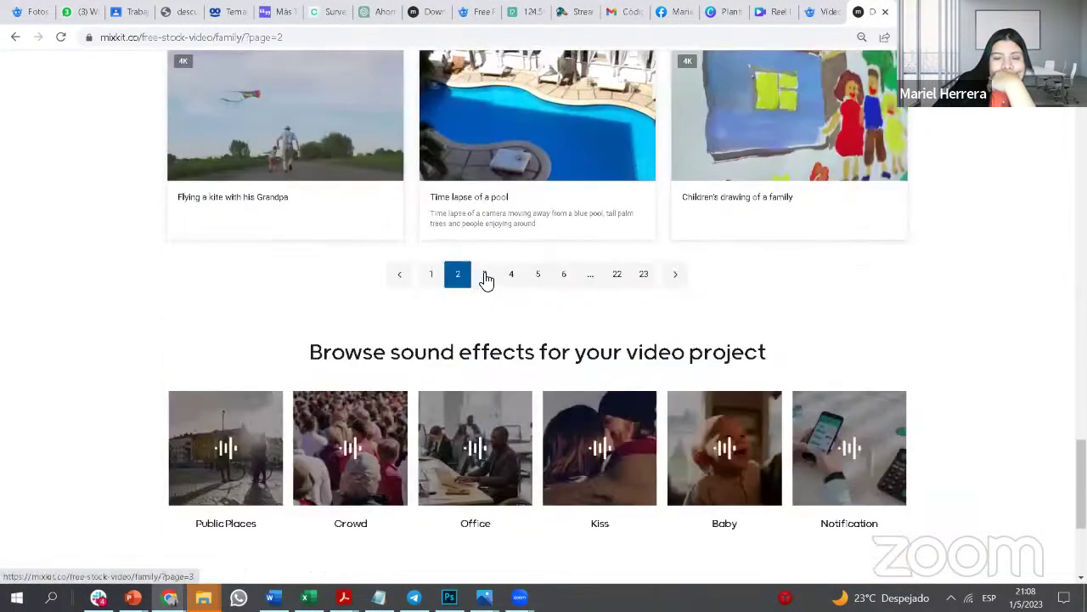
left_click(486, 281)
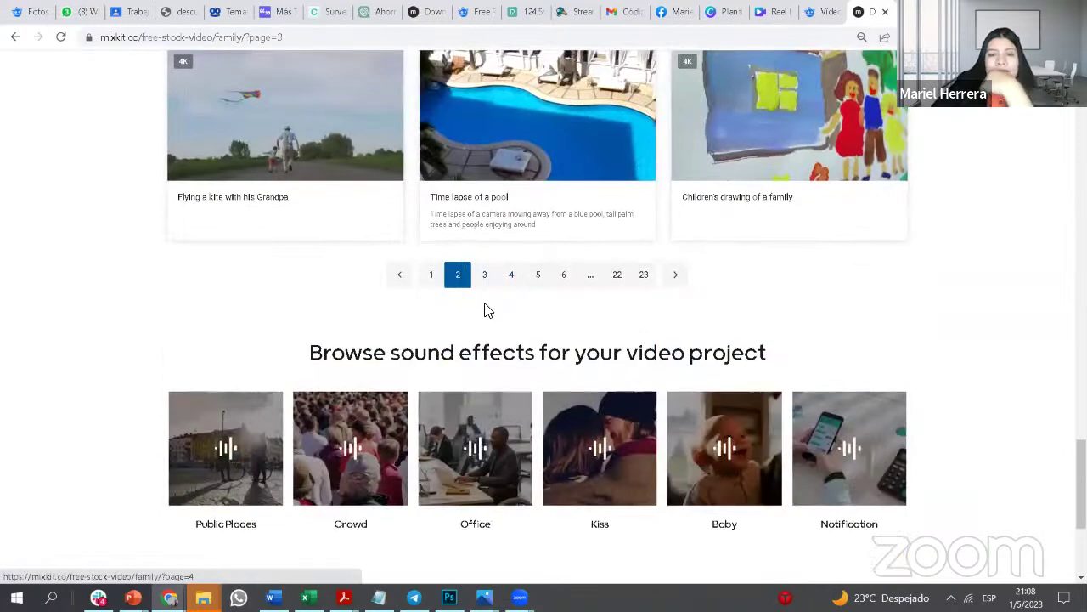
scroll(508, 353, "down", 2)
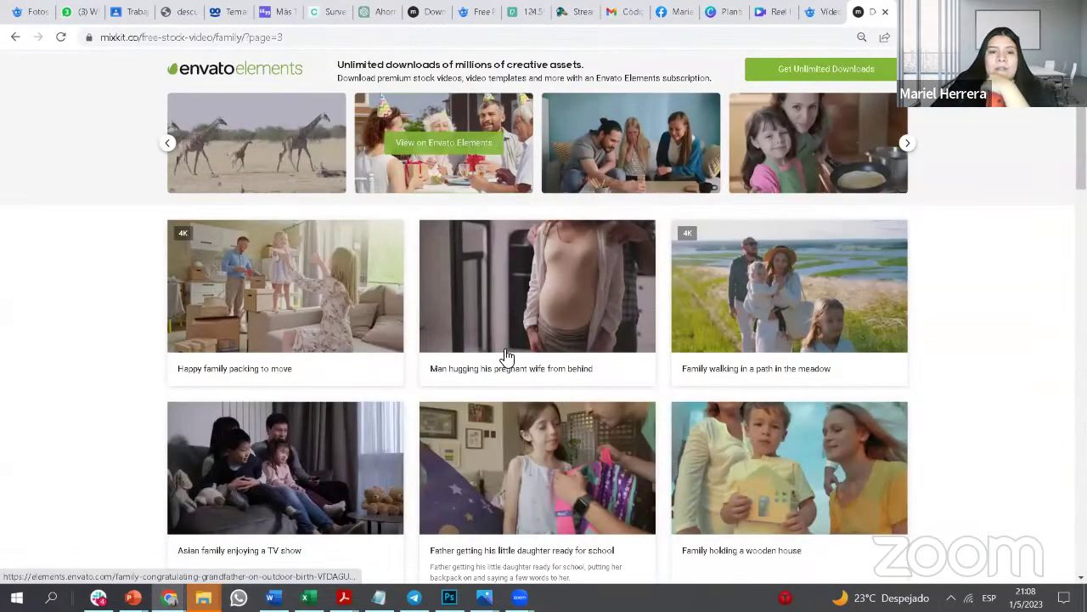
scroll(505, 357, "down", 2)
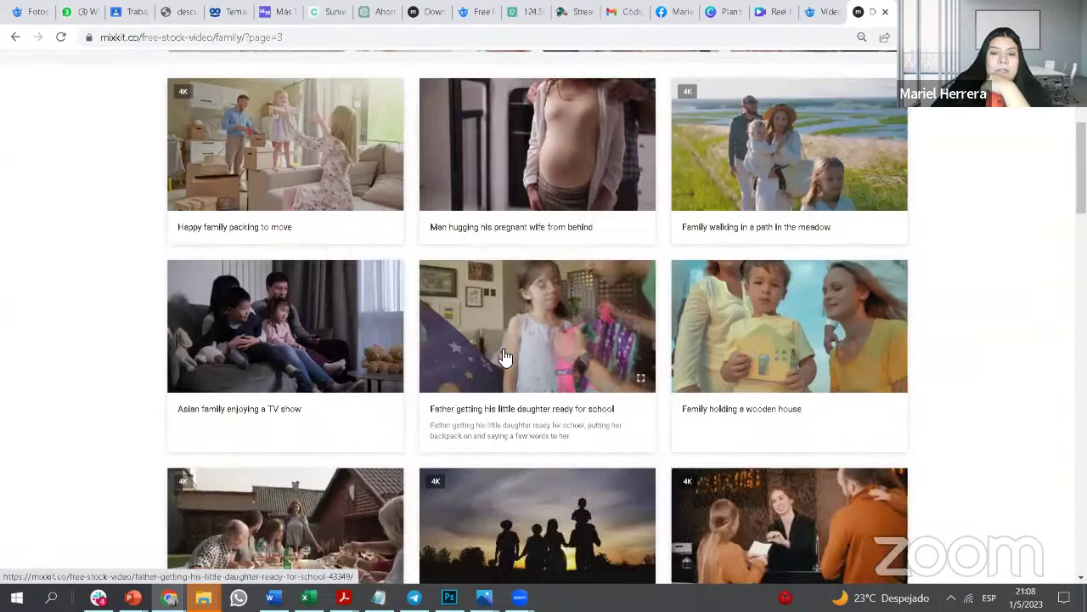
scroll(506, 357, "down", 4)
scroll(536, 370, "down", 1)
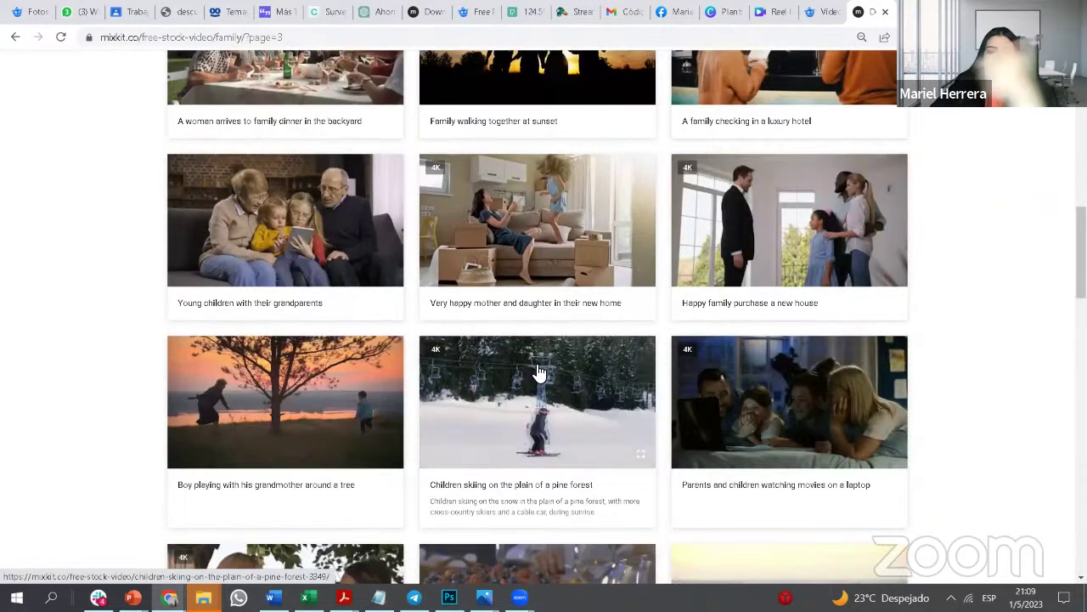
scroll(556, 319, "down", 1)
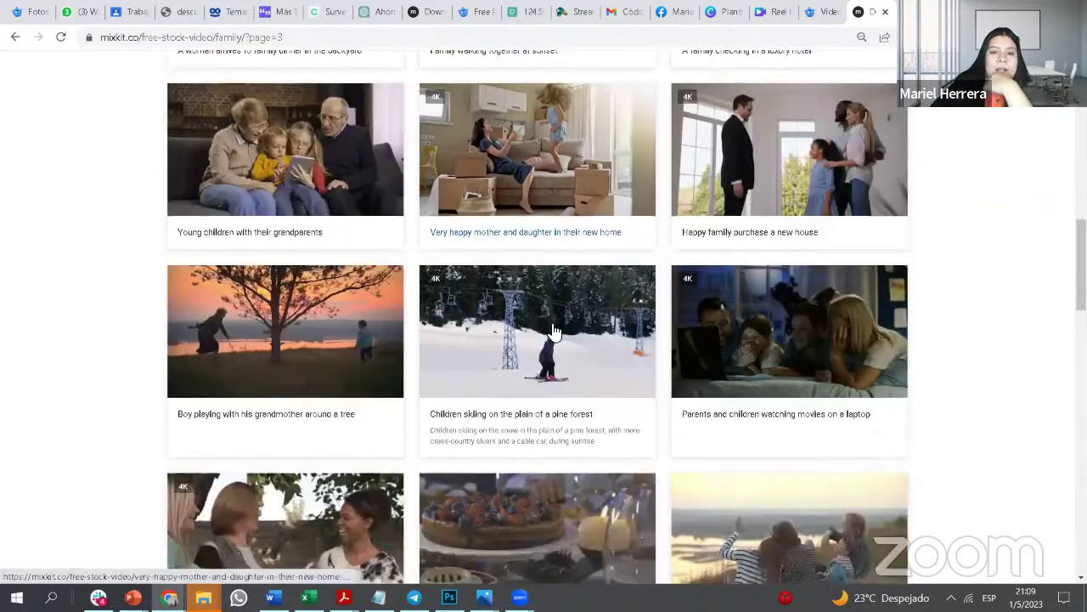
scroll(554, 331, "down", 4)
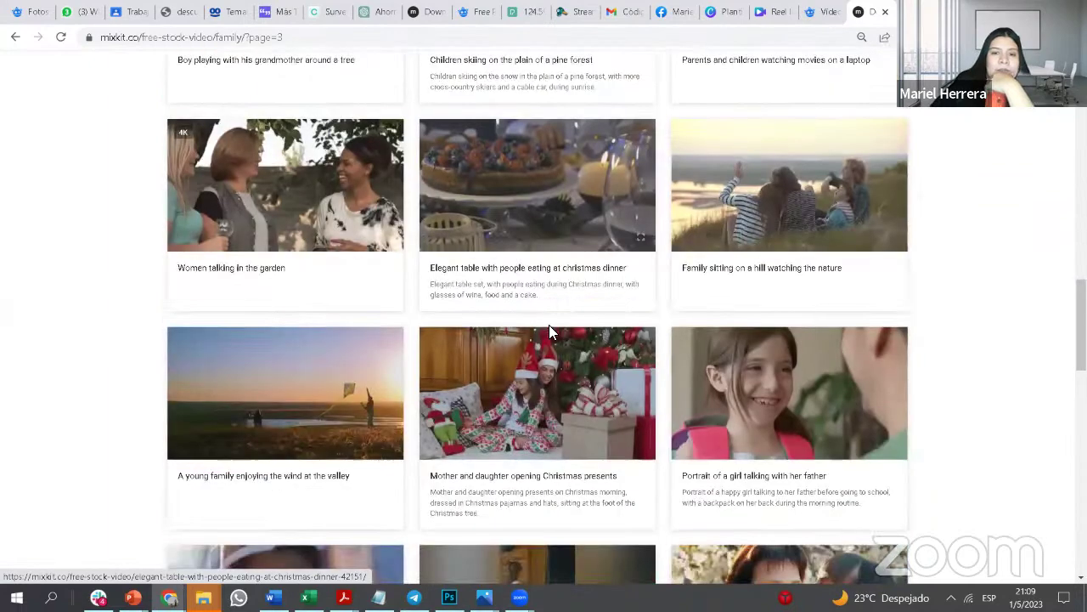
scroll(549, 324, "down", 6)
scroll(534, 279, "down", 4)
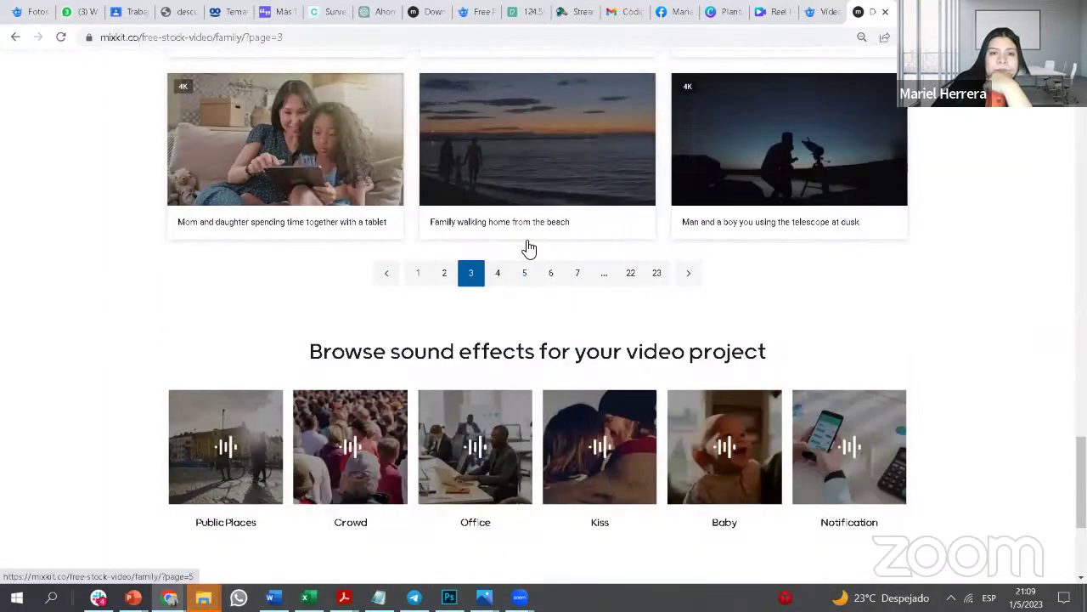
scroll(530, 243, "up", 5)
scroll(529, 234, "up", 5)
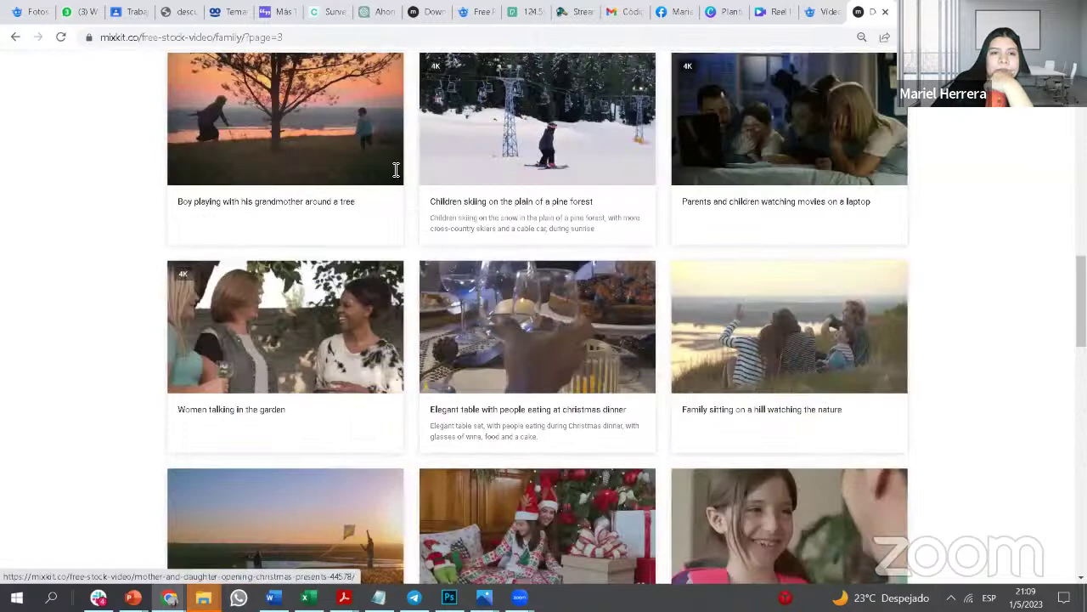
scroll(396, 170, "up", 10)
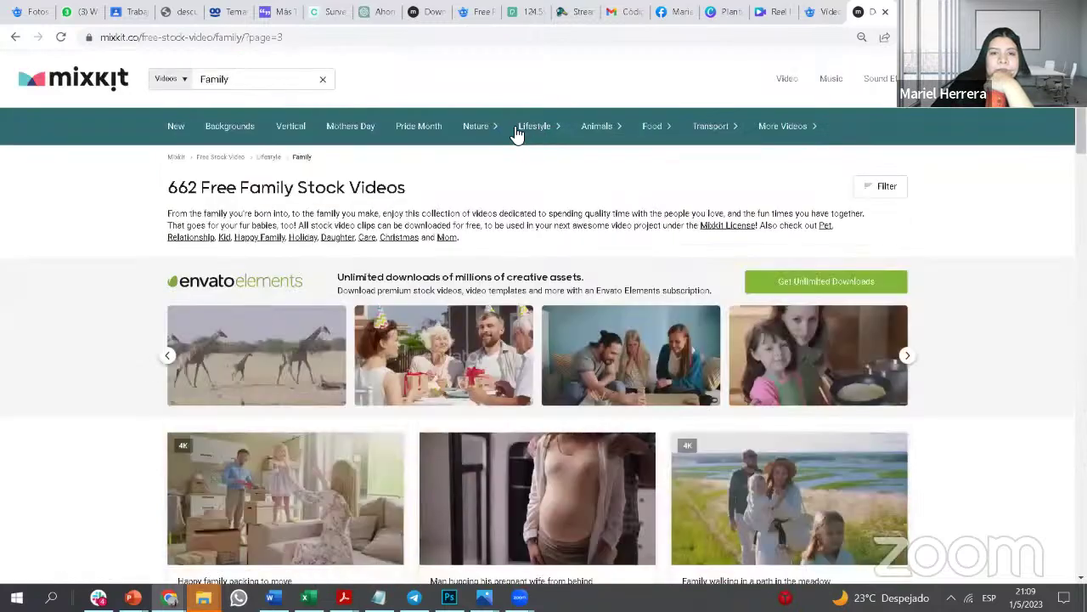
Step: Browse the Mother videos and open 'Mother and daughter making cookies in the kitchen'
left_click(350, 126)
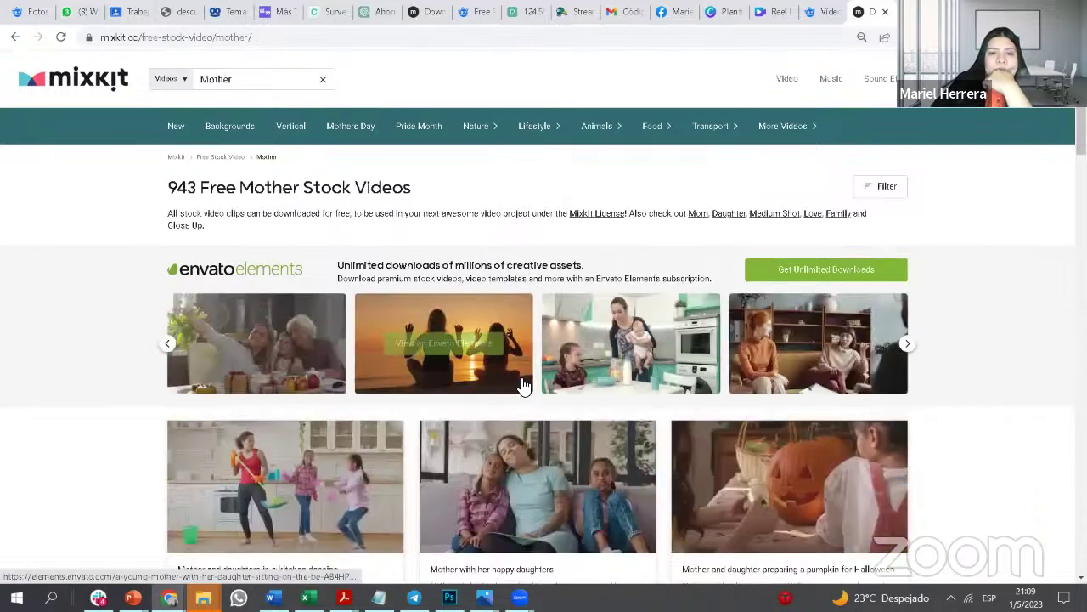
scroll(525, 387, "down", 2)
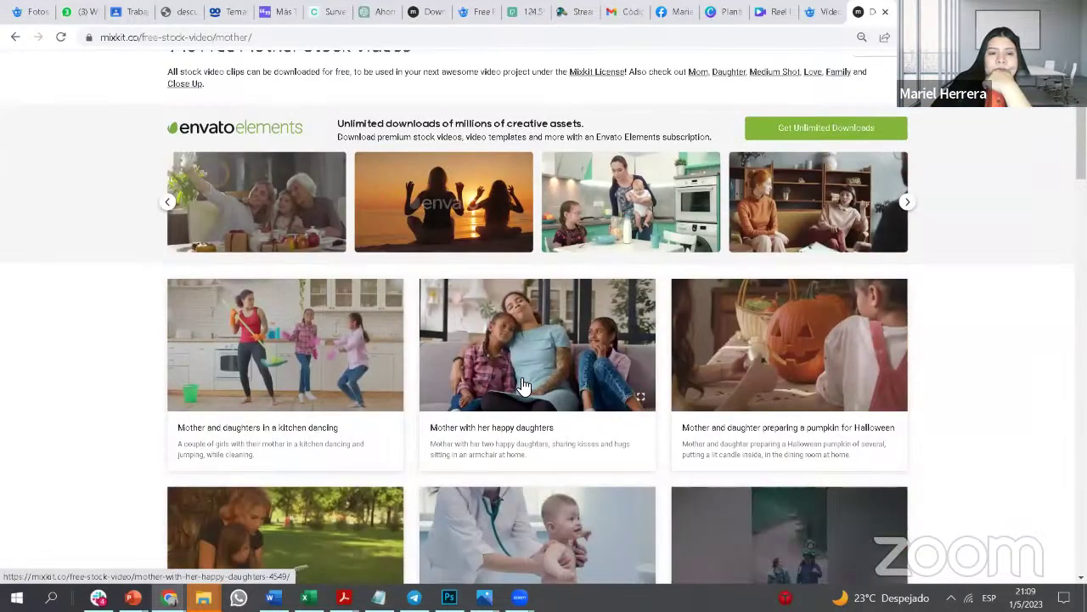
scroll(524, 387, "down", 1)
scroll(524, 386, "down", 4)
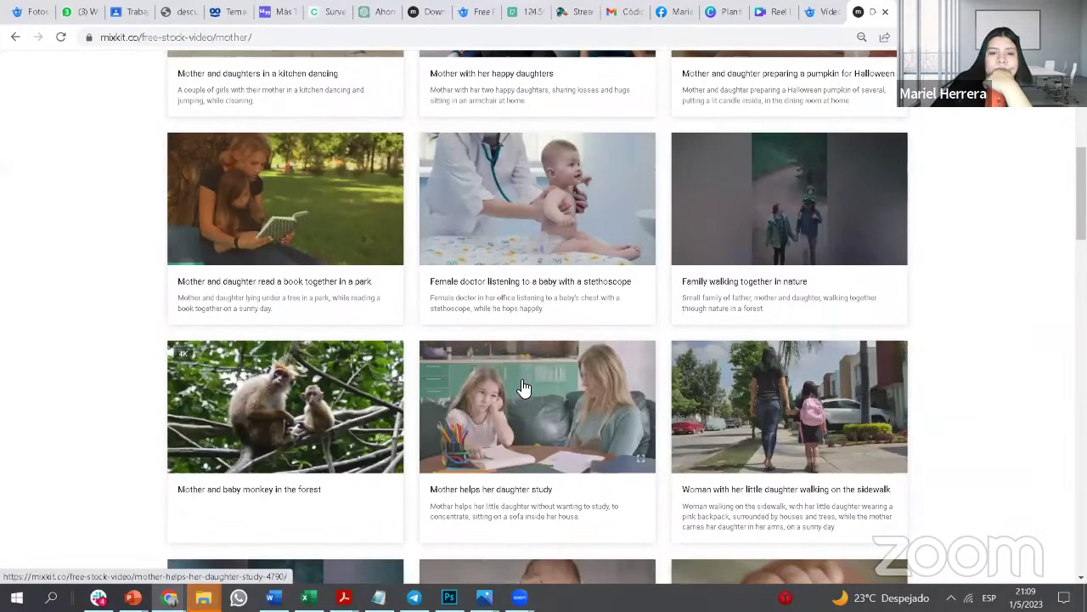
scroll(525, 386, "down", 8)
scroll(524, 386, "down", 6)
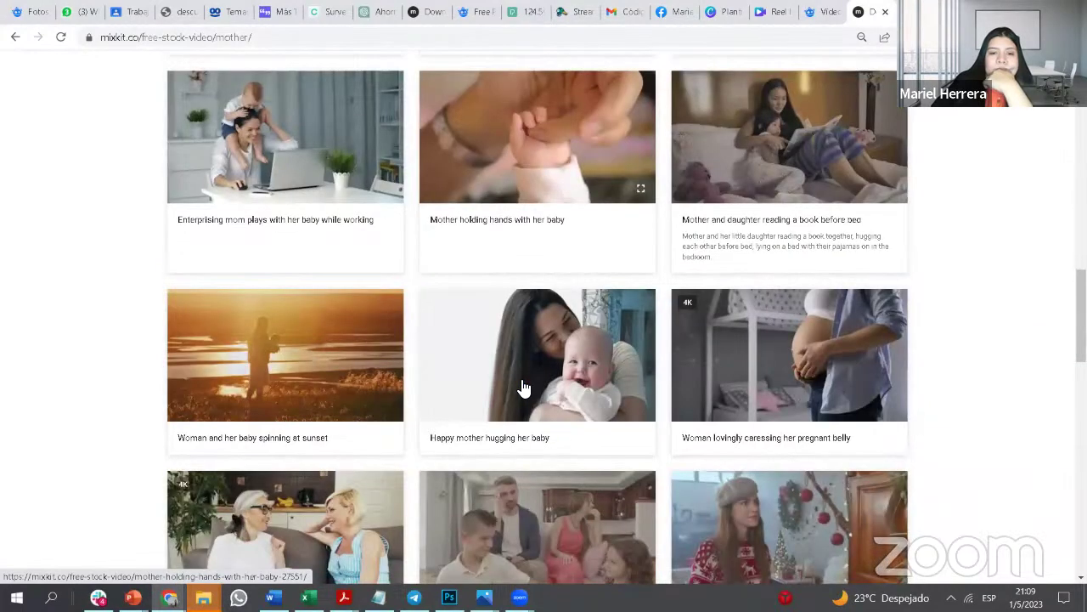
scroll(522, 387, "down", 2)
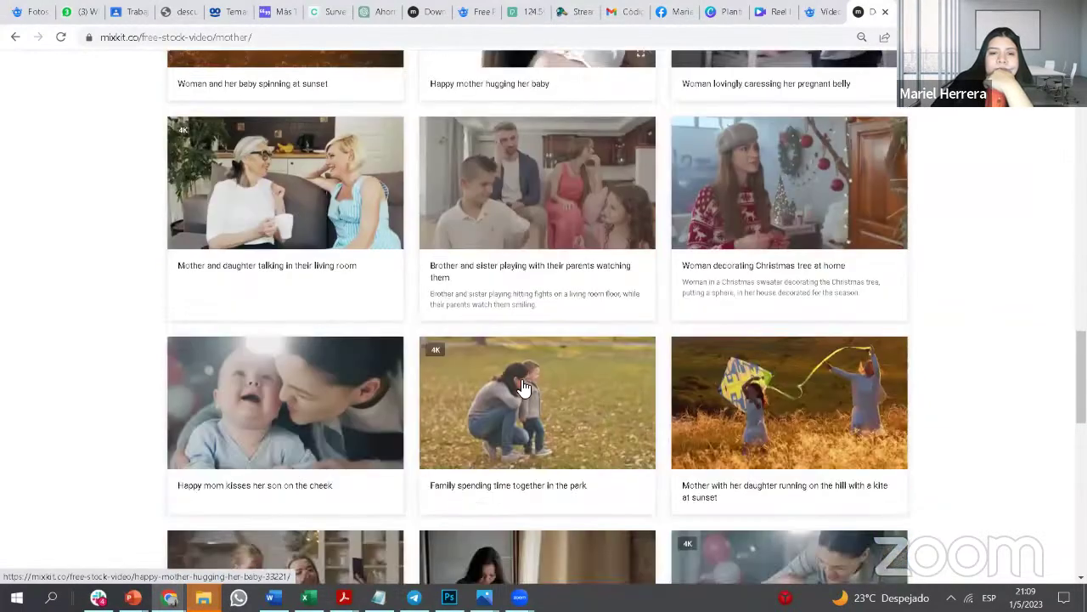
scroll(493, 390, "down", 3)
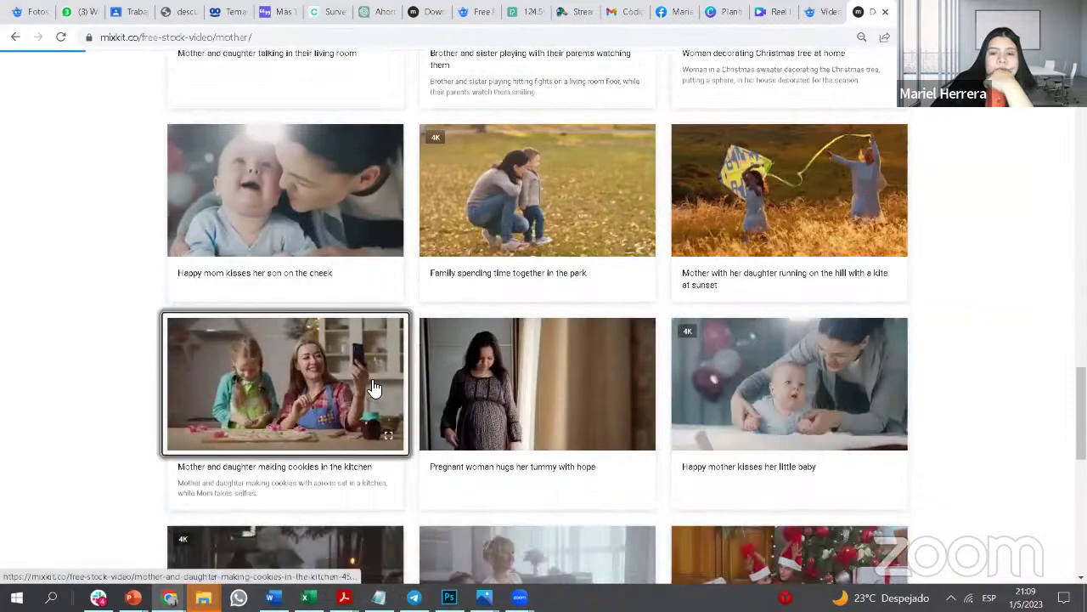
left_click(387, 379)
scroll(525, 343, "down", 3)
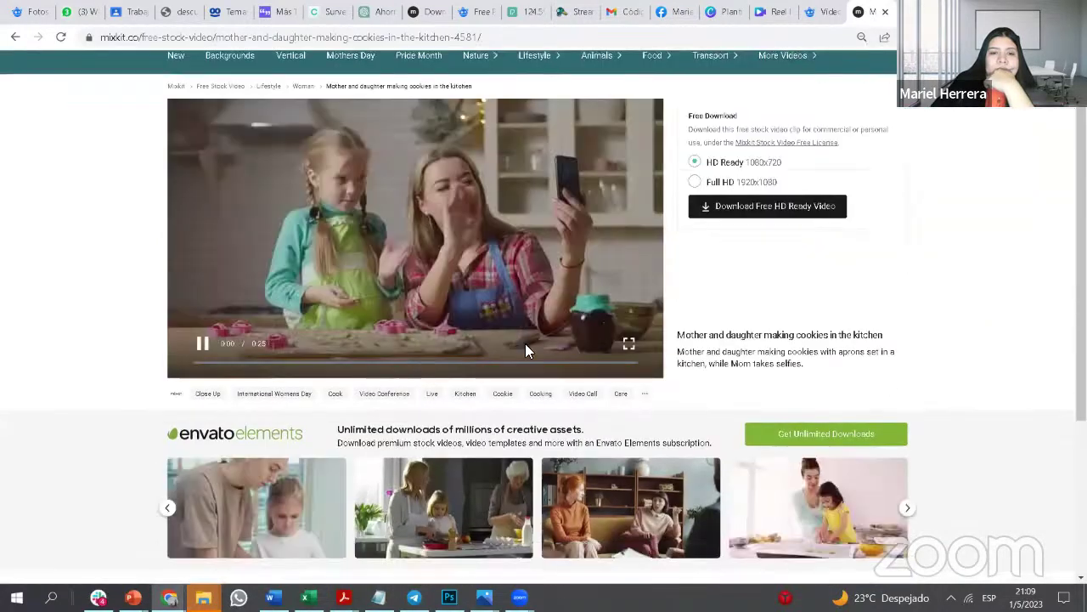
scroll(509, 391, "down", 1)
Step: Save the Envato Elements preview of the grandmother, mother and daughter cooking clip as video_preview_h264.mp4 in Descargas
mouse_move(493, 381)
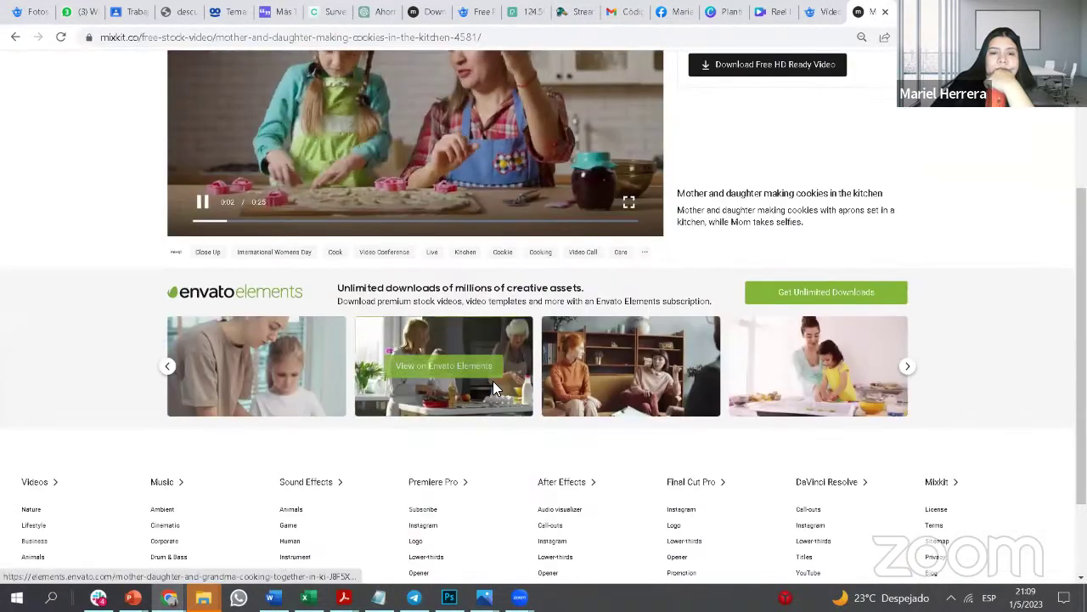
left_click(493, 380)
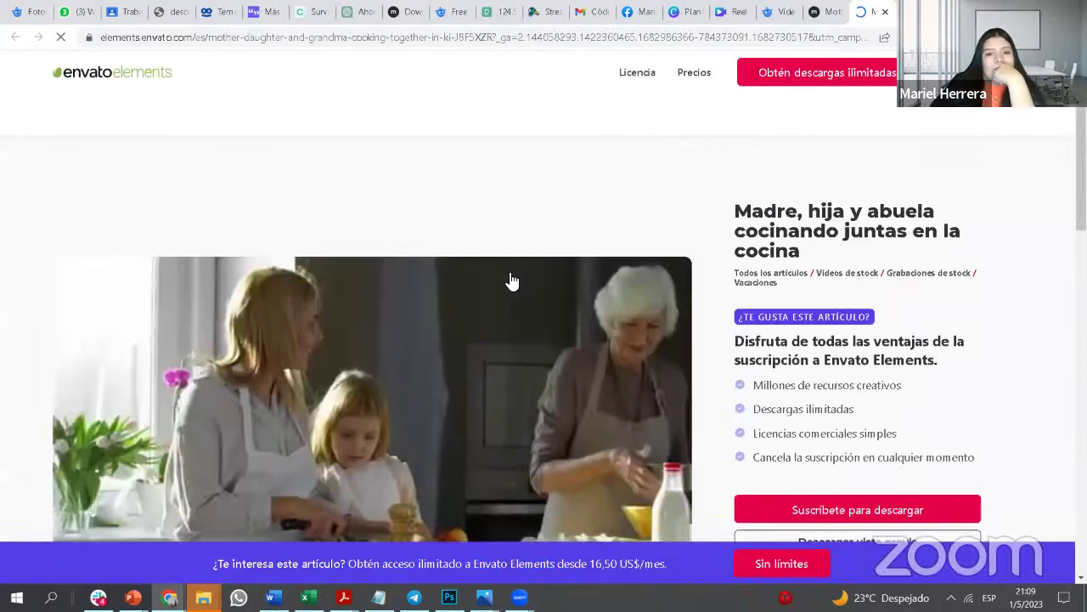
scroll(510, 298, "down", 2)
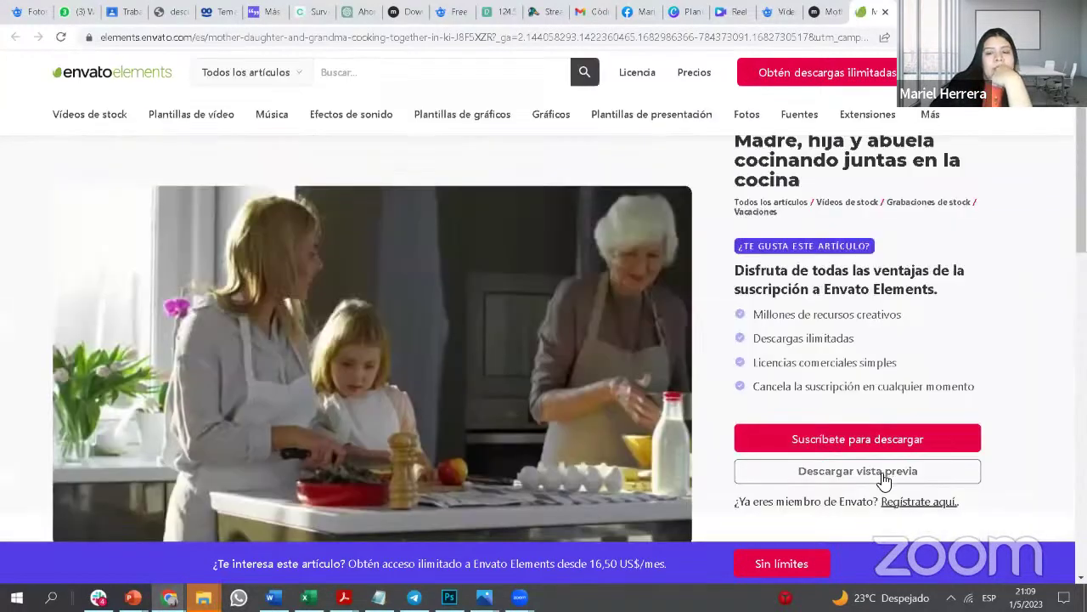
left_click(883, 473)
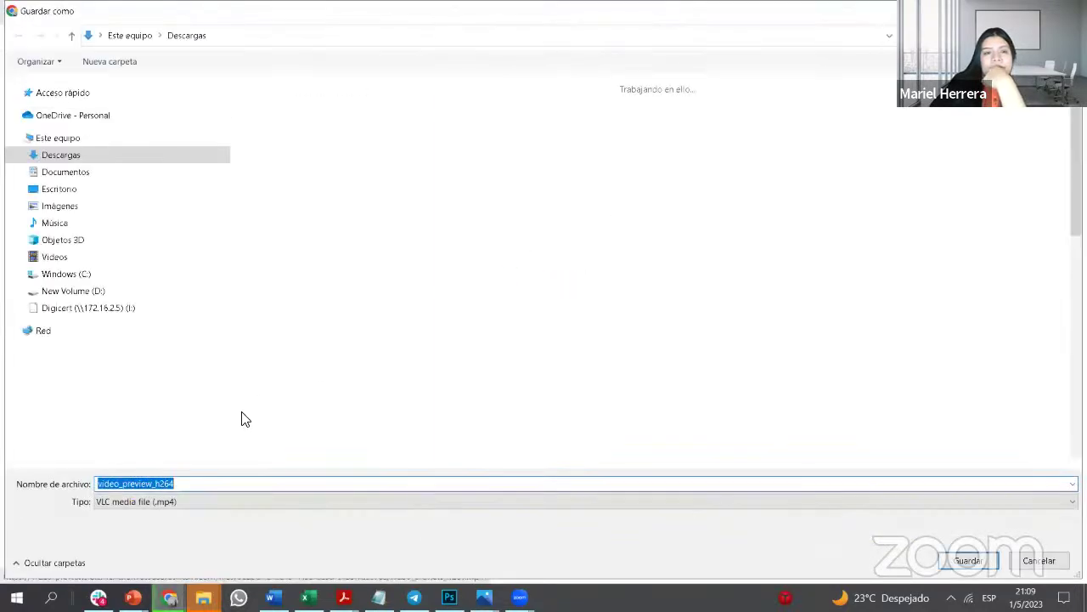
left_click(972, 564)
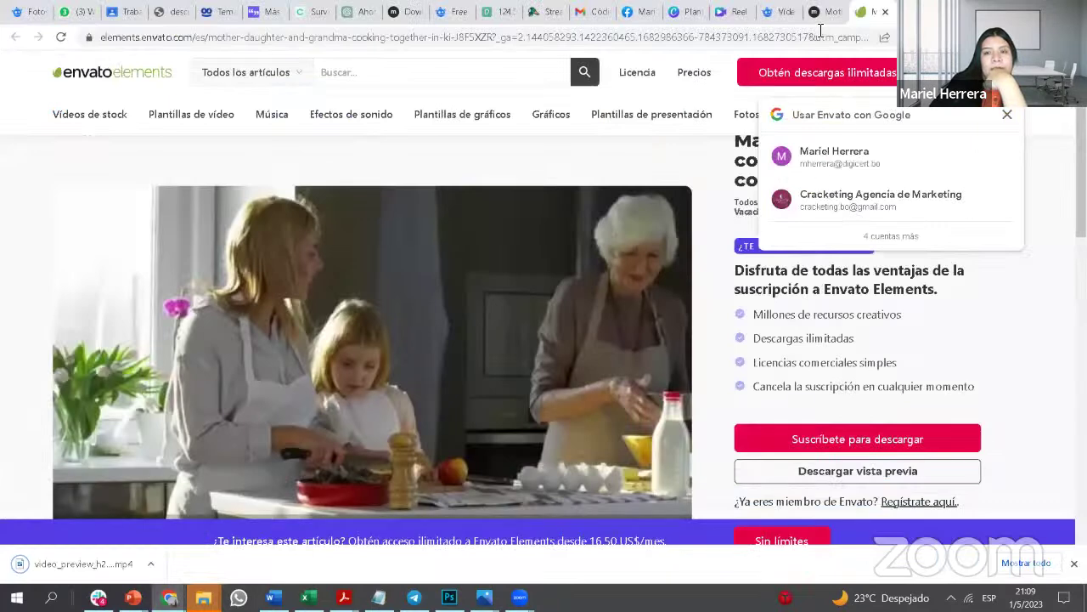
left_click(780, 13)
Step: Upload video_preview_h264 from Descargas into Canva's uploaded files
left_click(733, 13)
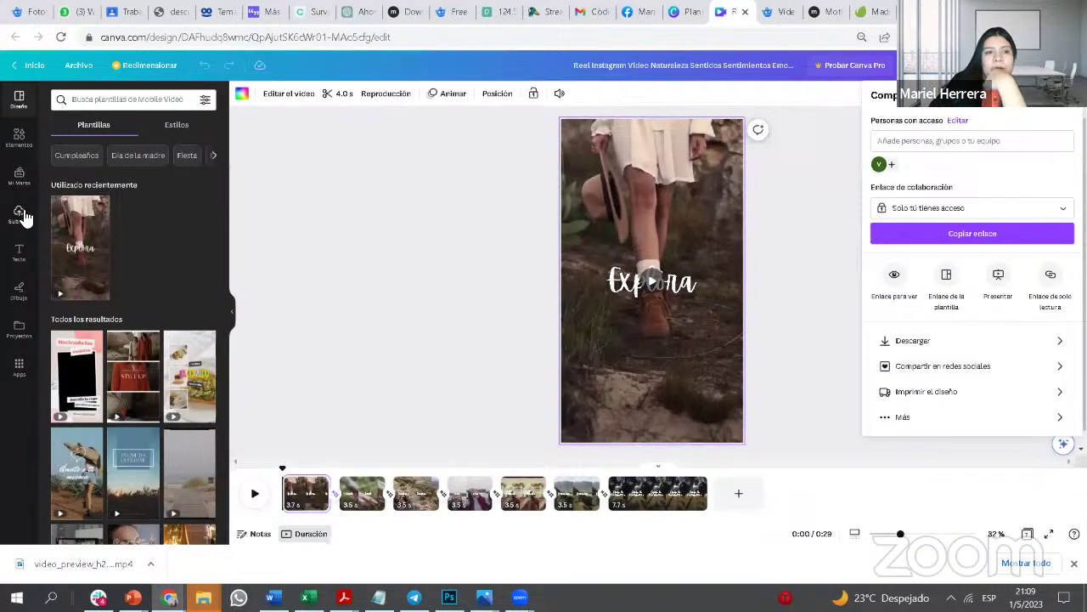
left_click(19, 214)
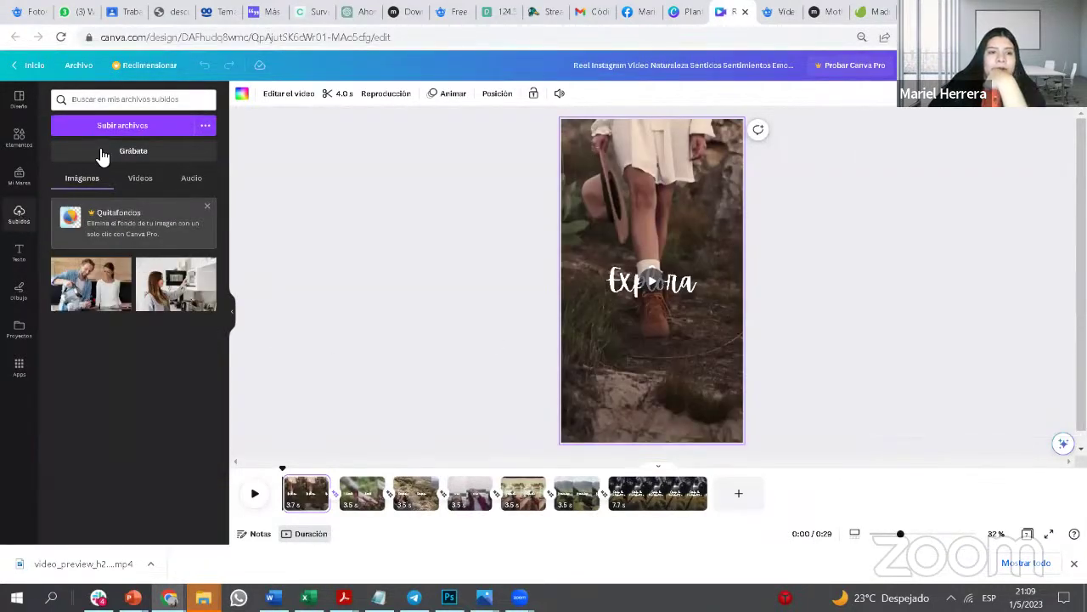
left_click(122, 128)
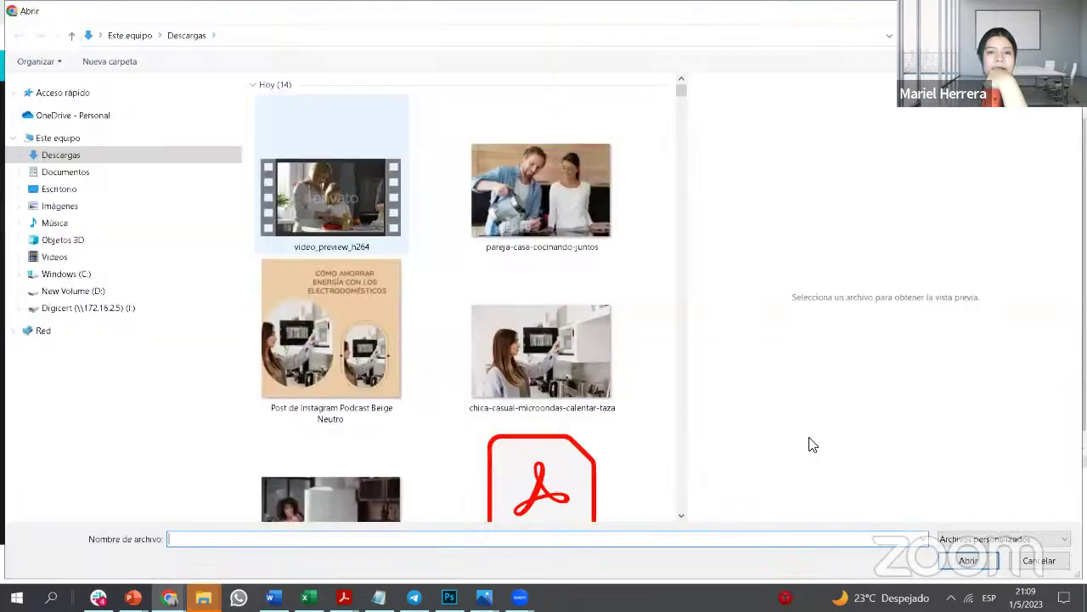
left_click(331, 195)
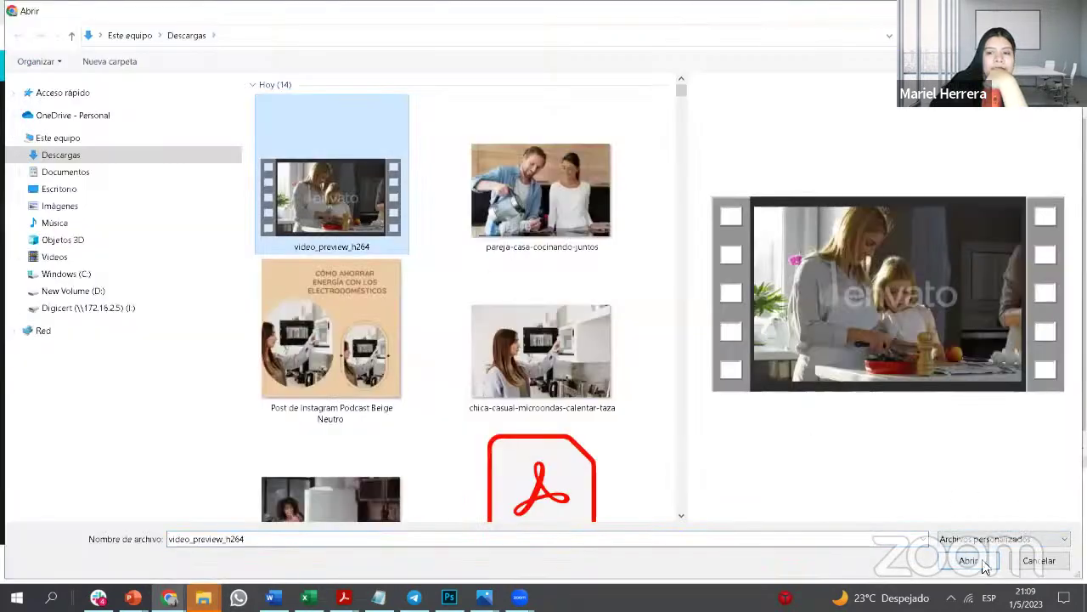
double_click(332, 195)
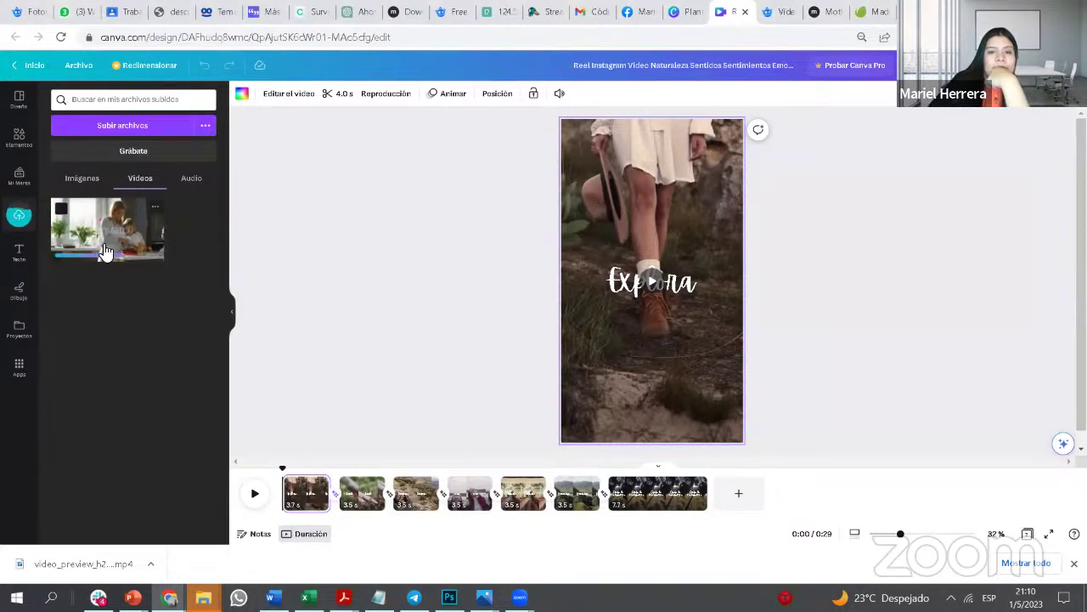
Step: Set the cooking video as the page background, cropped to frame the mother and daughter
left_click_drag(106, 253, 620, 221)
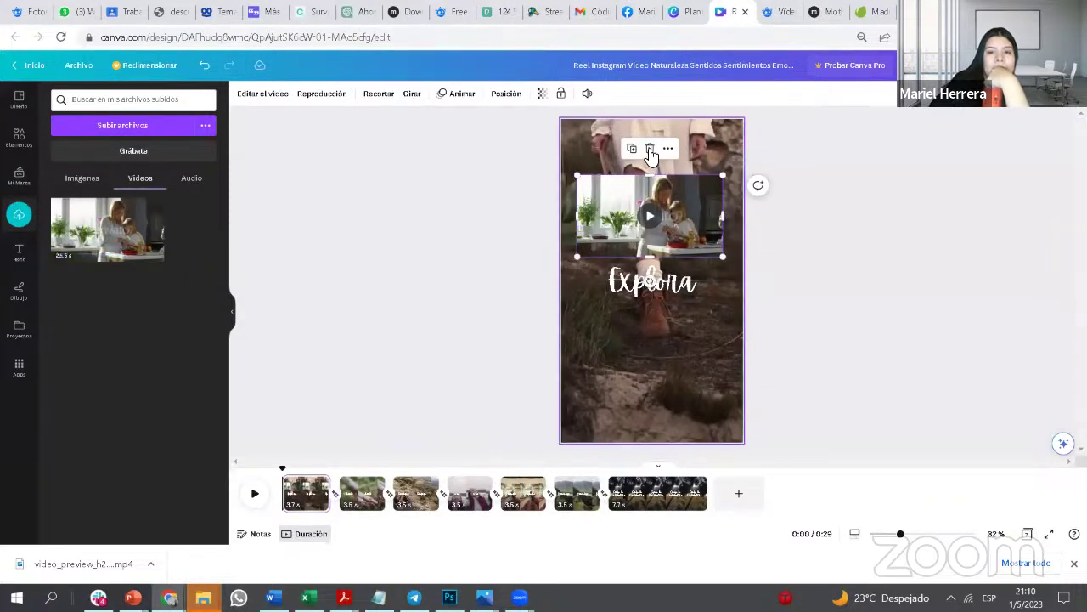
key("Delete")
left_click_drag(152, 236, 721, 179)
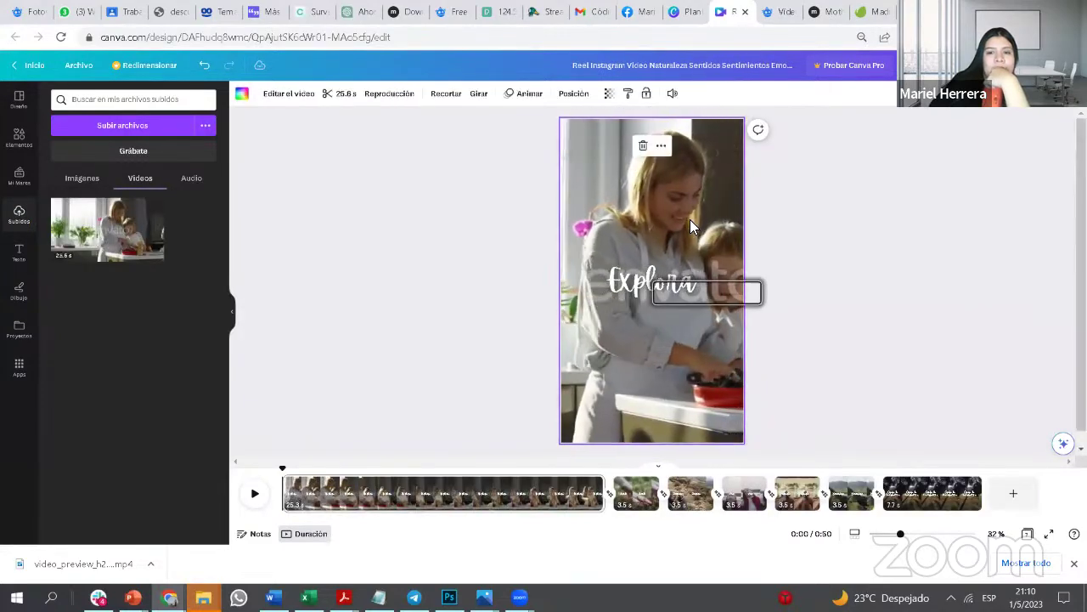
double_click(690, 220)
left_click_drag(630, 222, 614, 223)
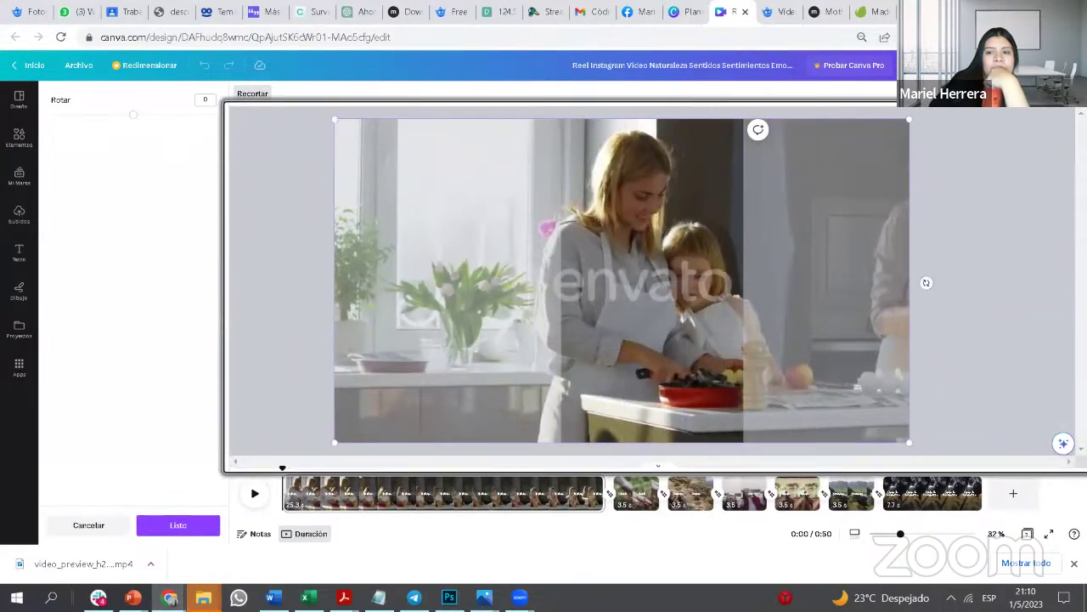
left_click(950, 229)
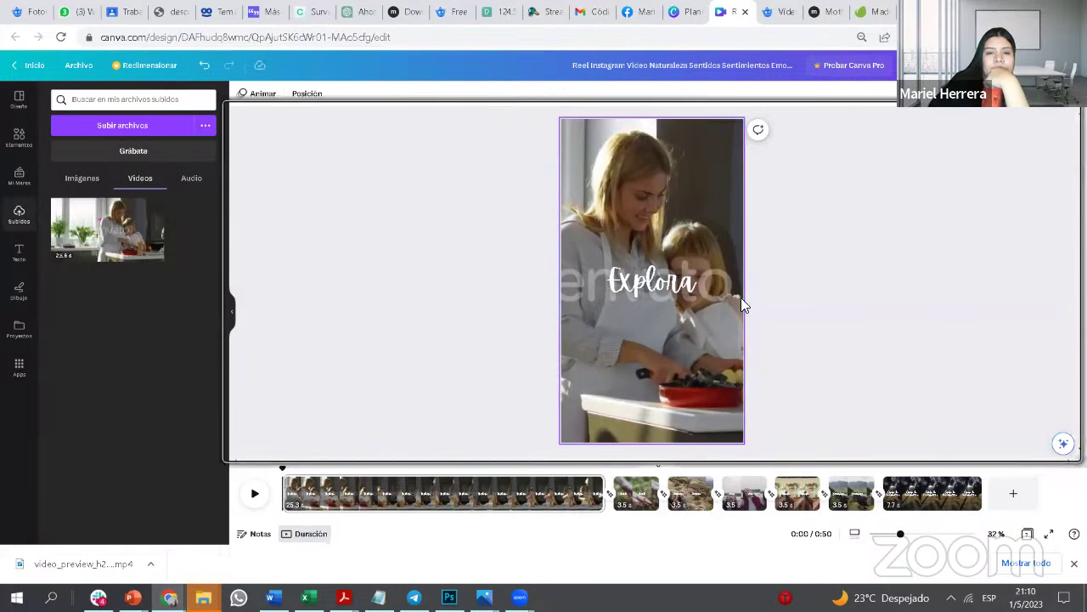
Step: Play and pause the reel to check the new kitchen scene behind the Explora title
left_click(254, 492)
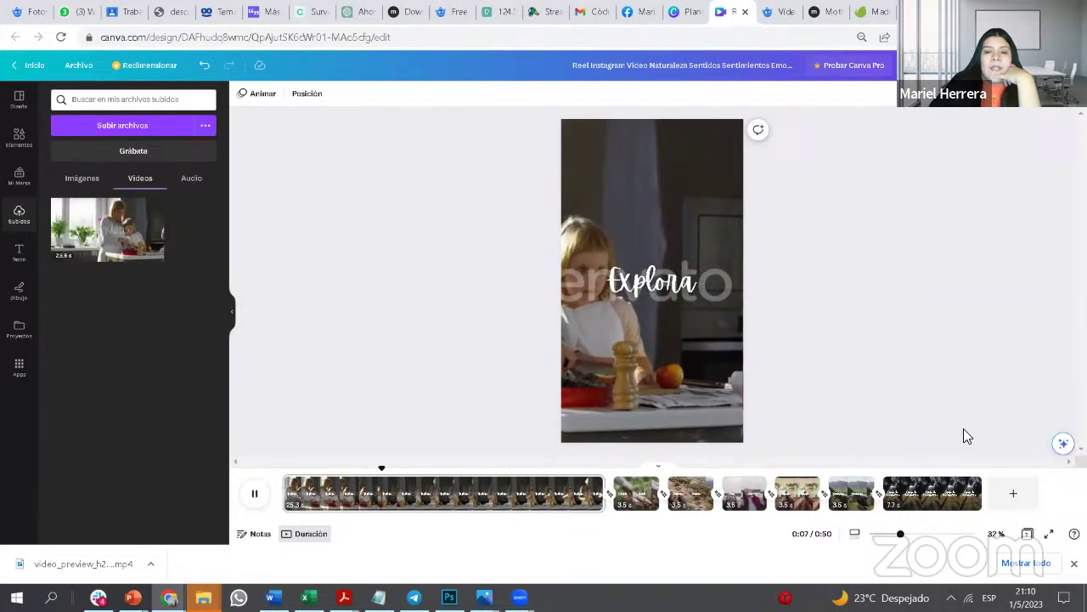
key("space")
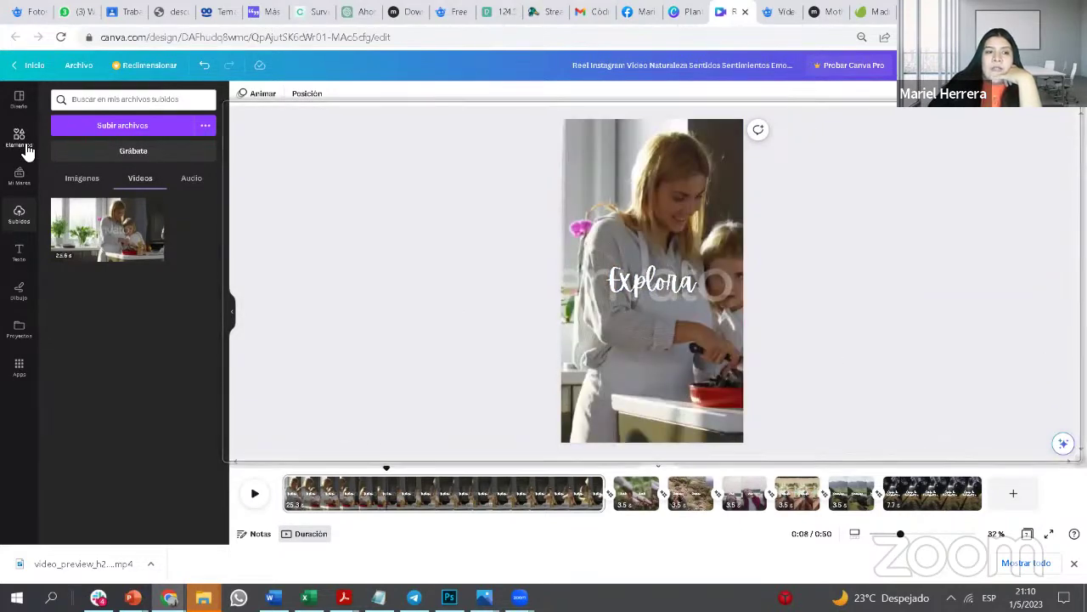
left_click(19, 138)
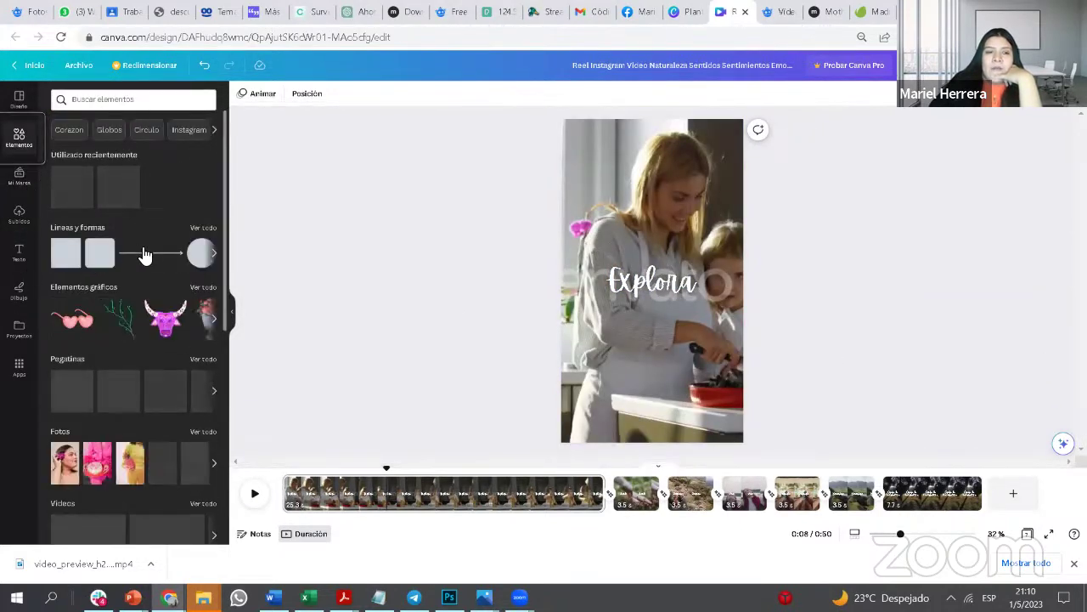
left_click(831, 12)
Step: Look over the Freepik appliance video results, then return to the Canva reel design
scroll(620, 167, "up", 2)
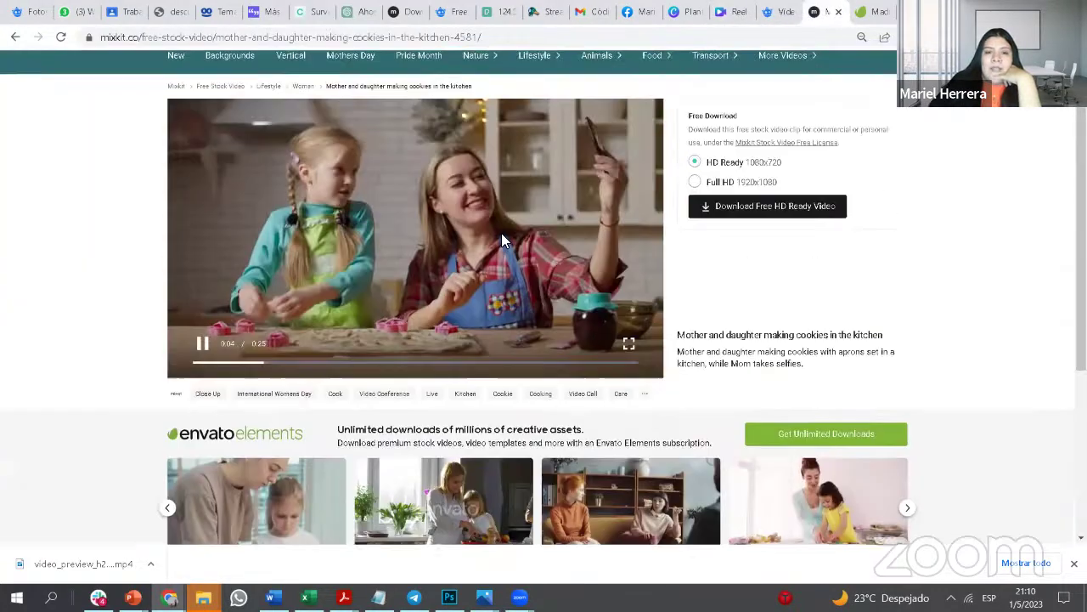
scroll(520, 231, "down", 1)
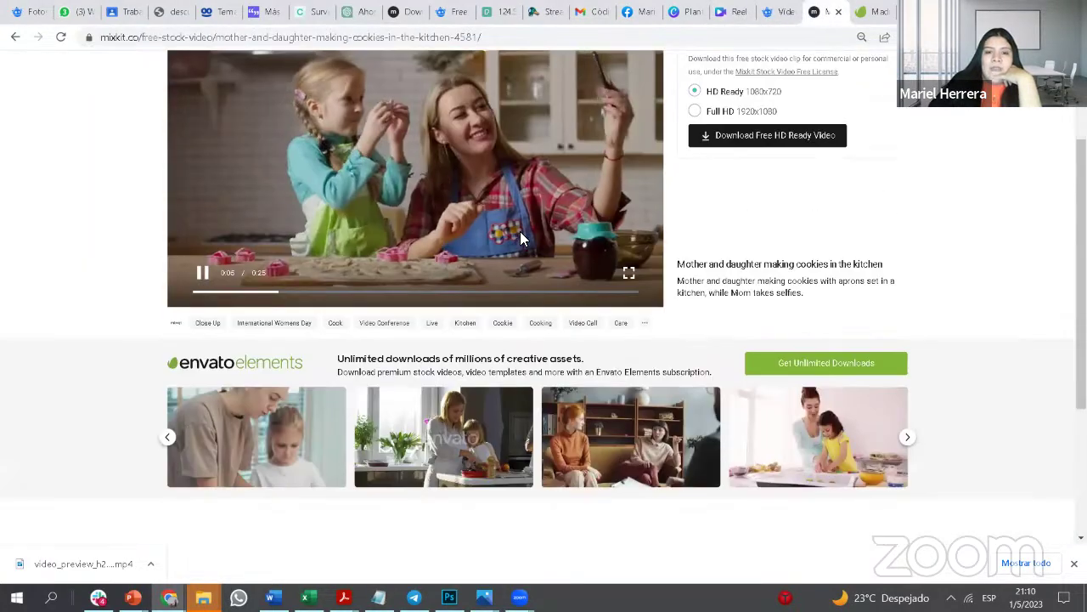
left_click(775, 14)
scroll(500, 237, "up", 5)
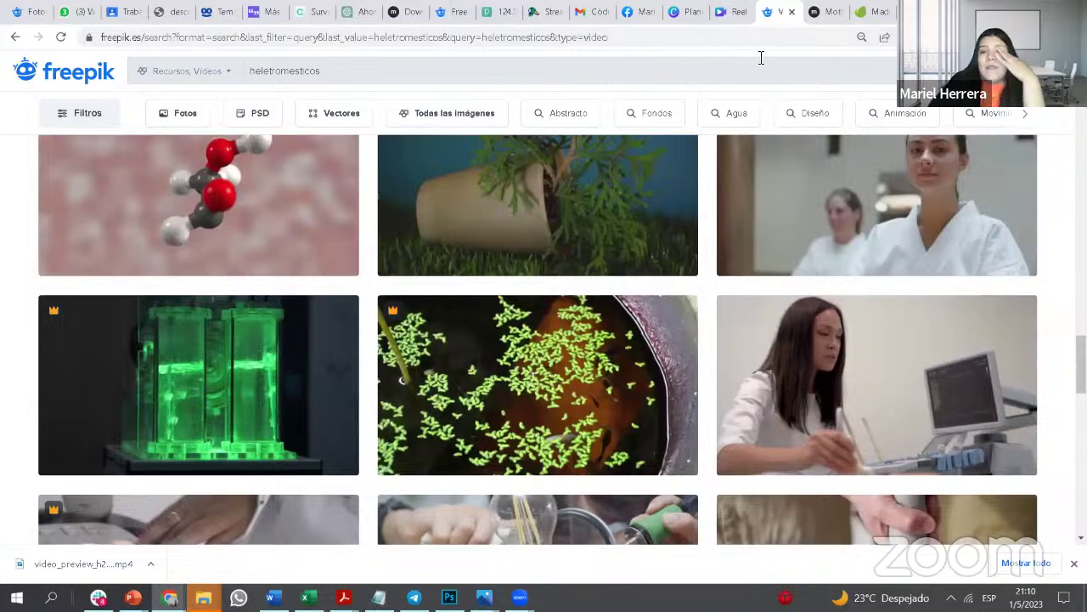
left_click(731, 11)
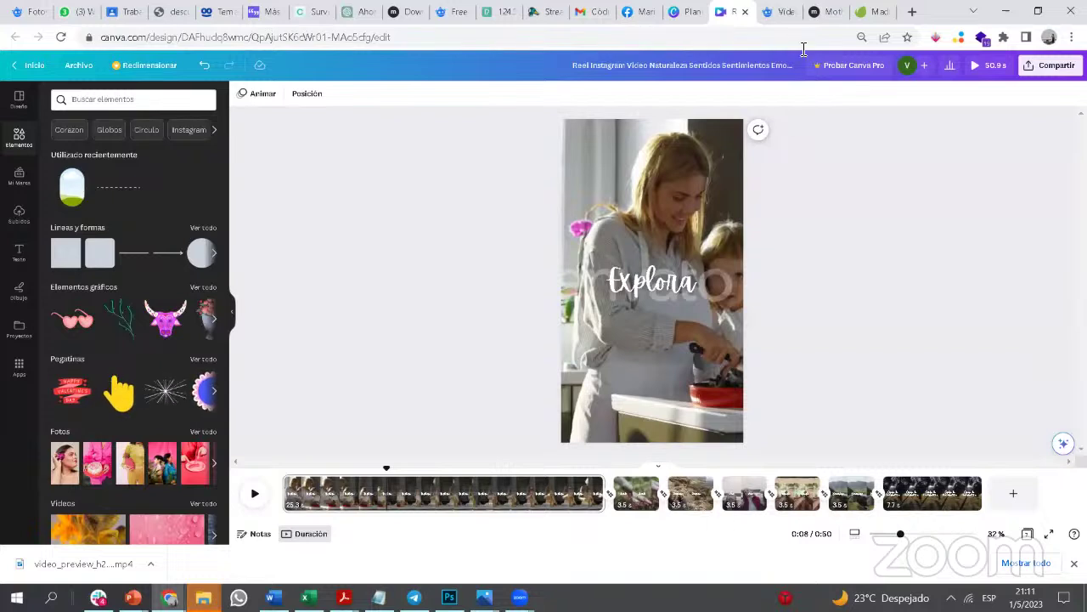
Step: Review the Envato and Mixkit cookies clip pages, then open the Canva reel's share panel
left_click(875, 11)
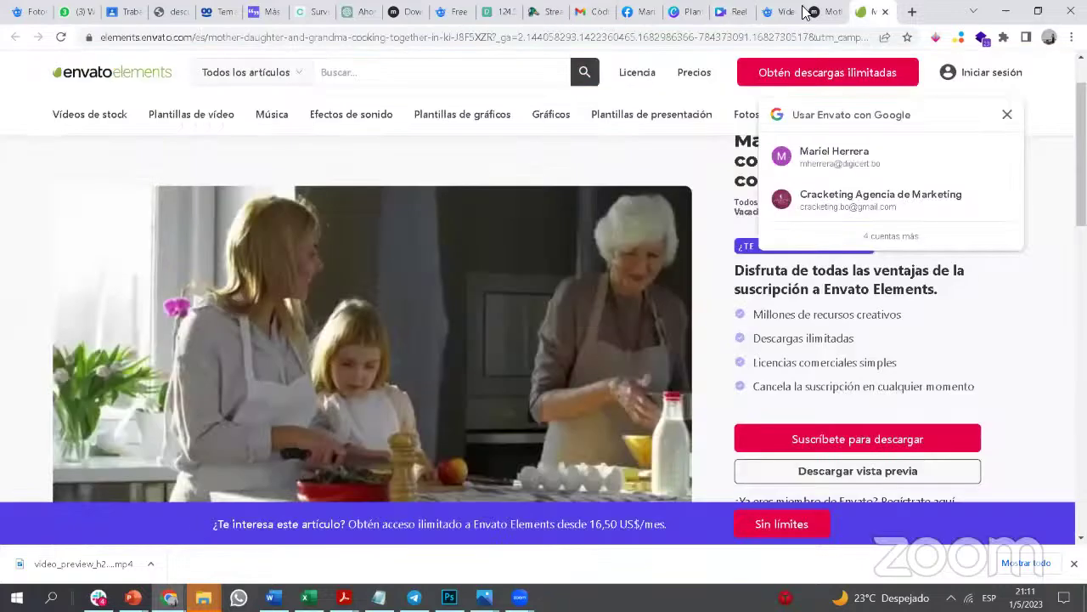
left_click(813, 11)
left_click(146, 37)
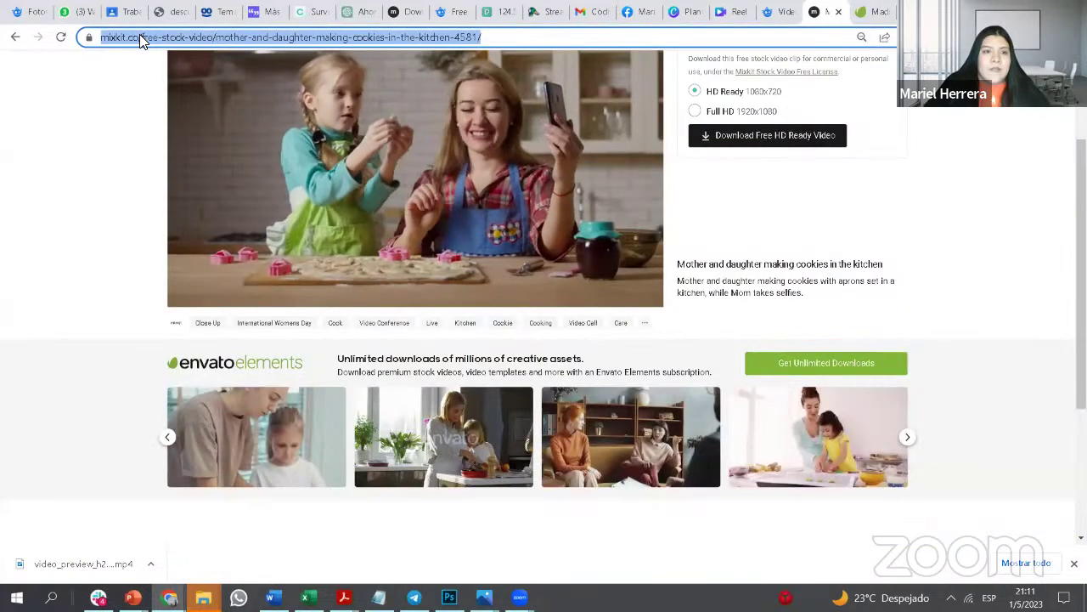
left_click(146, 37)
left_click_drag(100, 38, 175, 38)
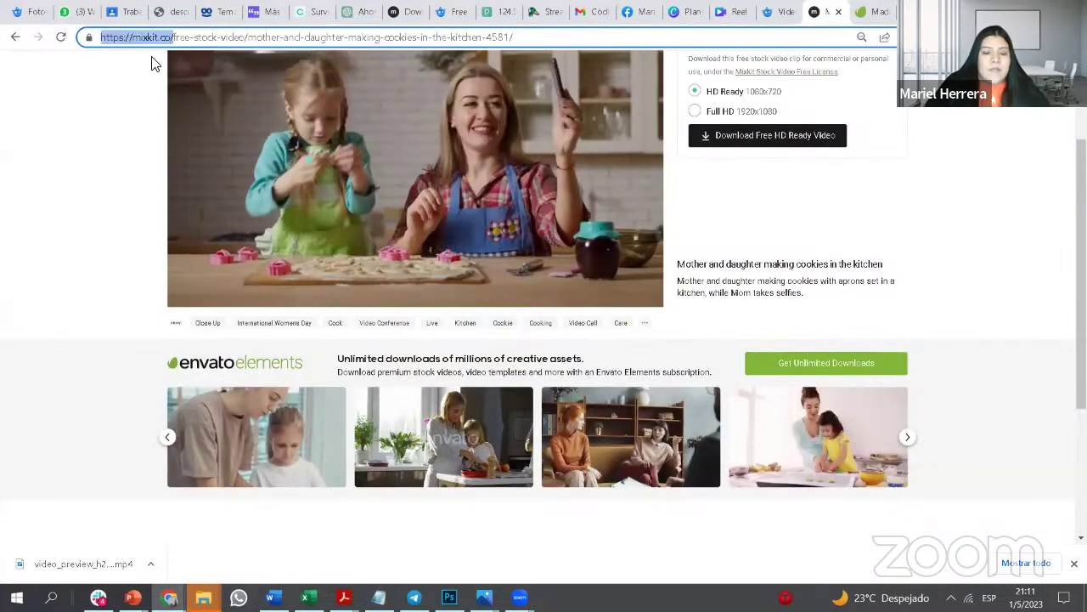
left_click(497, 495)
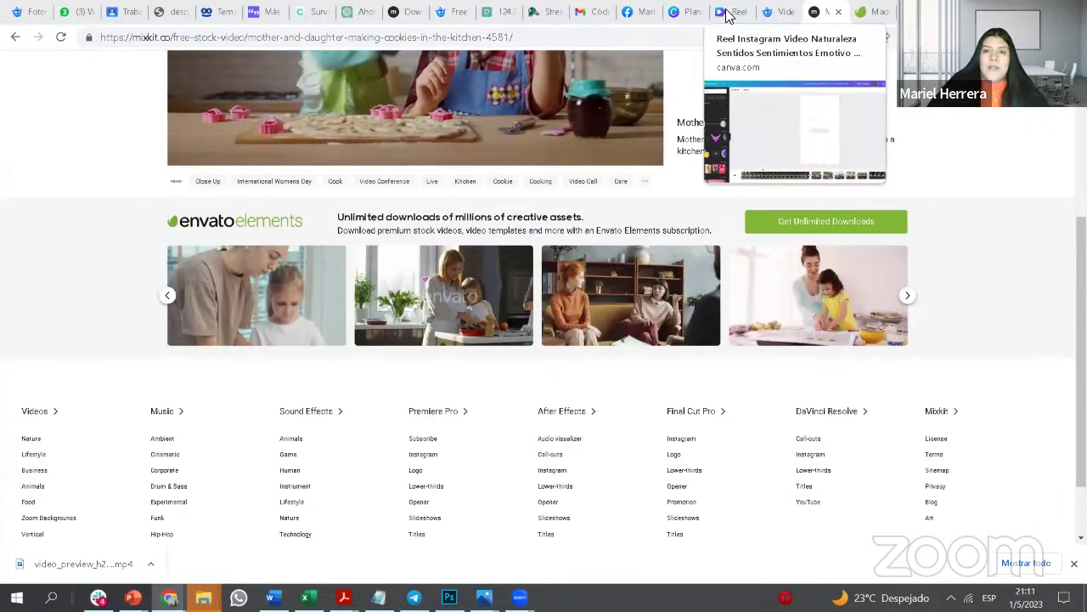
left_click(731, 12)
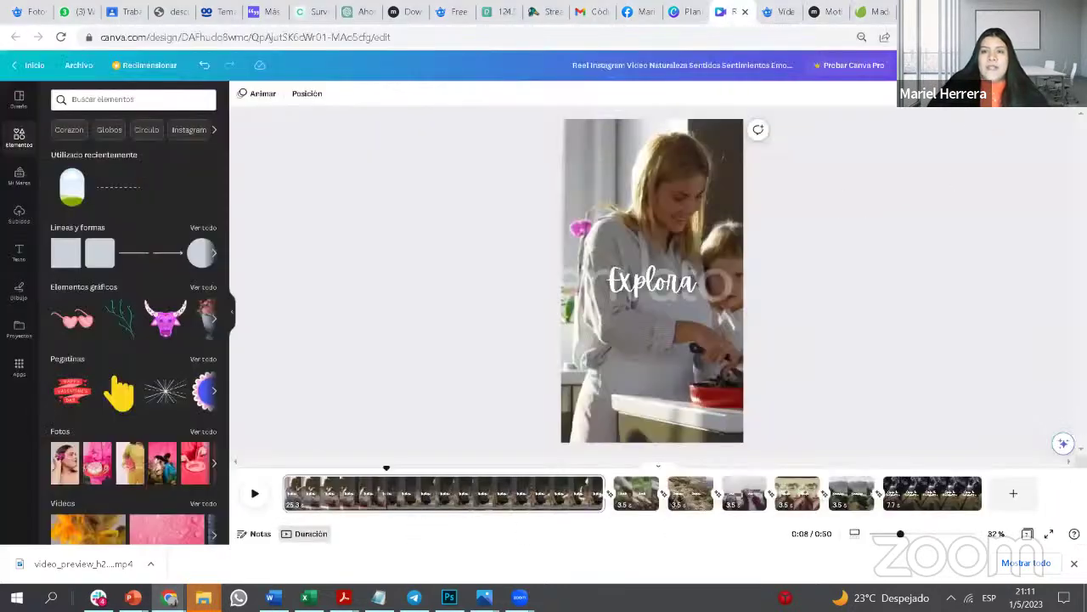
left_click(1041, 65)
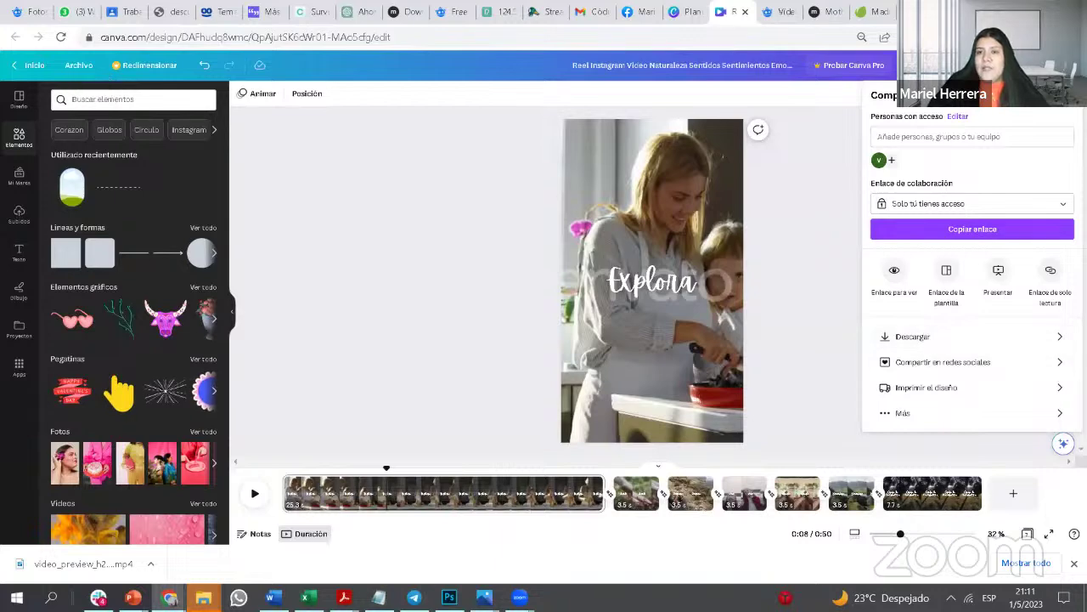
Step: Search Google for 'crello' in a new tab and open the crello.com result
left_click(908, 12)
type("c")
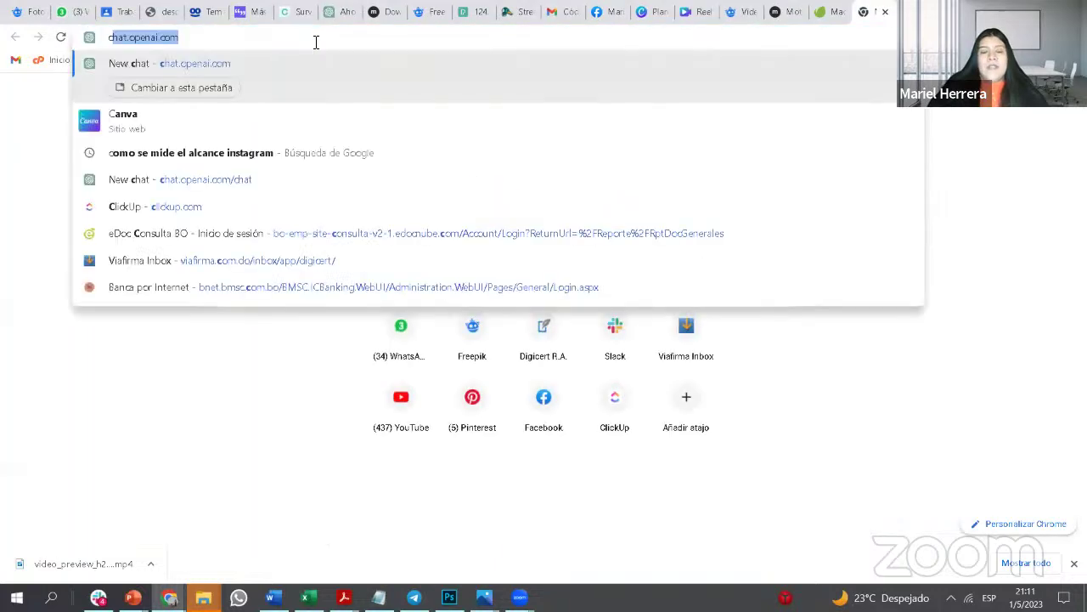
type("rello")
key("Return")
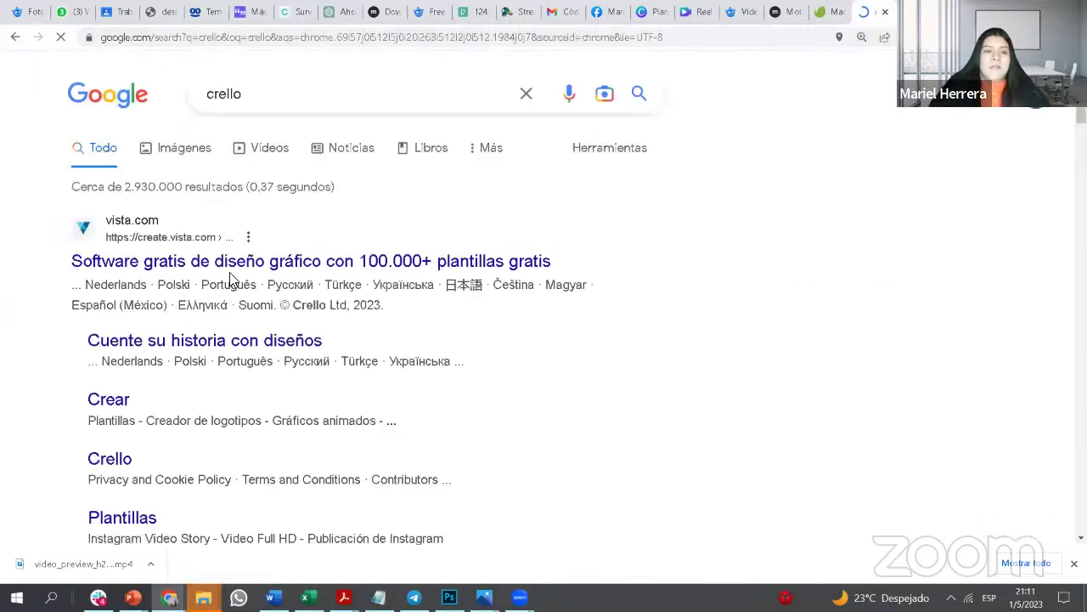
scroll(219, 262, "down", 3)
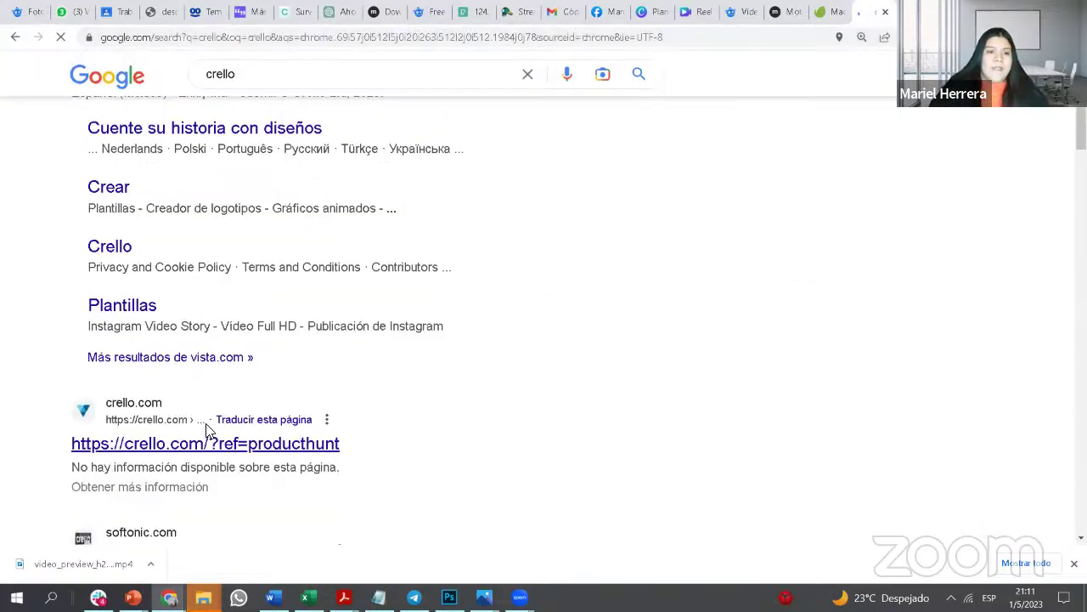
left_click(225, 445)
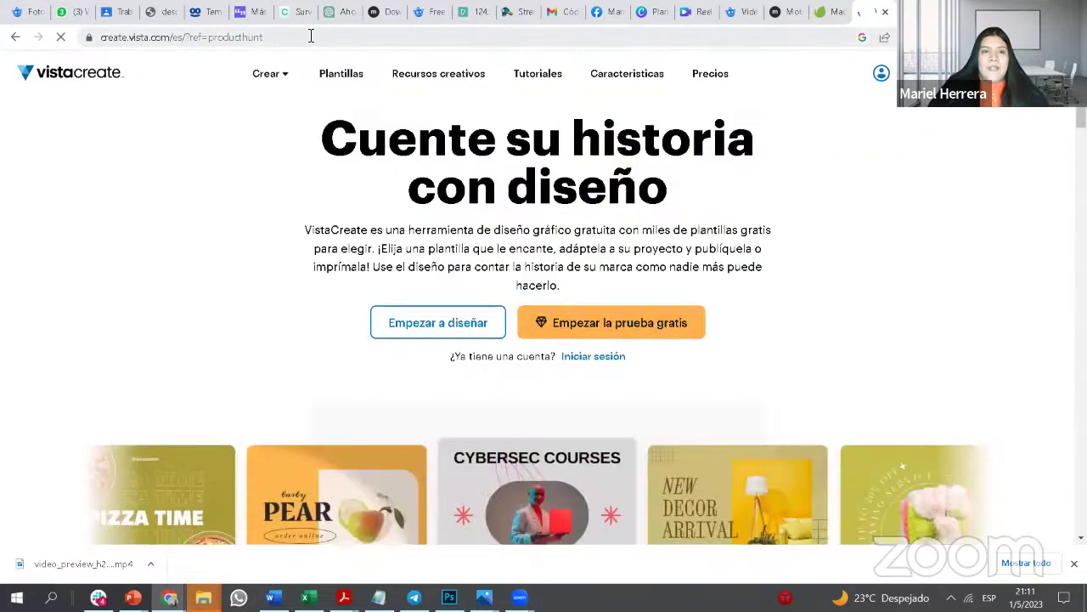
Step: Inspect the VistaCreate home page's address
left_click_drag(309, 36, 71, 37)
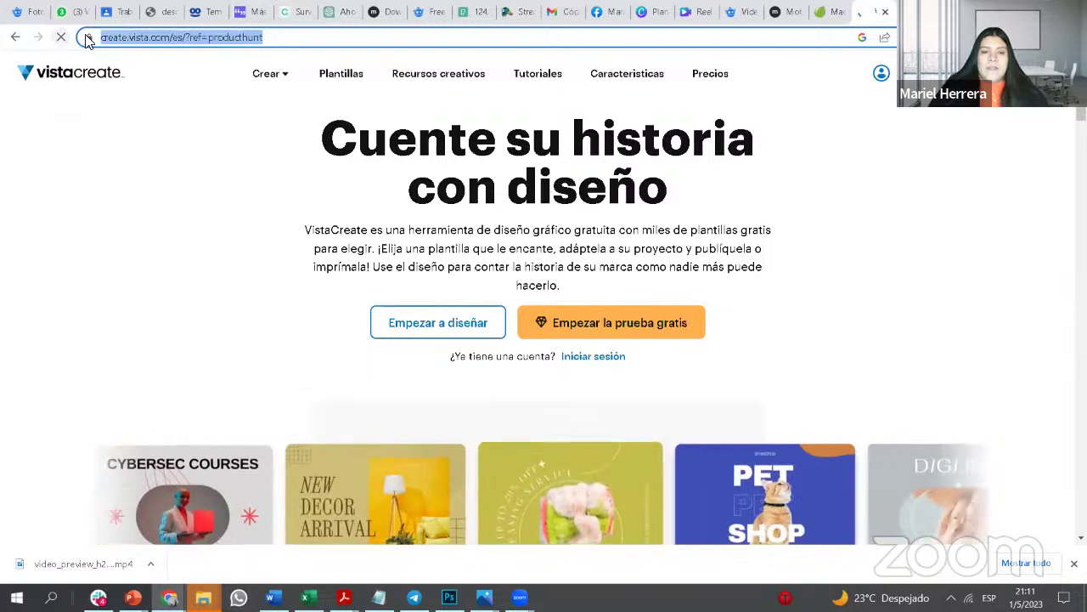
mouse_move(300, 111)
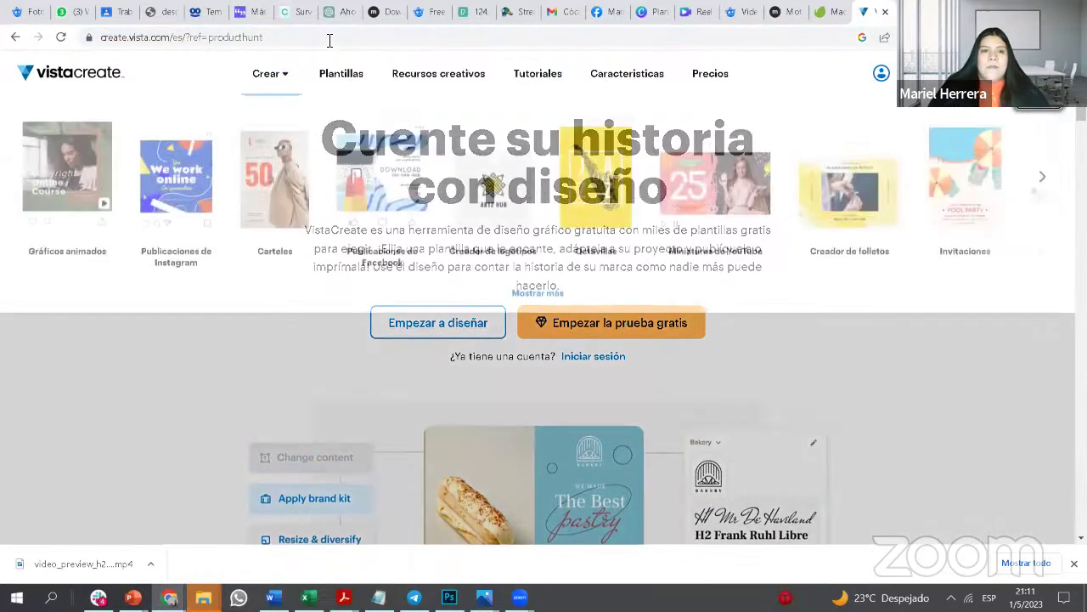
left_click_drag(328, 38, 223, 38)
key("ctrl+a")
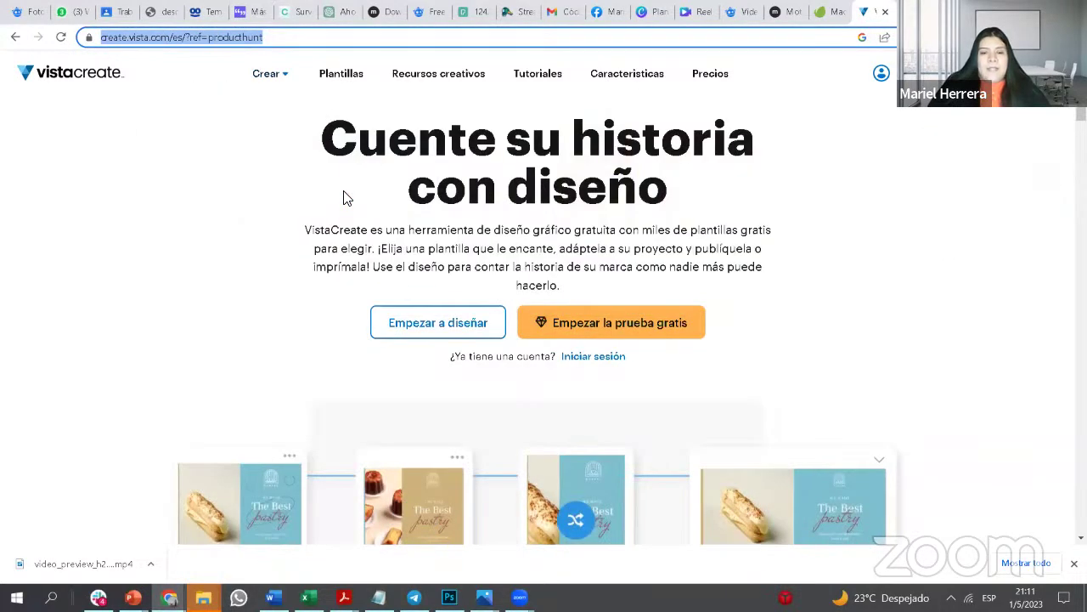
left_click(442, 452)
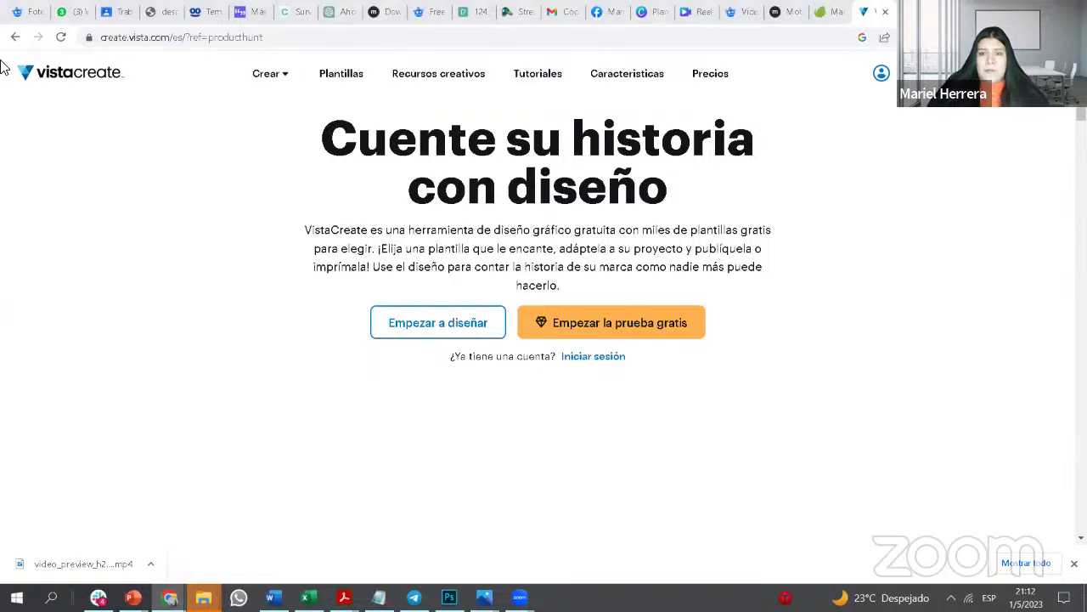
Step: Copy the crello.com result's link address from the search results, then start a blank tab
left_click(14, 38)
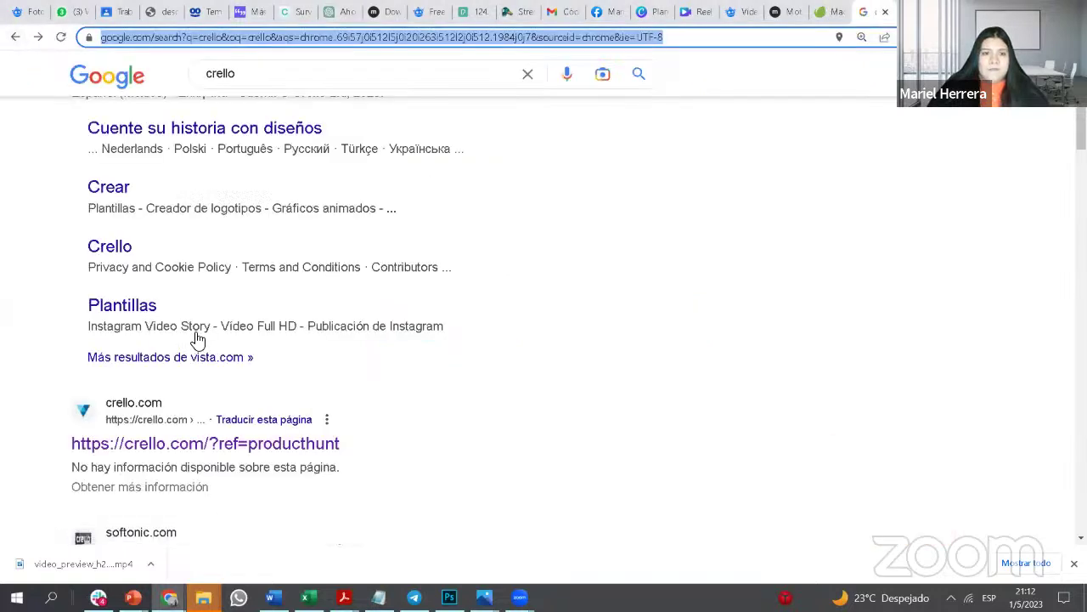
right_click(209, 450)
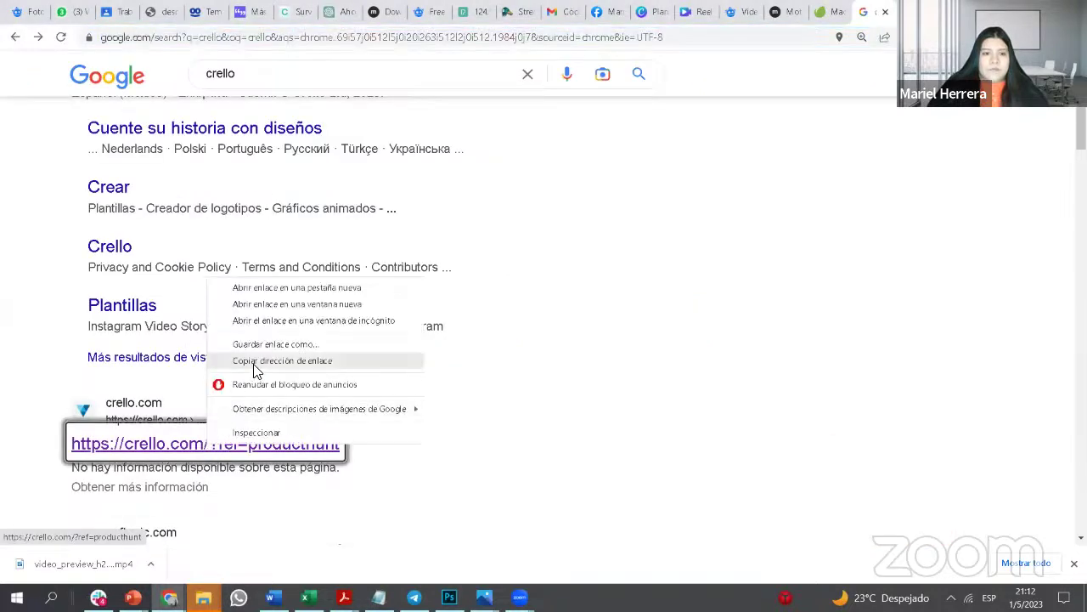
left_click(228, 361)
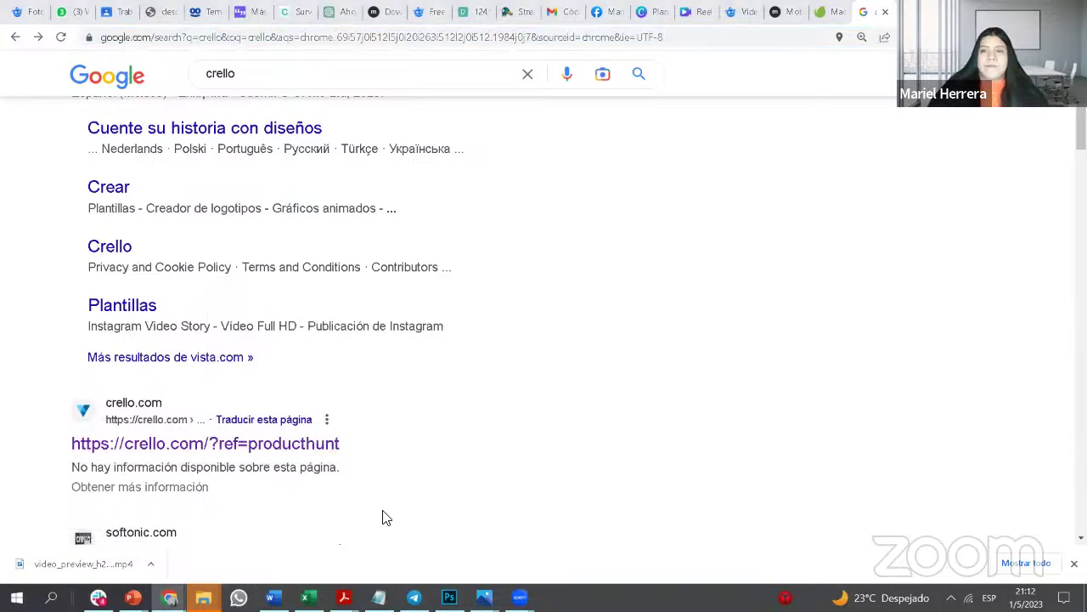
key("ctrl+t")
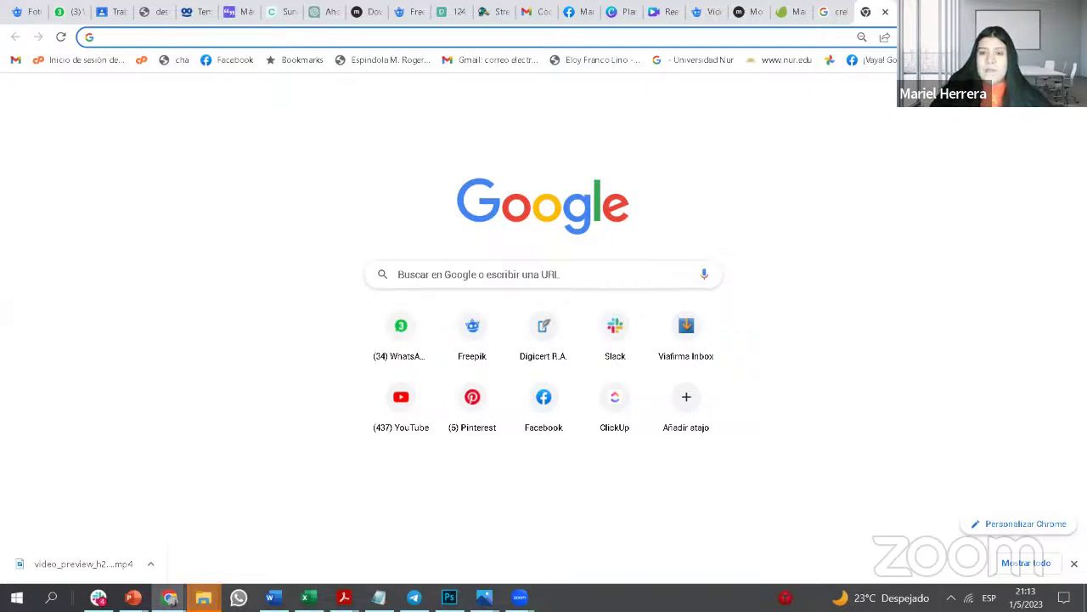
Step: Search Google for 'eliminar fondo' in a new tab and open the remove.bg result
key("ctrl+t")
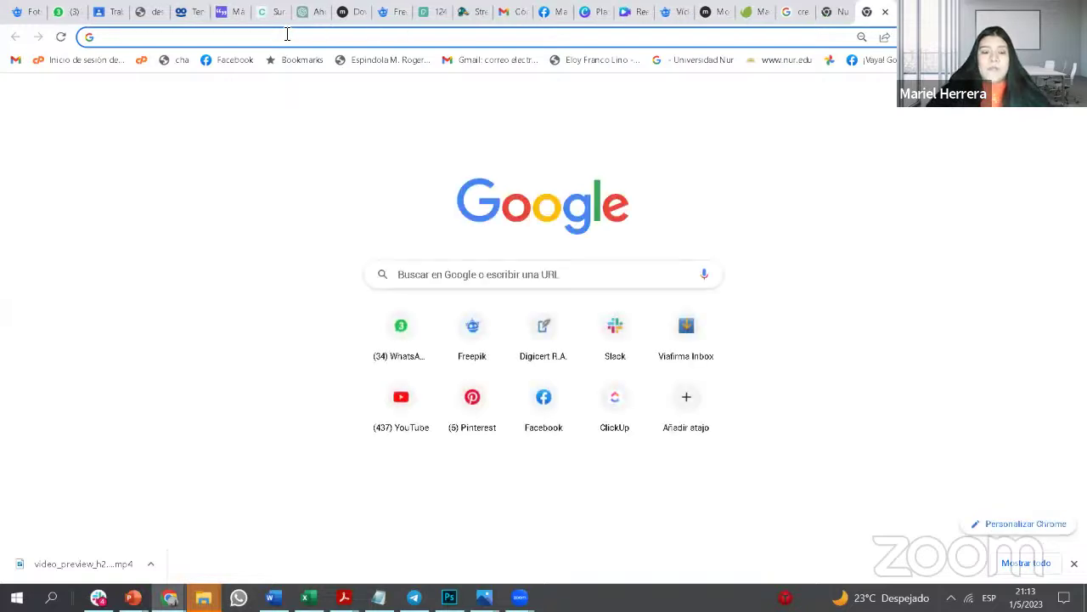
type("erase")
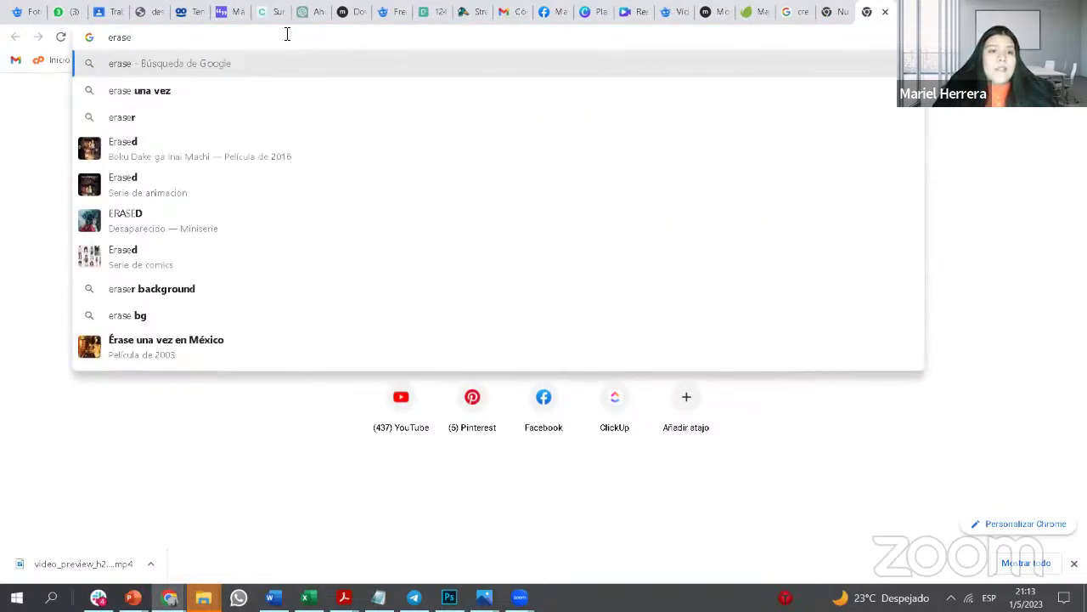
key("BackSpace")
key("BackSpace")
key("BackSpace")
key("BackSpace")
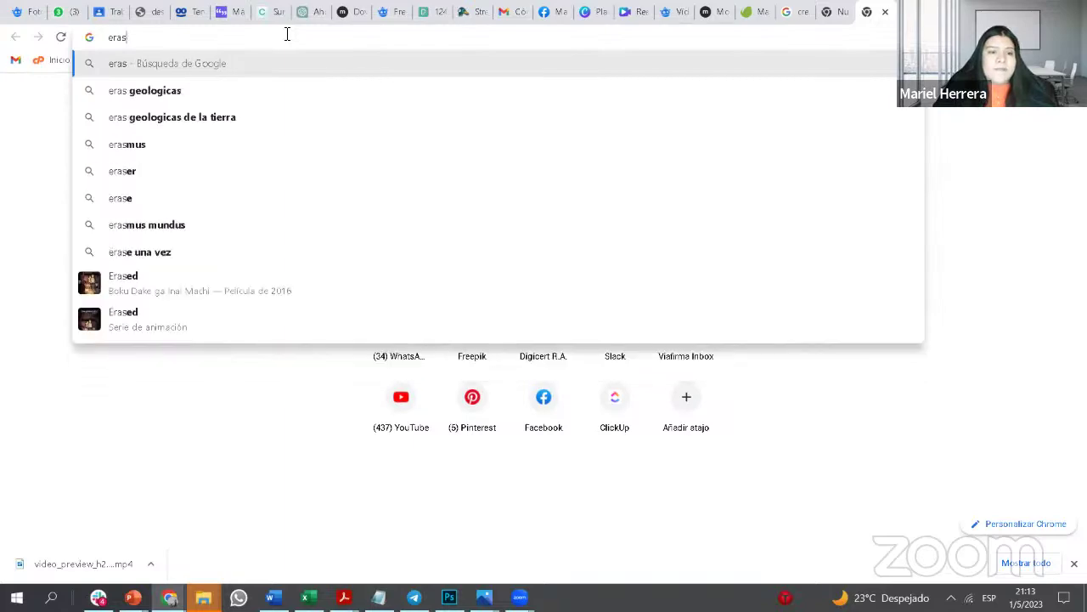
type("liminar ")
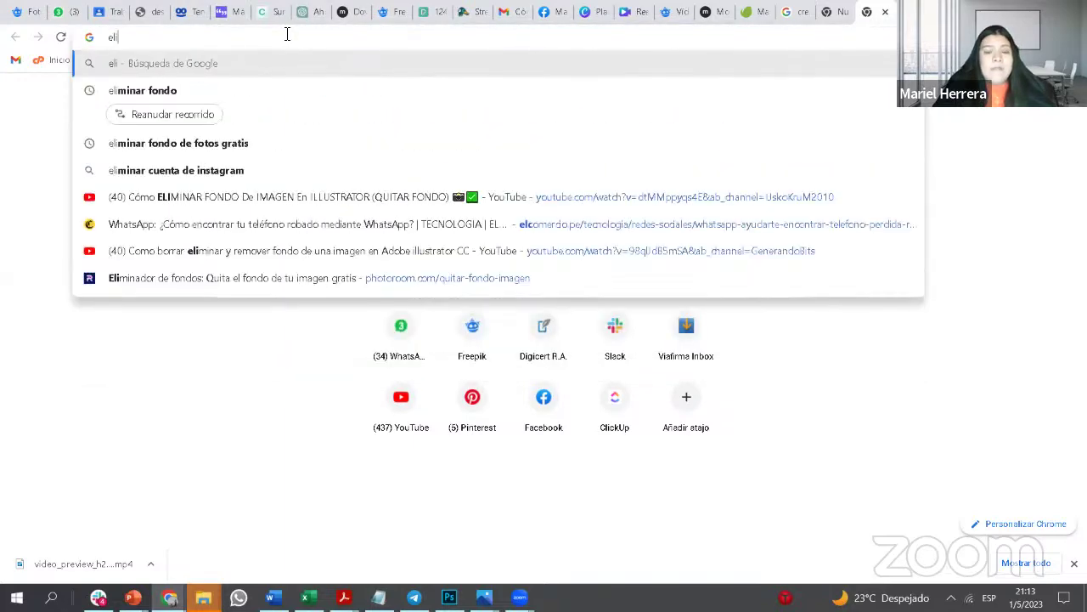
type("fondo")
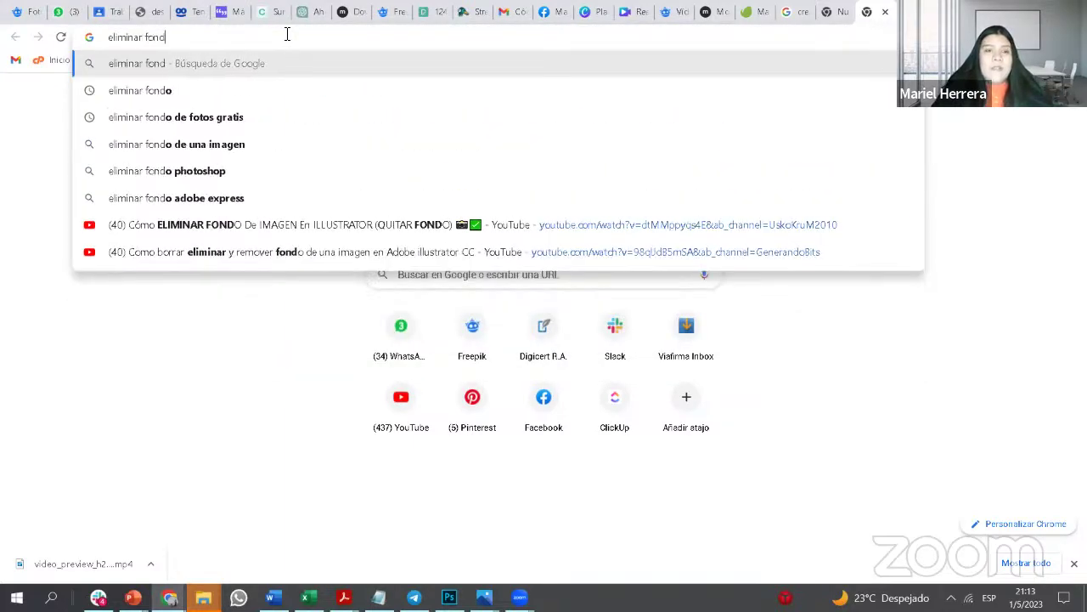
key("Return")
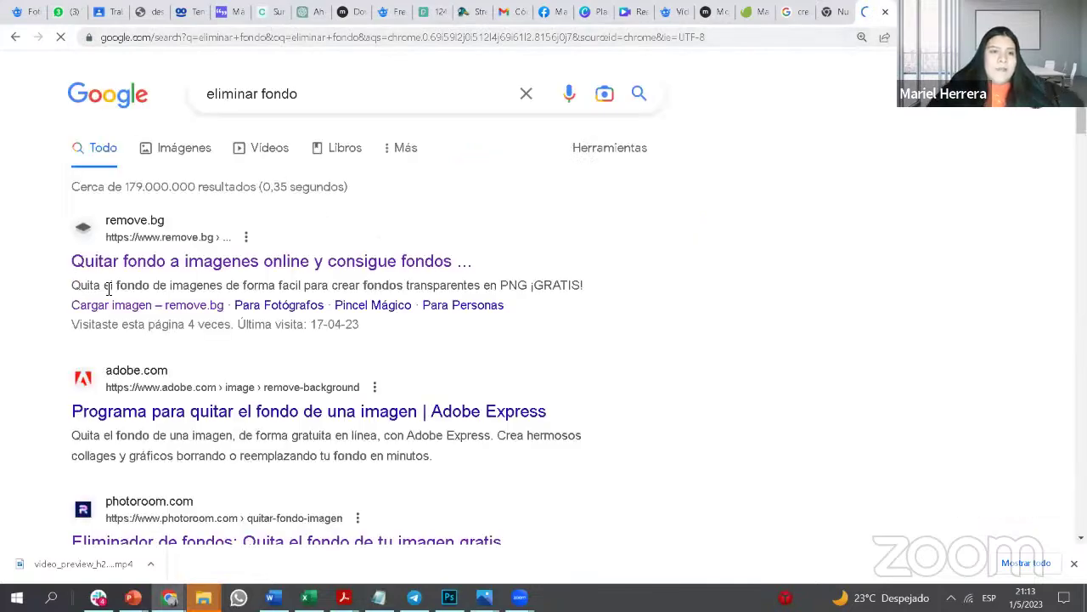
scroll(216, 315, "down", 3)
scroll(187, 376, "down", 2)
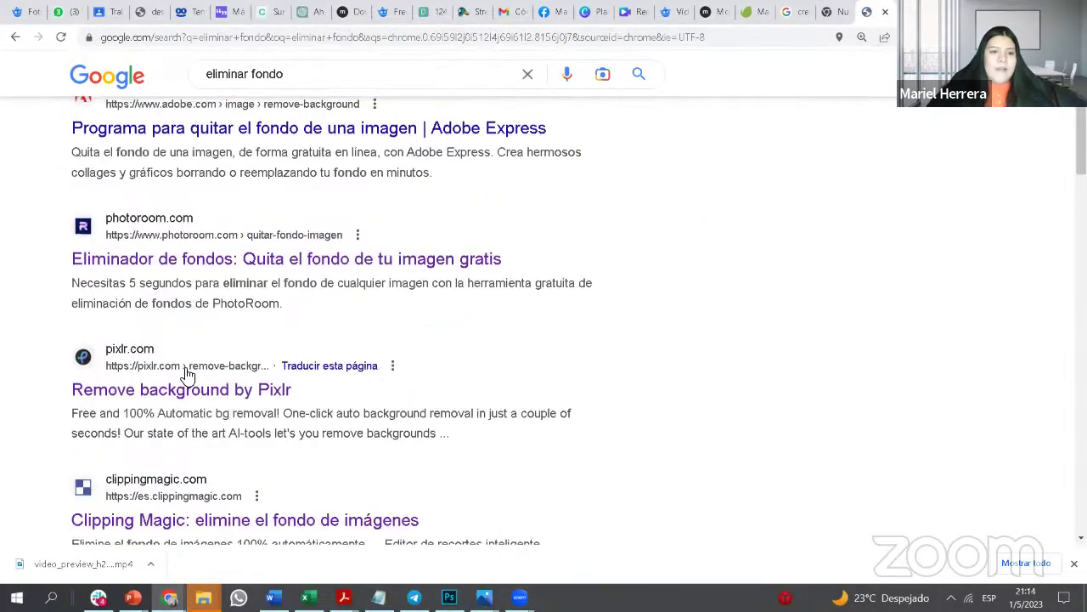
scroll(187, 366, "up", 5)
left_click(210, 263)
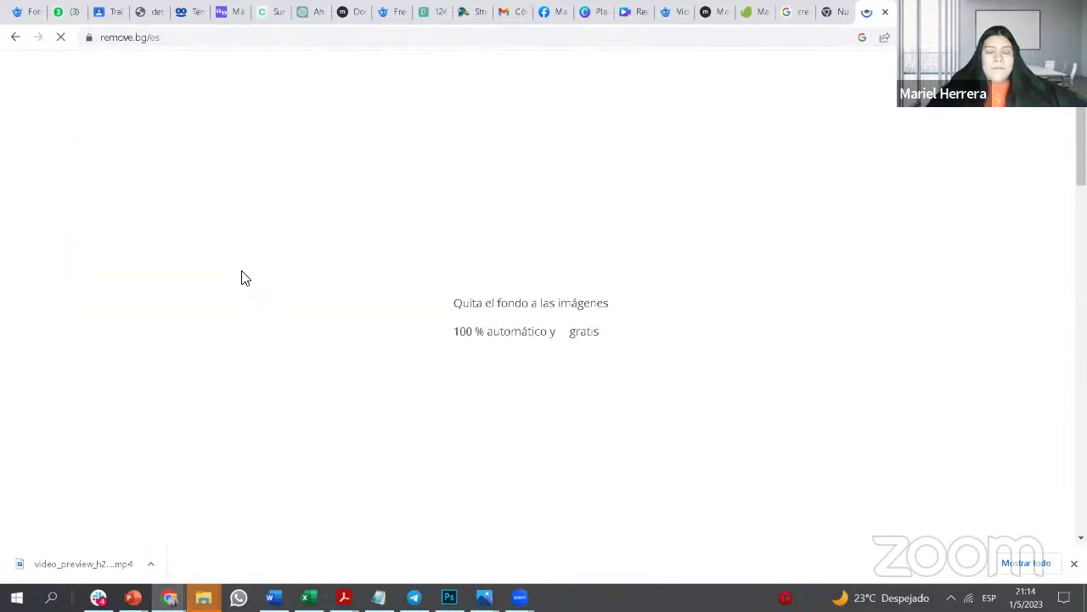
Step: Show the remove.bg upload page, then start a new blank tab
left_click(181, 43)
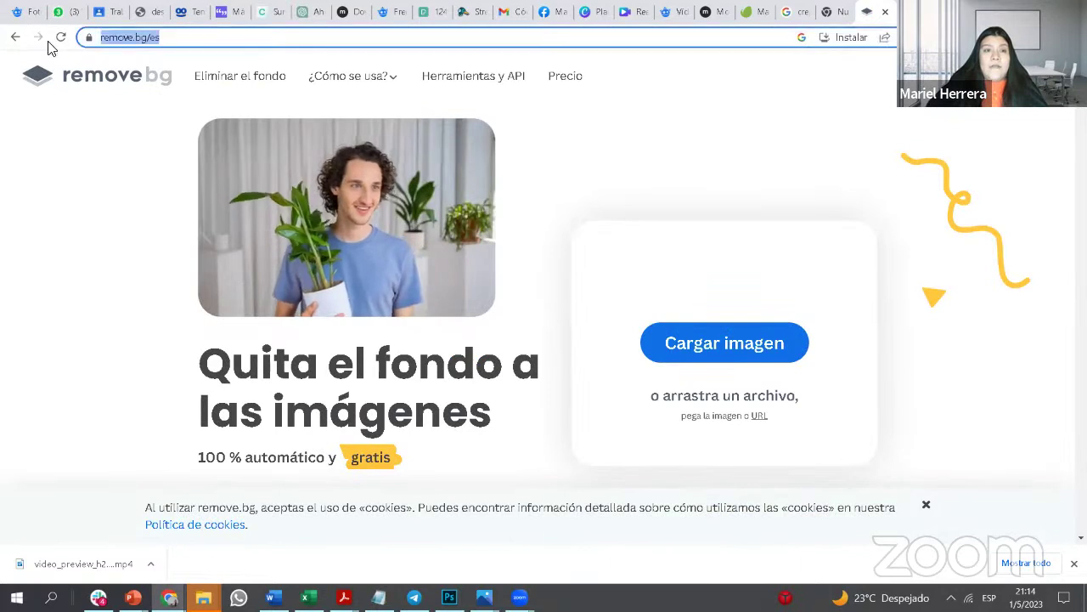
left_click(340, 379)
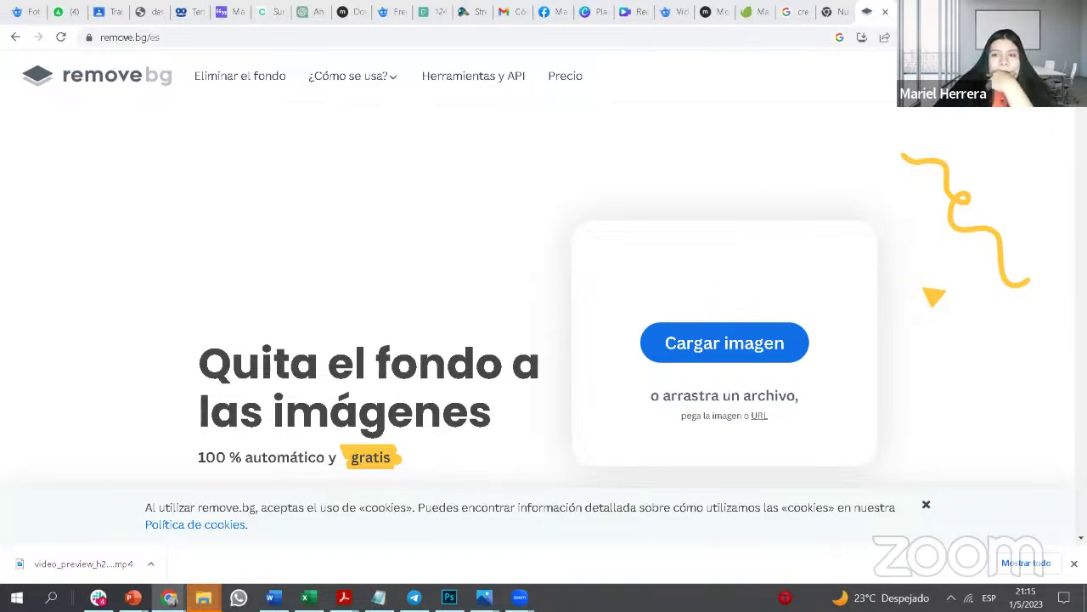
key("ctrl+t")
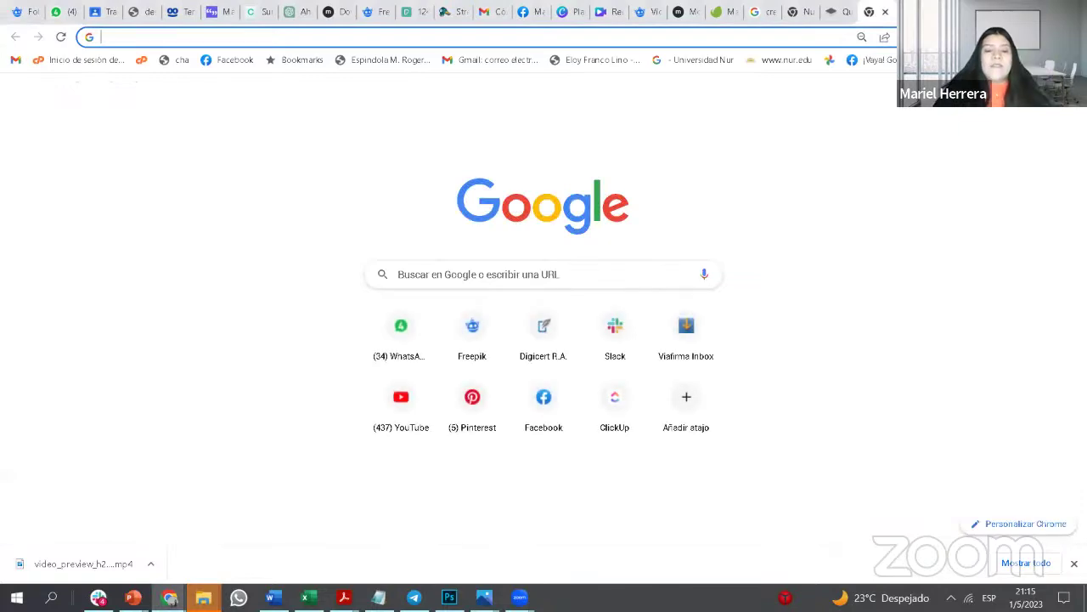
Step: Load the Microsoft Designer site and translate its design-creation page into Spanish
type("Microso")
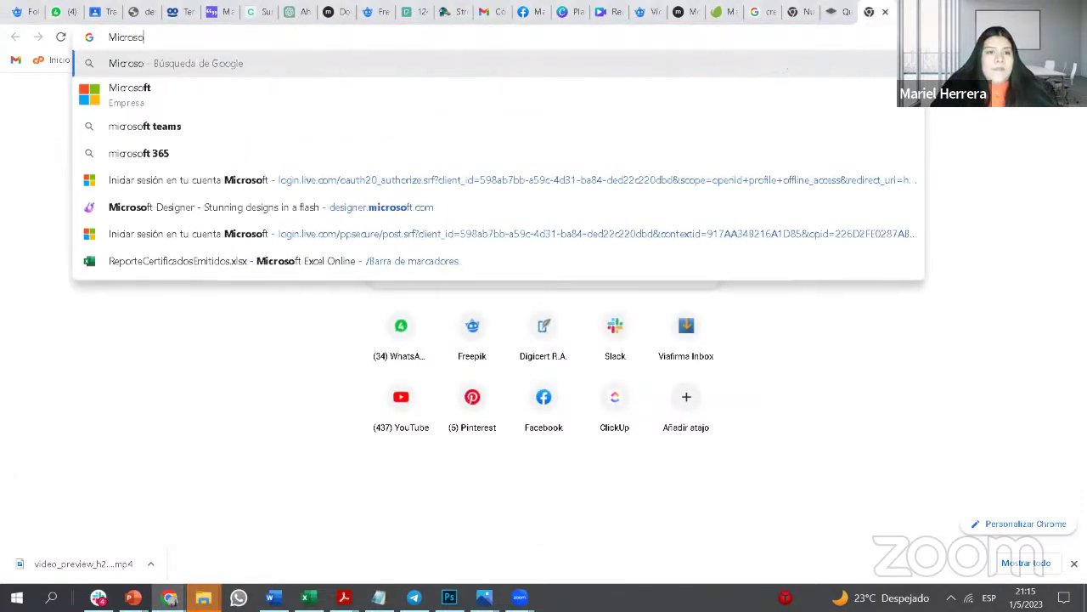
left_click(179, 210)
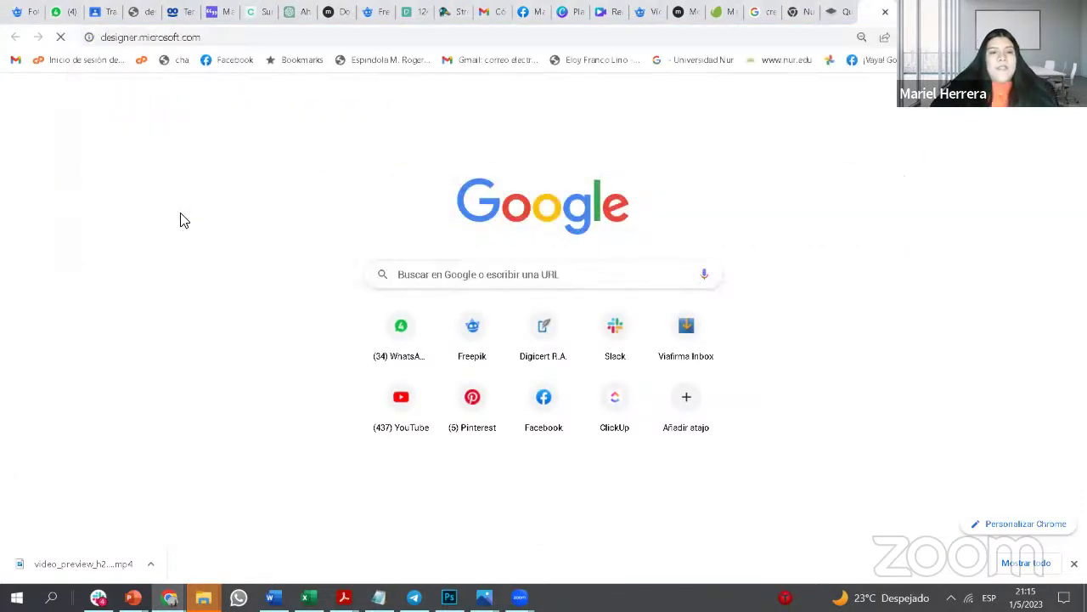
left_click(212, 37)
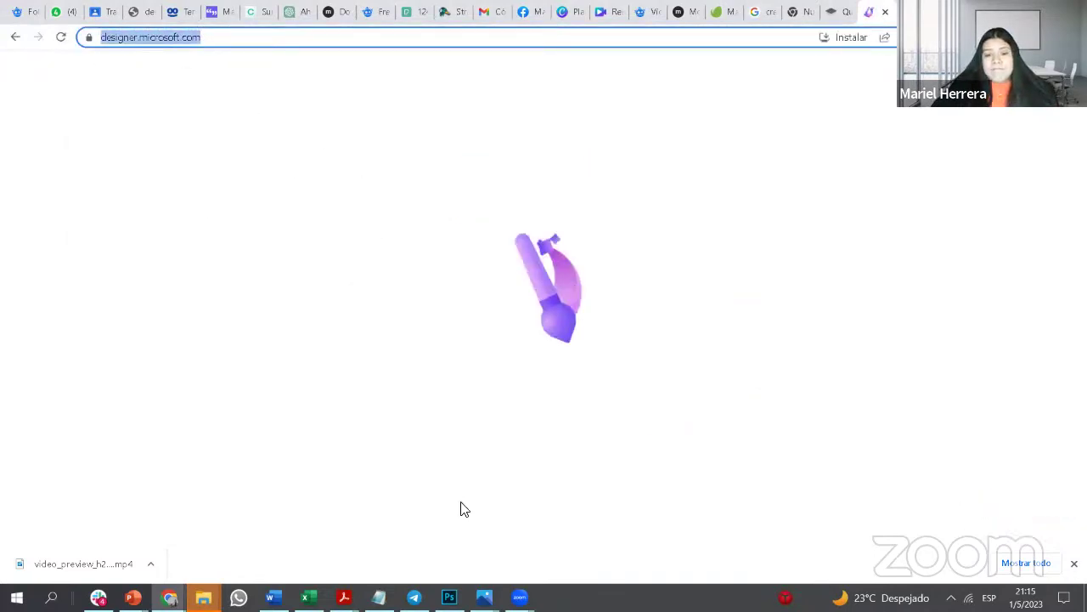
left_click(407, 460)
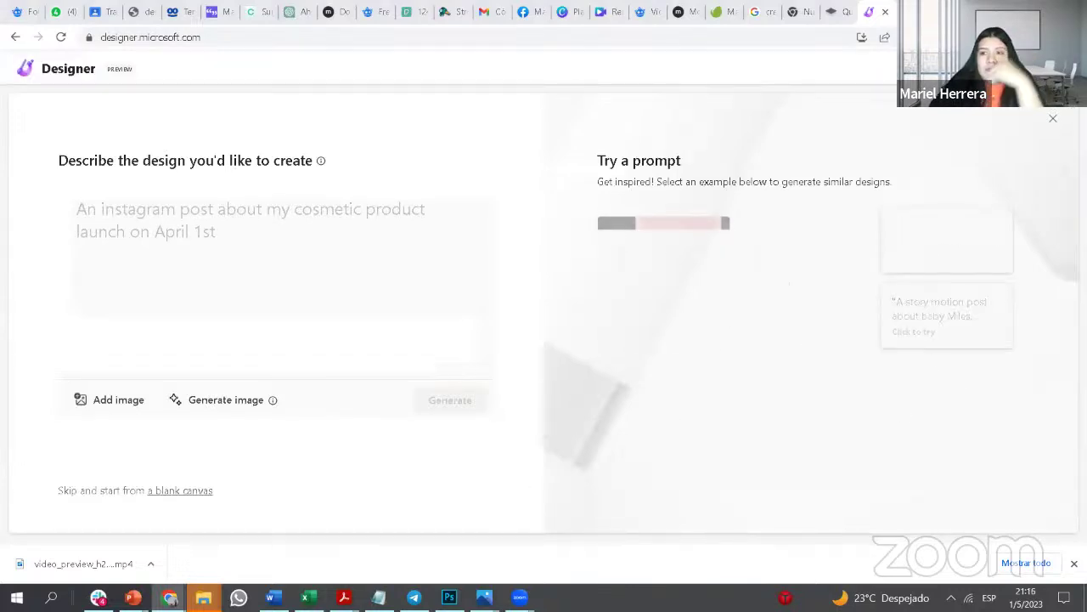
left_click(1053, 68)
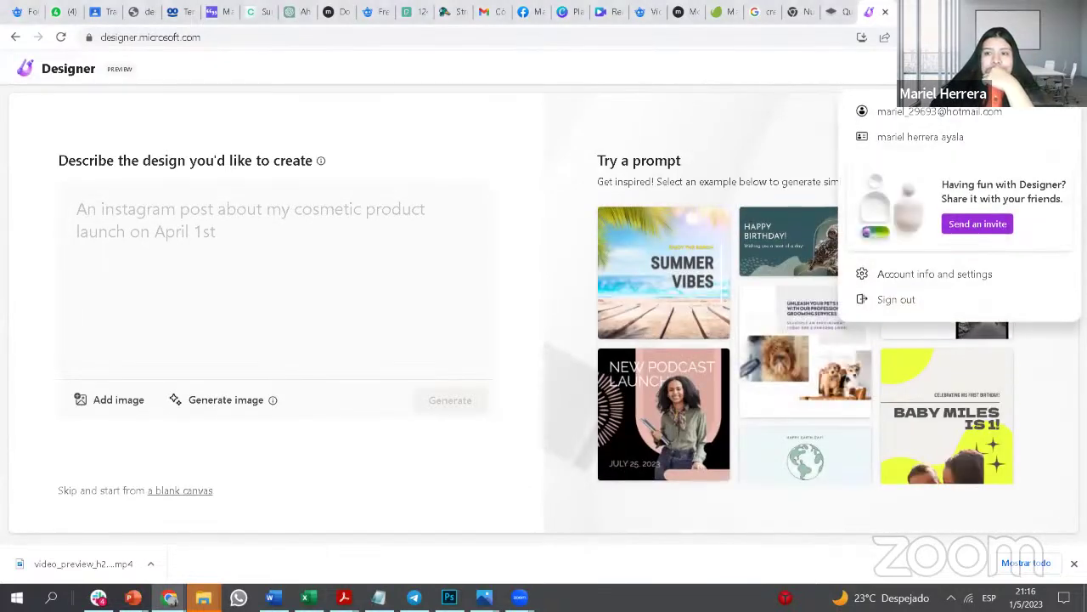
left_click(1053, 68)
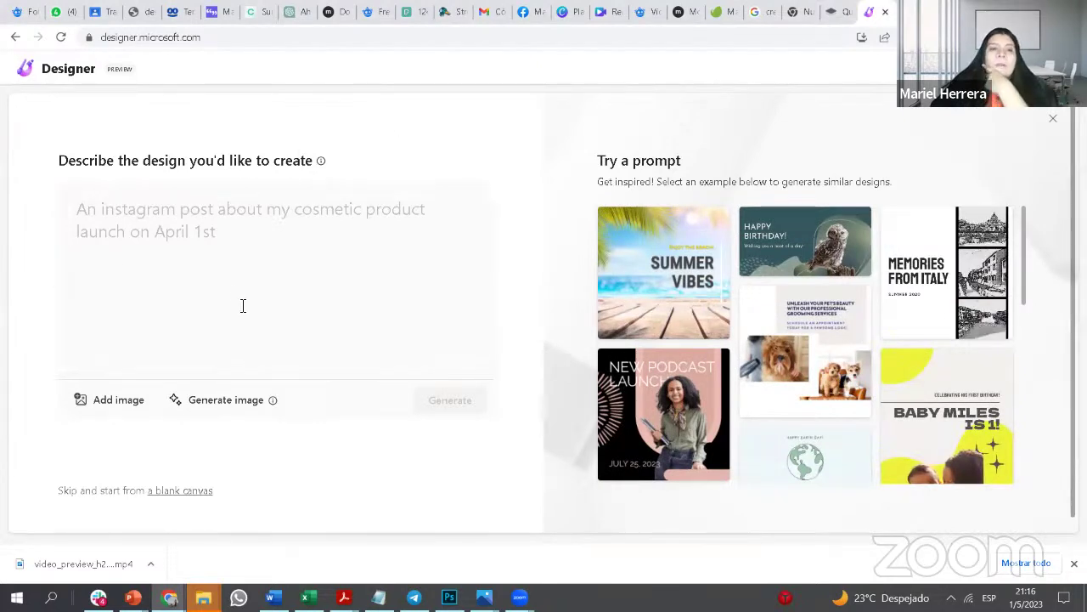
left_click(335, 216)
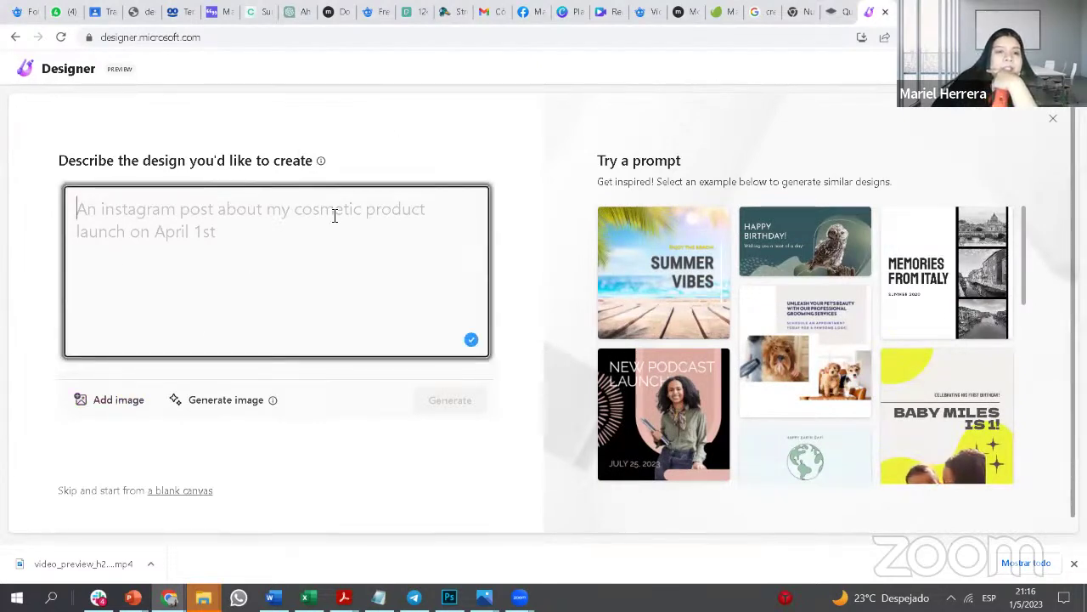
right_click(402, 158)
left_click(511, 340)
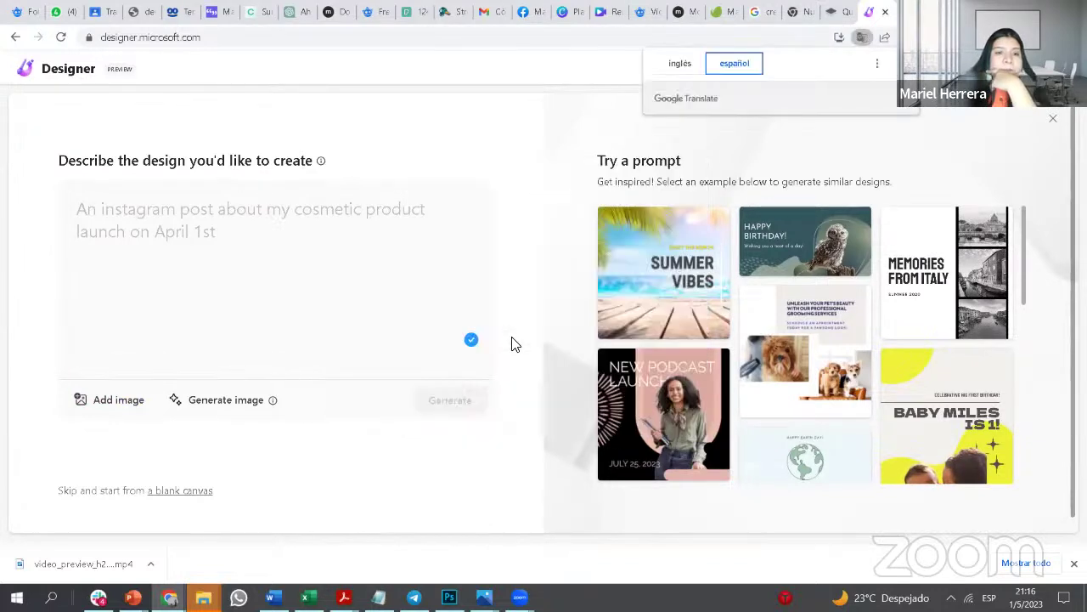
left_click(241, 234)
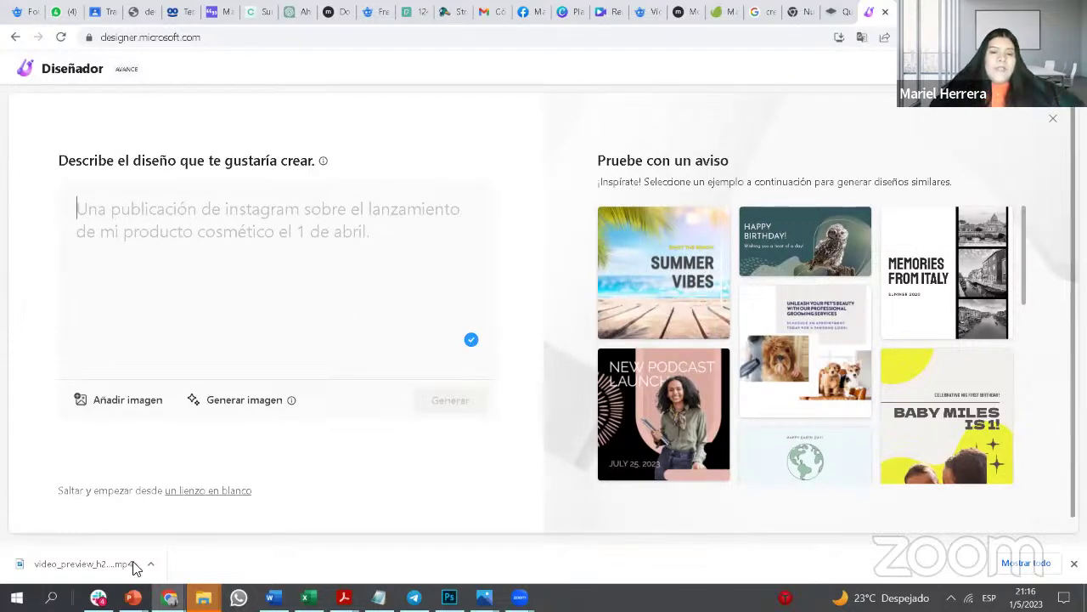
Step: Copy the energy-saving topic text from Excel cell H6 and return to Designer
left_click(305, 597)
double_click(360, 309)
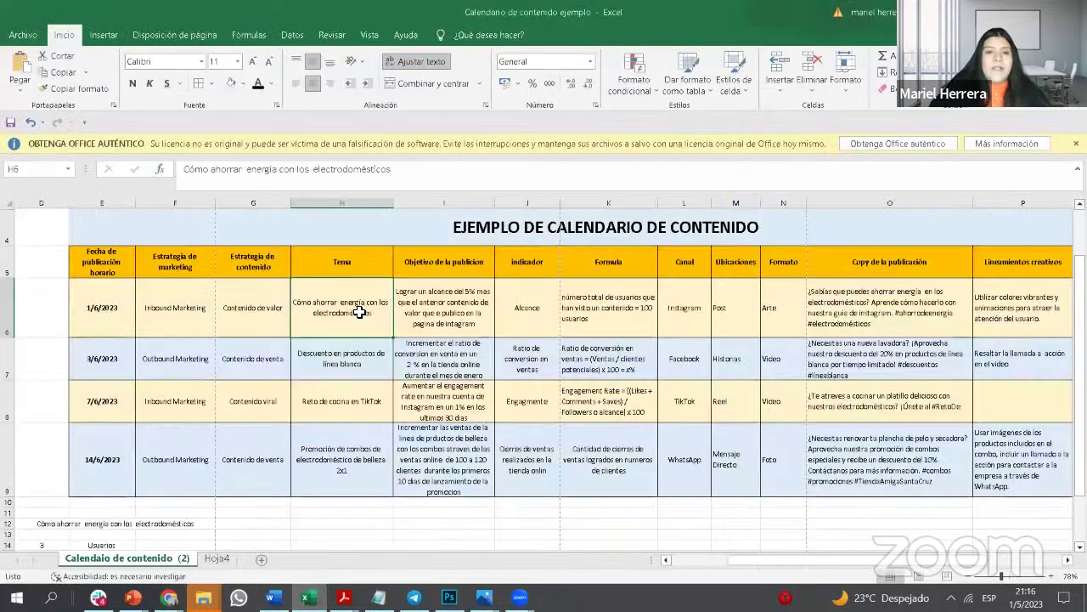
left_click_drag(382, 311, 285, 299)
key("ctrl+c")
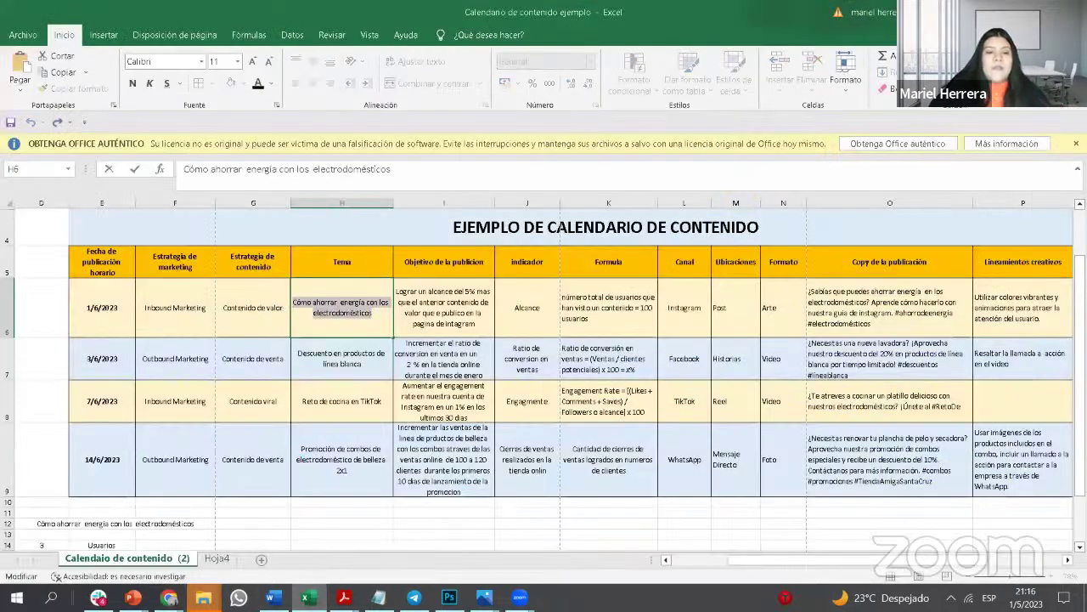
left_click(169, 597)
left_click(62, 573)
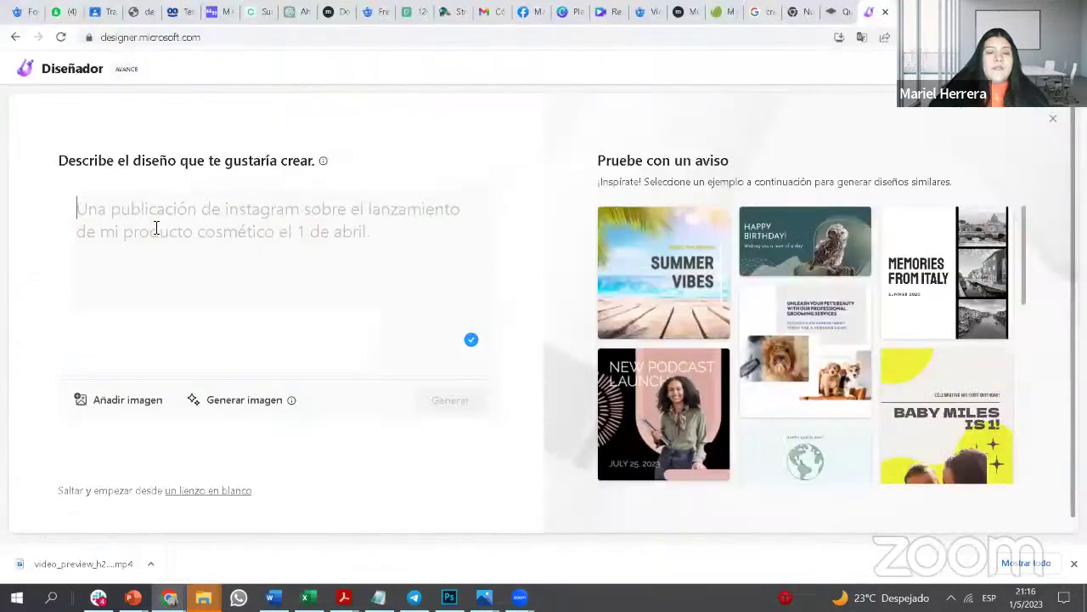
Step: Write 'Una publicacion para instagrama que haga referencia' followed by the pasted energy-saving topic as the description
type("Una")
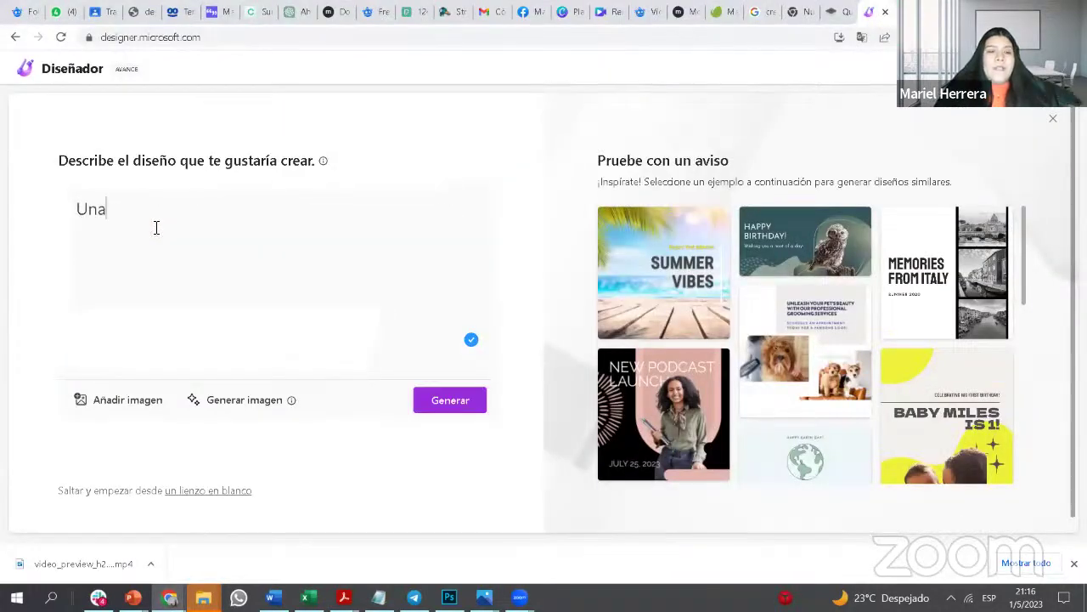
type(" publci")
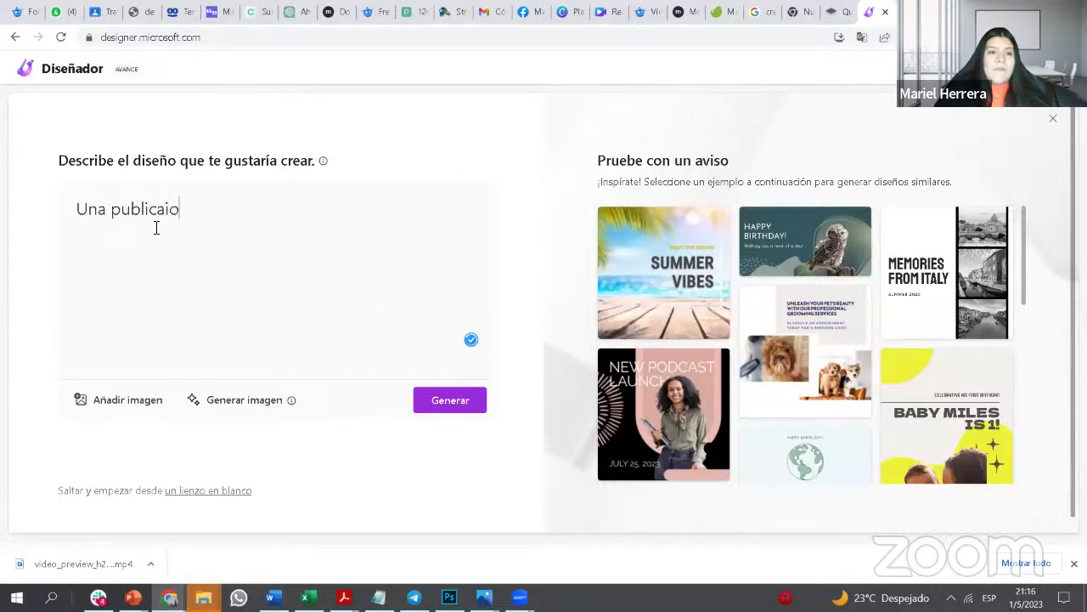
key("BackSpace")
key("BackSpace")
type("cion para insta")
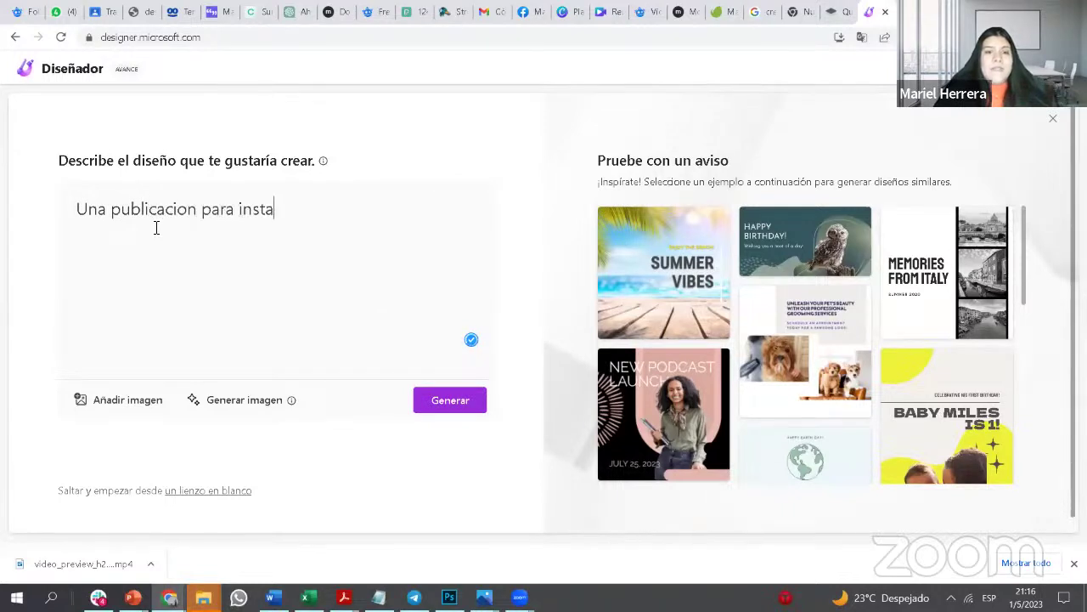
type("grama que hab")
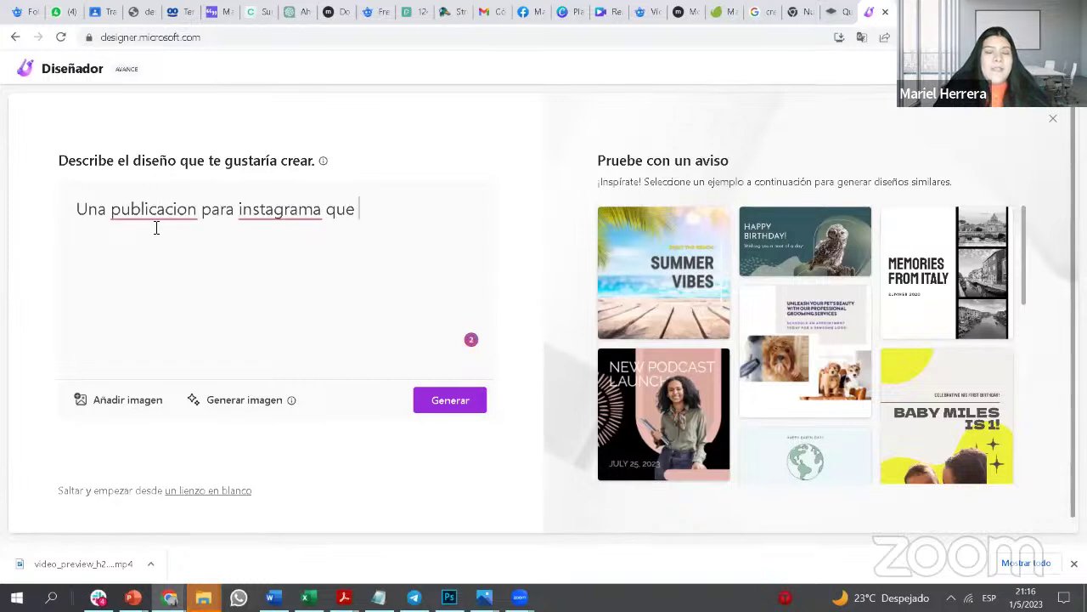
key("BackSpace")
key("BackSpace")
type("ha")
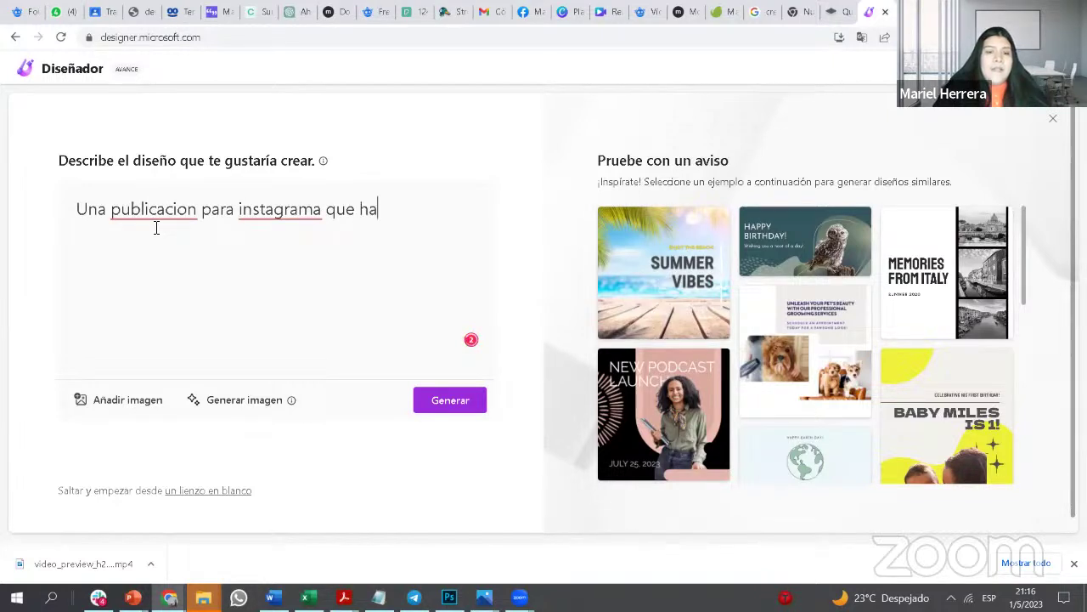
type("ga refer")
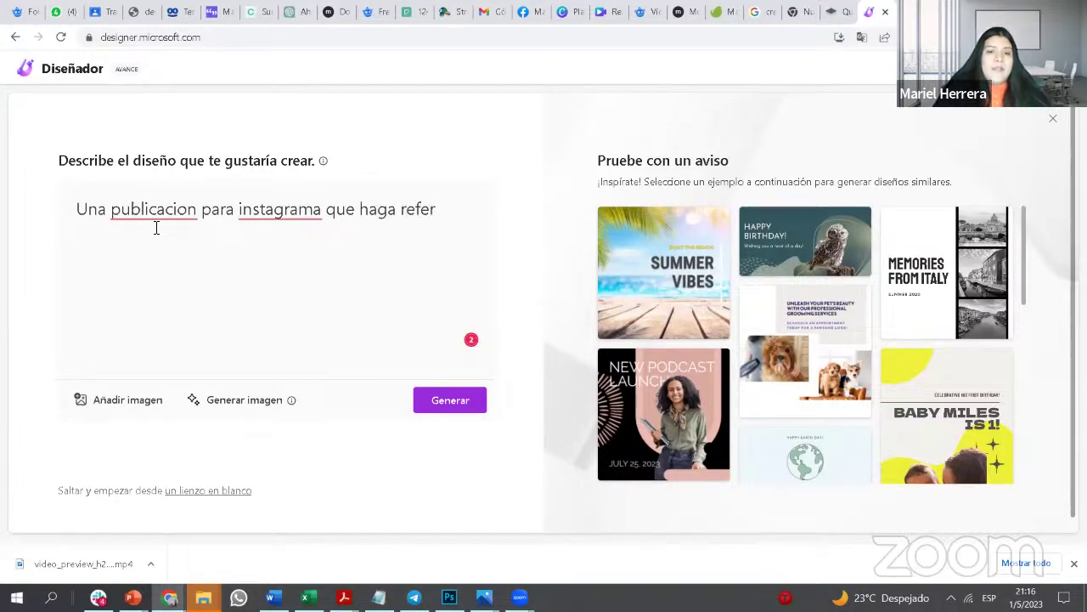
type("encia")
key("ctrl+v")
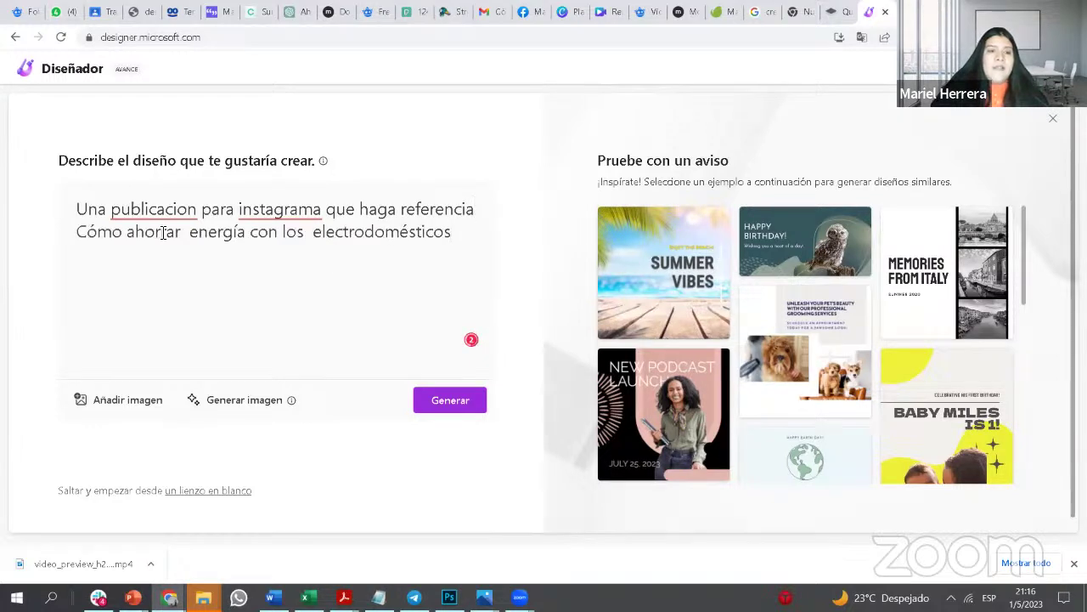
scroll(298, 340, "down", 1)
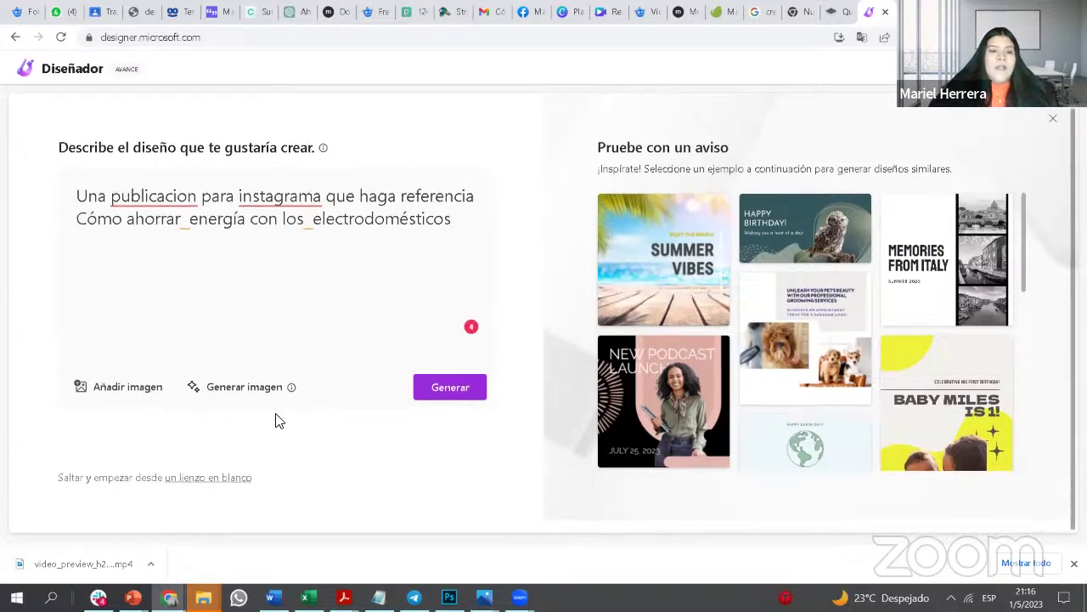
left_click(256, 394)
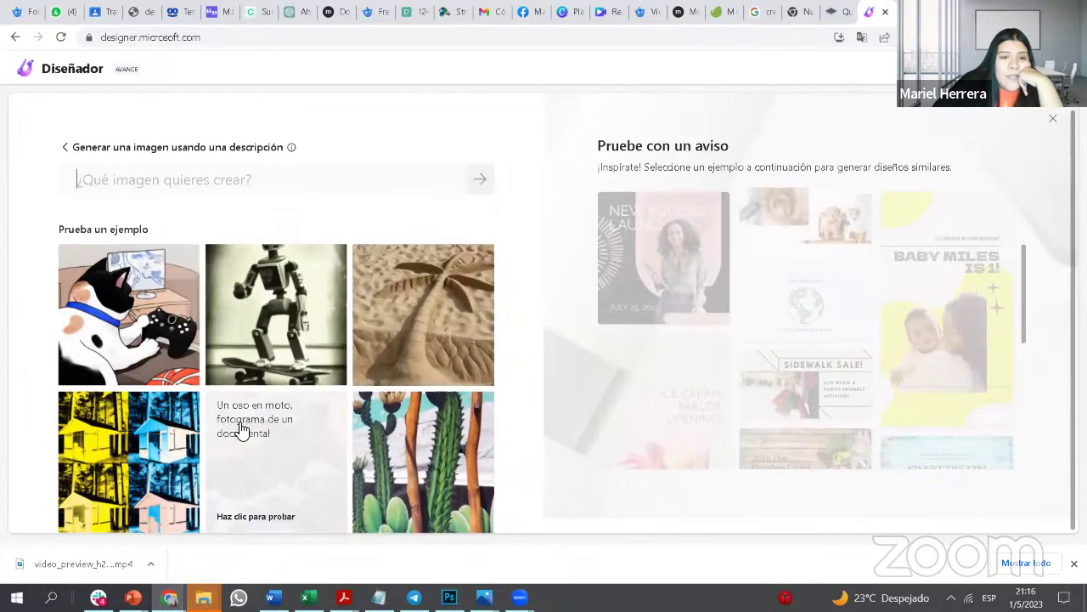
Step: Generate images from the 'palm tree as a sand sculpture' example and attach the third one
left_click(437, 340)
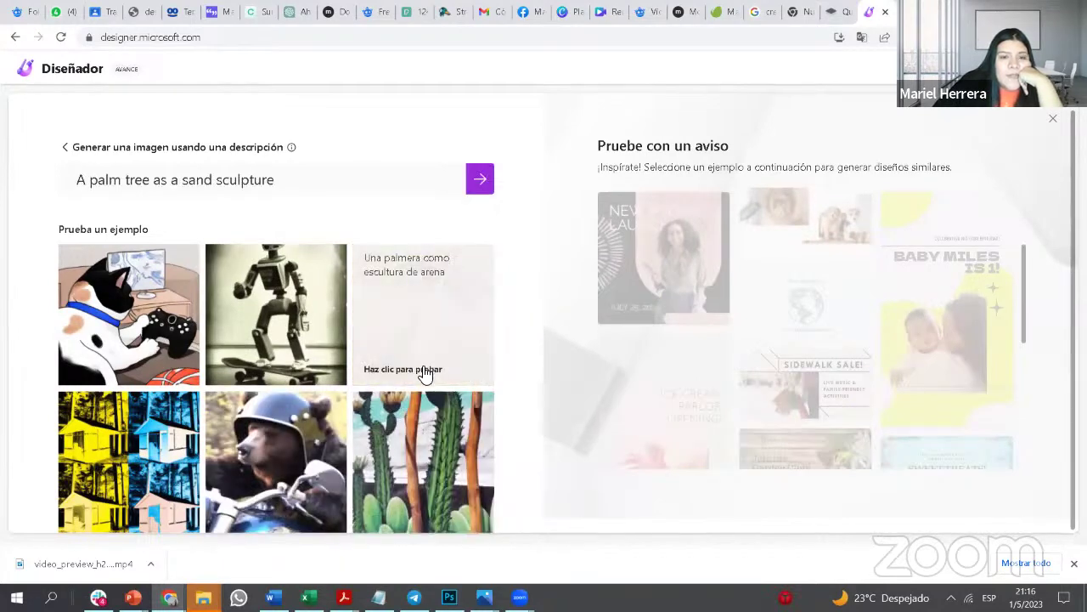
left_click(479, 179)
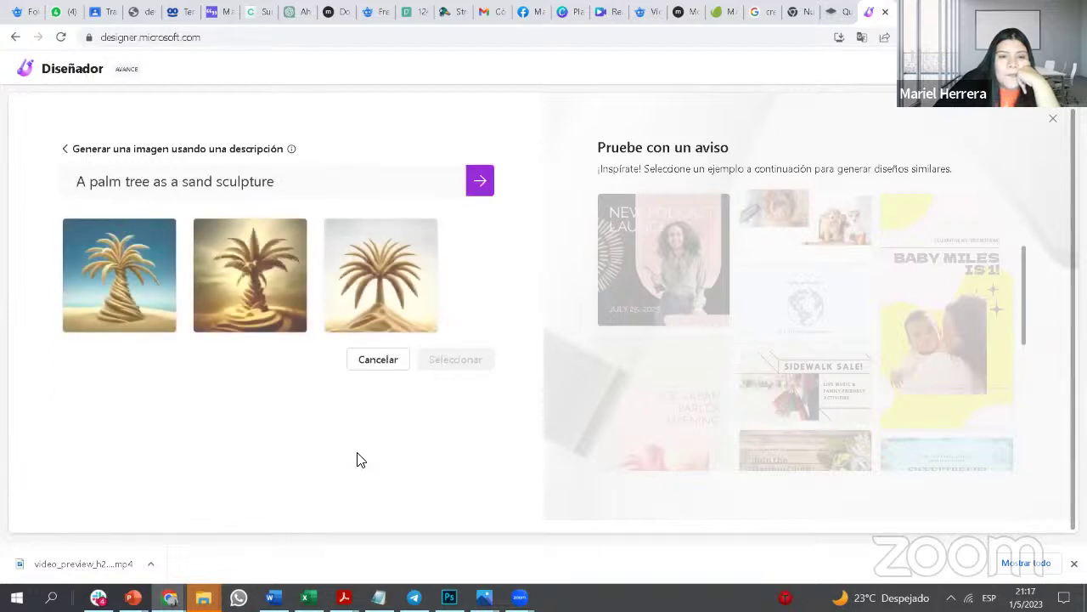
left_click(412, 295)
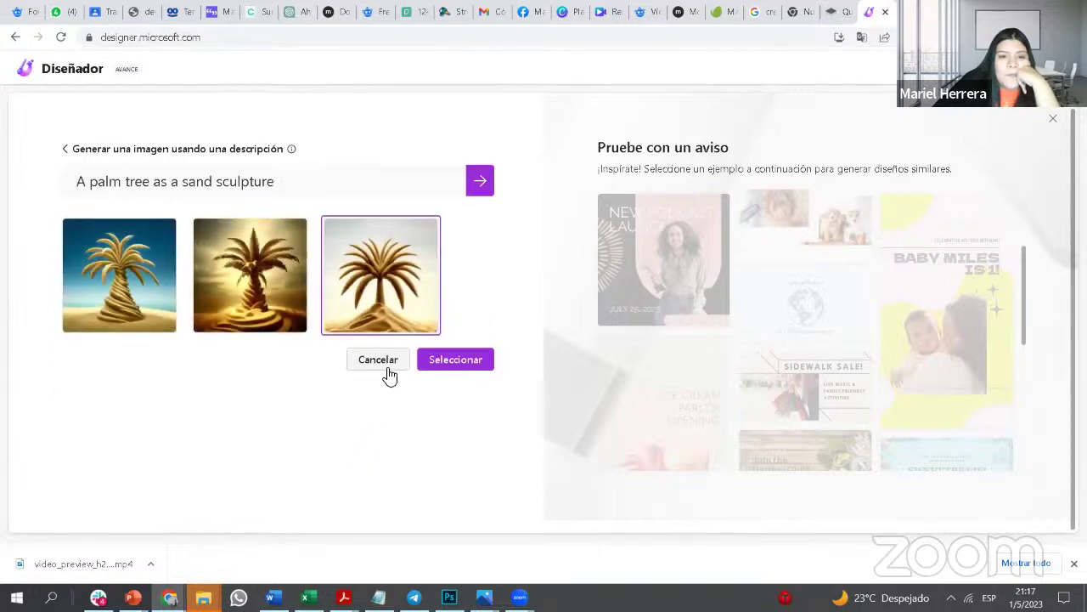
left_click(446, 363)
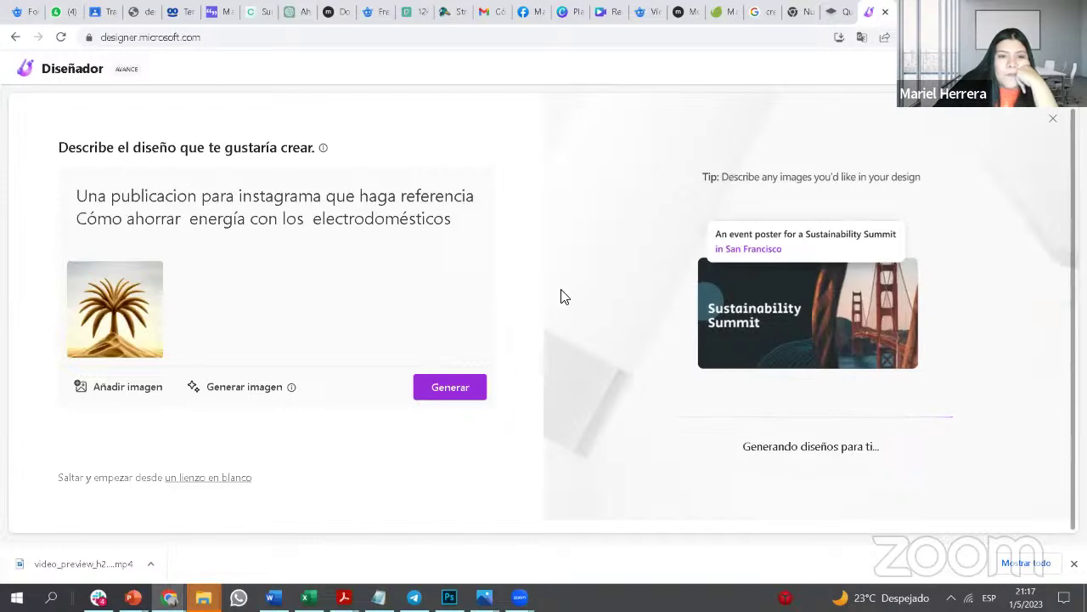
Step: Open the colourful graffiti palm-tree design with the 'Ahorra energía' headline for editing
scroll(748, 331, "down", 2)
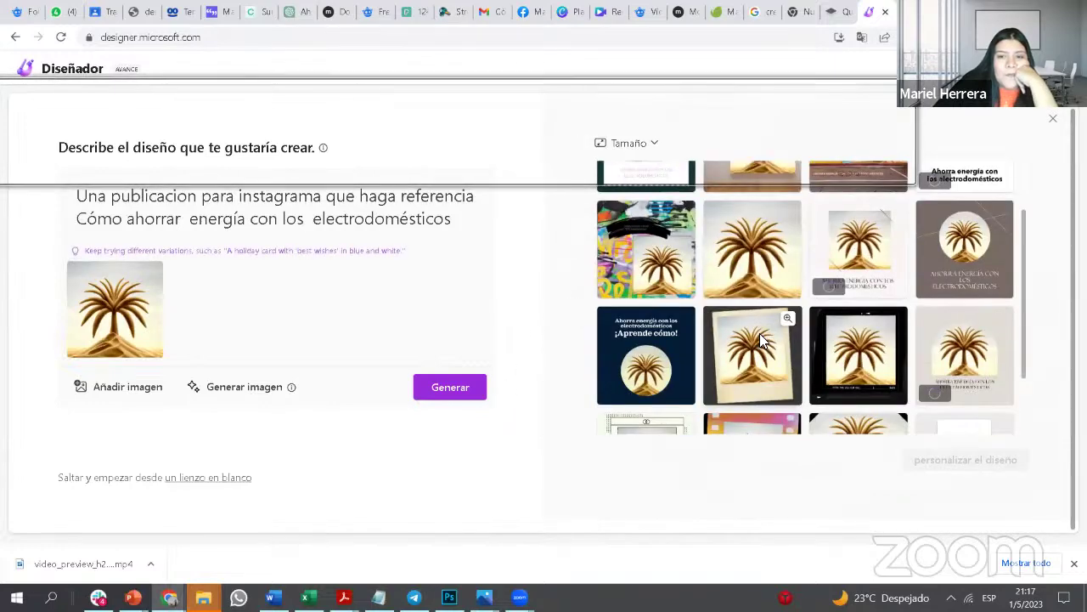
scroll(722, 325, "up", 1)
left_click(688, 293)
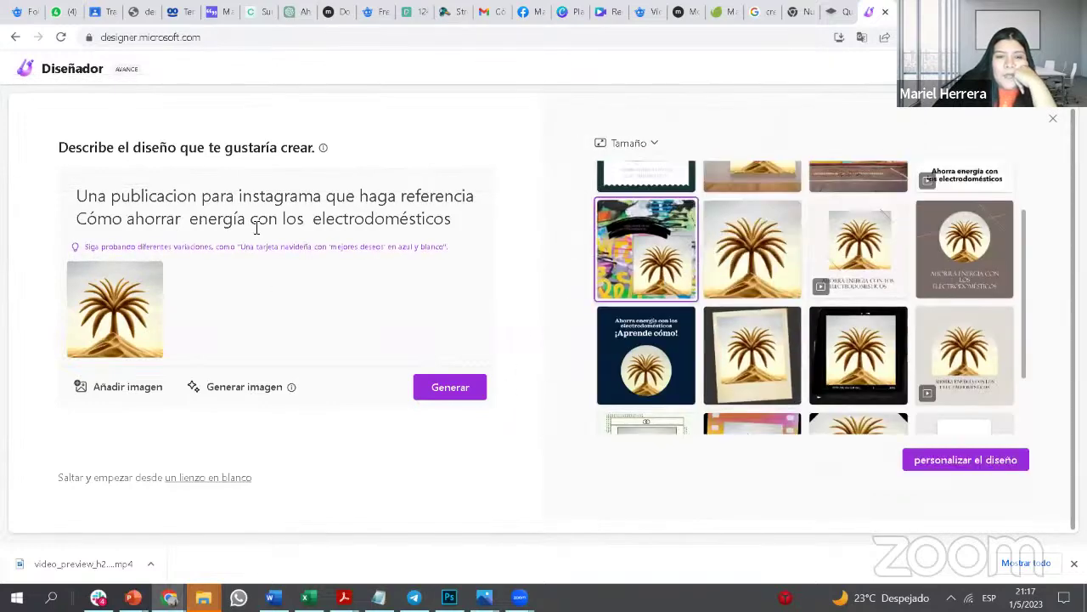
left_click(981, 459)
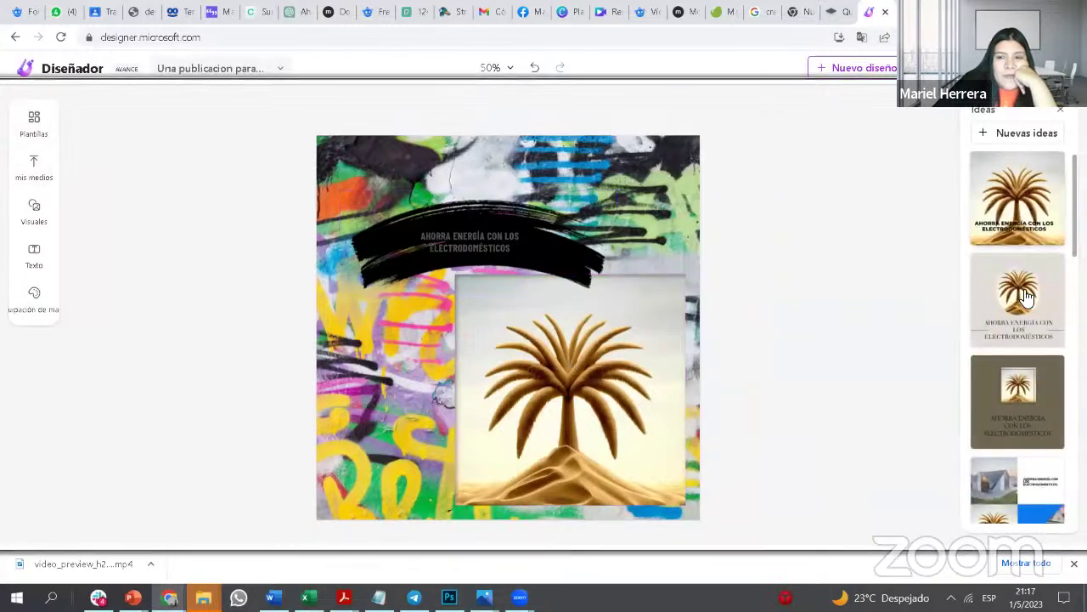
Step: Apply the blue-diagonal Ideas layout with house photos and the palm tree, and copy the page address
scroll(1032, 476, "down", 2)
left_click(1025, 429)
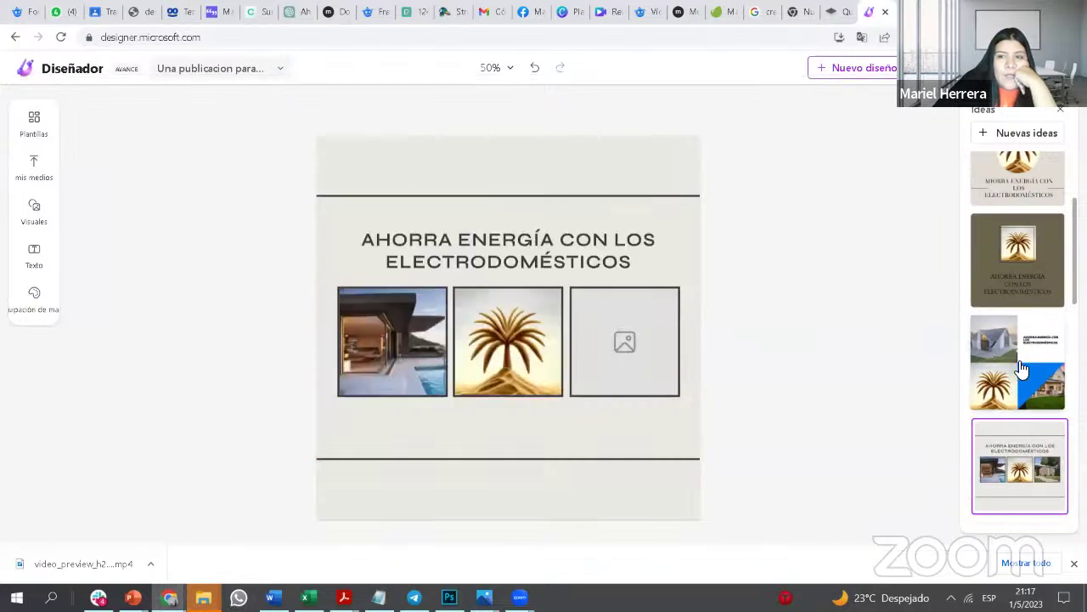
left_click(131, 37)
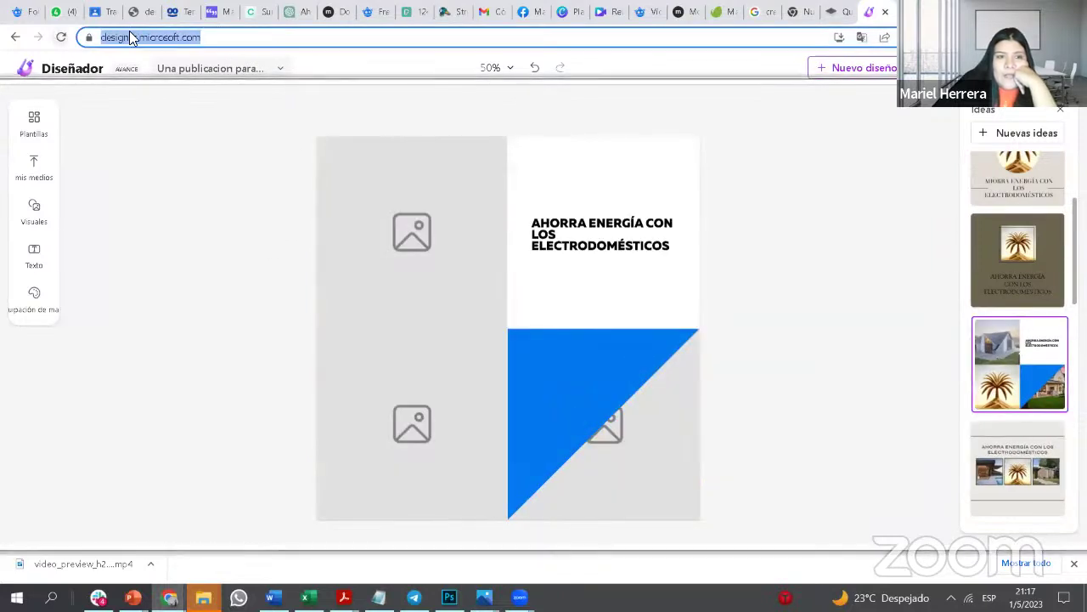
right_click(139, 39)
left_click(192, 136)
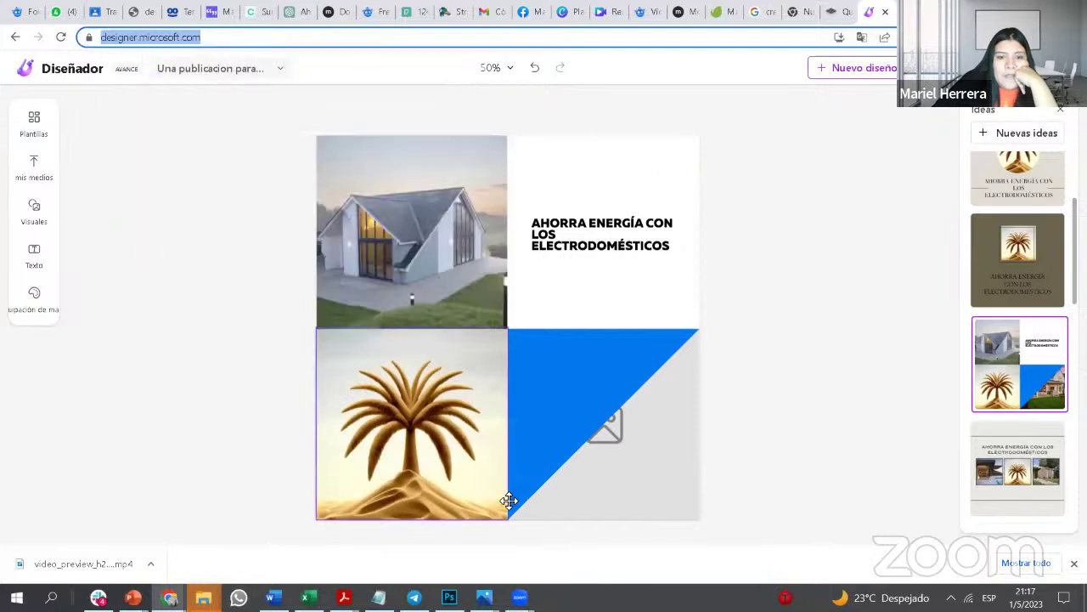
left_click(511, 515)
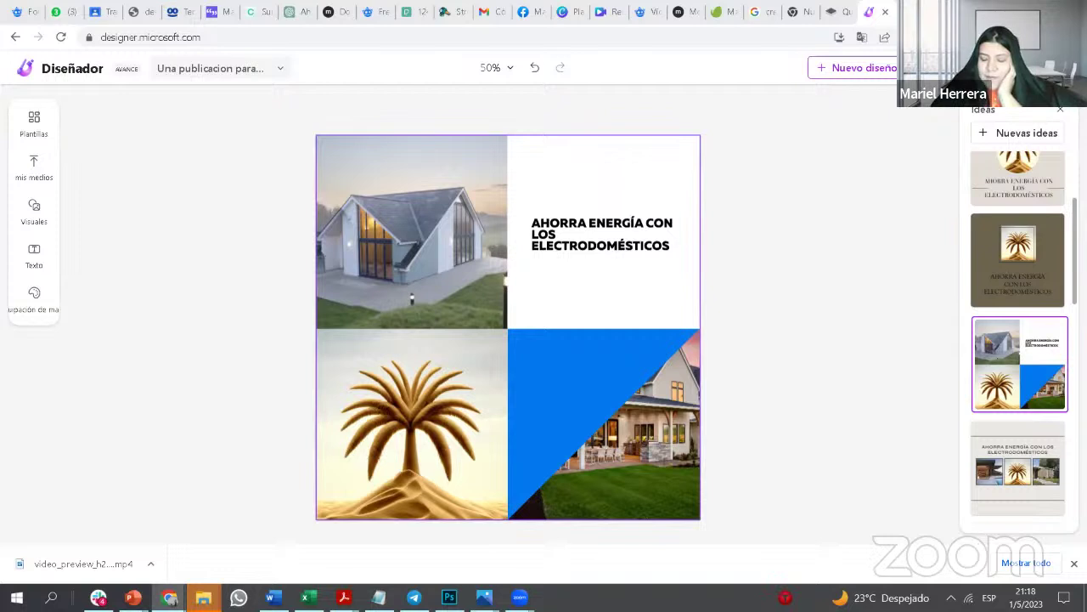
mouse_move(519, 597)
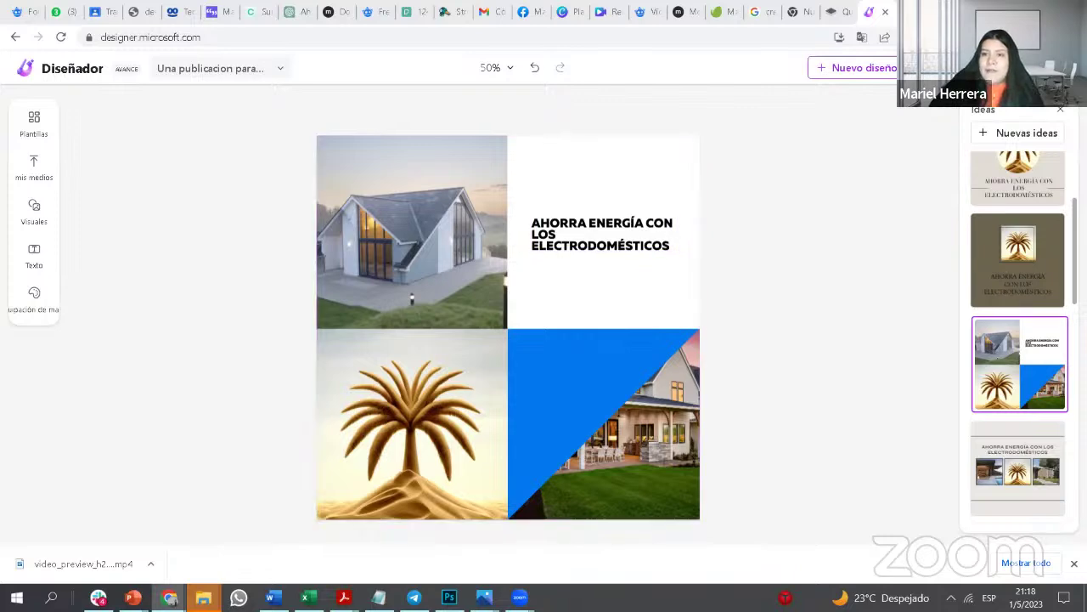
Step: Go to instagram.com in a new tab and dismiss the found-images list
key("ctrl+t")
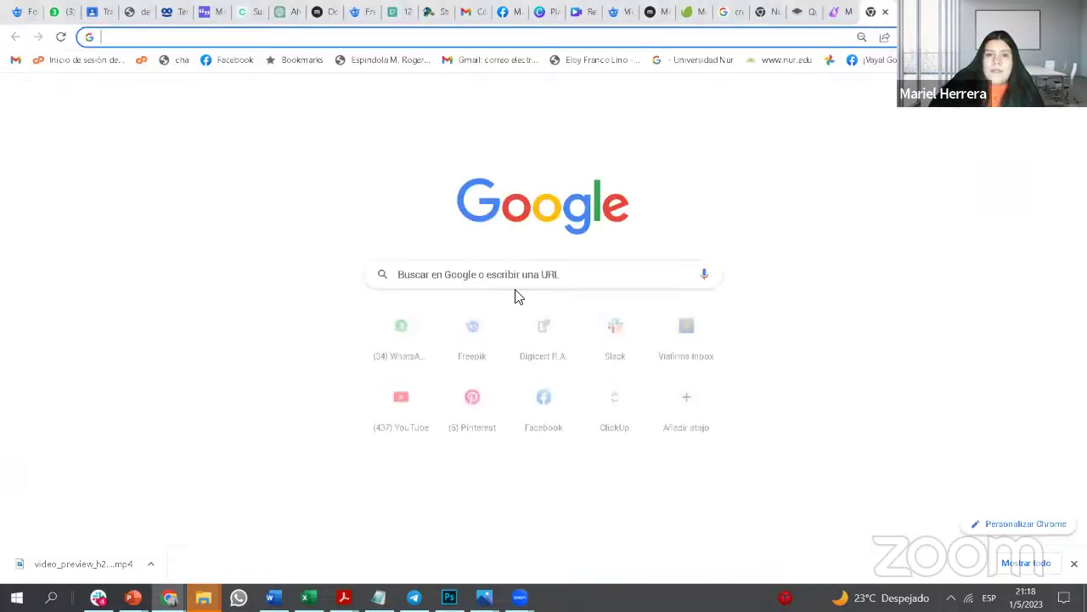
type("in")
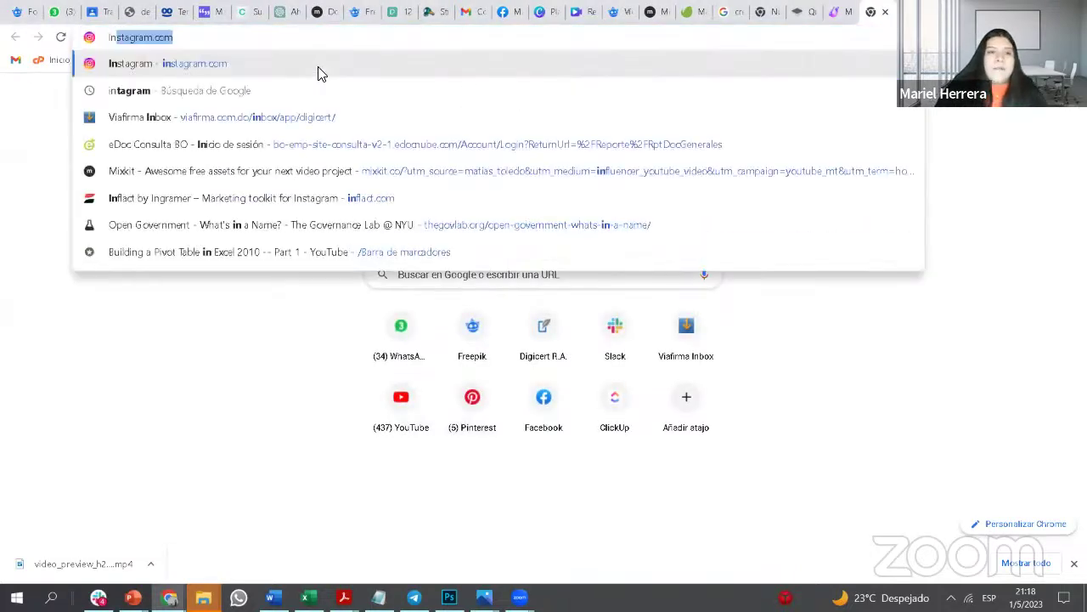
key("Return")
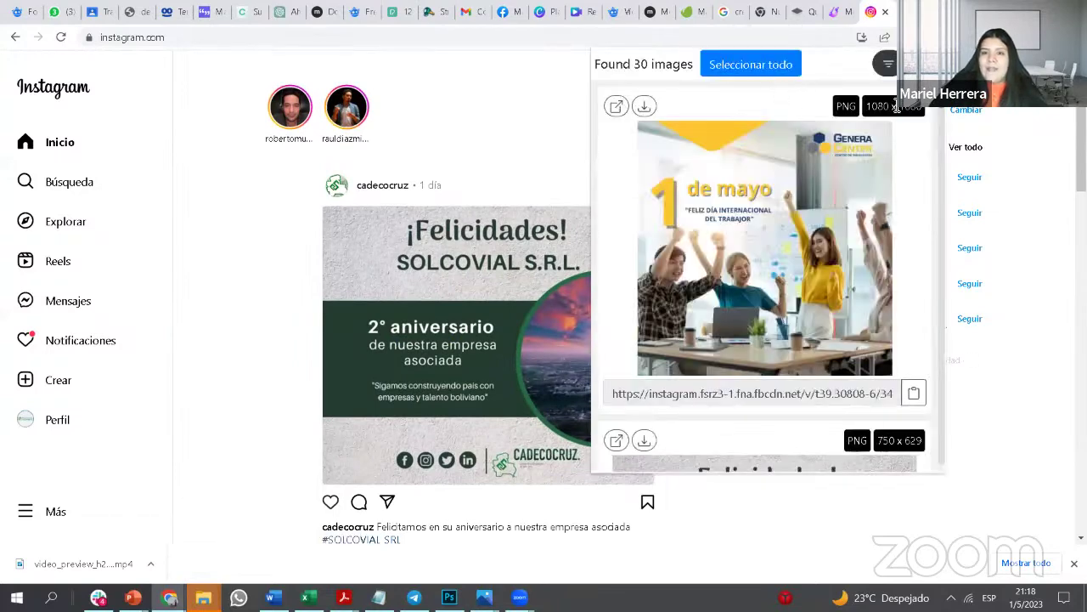
scroll(811, 231, "down", 3)
scroll(811, 231, "up", 3)
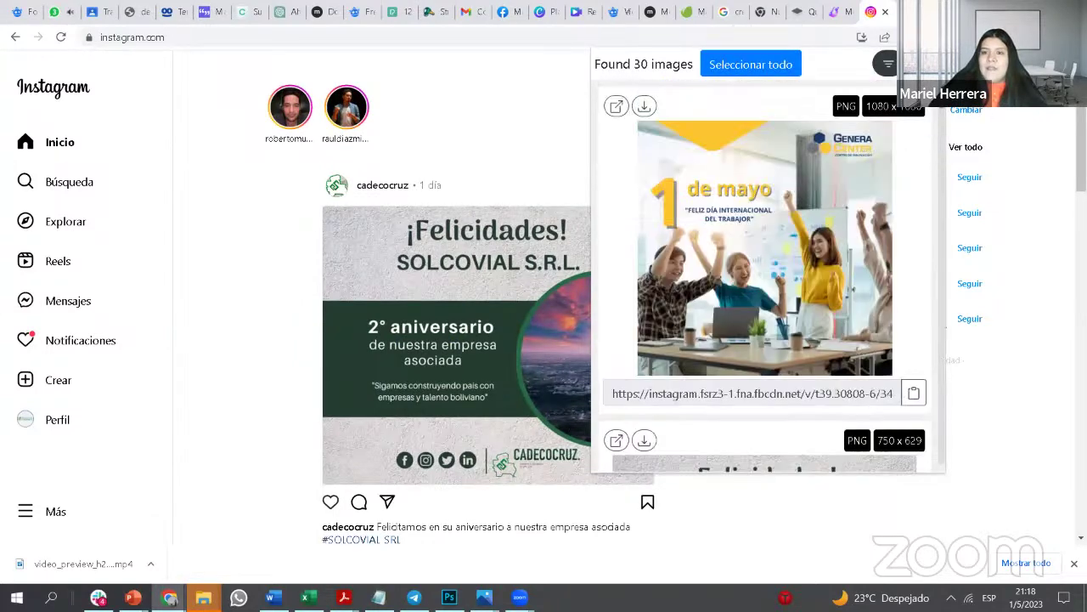
left_click(386, 124)
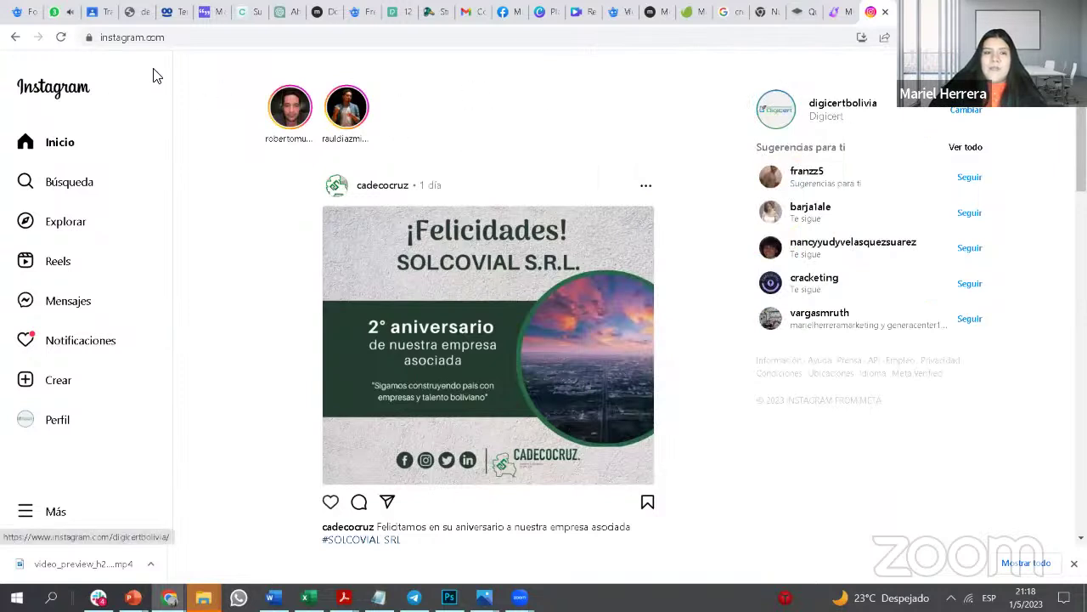
left_click(63, 185)
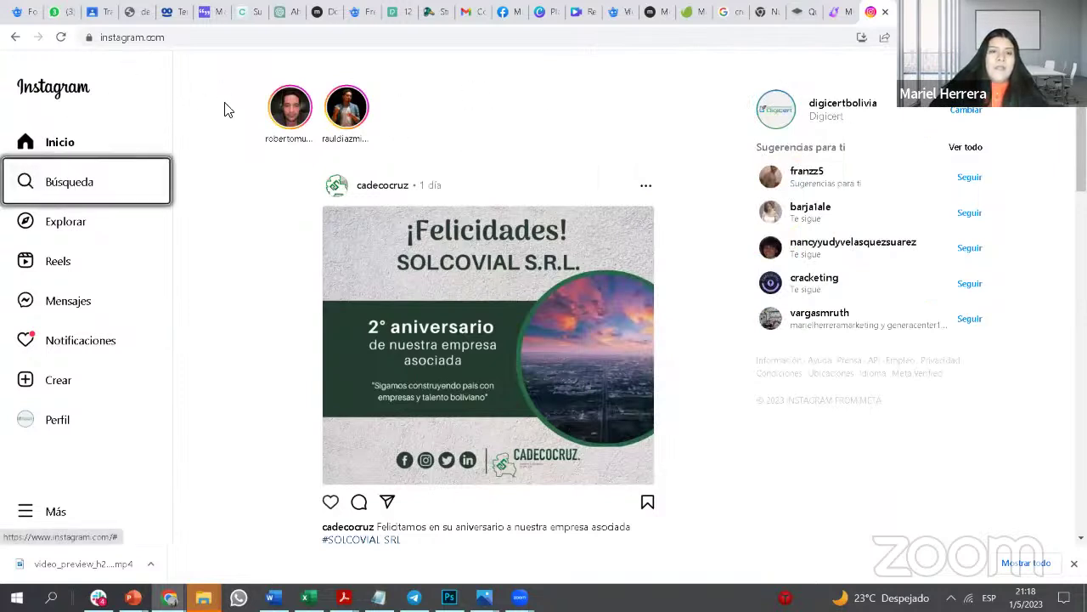
Step: Open the dismacbolivia profile from recent searches and download its 'Cuida tu salud' dengue image
left_click(85, 182)
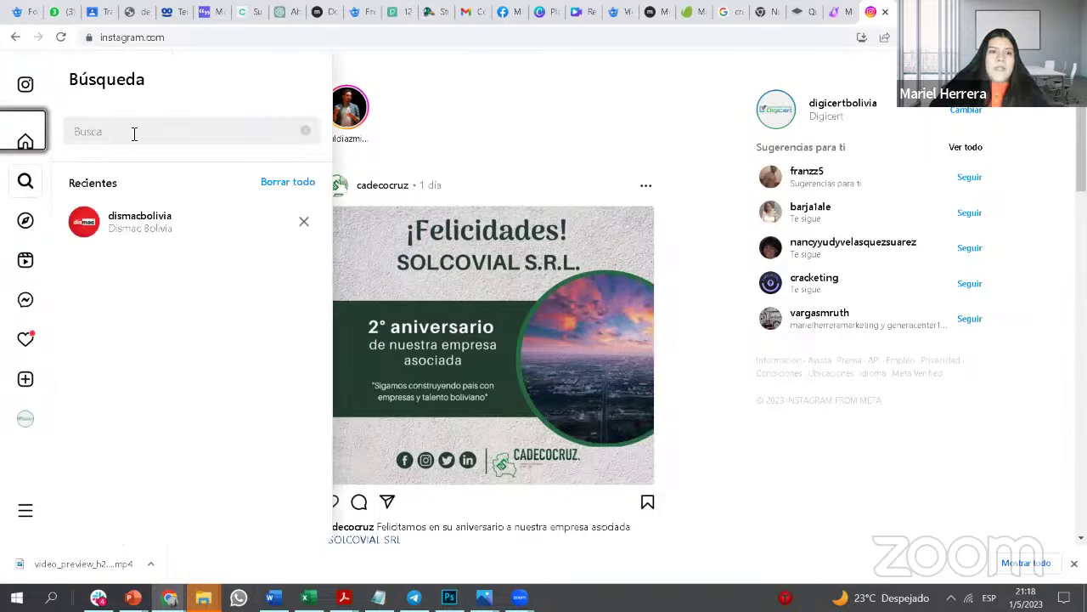
left_click(126, 223)
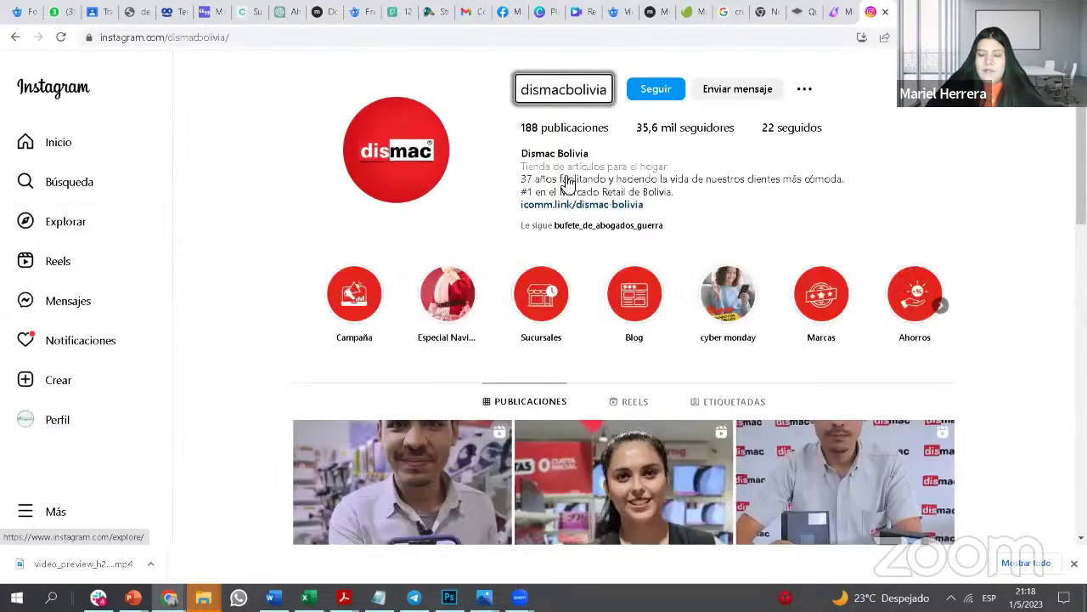
scroll(396, 352, "down", 4)
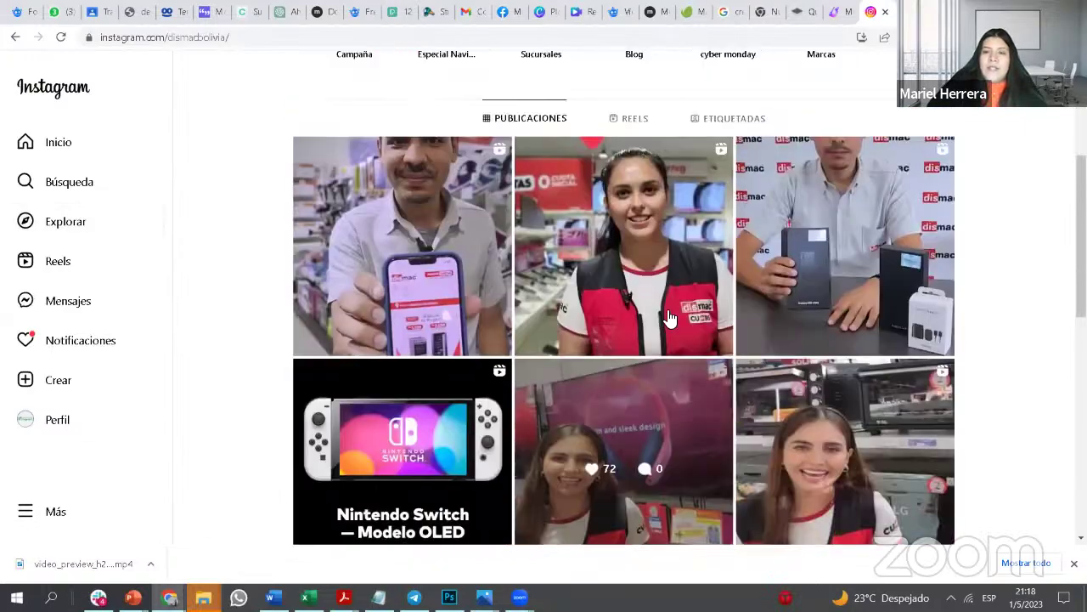
scroll(765, 319, "up", 3)
scroll(845, 323, "down", 1)
scroll(845, 323, "up", 2)
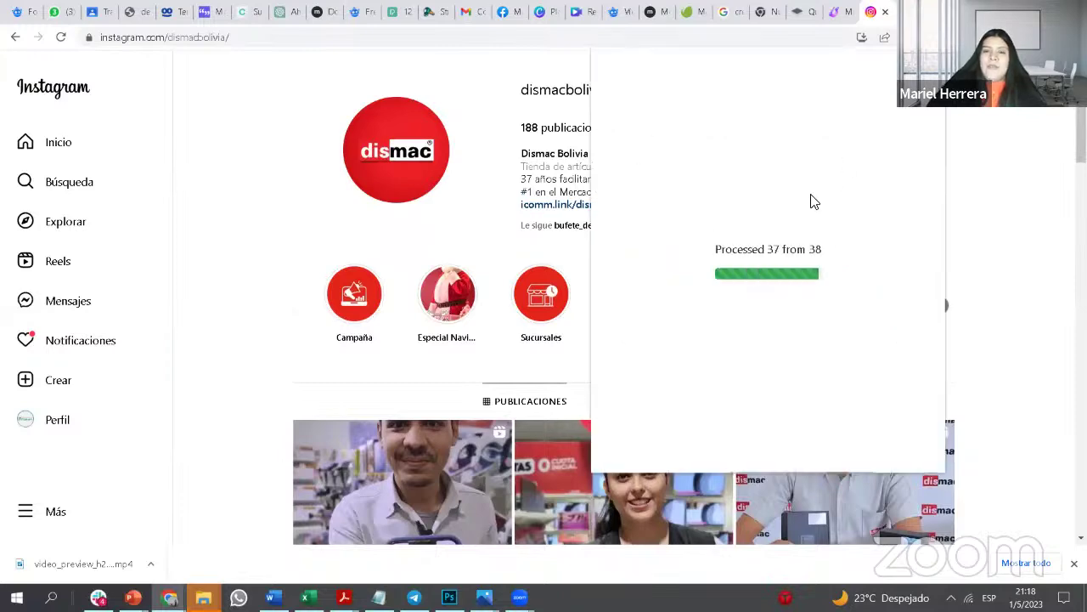
scroll(840, 227, "down", 1)
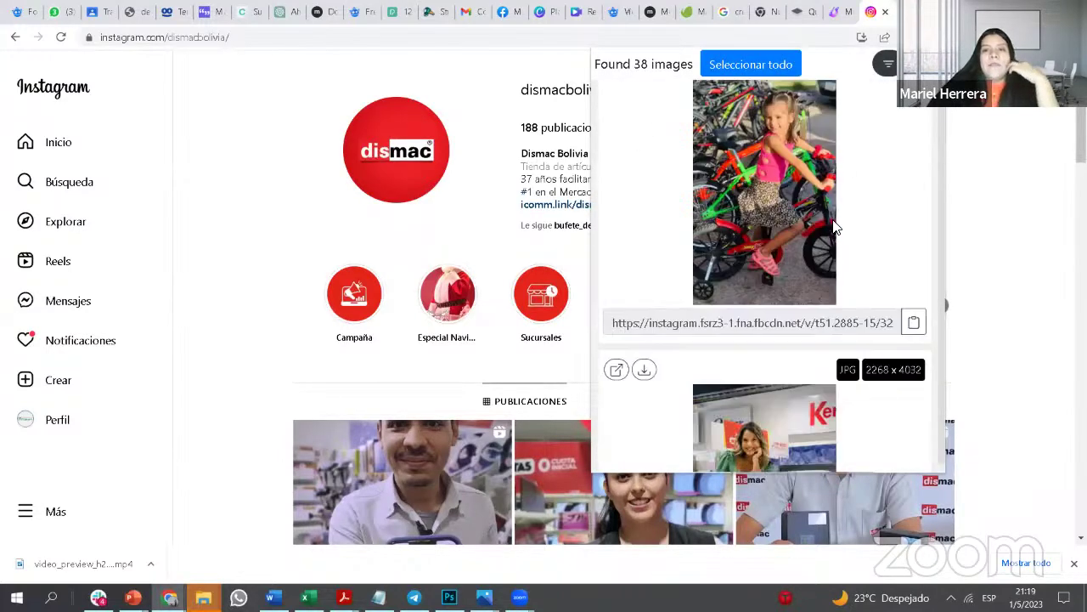
scroll(839, 226, "up", 1)
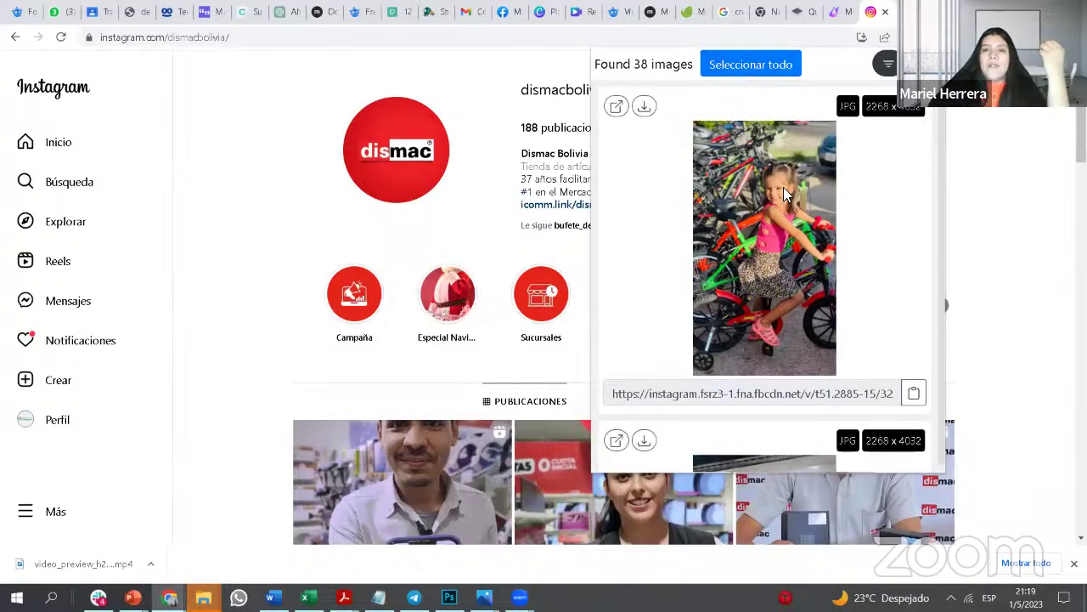
scroll(833, 259, "down", 12)
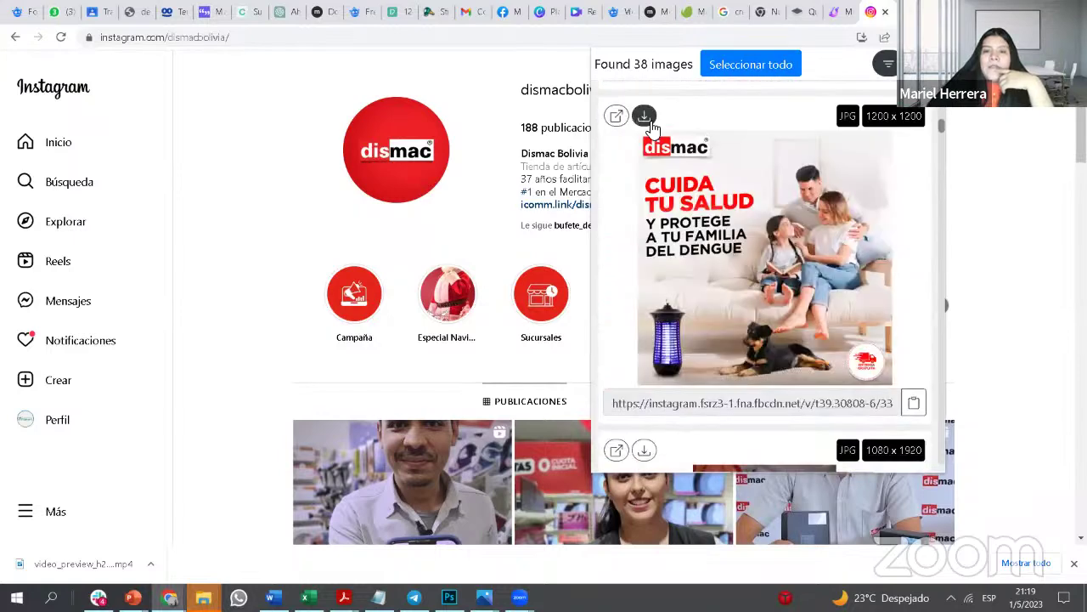
left_click(645, 119)
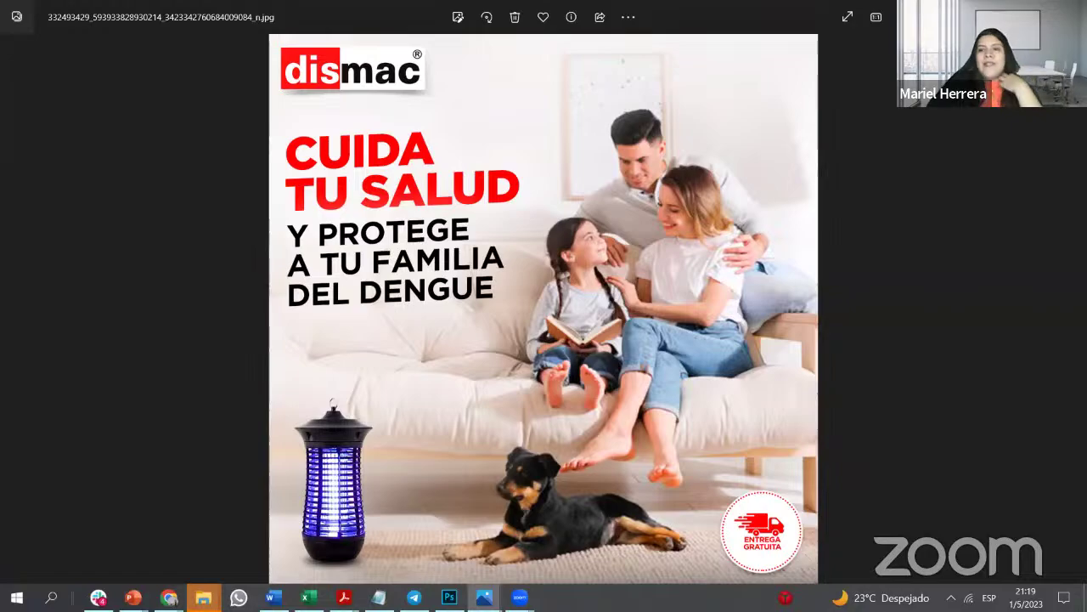
Step: Return to Chrome and scroll down through the dismacbolivia posts grid
key("alt+Tab")
scroll(686, 220, "down", 2)
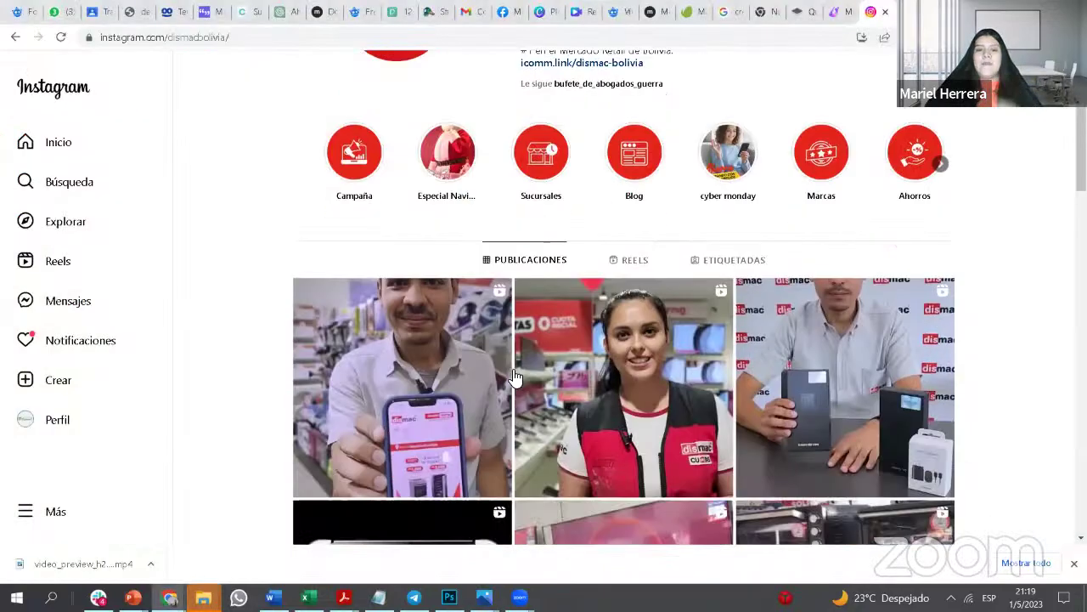
scroll(628, 340, "down", 2)
scroll(642, 384, "down", 2)
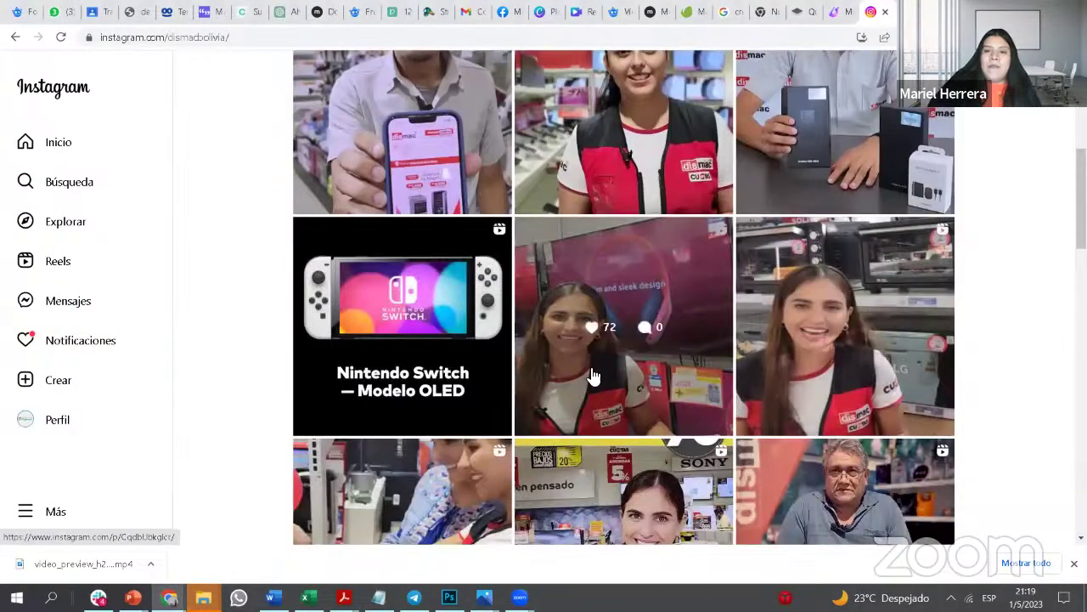
scroll(527, 375, "down", 2)
scroll(493, 369, "down", 2)
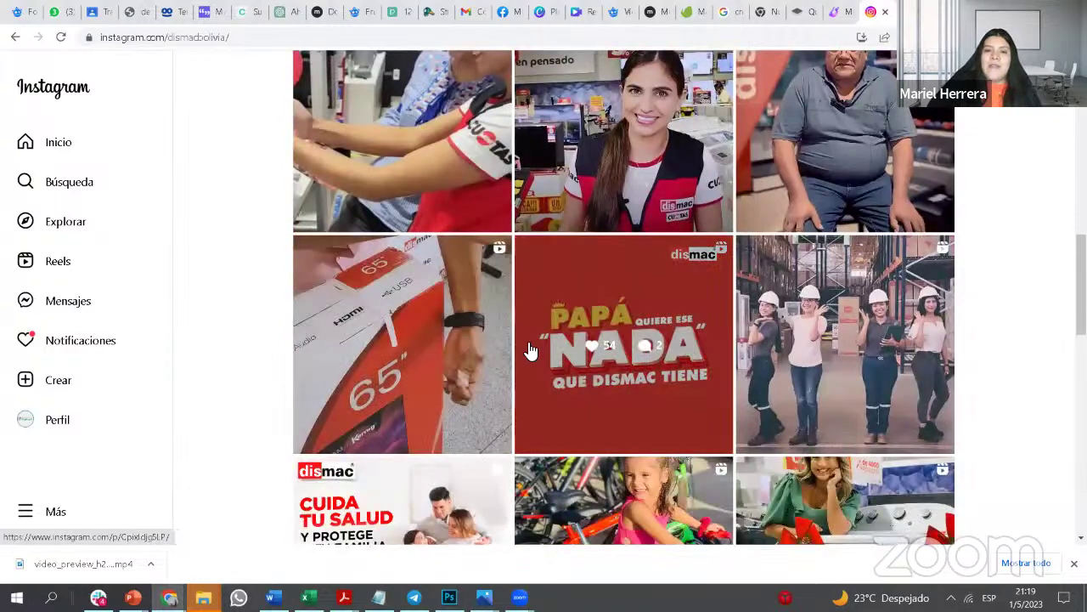
scroll(528, 350, "down", 2)
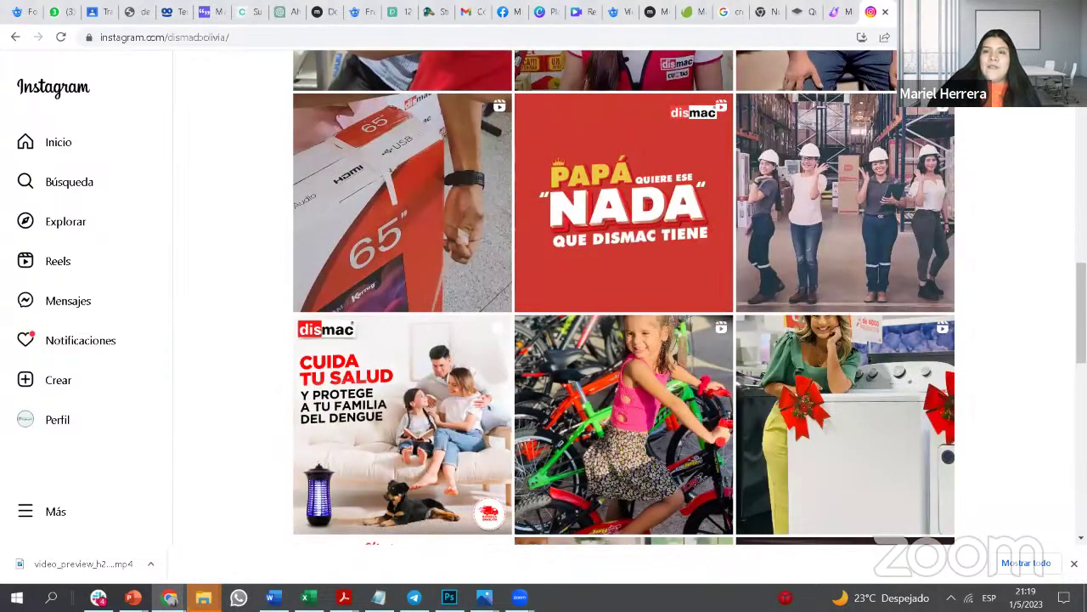
Step: Browse the image downloader's list of profile images, close it, and bring up the extension's options menu
left_click(935, 37)
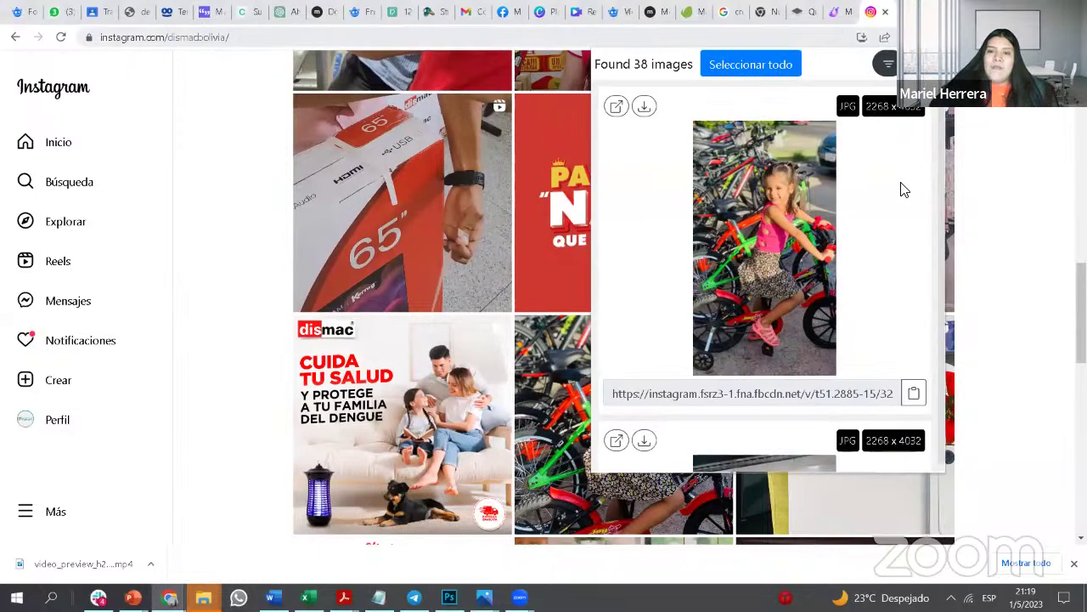
scroll(905, 190, "down", 15)
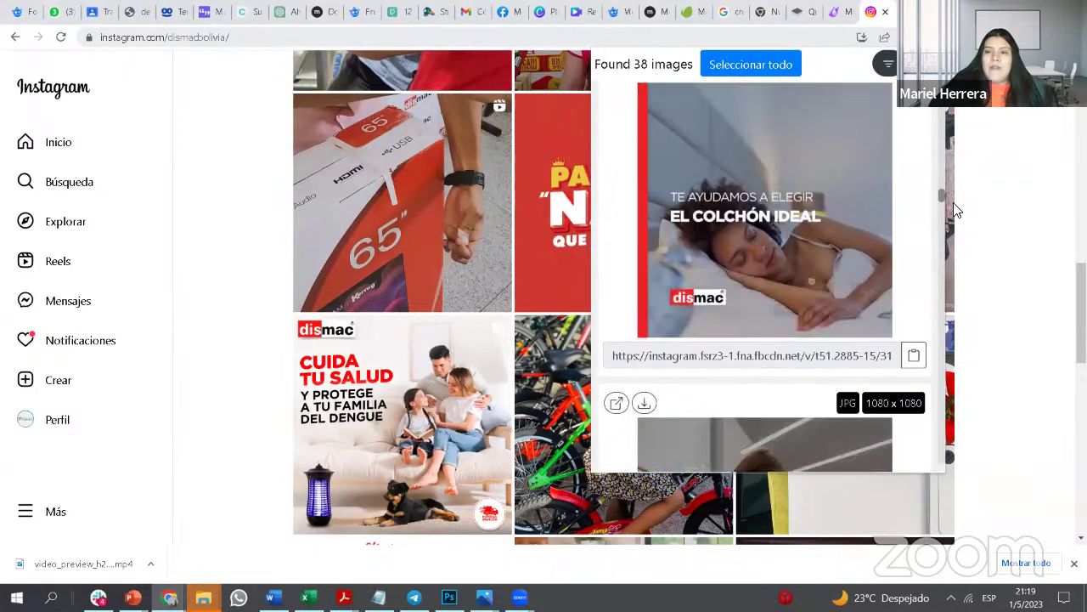
scroll(941, 197, "up", 5)
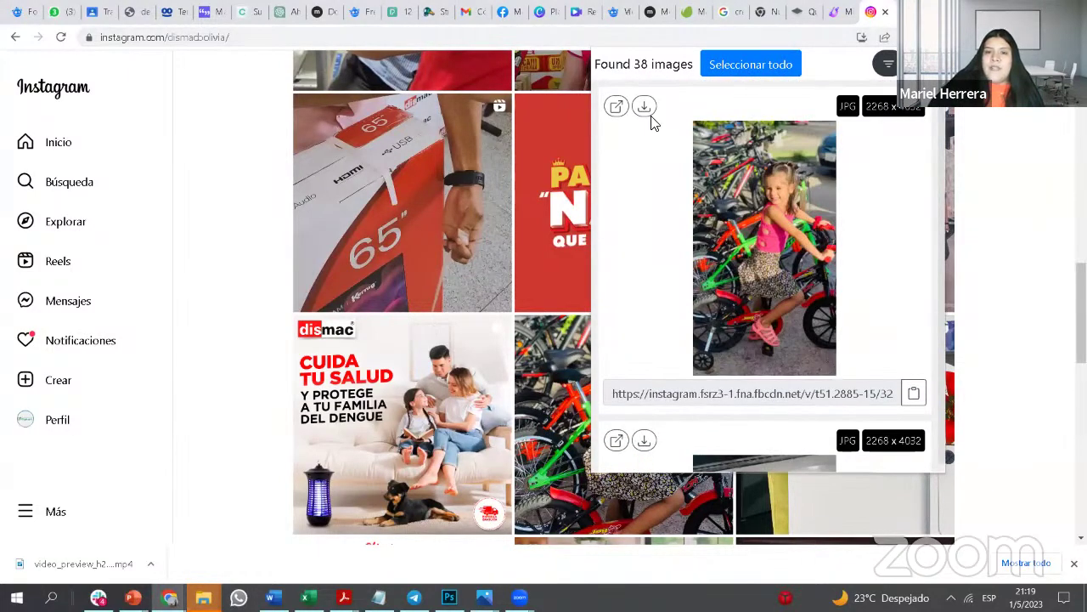
scroll(675, 272, "down", 3)
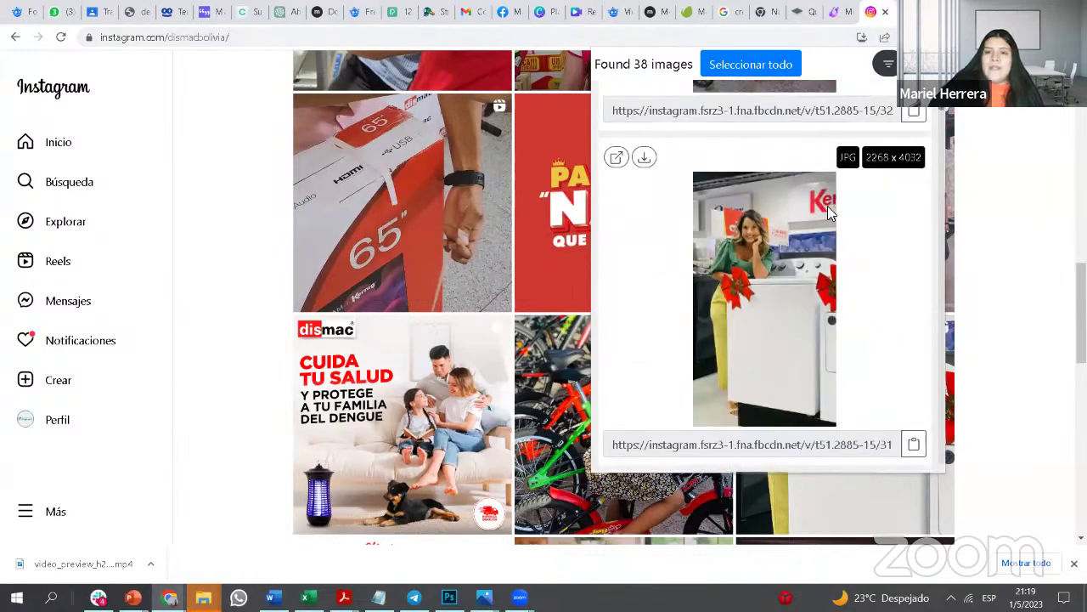
left_click(1017, 181)
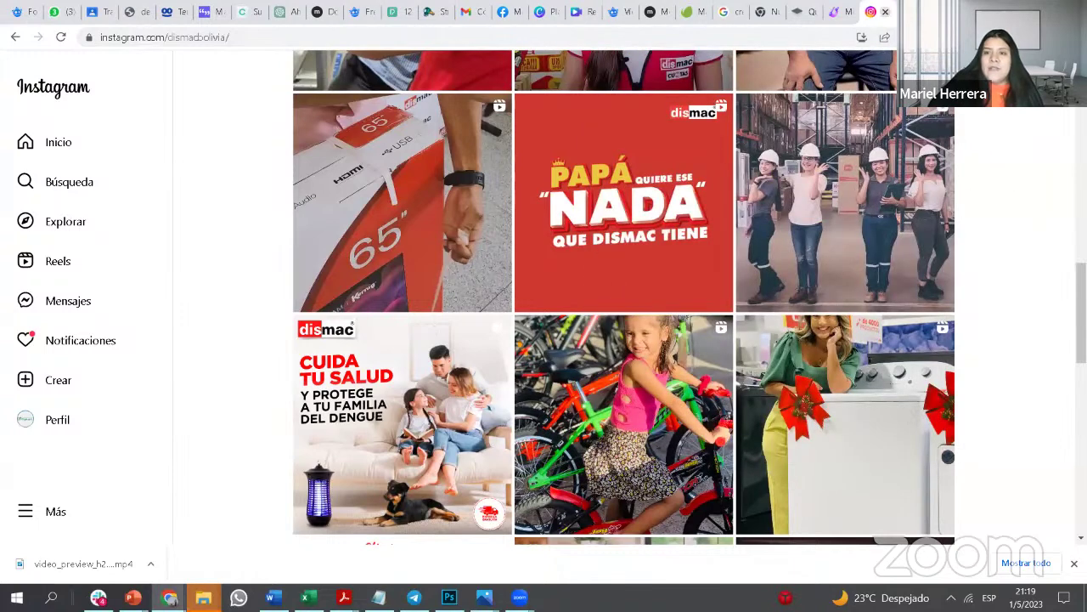
right_click(918, 37)
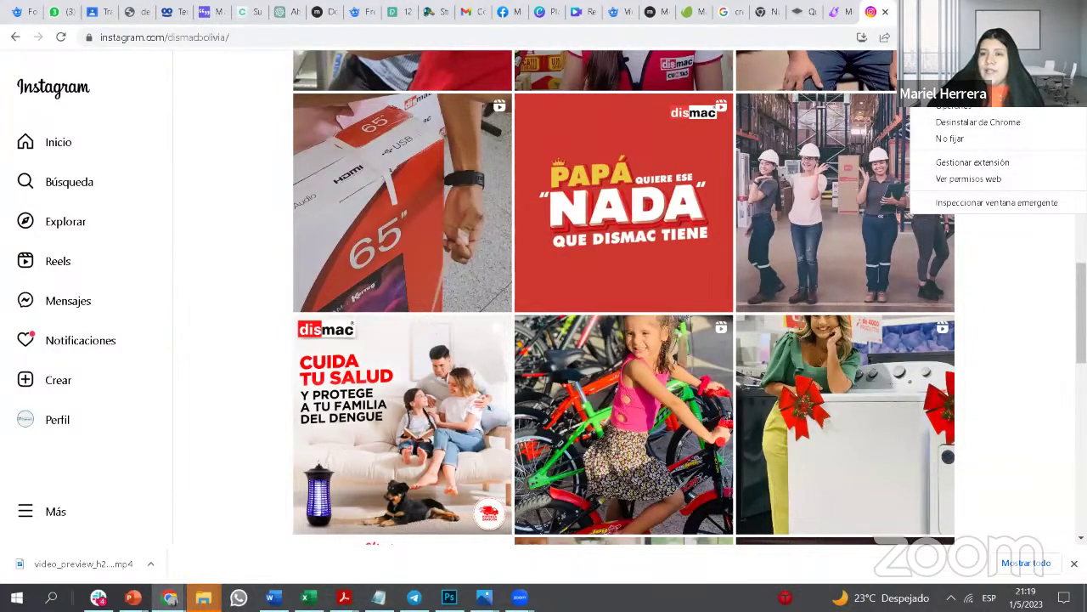
Step: Copy the 'Descargador de imágenes' name from its details page, select its ID, and return to Designer
left_click(1009, 167)
left_click_drag(490, 151, 365, 150)
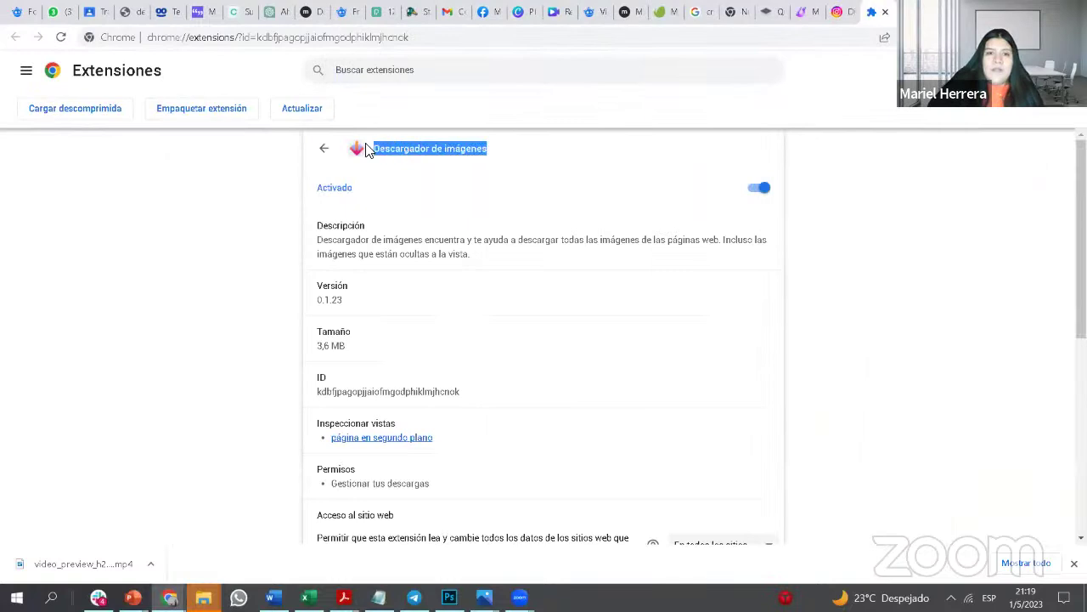
right_click(466, 146)
left_click(522, 155)
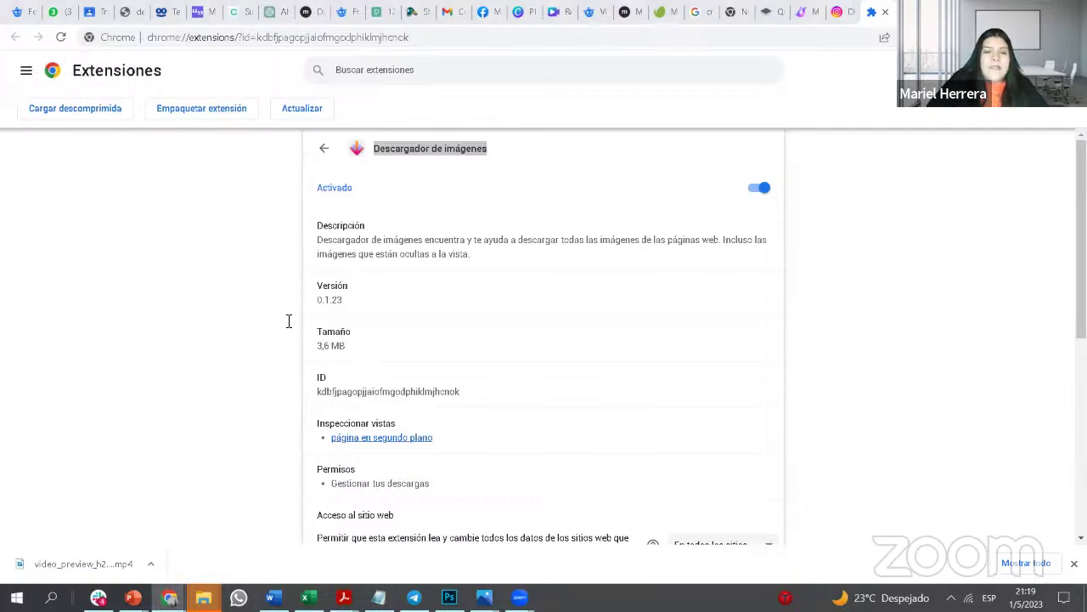
left_click_drag(459, 391, 315, 393)
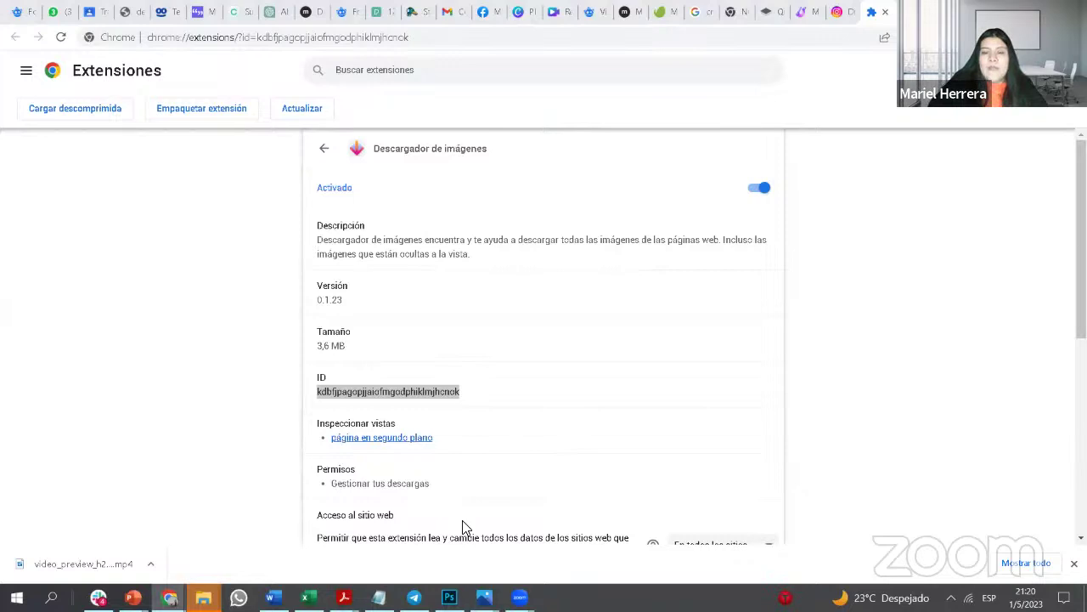
left_click(797, 13)
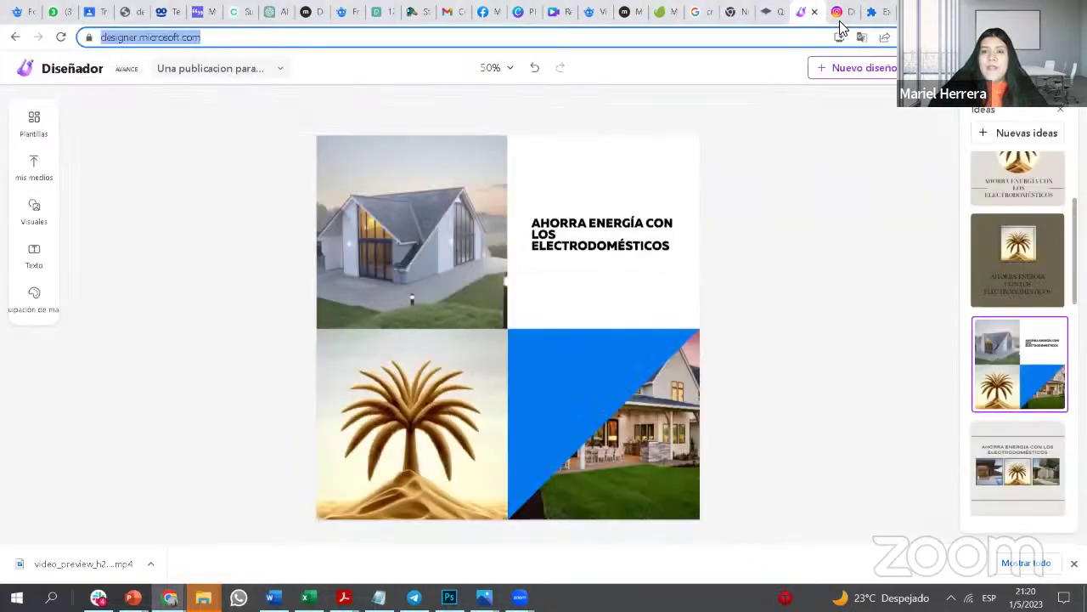